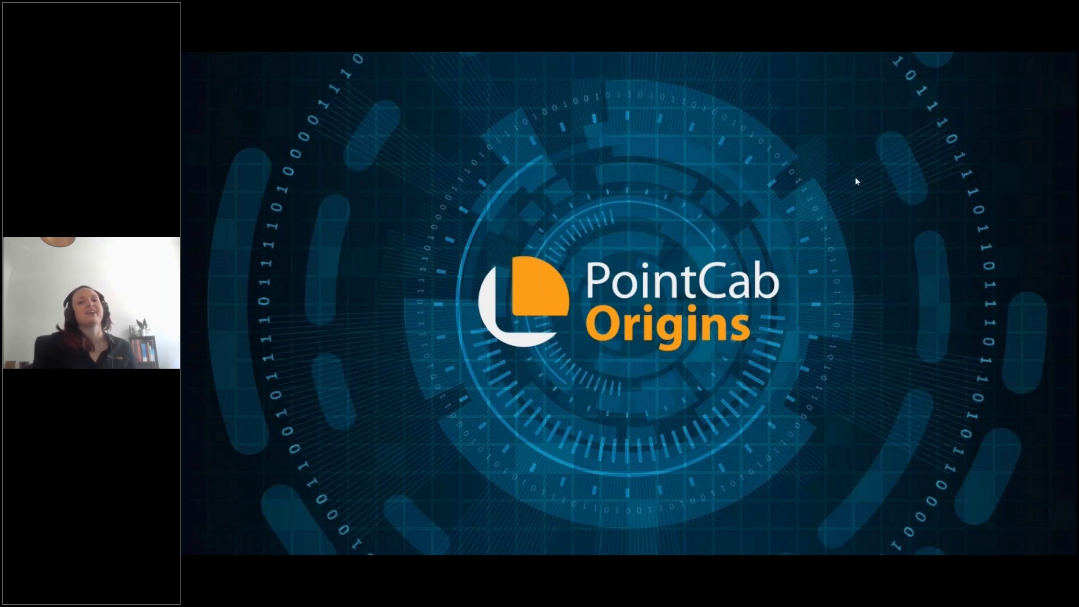
{"action": "key", "text": "Right"}
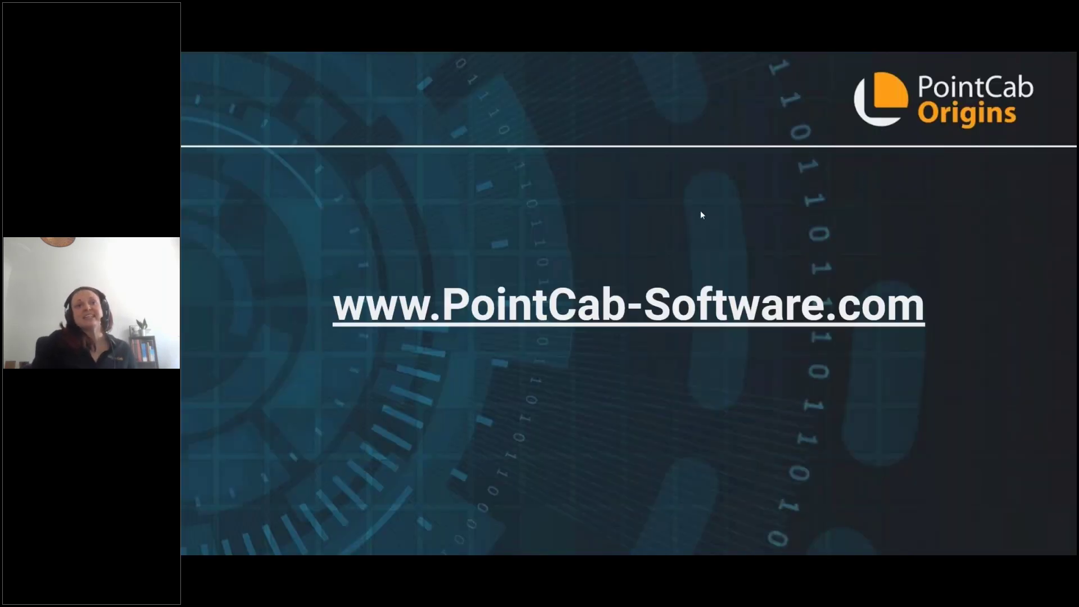
Open the PointCab homepage from the slide link, scroll to the software comparison, then close its tab
{"action": "left_click", "coordinate": [584, 311]}
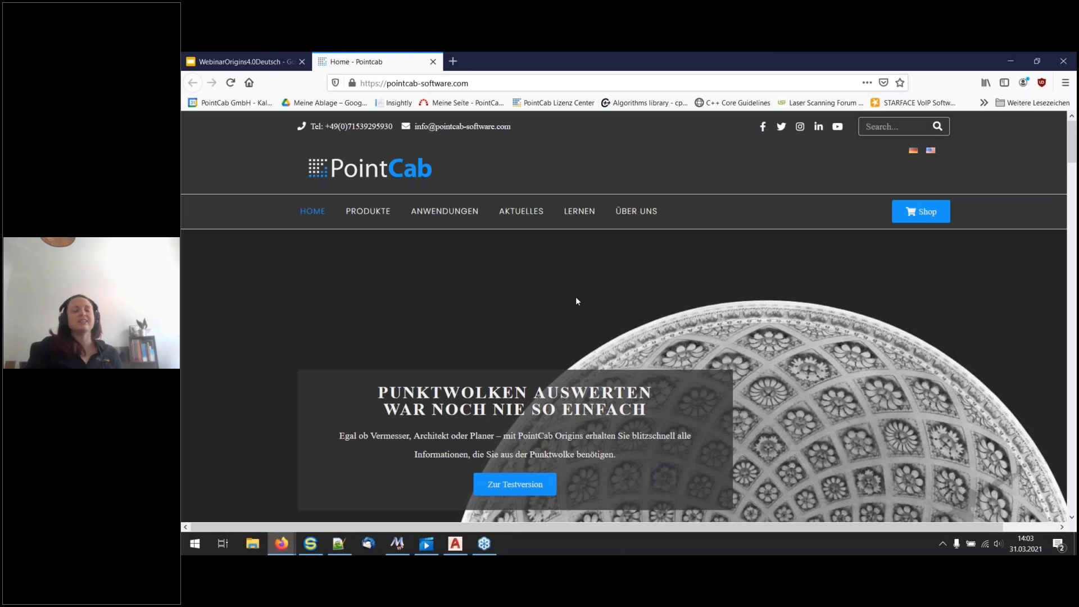
{"action": "scroll", "coordinate": [578, 301], "scroll_direction": "down", "scroll_amount": 3}
{"action": "scroll", "coordinate": [575, 299], "scroll_direction": "down", "scroll_amount": 1}
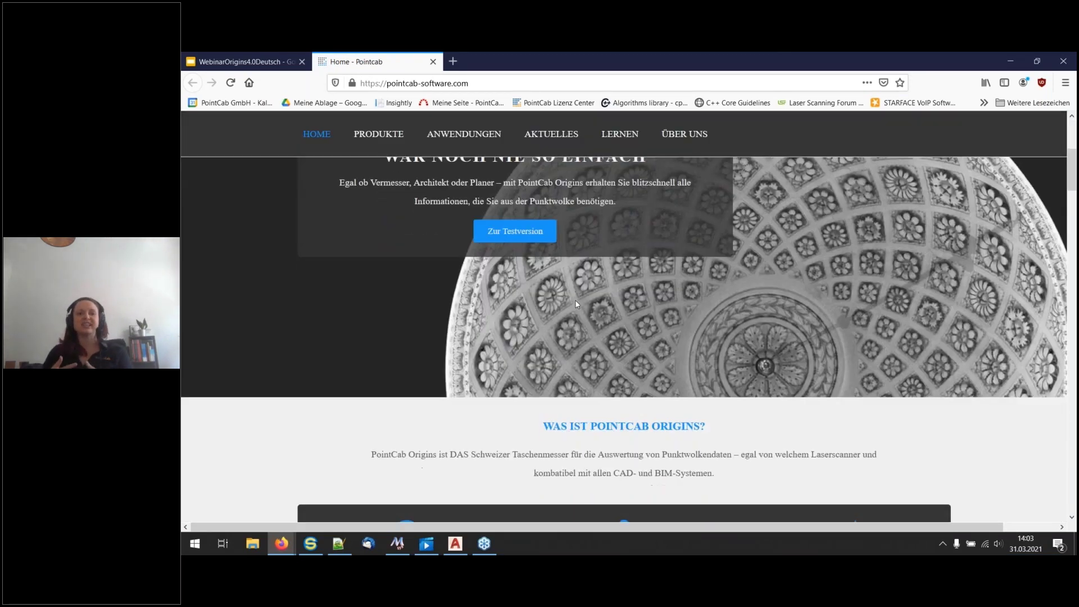
{"action": "scroll", "coordinate": [575, 299], "scroll_direction": "down", "scroll_amount": 2}
{"action": "scroll", "coordinate": [575, 299], "scroll_direction": "down", "scroll_amount": 2}
{"action": "scroll", "coordinate": [624, 340], "scroll_direction": "down", "scroll_amount": 2}
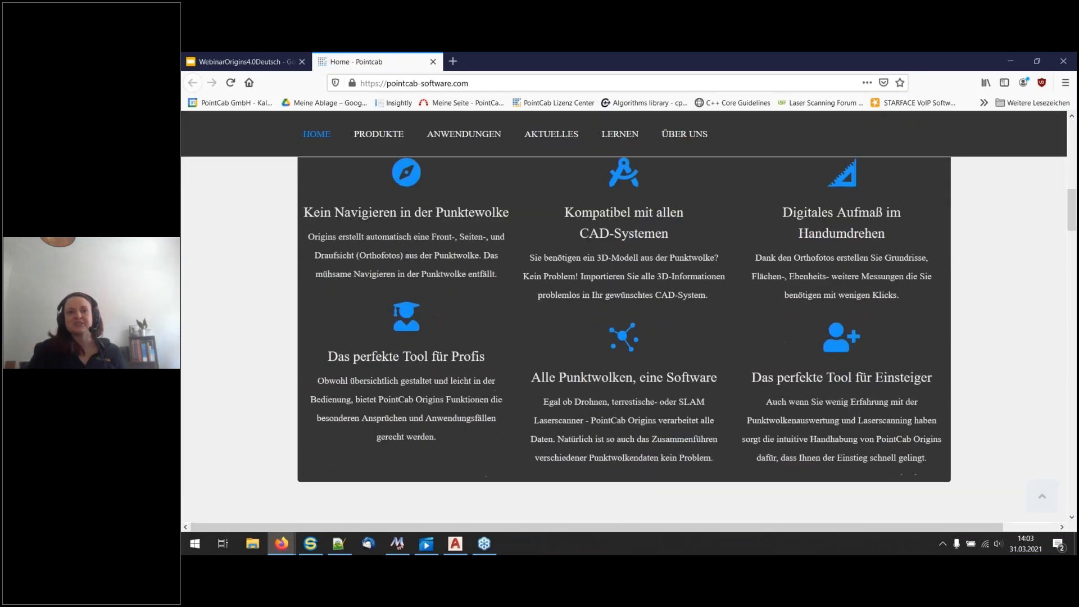
{"action": "scroll", "coordinate": [624, 339], "scroll_direction": "down", "scroll_amount": 2}
{"action": "scroll", "coordinate": [623, 339], "scroll_direction": "down", "scroll_amount": 2}
{"action": "scroll", "coordinate": [624, 340], "scroll_direction": "down", "scroll_amount": 2}
{"action": "scroll", "coordinate": [561, 209], "scroll_direction": "down", "scroll_amount": 1}
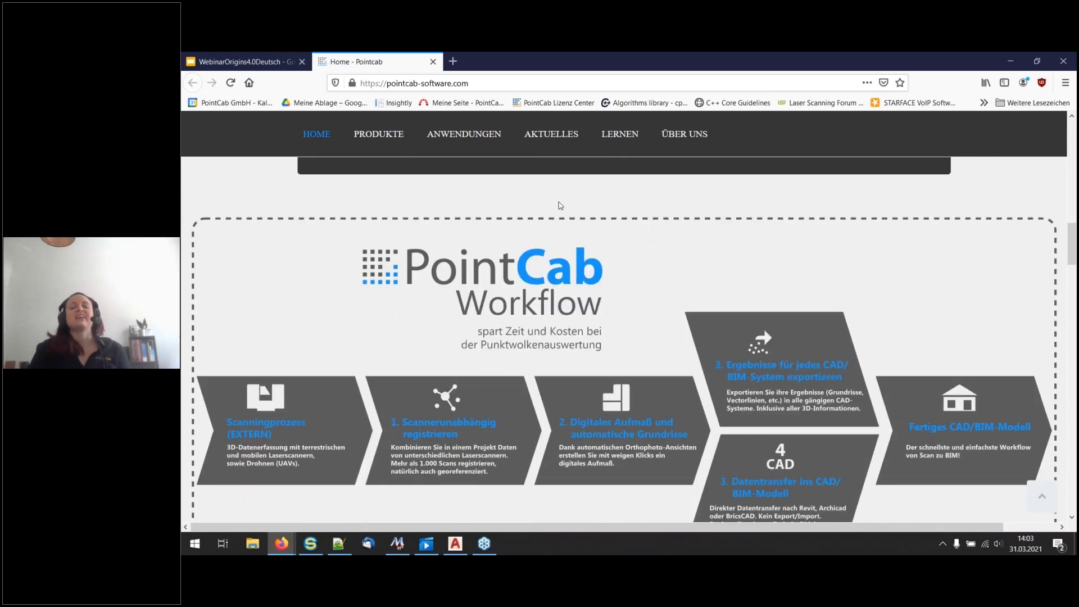
{"action": "scroll", "coordinate": [574, 161], "scroll_direction": "down", "scroll_amount": 2}
{"action": "scroll", "coordinate": [575, 160], "scroll_direction": "down", "scroll_amount": 3}
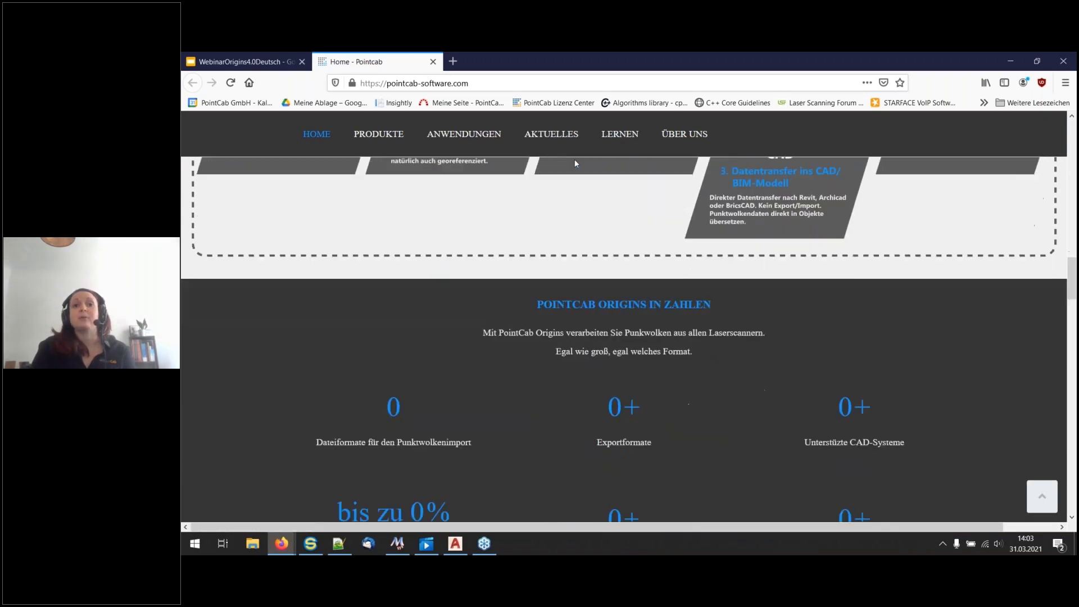
{"action": "scroll", "coordinate": [572, 186], "scroll_direction": "down", "scroll_amount": 1}
{"action": "scroll", "coordinate": [562, 169], "scroll_direction": "down", "scroll_amount": 3}
{"action": "scroll", "coordinate": [521, 146], "scroll_direction": "down", "scroll_amount": 2}
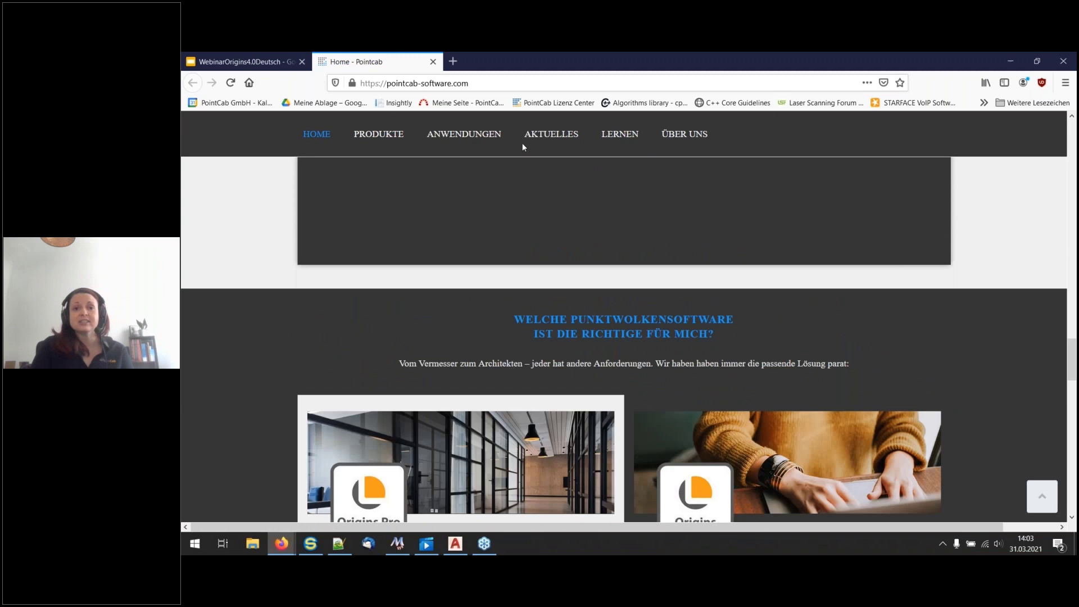
{"action": "left_click", "coordinate": [433, 62]}
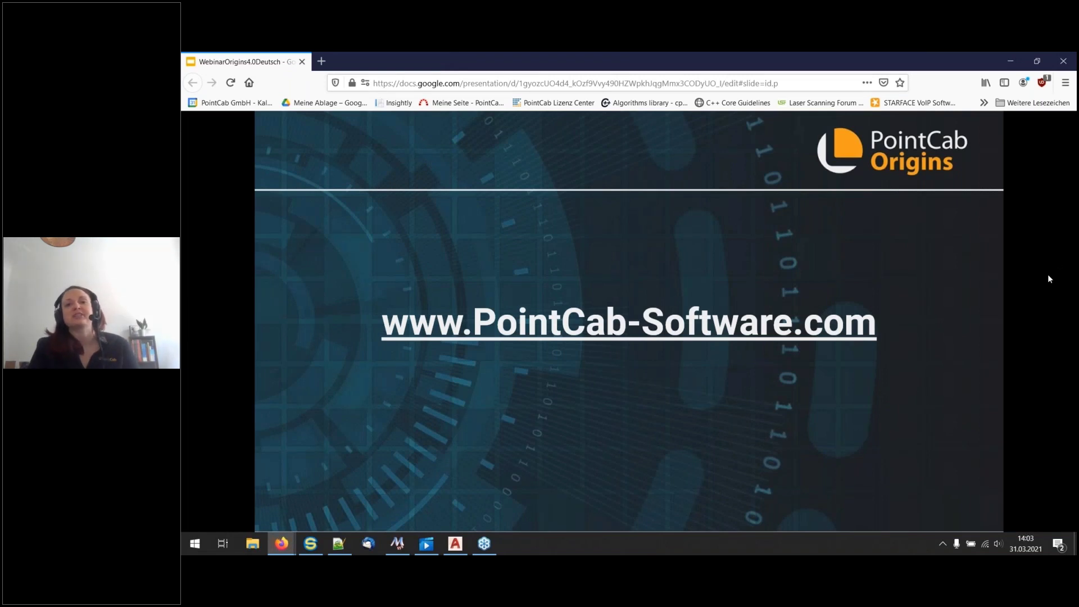
Start the full-screen slideshow with Ctrl+F5
{"action": "key", "text": "ctrl+F5"}
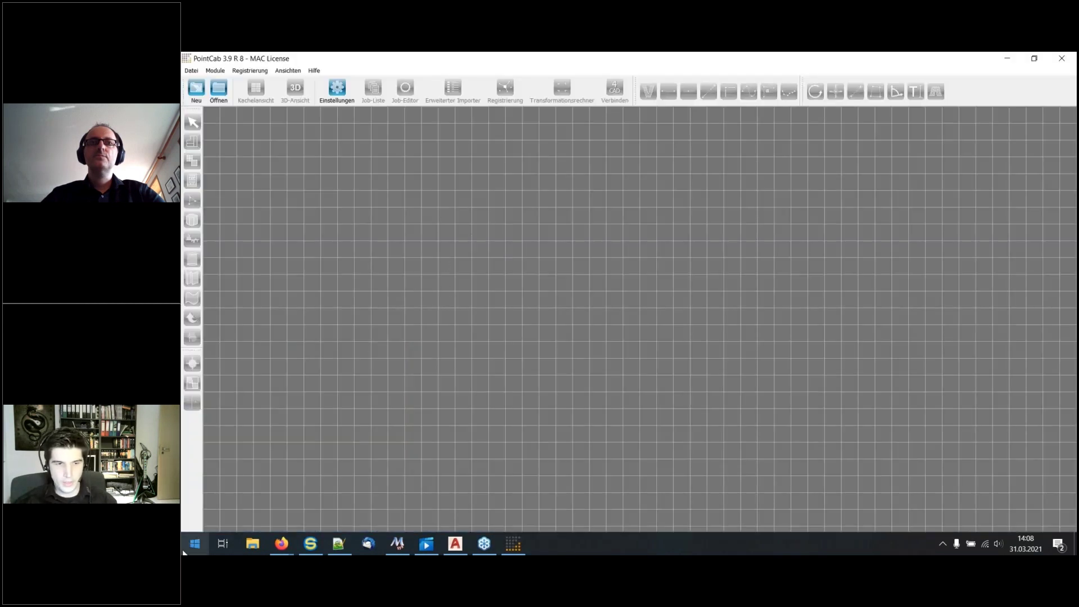
Launch PointCab Origins 4.0 via Start search and ./PointCabOrigins.exe, terminating the running instance
{"action": "left_click", "coordinate": [190, 551]}
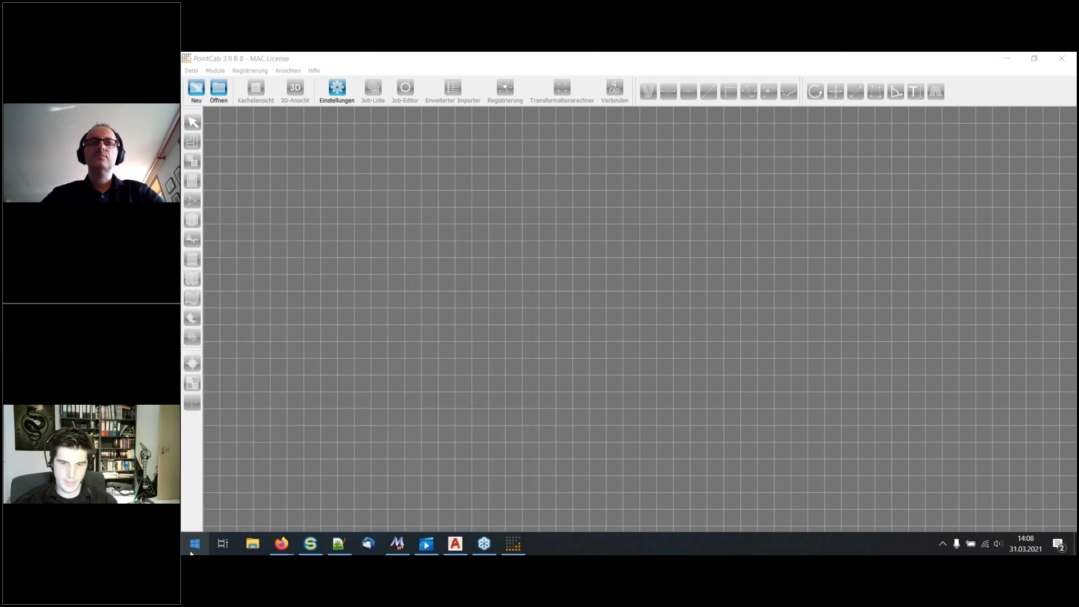
{"action": "type", "text": "poi"}
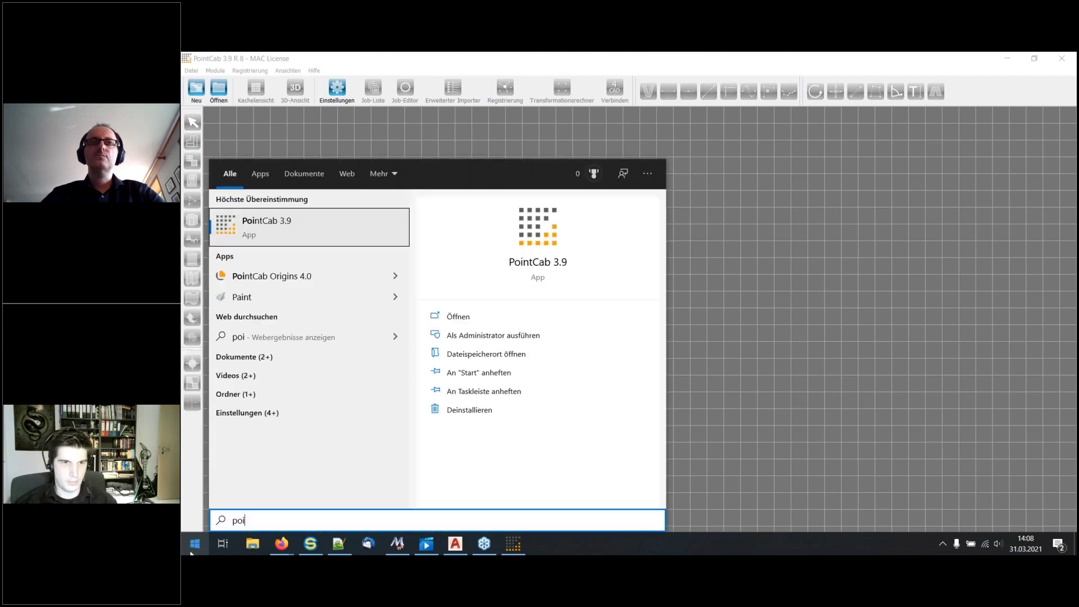
{"action": "key", "text": "Down"}
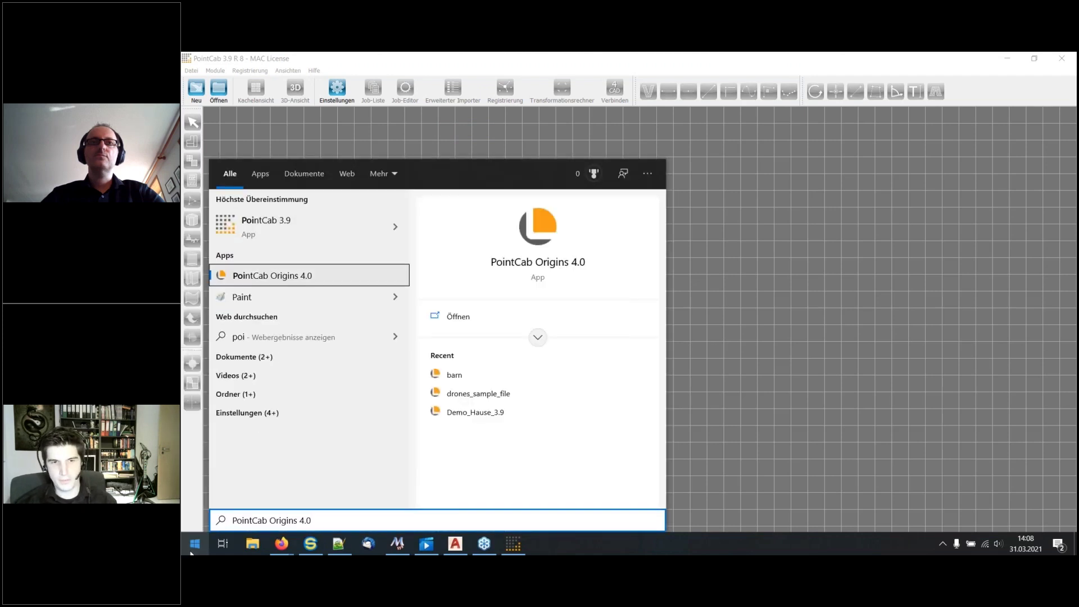
{"action": "key", "text": "Return"}
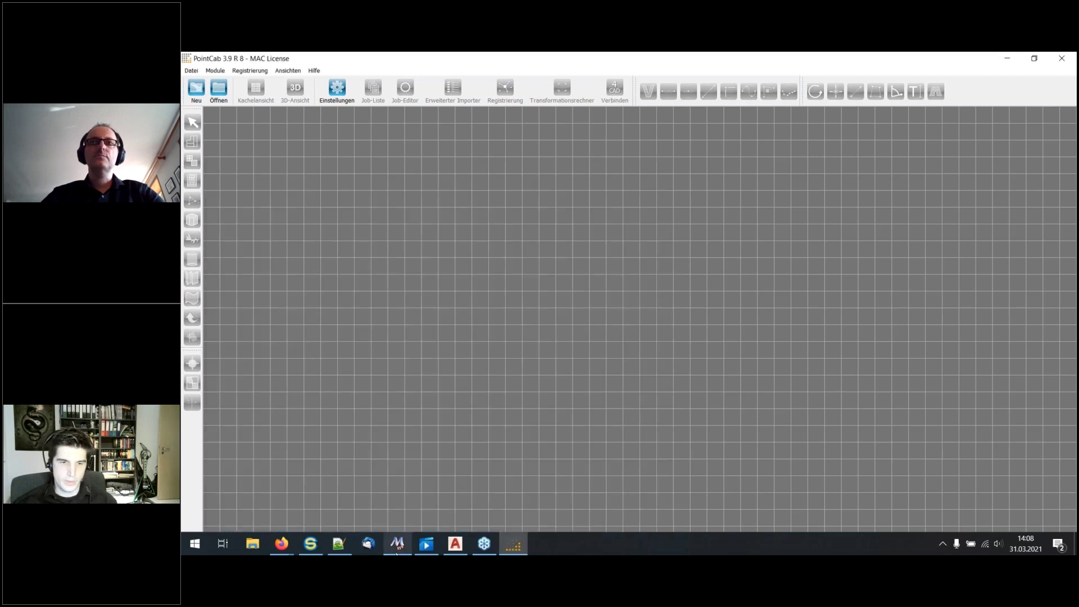
{"action": "type", "text": "./PointCabOrigins.exe"}
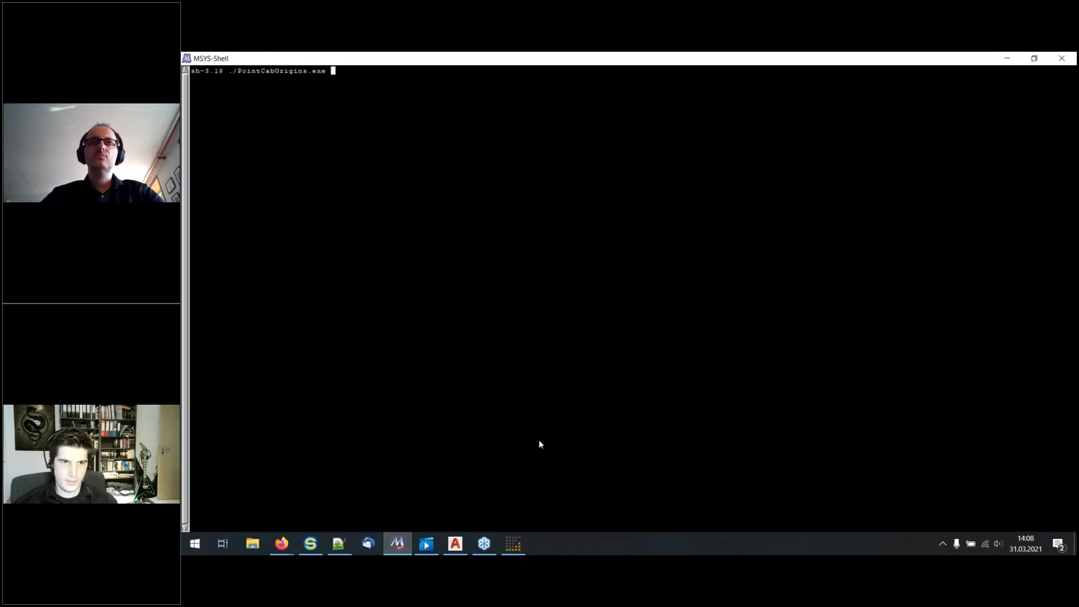
{"action": "key", "text": "Return"}
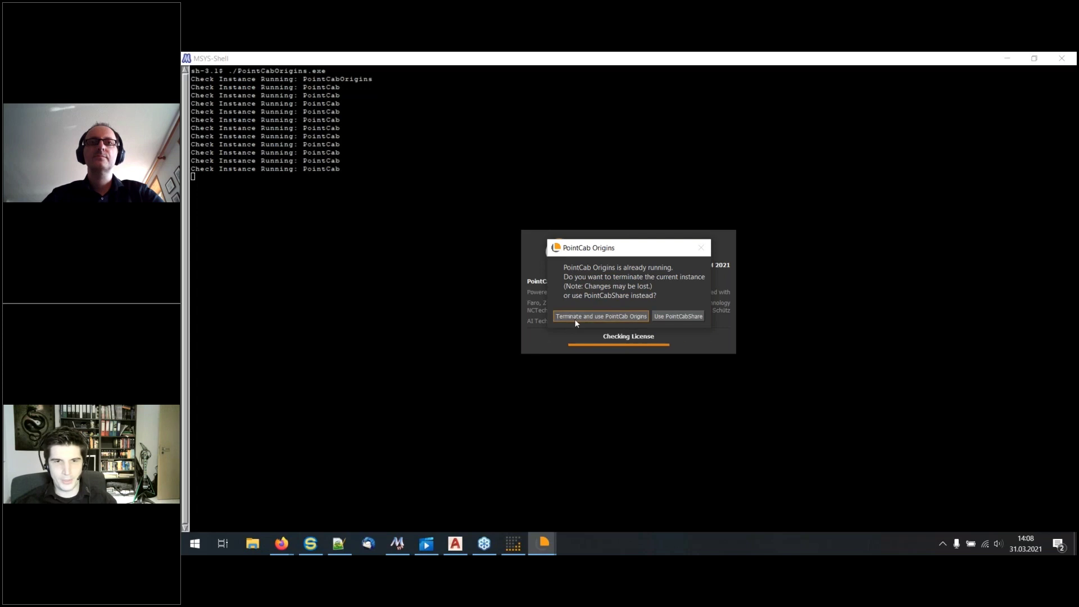
{"action": "left_click", "coordinate": [574, 318]}
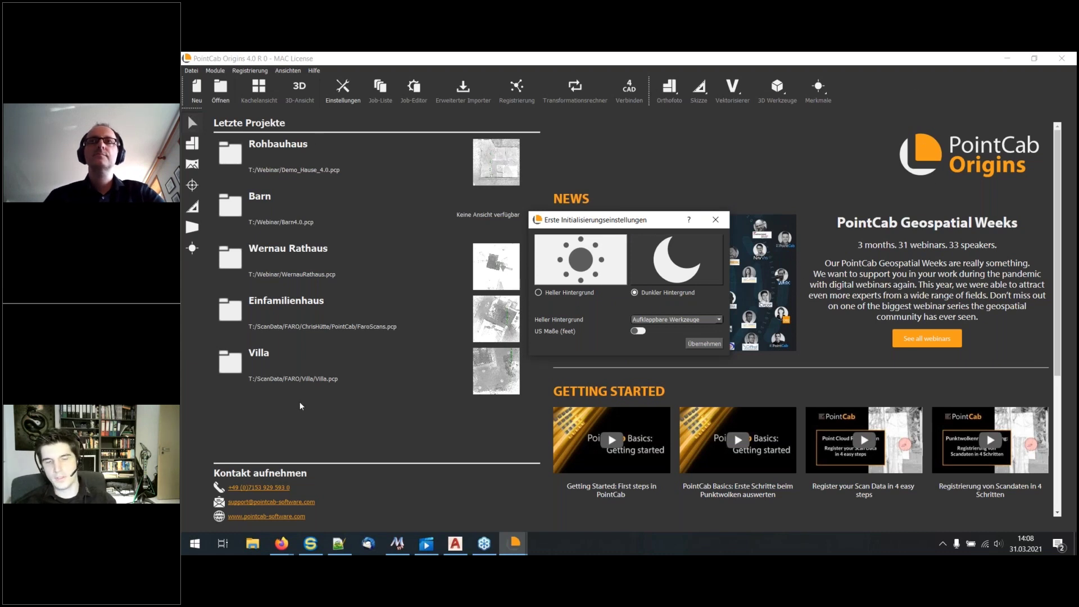
Try the initial setup options, then apply dark background with Aufklappbare Werkzeuge toolbars
{"action": "left_click", "coordinate": [572, 267]}
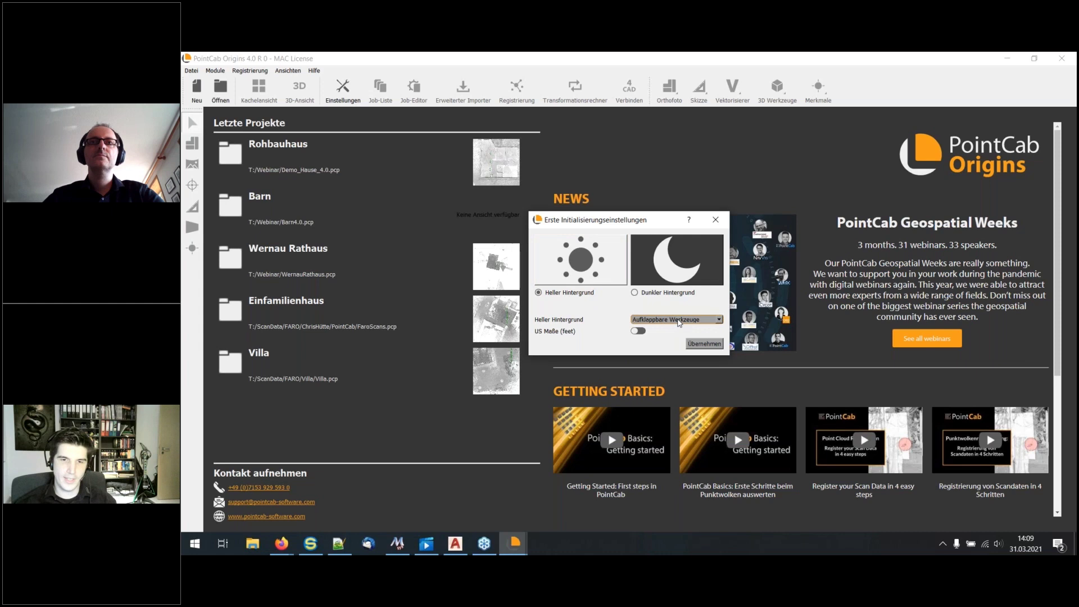
{"action": "left_click", "coordinate": [679, 321]}
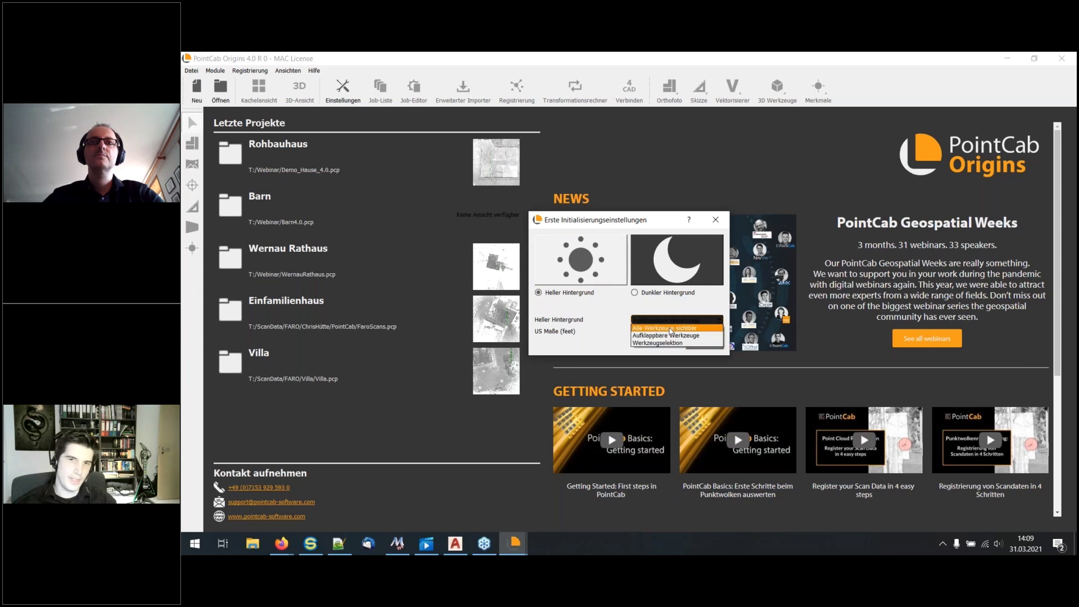
{"action": "left_click", "coordinate": [669, 328]}
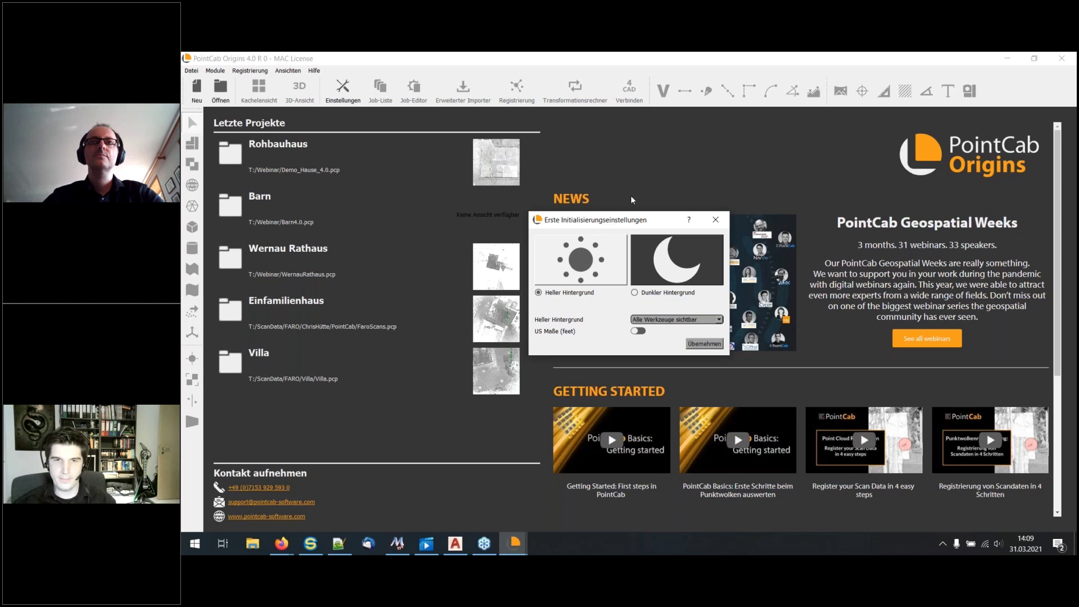
{"action": "left_click", "coordinate": [663, 319]}
{"action": "left_click", "coordinate": [660, 332]}
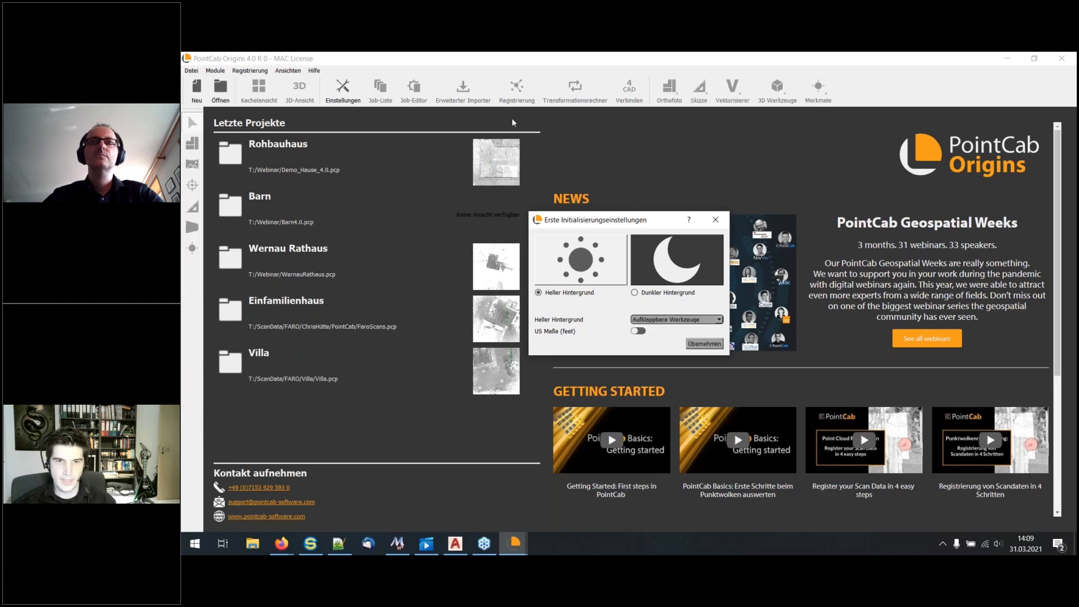
{"action": "left_click", "coordinate": [675, 284]}
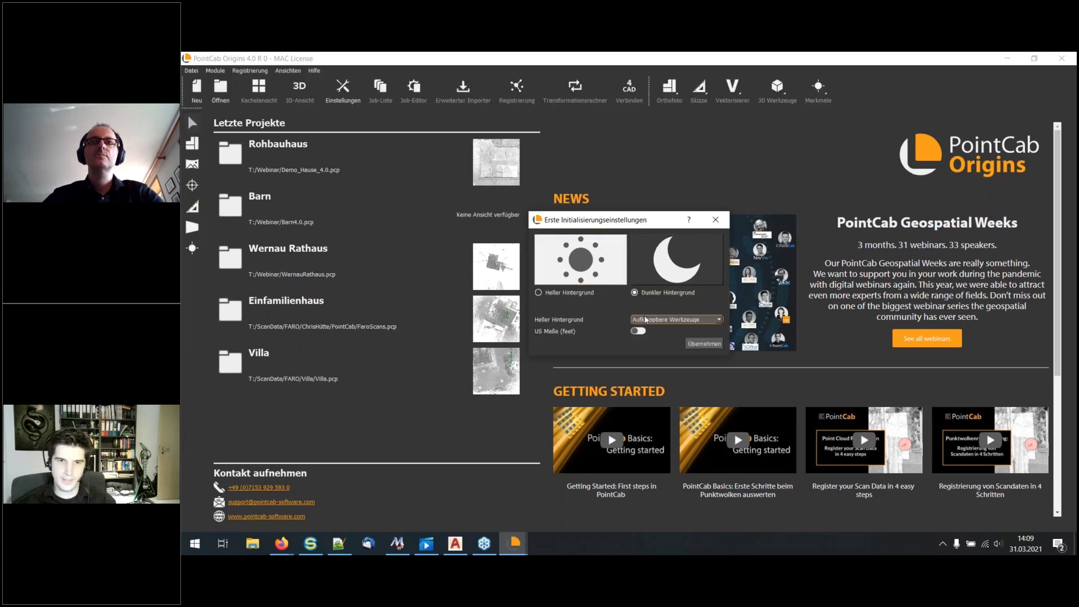
{"action": "left_click", "coordinate": [704, 343]}
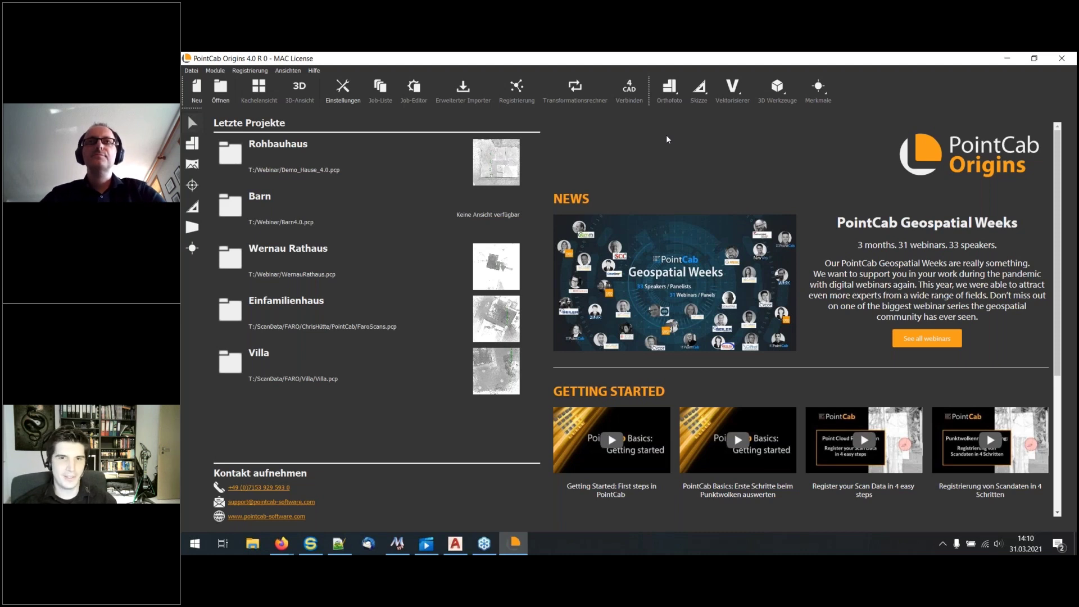
Open the Rohbauhaus recent project and expand the Skizze tool dropdown
{"action": "left_click", "coordinate": [338, 158]}
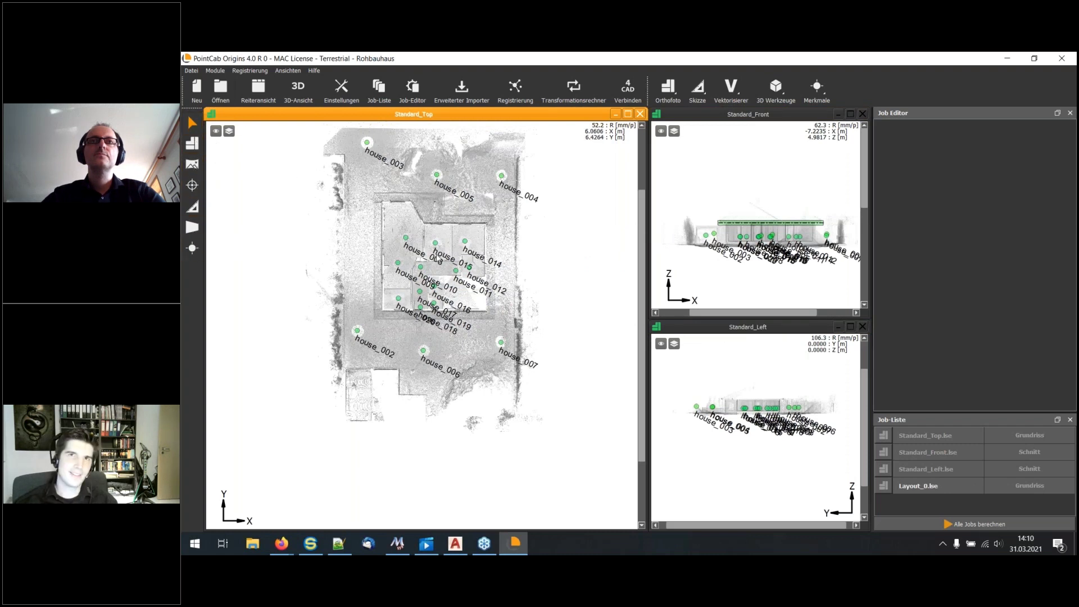
{"action": "left_click", "coordinate": [668, 88]}
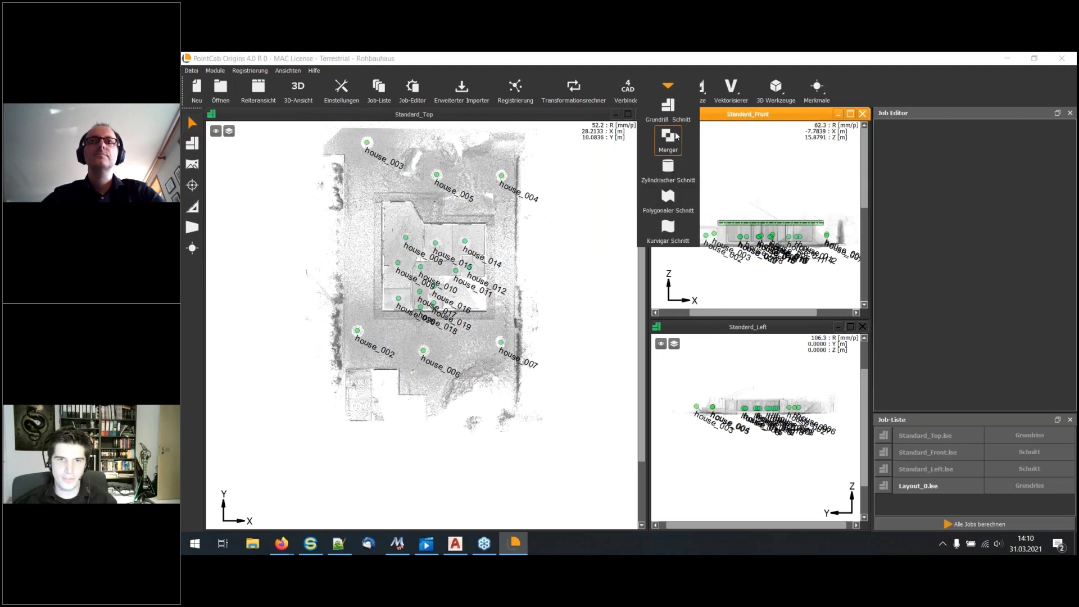
{"action": "mouse_move", "coordinate": [697, 89]}
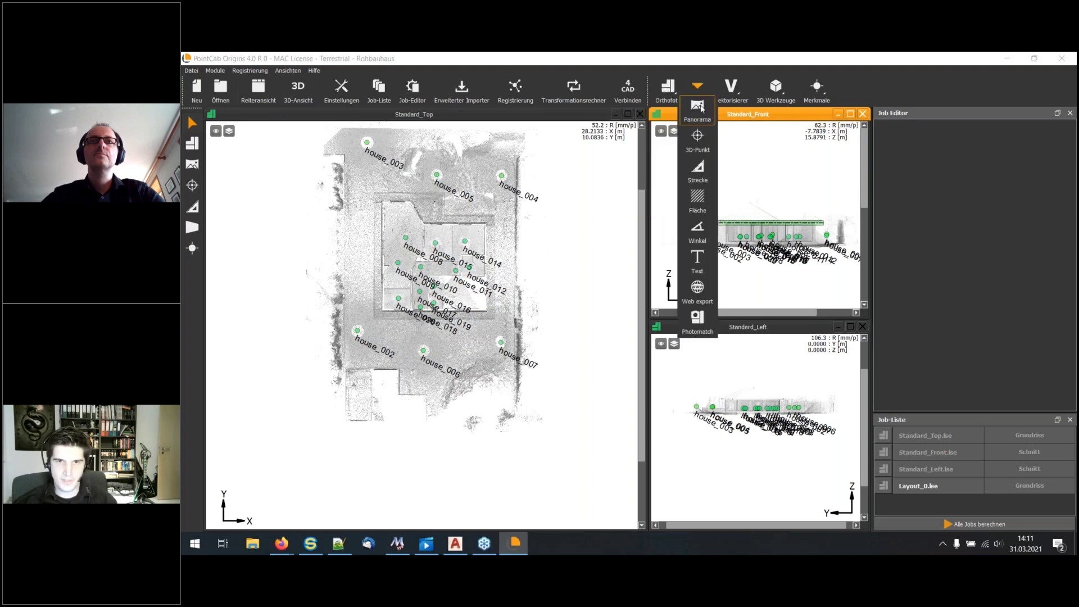
{"action": "left_click", "coordinate": [699, 110]}
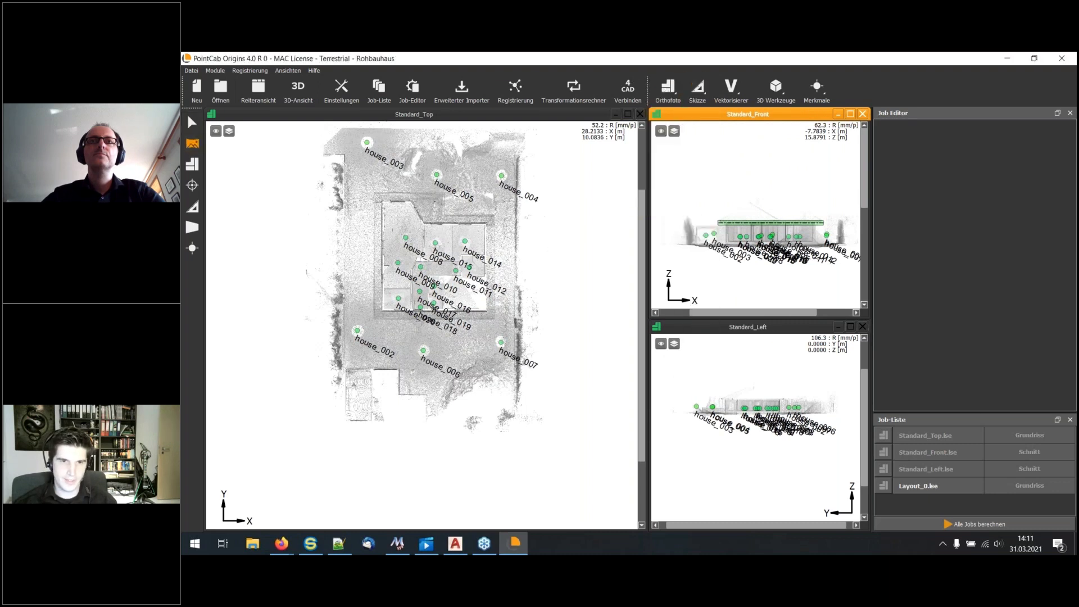
{"action": "left_click", "coordinate": [424, 352]}
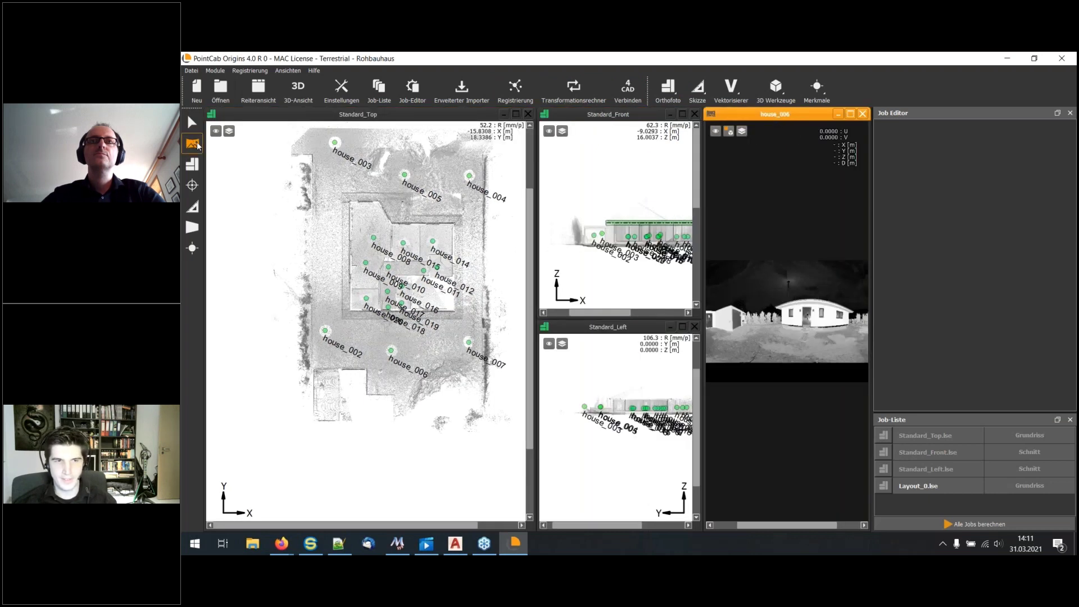
{"action": "left_click", "coordinate": [233, 159]}
{"action": "left_click", "coordinate": [190, 169]}
{"action": "left_click", "coordinate": [659, 122]}
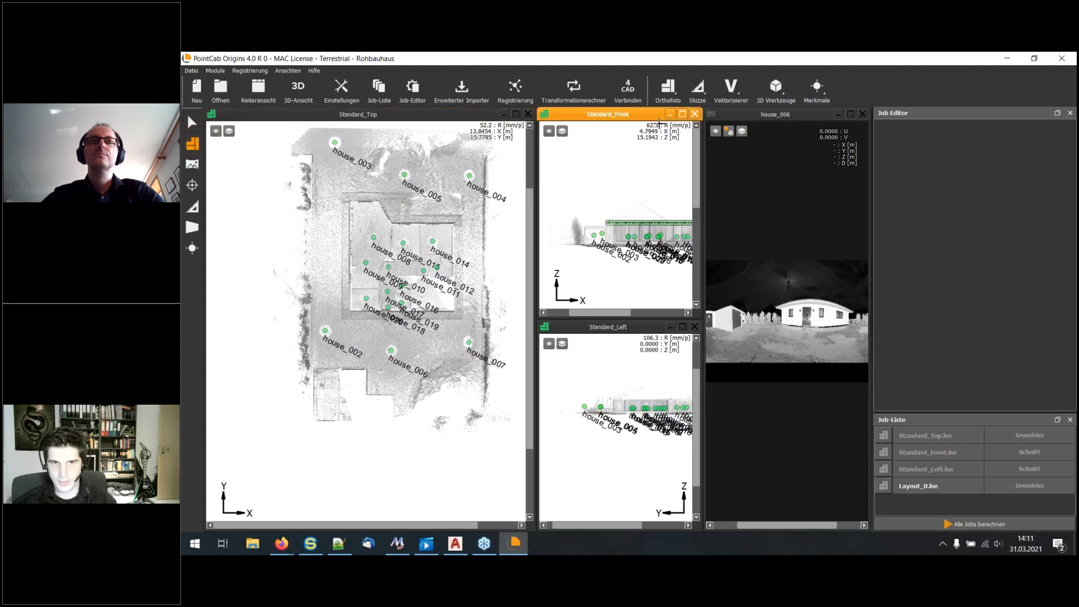
{"action": "left_click", "coordinate": [667, 90]}
{"action": "key", "text": "Escape"}
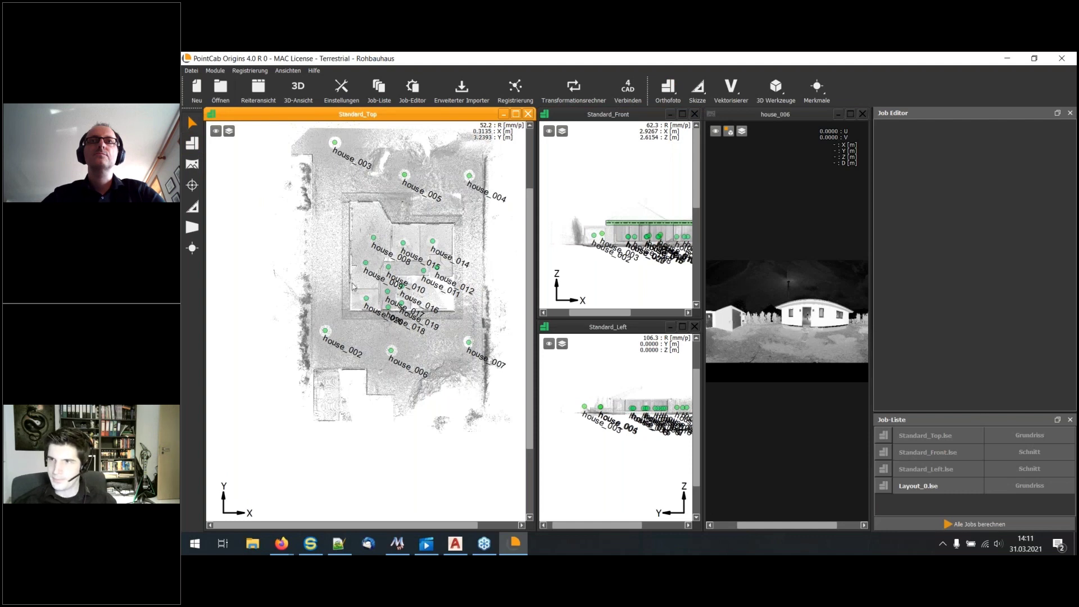
{"action": "left_click", "coordinate": [863, 114]}
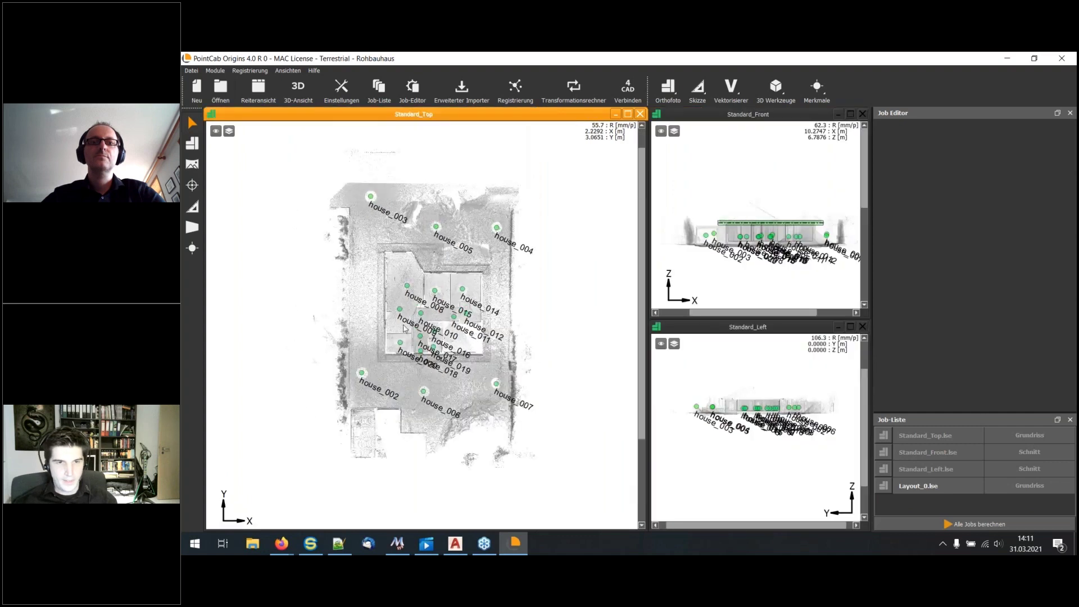
{"action": "scroll", "coordinate": [404, 329], "scroll_direction": "up", "scroll_amount": 1}
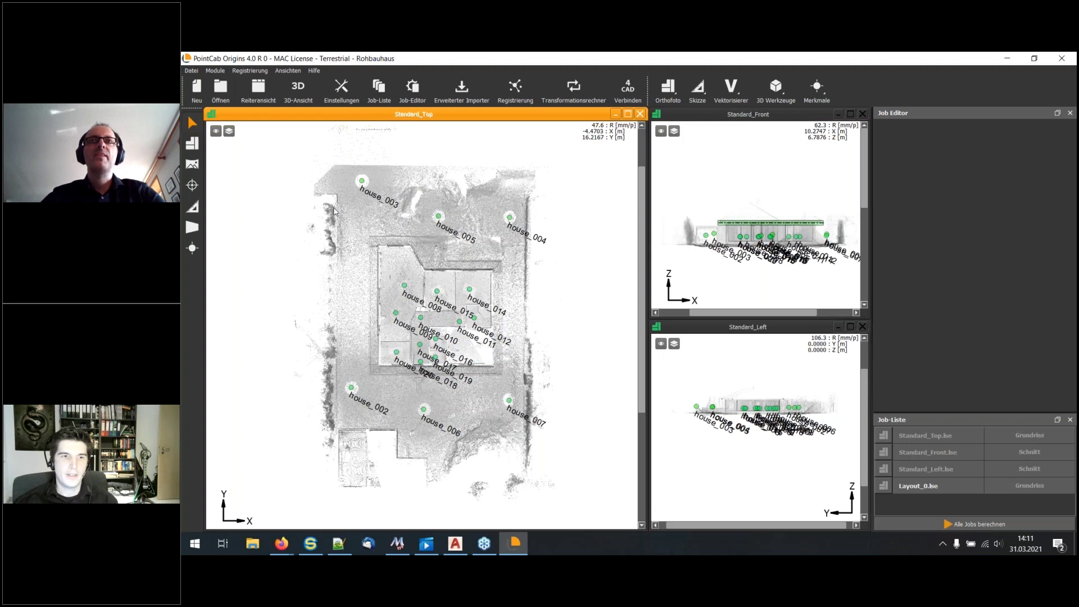
Open the Demo_Hause_3.9 project file and confirm updating it to the new format
{"action": "left_click", "coordinate": [220, 90]}
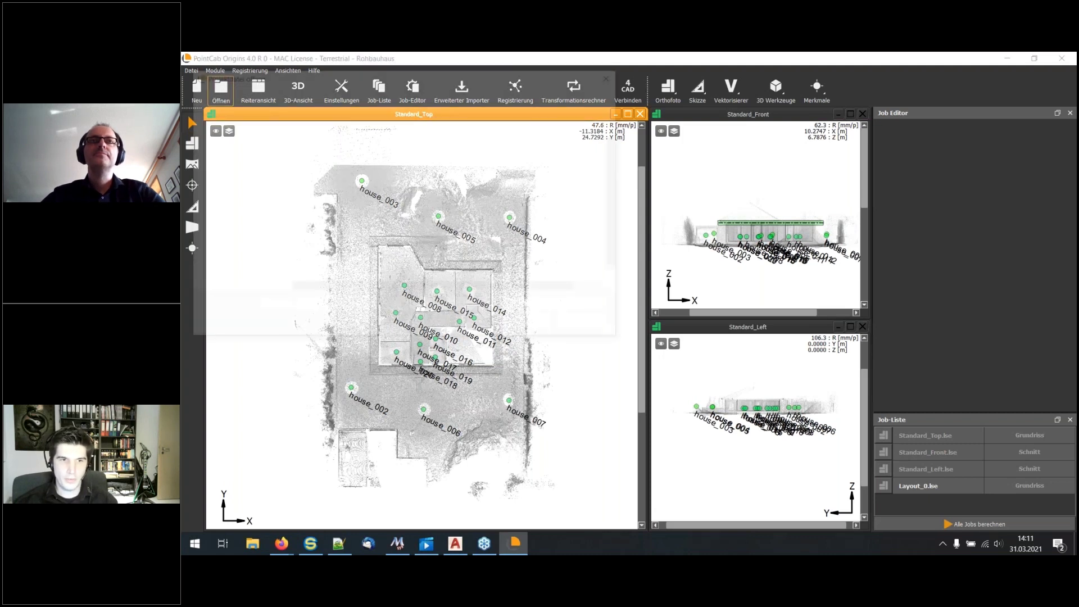
{"action": "left_click", "coordinate": [350, 254]}
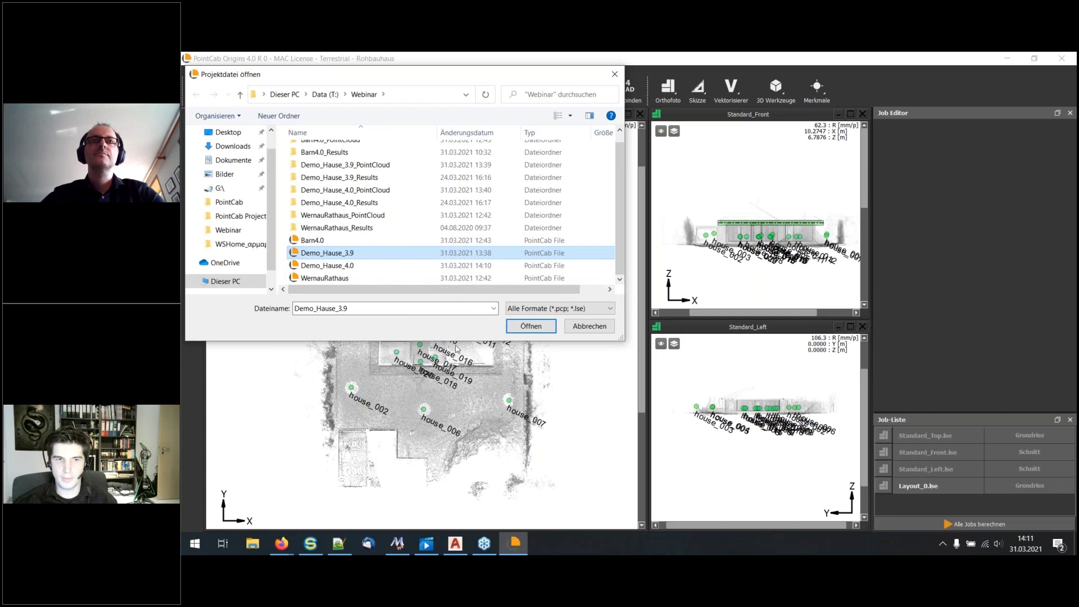
{"action": "left_click", "coordinate": [532, 326]}
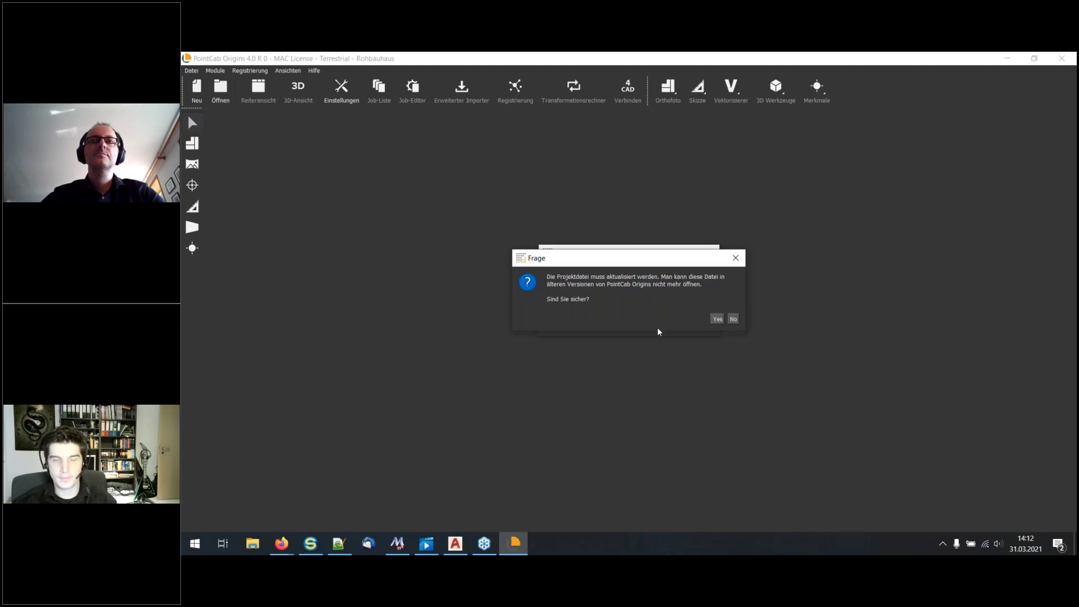
{"action": "left_click", "coordinate": [717, 319]}
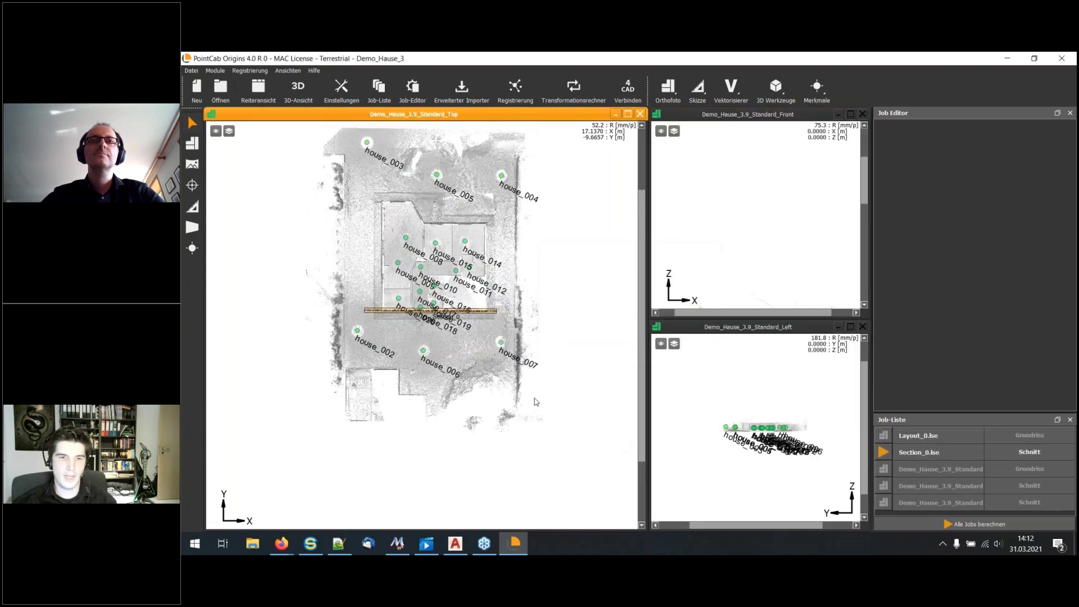
Open Layout_0.lse from the Job-Liste, then quit PointCab Origins and open Windows search
{"action": "scroll", "coordinate": [761, 246], "scroll_direction": "up", "scroll_amount": 3}
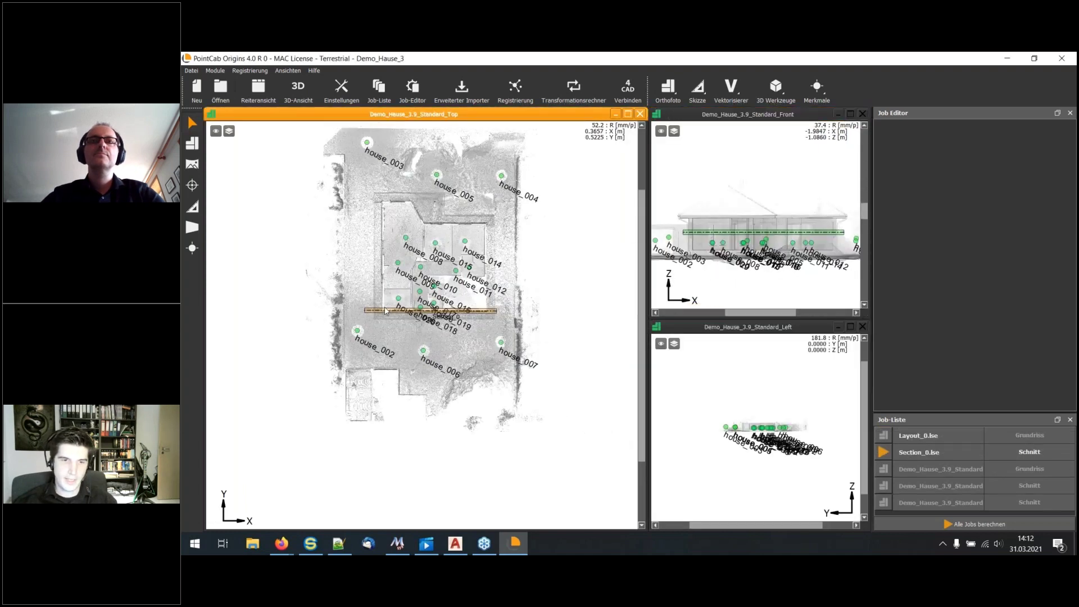
{"action": "left_click", "coordinate": [431, 310]}
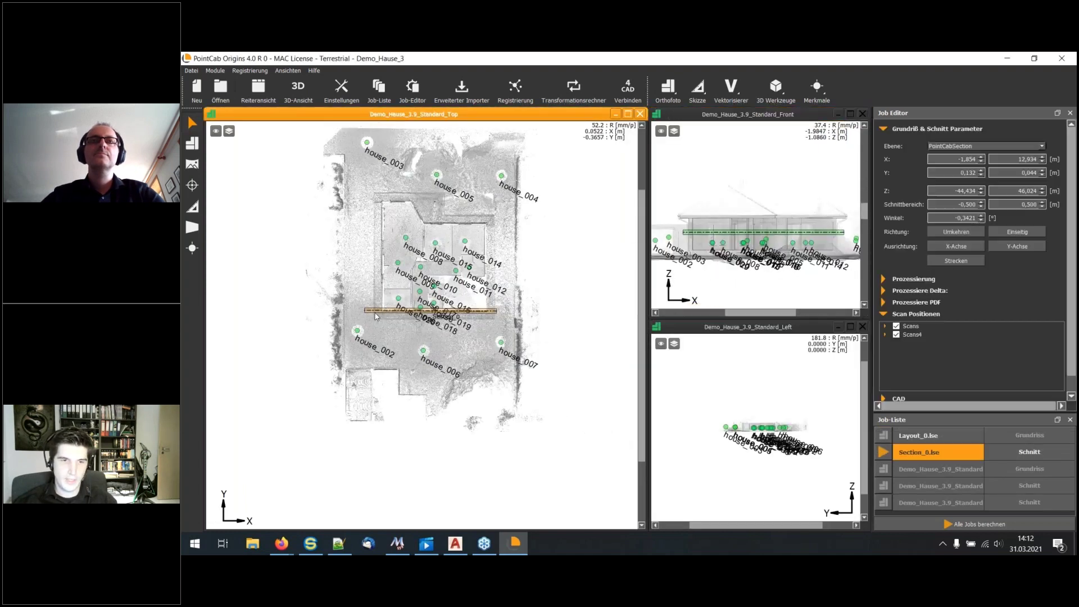
{"action": "left_click", "coordinate": [924, 435]}
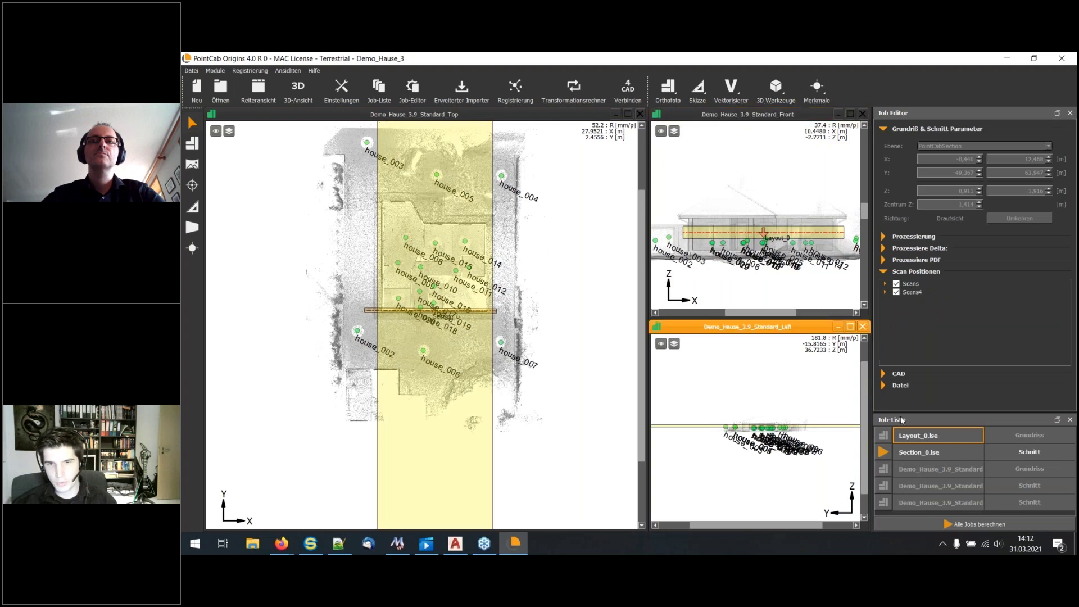
{"action": "double_click", "coordinate": [919, 436]}
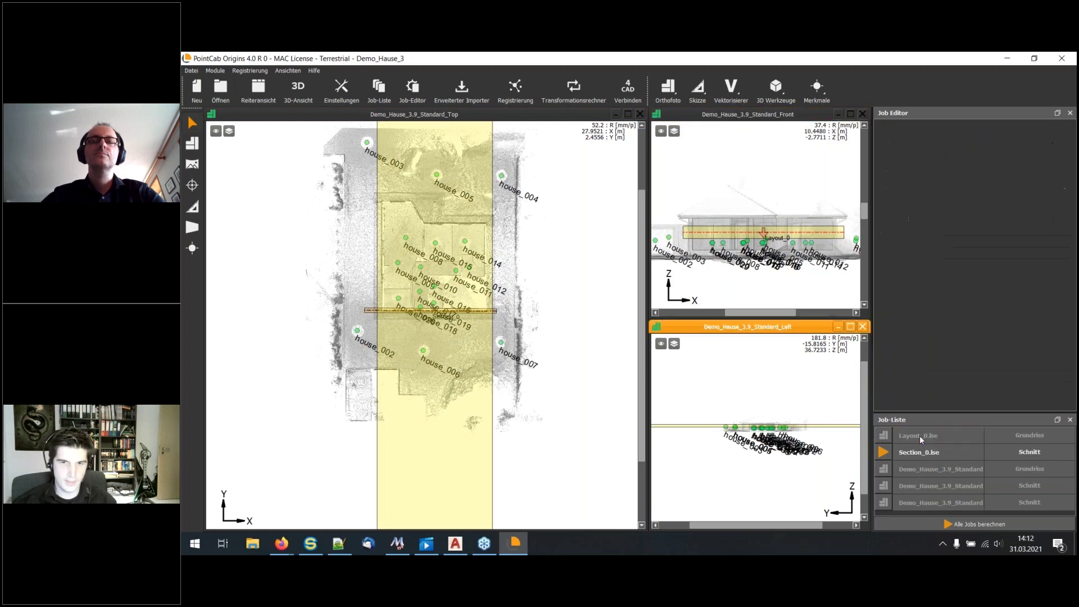
{"action": "left_click", "coordinate": [487, 272]}
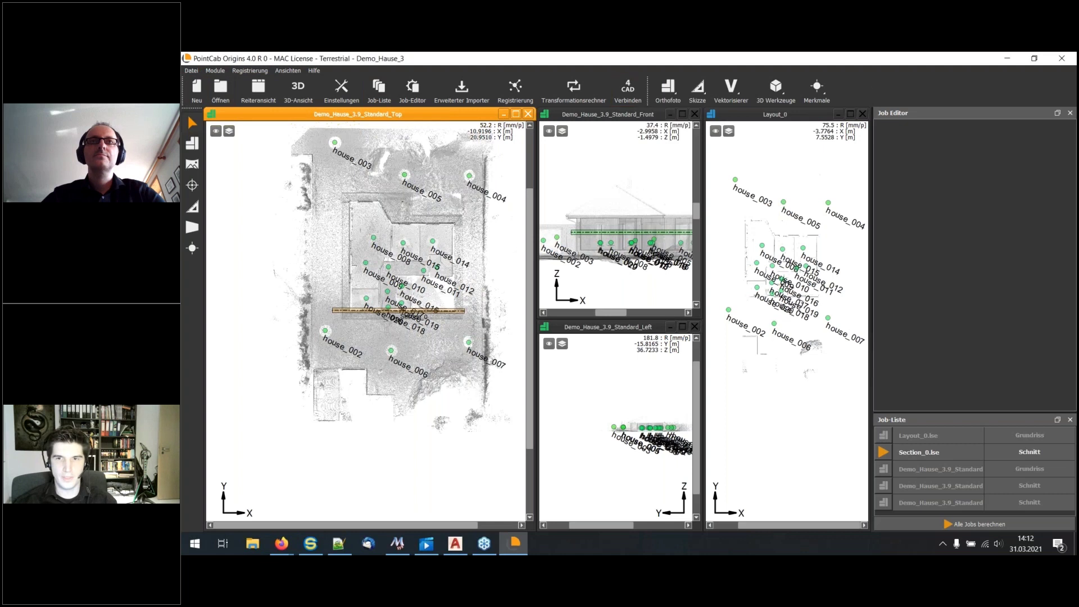
{"action": "left_click", "coordinate": [1061, 58]}
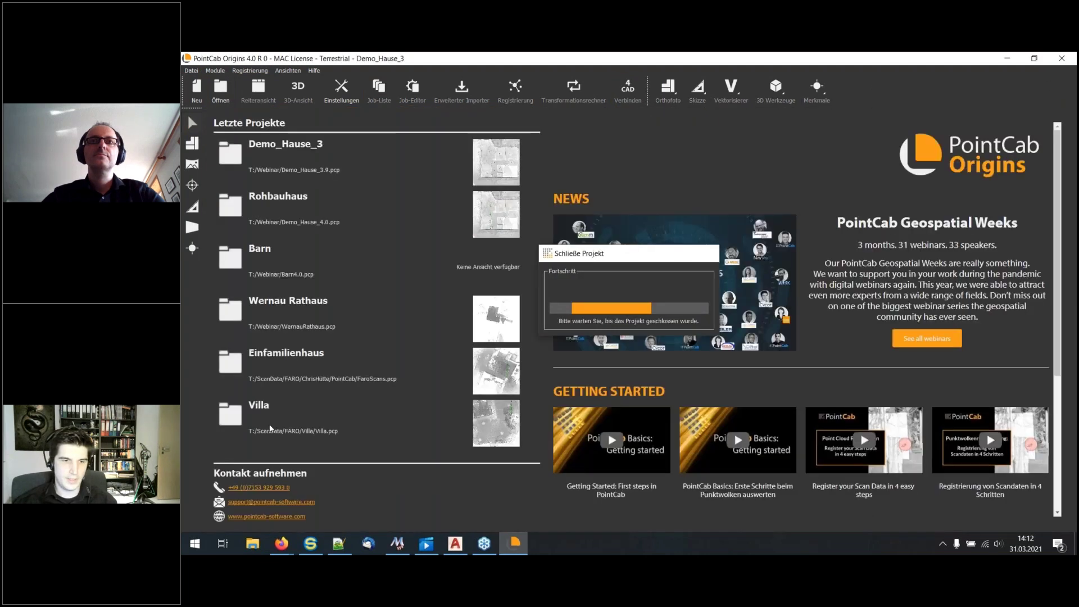
{"action": "key", "text": "super"}
Launch PointCab 3.9, fail to open Demo_Hause_3.9 (Code 214 error), then switch to SpeedCommander
{"action": "type", "text": "poi"}
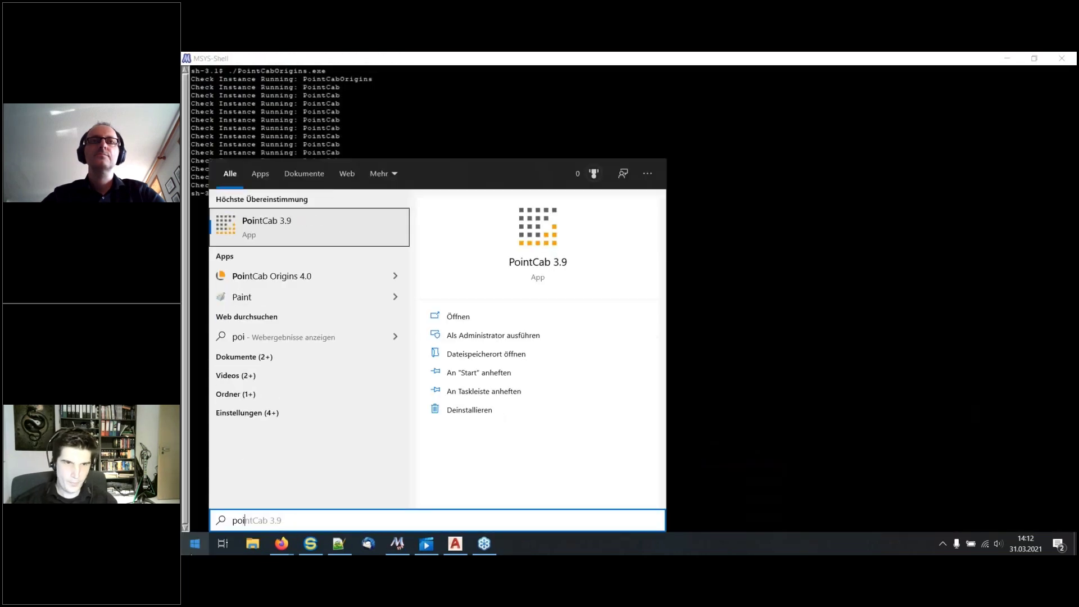
{"action": "key", "text": "Return"}
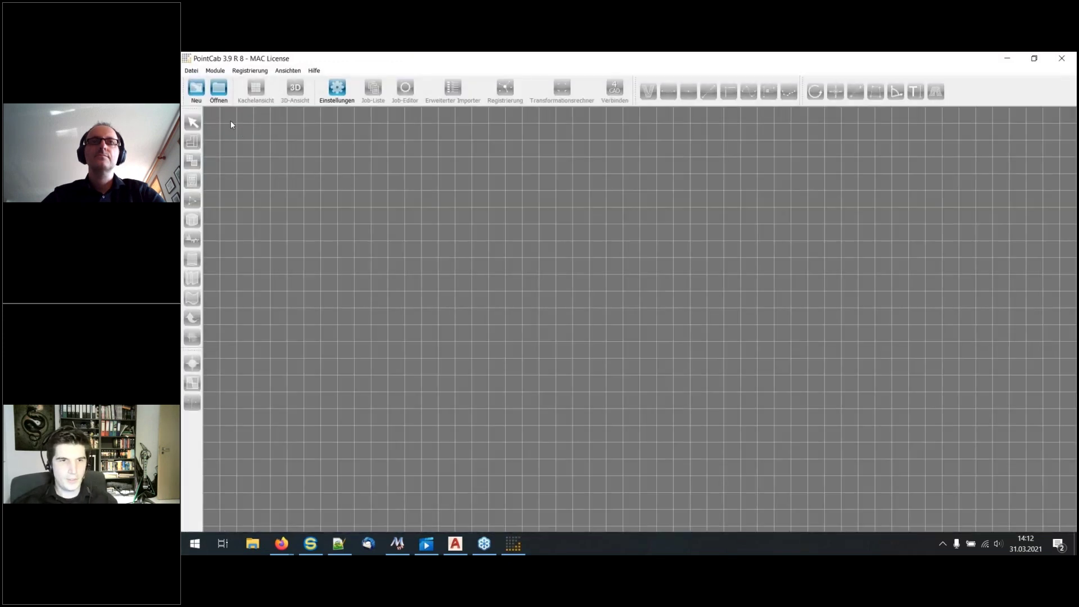
{"action": "left_click", "coordinate": [219, 91]}
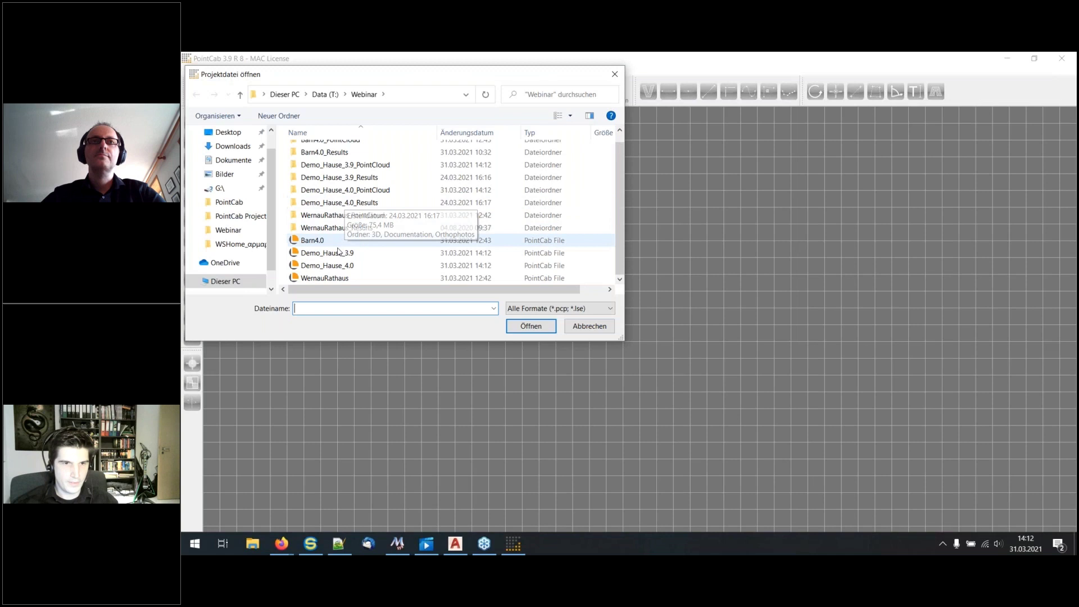
{"action": "left_click", "coordinate": [352, 254]}
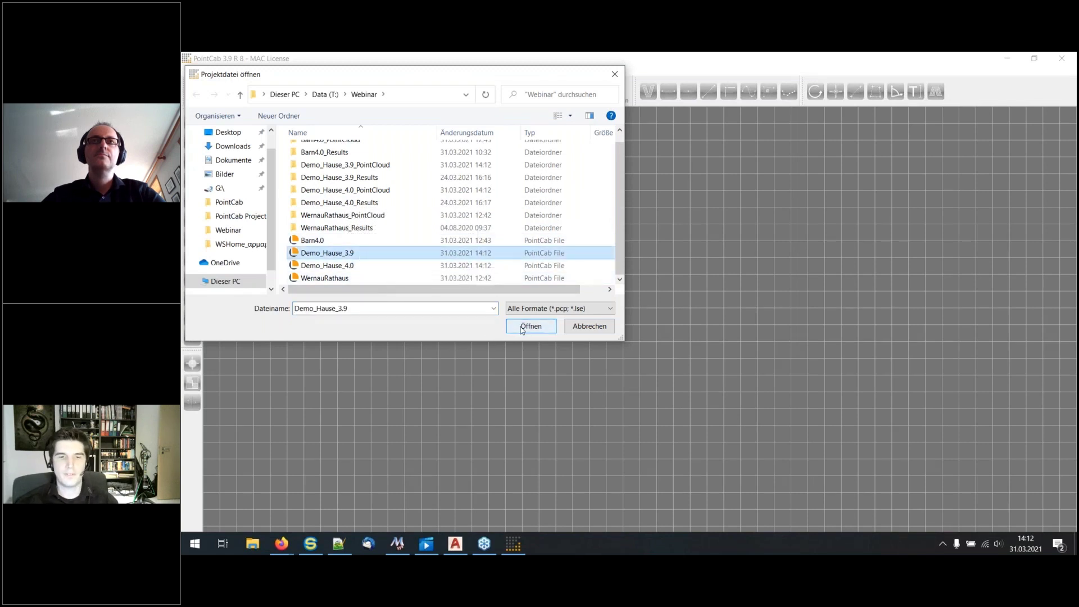
{"action": "left_click", "coordinate": [522, 328]}
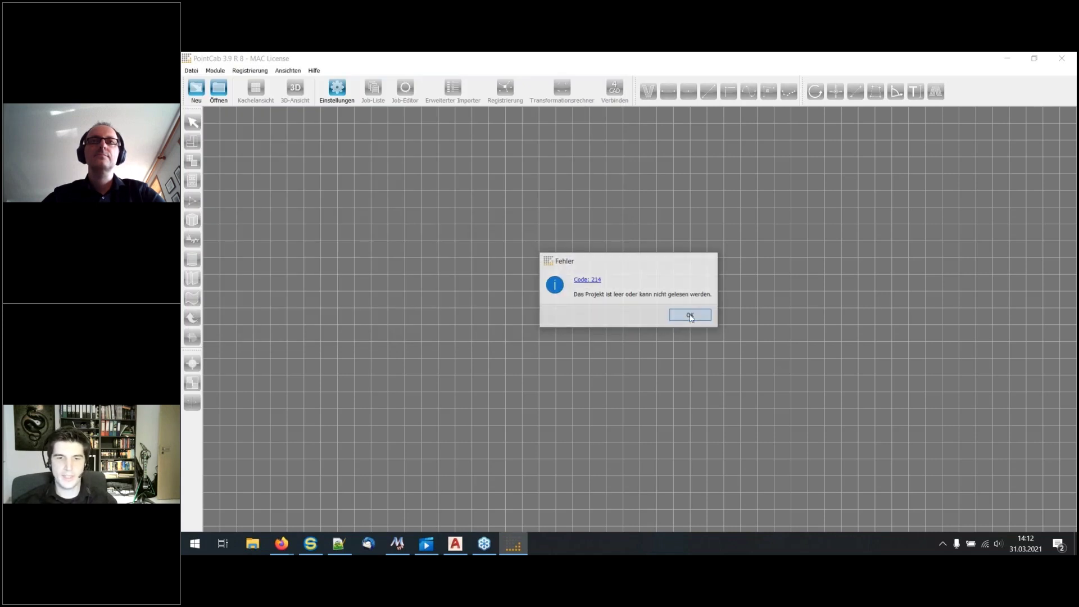
{"action": "left_click", "coordinate": [704, 318]}
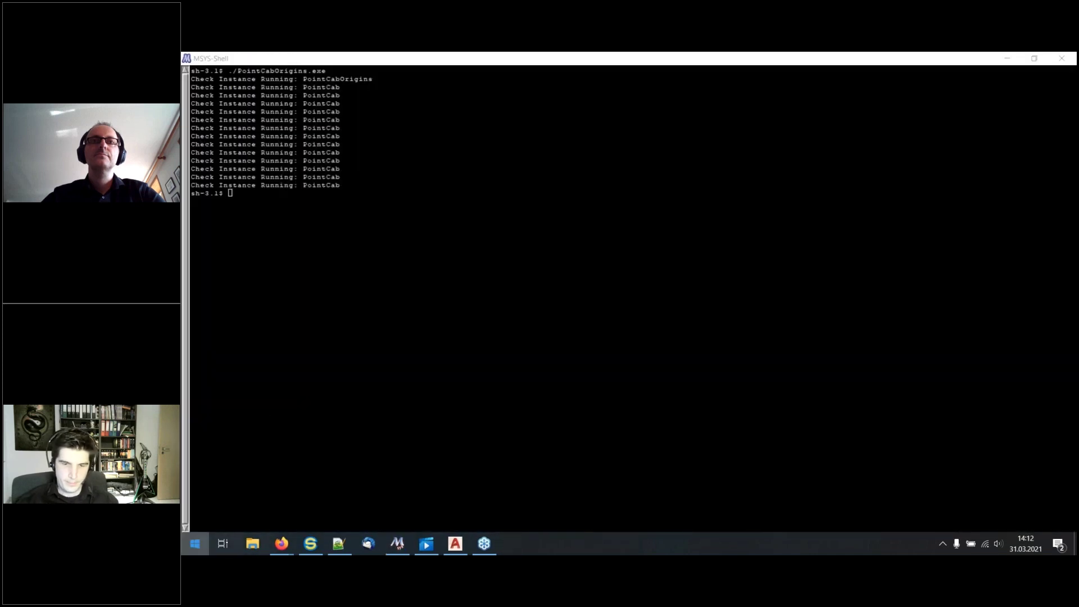
{"action": "left_click", "coordinate": [195, 543]}
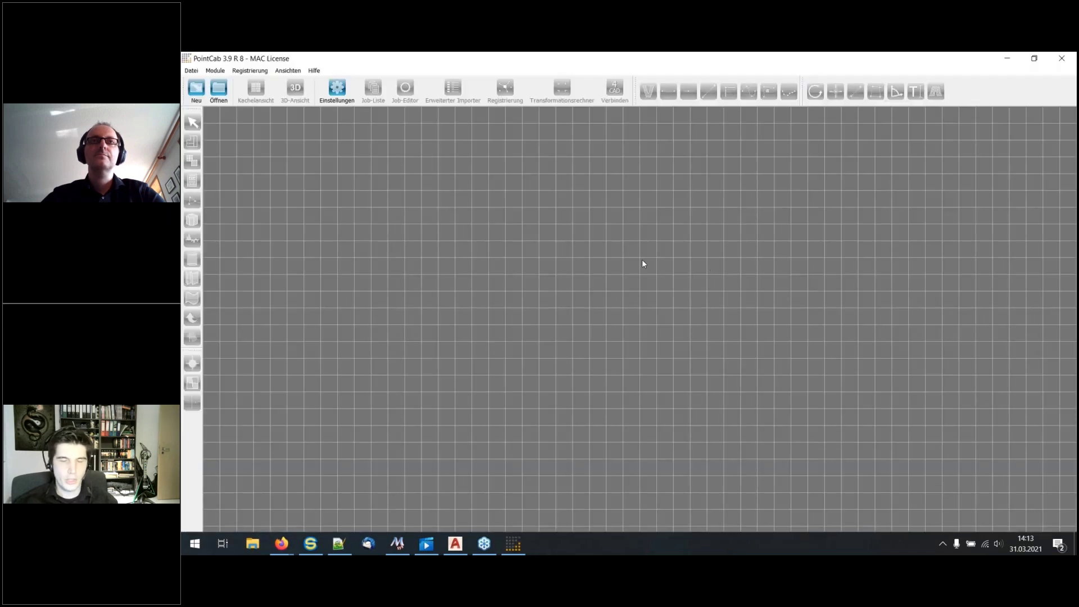
{"action": "left_click", "coordinate": [308, 548]}
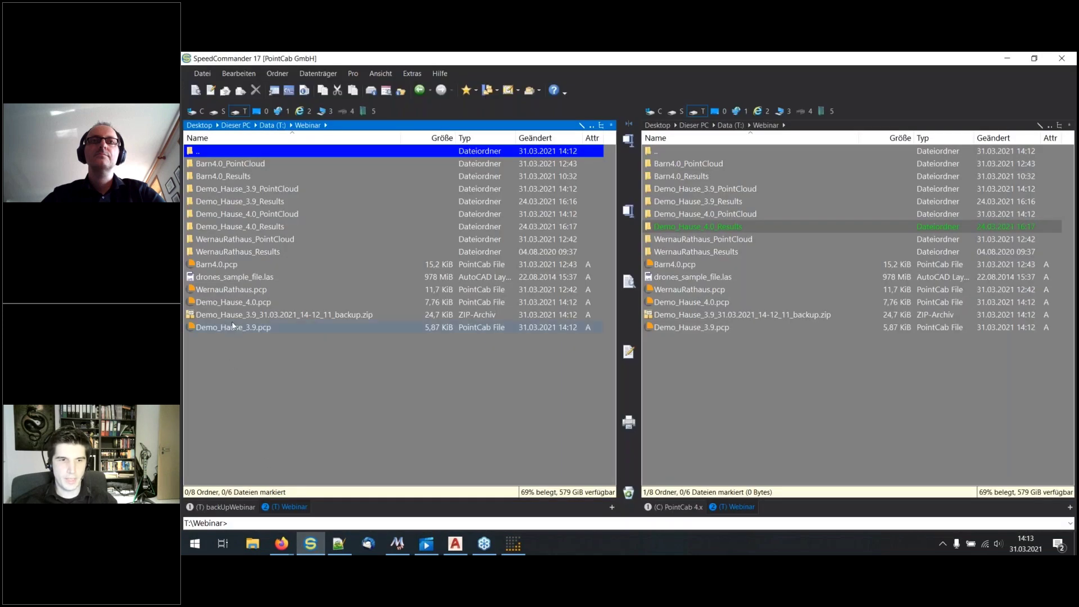
Extract all contents of the Demo_Hause_3.9 backup ZIP to T:\Webinar, overwriting existing files
{"action": "left_click", "coordinate": [201, 318]}
{"action": "mouse_move", "coordinate": [232, 317]}
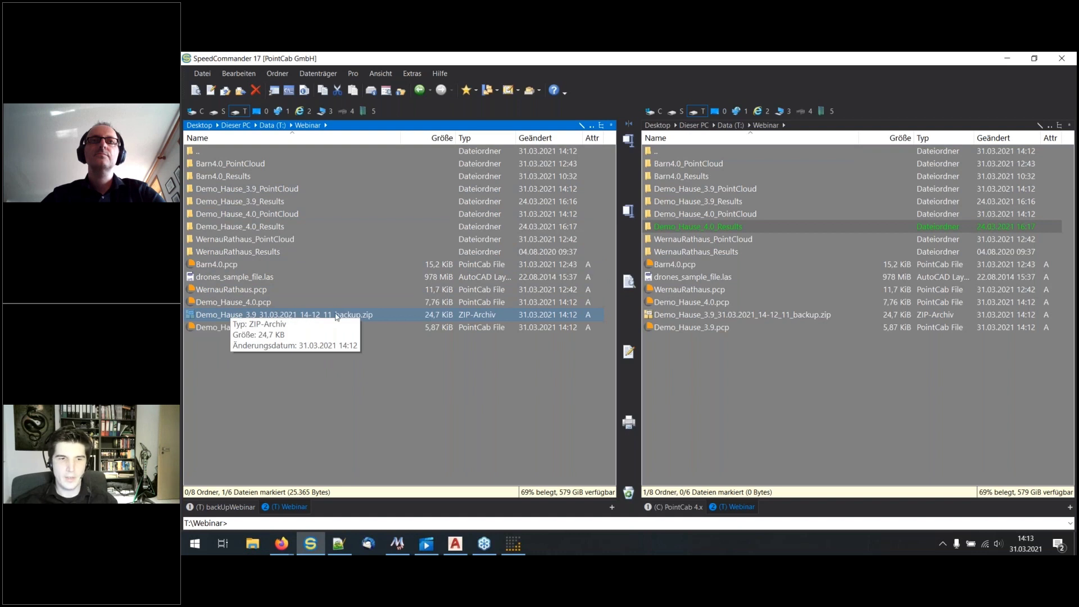
{"action": "double_click", "coordinate": [233, 316]}
{"action": "key", "text": "ctrl+a"}
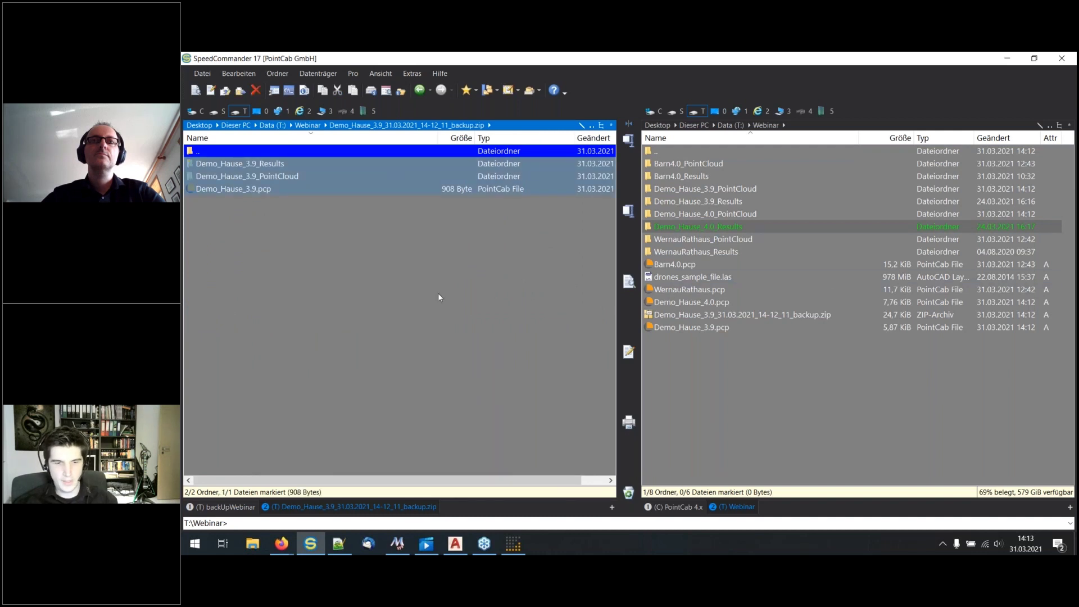
{"action": "key", "text": "F5"}
{"action": "left_click", "coordinate": [664, 381]}
{"action": "left_click", "coordinate": [607, 371]}
Open the restored Demo_Hause_3.9 project in PointCab 3.9
{"action": "left_click", "coordinate": [513, 544]}
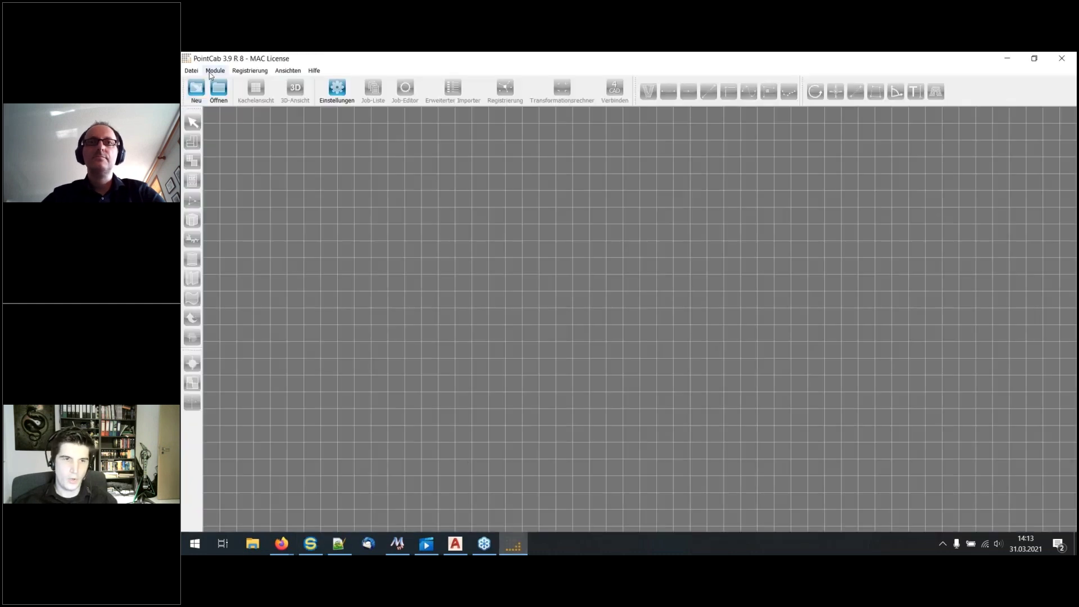
{"action": "left_click", "coordinate": [218, 90]}
{"action": "left_click", "coordinate": [337, 253]}
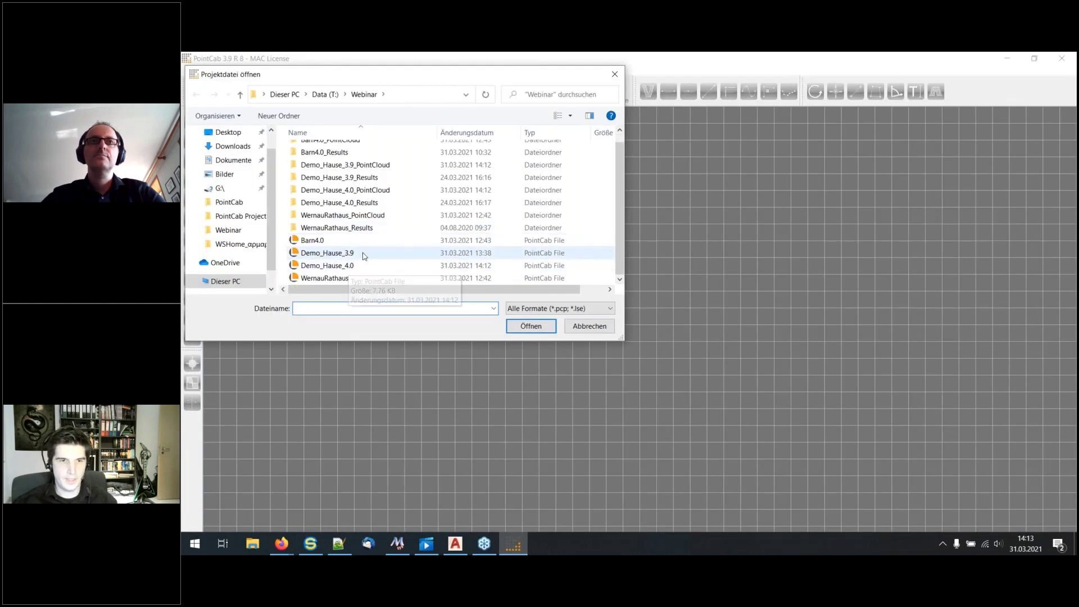
{"action": "left_click", "coordinate": [514, 326]}
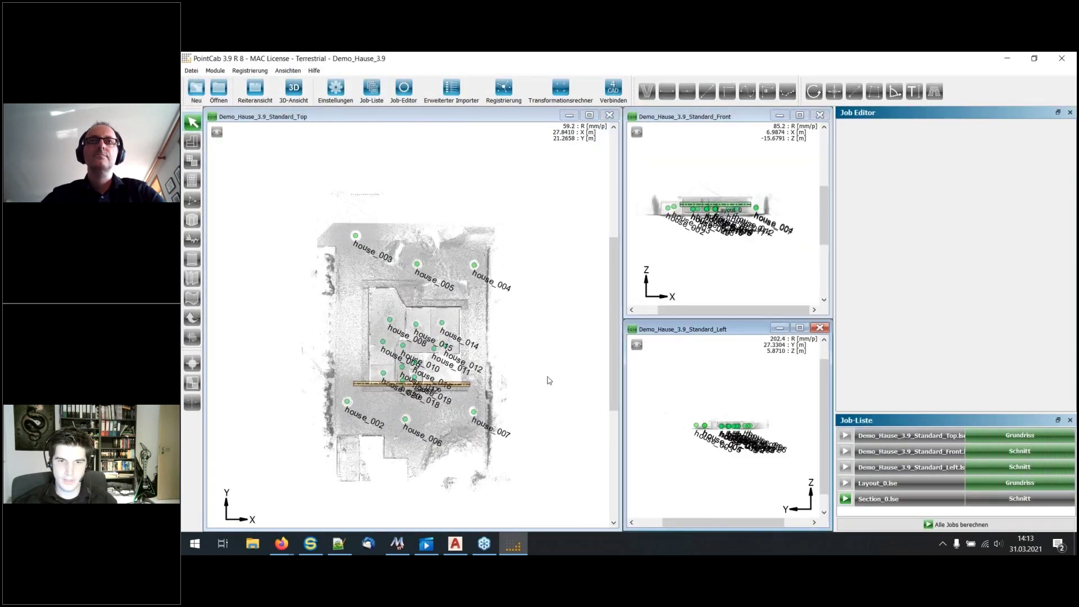
Zoom into the Top and Front views to confirm the project loaded, then close PointCab 3.9
{"action": "scroll", "coordinate": [440, 344], "scroll_direction": "up", "scroll_amount": 2}
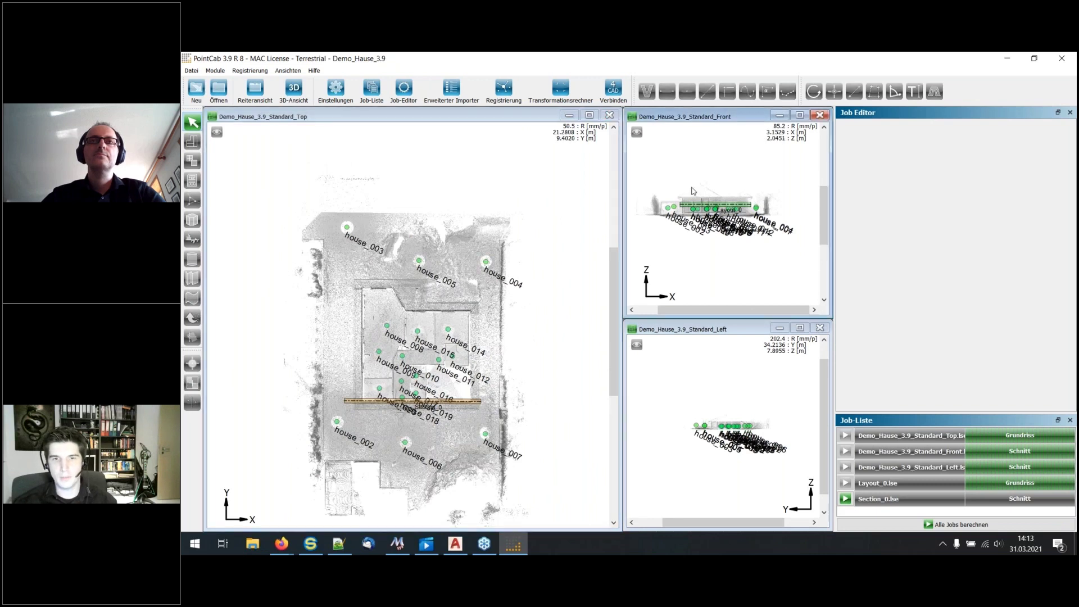
{"action": "scroll", "coordinate": [697, 201], "scroll_direction": "up", "scroll_amount": 1}
{"action": "scroll", "coordinate": [702, 204], "scroll_direction": "up", "scroll_amount": 1}
{"action": "scroll", "coordinate": [709, 206], "scroll_direction": "up", "scroll_amount": 1}
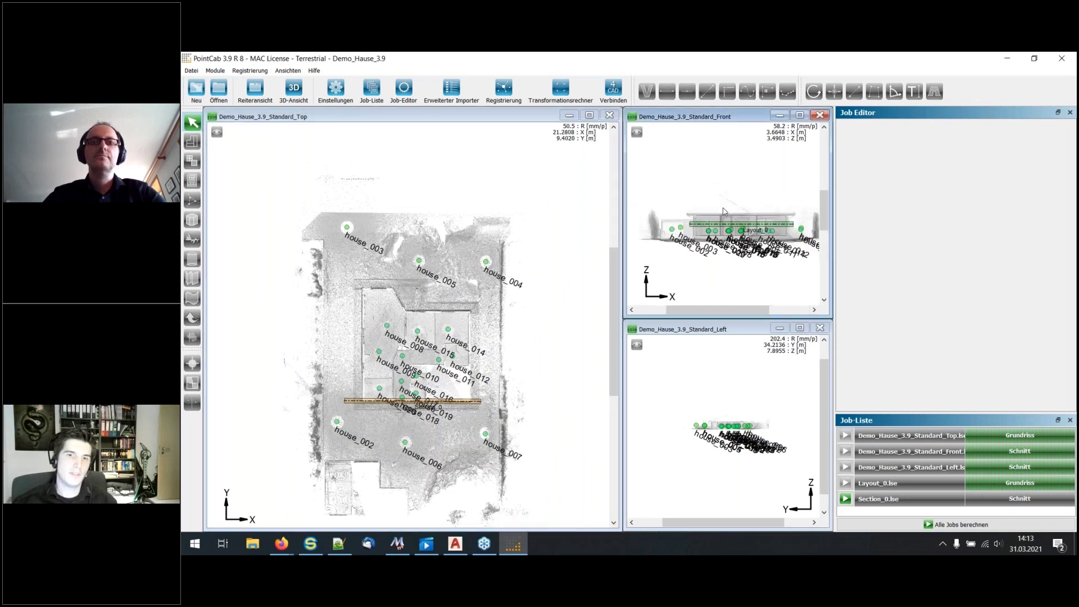
{"action": "scroll", "coordinate": [724, 209], "scroll_direction": "up", "scroll_amount": 1}
{"action": "scroll", "coordinate": [725, 209], "scroll_direction": "up", "scroll_amount": 1}
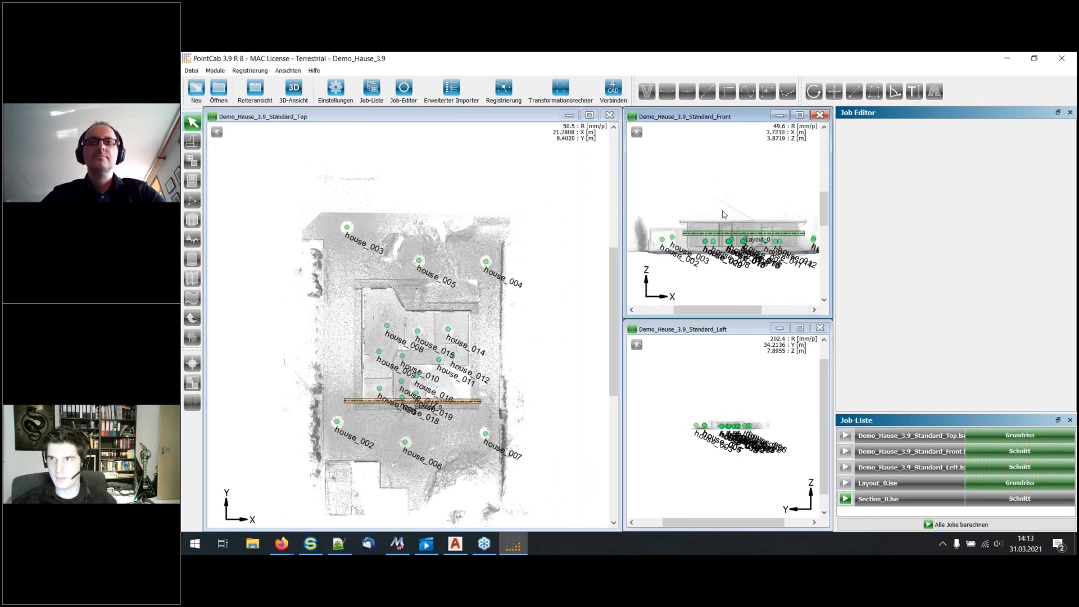
{"action": "left_click", "coordinate": [1062, 57]}
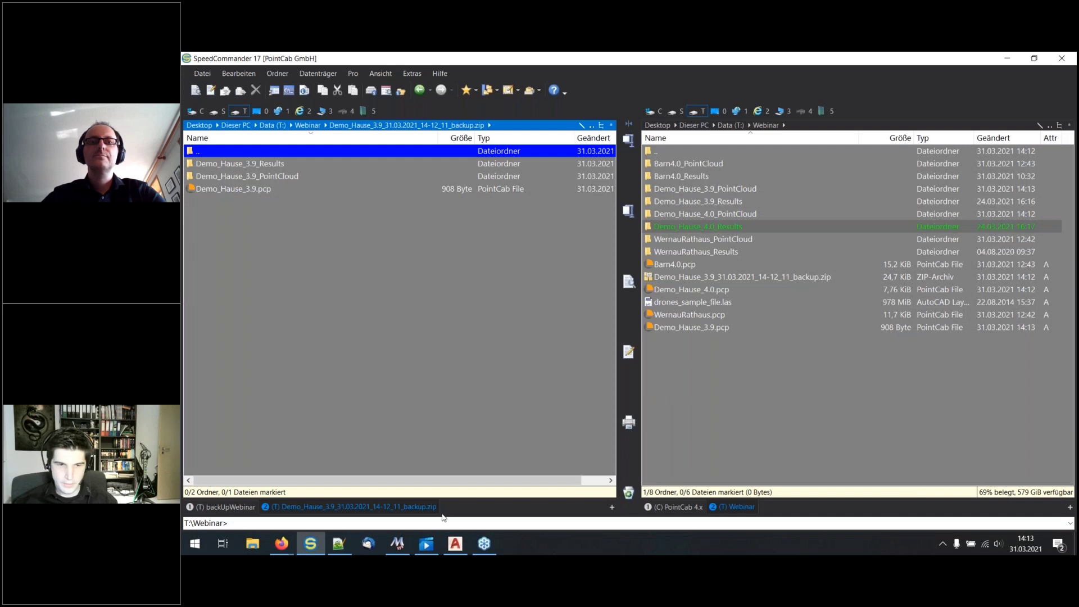
Relaunch PointCab Origins from the MSYS shell by rerunning ./PointCabOrigins.exe
{"action": "left_click", "coordinate": [397, 543]}
{"action": "key", "text": "Up"}
{"action": "key", "text": "Return"}
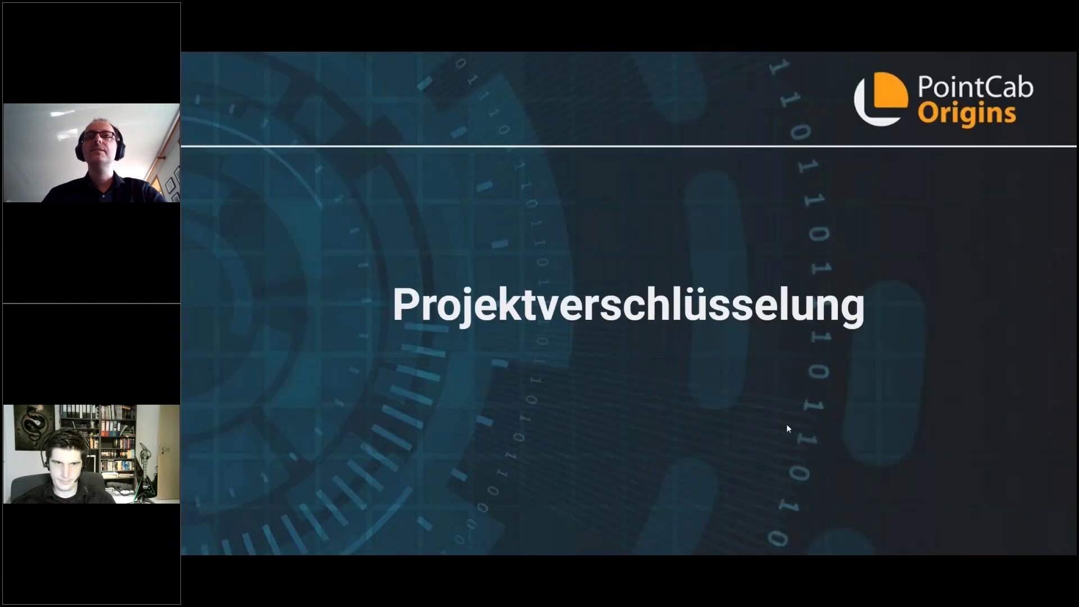
Step back to the Projektverschlüsselung slide, then leave the slideshow for PointCab Origins
{"action": "key", "text": "Right"}
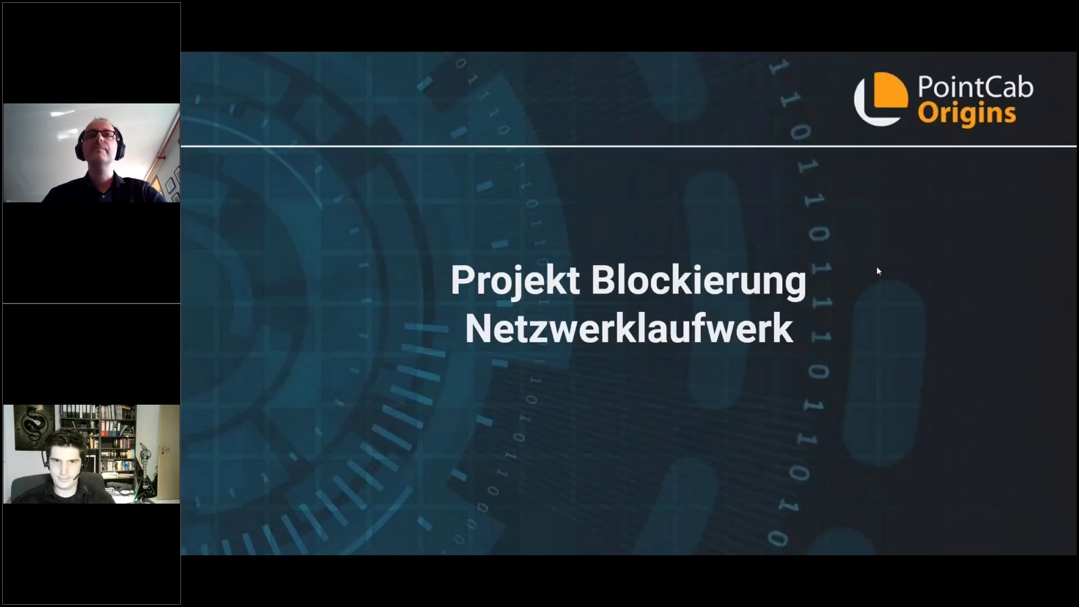
{"action": "key", "text": "Left"}
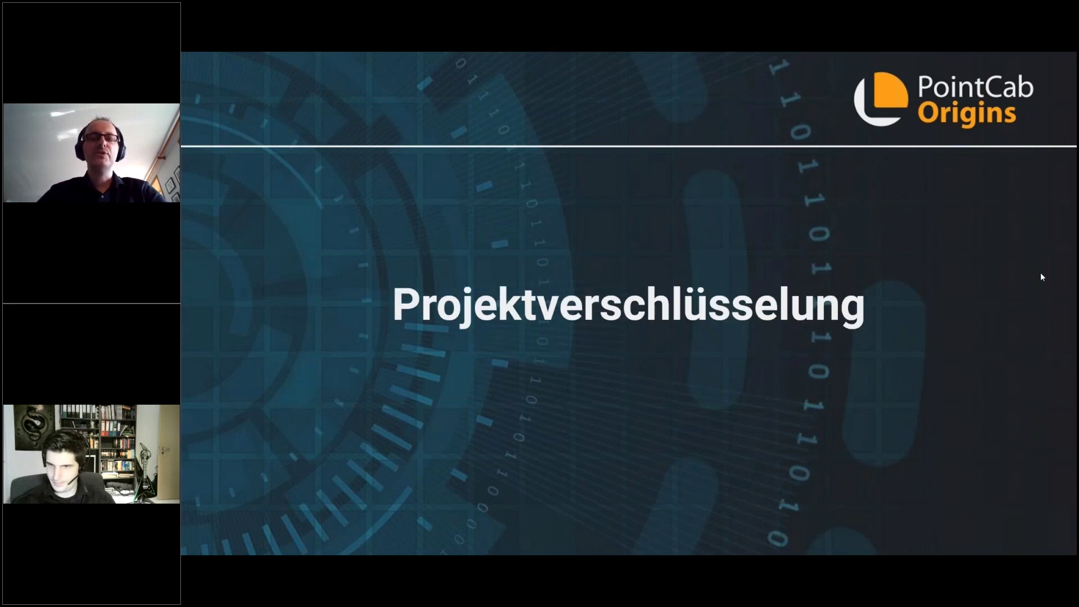
{"action": "key", "text": "alt+Tab"}
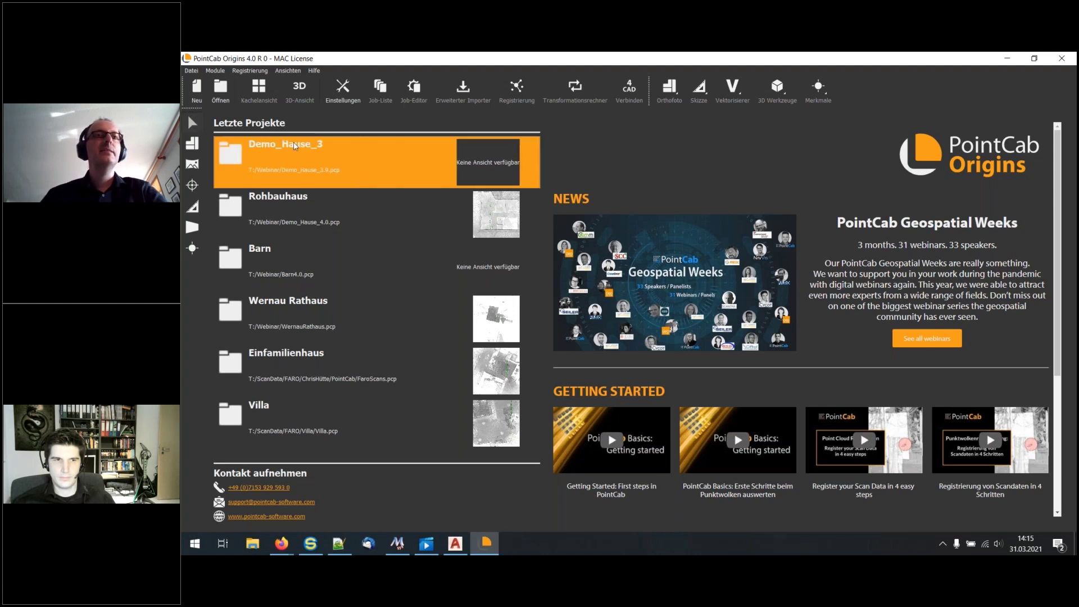
Start a new project from drones_sample_file as scan data and expand Erweiterte Optionen
{"action": "left_click", "coordinate": [197, 90]}
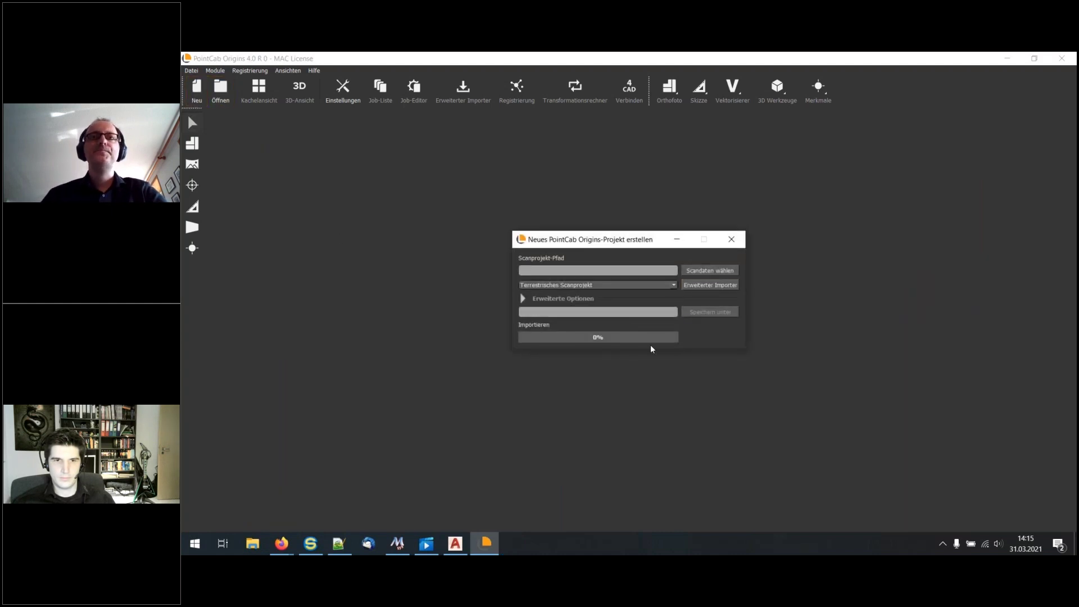
{"action": "left_click", "coordinate": [713, 271]}
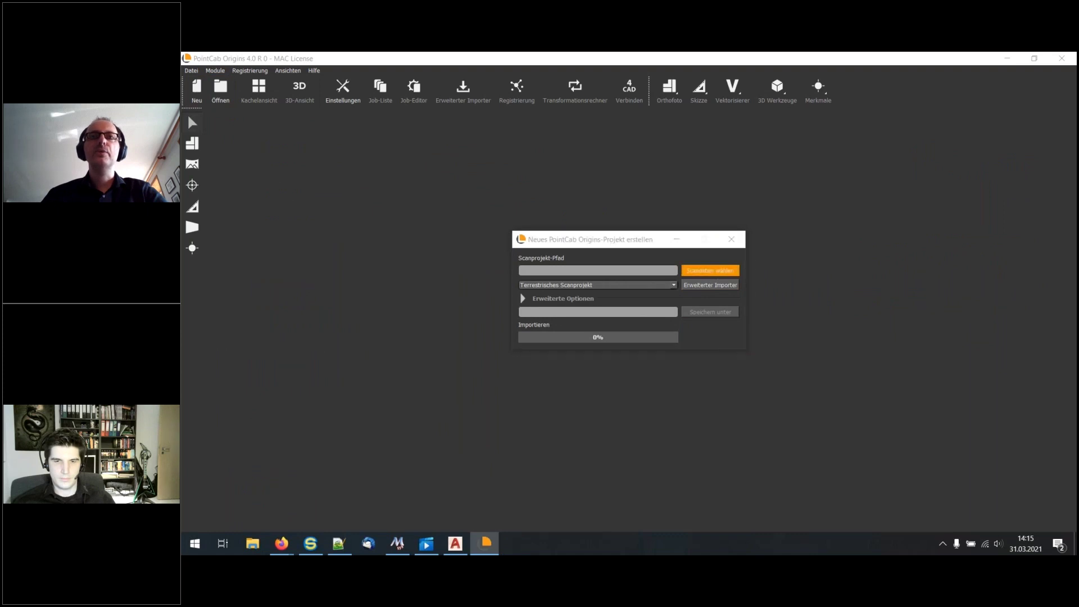
{"action": "double_click", "coordinate": [661, 401]}
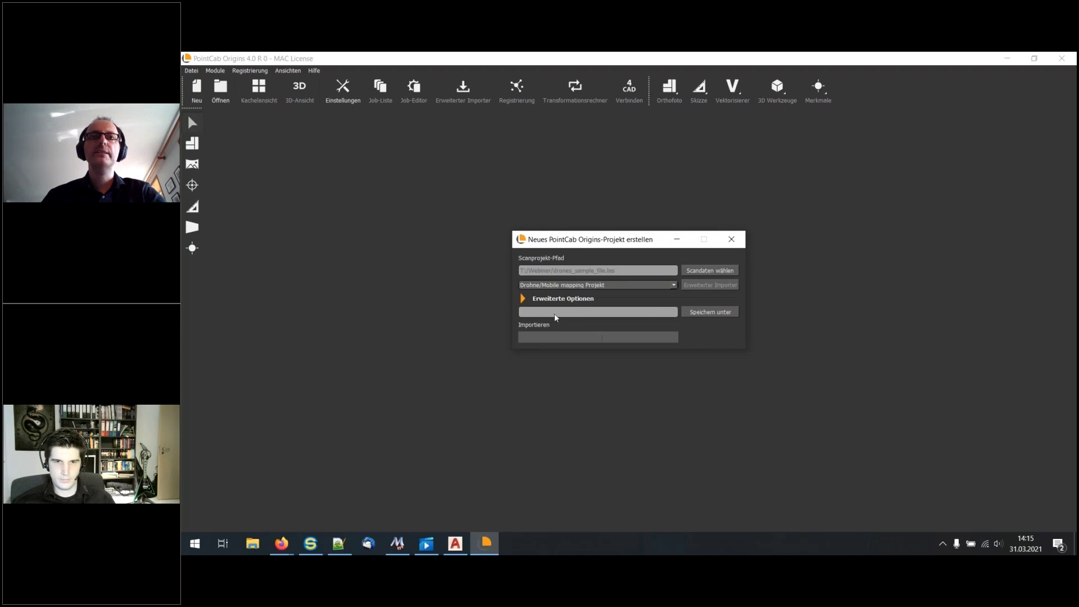
{"action": "left_click", "coordinate": [523, 299]}
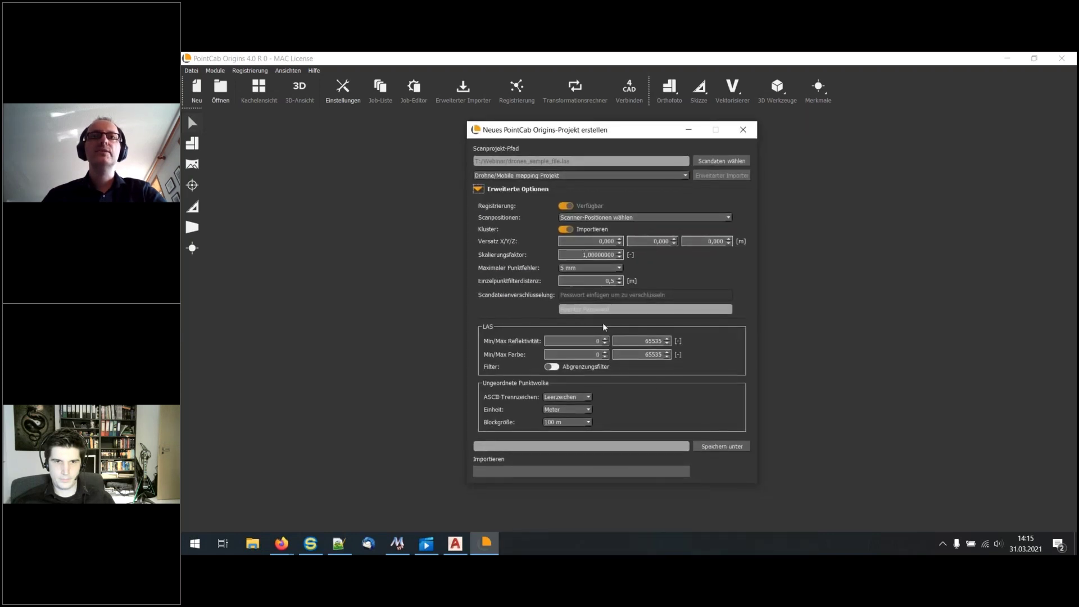
Enter and confirm the scan encryption password, then bring up the Speichern unter location
{"action": "left_click", "coordinate": [603, 295]}
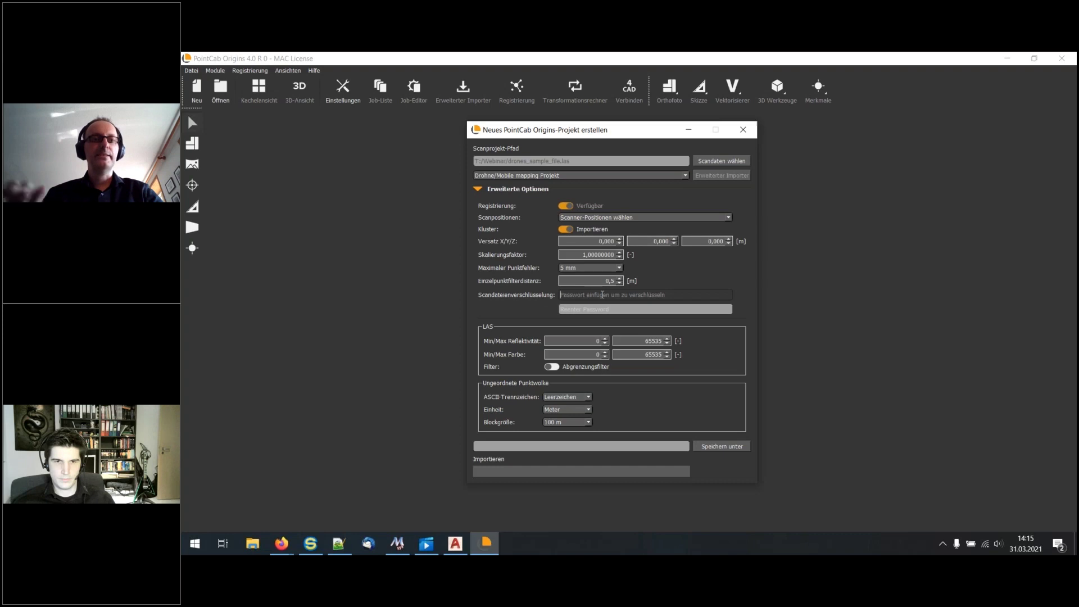
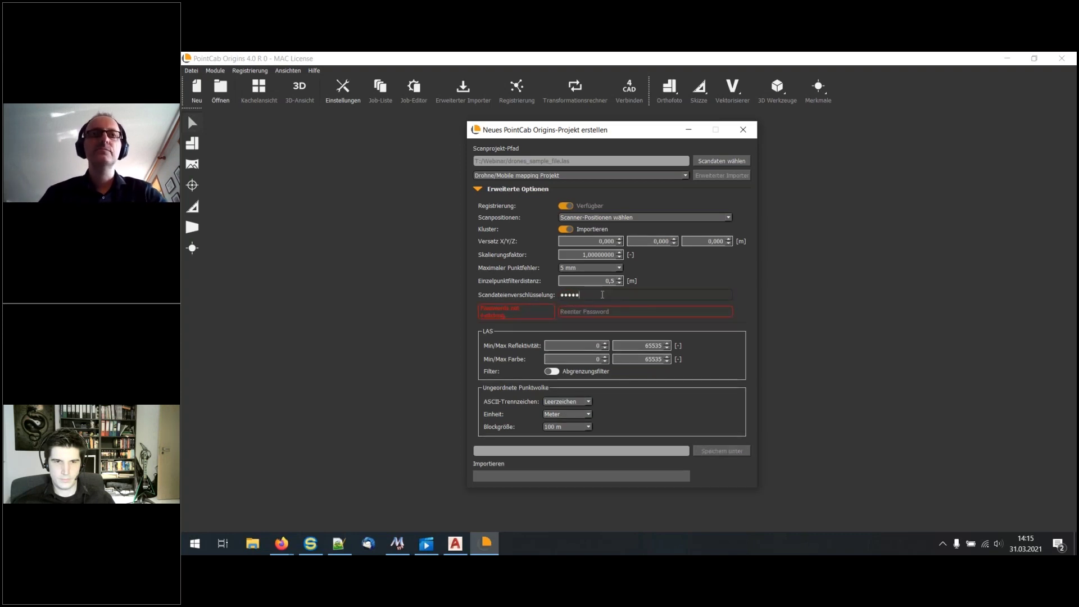
{"action": "key", "text": "Tab"}
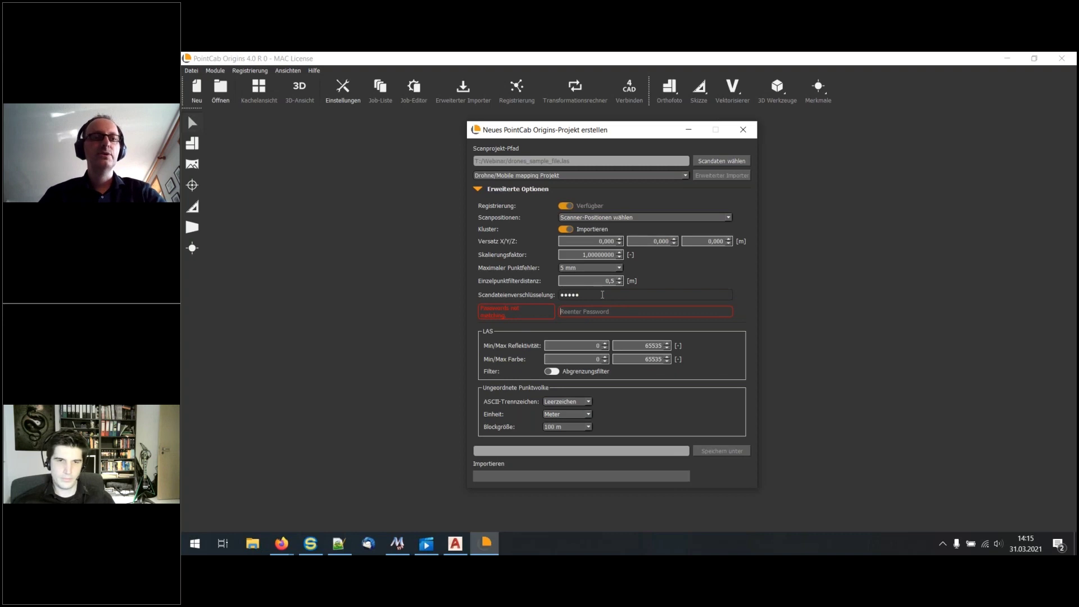
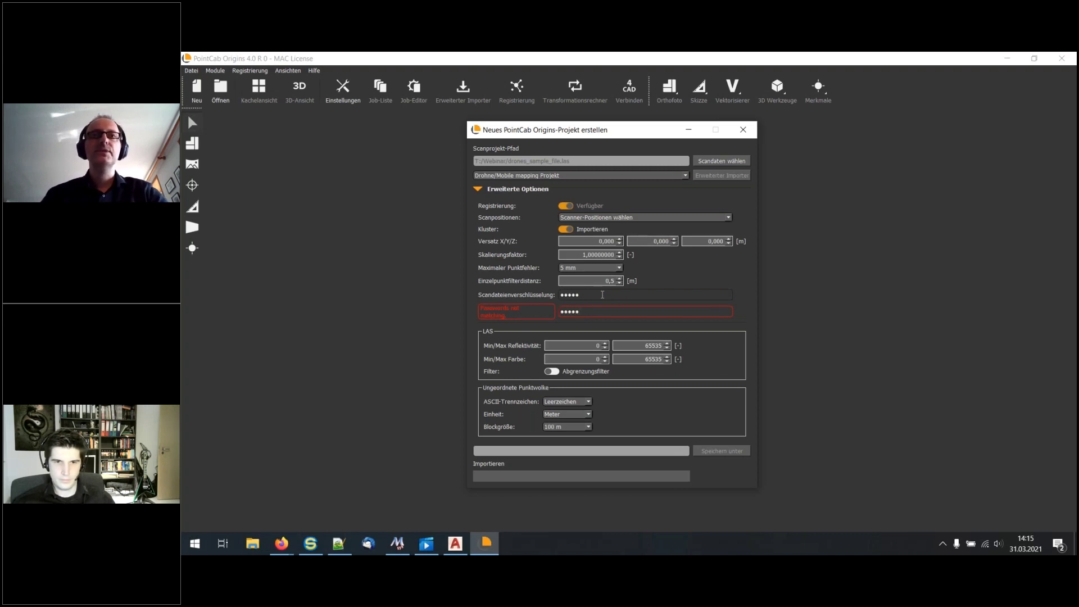
{"action": "left_click_drag", "start_coordinate": [602, 294], "coordinate": [569, 298]}
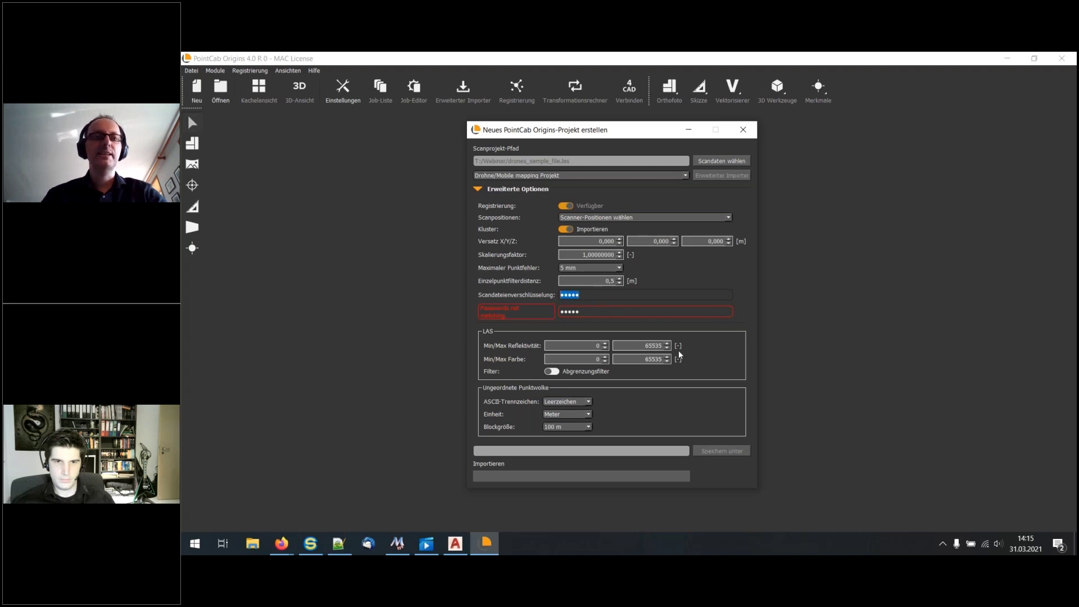
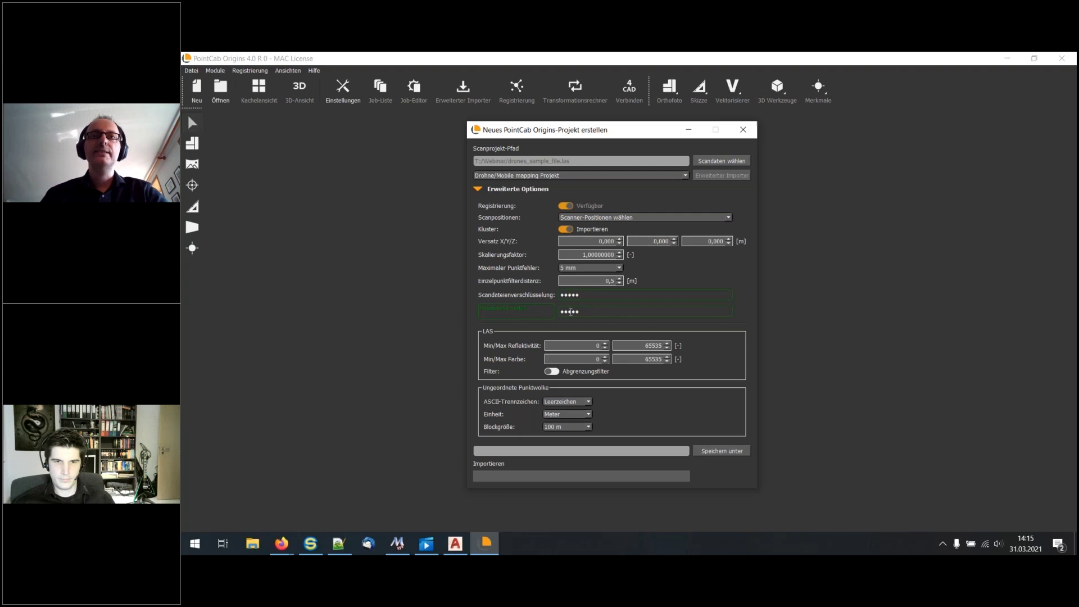
{"action": "left_click", "coordinate": [721, 450]}
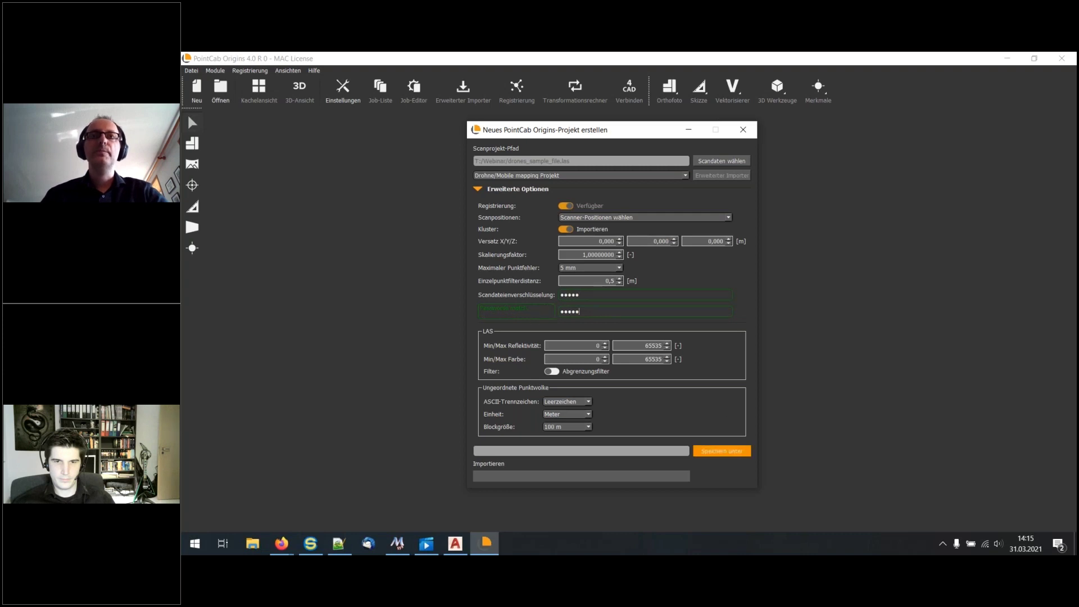
{"action": "scroll", "coordinate": [699, 330], "scroll_direction": "down", "scroll_amount": 2}
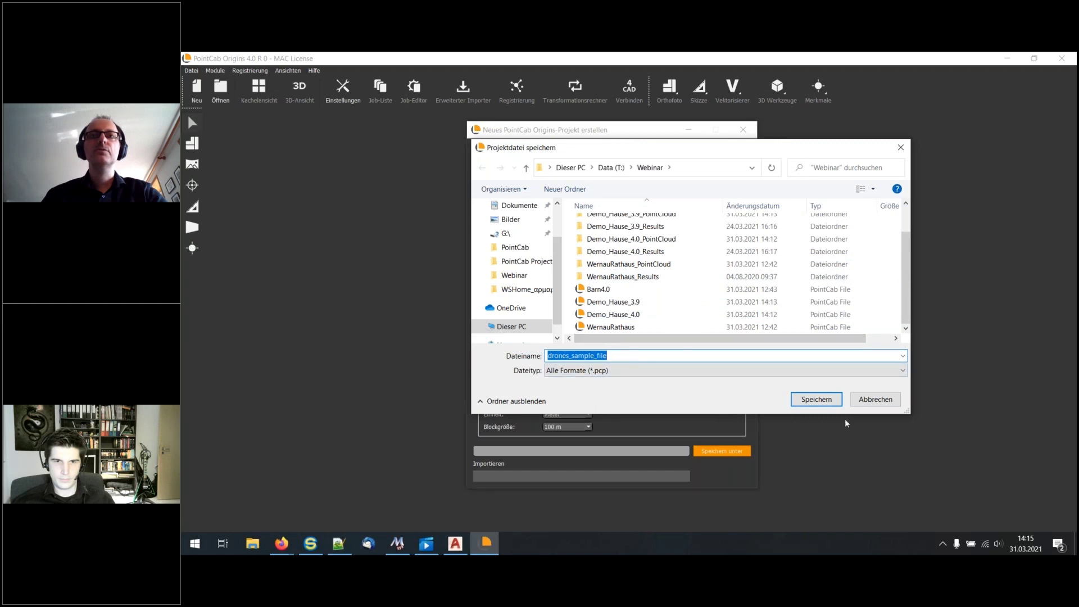
Save the drones_sample_file project file so the scan import runs
{"action": "left_click", "coordinate": [824, 399]}
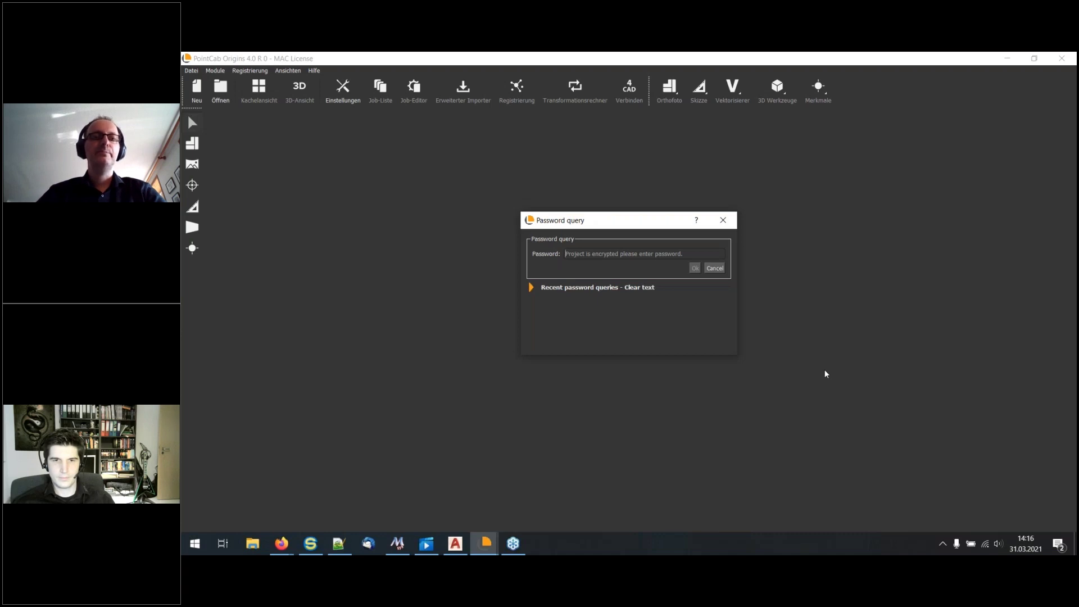
Enter the project password, view the recent password entries, and confirm with Ok
{"action": "left_click", "coordinate": [533, 287]}
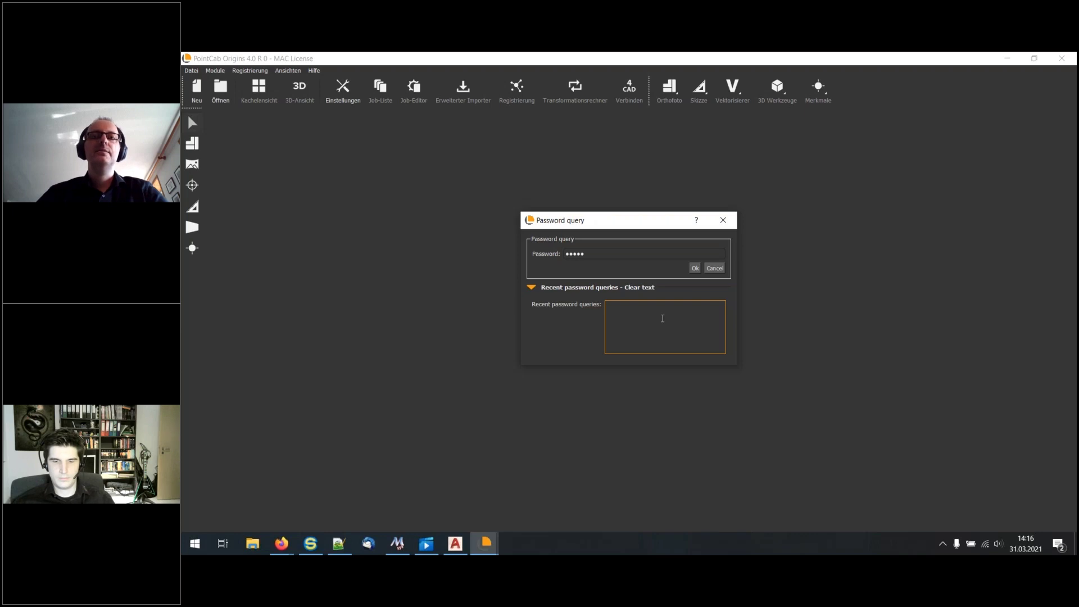
{"action": "left_click", "coordinate": [695, 268]}
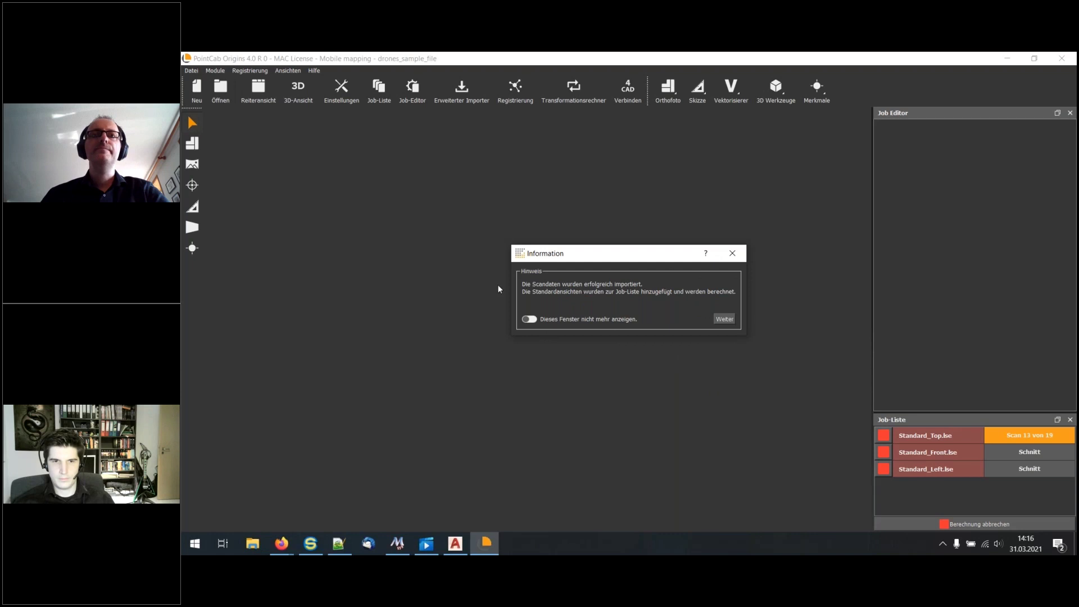
Permanently dismiss the import notice and activate the Standard_Top view
{"action": "left_click", "coordinate": [529, 318]}
{"action": "left_click", "coordinate": [732, 321]}
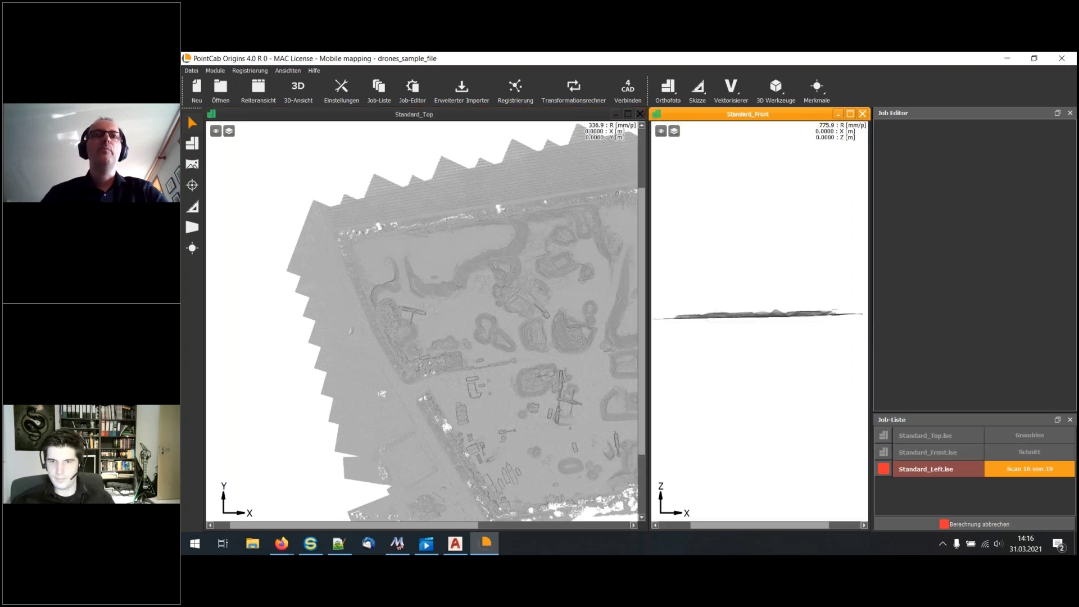
{"action": "left_click", "coordinate": [557, 338]}
{"action": "scroll", "coordinate": [556, 340], "scroll_direction": "down", "scroll_amount": 3}
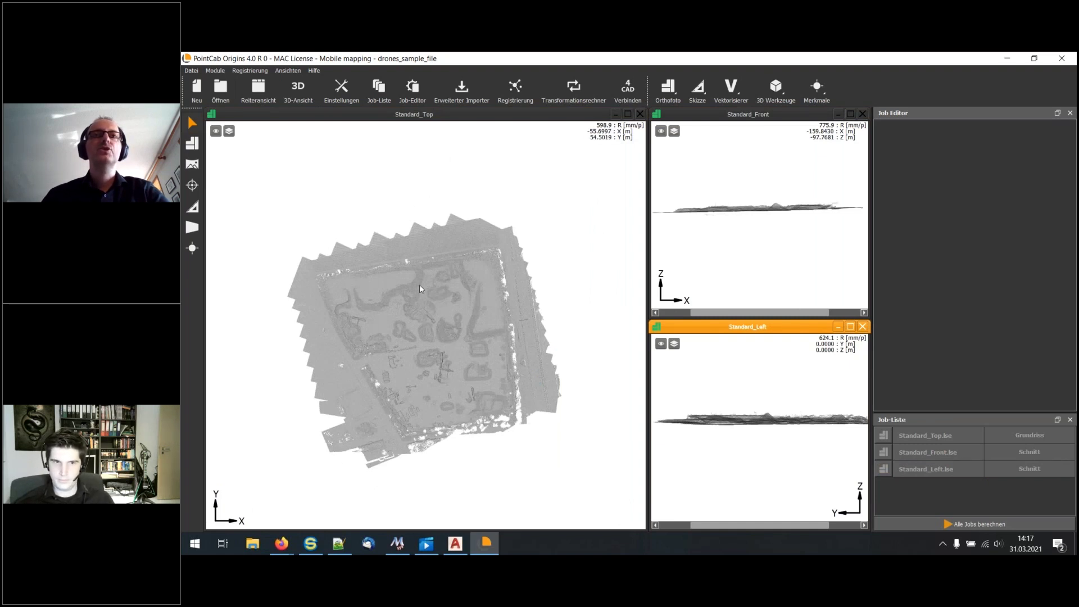
Review the front, left and top views of the drone scan, then return to the slides
{"action": "left_click", "coordinate": [753, 242]}
{"action": "left_click", "coordinate": [798, 458]}
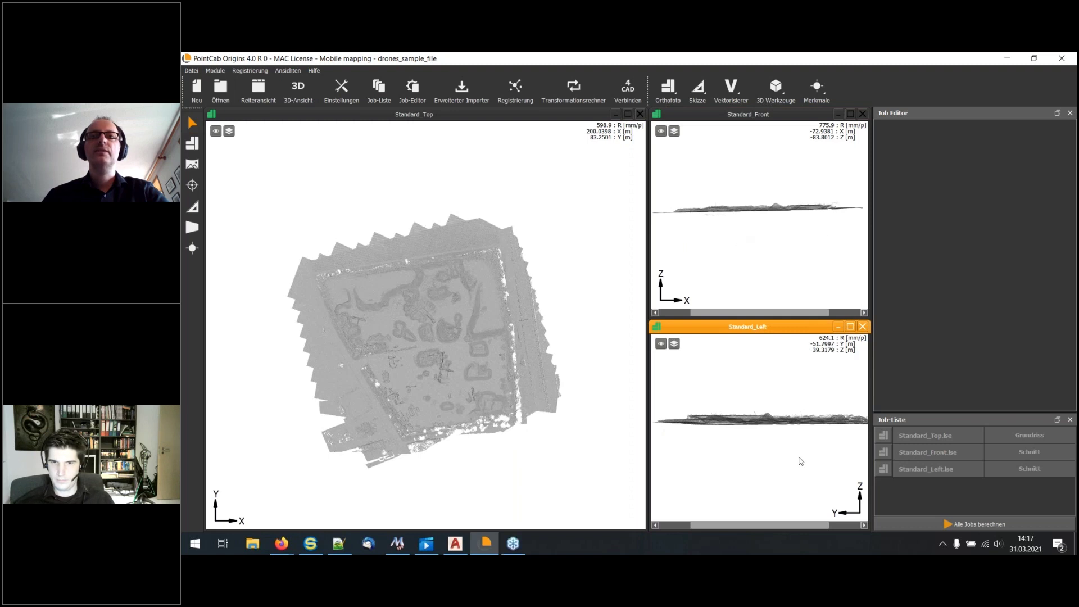
{"action": "left_click", "coordinate": [512, 364]}
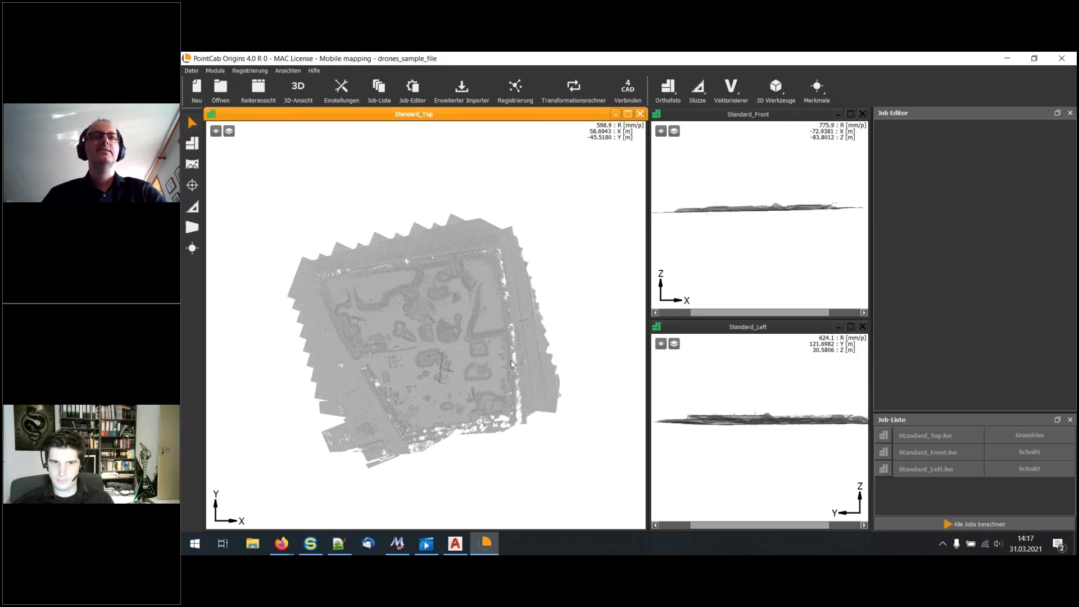
{"action": "left_click", "coordinate": [787, 354]}
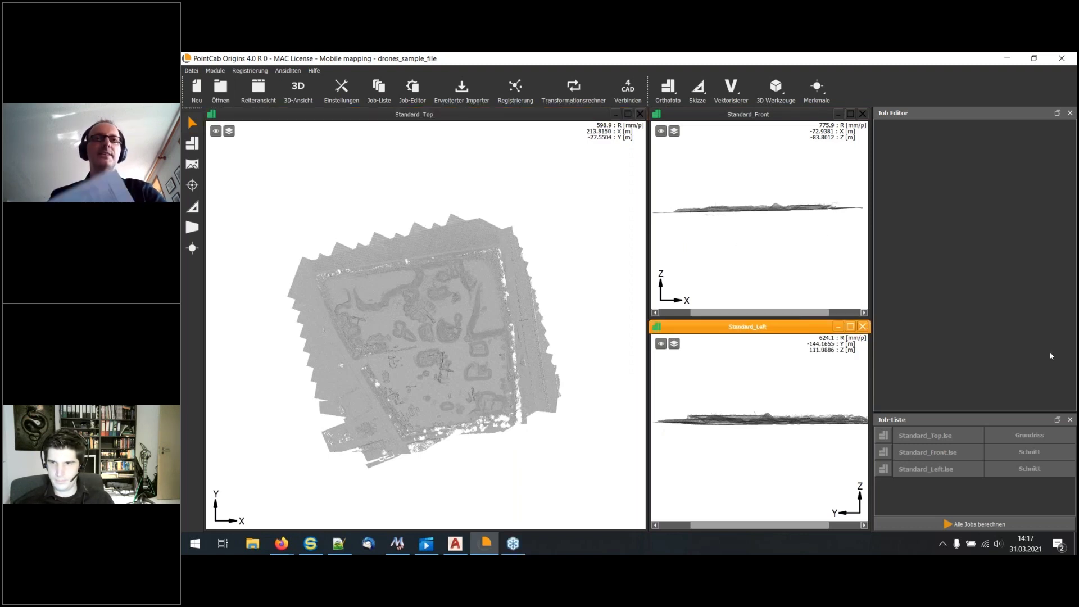
{"action": "key", "text": "alt+Tab"}
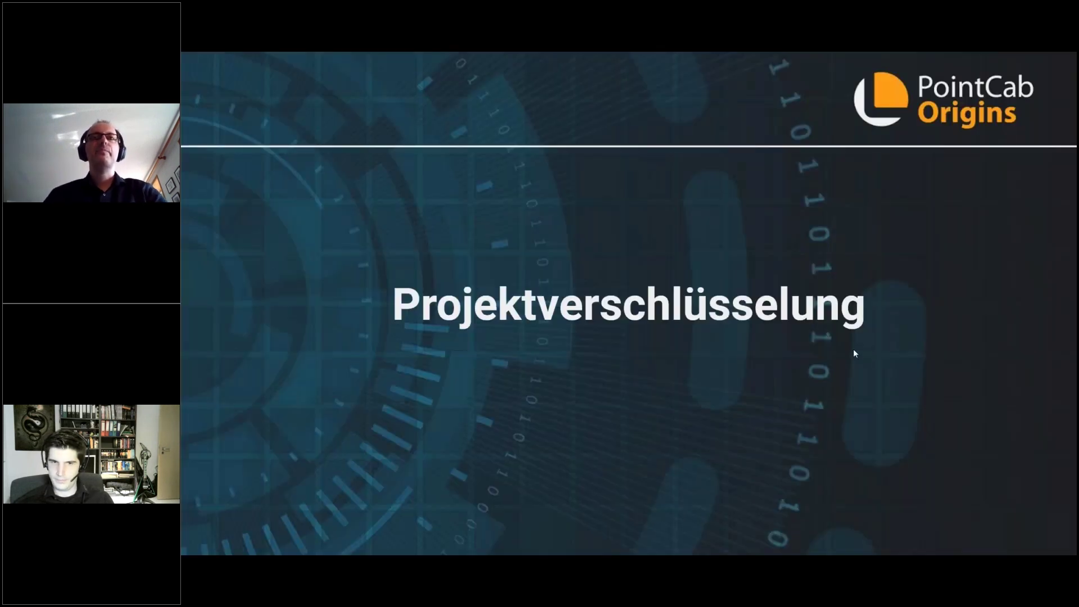
Move through the slides to Projekt Blockierung Netzwerklaufwerk, then select drones_sample_file.lock in SpeedCommander
{"action": "key", "text": "Right"}
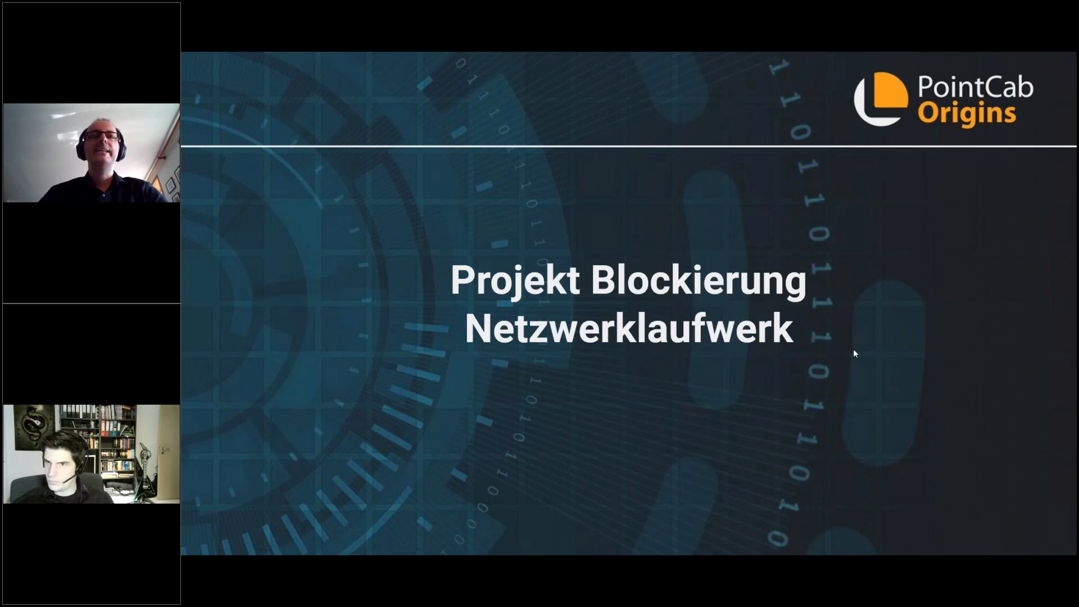
{"action": "key", "text": "Right"}
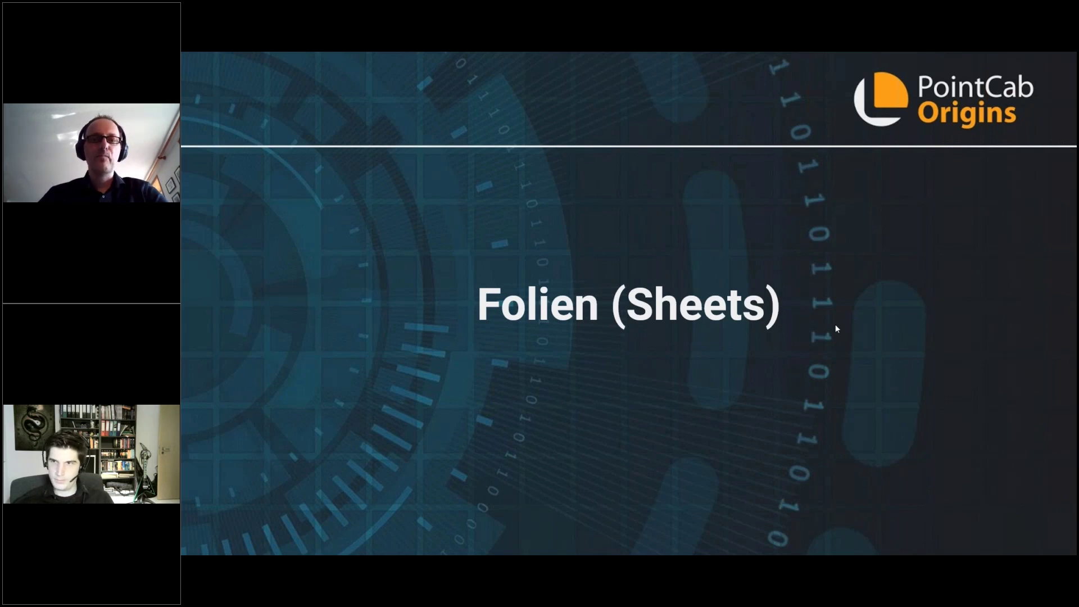
{"action": "key", "text": "Right"}
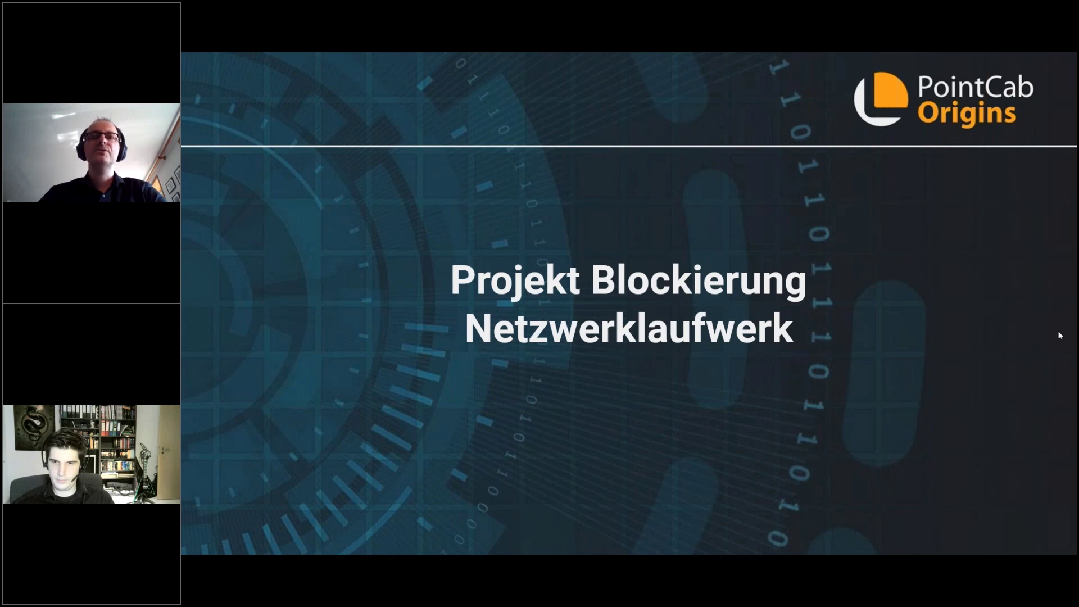
{"action": "key", "text": "alt+Tab"}
{"action": "left_click", "coordinate": [764, 364]}
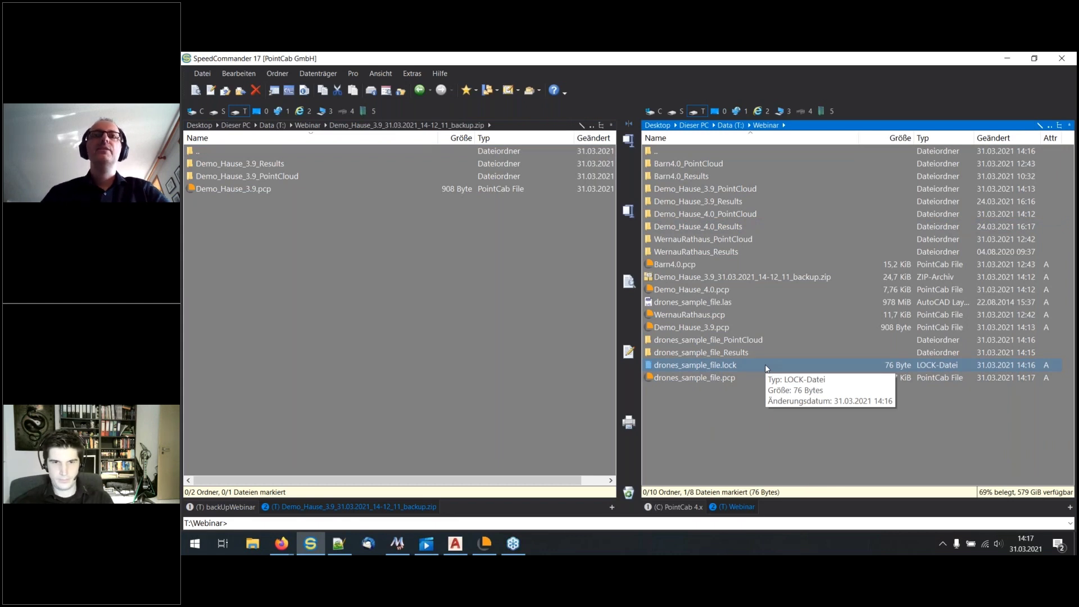
{"action": "left_click", "coordinate": [718, 365]}
{"action": "key", "text": "Escape"}
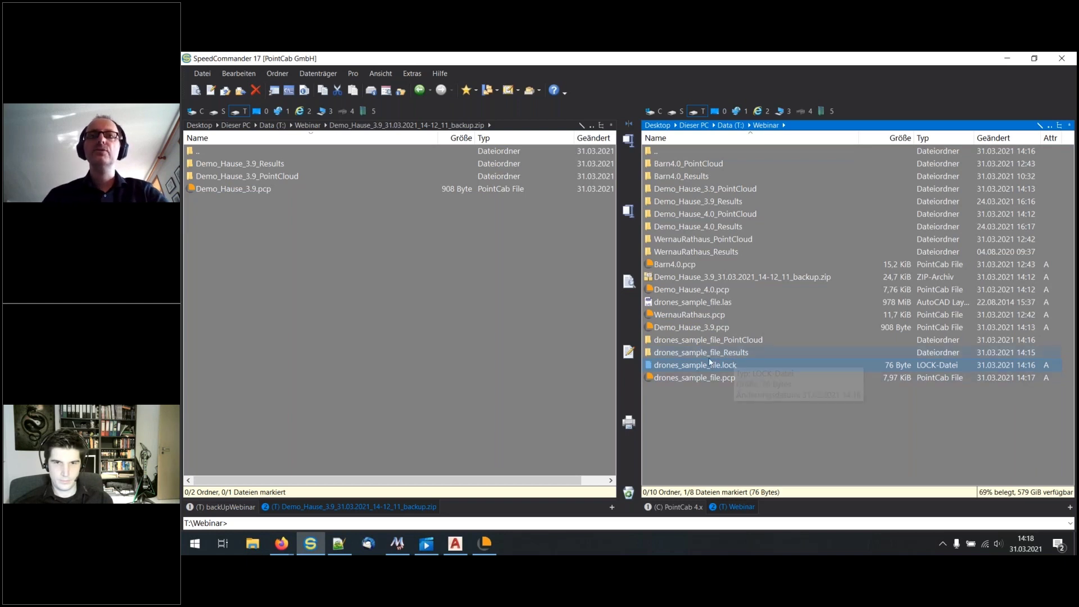
{"action": "left_click", "coordinate": [690, 292]}
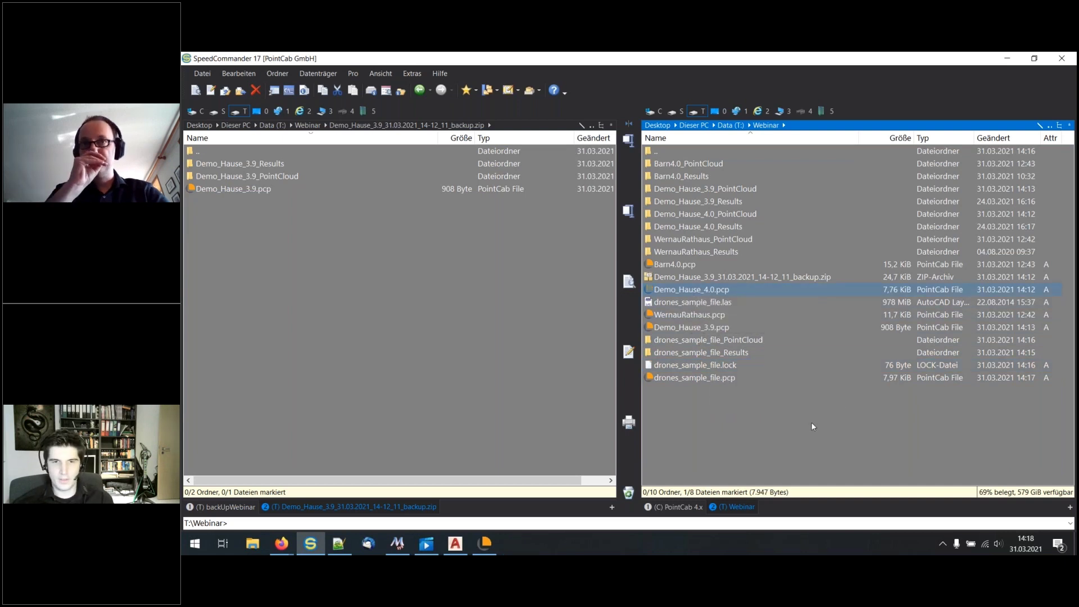
Open Demo_Hause_4.0.pcp in PointCab Share, since PointCab Origins is already running
{"action": "double_click", "coordinate": [691, 289]}
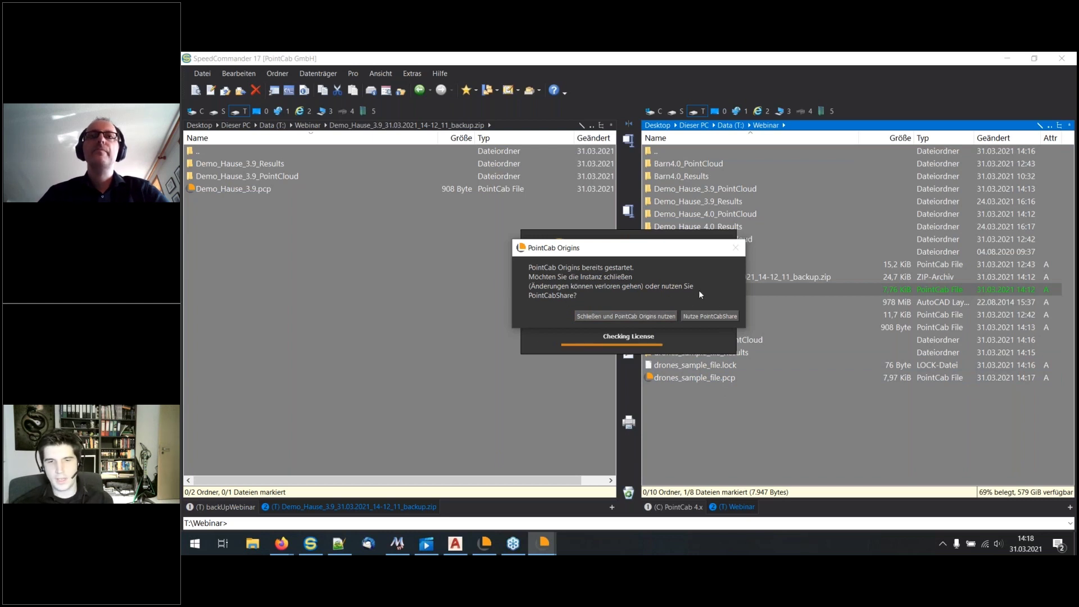
{"action": "left_click", "coordinate": [716, 316]}
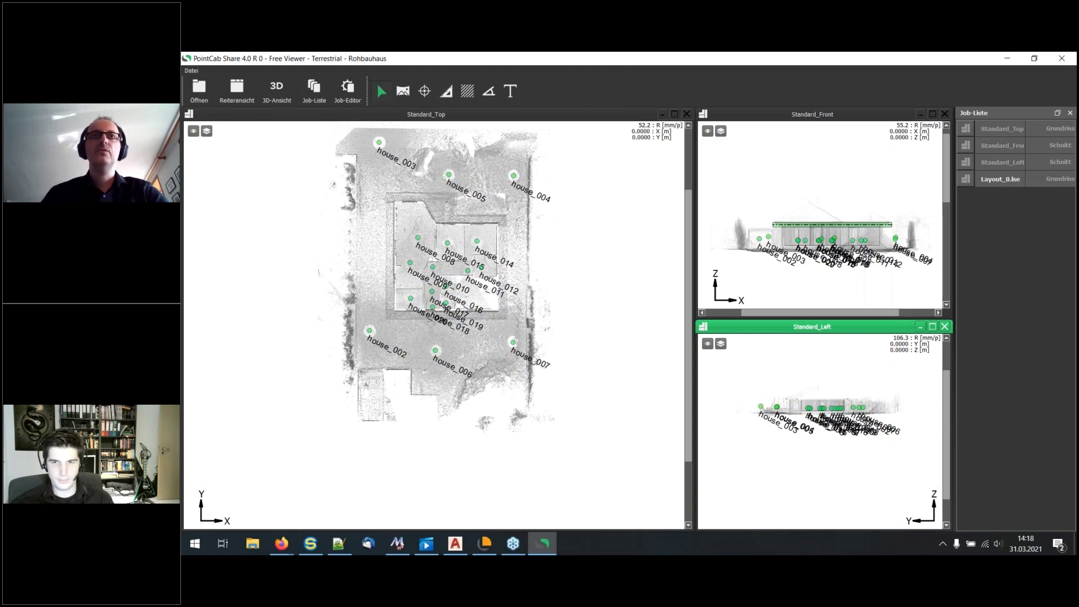
Close PointCab Share, reopen Demo_Hause_4.0.pcp, and acknowledge the license notice to load it
{"action": "left_click", "coordinate": [444, 516]}
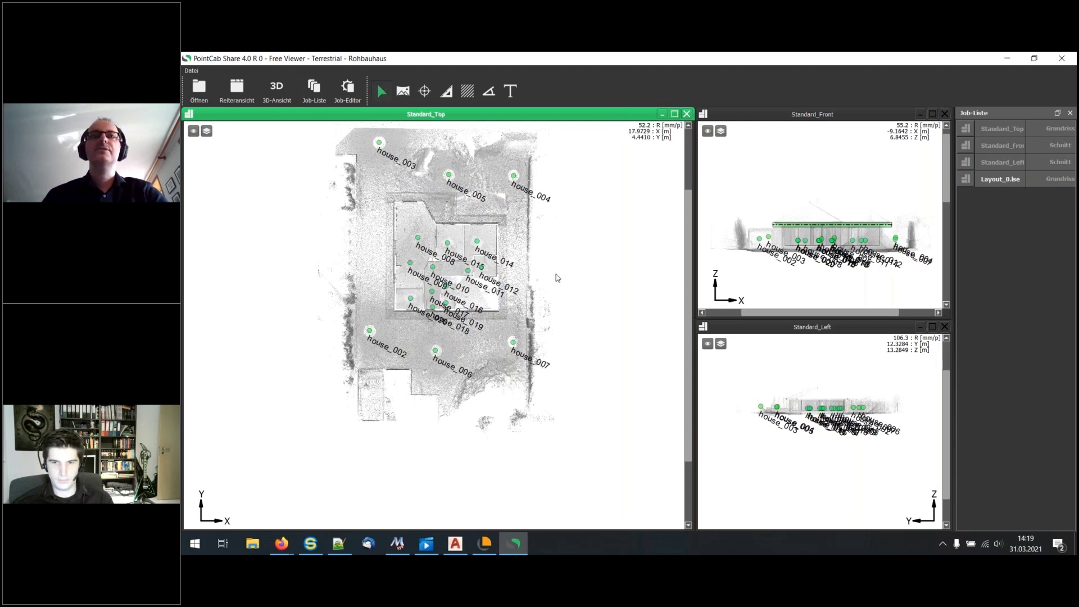
{"action": "left_click", "coordinate": [1061, 58]}
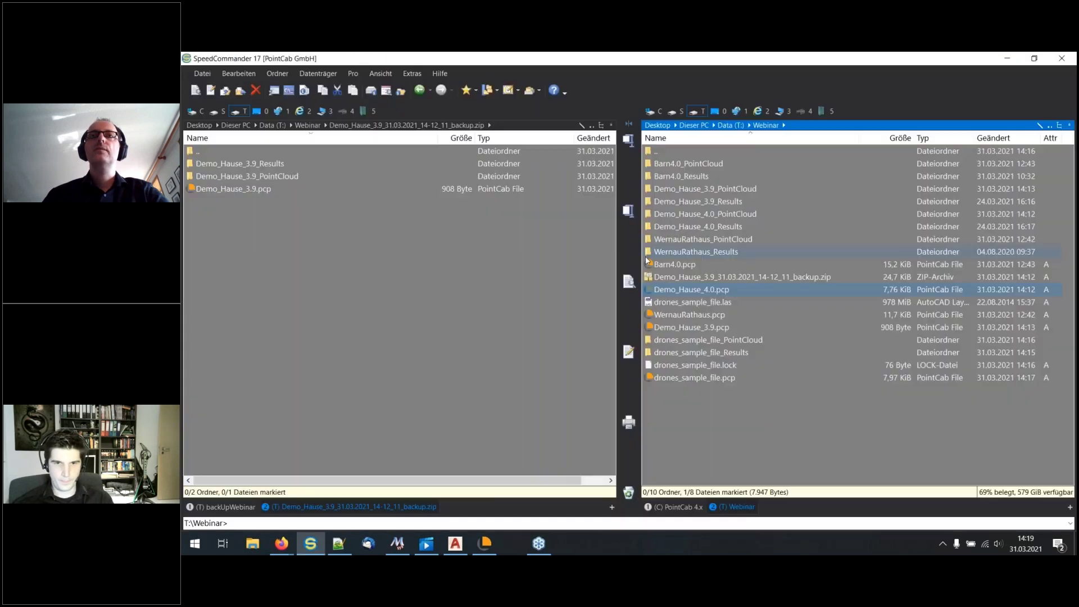
{"action": "double_click", "coordinate": [699, 286]}
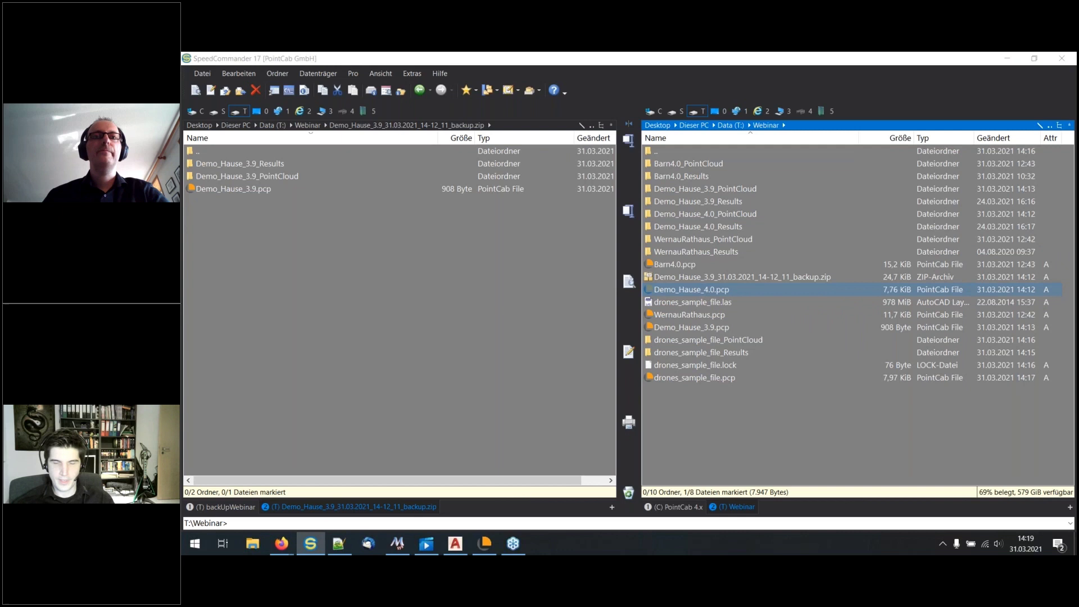
{"action": "left_click", "coordinate": [712, 322]}
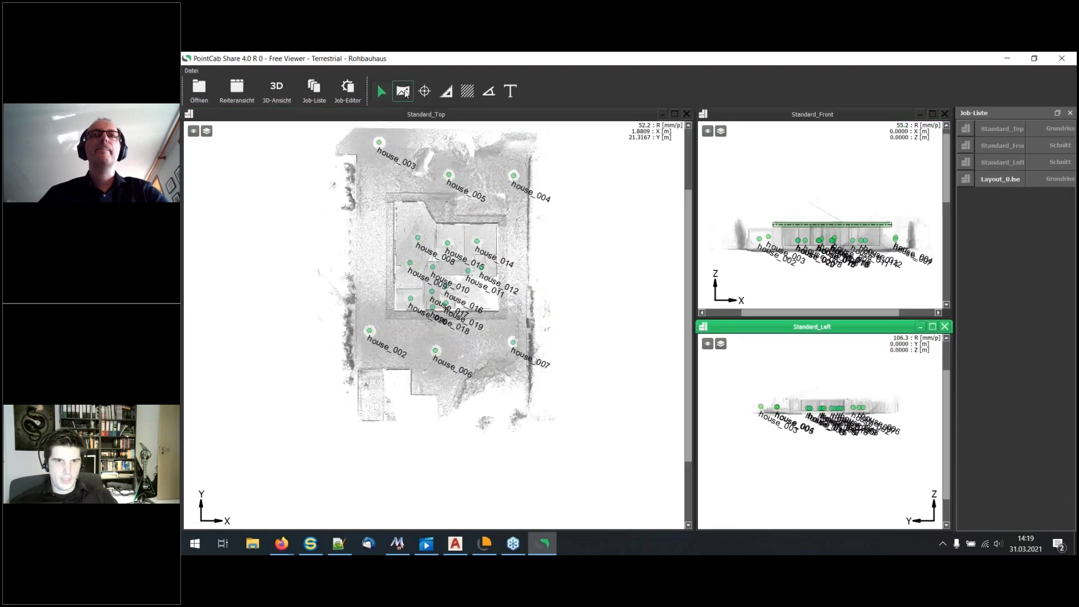
Open the house_006 panorama maximized, turned toward the door and garage
{"action": "double_click", "coordinate": [437, 352]}
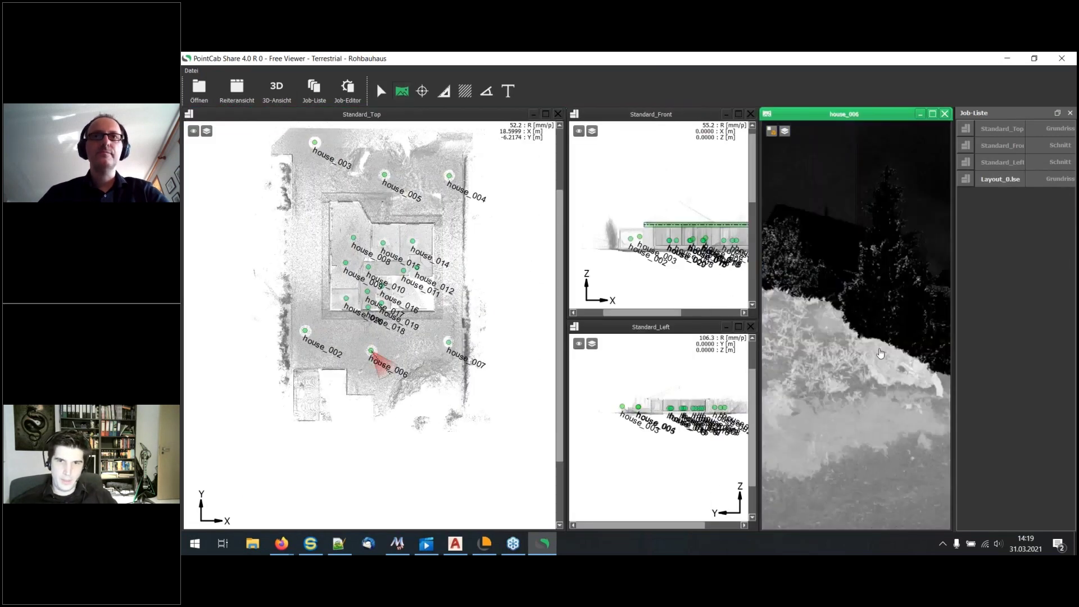
{"action": "left_click_drag", "start_coordinate": [922, 349], "coordinate": [776, 349]}
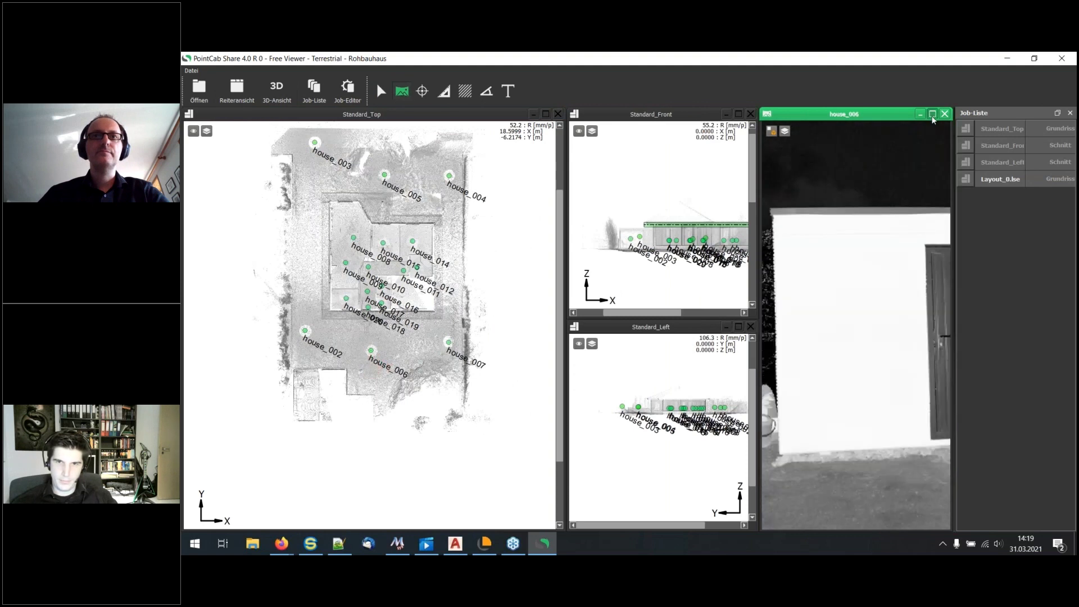
{"action": "left_click", "coordinate": [932, 114]}
{"action": "left_click_drag", "start_coordinate": [623, 288], "coordinate": [575, 275]}
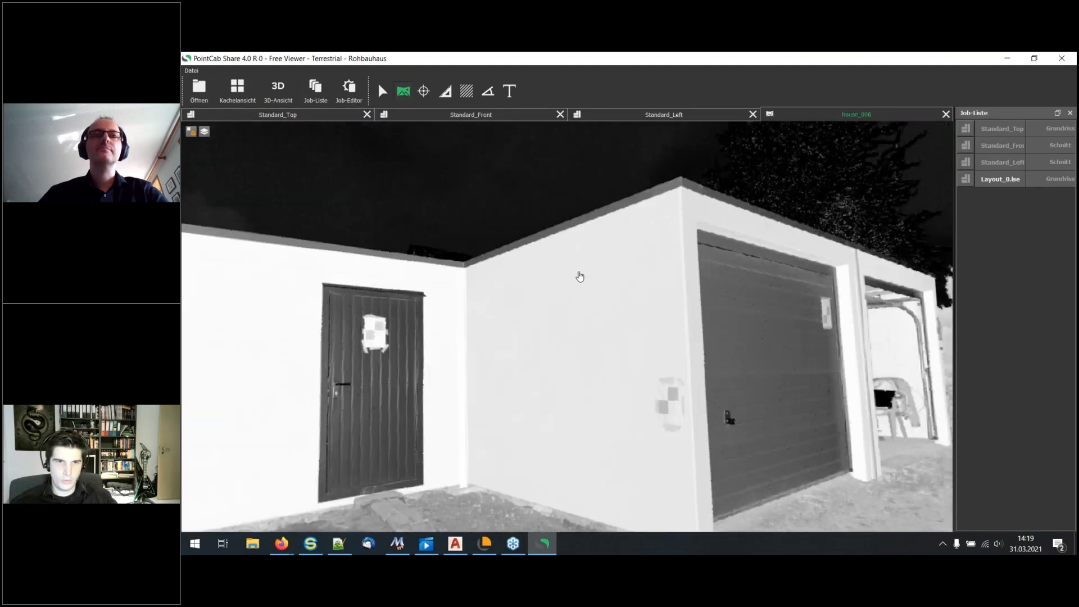
Measure the 3,0558 m distance from the door sign to the wall sign
{"action": "left_click", "coordinate": [447, 91]}
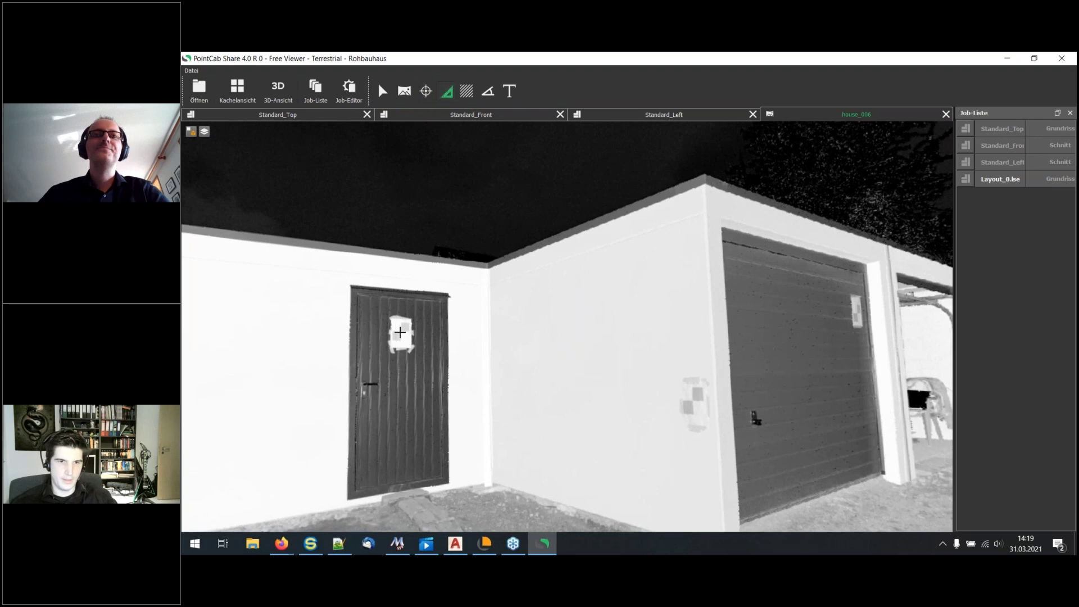
{"action": "left_click", "coordinate": [691, 401]}
{"action": "left_click", "coordinate": [425, 91]}
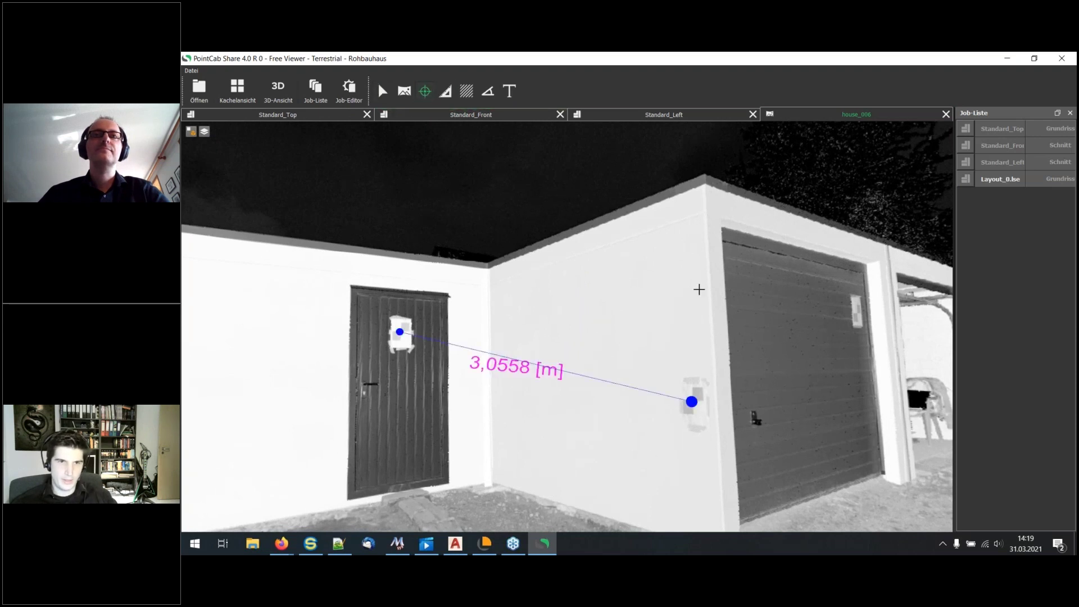
{"action": "key", "text": "Escape"}
Look around the panorama back to the door measurement, then close the project
{"action": "left_click_drag", "start_coordinate": [787, 363], "coordinate": [682, 364]}
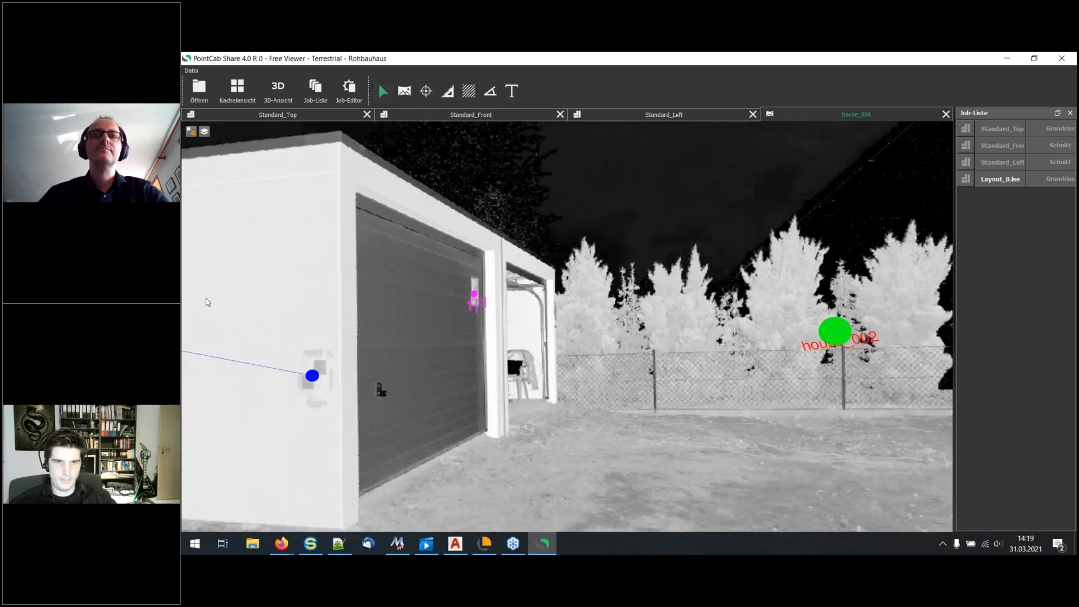
{"action": "left_click_drag", "start_coordinate": [262, 291], "coordinate": [860, 260]}
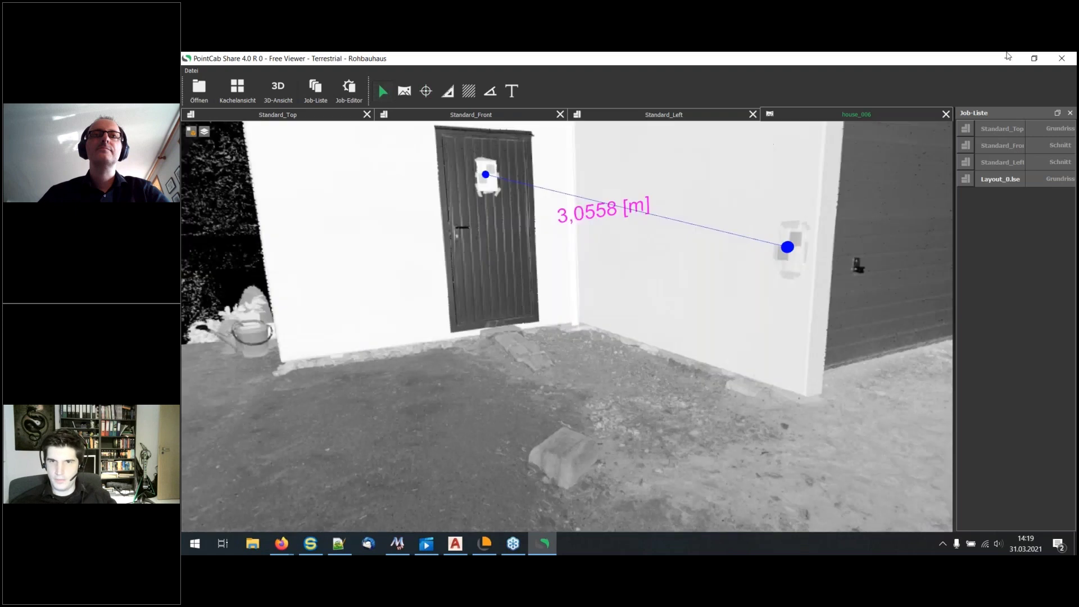
{"action": "left_click", "coordinate": [1057, 60]}
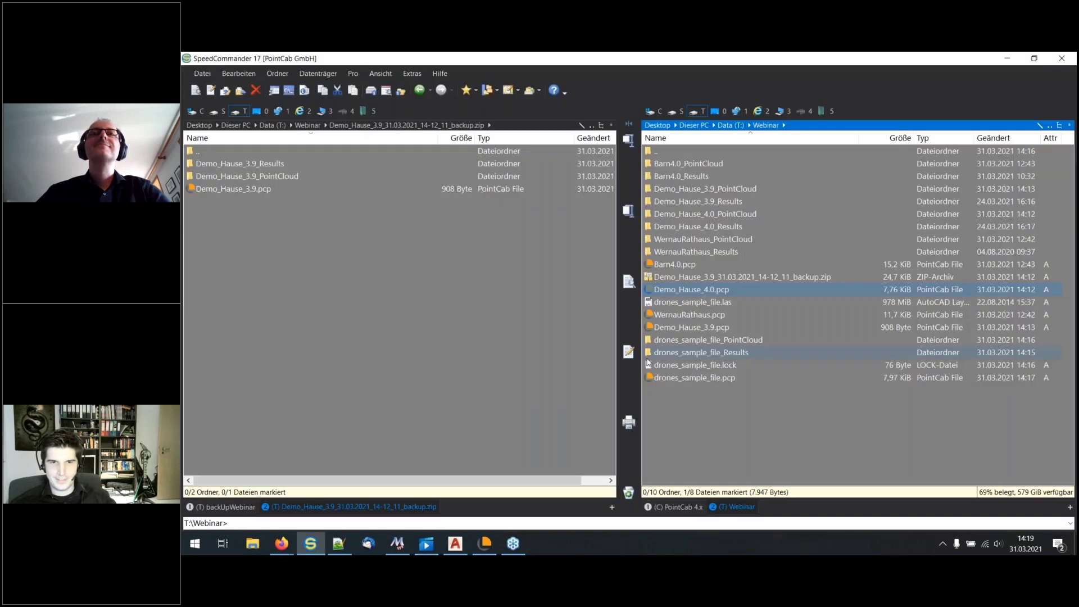
Bring up PointCab Origins, present the Folien (Sheets) slide, then return to the front view
{"action": "left_click", "coordinate": [486, 543]}
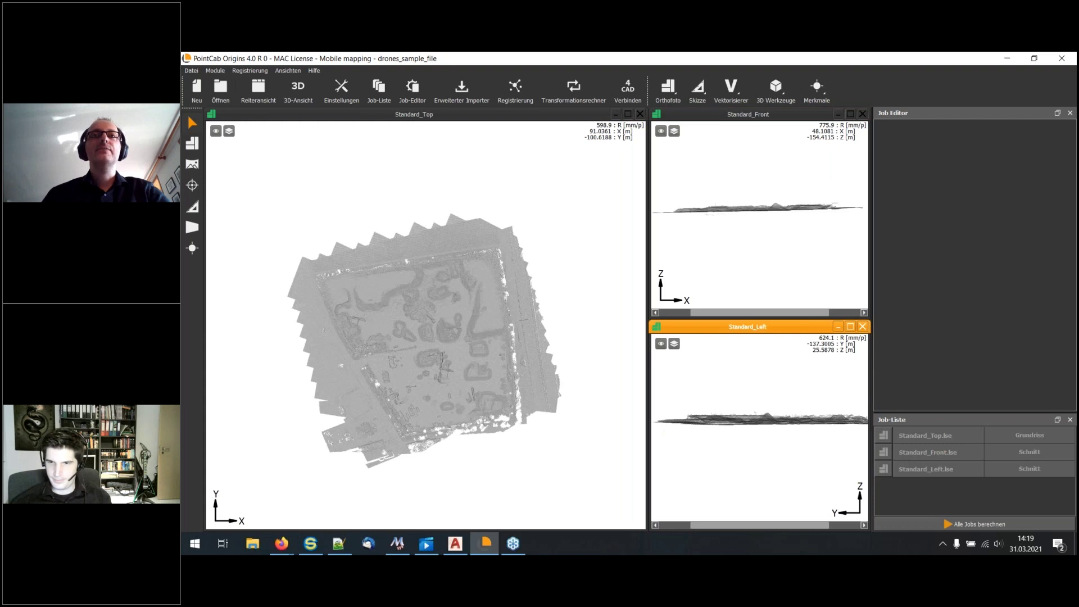
{"action": "key", "text": "Right"}
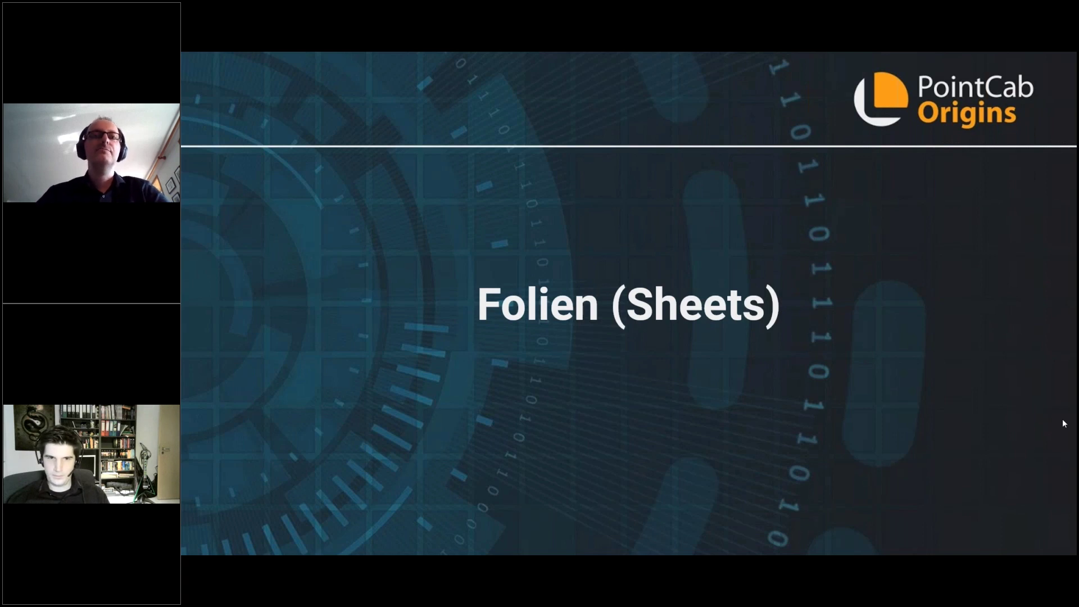
{"action": "key", "text": "alt+Tab"}
{"action": "left_click", "coordinate": [762, 220]}
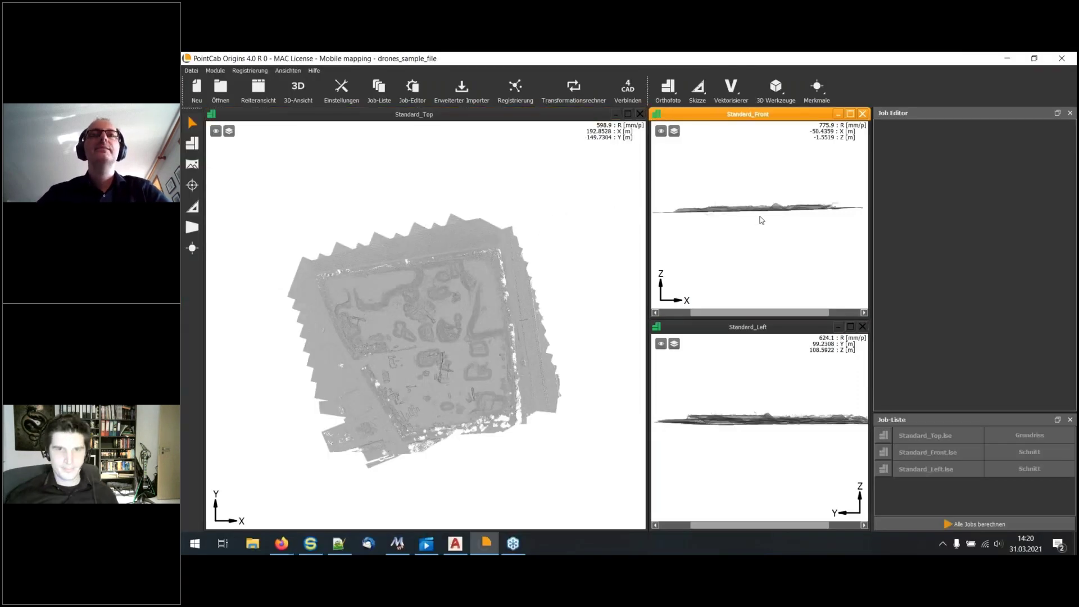
Draw a new Layout_0 Grundriß & Schnitt section across the drone cloud in Standard_Front
{"action": "left_click", "coordinate": [587, 279]}
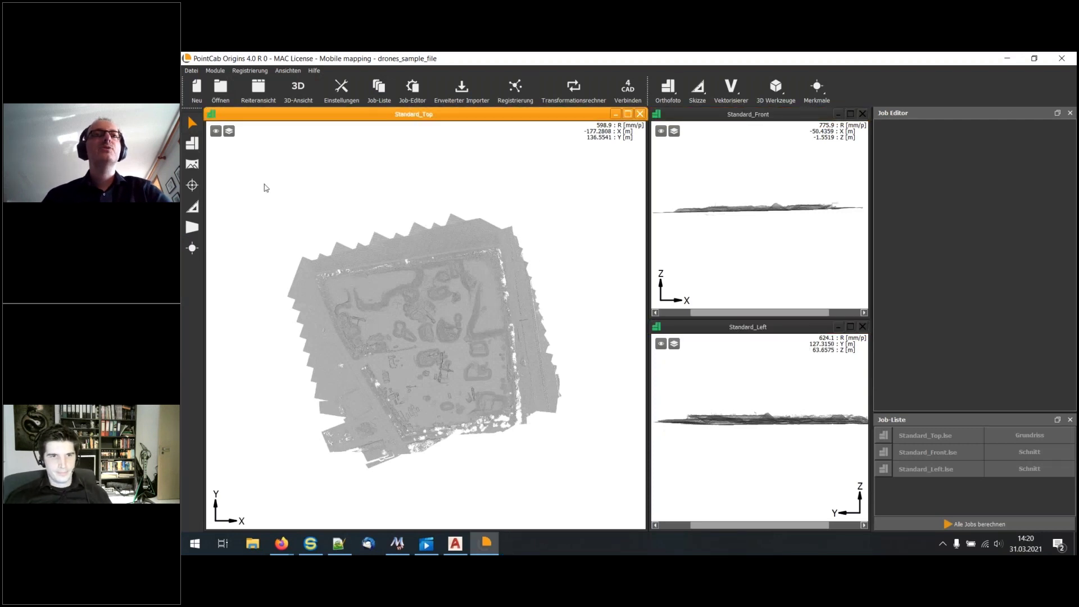
{"action": "left_click", "coordinate": [192, 143]}
{"action": "left_click", "coordinate": [717, 186]}
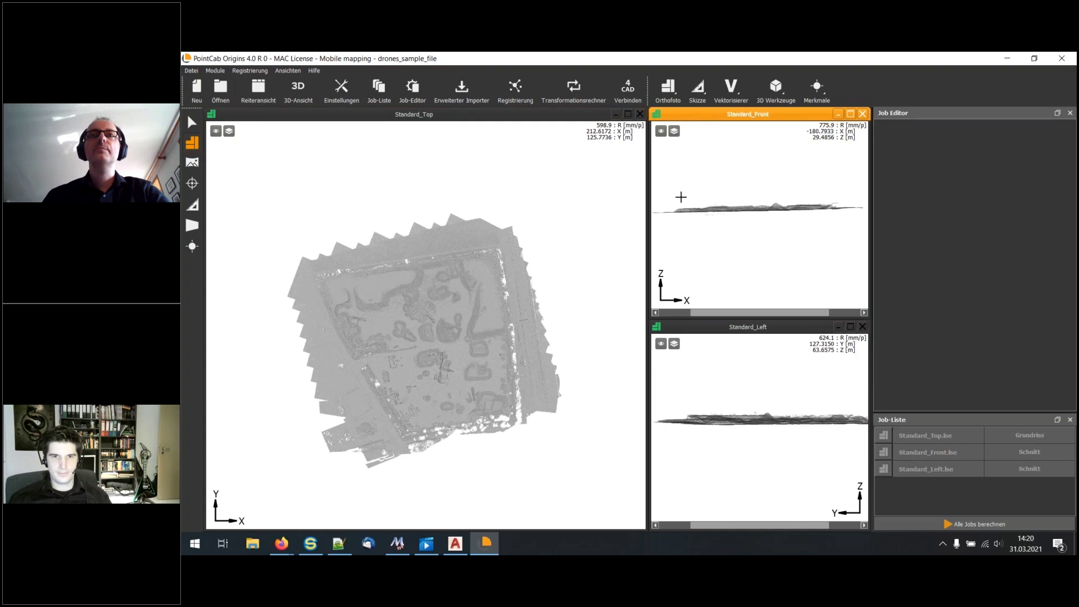
{"action": "left_click_drag", "start_coordinate": [663, 204], "coordinate": [816, 213]}
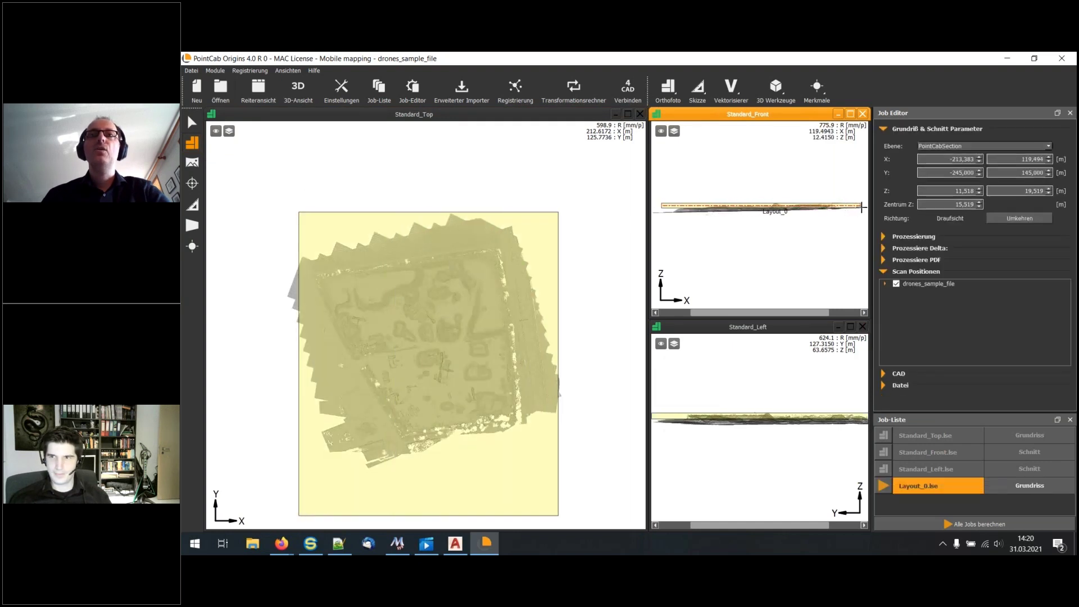
Widen the section's height range to about 5,480–21,773 m
{"action": "scroll", "coordinate": [770, 211], "scroll_direction": "up", "scroll_amount": 4}
{"action": "scroll", "coordinate": [693, 198], "scroll_direction": "up", "scroll_amount": 4}
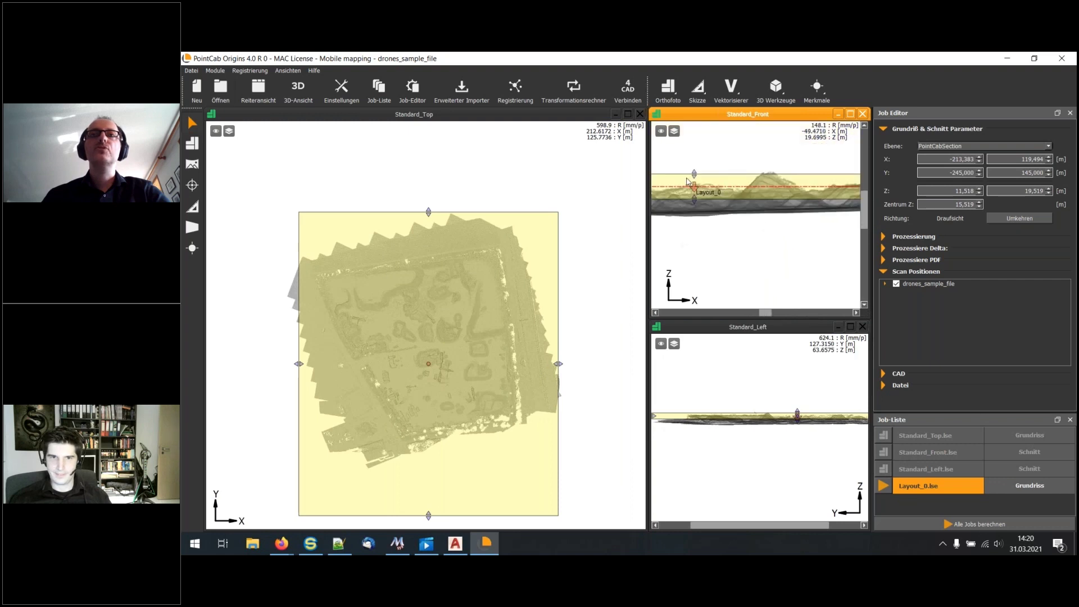
{"action": "left_click_drag", "start_coordinate": [693, 198], "coordinate": [694, 218]}
{"action": "left_click_drag", "start_coordinate": [694, 174], "coordinate": [694, 167]}
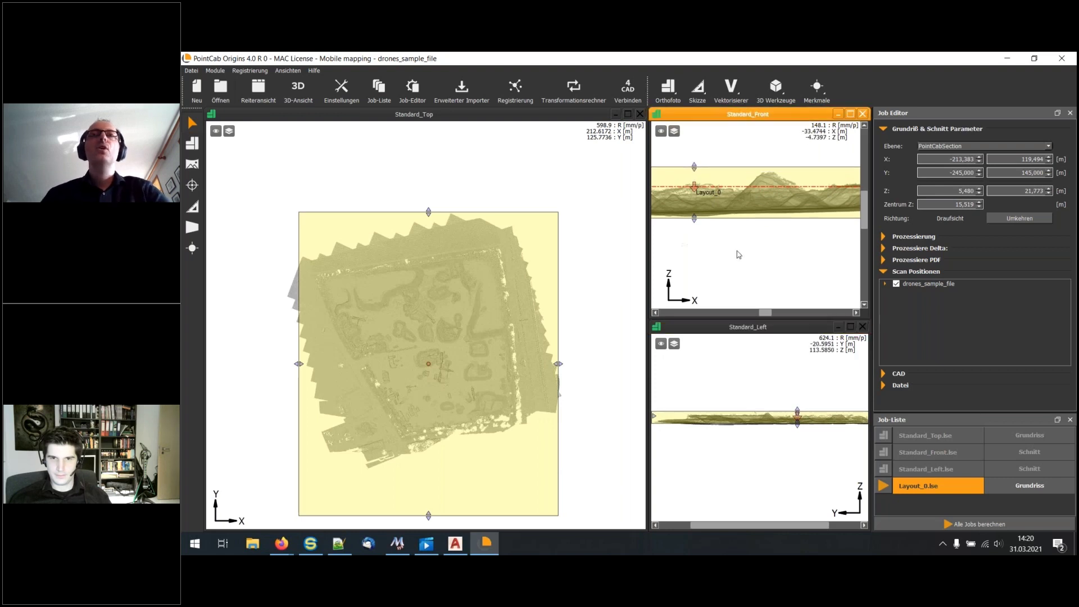
Set Layout_0's Farbe (colour) processing slider under Prozessierung to 100 %
{"action": "left_click", "coordinate": [883, 237]}
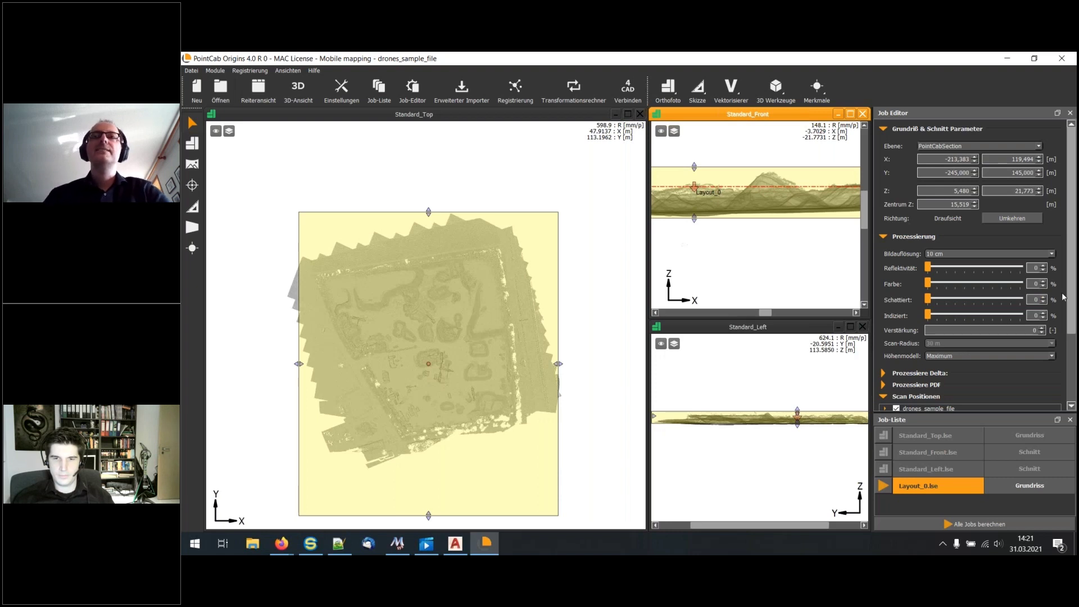
{"action": "left_click", "coordinate": [826, 371]}
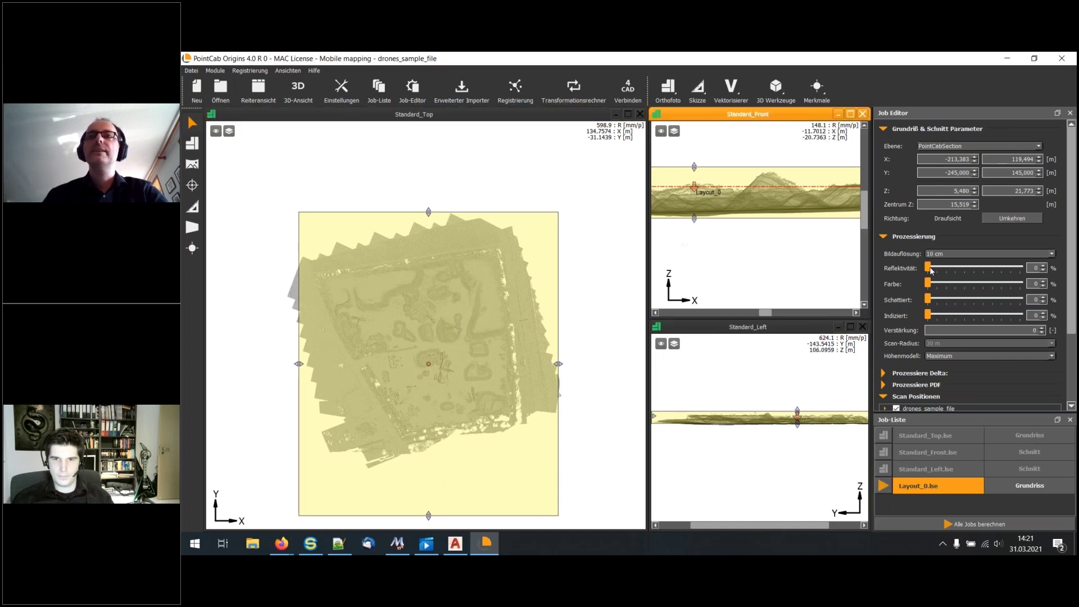
{"action": "left_click_drag", "start_coordinate": [927, 283], "coordinate": [1020, 284]}
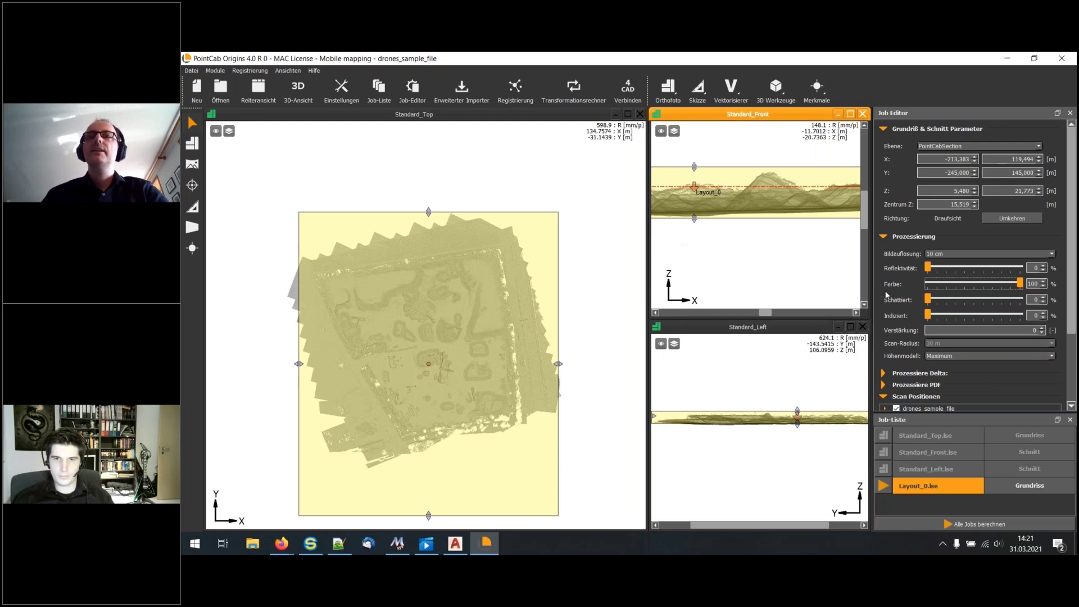
Set reflectivity to about 51 %, shading to 100 %, and move the section's bottom edge to Y −185,067
{"action": "left_click", "coordinate": [930, 270]}
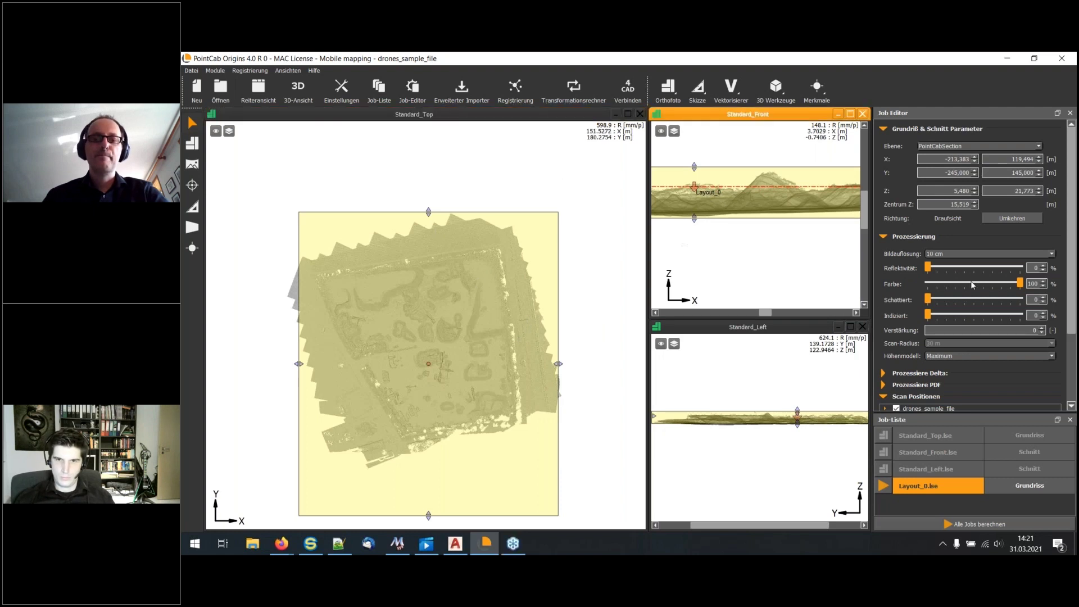
{"action": "left_click_drag", "start_coordinate": [936, 270], "coordinate": [977, 271]}
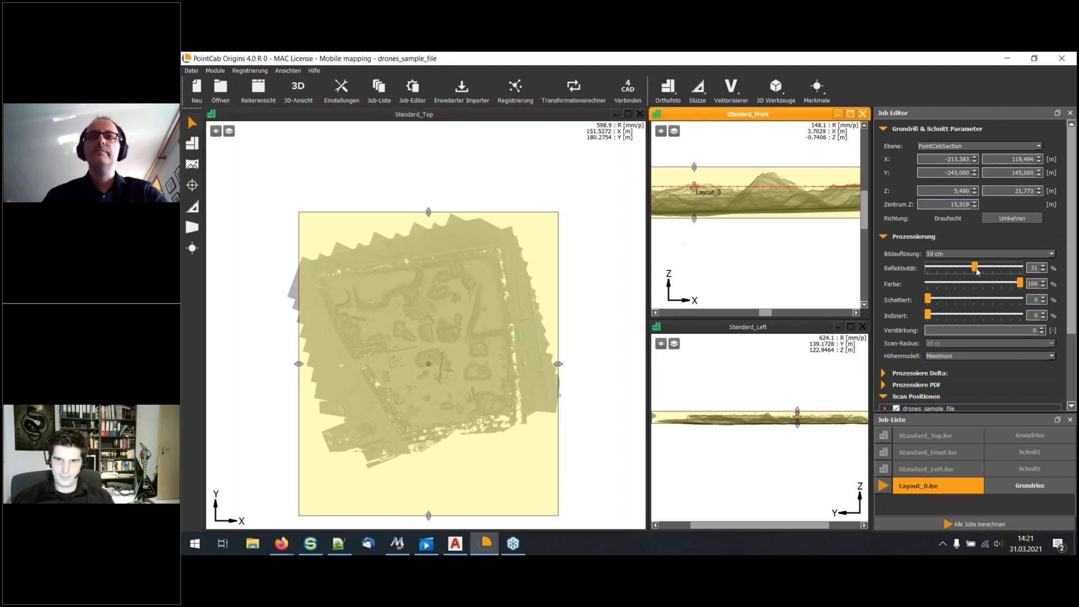
{"action": "left_click_drag", "start_coordinate": [927, 300], "coordinate": [1034, 303]}
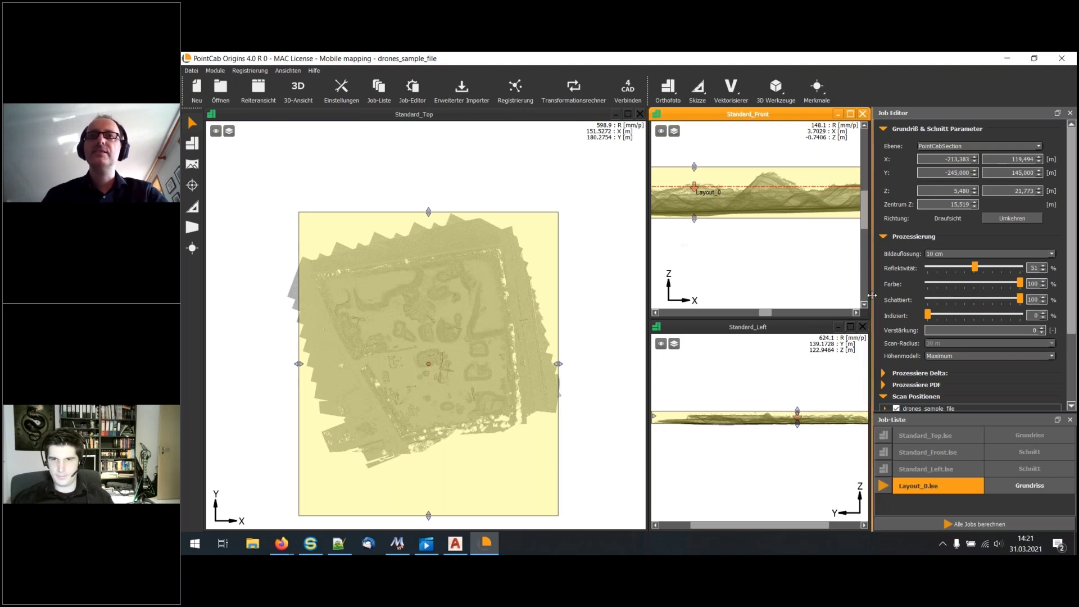
{"action": "mouse_move", "coordinate": [1021, 300]}
{"action": "left_mouse_down"}
{"action": "mouse_move", "coordinate": [977, 299]}
{"action": "mouse_move", "coordinate": [1010, 302]}
{"action": "left_mouse_up"}
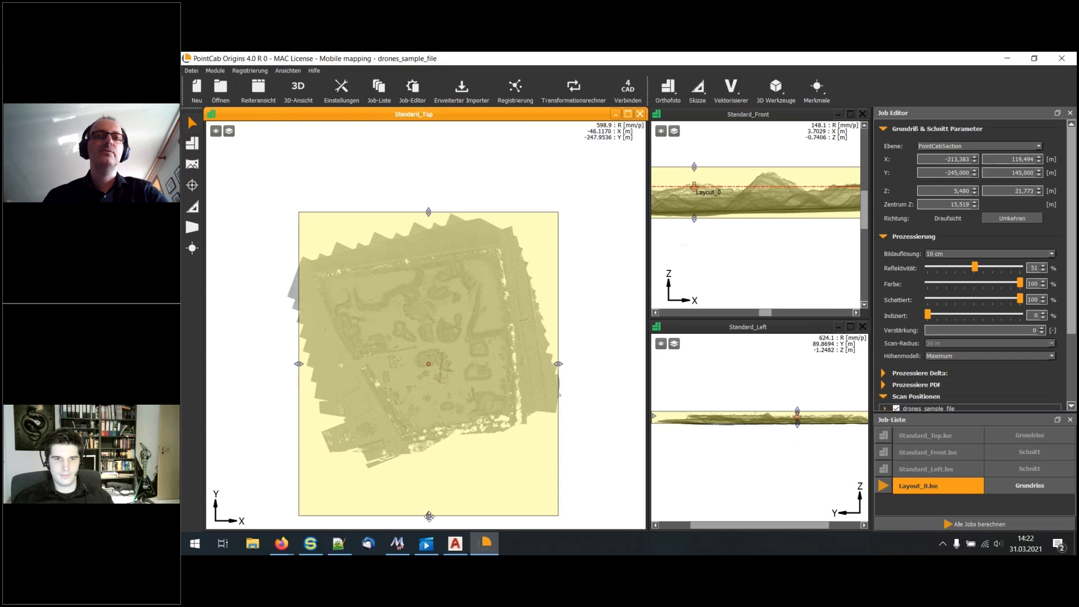
{"action": "left_click_drag", "start_coordinate": [428, 516], "coordinate": [432, 469]}
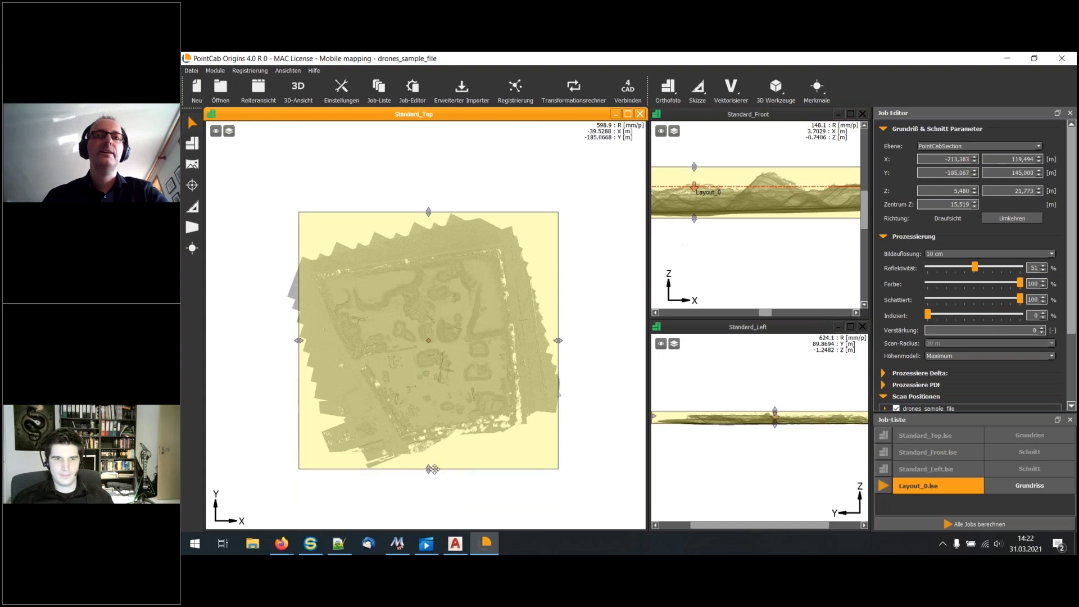
Turn on delta processing for the Layout_0 section
{"action": "left_click", "coordinate": [884, 374]}
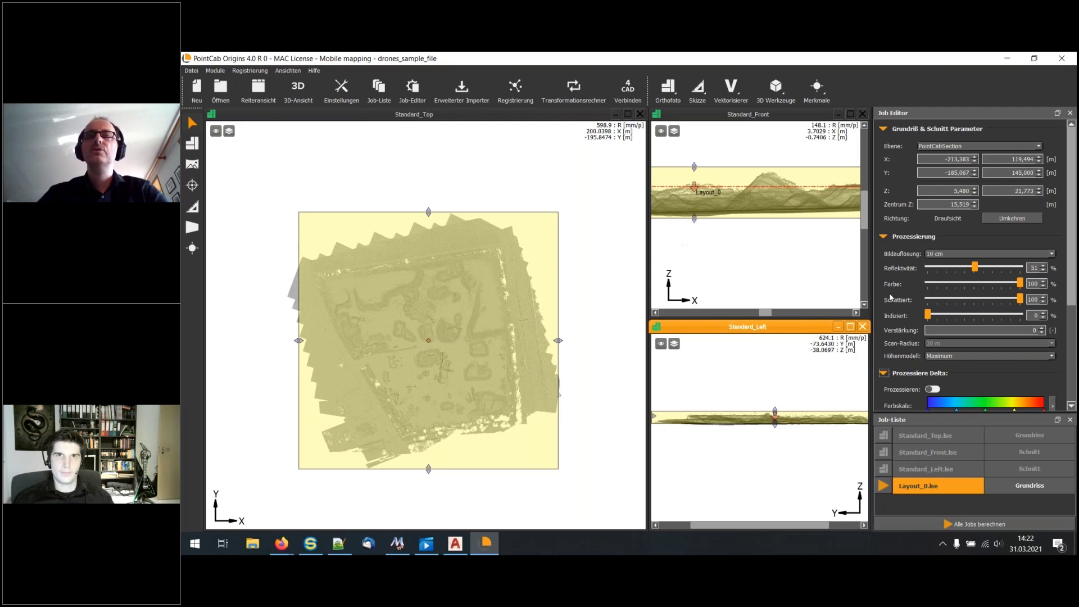
{"action": "left_click", "coordinate": [935, 389]}
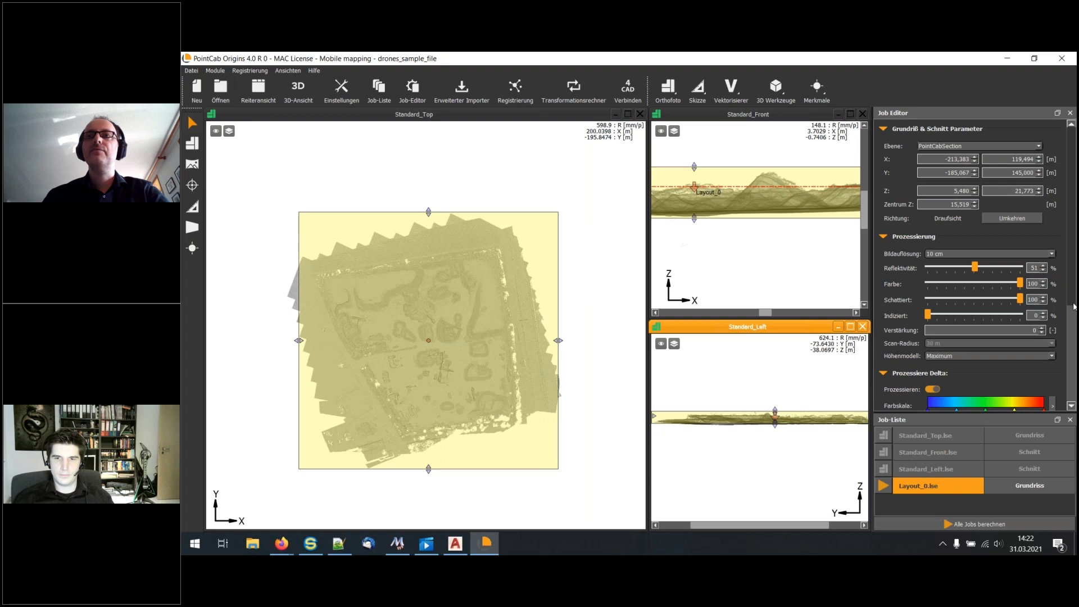
{"action": "left_click_drag", "start_coordinate": [1074, 307], "coordinate": [1074, 368]}
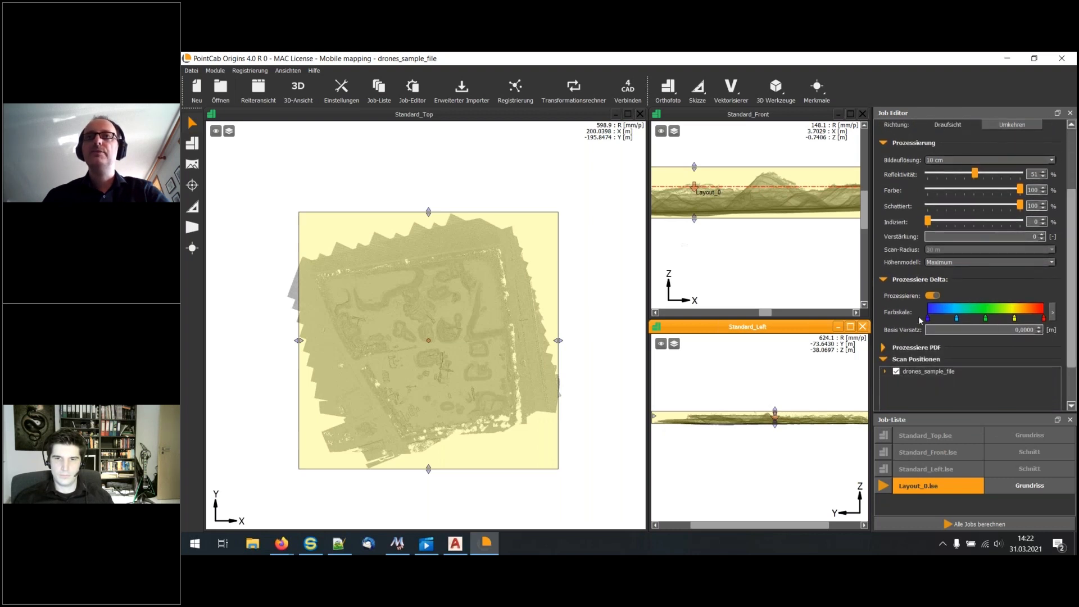
Enable PDF output for Layout_0 and readjust reflectivity to about half
{"action": "left_click", "coordinate": [883, 348]}
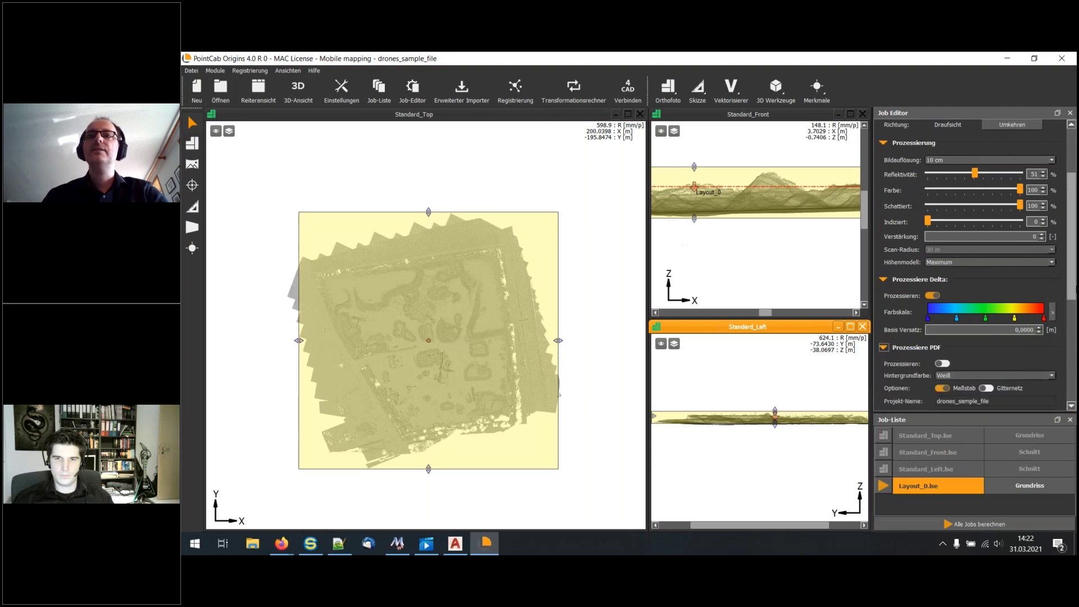
{"action": "scroll", "coordinate": [948, 304], "scroll_direction": "down", "scroll_amount": 2}
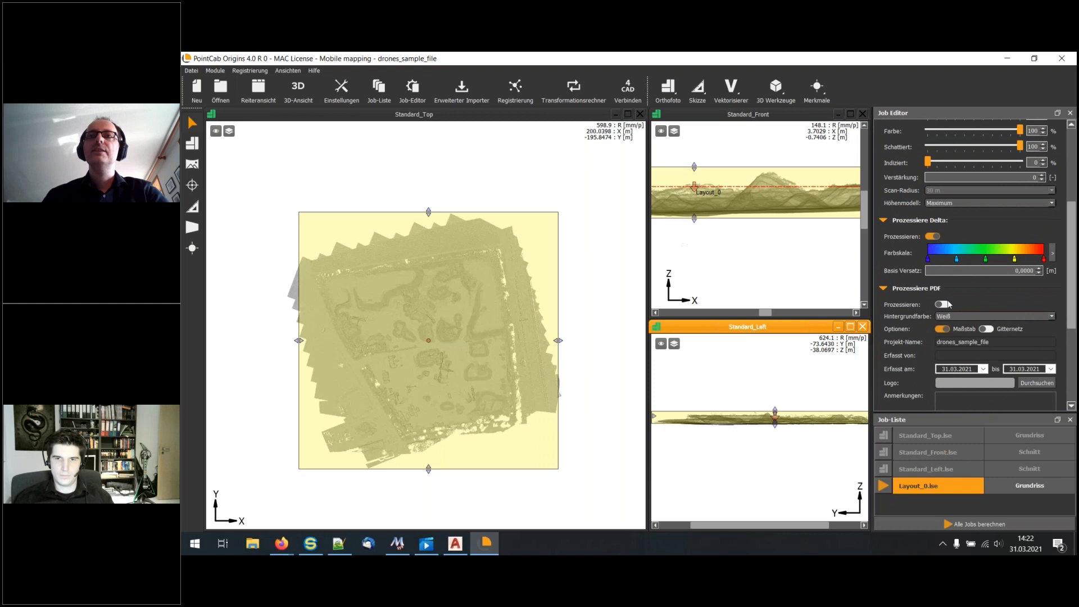
{"action": "left_click", "coordinate": [943, 304]}
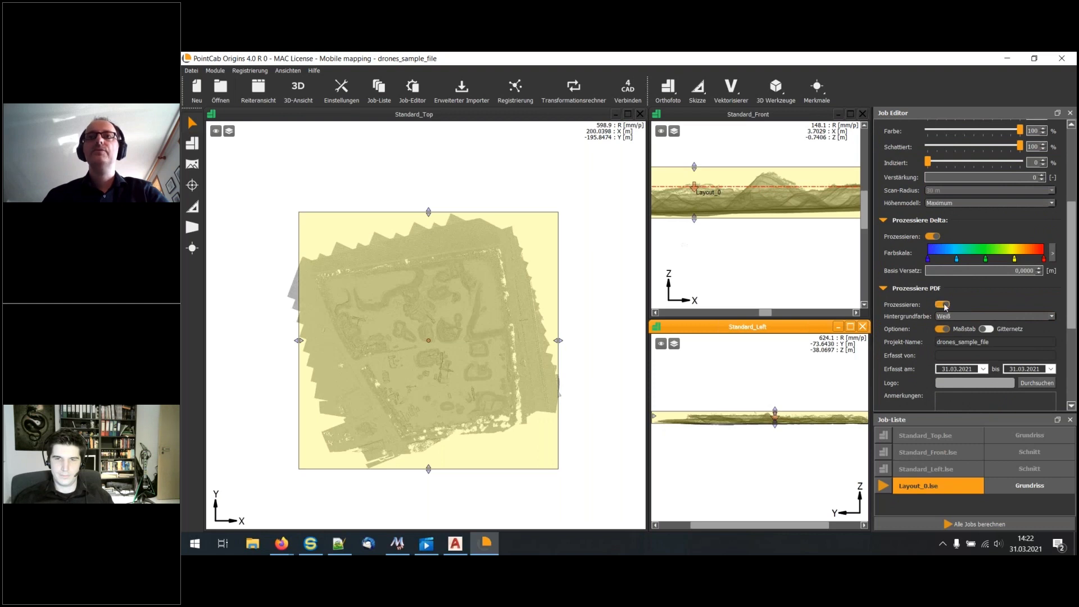
{"action": "left_click", "coordinate": [940, 305]}
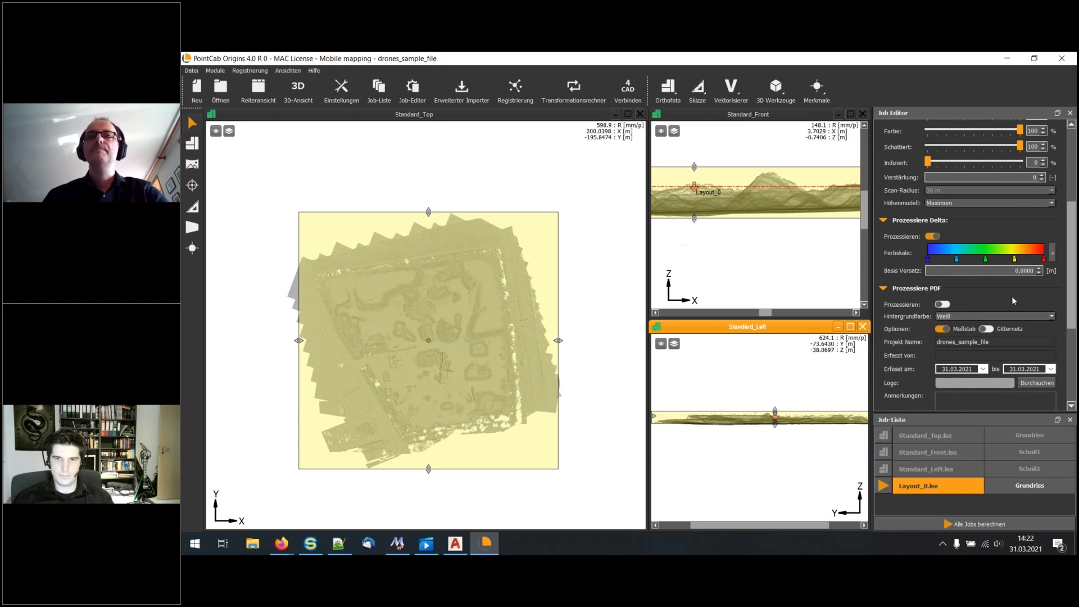
{"action": "left_click", "coordinate": [943, 305]}
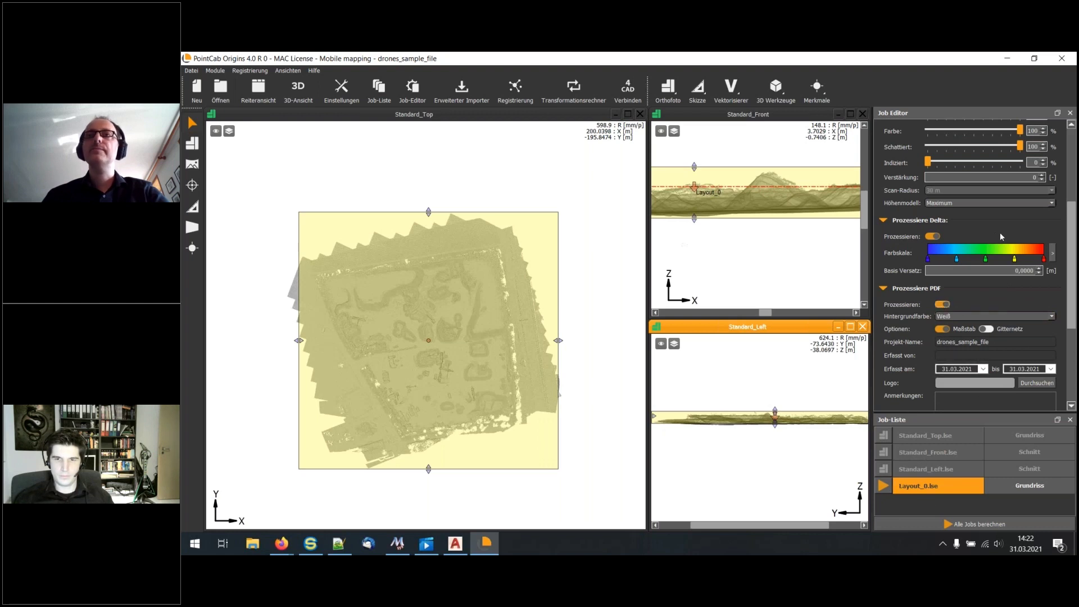
{"action": "scroll", "coordinate": [1074, 269], "scroll_direction": "up", "scroll_amount": 2}
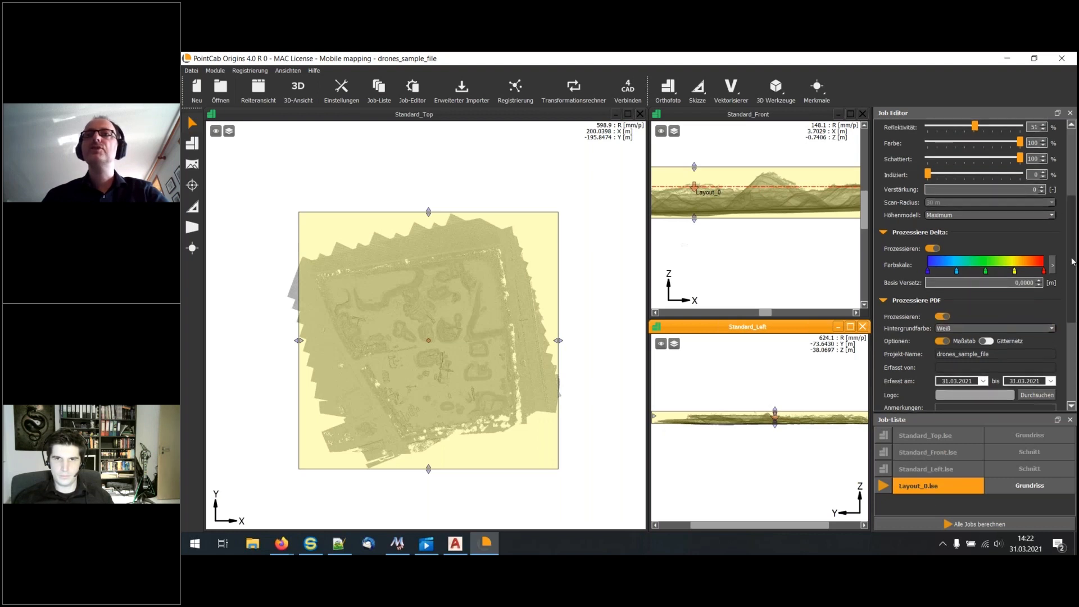
{"action": "left_click_drag", "start_coordinate": [977, 151], "coordinate": [907, 165]}
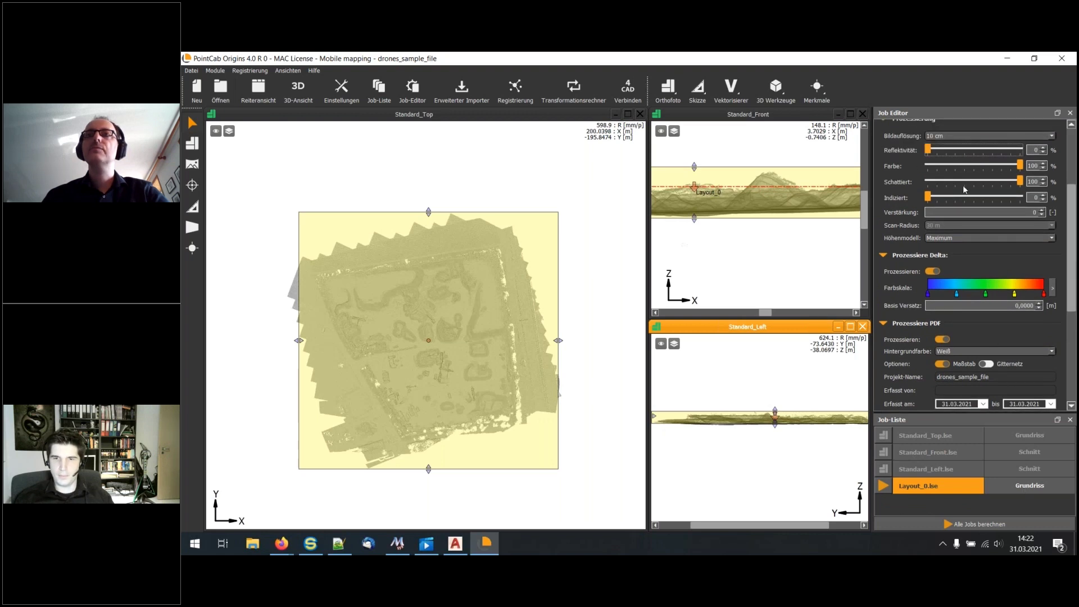
{"action": "left_click_drag", "start_coordinate": [928, 150], "coordinate": [976, 151]}
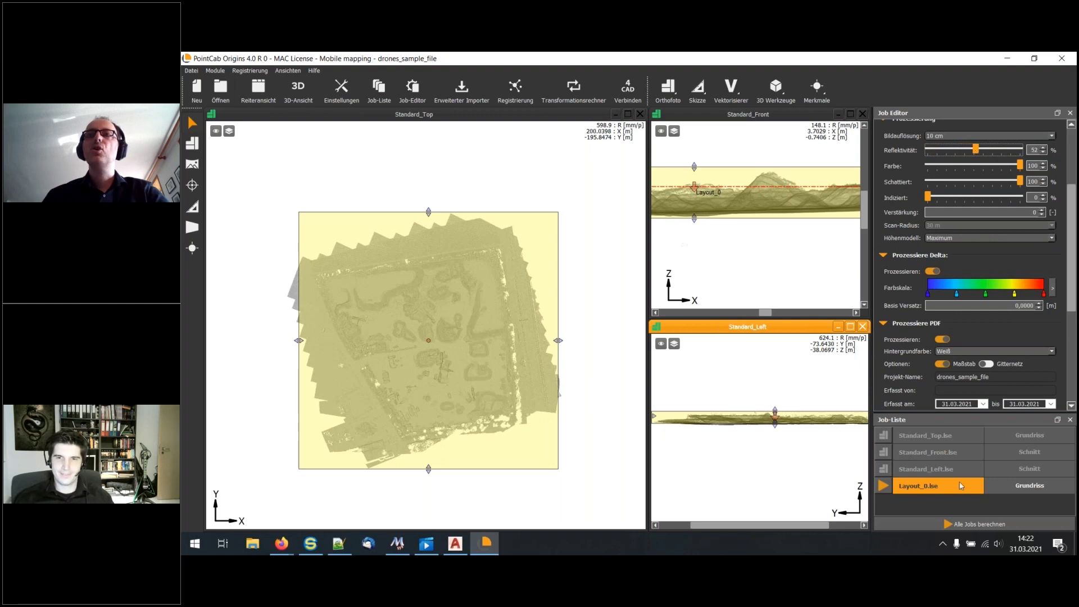
Run the Layout_0.lse job in the Job-Liste to compute the plan
{"action": "left_click", "coordinate": [883, 485]}
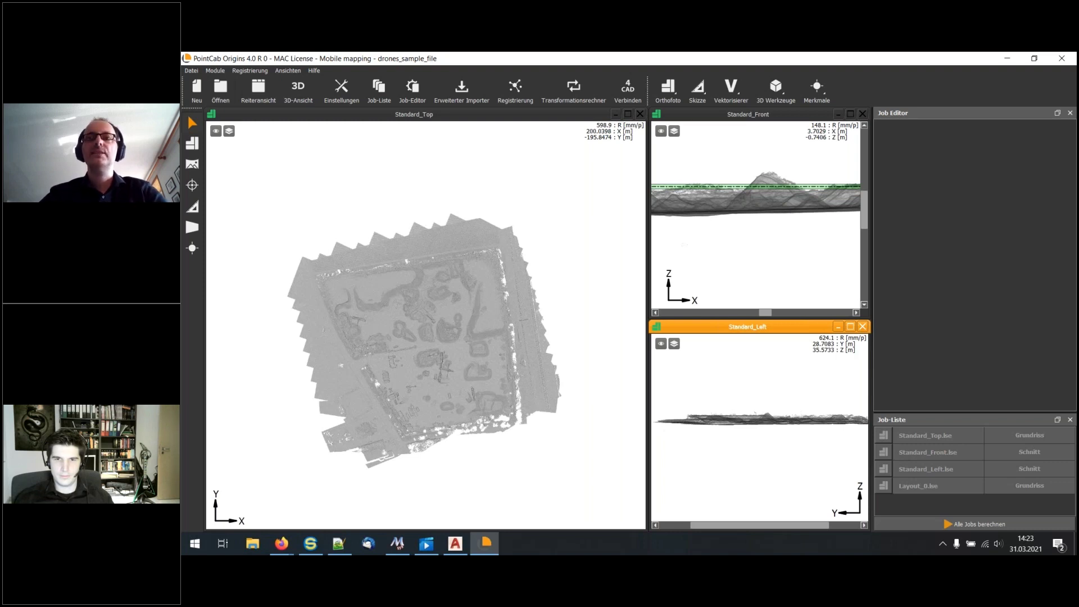
Open the Layout_0 result in its own zoomed view and list the Grundriss, Reflektivität and Farbe modes
{"action": "left_click", "coordinate": [930, 486]}
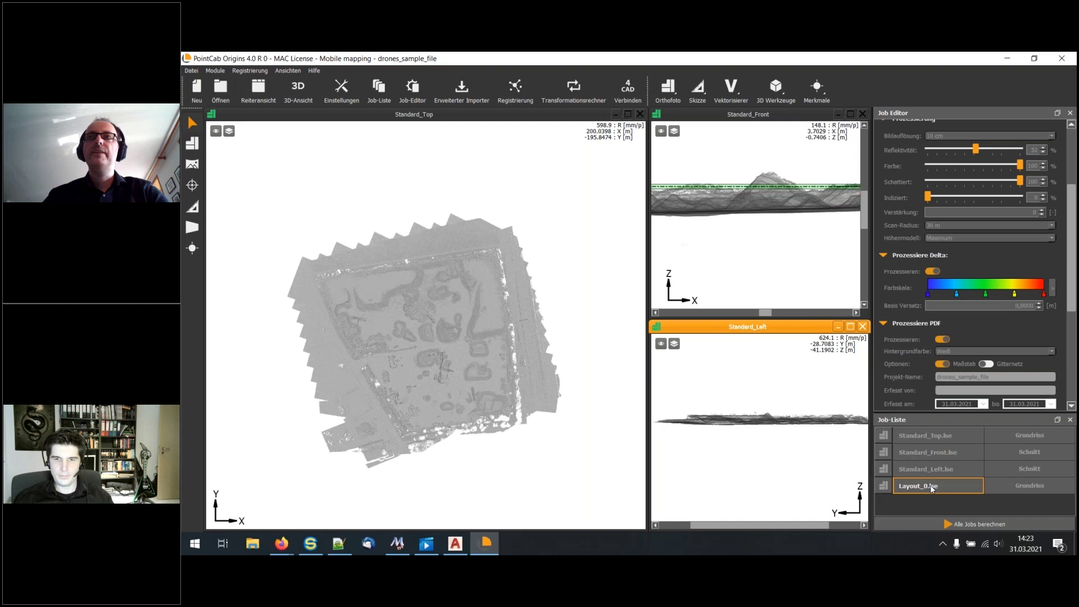
{"action": "double_click", "coordinate": [929, 484]}
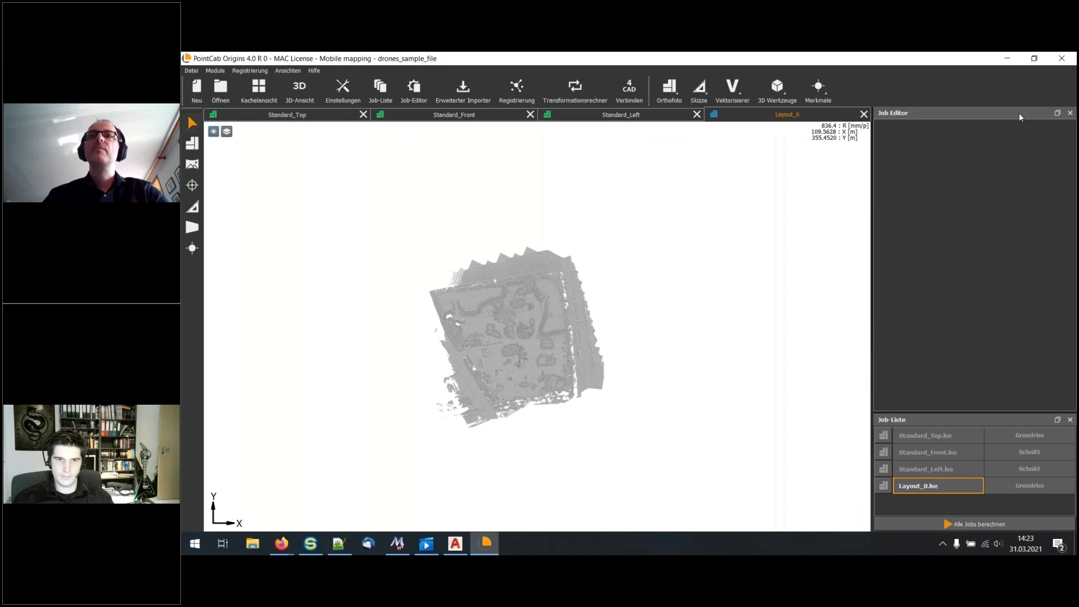
{"action": "scroll", "coordinate": [521, 368], "scroll_direction": "up", "scroll_amount": 1}
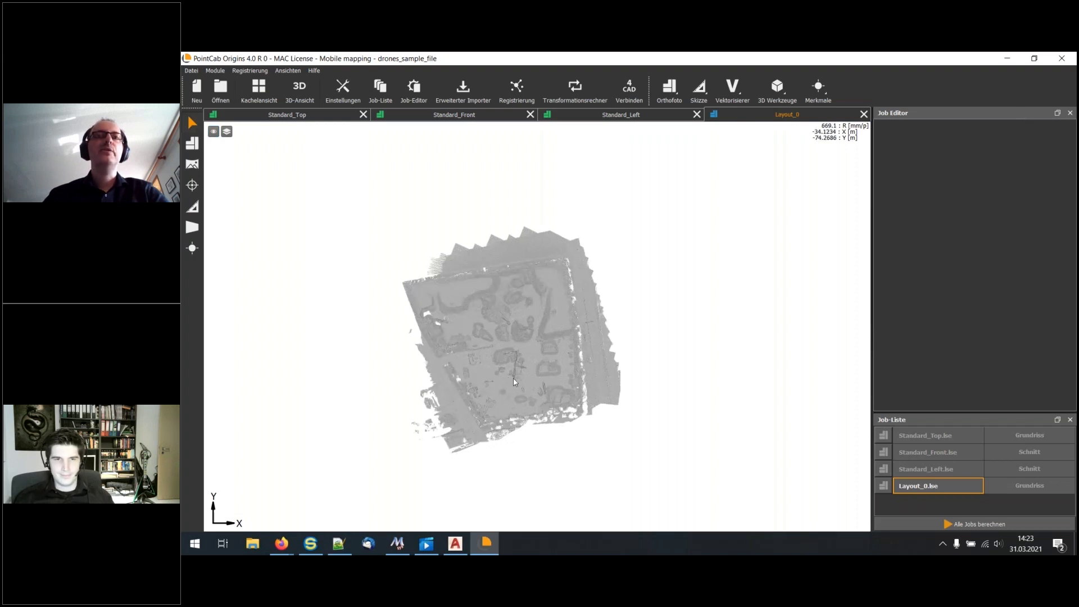
{"action": "scroll", "coordinate": [521, 371], "scroll_direction": "up", "scroll_amount": 2}
{"action": "scroll", "coordinate": [522, 372], "scroll_direction": "up", "scroll_amount": 2}
{"action": "scroll", "coordinate": [522, 376], "scroll_direction": "up", "scroll_amount": 1}
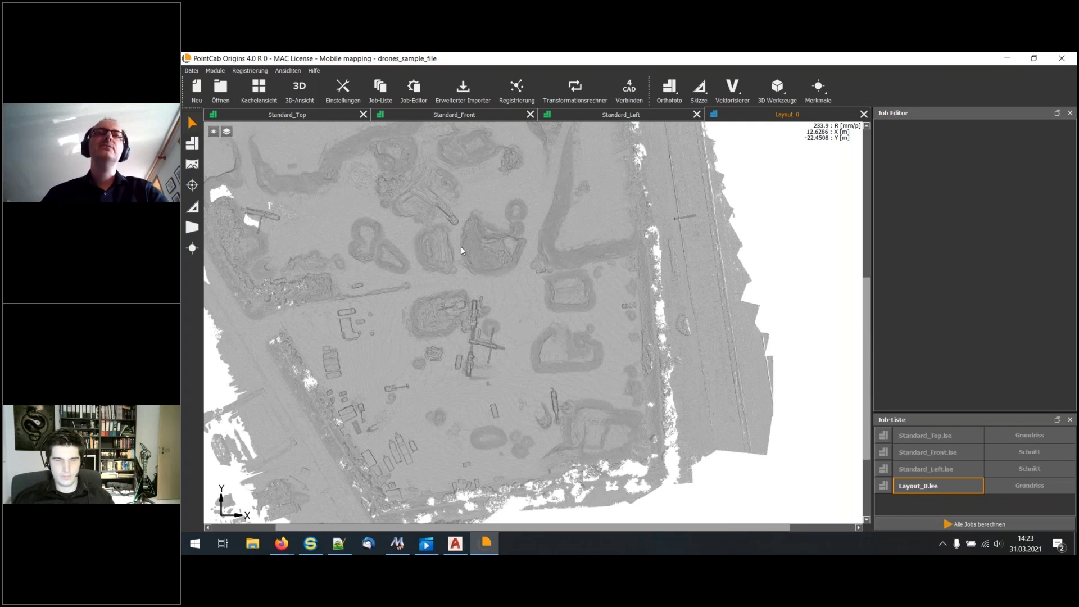
{"action": "left_click", "coordinate": [229, 134]}
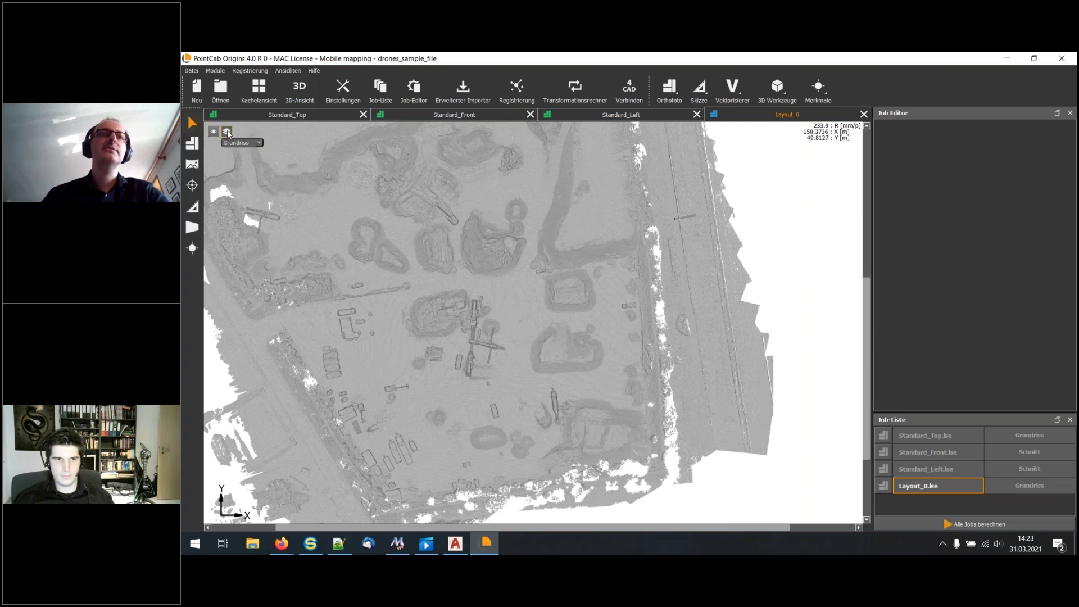
{"action": "left_click", "coordinate": [258, 143]}
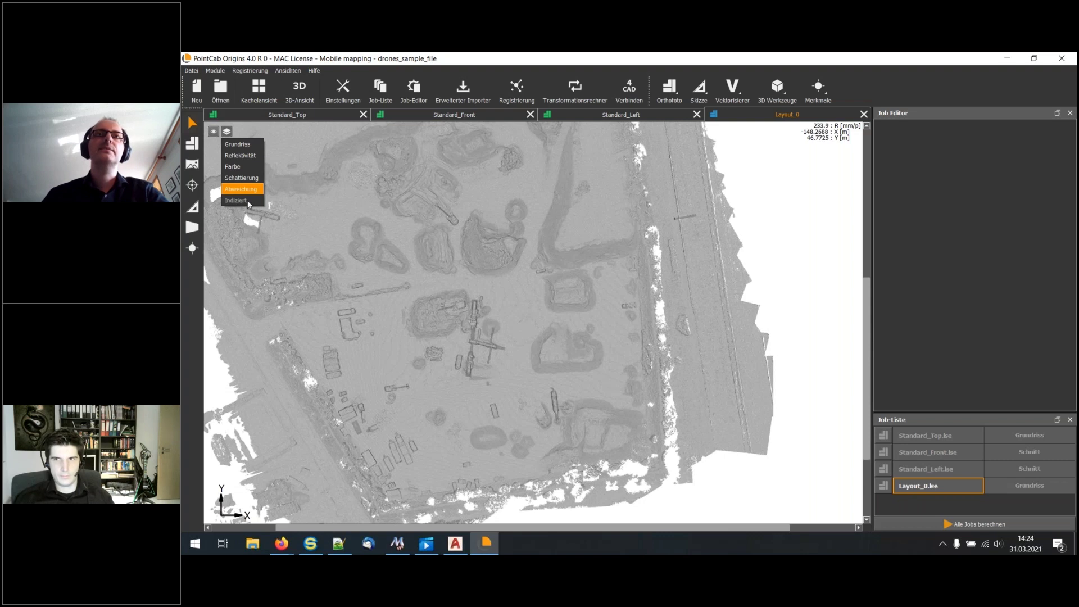
Show the Layout_0 plan in Reflektivität mode and zoom around it
{"action": "left_click", "coordinate": [239, 156]}
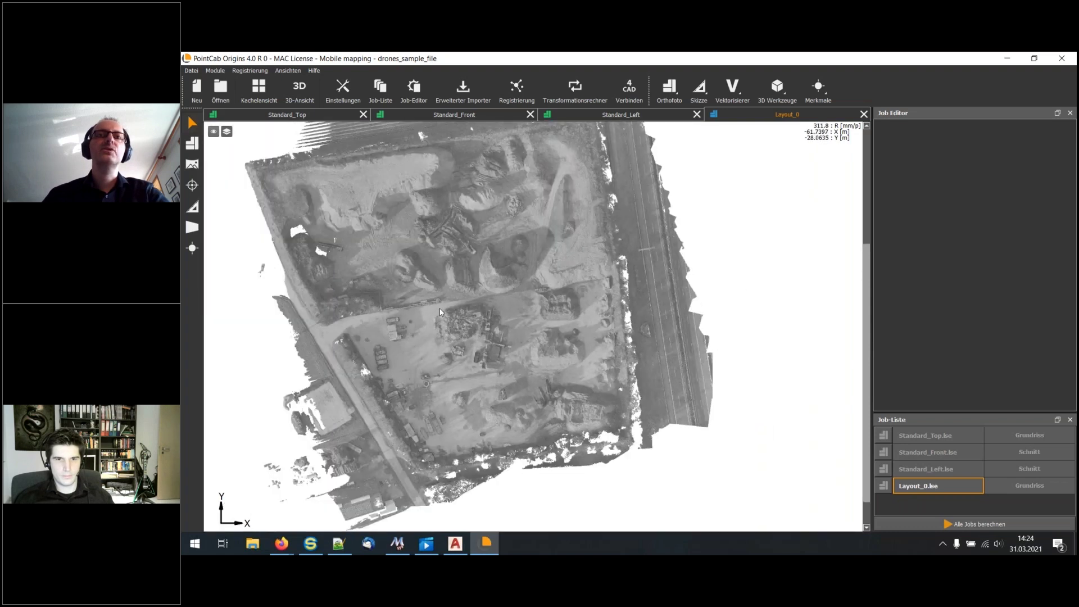
{"action": "scroll", "coordinate": [441, 313], "scroll_direction": "up", "scroll_amount": 2}
{"action": "scroll", "coordinate": [440, 308], "scroll_direction": "up", "scroll_amount": 2}
{"action": "scroll", "coordinate": [513, 353], "scroll_direction": "up", "scroll_amount": 2}
{"action": "scroll", "coordinate": [517, 348], "scroll_direction": "up", "scroll_amount": 2}
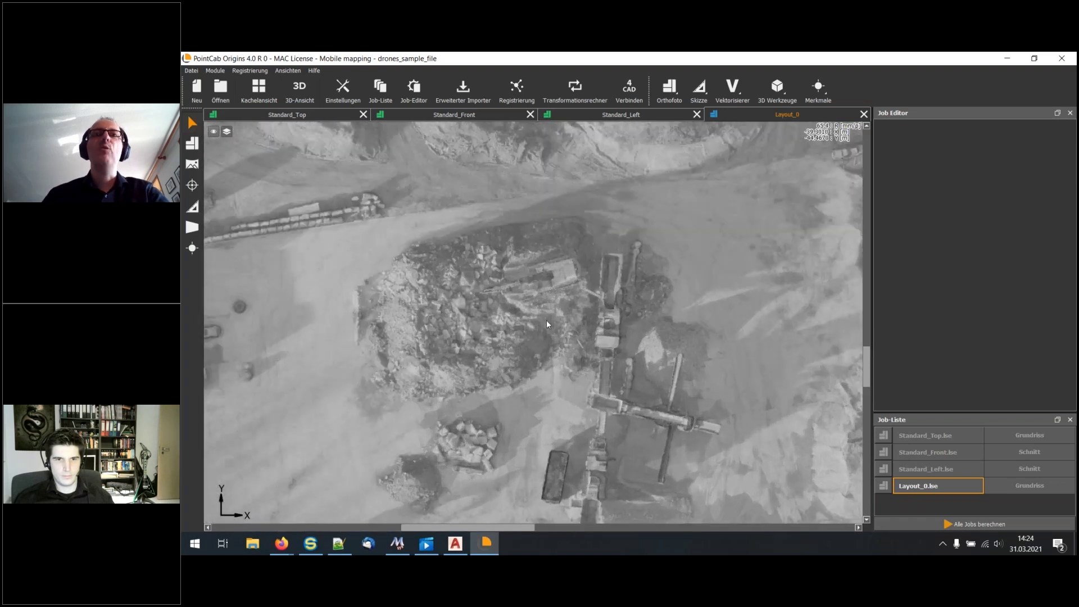
{"action": "scroll", "coordinate": [508, 300], "scroll_direction": "down", "scroll_amount": 2}
{"action": "scroll", "coordinate": [508, 300], "scroll_direction": "down", "scroll_amount": 2}
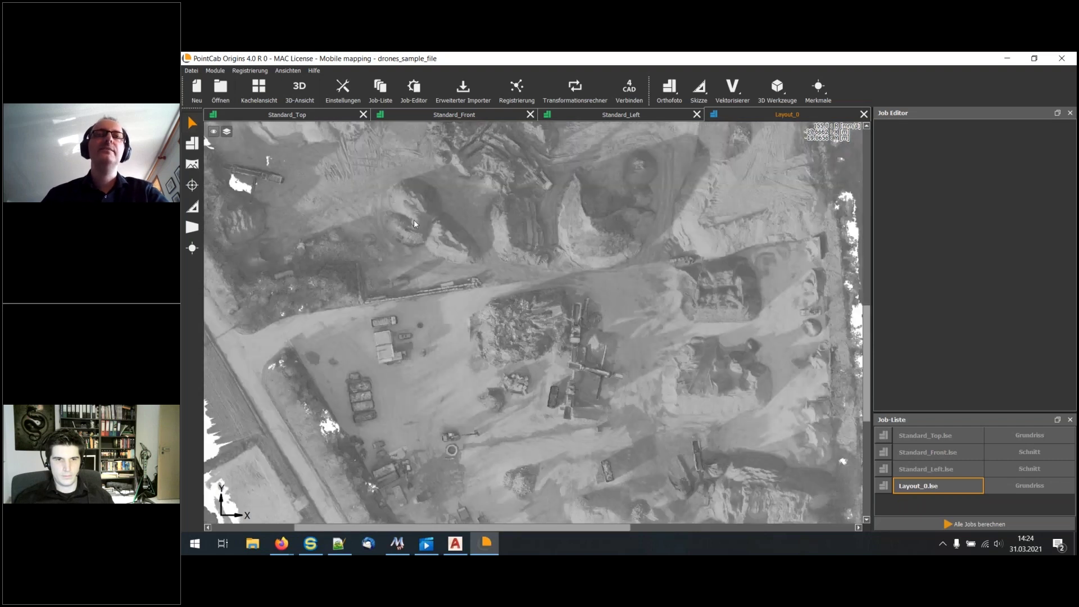
Try the Farbe rendering, then settle on the Schattierung shaded relief
{"action": "left_click", "coordinate": [227, 131]}
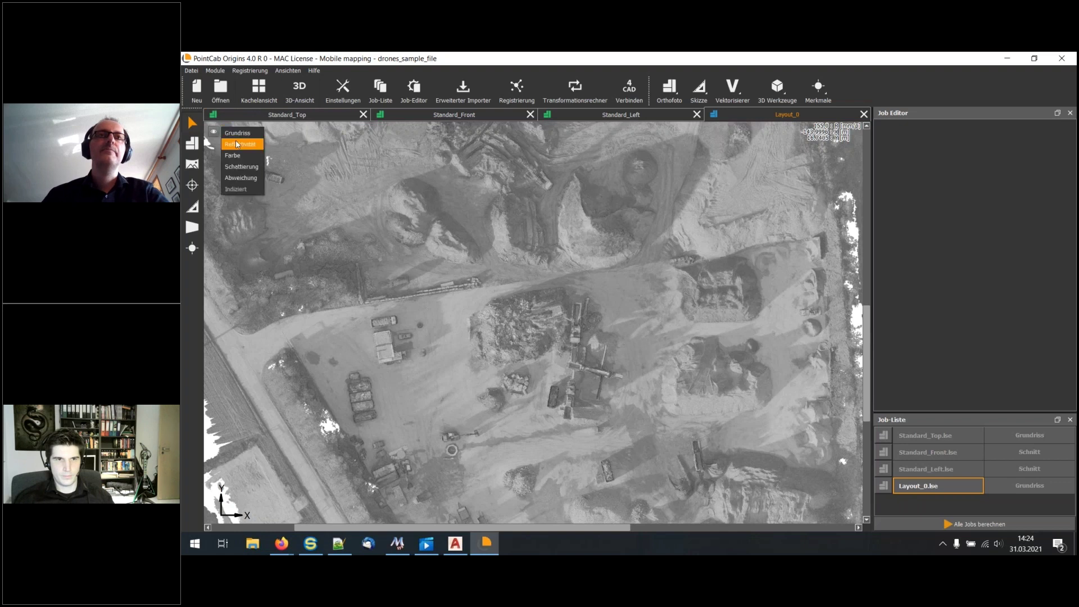
{"action": "left_click", "coordinate": [233, 155]}
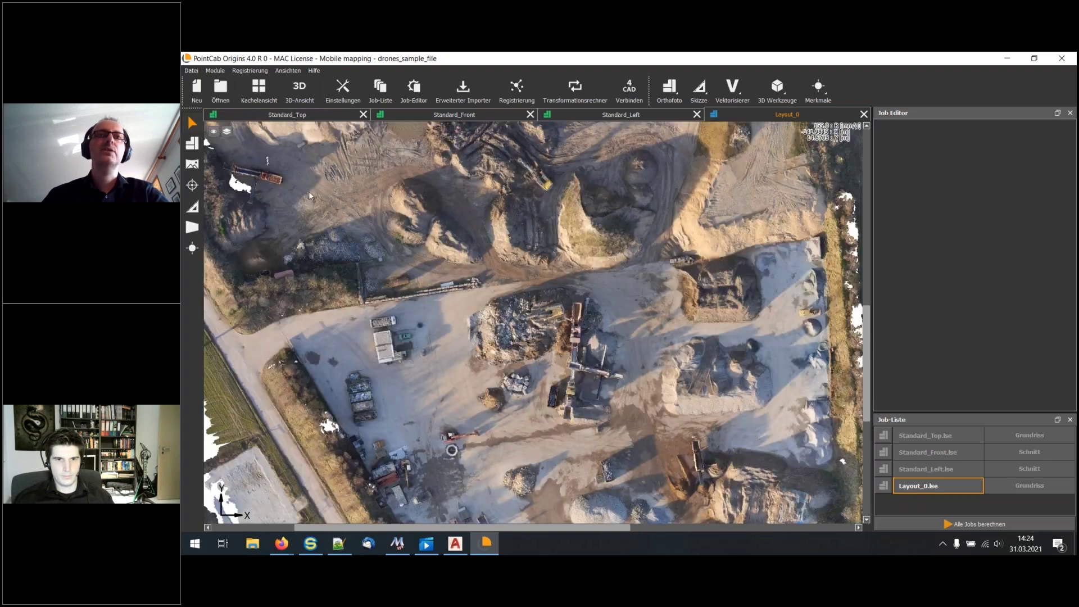
{"action": "scroll", "coordinate": [513, 341], "scroll_direction": "down", "scroll_amount": 2}
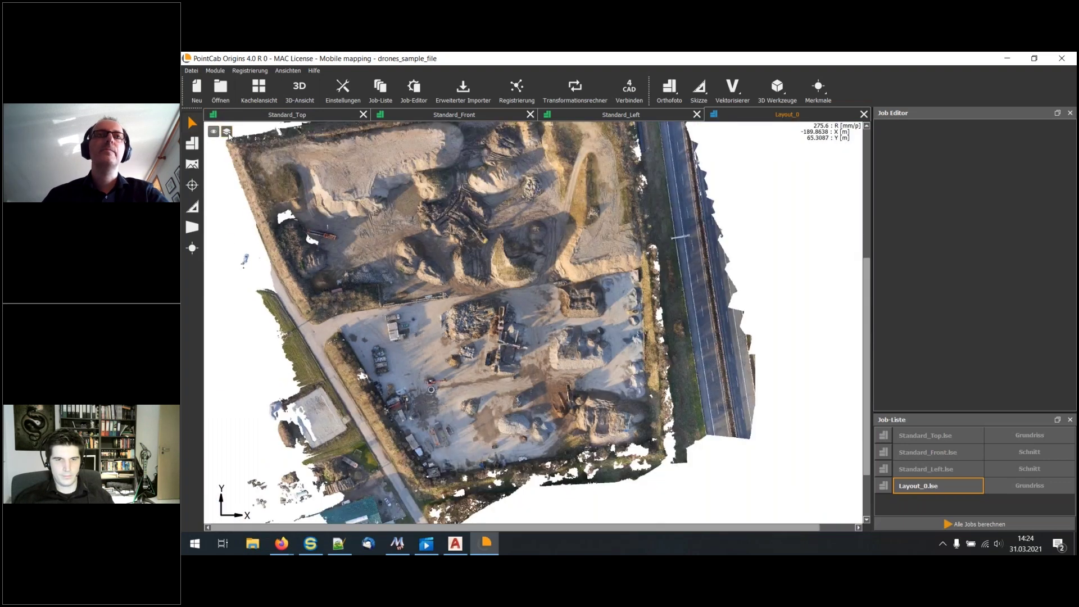
{"action": "left_click", "coordinate": [235, 145]}
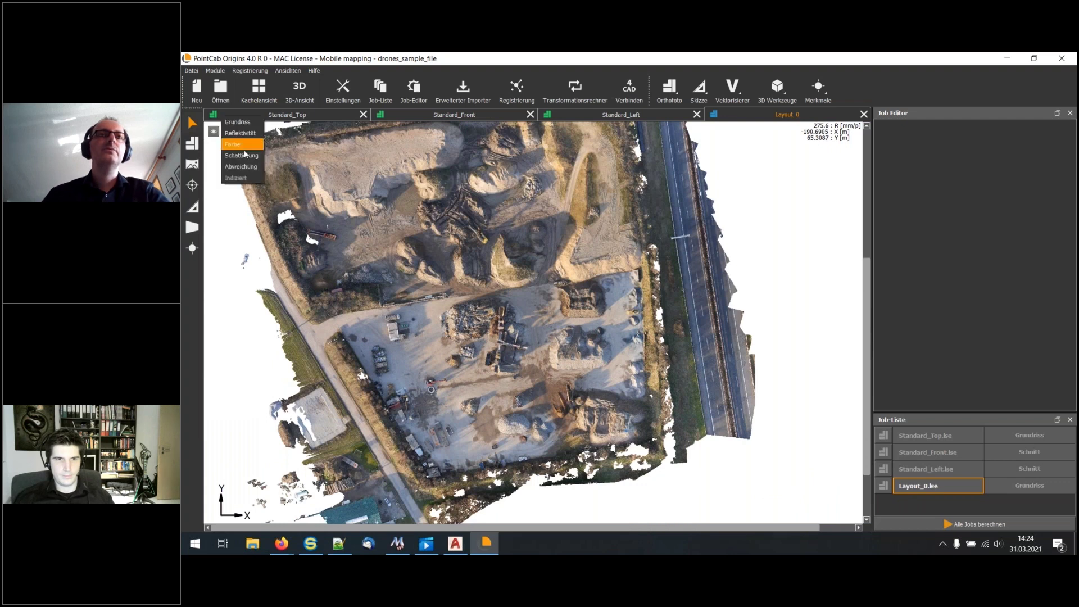
{"action": "left_click", "coordinate": [245, 156]}
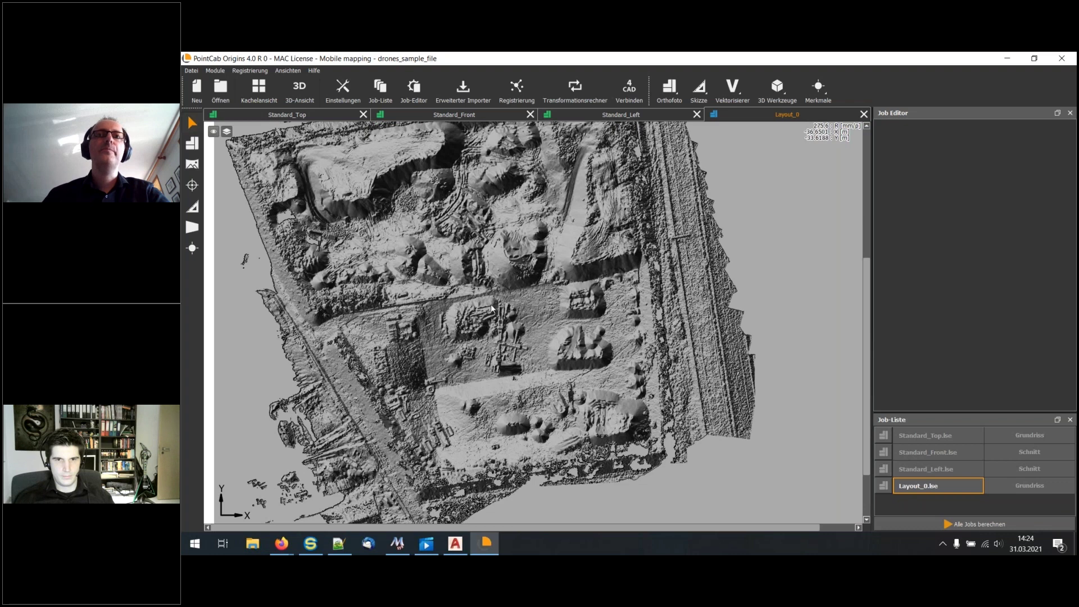
Zoom into the shaded relief of the earth mounds beside the eastern road
{"action": "scroll", "coordinate": [492, 308], "scroll_direction": "up", "scroll_amount": 2}
{"action": "scroll", "coordinate": [500, 304], "scroll_direction": "up", "scroll_amount": 2}
{"action": "scroll", "coordinate": [509, 301], "scroll_direction": "up", "scroll_amount": 2}
{"action": "scroll", "coordinate": [522, 306], "scroll_direction": "up", "scroll_amount": 2}
{"action": "scroll", "coordinate": [538, 317], "scroll_direction": "down", "scroll_amount": 3}
{"action": "scroll", "coordinate": [538, 310], "scroll_direction": "up", "scroll_amount": 1}
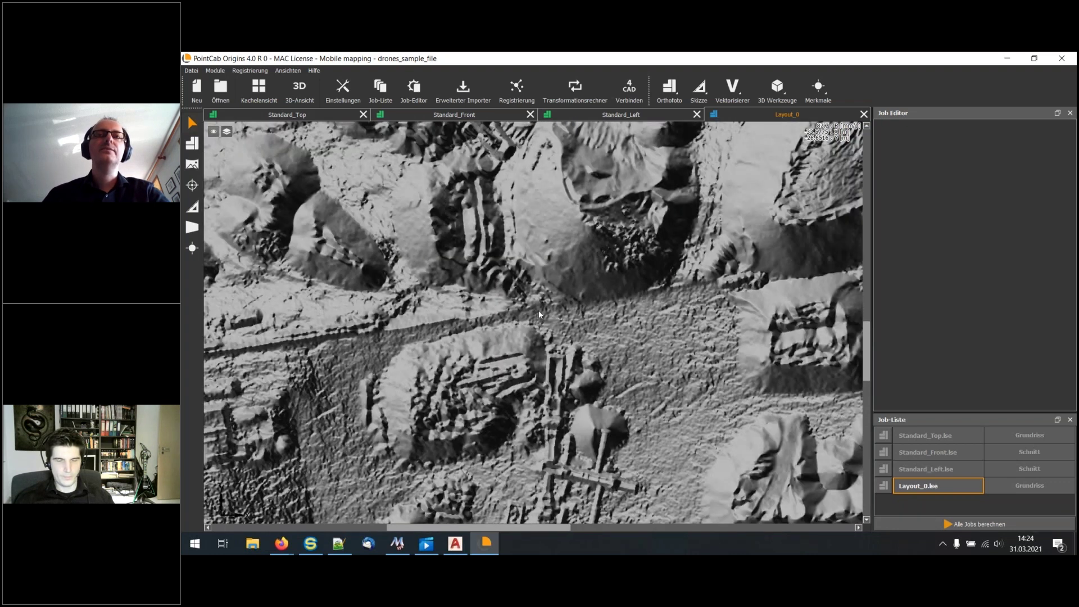
{"action": "scroll", "coordinate": [538, 310], "scroll_direction": "down", "scroll_amount": 1}
{"action": "scroll", "coordinate": [538, 310], "scroll_direction": "down", "scroll_amount": 1}
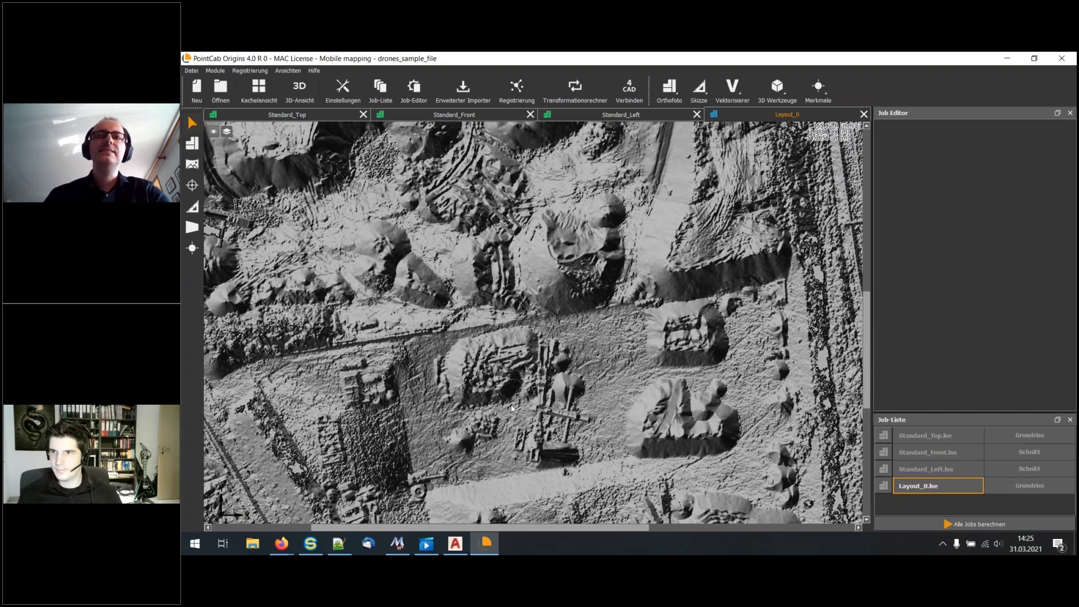
{"action": "scroll", "coordinate": [770, 370], "scroll_direction": "up", "scroll_amount": 2}
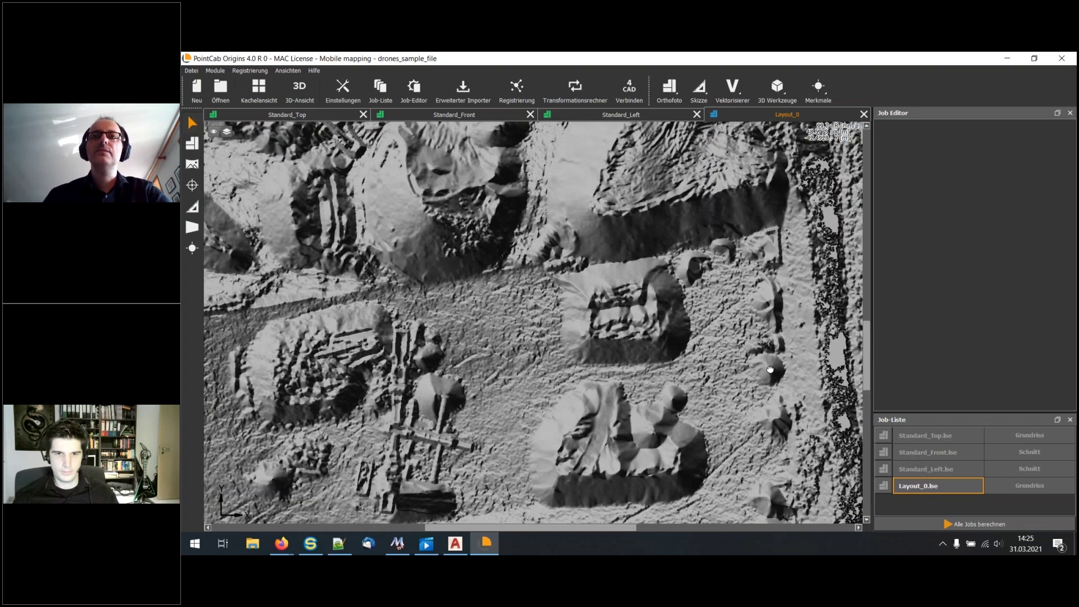
{"action": "scroll", "coordinate": [772, 362], "scroll_direction": "up", "scroll_amount": 2}
{"action": "scroll", "coordinate": [733, 318], "scroll_direction": "up", "scroll_amount": 1}
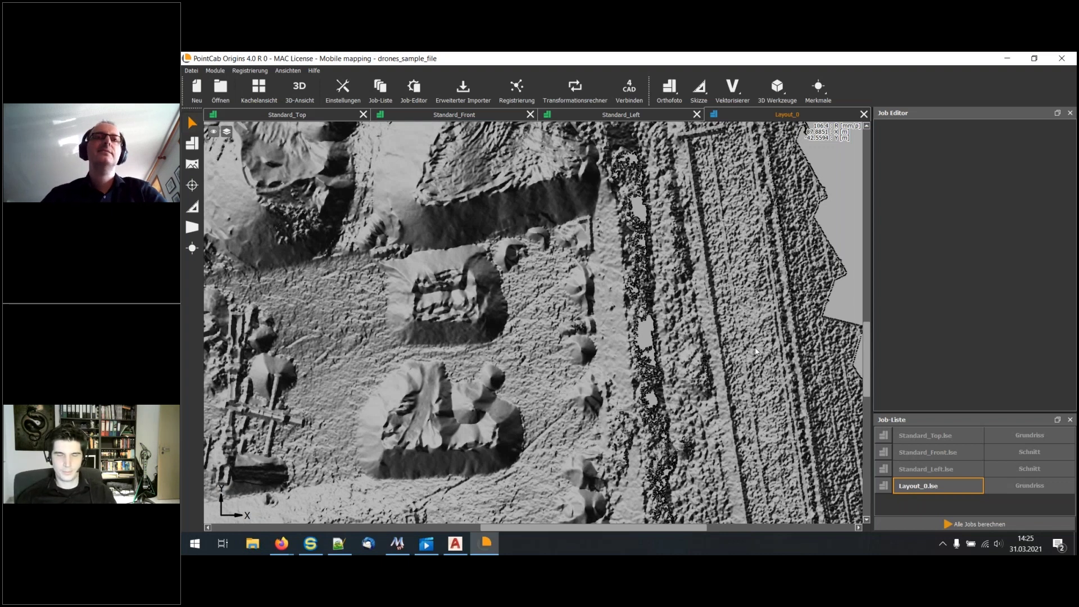
Switch Layout_0 to the colour-coded height deviation display and zoom out
{"action": "left_click", "coordinate": [227, 133]}
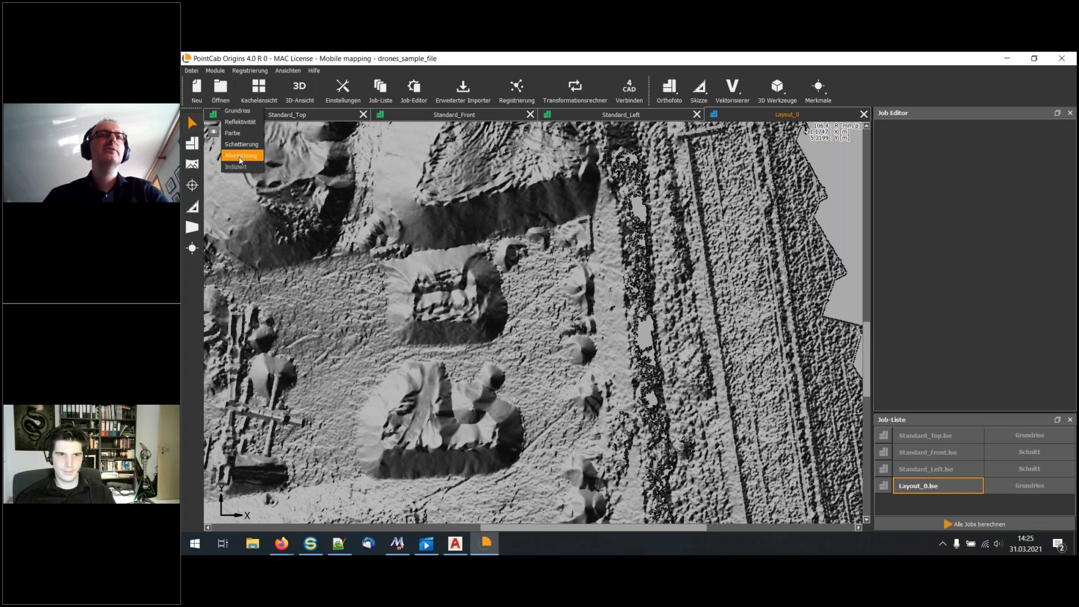
{"action": "left_click", "coordinate": [239, 156]}
{"action": "scroll", "coordinate": [397, 339], "scroll_direction": "down", "scroll_amount": 2}
{"action": "scroll", "coordinate": [390, 353], "scroll_direction": "down", "scroll_amount": 1}
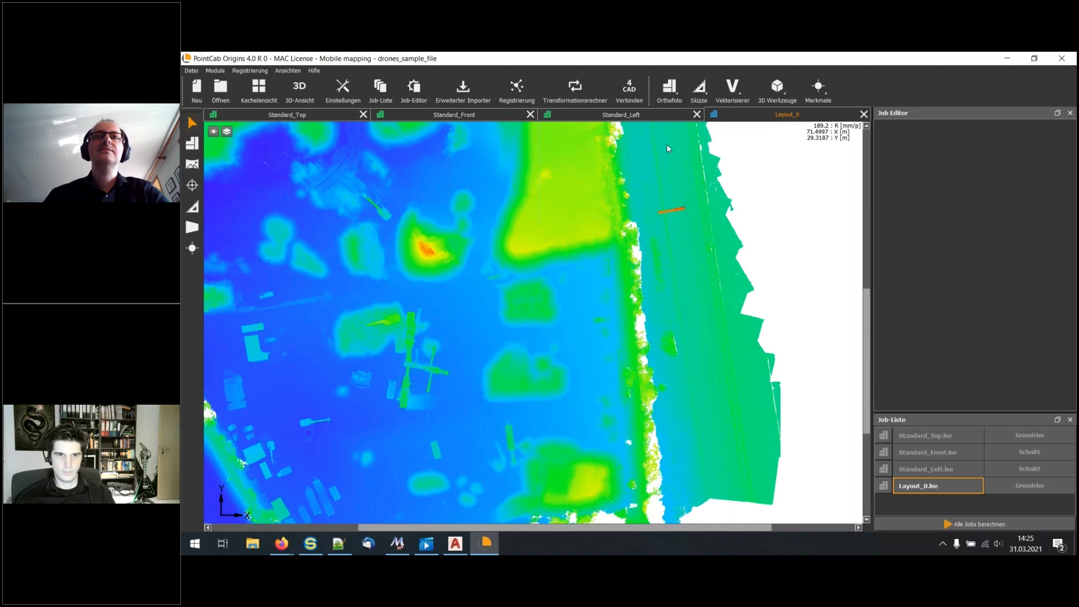
Place a 3D point on the plan showing its 8.7300 m height
{"action": "left_click", "coordinate": [702, 90]}
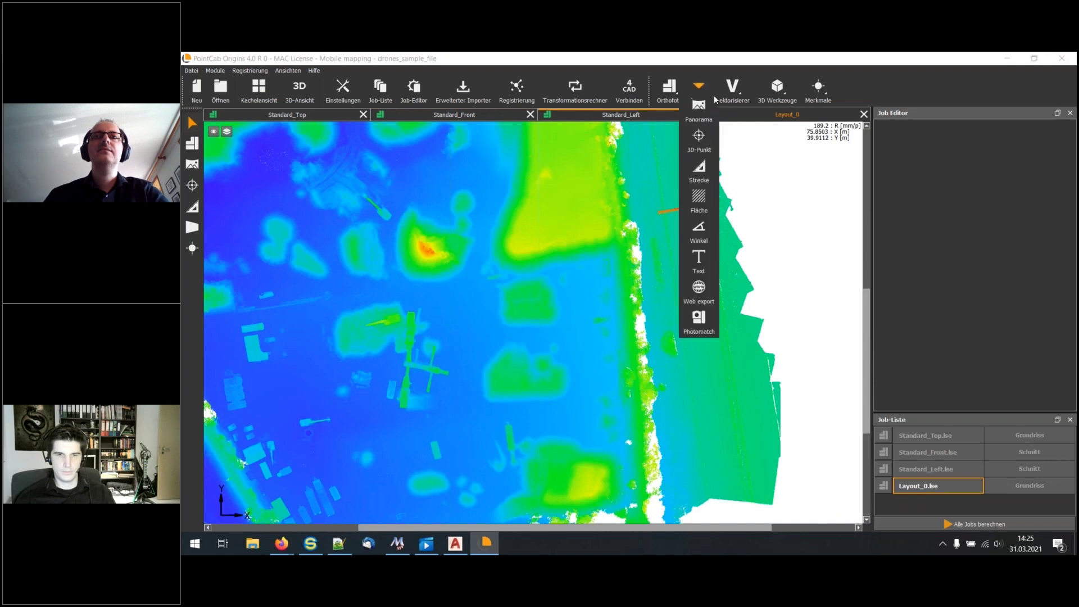
{"action": "left_click", "coordinate": [698, 137]}
{"action": "left_click", "coordinate": [466, 283]}
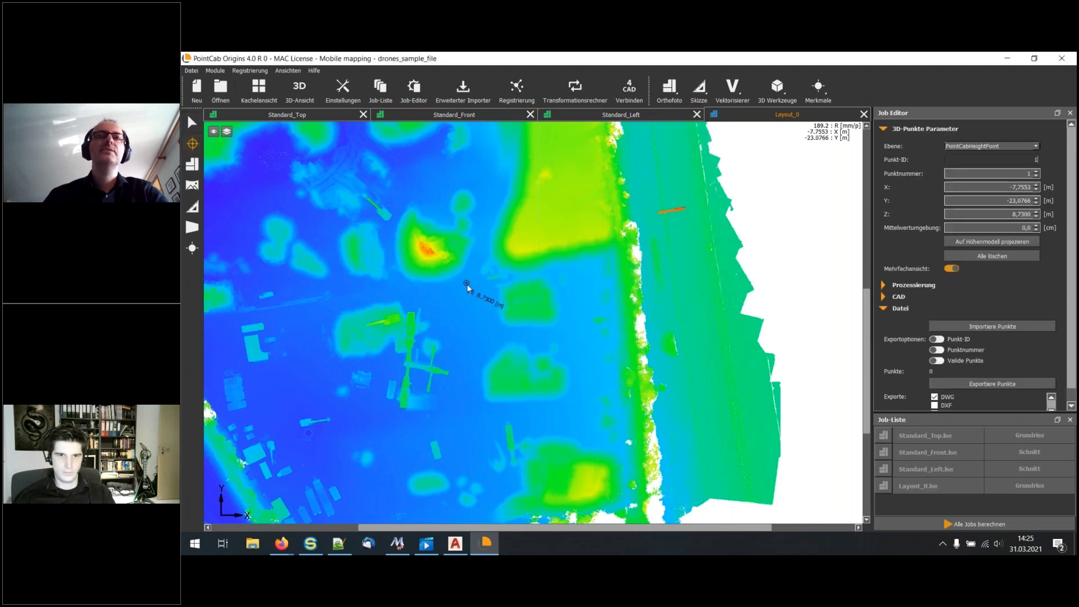
Return the view to colour display and zoom in about twofold on the point
{"action": "left_click", "coordinate": [238, 143]}
{"action": "left_click", "coordinate": [243, 122]}
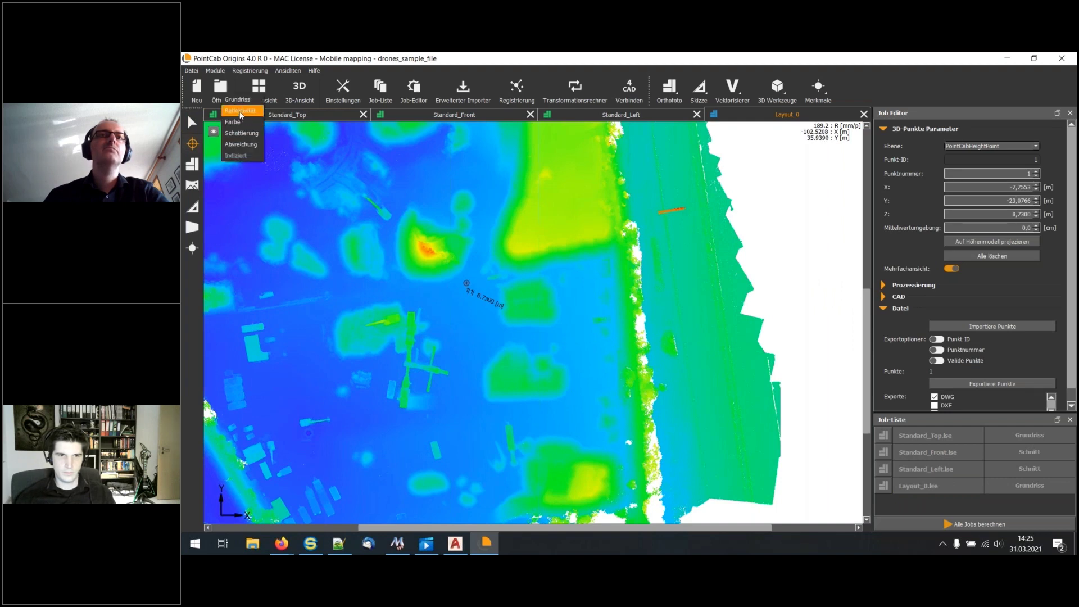
{"action": "scroll", "coordinate": [452, 263], "scroll_direction": "up", "scroll_amount": 2}
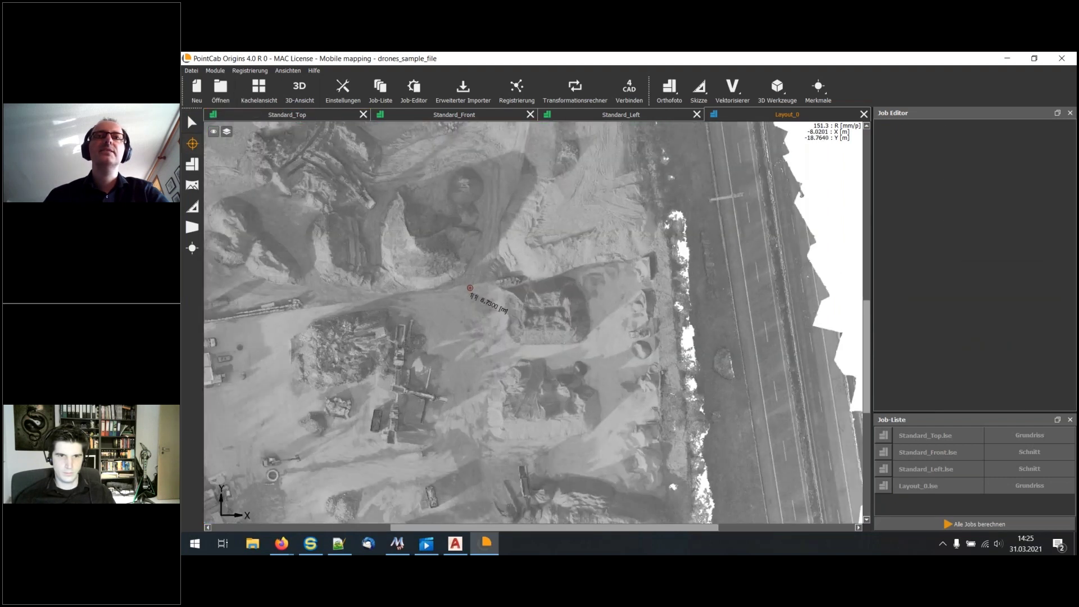
{"action": "scroll", "coordinate": [452, 263], "scroll_direction": "up", "scroll_amount": 1}
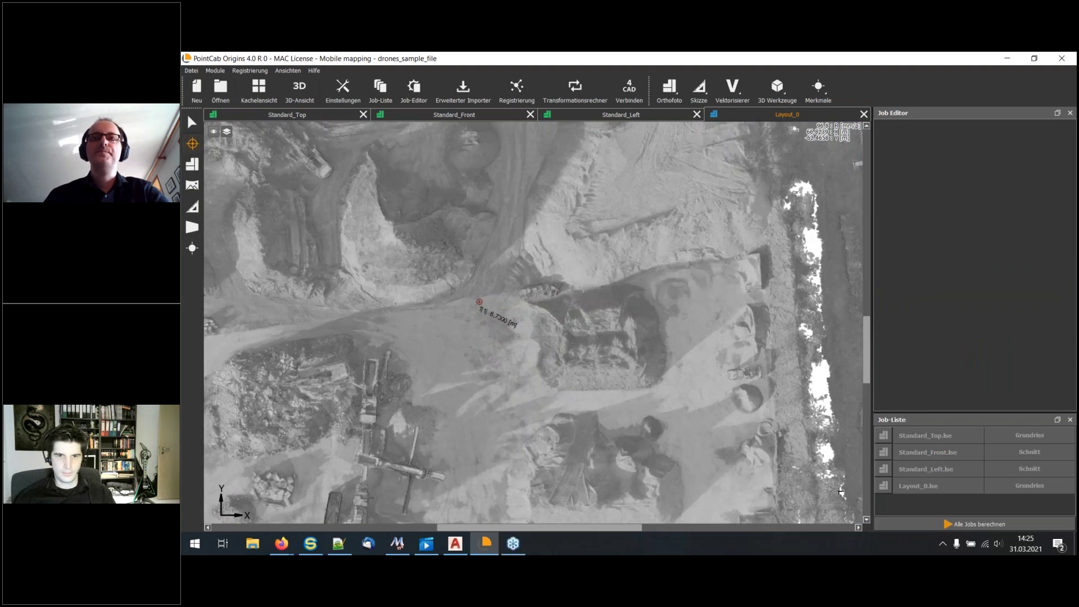
{"action": "right_click", "coordinate": [929, 484]}
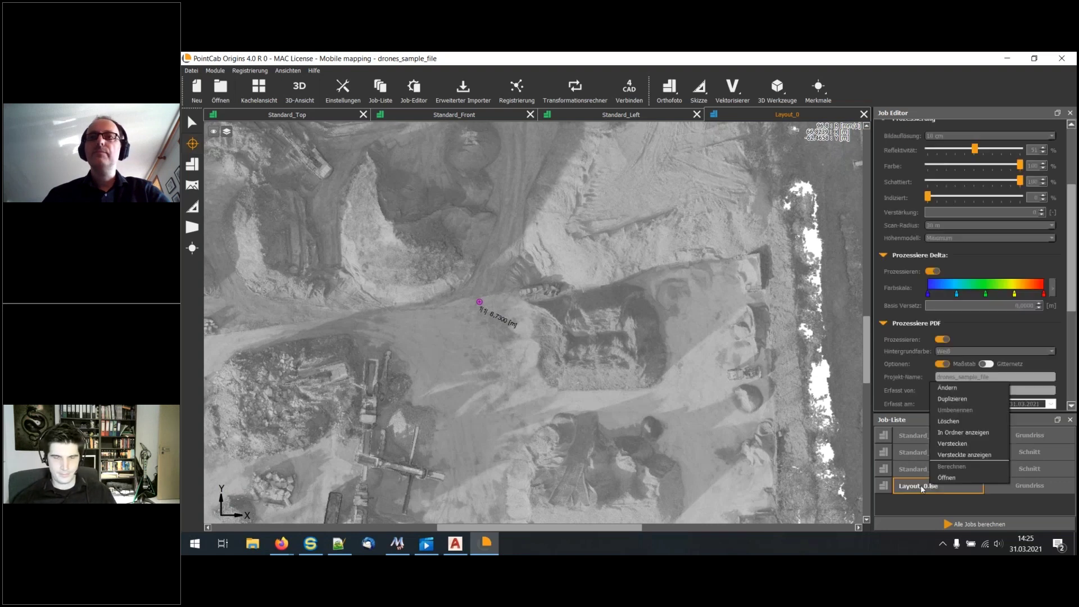
{"action": "left_click", "coordinate": [971, 432]}
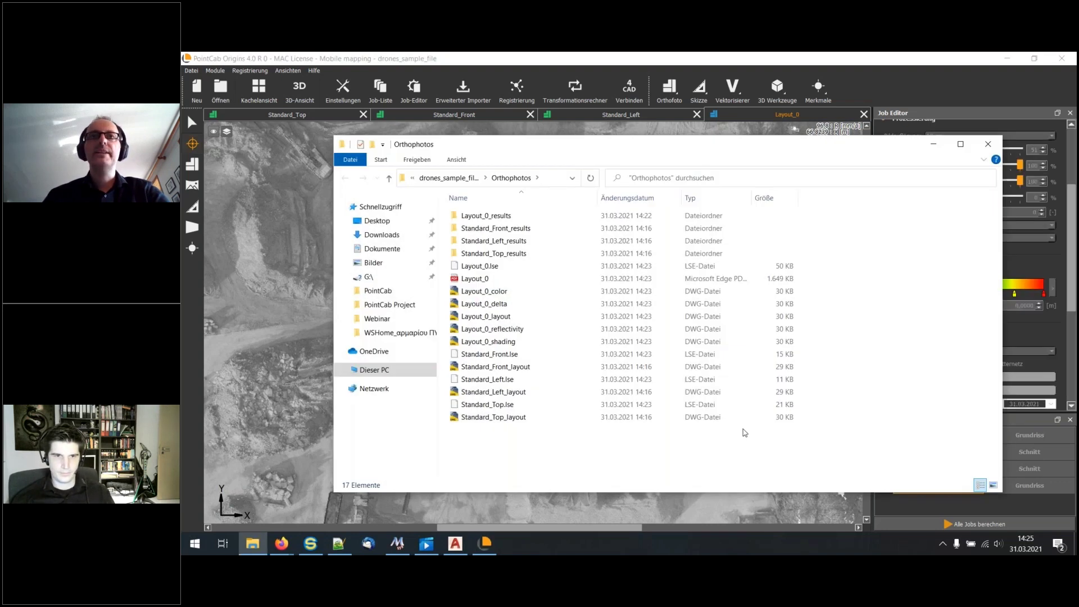
{"action": "left_click", "coordinate": [562, 279]}
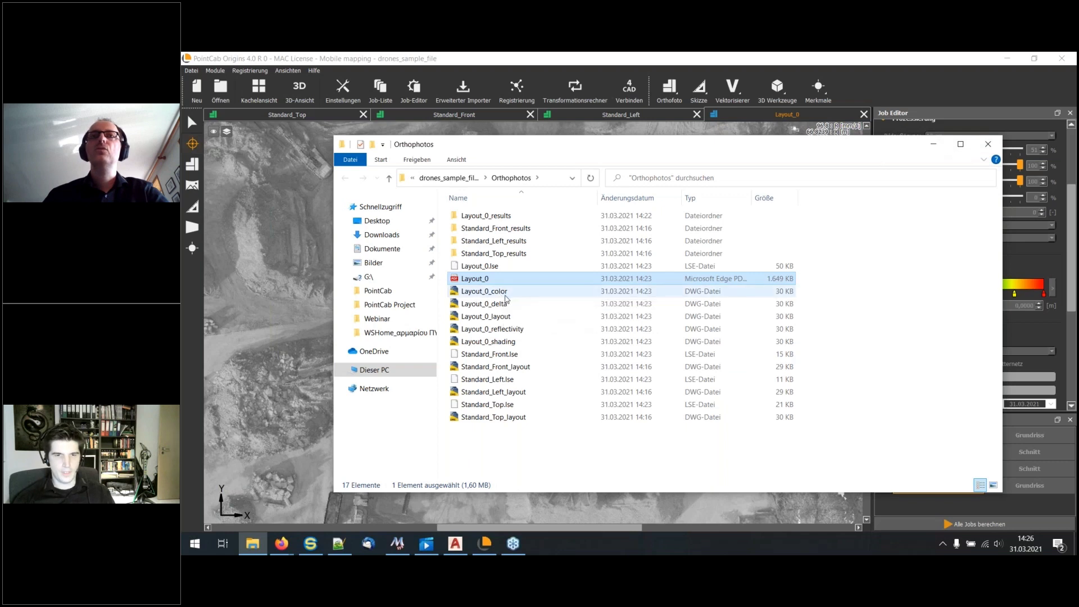
{"action": "left_click", "coordinate": [506, 295]}
{"action": "left_click", "coordinate": [491, 343], "text": "shift"}
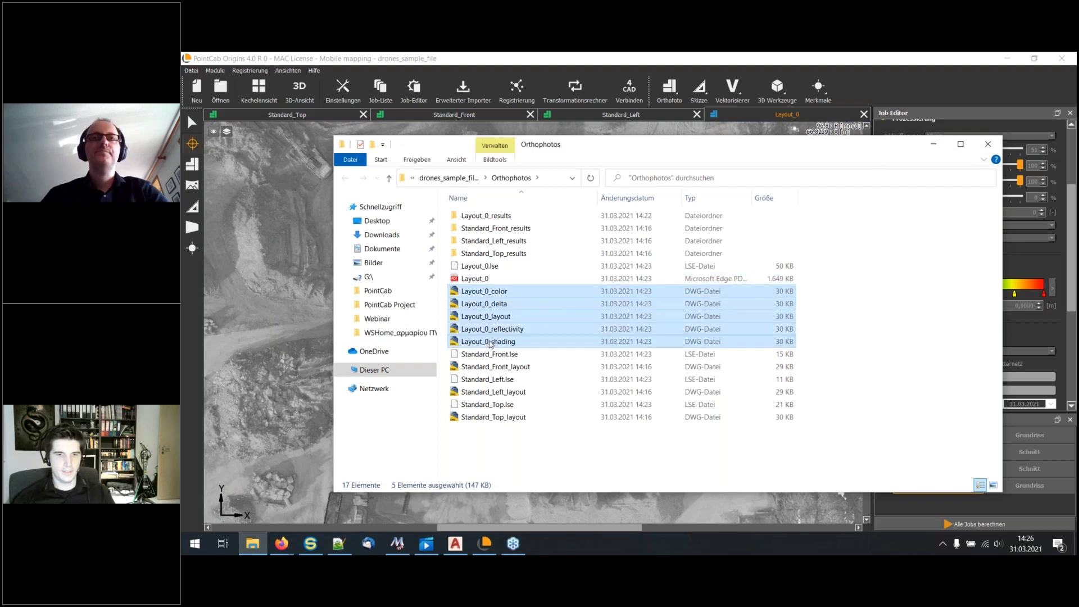
{"action": "left_click", "coordinate": [497, 295]}
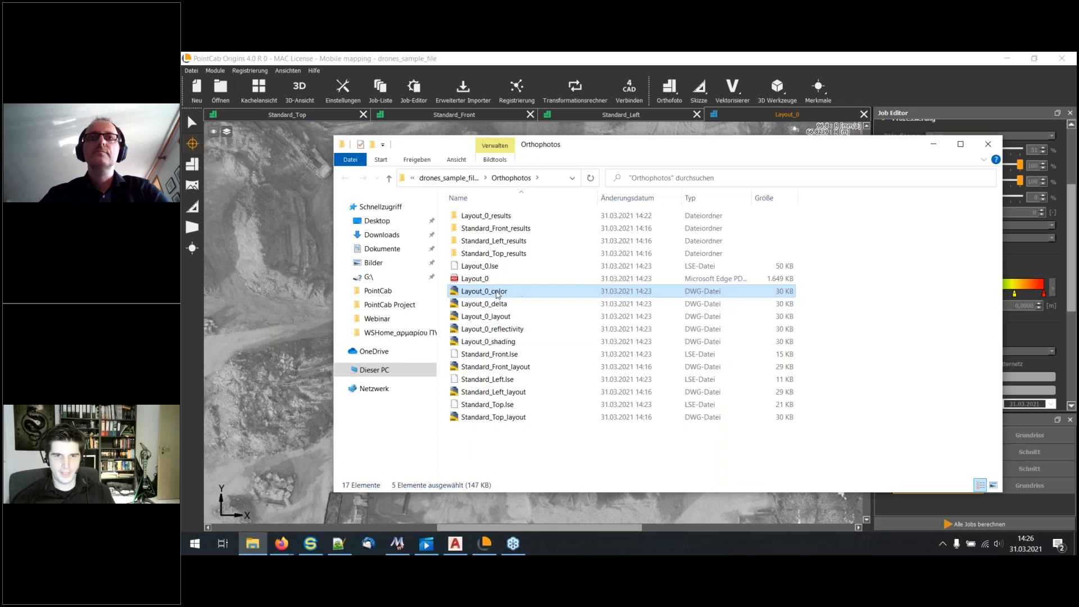
{"action": "left_click", "coordinate": [499, 304]}
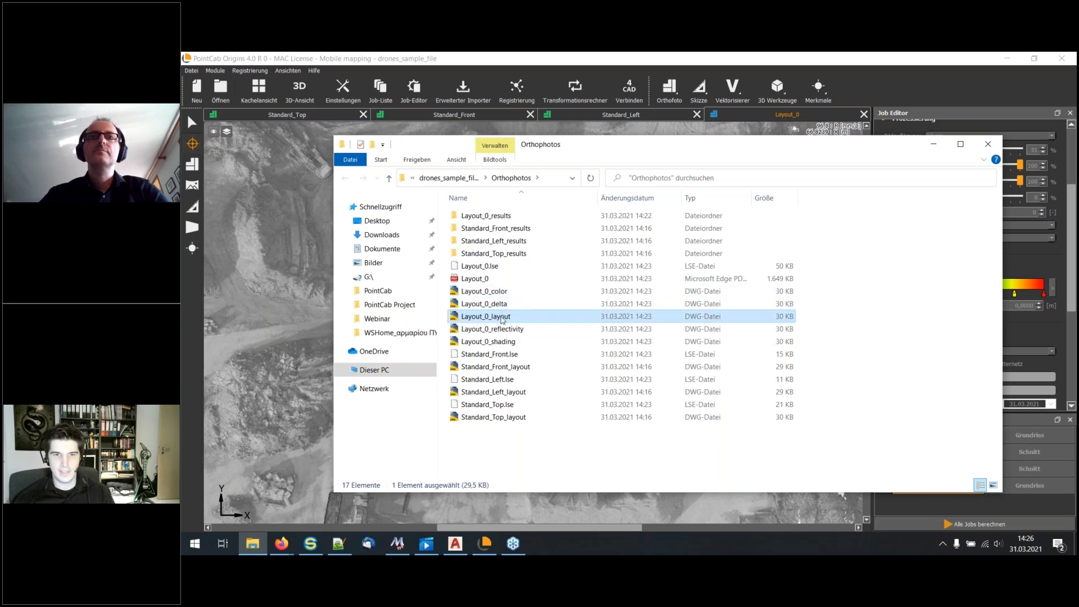
{"action": "mouse_move", "coordinate": [485, 315]}
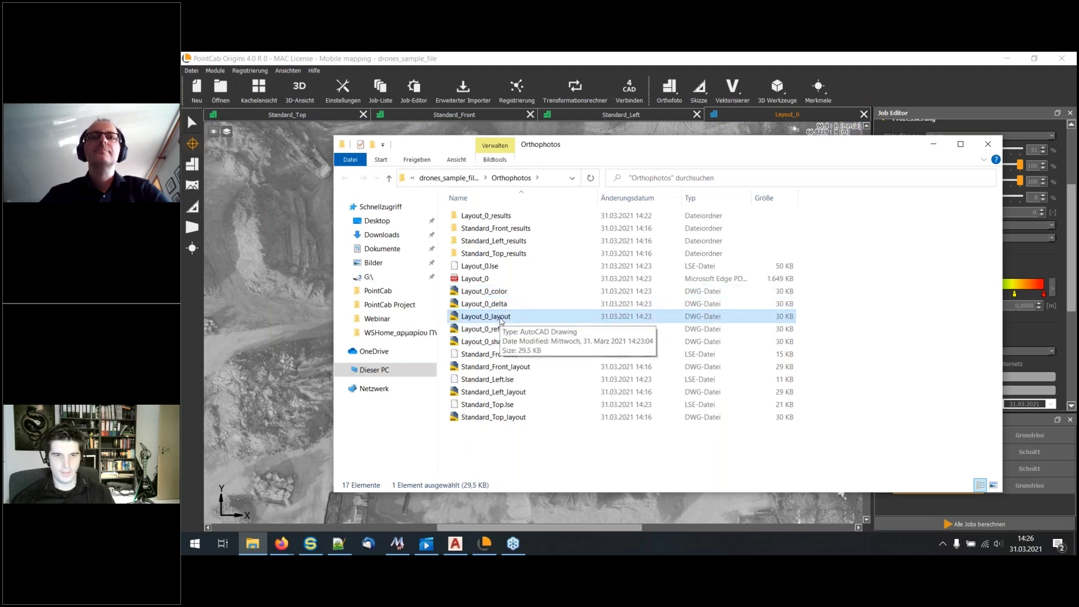
{"action": "left_click", "coordinate": [502, 330]}
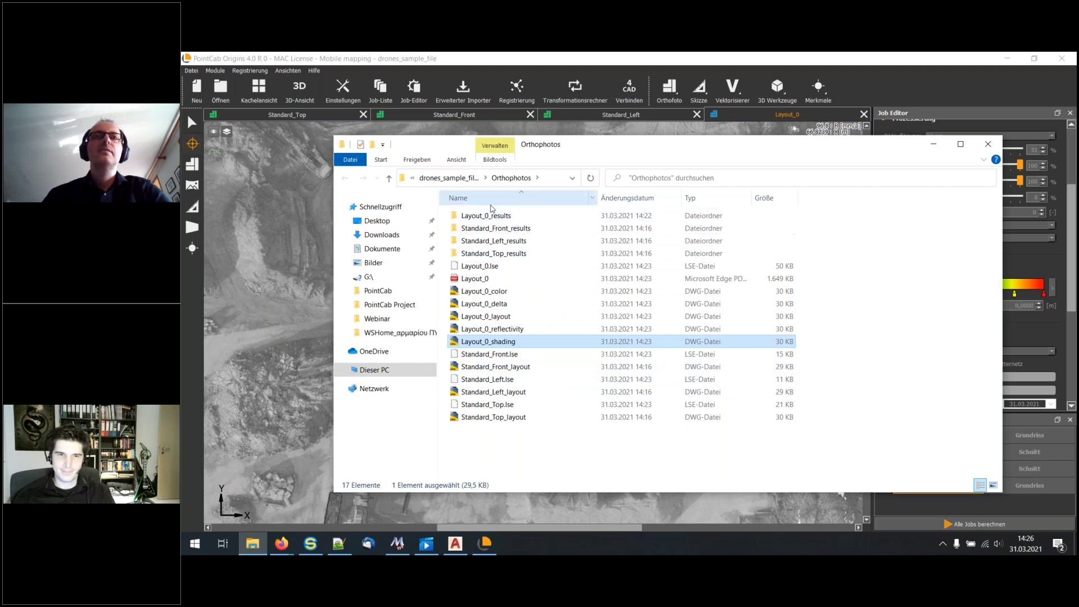
{"action": "double_click", "coordinate": [496, 217]}
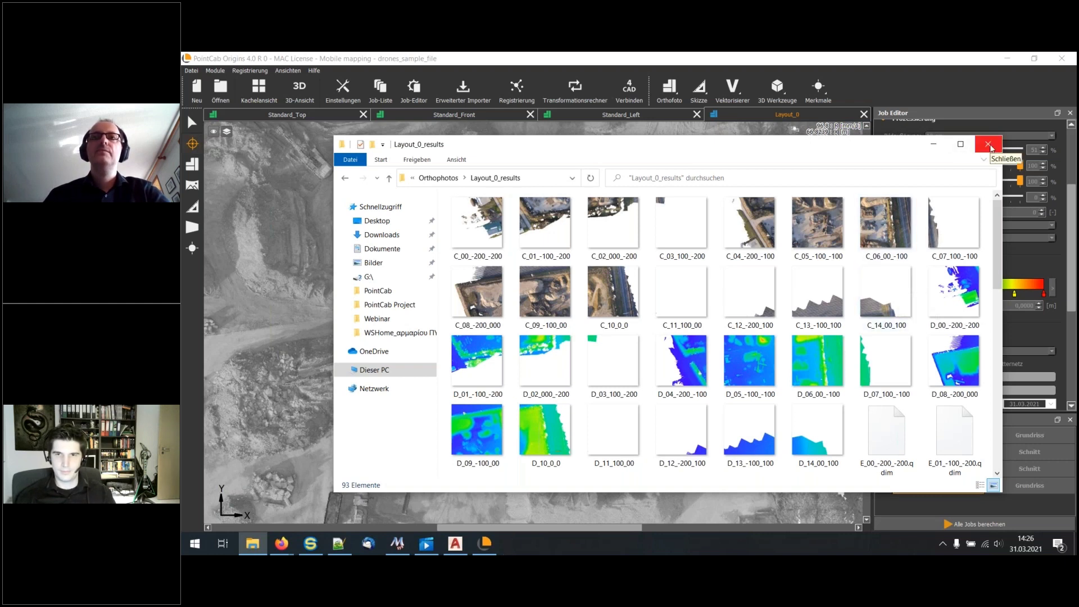
{"action": "left_click", "coordinate": [989, 146]}
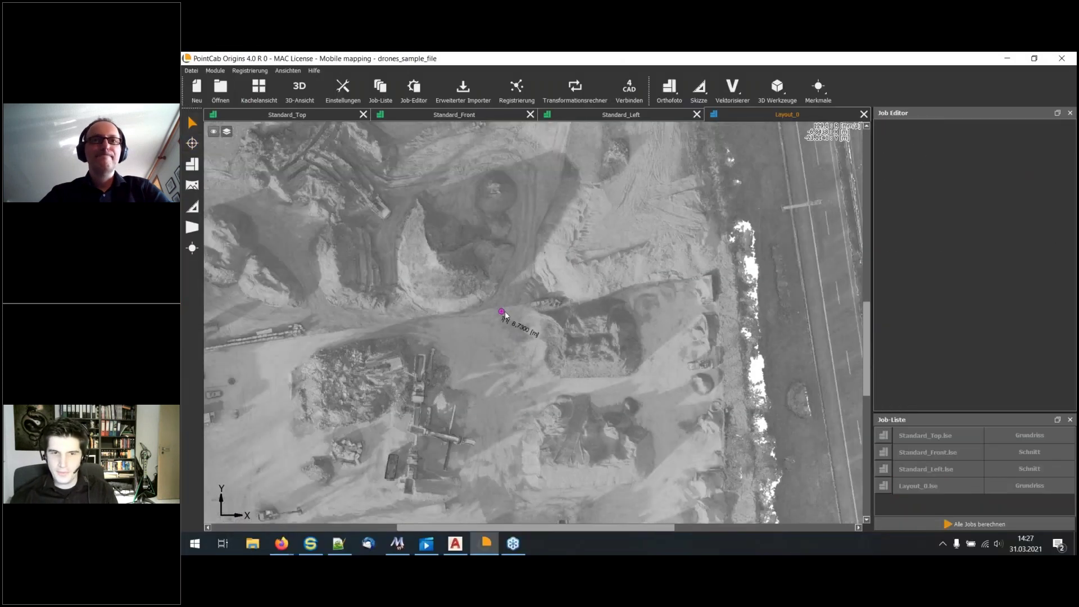
Delete the 3D point measurement, turning off future delete prompts, and zoom out to the whole site
{"action": "right_click", "coordinate": [504, 311]}
{"action": "left_click", "coordinate": [528, 329]}
{"action": "left_click", "coordinate": [528, 321]}
{"action": "left_click", "coordinate": [711, 321]}
{"action": "scroll", "coordinate": [475, 296], "scroll_direction": "down", "scroll_amount": 3}
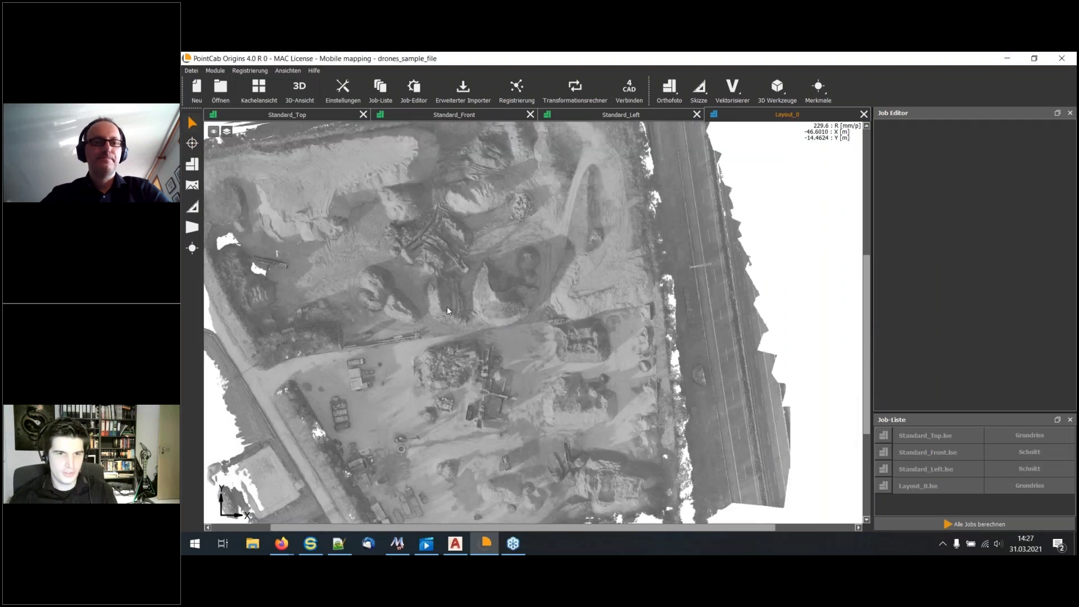
{"action": "scroll", "coordinate": [445, 306], "scroll_direction": "down", "scroll_amount": 2}
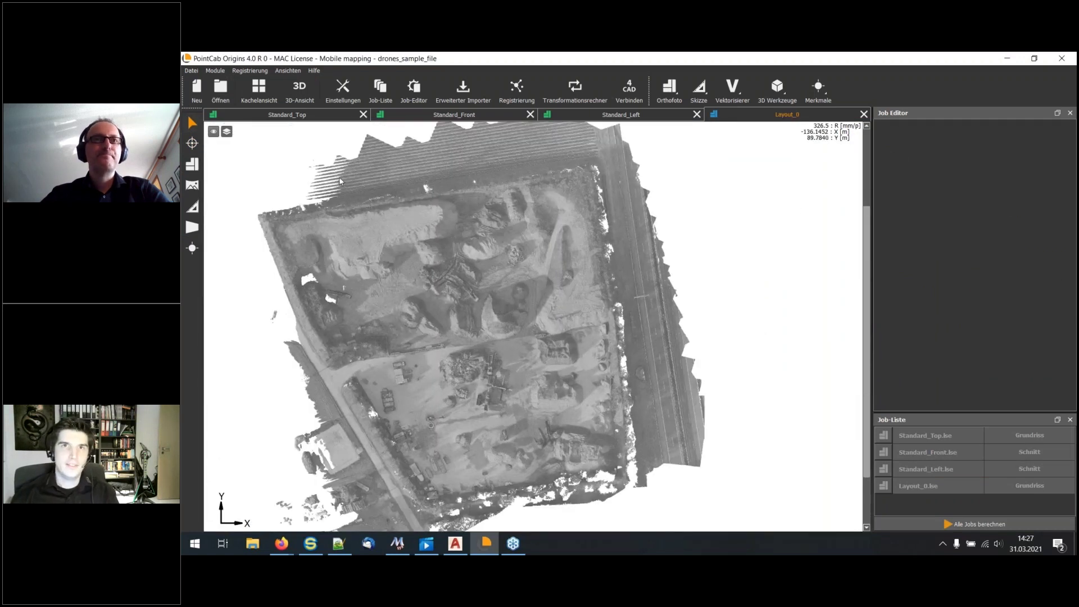
In the Tastaturkürzel settings, try recording F6 as the Punktwolken Export shortcut
{"action": "left_click", "coordinate": [343, 87]}
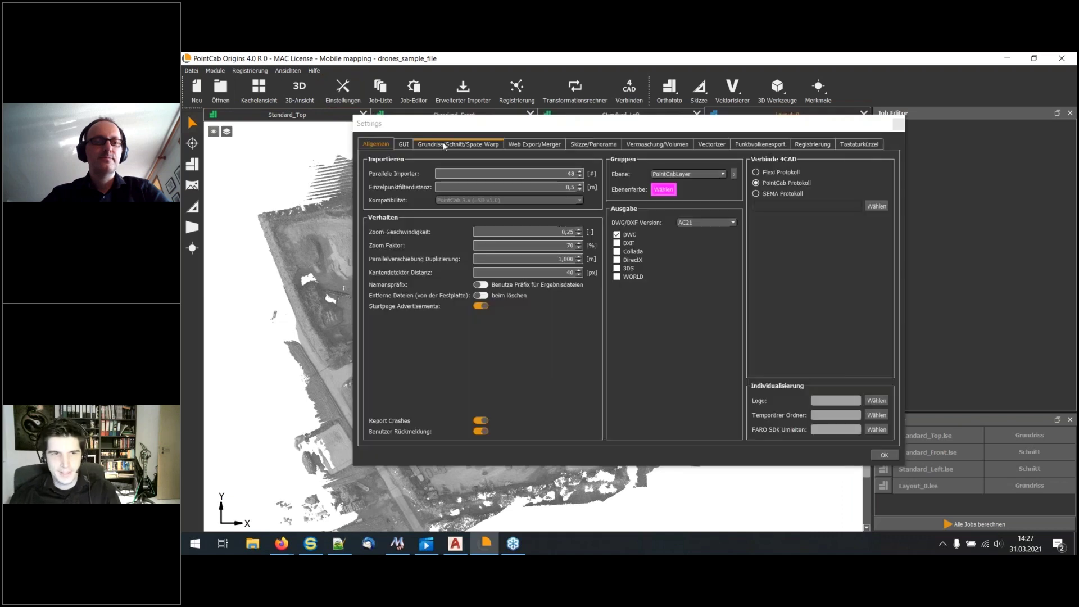
{"action": "left_click", "coordinate": [858, 144]}
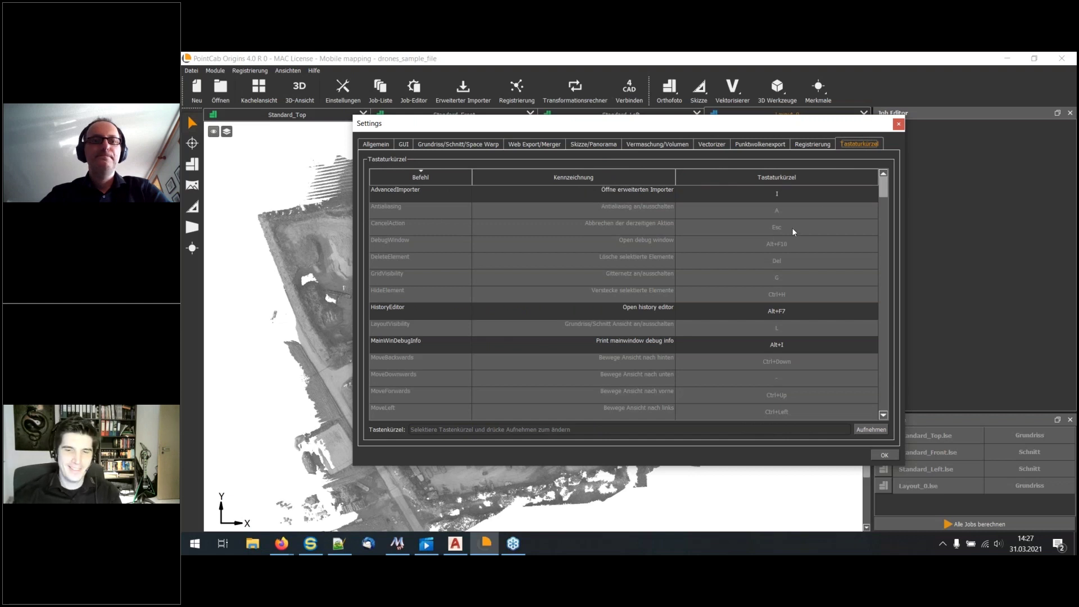
{"action": "scroll", "coordinate": [765, 259], "scroll_direction": "down", "scroll_amount": 1}
{"action": "left_click", "coordinate": [765, 260]}
{"action": "scroll", "coordinate": [762, 261], "scroll_direction": "down", "scroll_amount": 3}
{"action": "scroll", "coordinate": [762, 261], "scroll_direction": "down", "scroll_amount": 2}
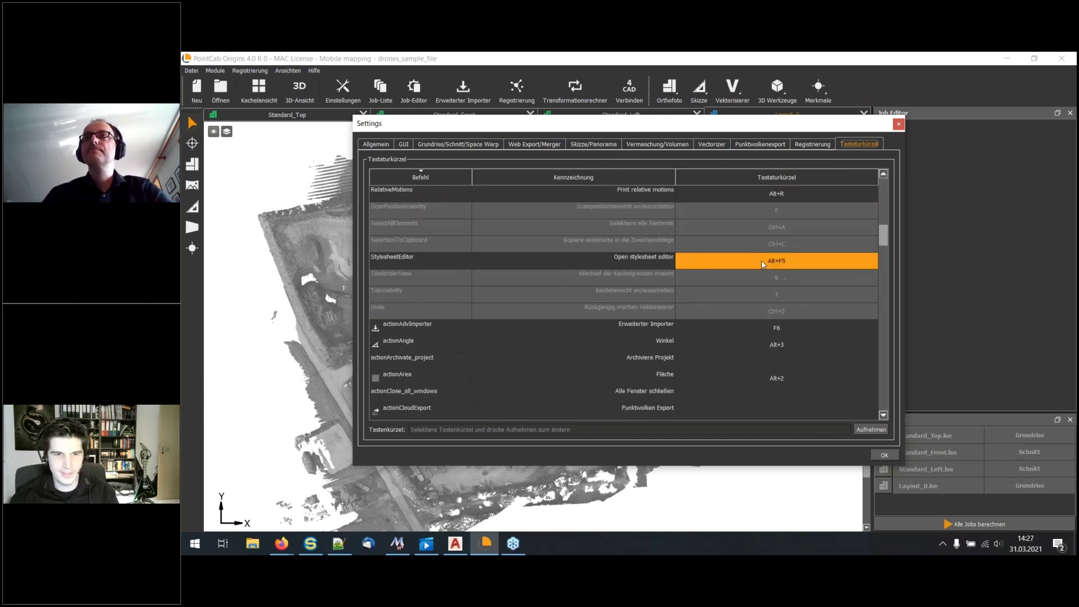
{"action": "scroll", "coordinate": [611, 293], "scroll_direction": "down", "scroll_amount": 1}
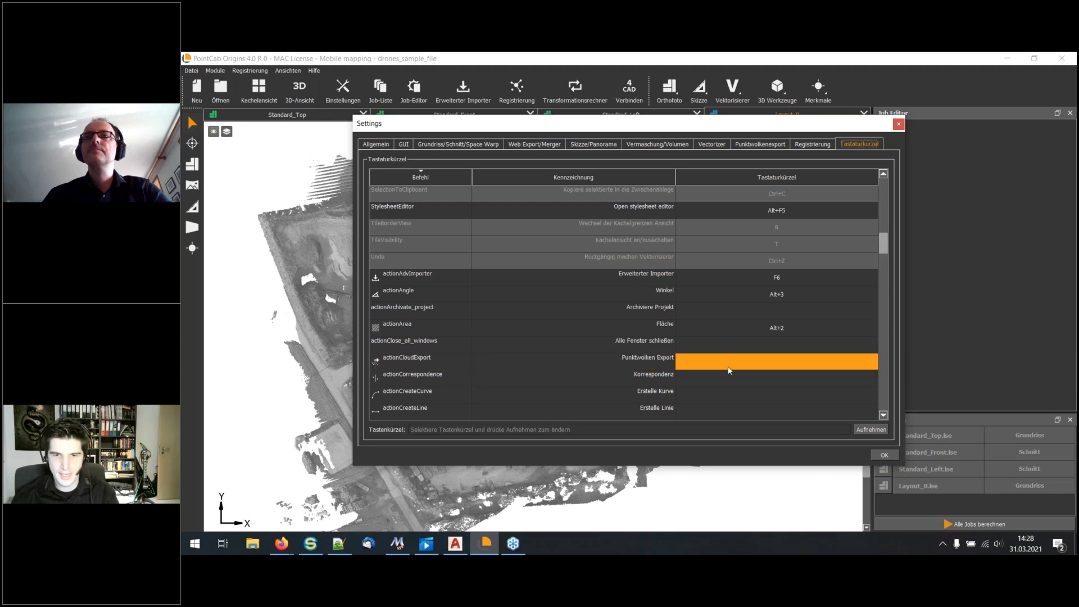
{"action": "left_click", "coordinate": [706, 367]}
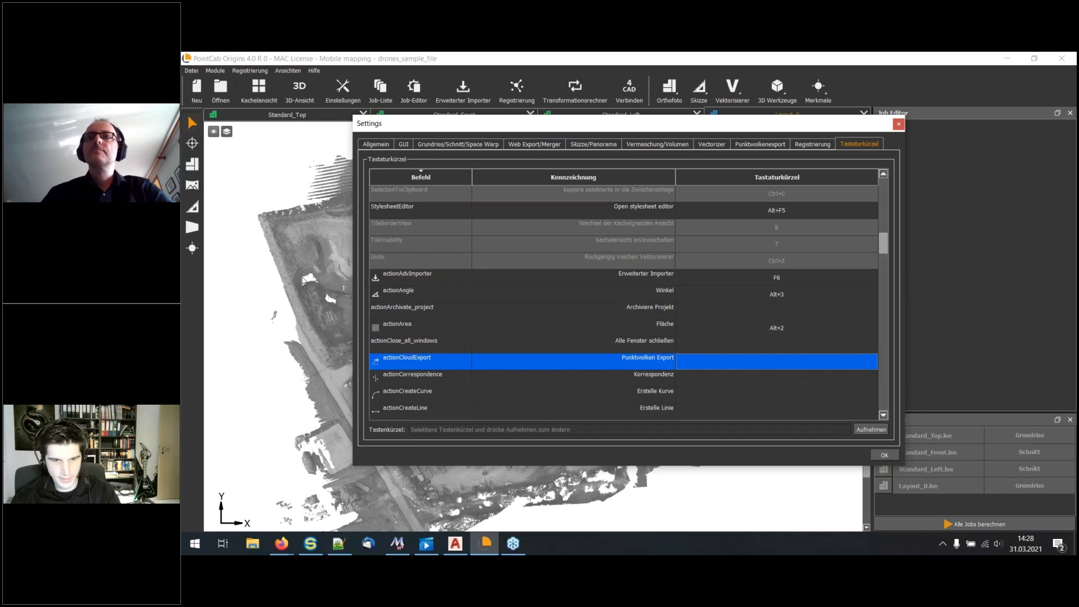
{"action": "left_click", "coordinate": [307, 241]}
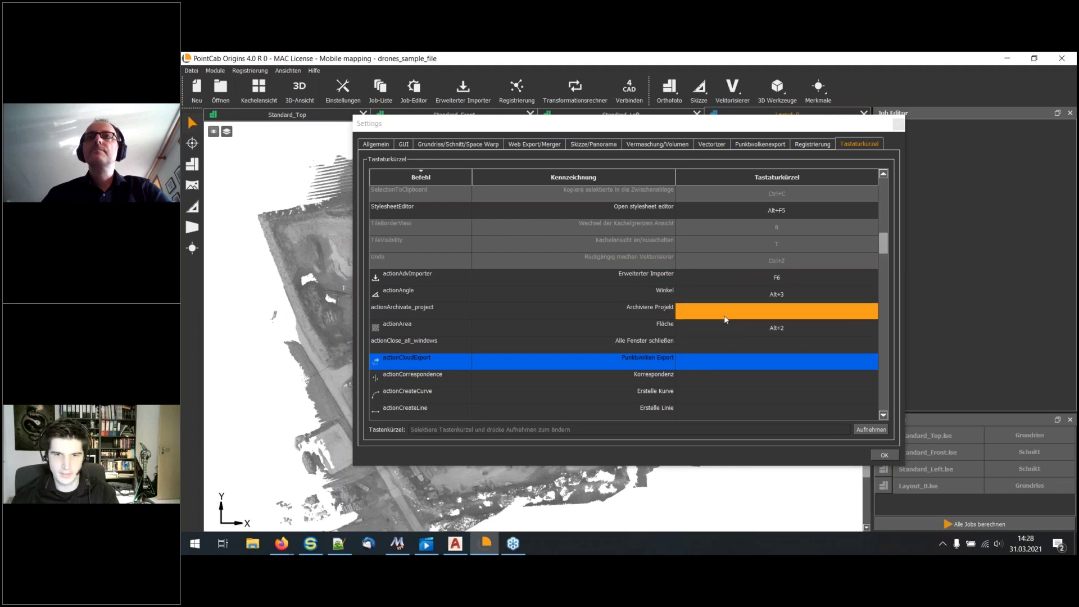
{"action": "left_click", "coordinate": [773, 364]}
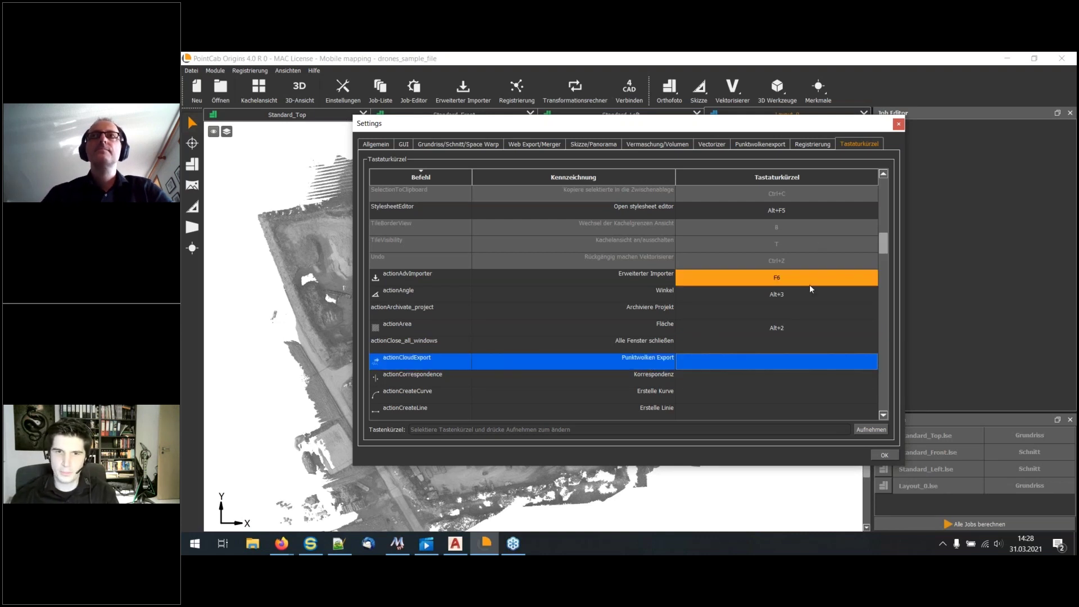
{"action": "left_click", "coordinate": [871, 430]}
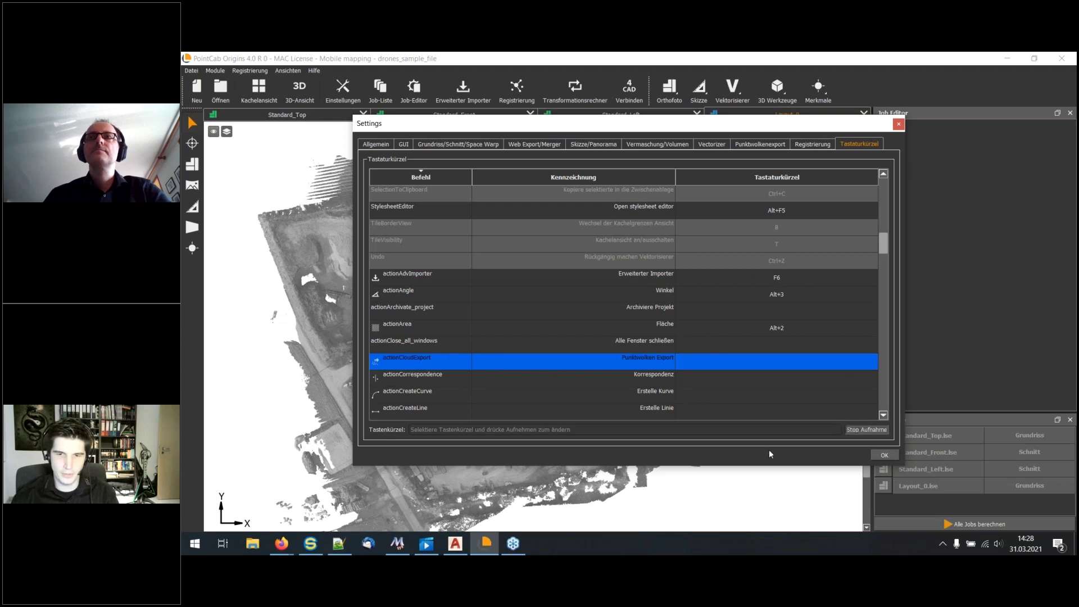
{"action": "key", "text": "F6"}
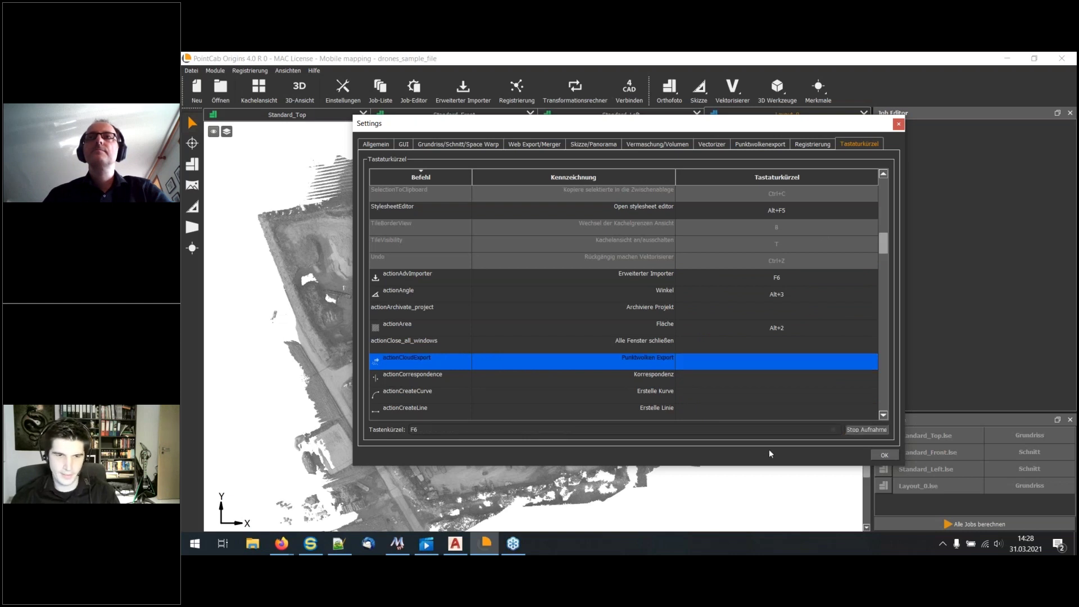
{"action": "left_click", "coordinate": [866, 430]}
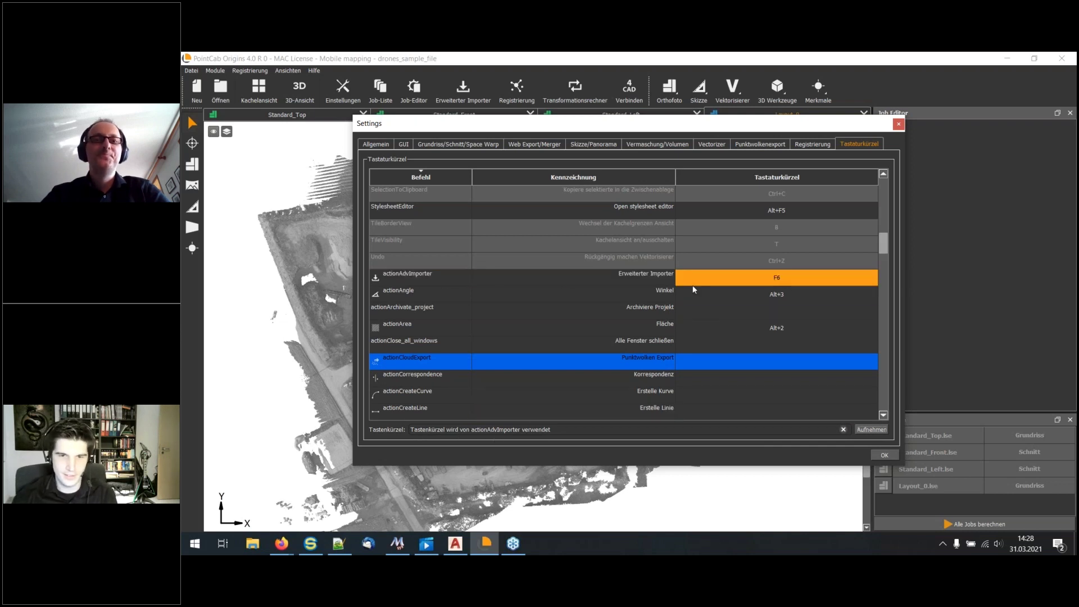
Clear F6 from Erweiterter Importer, assign it to Punktwolken Export and save the settings
{"action": "left_click", "coordinate": [745, 281]}
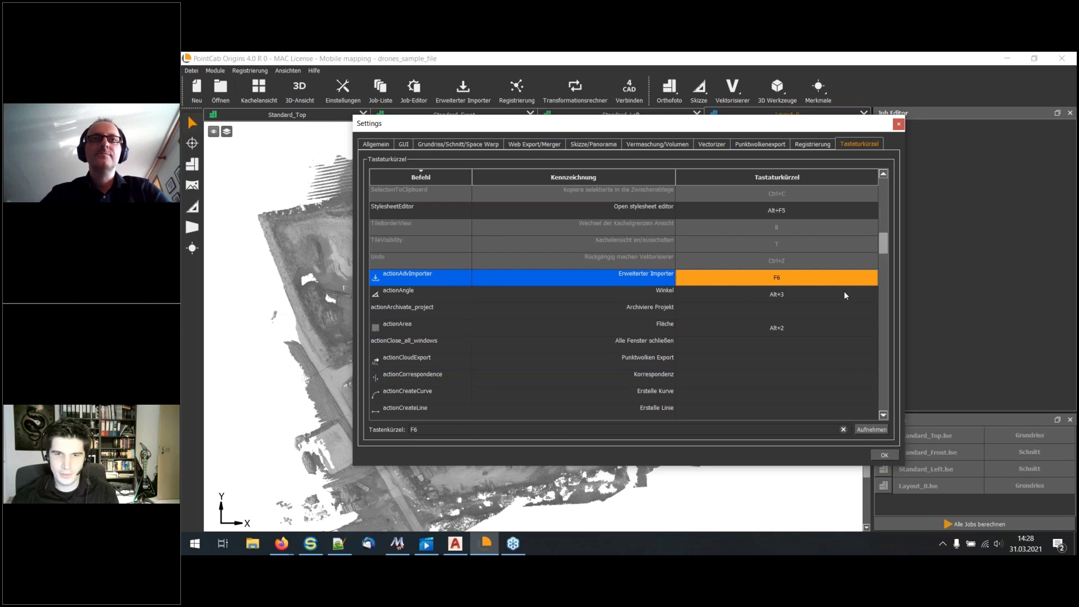
{"action": "left_click", "coordinate": [843, 430]}
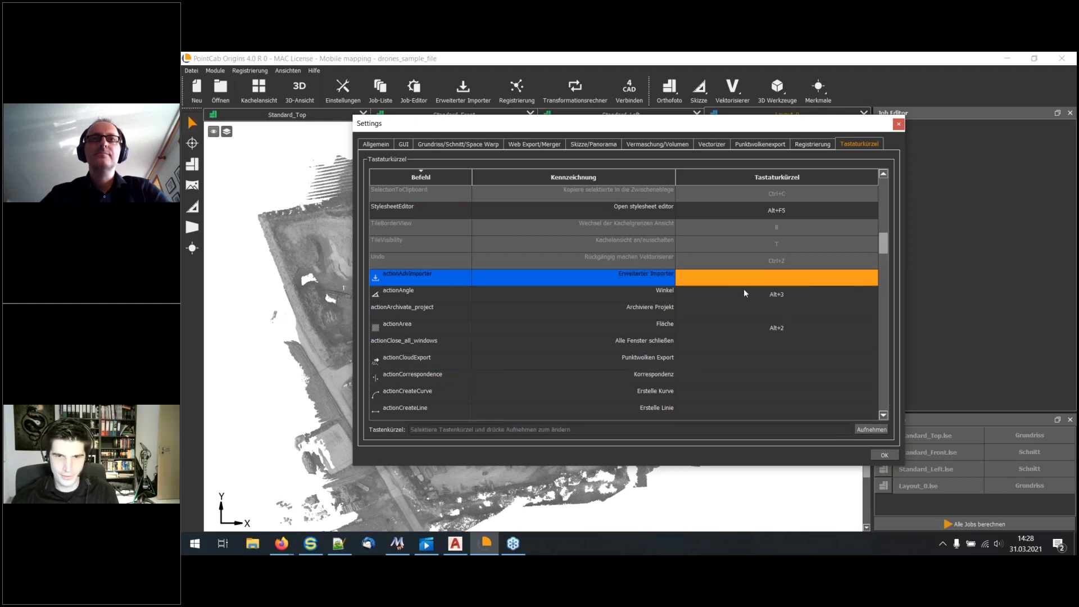
{"action": "left_click", "coordinate": [421, 362]}
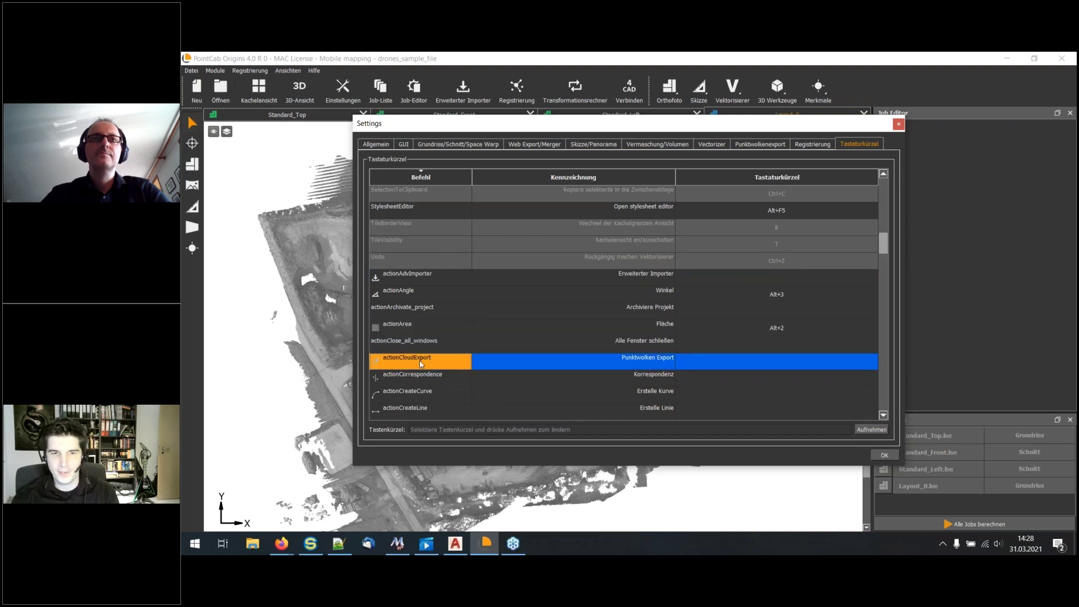
{"action": "left_click", "coordinate": [883, 431]}
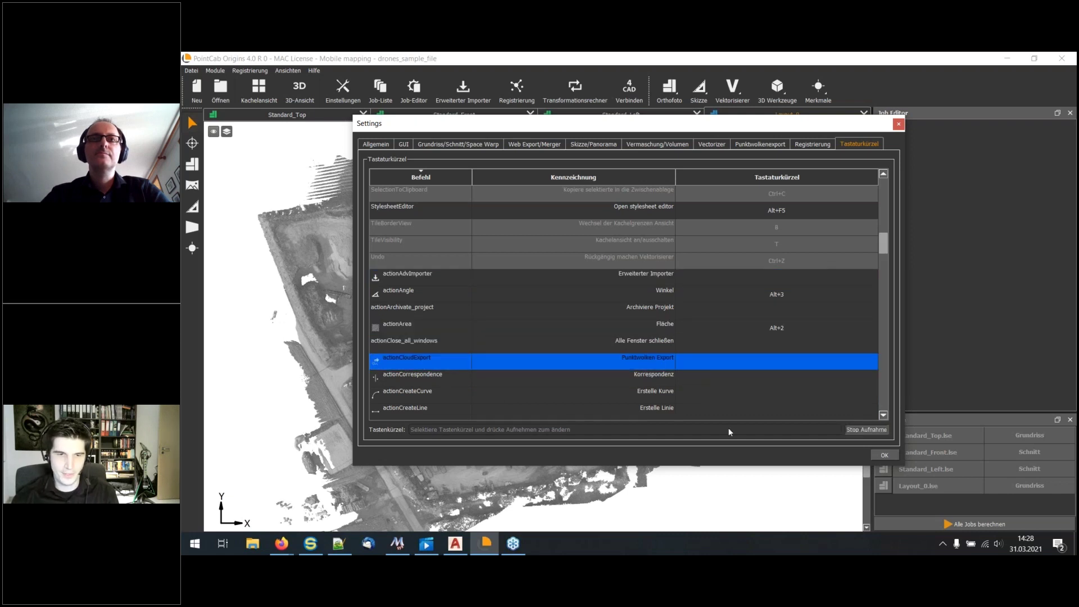
{"action": "key", "text": "F6"}
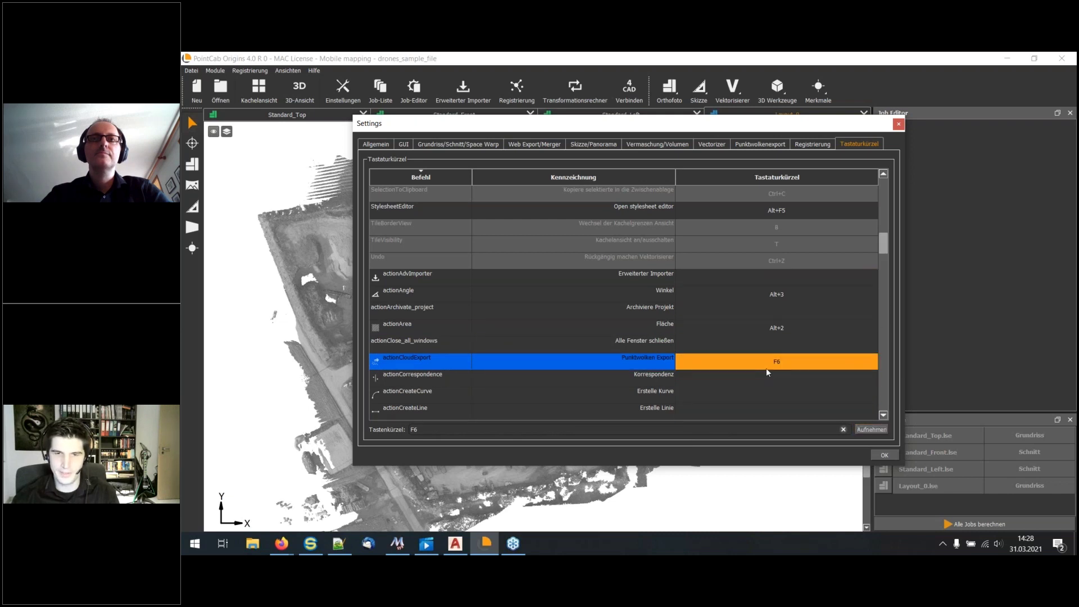
{"action": "left_click", "coordinate": [885, 455]}
{"action": "scroll", "coordinate": [449, 332], "scroll_direction": "down", "scroll_amount": 1}
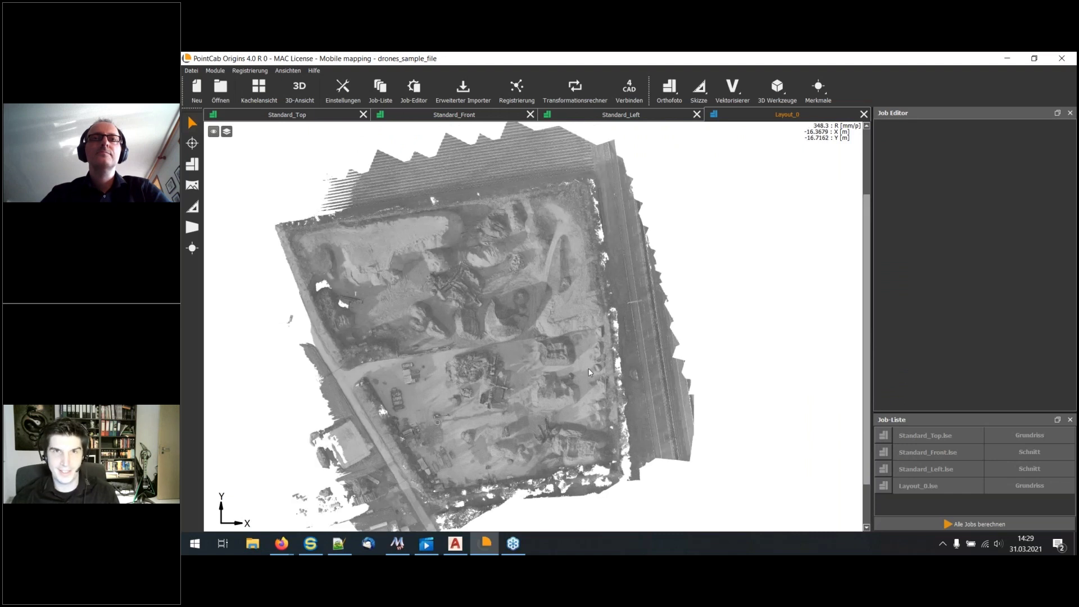
Use the M shortcut to outline a polygonal Cloud_0.rcp export area over the middle of the site
{"action": "key", "text": "m"}
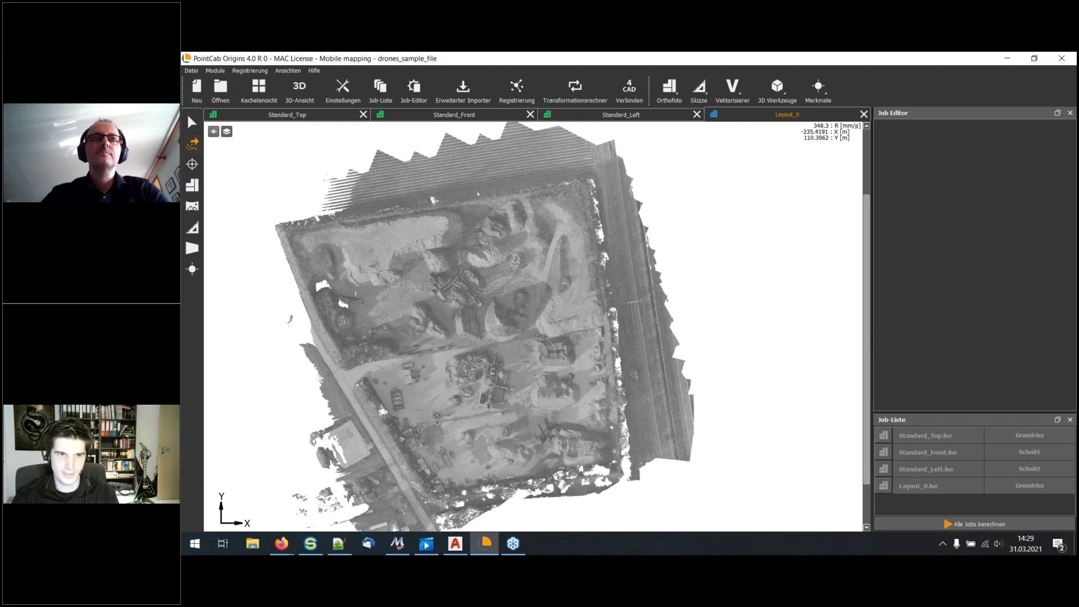
{"action": "left_click", "coordinate": [193, 125]}
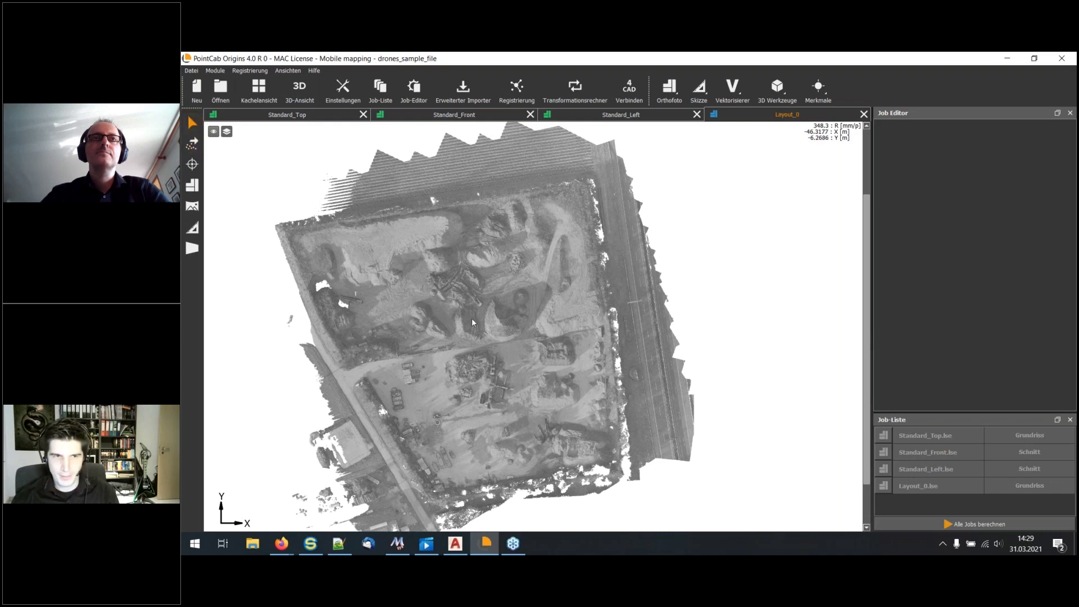
{"action": "key", "text": "m"}
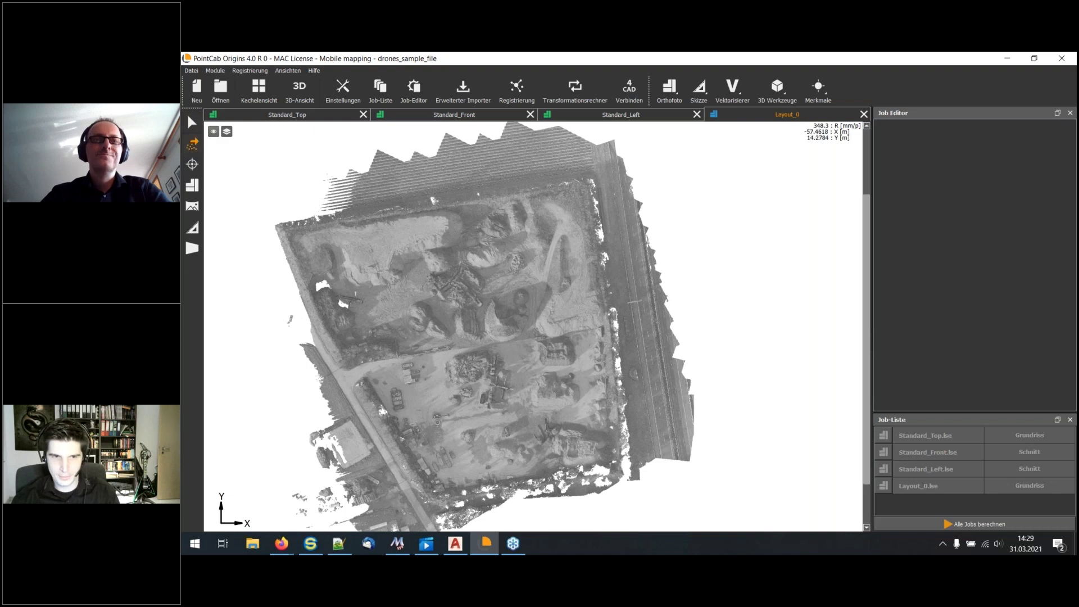
{"action": "left_click", "coordinate": [456, 291]}
{"action": "left_click", "coordinate": [409, 349]}
{"action": "left_click", "coordinate": [517, 380]}
{"action": "left_click", "coordinate": [536, 356]}
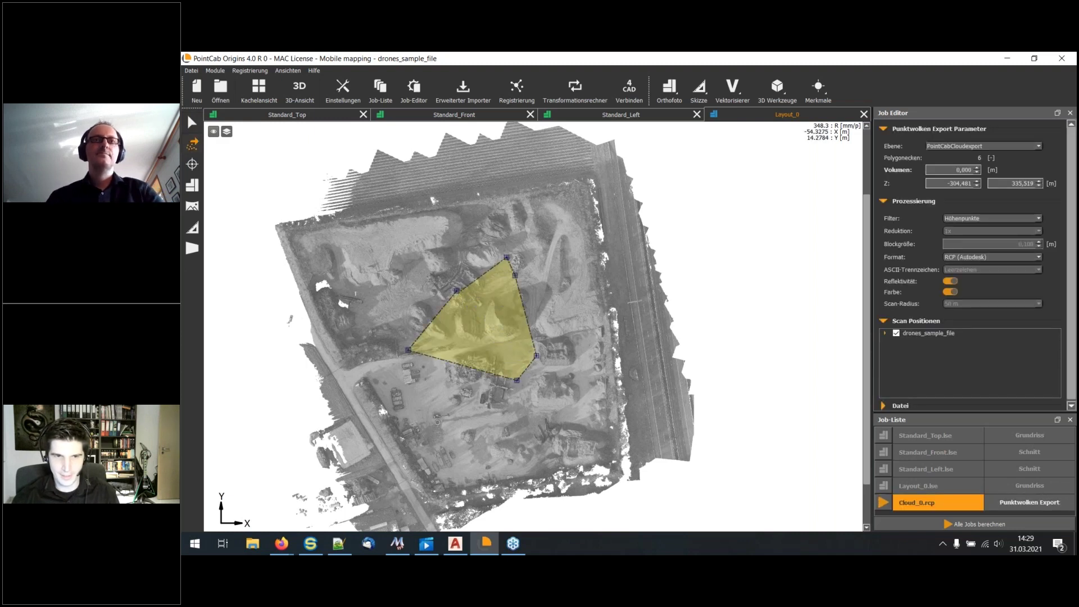
{"action": "double_click", "coordinate": [507, 258]}
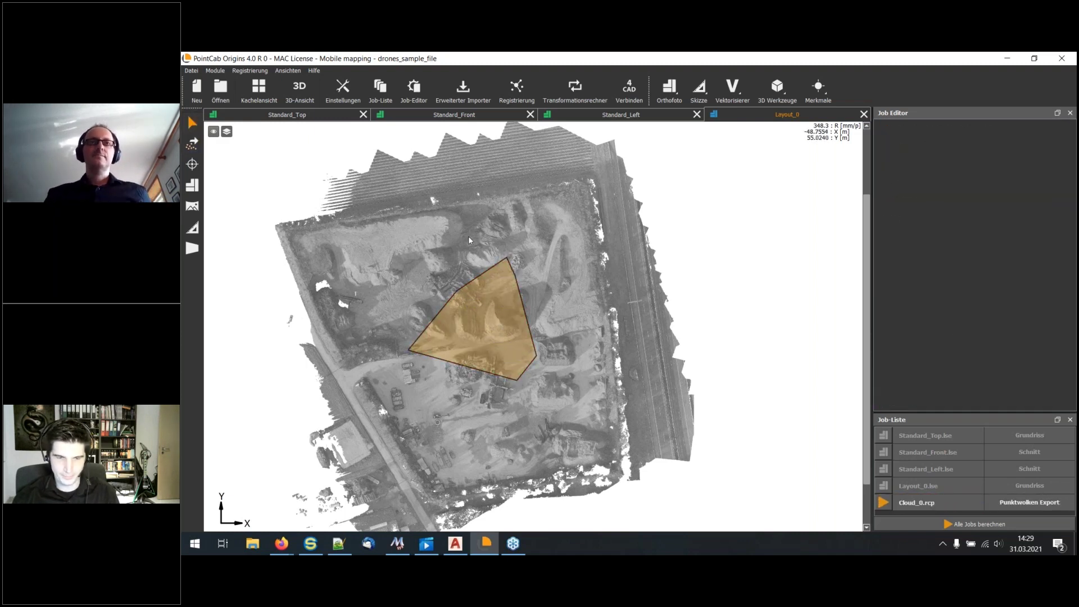
{"action": "key", "text": "m"}
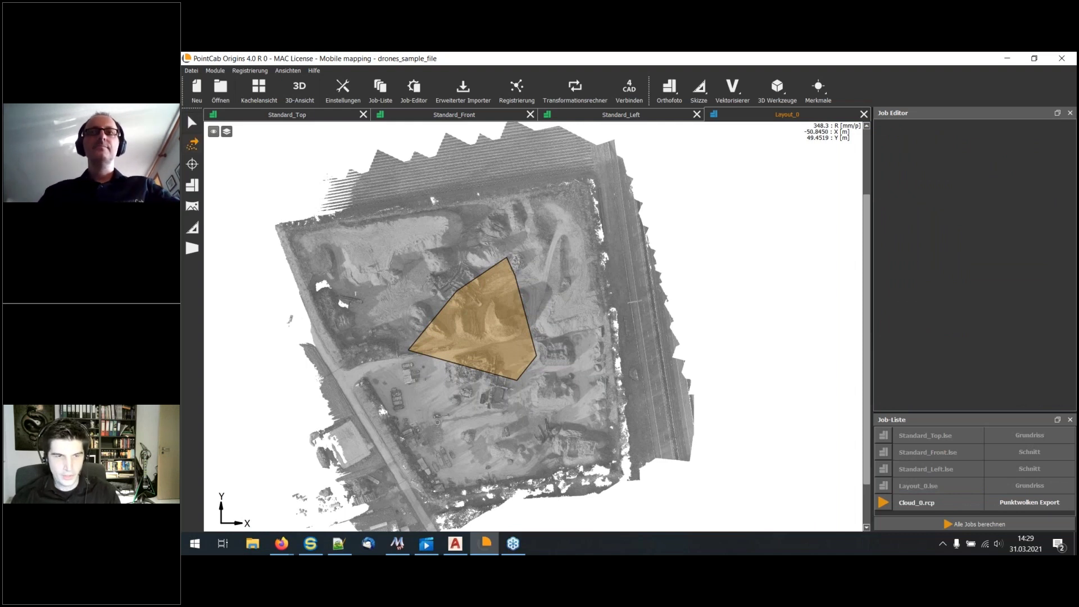
{"action": "key", "text": "ctrl+comma"}
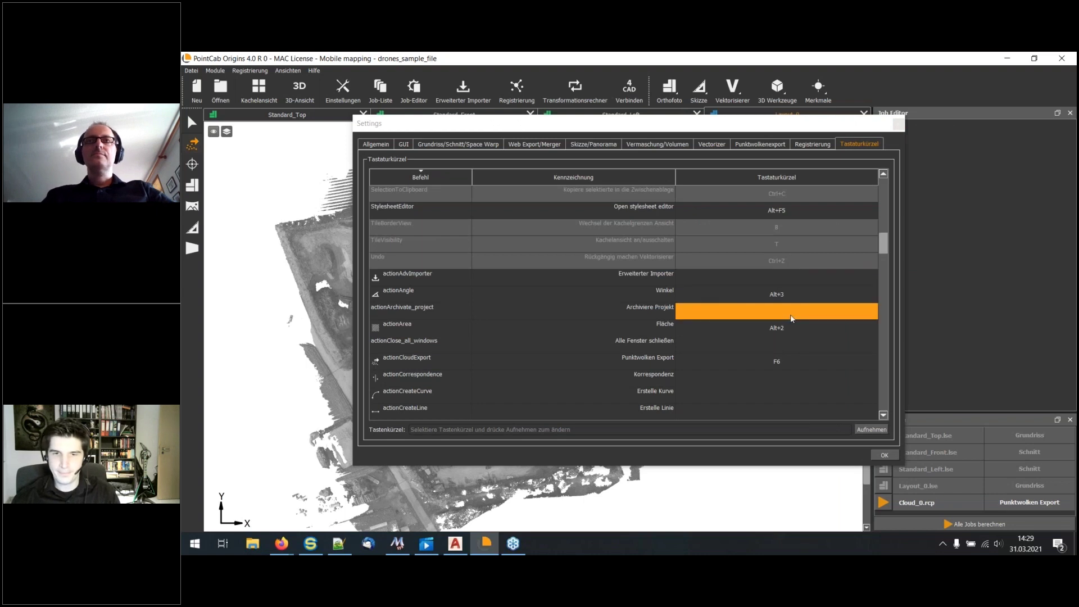
Scroll through the shortcut table to check that Punktwolken Export is paired with F6
{"action": "scroll", "coordinate": [781, 303], "scroll_direction": "up", "scroll_amount": 1}
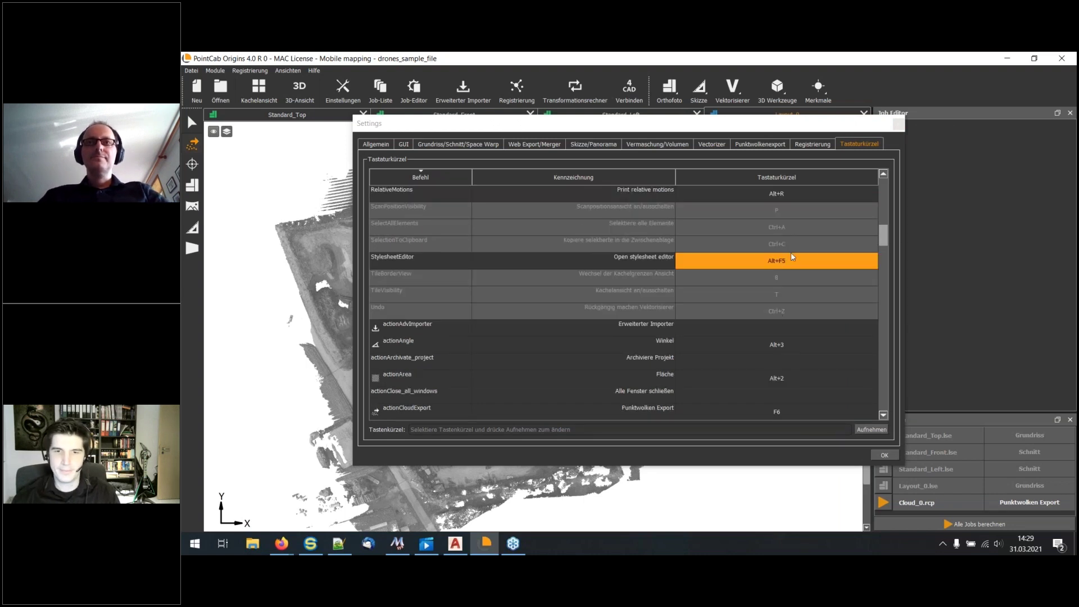
{"action": "left_click", "coordinate": [791, 211]}
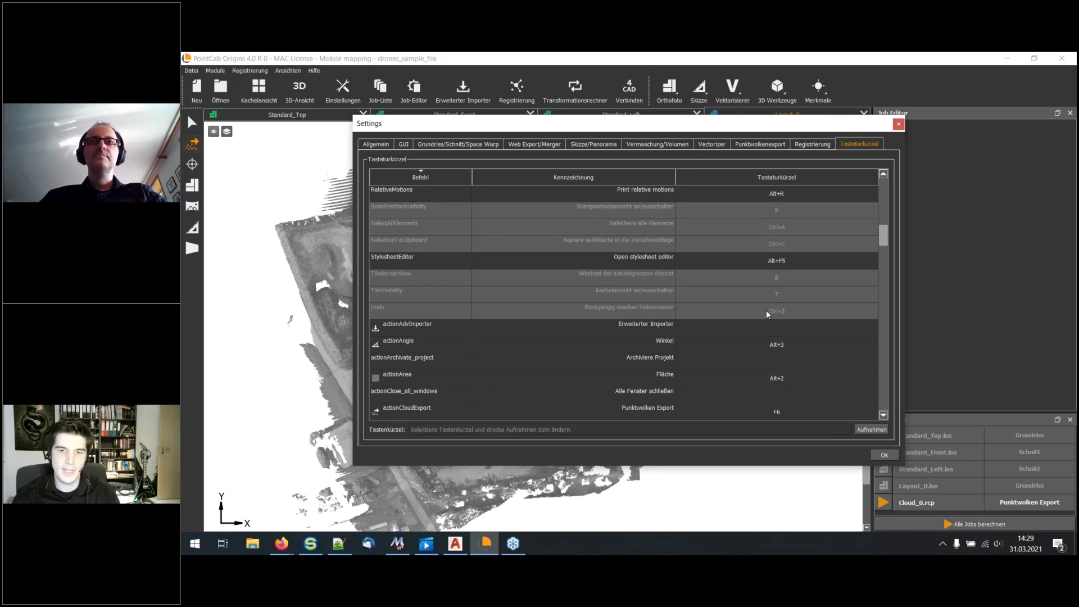
{"action": "scroll", "coordinate": [756, 354], "scroll_direction": "down", "scroll_amount": 10}
{"action": "scroll", "coordinate": [751, 342], "scroll_direction": "down", "scroll_amount": 4}
{"action": "scroll", "coordinate": [752, 336], "scroll_direction": "down", "scroll_amount": 2}
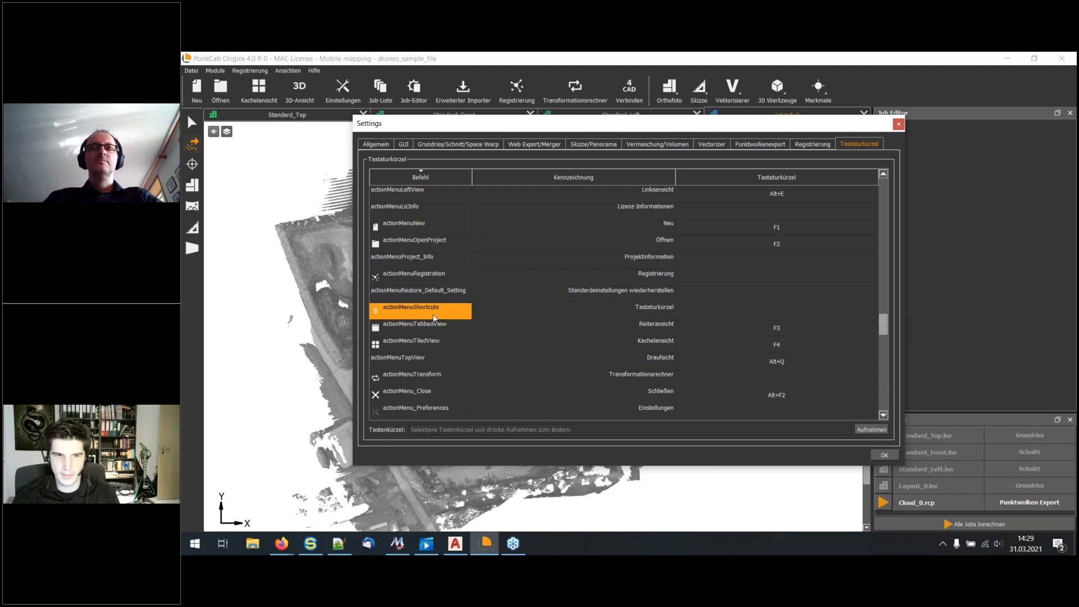
{"action": "scroll", "coordinate": [374, 315], "scroll_direction": "up", "scroll_amount": 4}
{"action": "scroll", "coordinate": [374, 326], "scroll_direction": "up", "scroll_amount": 4}
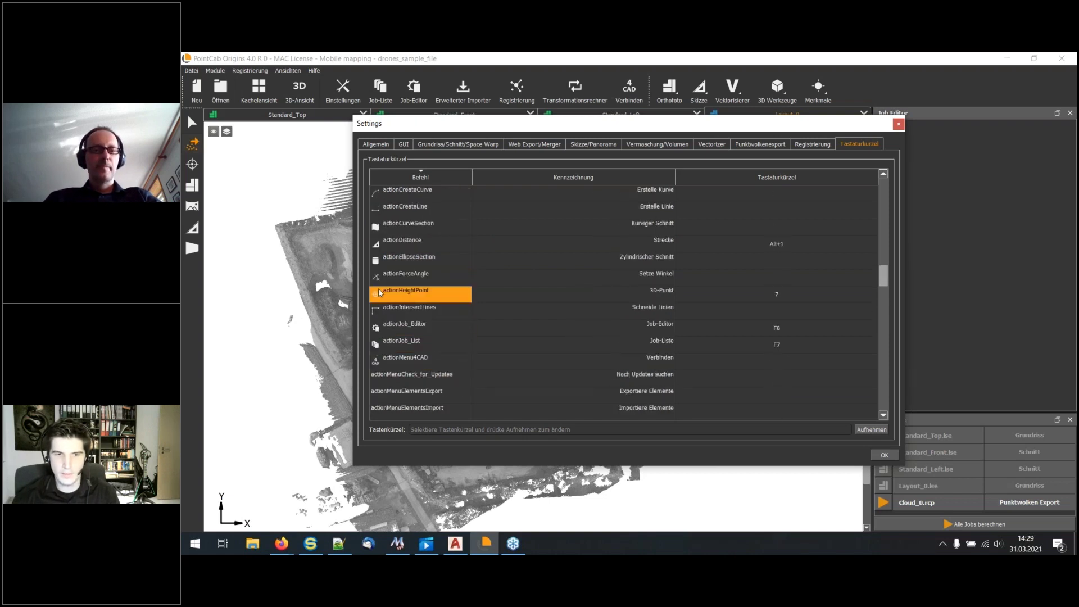
{"action": "scroll", "coordinate": [374, 245], "scroll_direction": "up", "scroll_amount": 1}
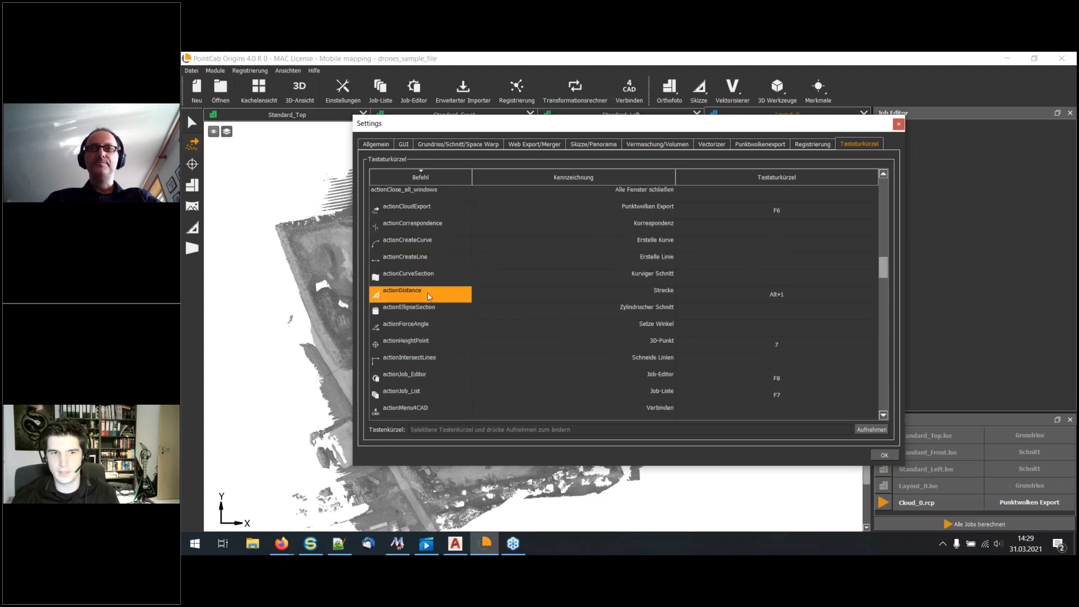
Close the settings and delete the export polygon along with its Cloud_0.rcp job
{"action": "left_click", "coordinate": [884, 455]}
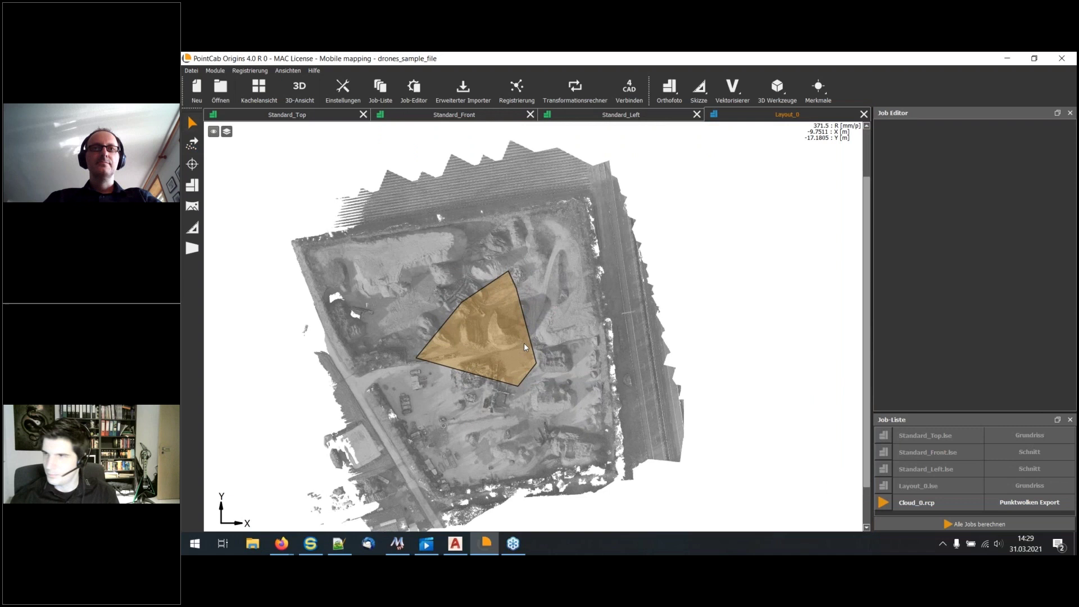
{"action": "scroll", "coordinate": [523, 346], "scroll_direction": "up", "scroll_amount": 1}
{"action": "right_click", "coordinate": [480, 335]}
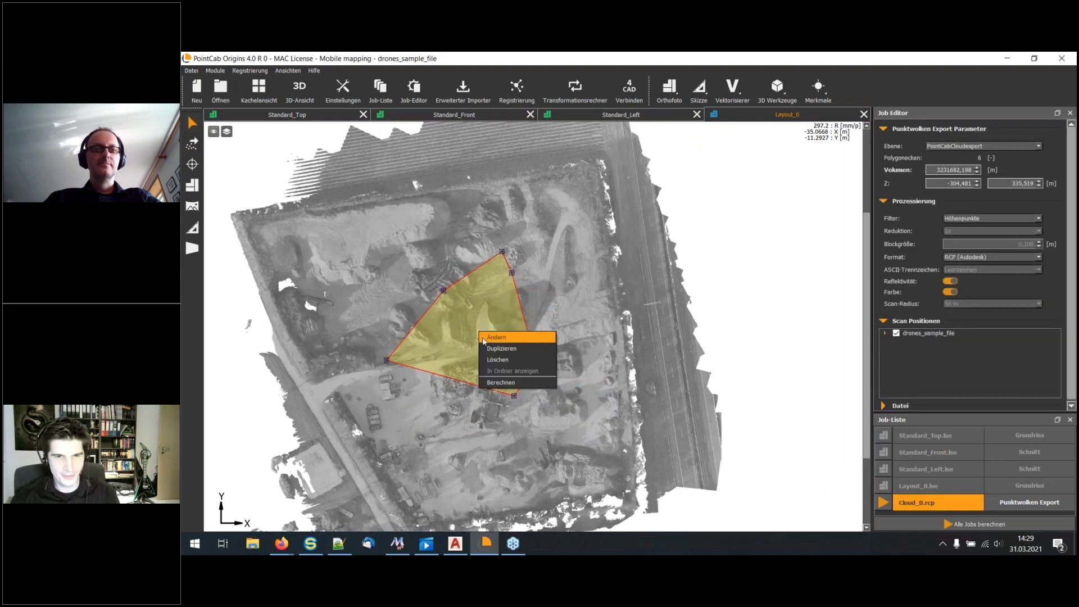
{"action": "left_click", "coordinate": [505, 360]}
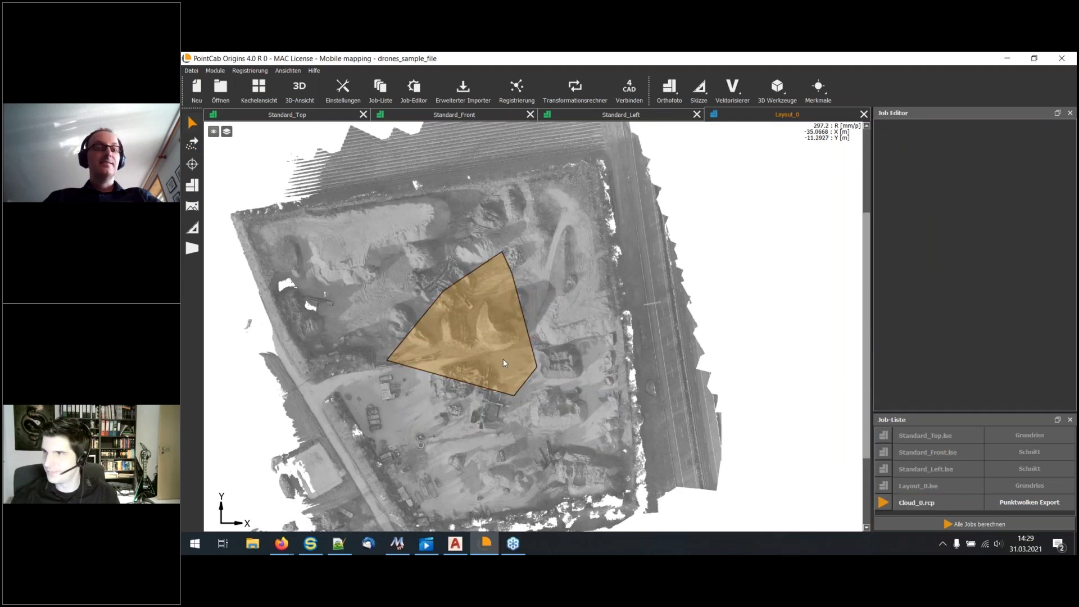
{"action": "scroll", "coordinate": [531, 345], "scroll_direction": "down", "scroll_amount": 1}
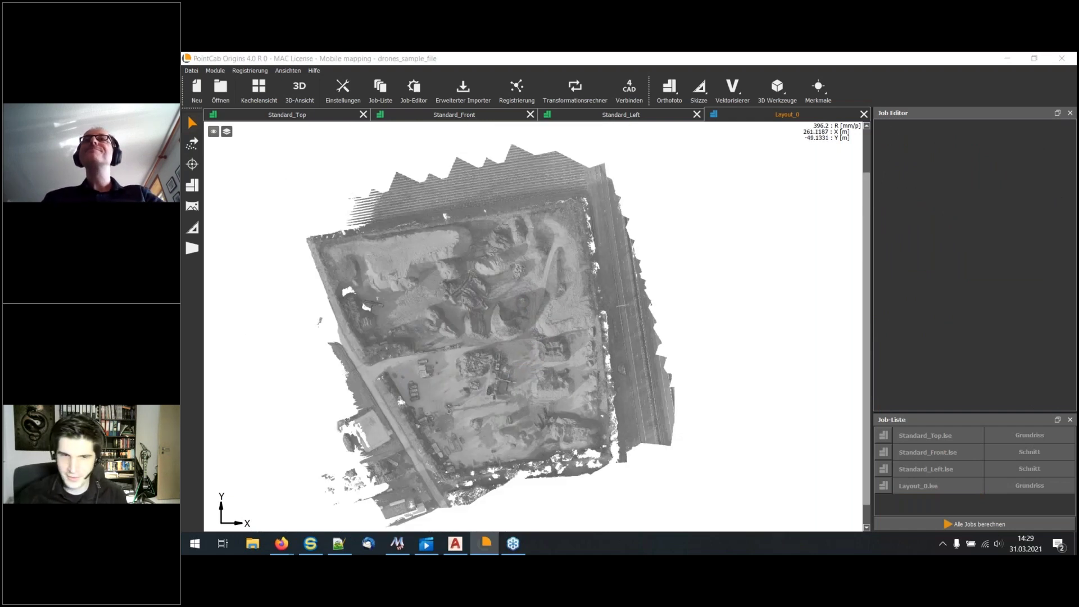
{"action": "key", "text": "Right"}
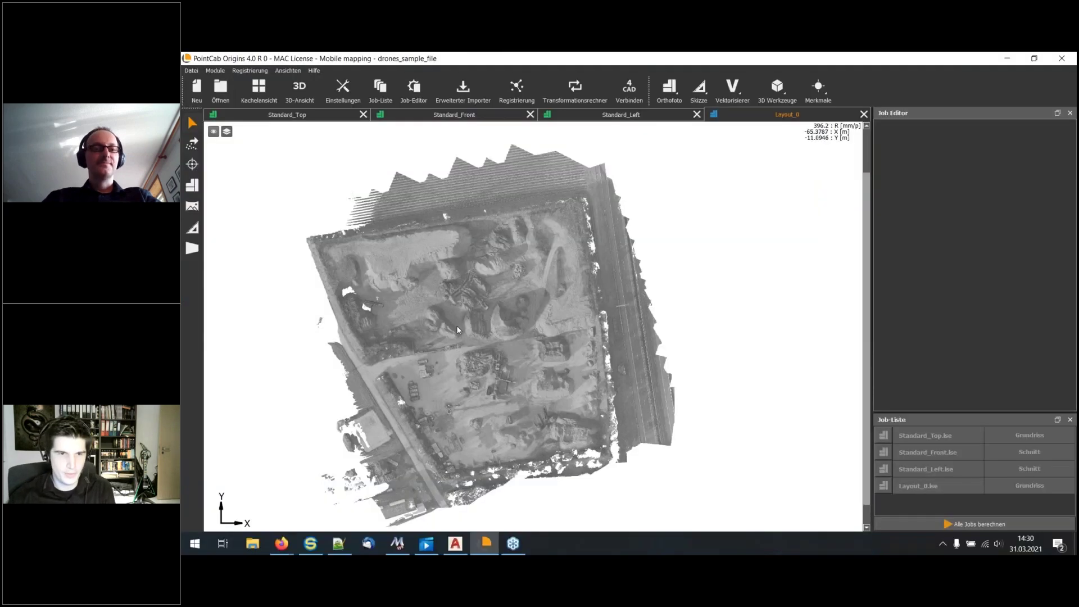
Open the Demo_Hause_3 house demo project
{"action": "left_click", "coordinate": [222, 91]}
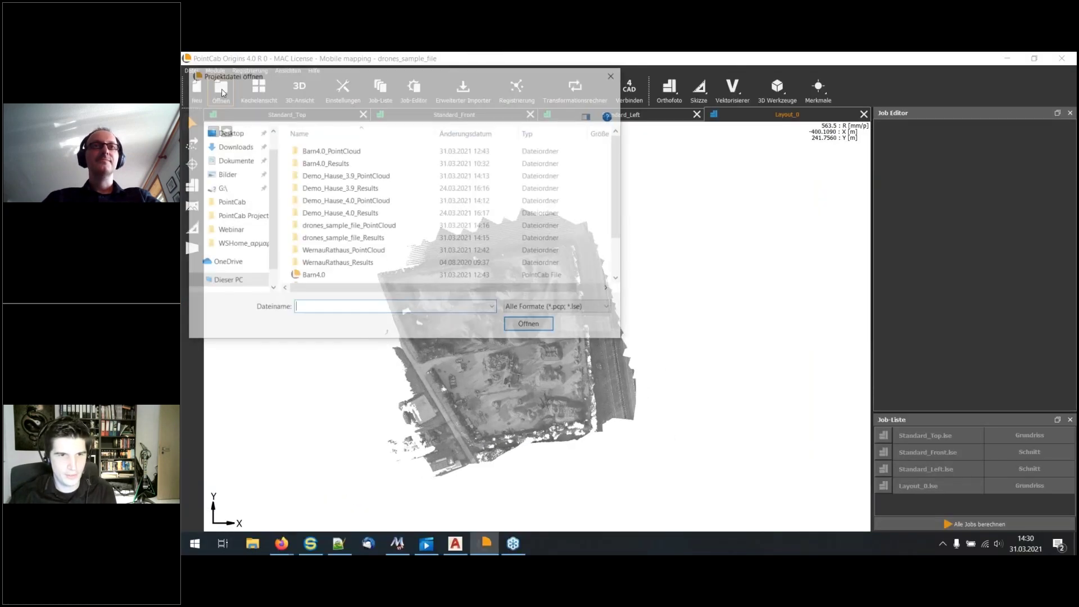
{"action": "scroll", "coordinate": [360, 256], "scroll_direction": "down", "scroll_amount": 2}
{"action": "left_click", "coordinate": [360, 256]}
{"action": "left_click", "coordinate": [531, 326]}
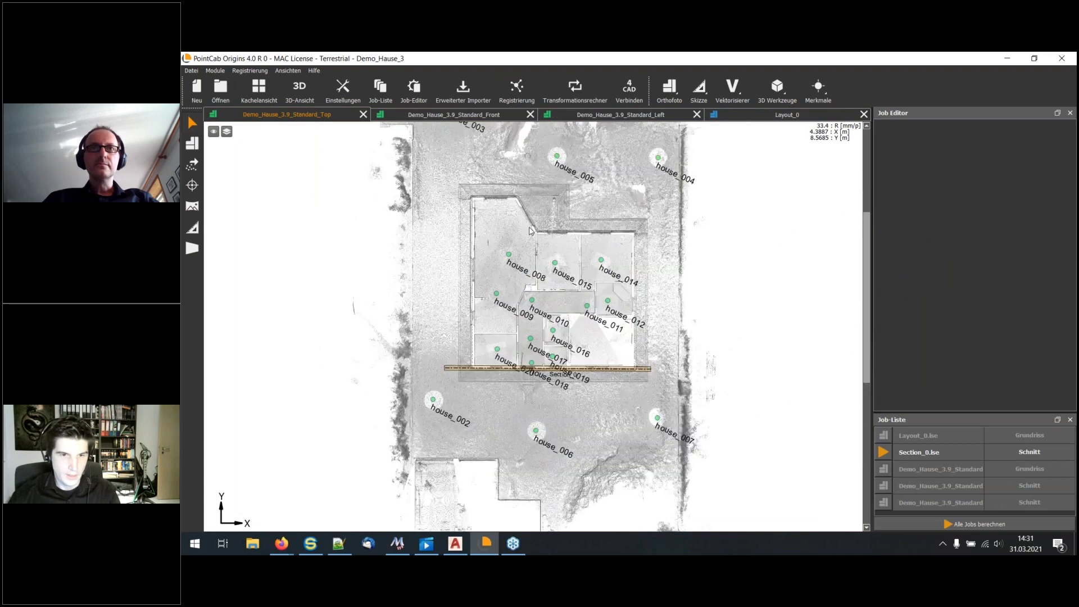
{"action": "scroll", "coordinate": [529, 230], "scroll_direction": "up", "scroll_amount": 1}
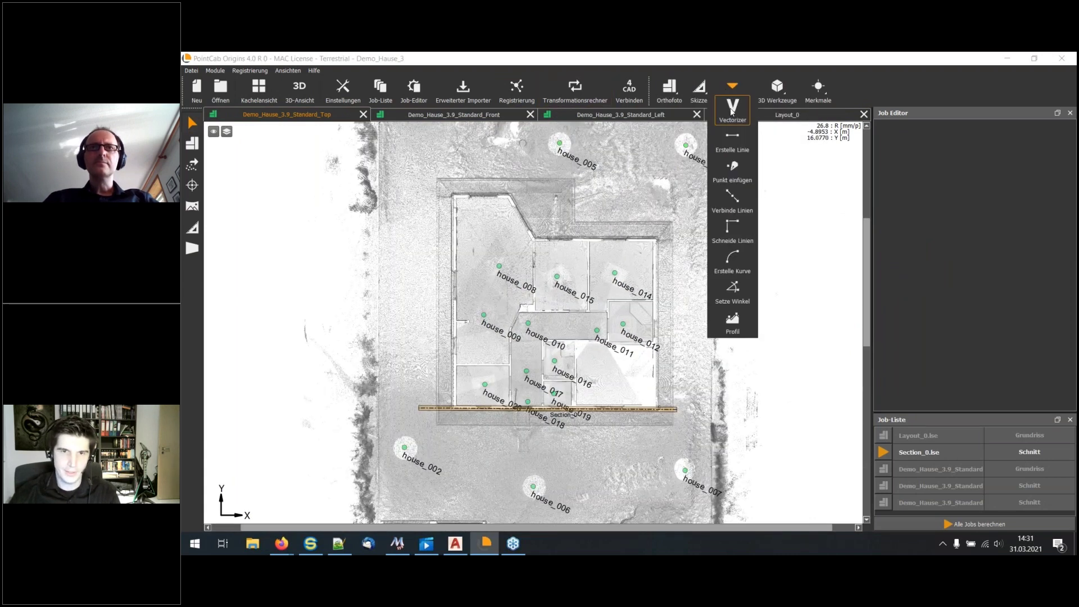
Frame the whole house with the Vectorizer, lower the threshold and compute Vectorize_0.dwg
{"action": "left_click", "coordinate": [732, 111]}
{"action": "mouse_move", "coordinate": [420, 159]}
{"action": "left_mouse_down"}
{"action": "mouse_move", "coordinate": [682, 429]}
{"action": "mouse_move", "coordinate": [670, 427]}
{"action": "left_mouse_up"}
{"action": "double_click", "coordinate": [501, 297]}
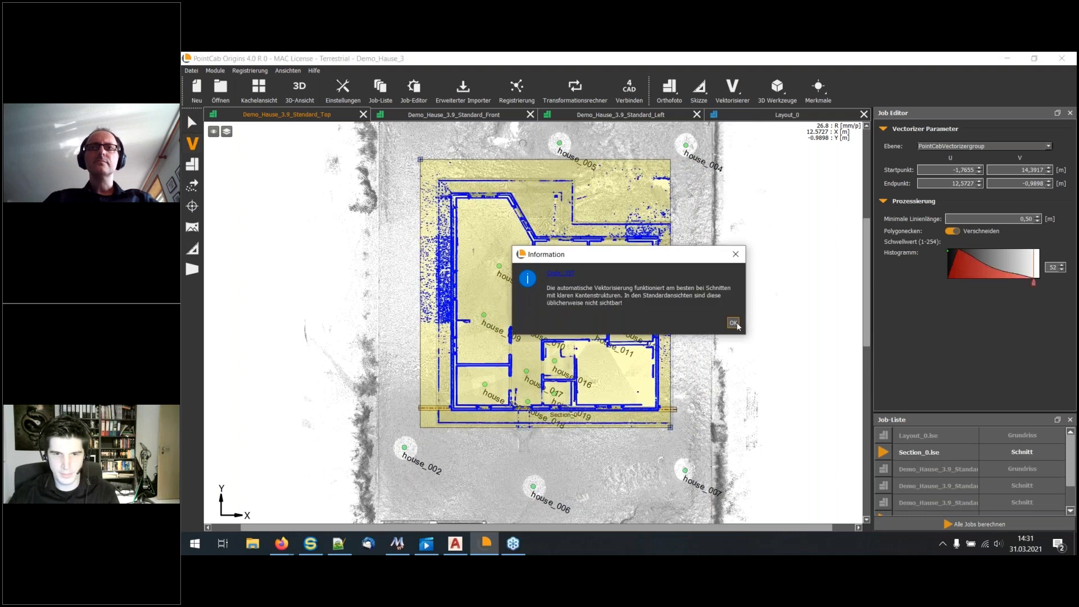
{"action": "left_click", "coordinate": [733, 324]}
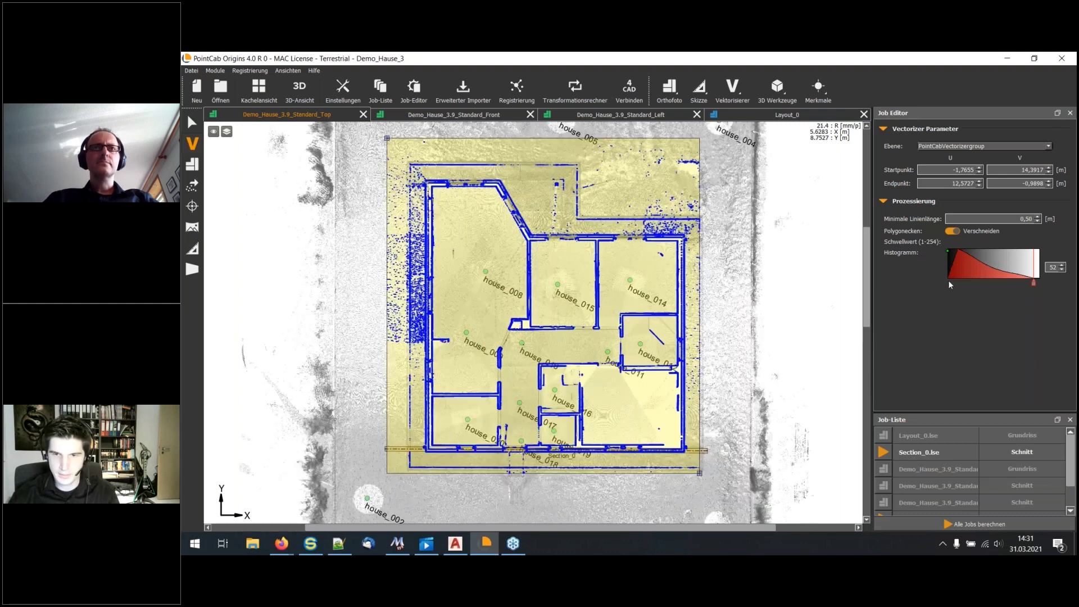
{"action": "left_click", "coordinate": [1019, 283]}
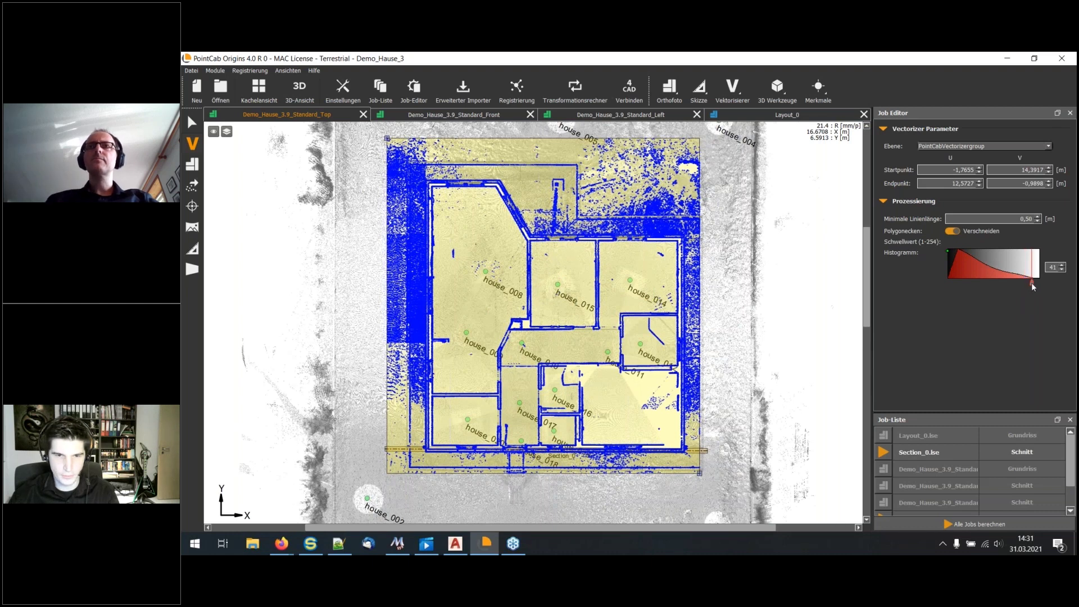
{"action": "left_click", "coordinate": [884, 509]}
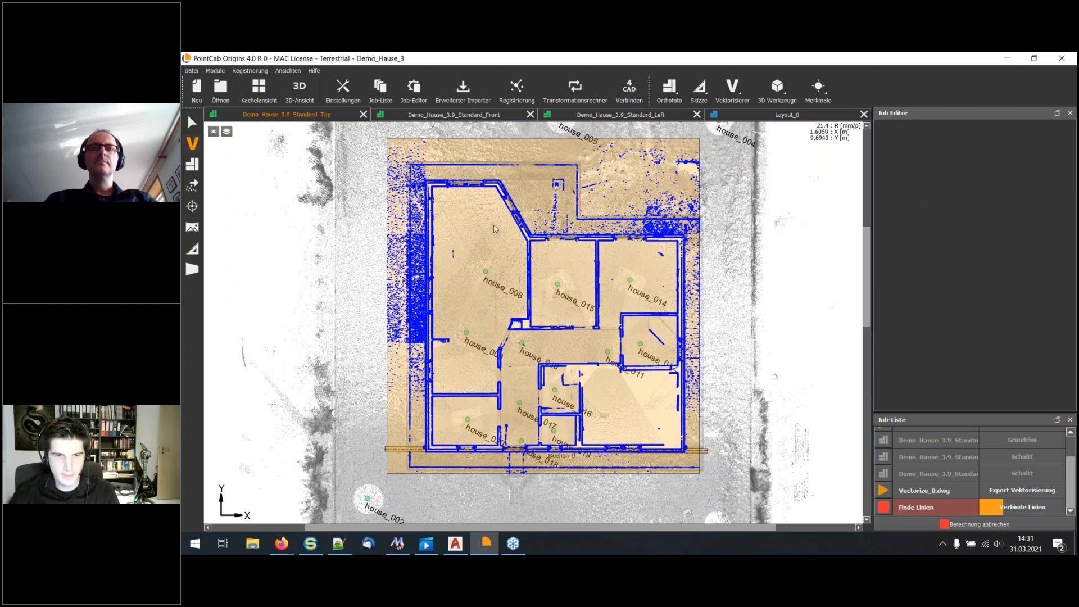
Inspect the vectorization result and select the section line across the house
{"action": "scroll", "coordinate": [494, 228], "scroll_direction": "up", "scroll_amount": 1}
{"action": "scroll", "coordinate": [496, 226], "scroll_direction": "up", "scroll_amount": 1}
{"action": "scroll", "coordinate": [508, 196], "scroll_direction": "up", "scroll_amount": 1}
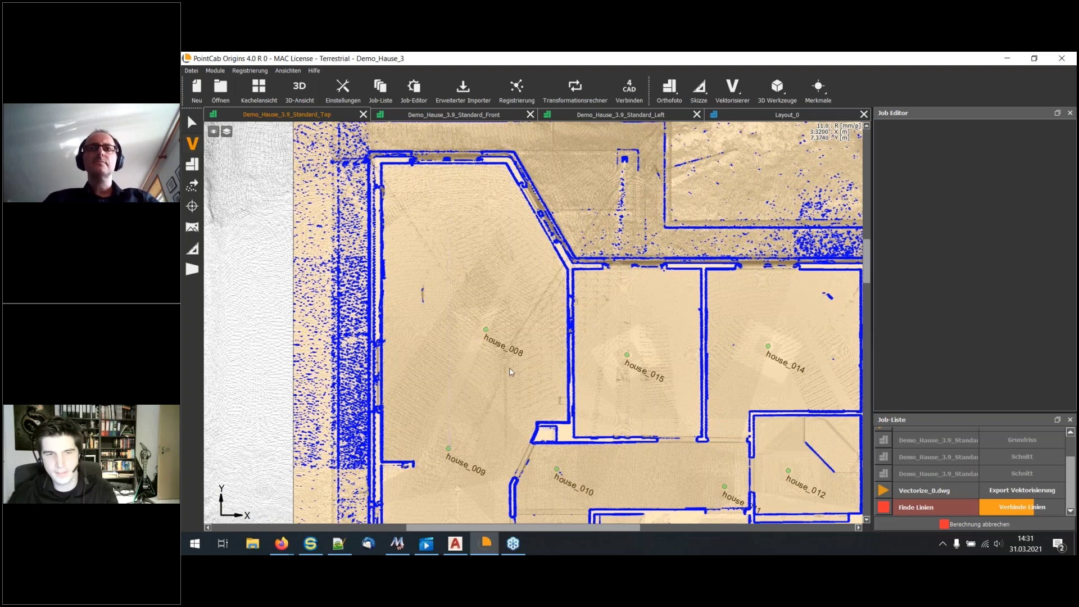
{"action": "scroll", "coordinate": [510, 372], "scroll_direction": "down", "scroll_amount": 1}
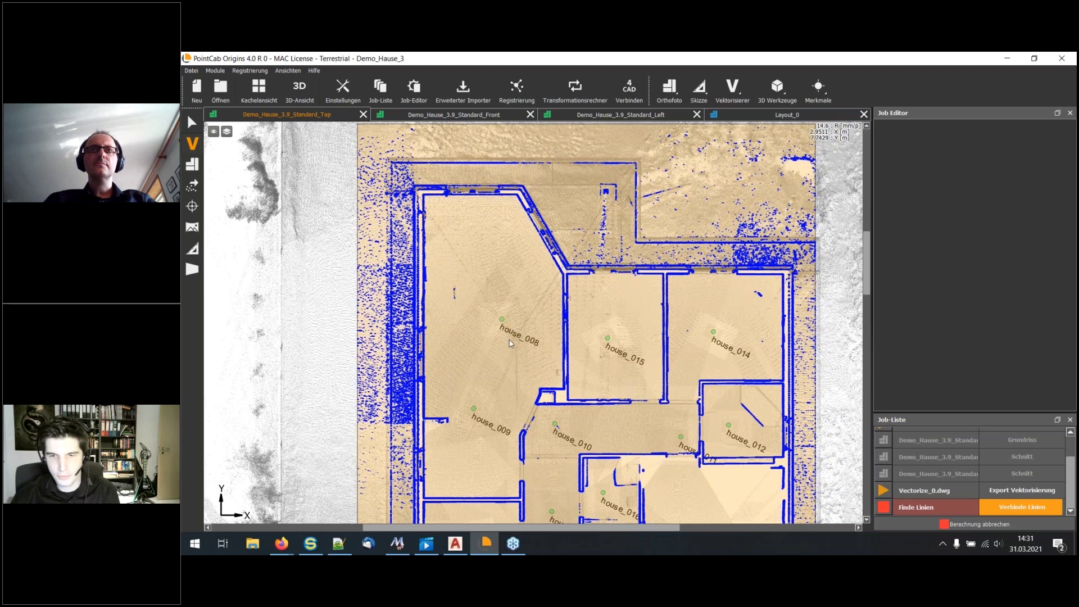
{"action": "scroll", "coordinate": [510, 344], "scroll_direction": "down", "scroll_amount": 1}
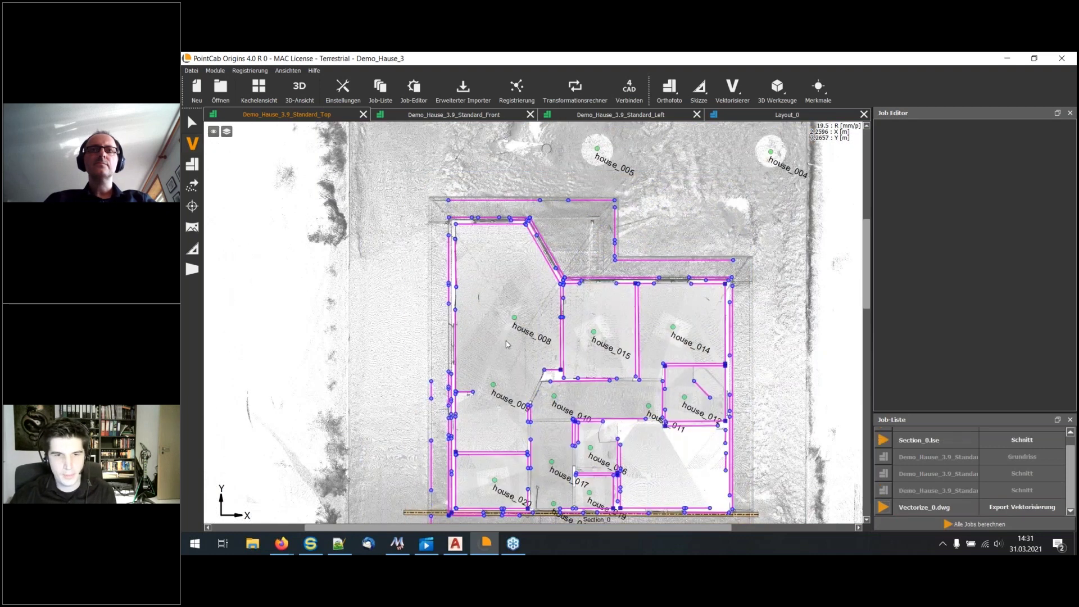
{"action": "scroll", "coordinate": [491, 349], "scroll_direction": "down", "scroll_amount": 1}
{"action": "key", "text": "Escape"}
{"action": "left_click", "coordinate": [577, 455]}
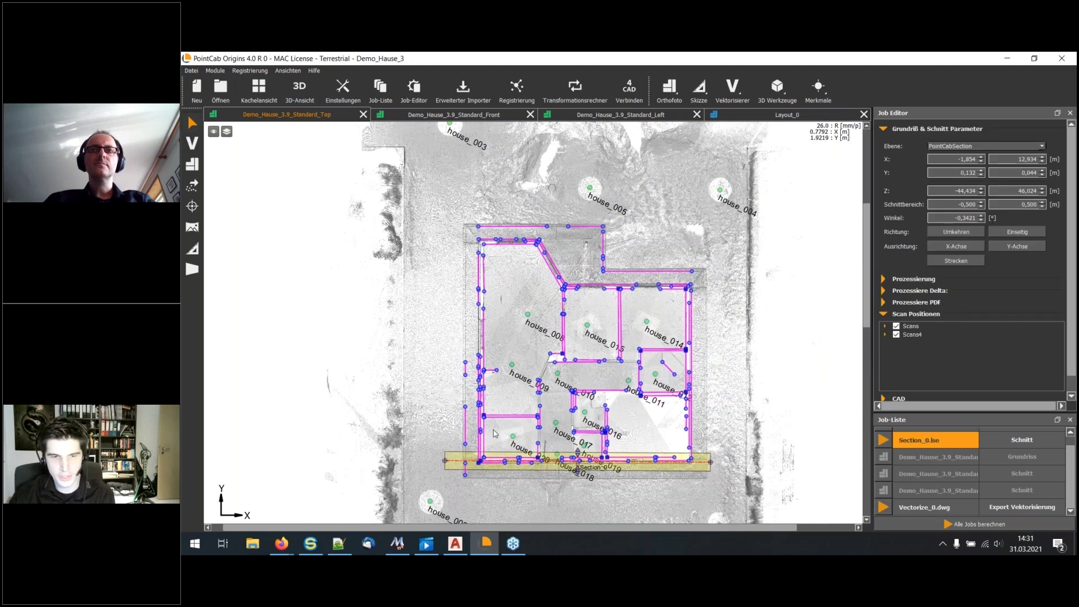
Zoom in on the vectorized wall lines, then switch to the Layout_0 view
{"action": "scroll", "coordinate": [501, 405], "scroll_direction": "up", "scroll_amount": 1}
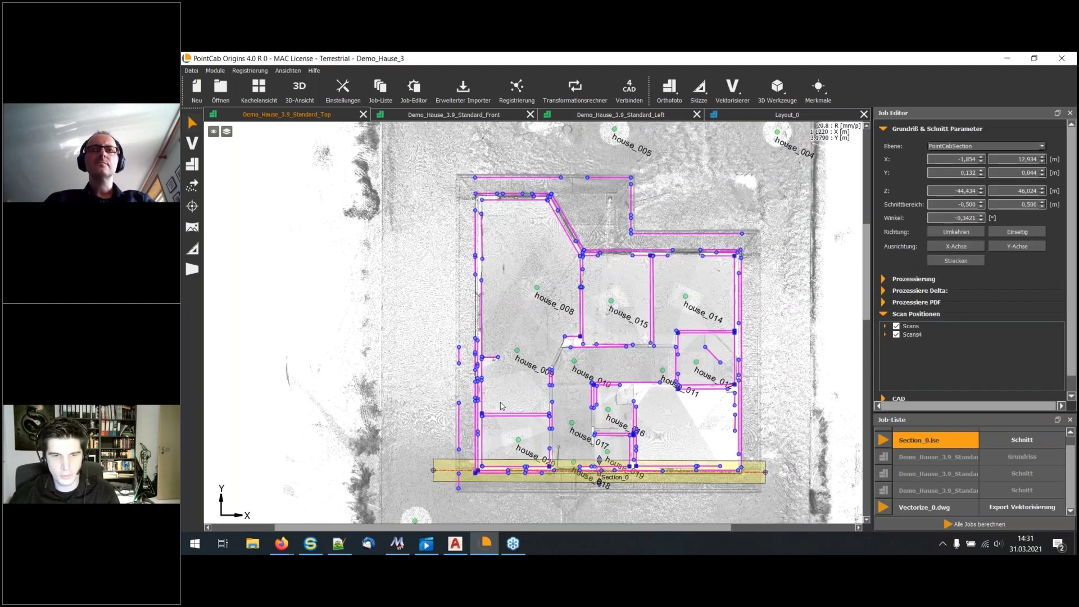
{"action": "scroll", "coordinate": [502, 406], "scroll_direction": "up", "scroll_amount": 1}
{"action": "scroll", "coordinate": [499, 275], "scroll_direction": "up", "scroll_amount": 1}
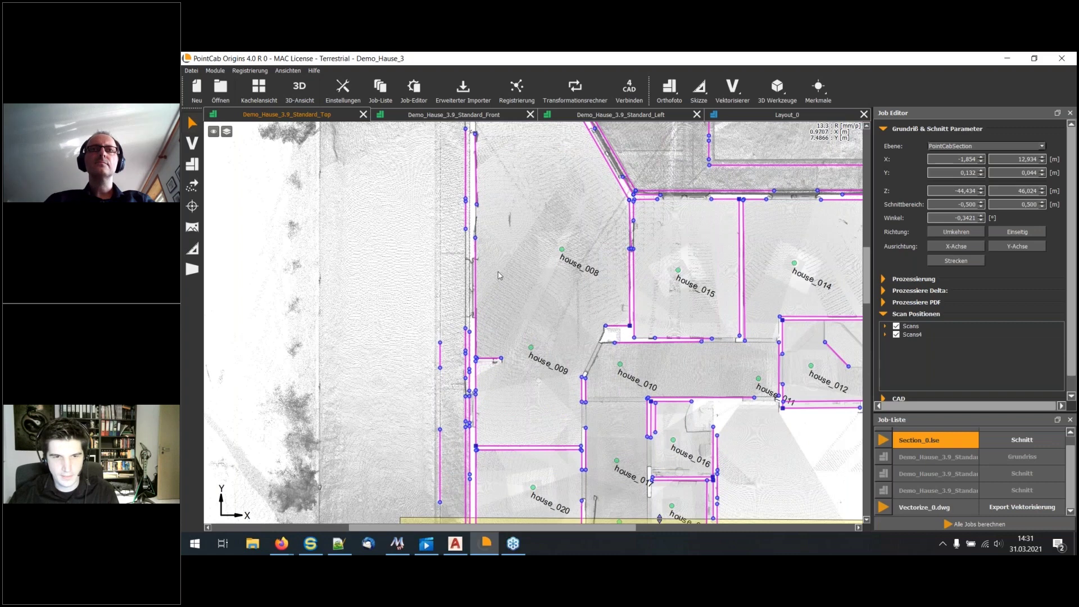
{"action": "scroll", "coordinate": [498, 276], "scroll_direction": "up", "scroll_amount": 1}
{"action": "scroll", "coordinate": [489, 272], "scroll_direction": "up", "scroll_amount": 1}
{"action": "scroll", "coordinate": [481, 270], "scroll_direction": "up", "scroll_amount": 1}
{"action": "scroll", "coordinate": [481, 270], "scroll_direction": "up", "scroll_amount": 1}
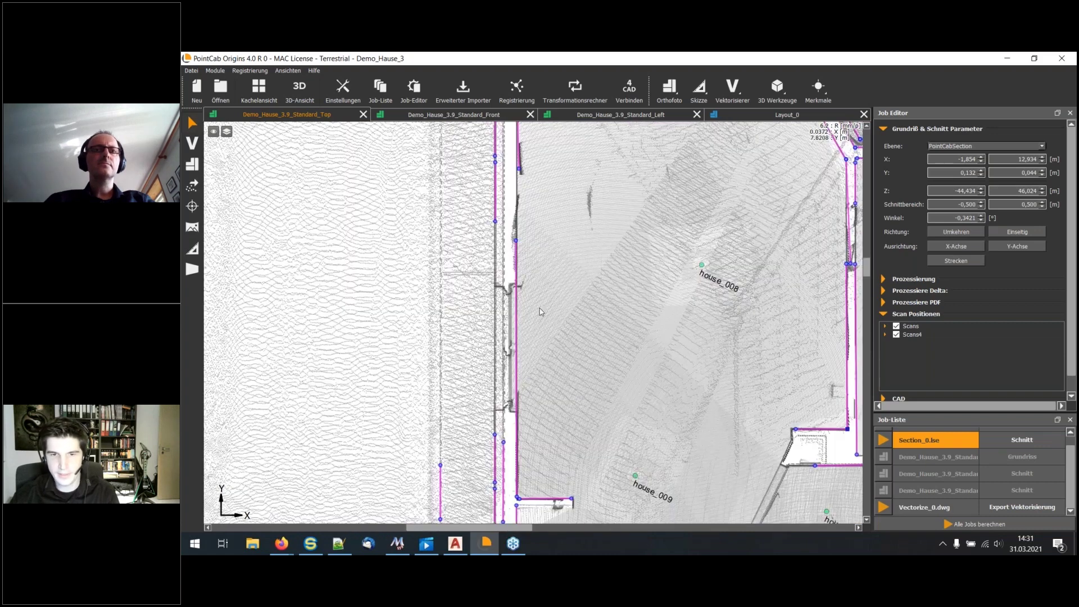
{"action": "scroll", "coordinate": [540, 312], "scroll_direction": "down", "scroll_amount": 1}
{"action": "scroll", "coordinate": [580, 268], "scroll_direction": "down", "scroll_amount": 1}
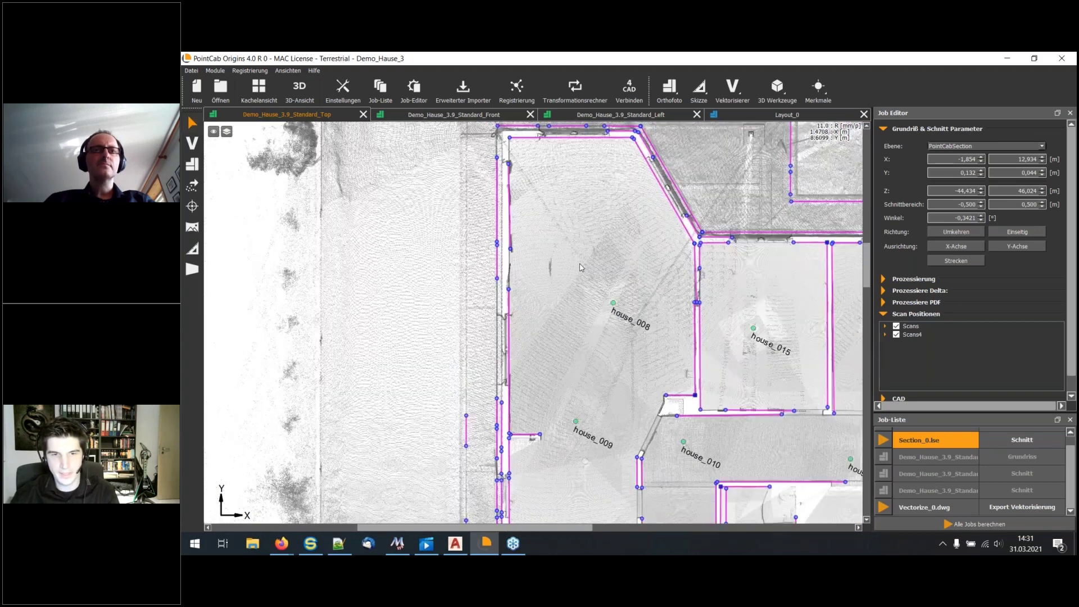
{"action": "scroll", "coordinate": [580, 267], "scroll_direction": "down", "scroll_amount": 1}
{"action": "left_click", "coordinate": [777, 90]}
{"action": "left_click", "coordinate": [746, 116]}
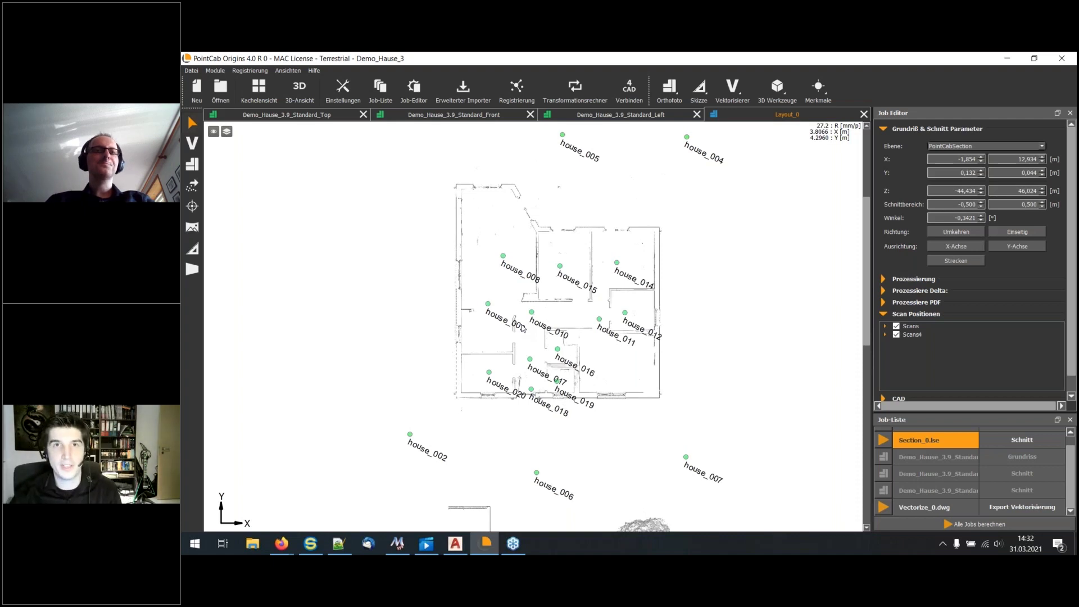
Return to the Demo_Hause_3.9_Standard_Top view and zoom out to the whole floor plan
{"action": "left_click", "coordinate": [280, 115]}
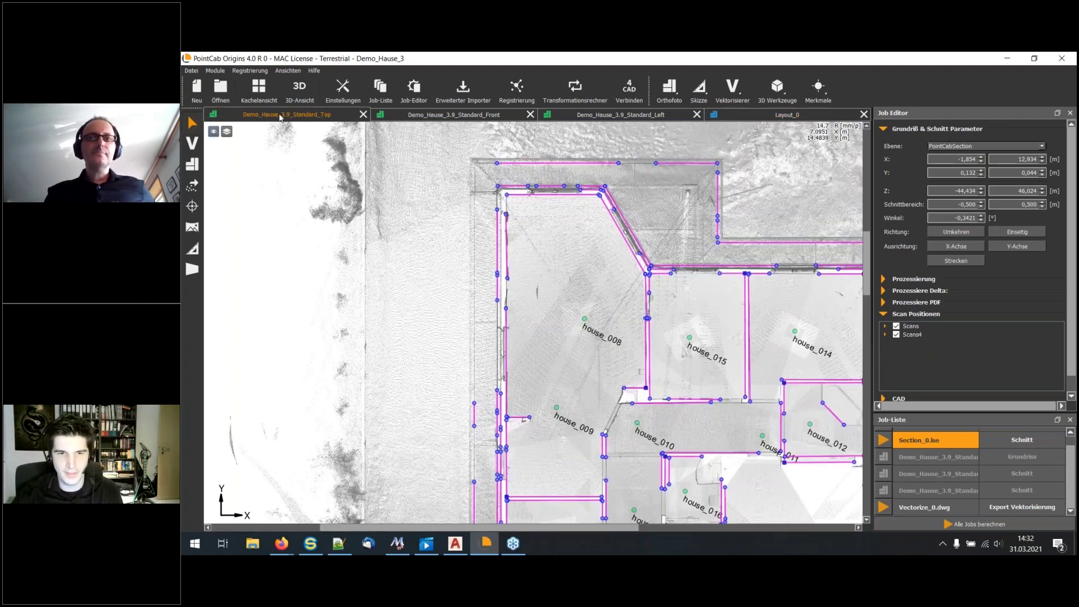
{"action": "scroll", "coordinate": [567, 308], "scroll_direction": "down", "scroll_amount": 1}
{"action": "scroll", "coordinate": [567, 308], "scroll_direction": "down", "scroll_amount": 2}
{"action": "scroll", "coordinate": [568, 308], "scroll_direction": "down", "scroll_amount": 1}
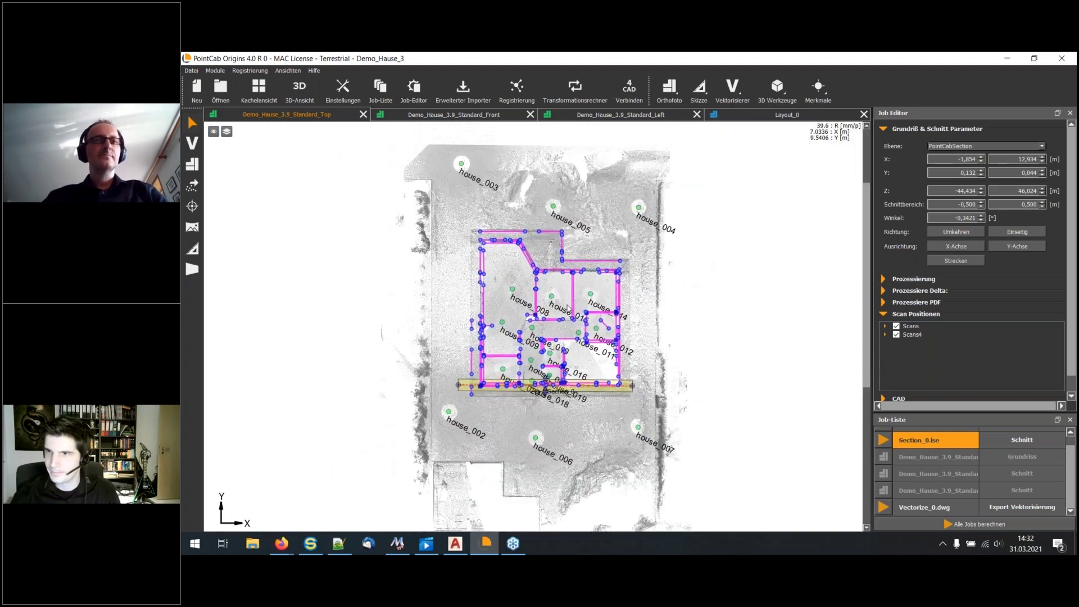
{"action": "scroll", "coordinate": [536, 301], "scroll_direction": "up", "scroll_amount": 1}
Open the other saved project file, Rohbauhaus
{"action": "left_click", "coordinate": [221, 88]}
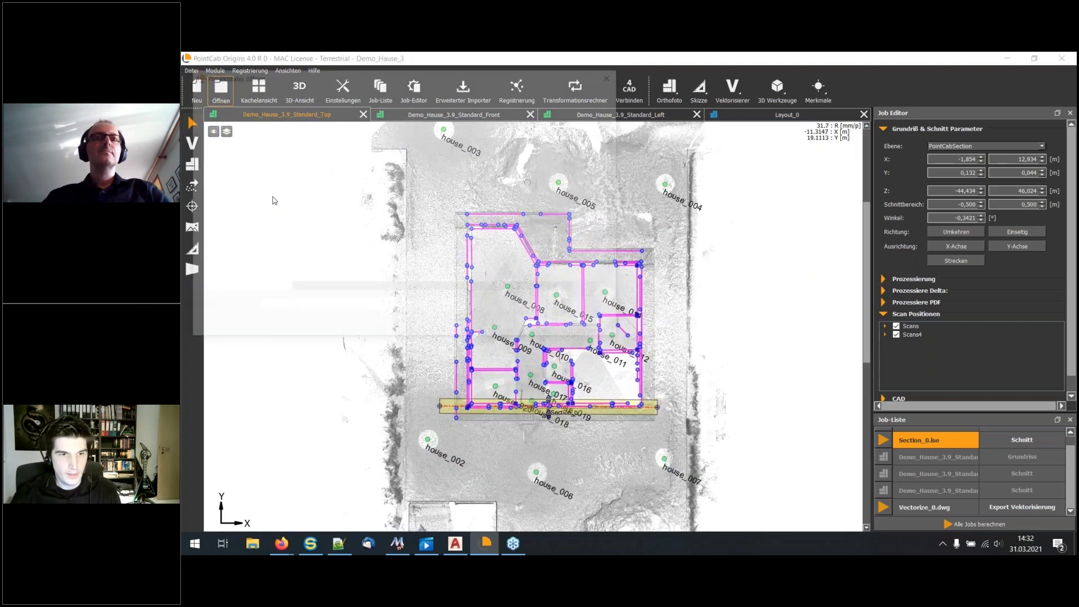
{"action": "left_click", "coordinate": [359, 254]}
{"action": "double_click", "coordinate": [360, 255]}
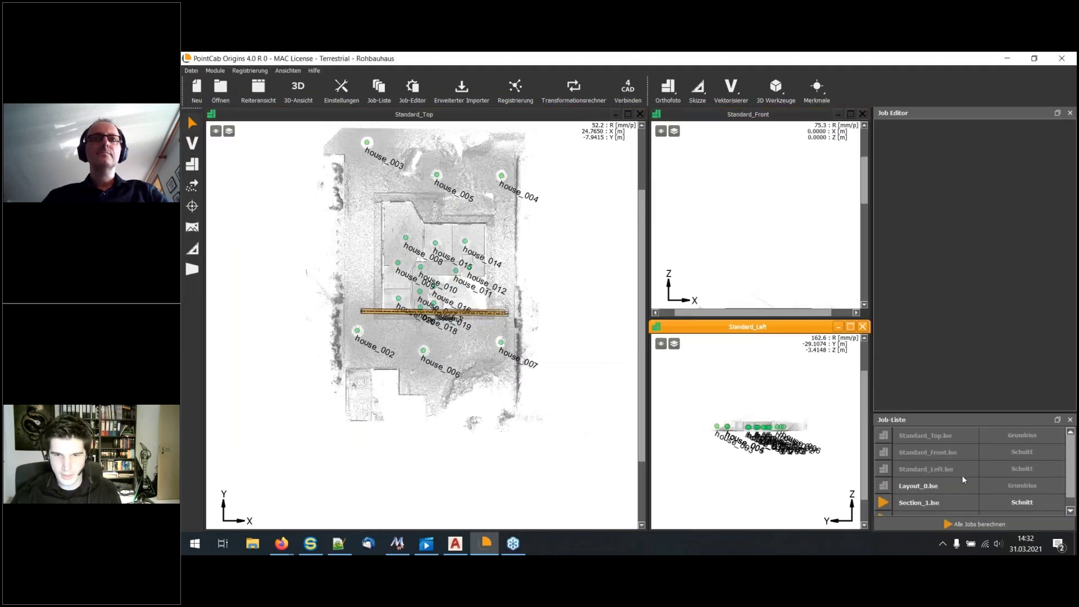
Open the Layout_0.lse job, maximise its floor plan view and zoom around the walls
{"action": "left_click", "coordinate": [927, 474]}
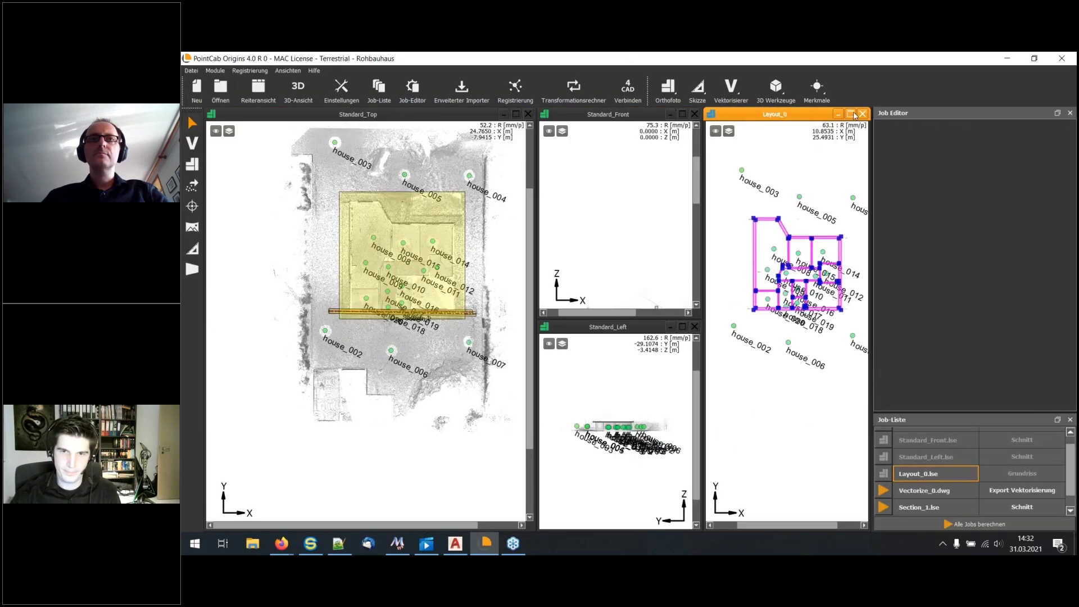
{"action": "left_click", "coordinate": [850, 113]}
{"action": "scroll", "coordinate": [554, 268], "scroll_direction": "up", "scroll_amount": 1}
{"action": "scroll", "coordinate": [553, 268], "scroll_direction": "up", "scroll_amount": 3}
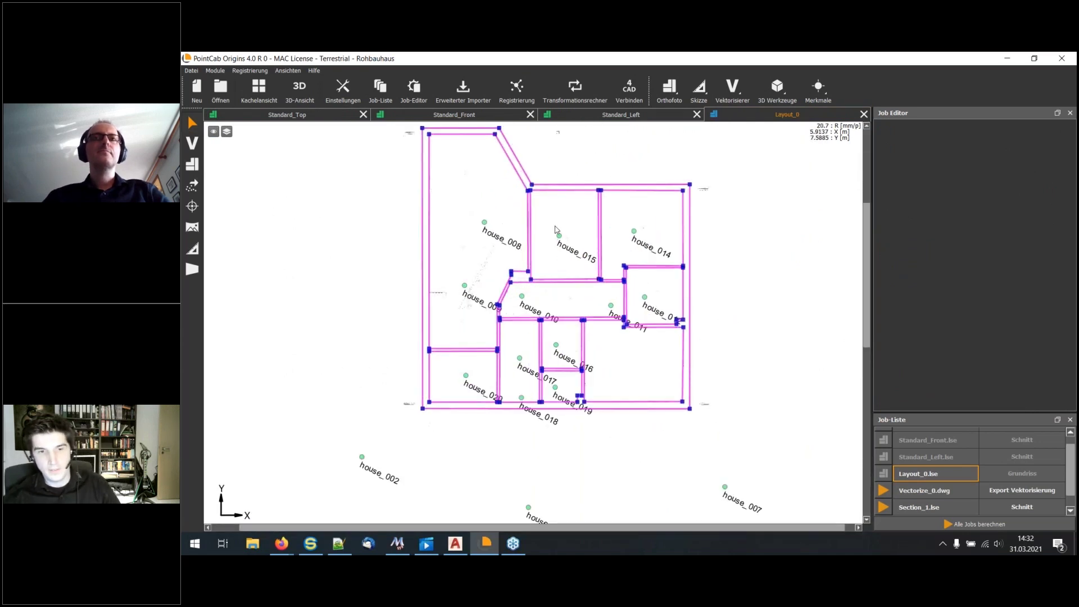
{"action": "scroll", "coordinate": [560, 248], "scroll_direction": "down", "scroll_amount": 1}
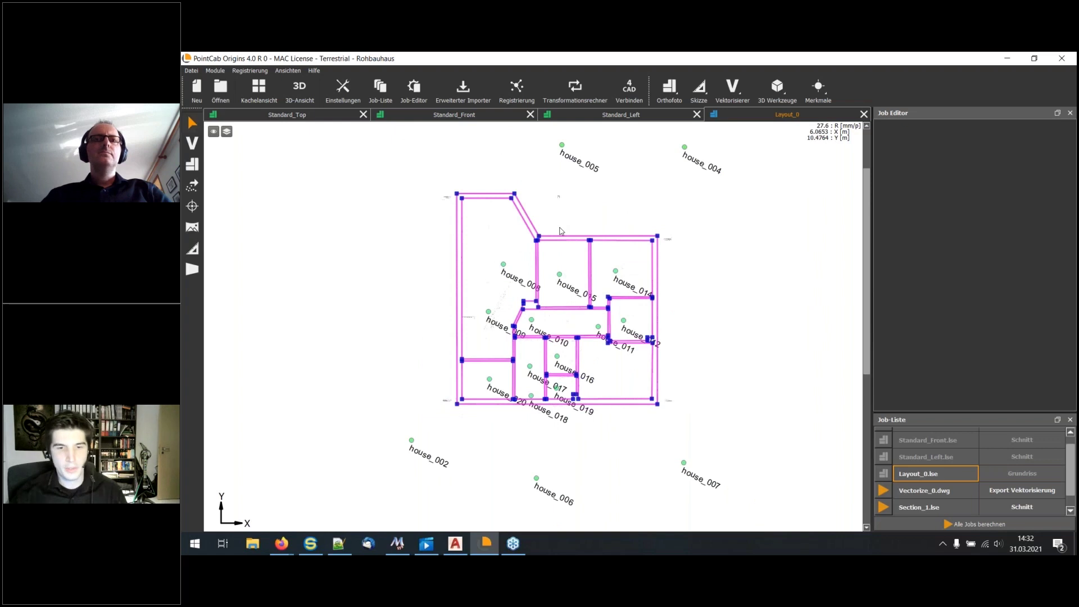
{"action": "scroll", "coordinate": [565, 266], "scroll_direction": "up", "scroll_amount": 2}
{"action": "scroll", "coordinate": [495, 318], "scroll_direction": "up", "scroll_amount": 2}
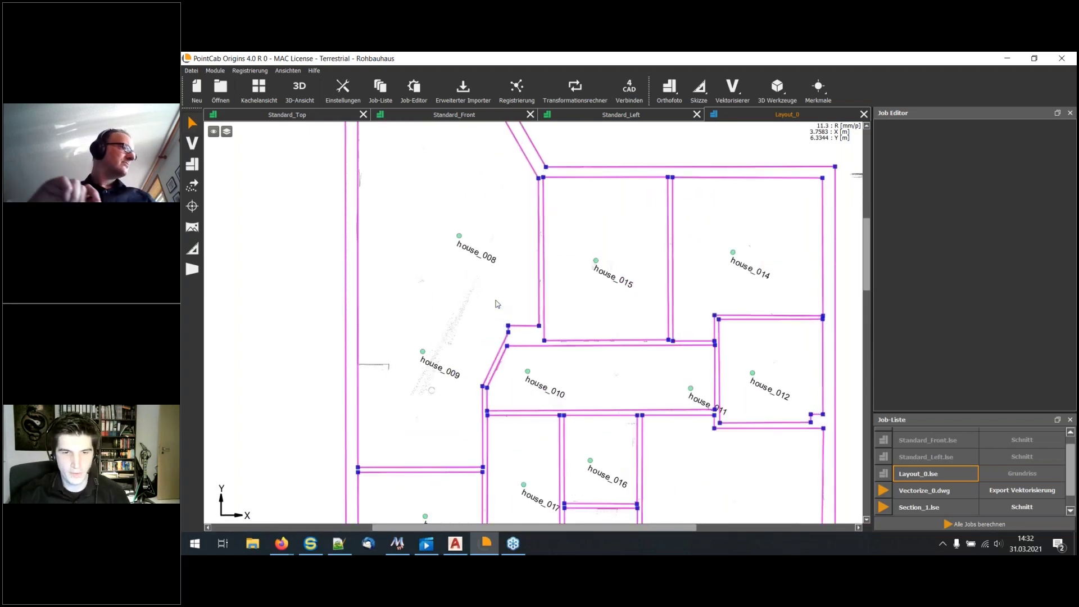
{"action": "scroll", "coordinate": [494, 156], "scroll_direction": "down", "scroll_amount": 1}
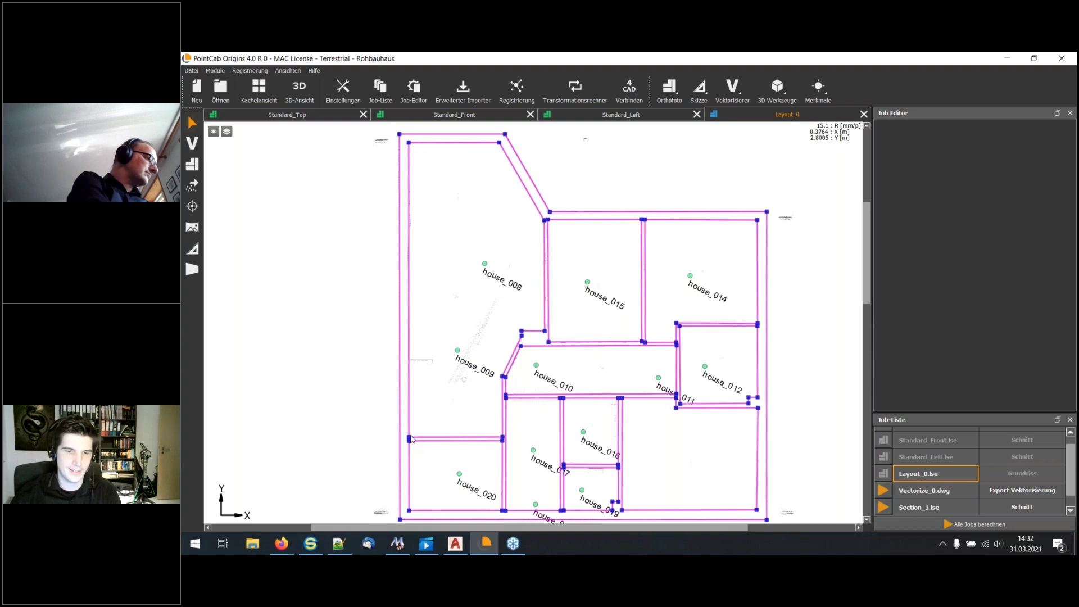
{"action": "scroll", "coordinate": [411, 442], "scroll_direction": "up", "scroll_amount": 3}
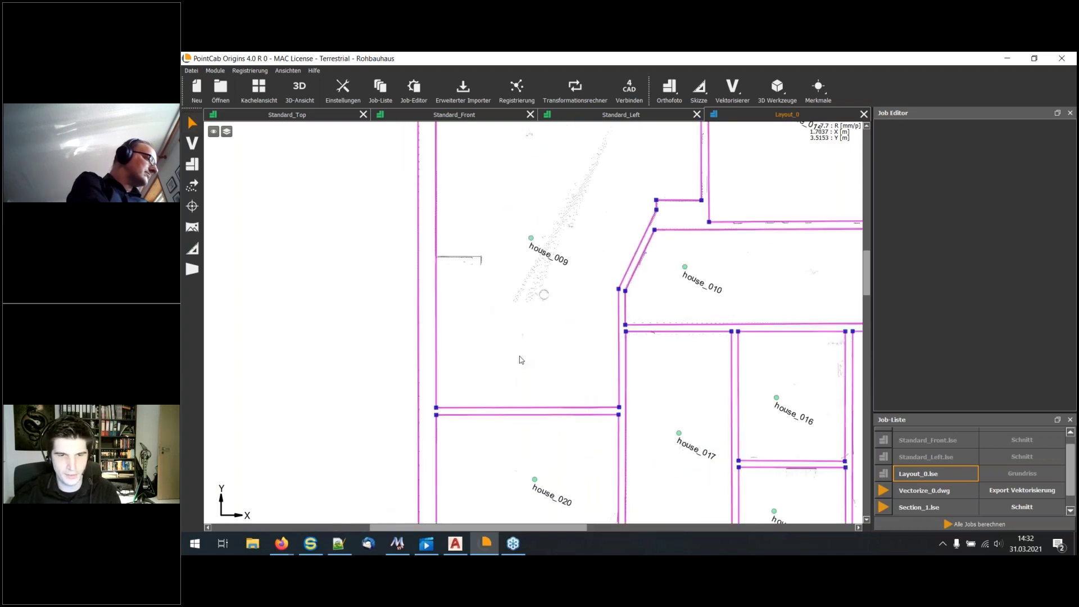
{"action": "scroll", "coordinate": [547, 278], "scroll_direction": "down", "scroll_amount": 1}
{"action": "scroll", "coordinate": [554, 286], "scroll_direction": "down", "scroll_amount": 1}
{"action": "scroll", "coordinate": [559, 295], "scroll_direction": "down", "scroll_amount": 1}
{"action": "scroll", "coordinate": [560, 297], "scroll_direction": "down", "scroll_amount": 1}
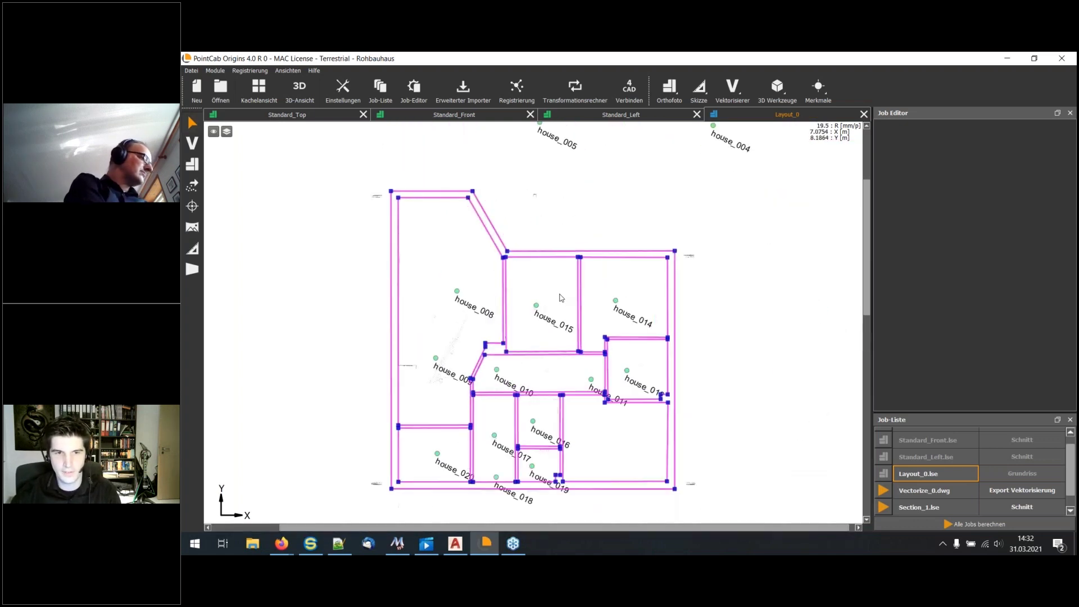
Convert the left, top and diagonal walls into 12.4450, 3.4077 and 2.8995 m dimensions
{"action": "left_click", "coordinate": [390, 271]}
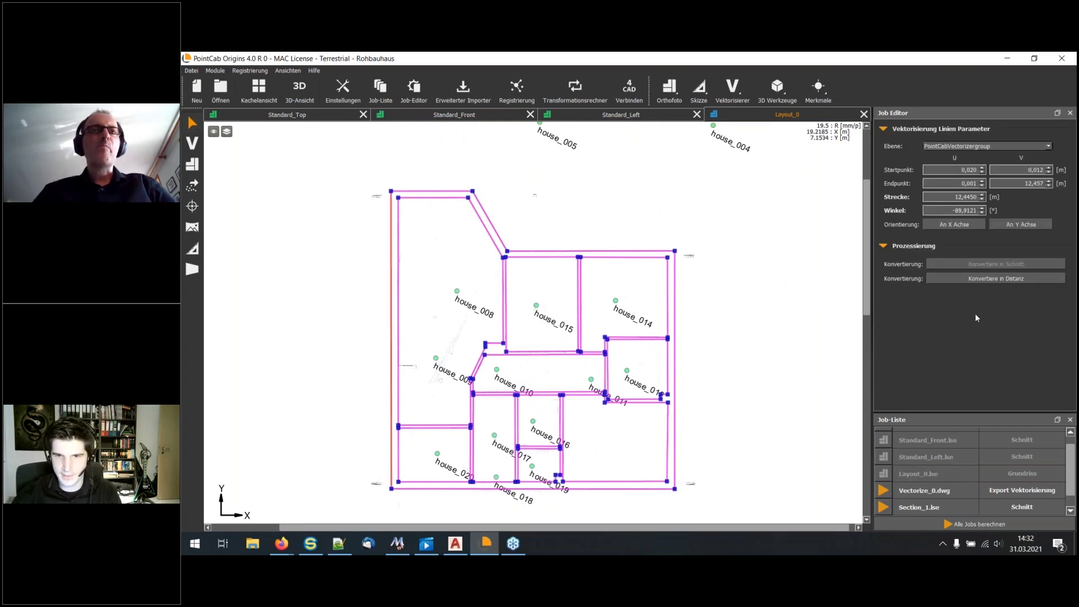
{"action": "left_click", "coordinate": [997, 282]}
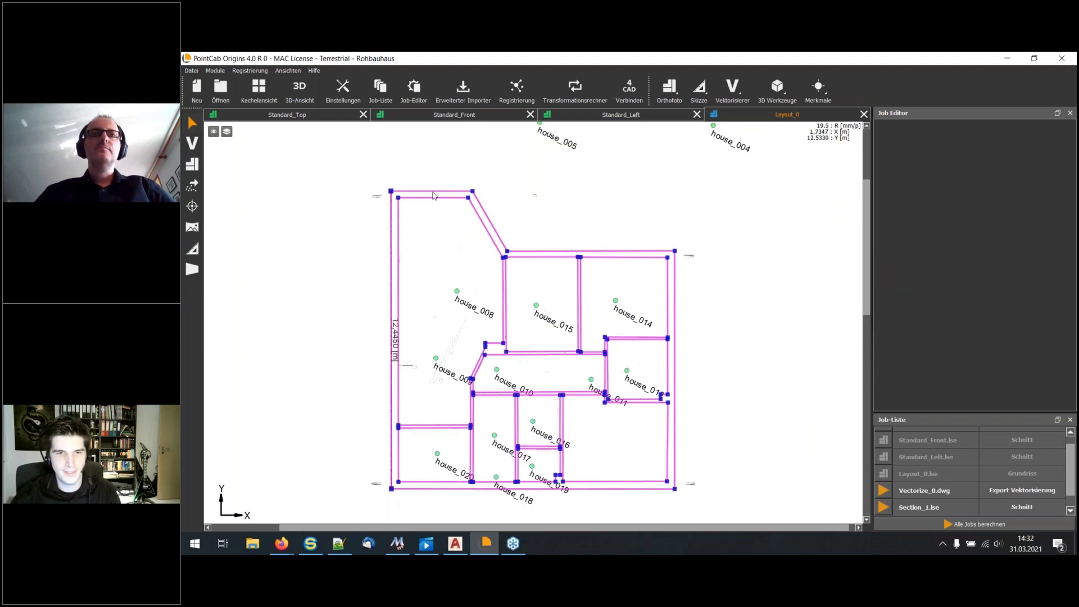
{"action": "left_click", "coordinate": [437, 191]}
{"action": "left_click", "coordinate": [1015, 278]}
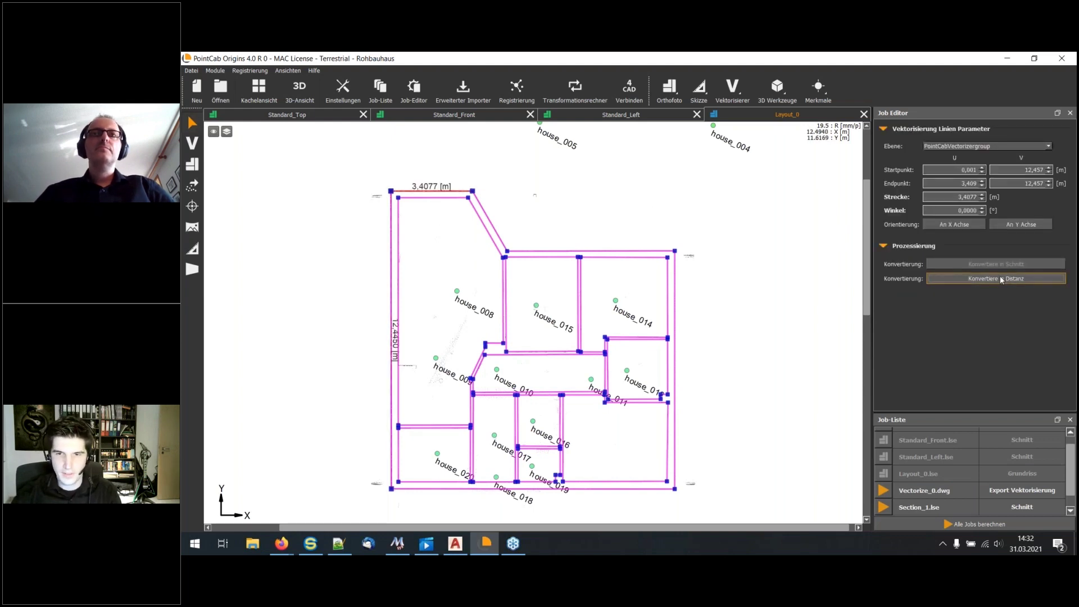
{"action": "left_click", "coordinate": [489, 226]}
{"action": "left_click", "coordinate": [956, 279]}
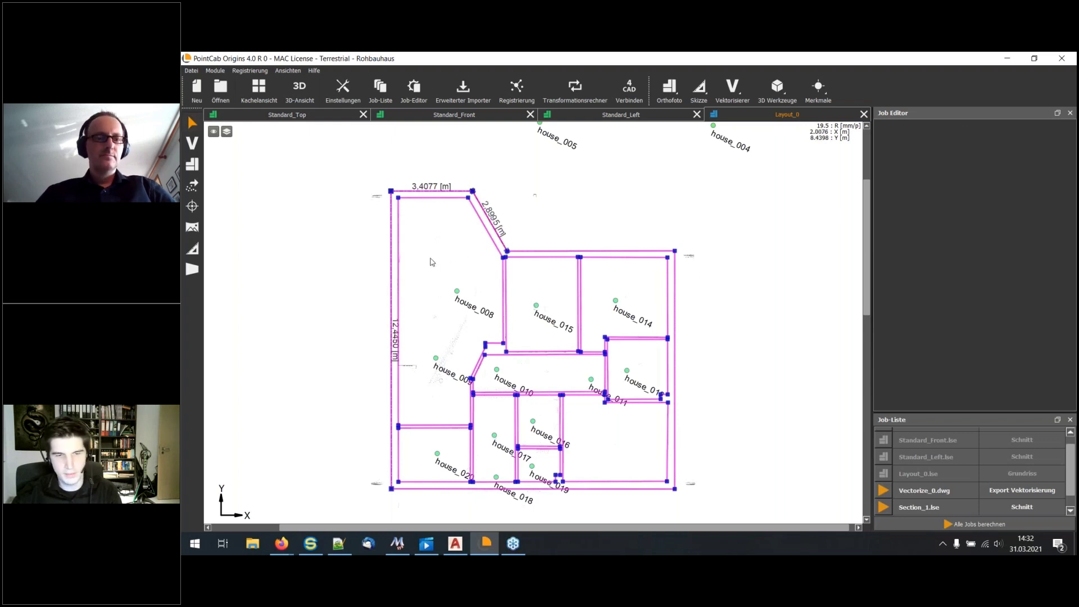
Hide the Vectorizer Line layer and move the 12.4450 m dimension left of the wall
{"action": "left_click", "coordinate": [215, 132]}
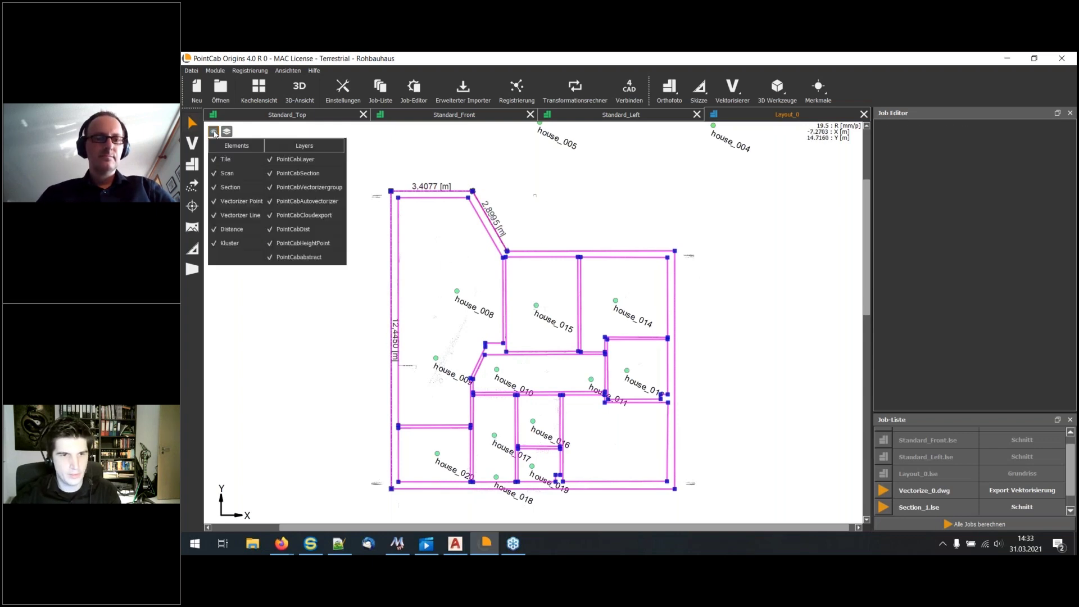
{"action": "left_click", "coordinate": [213, 216]}
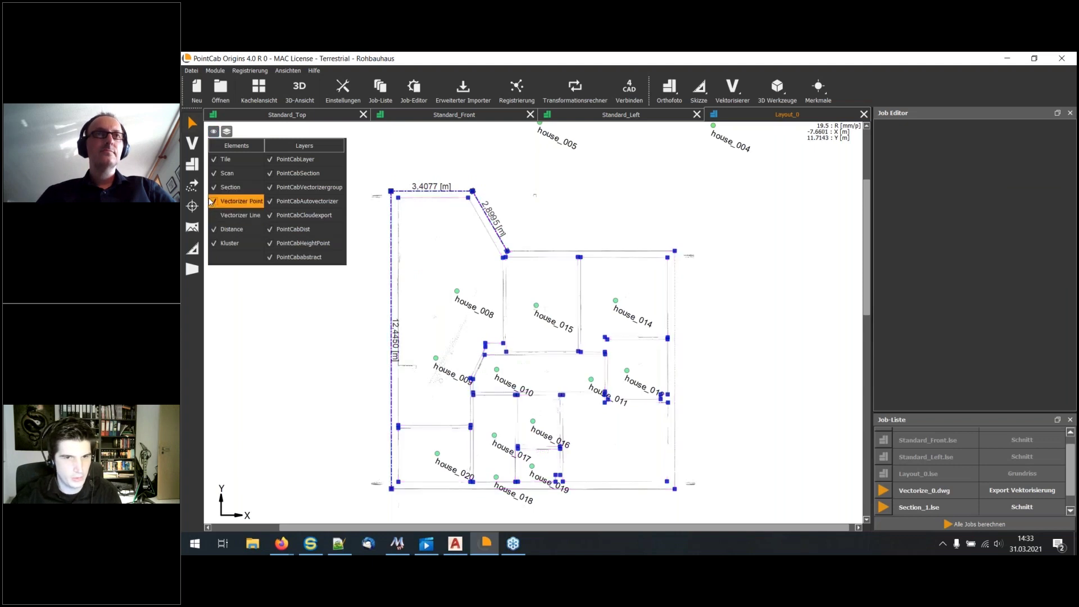
{"action": "left_click", "coordinate": [214, 133]}
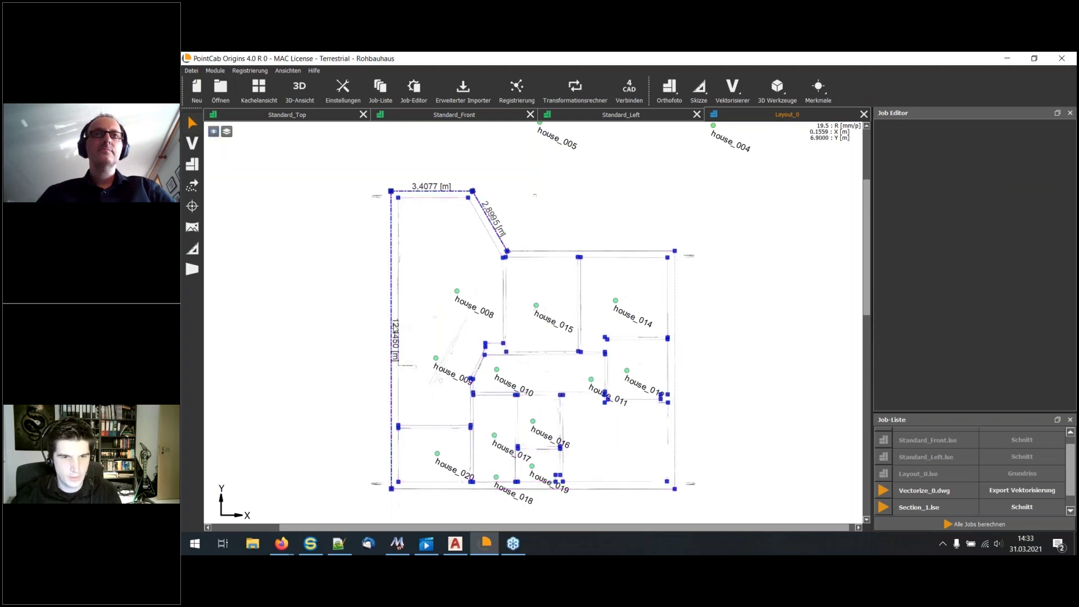
{"action": "left_click_drag", "start_coordinate": [393, 340], "coordinate": [374, 340]}
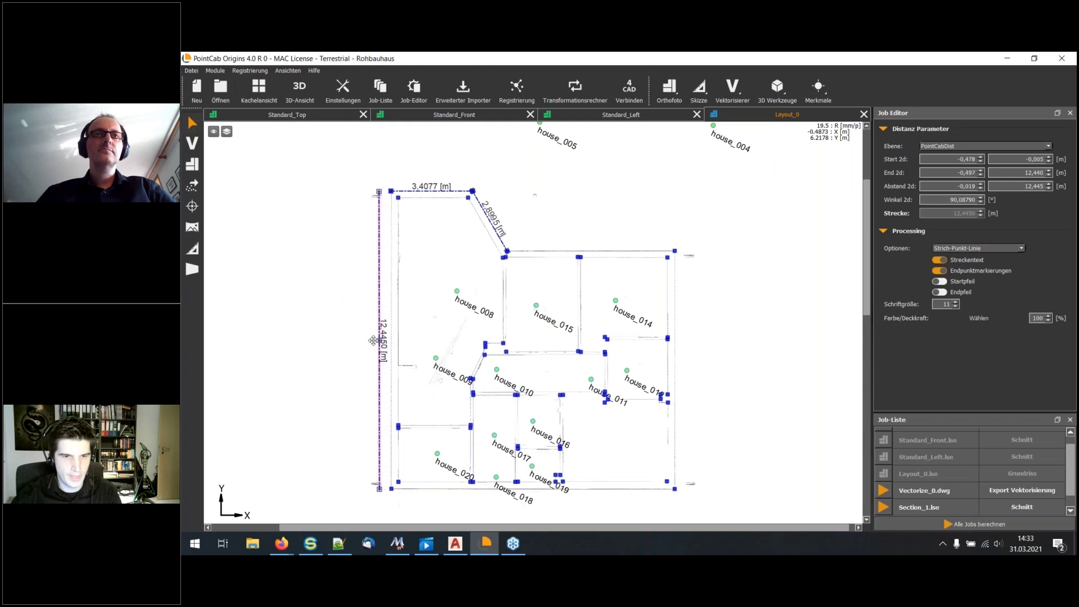
Give the vertical dimension start and end arrows and remove its end-point marks
{"action": "left_click", "coordinate": [939, 291]}
{"action": "left_click", "coordinate": [938, 281]}
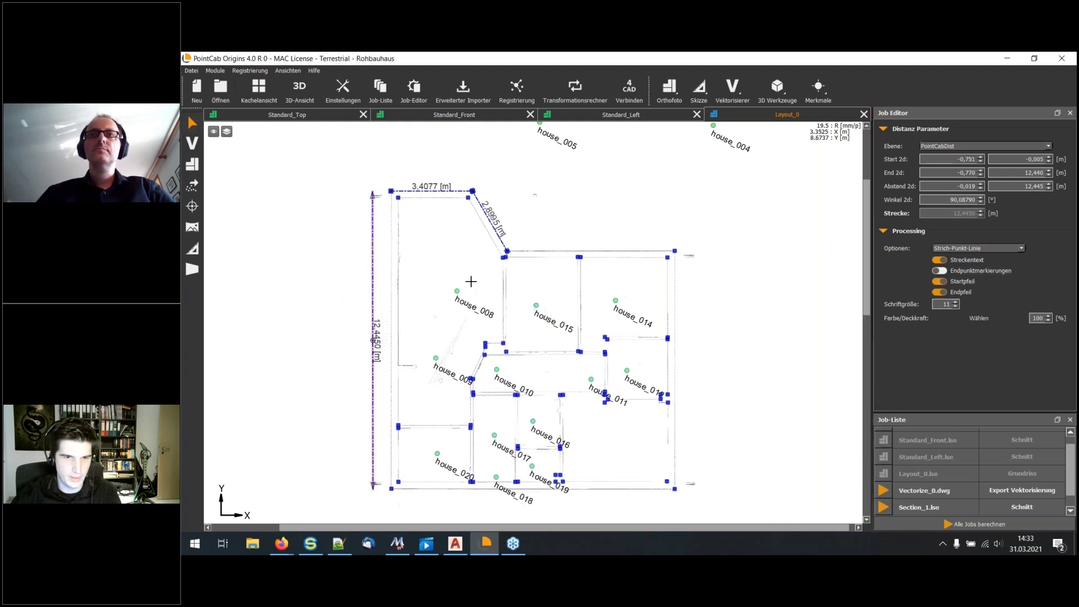
{"action": "left_click", "coordinate": [470, 245]}
Add a start arrow to the top 3,4077 m dimension and move it up above the wall
{"action": "left_click", "coordinate": [448, 194]}
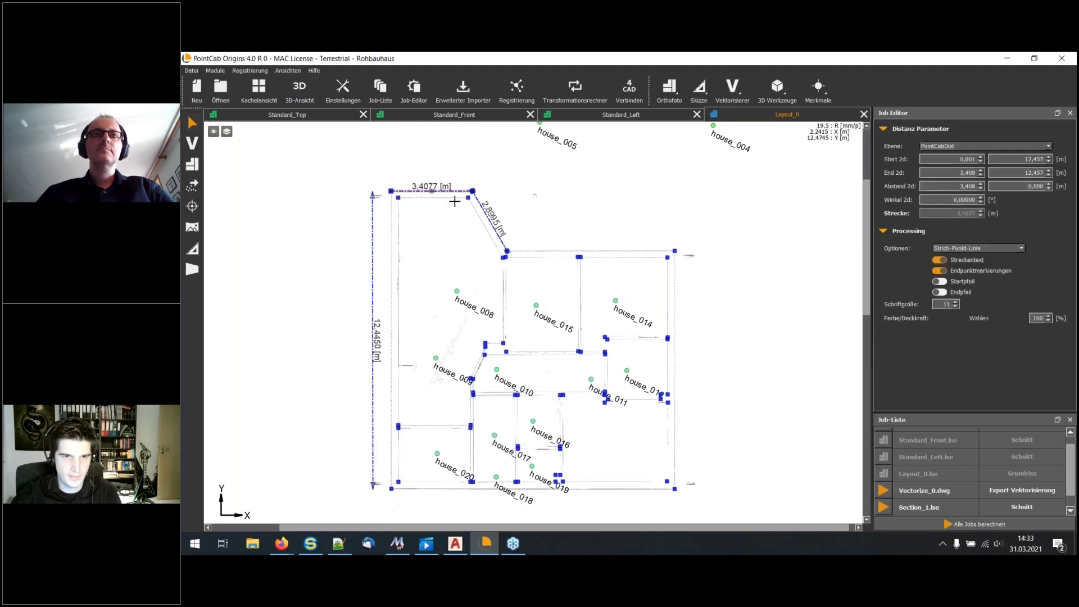
{"action": "left_click", "coordinate": [939, 281]}
{"action": "key", "text": "Escape"}
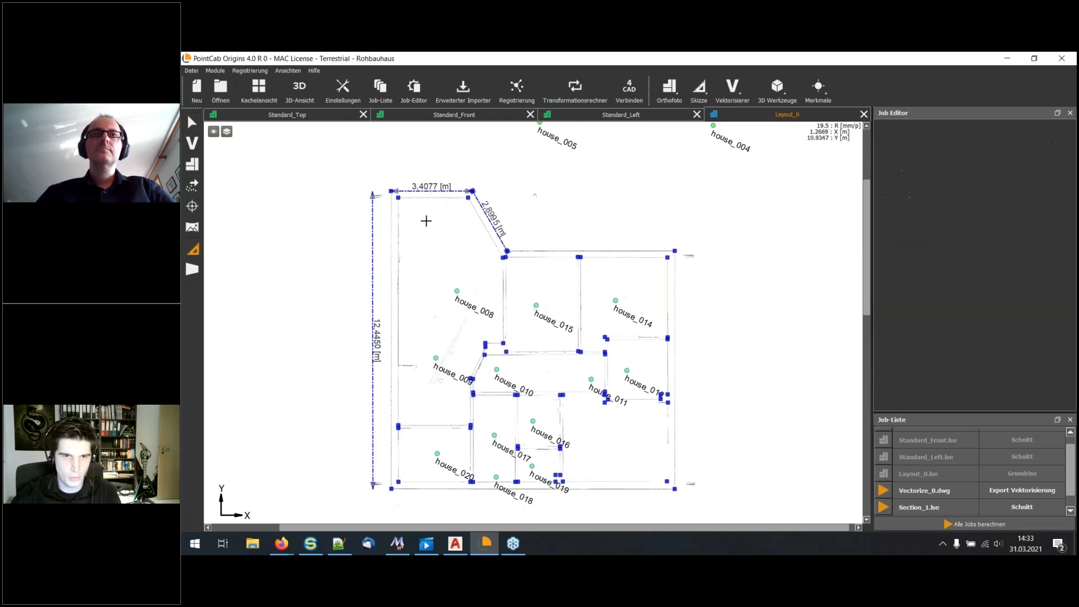
{"action": "key", "text": "Escape"}
{"action": "left_click", "coordinate": [430, 191]}
{"action": "left_click_drag", "start_coordinate": [432, 187], "coordinate": [432, 176]}
{"action": "left_click", "coordinate": [451, 225]}
Remove end-point marks from the diagonal 2,8995 m dimension and offset it up-right from the wall
{"action": "left_click", "coordinate": [486, 216]}
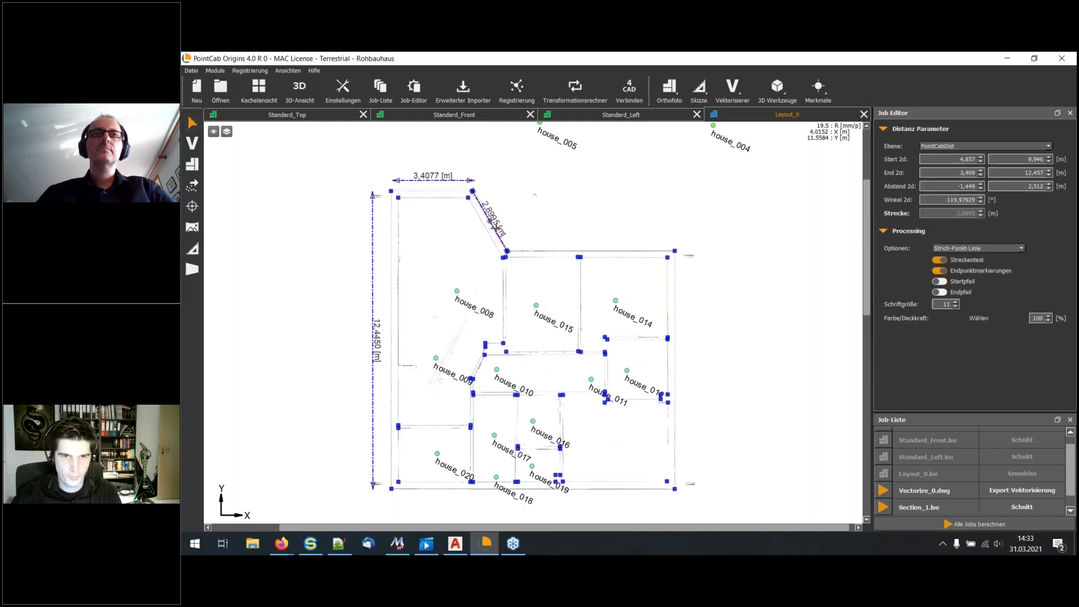
{"action": "left_click", "coordinate": [942, 271]}
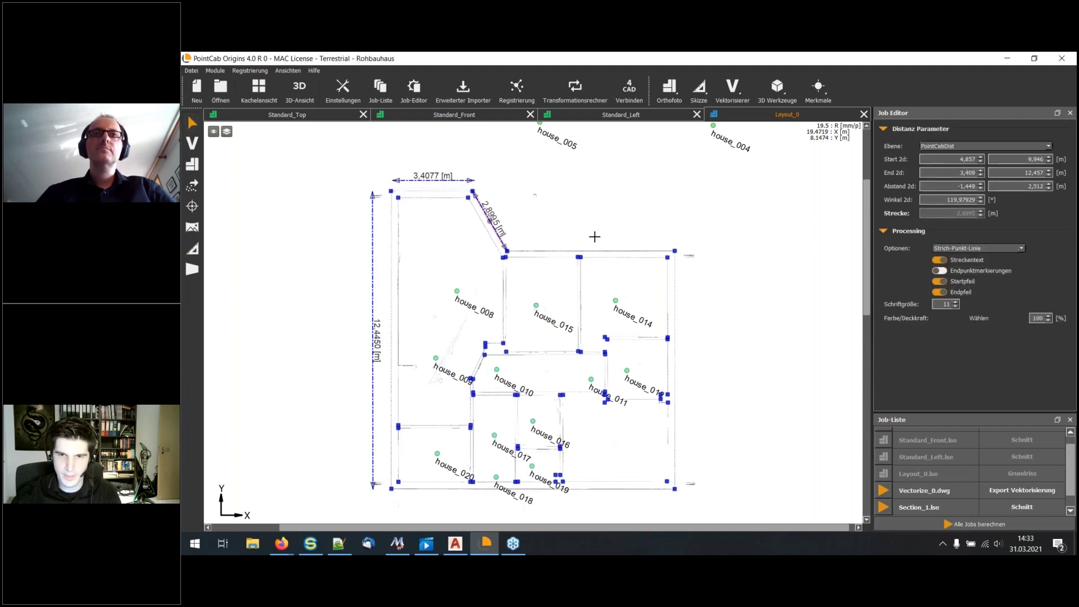
{"action": "left_click_drag", "start_coordinate": [493, 220], "coordinate": [504, 214]}
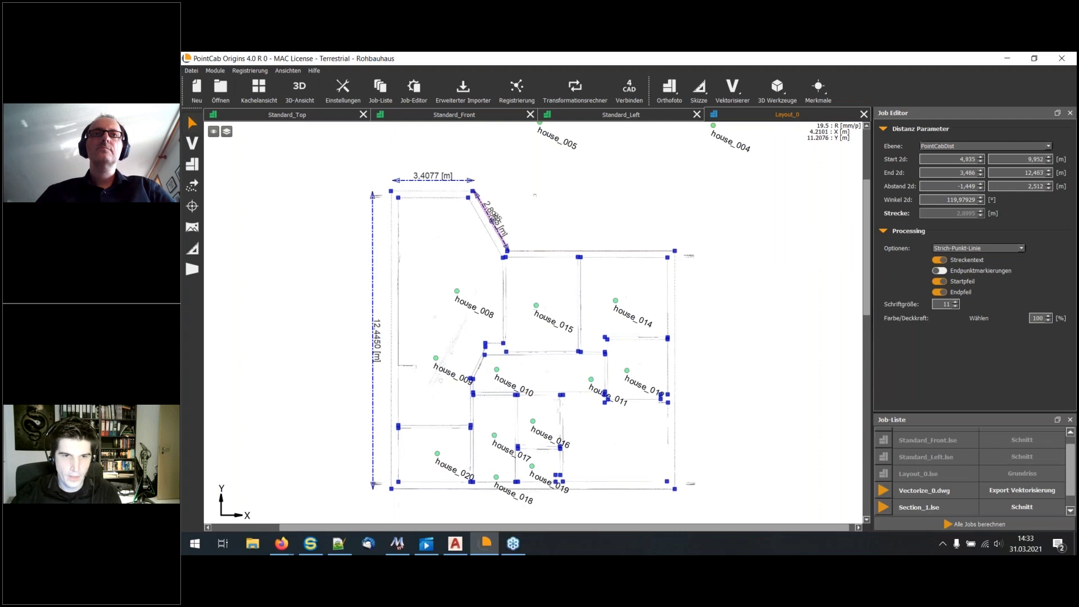
{"action": "left_click", "coordinate": [472, 246]}
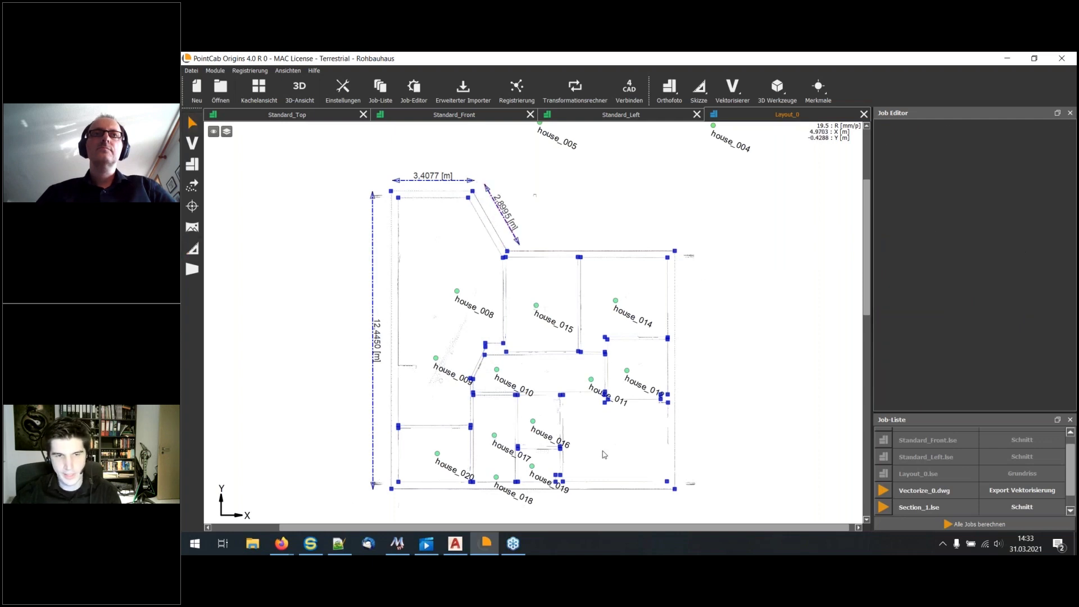
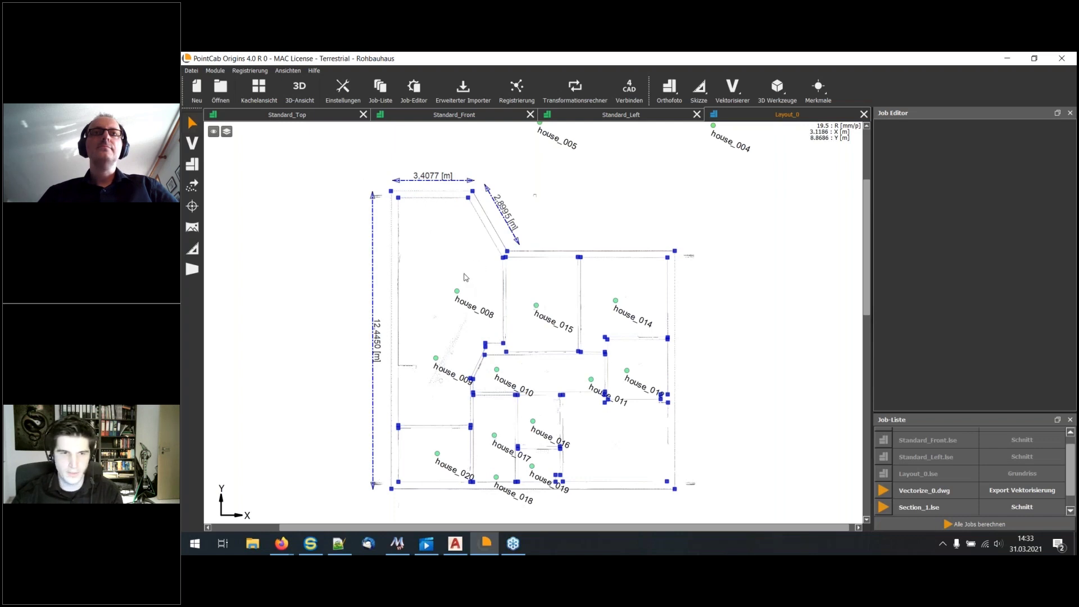
Enable Vectorizer Line visibility on the Layout_0 plan and display the Vectorize_0.dwg job parameters
{"action": "left_click", "coordinate": [214, 131]}
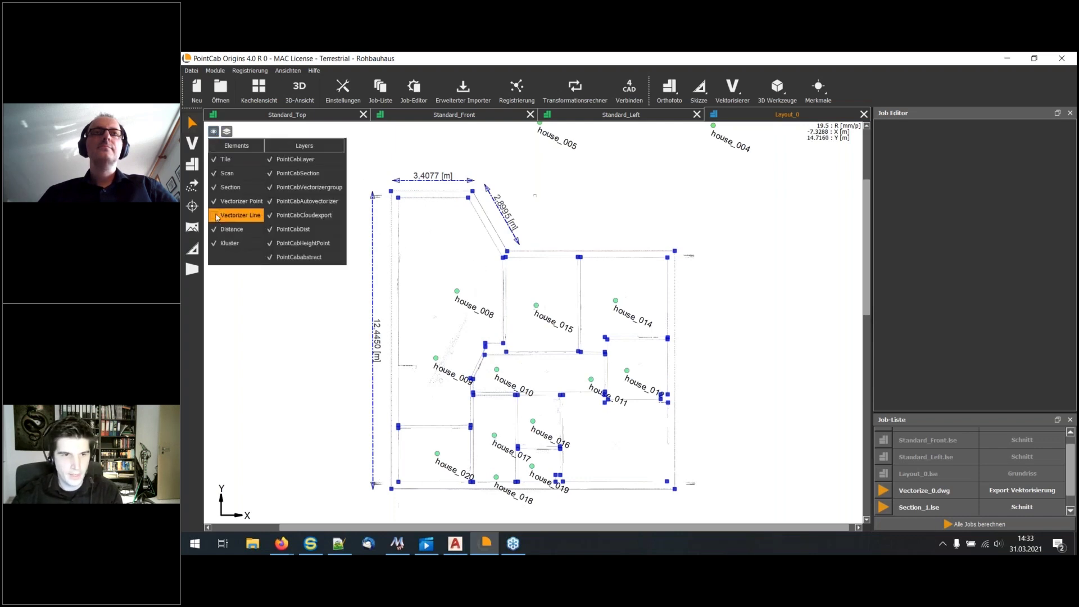
{"action": "left_click", "coordinate": [216, 216]}
{"action": "scroll", "coordinate": [912, 476], "scroll_direction": "down", "scroll_amount": 1}
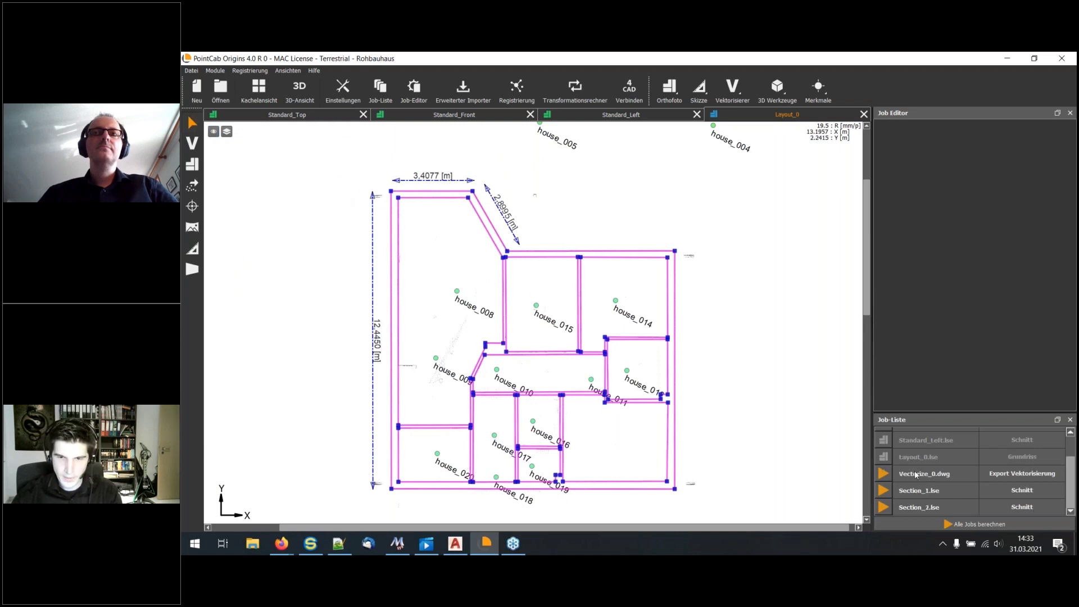
{"action": "left_click", "coordinate": [915, 474]}
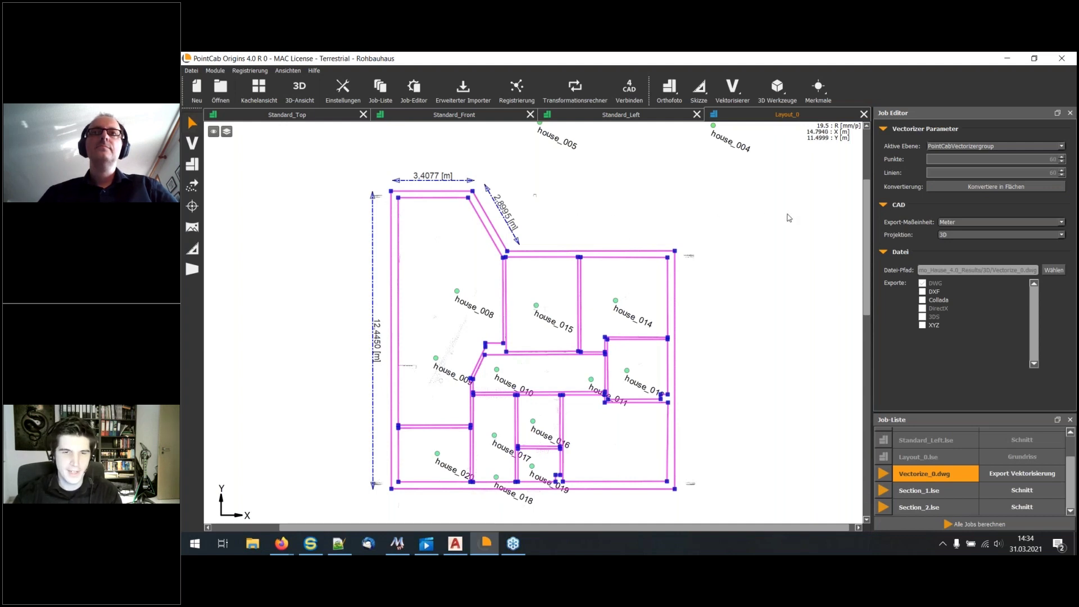
Convert the vectorized outlines into room areas, checking the 69,2703 m² outer polygon
{"action": "left_click", "coordinate": [984, 188]}
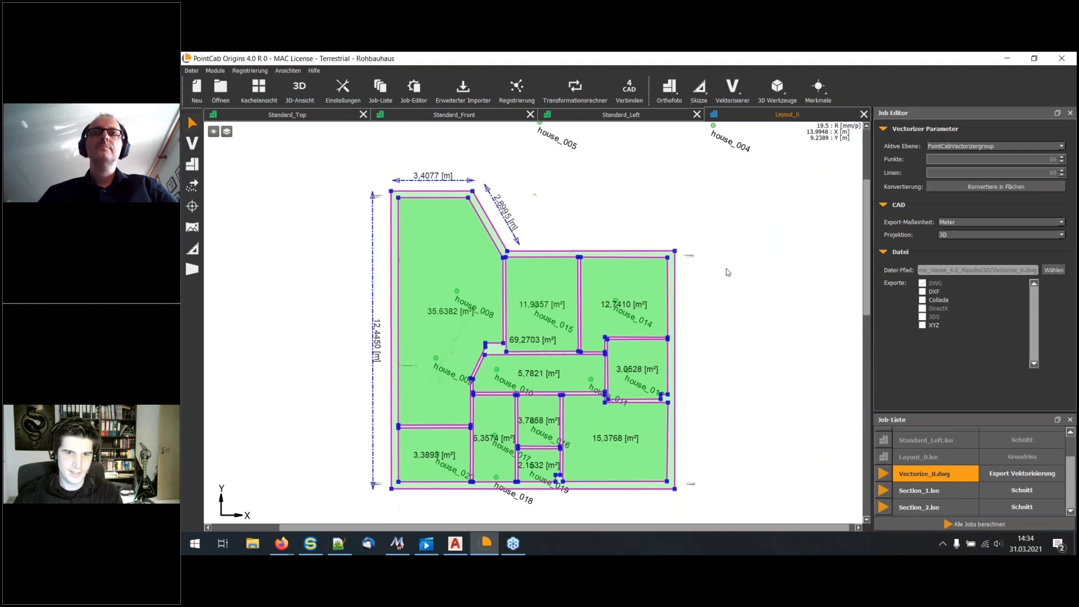
{"action": "left_click", "coordinate": [494, 351]}
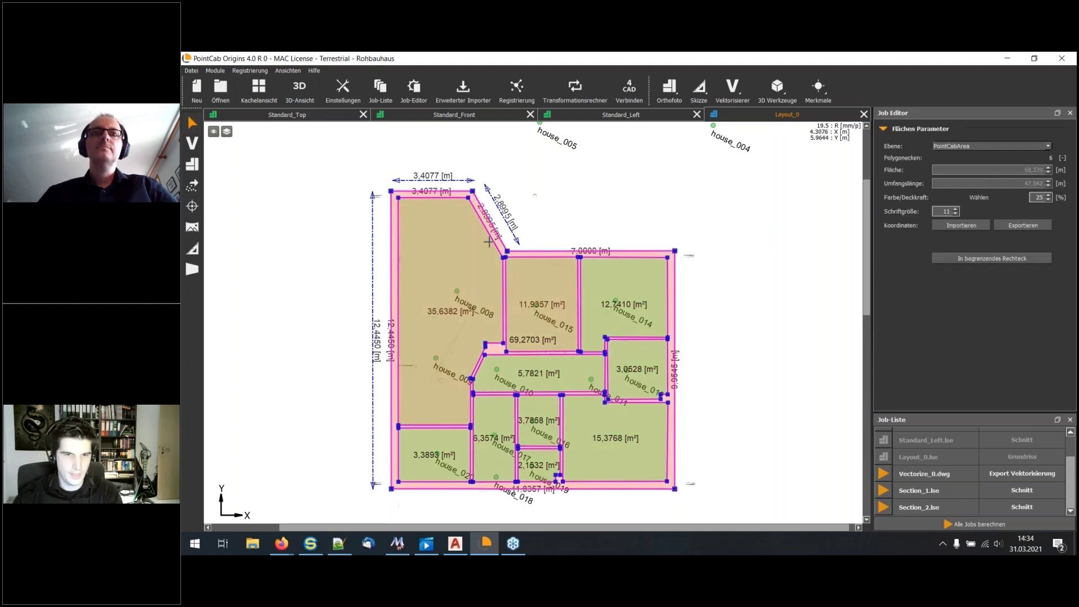
{"action": "left_click", "coordinate": [703, 330]}
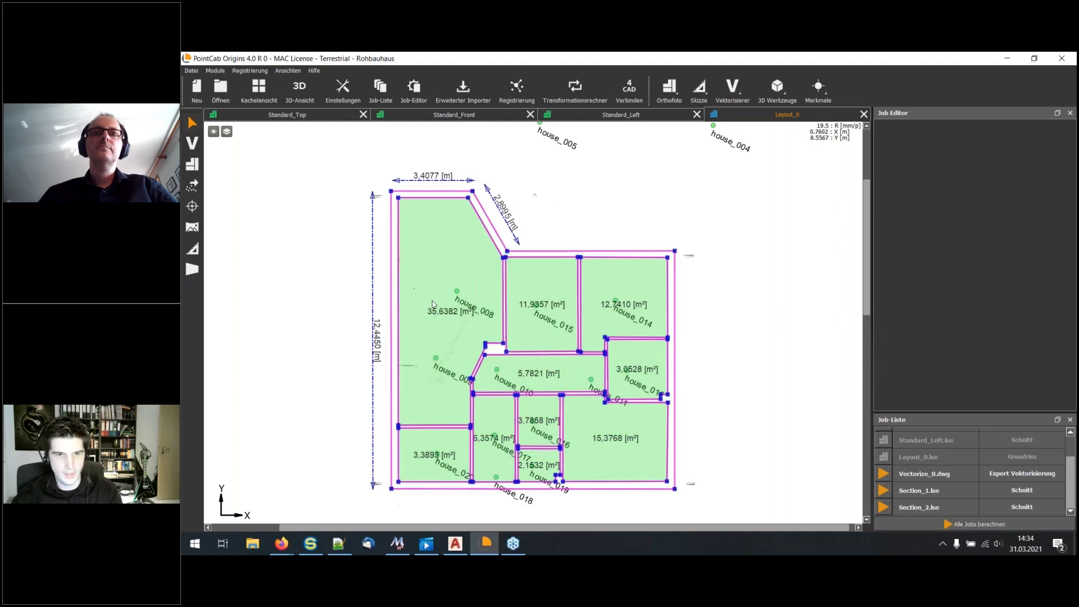
{"action": "scroll", "coordinate": [440, 293], "scroll_direction": "down", "scroll_amount": 1}
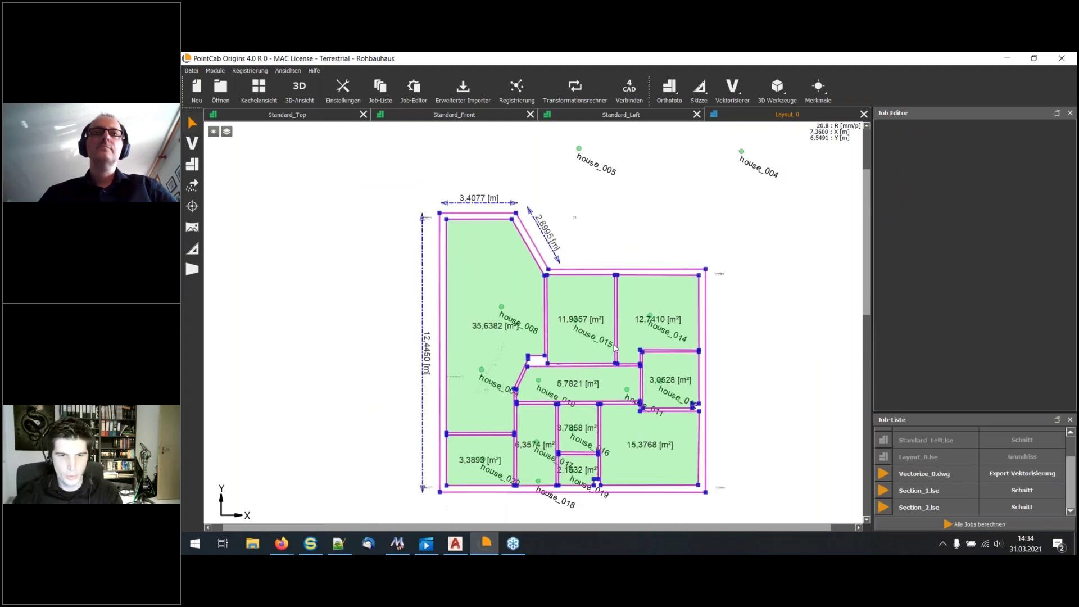
{"action": "scroll", "coordinate": [512, 304], "scroll_direction": "down", "scroll_amount": 1}
Hide the vectorizer lines and select the vertical 12,4450 m dimension line
{"action": "left_click", "coordinate": [214, 132]}
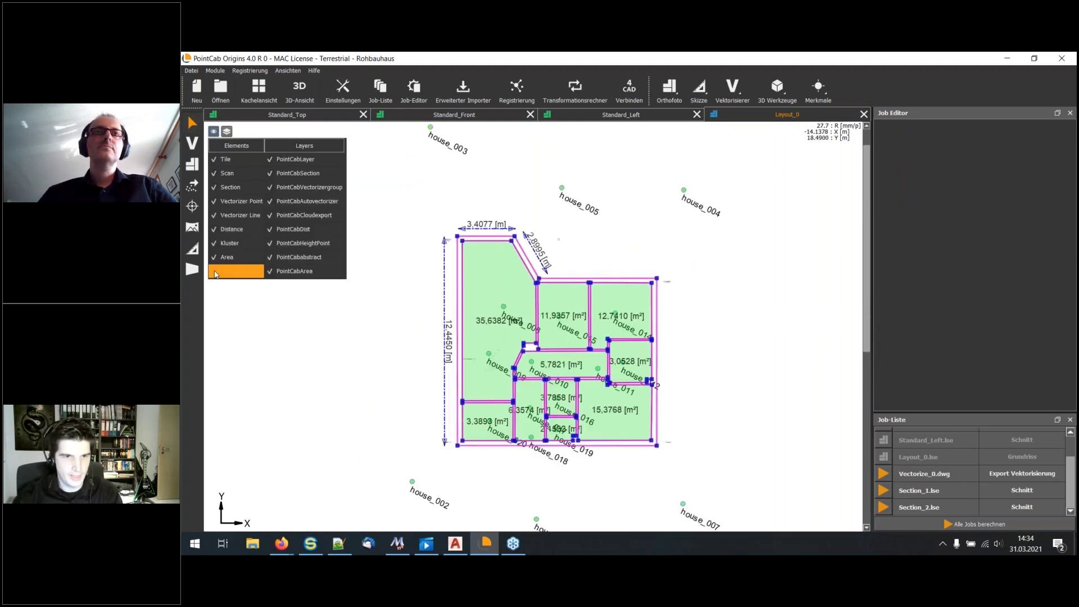
{"action": "left_click", "coordinate": [214, 215]}
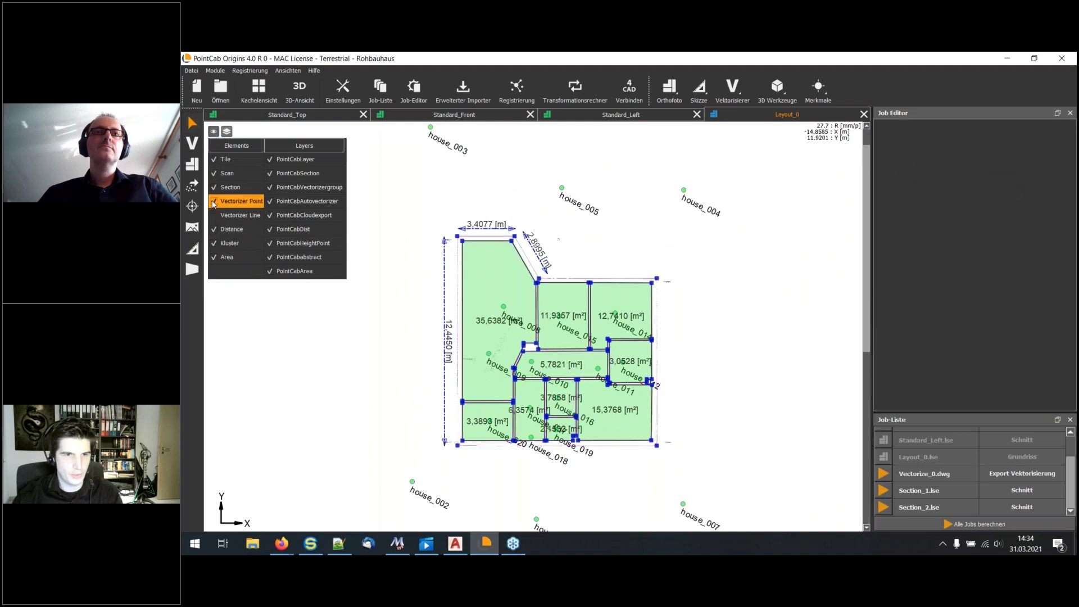
{"action": "scroll", "coordinate": [609, 342], "scroll_direction": "up", "scroll_amount": 1}
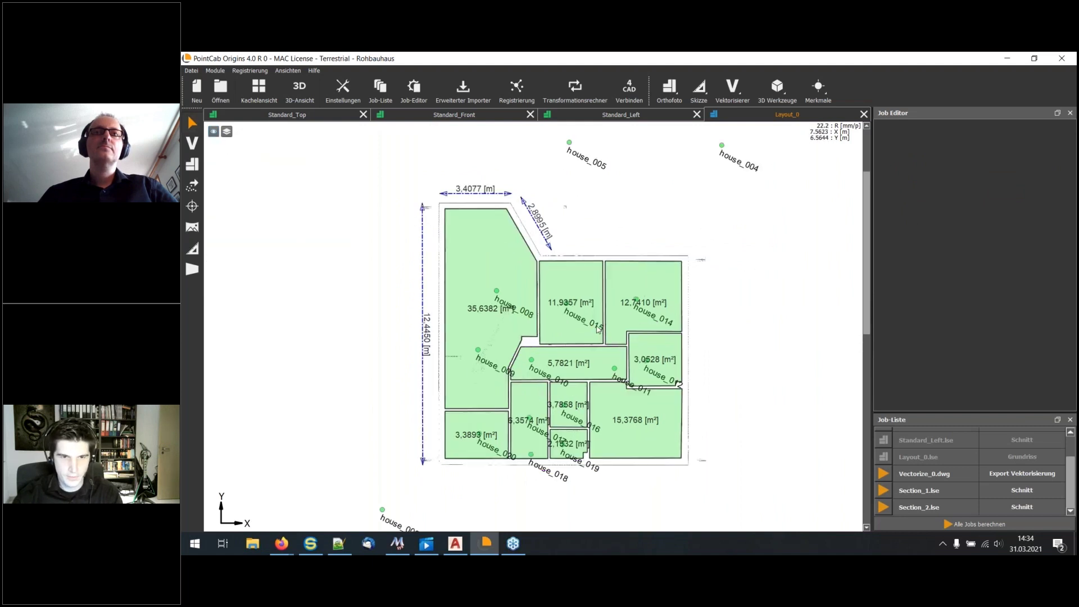
{"action": "scroll", "coordinate": [598, 329], "scroll_direction": "up", "scroll_amount": 1}
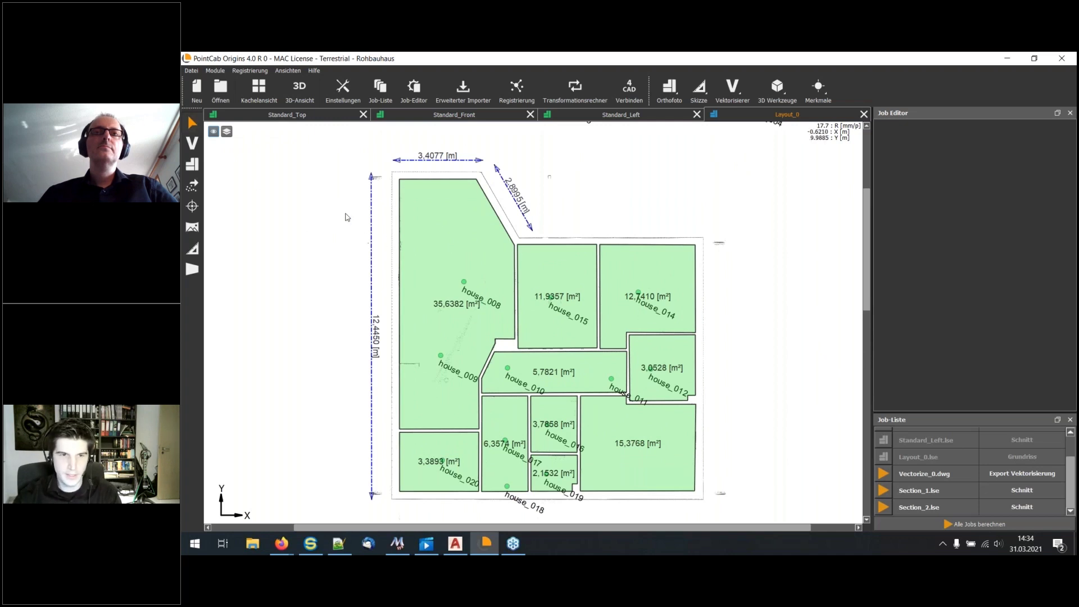
{"action": "left_click", "coordinate": [370, 326]}
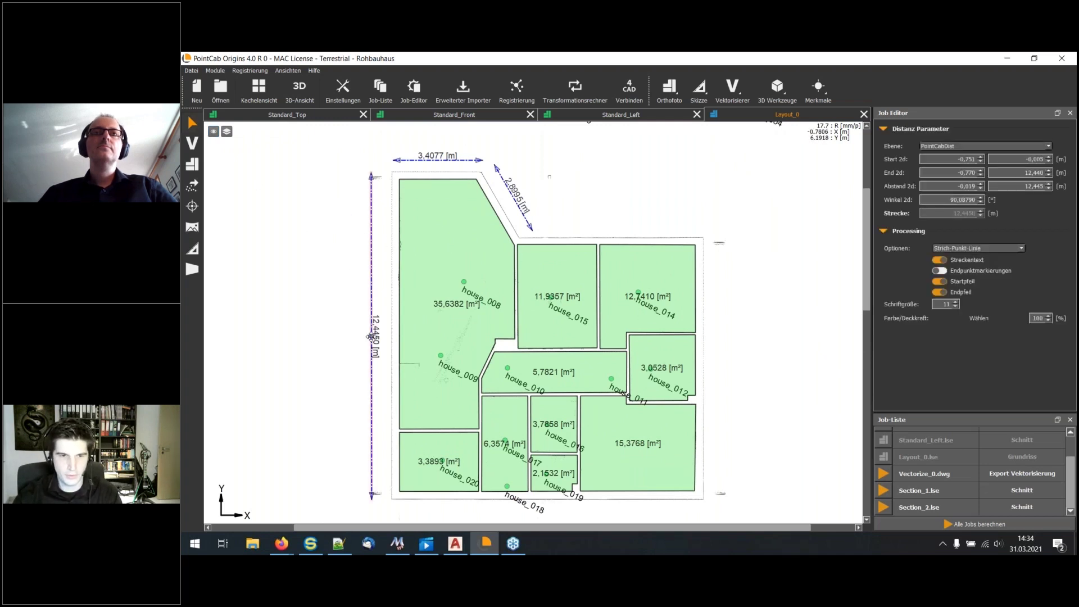
Shift the 12,4450 m dimension line slightly right and give the house_014 room a purple-blue fill
{"action": "left_click_drag", "start_coordinate": [371, 336], "coordinate": [375, 336]}
{"action": "left_click", "coordinate": [345, 333]}
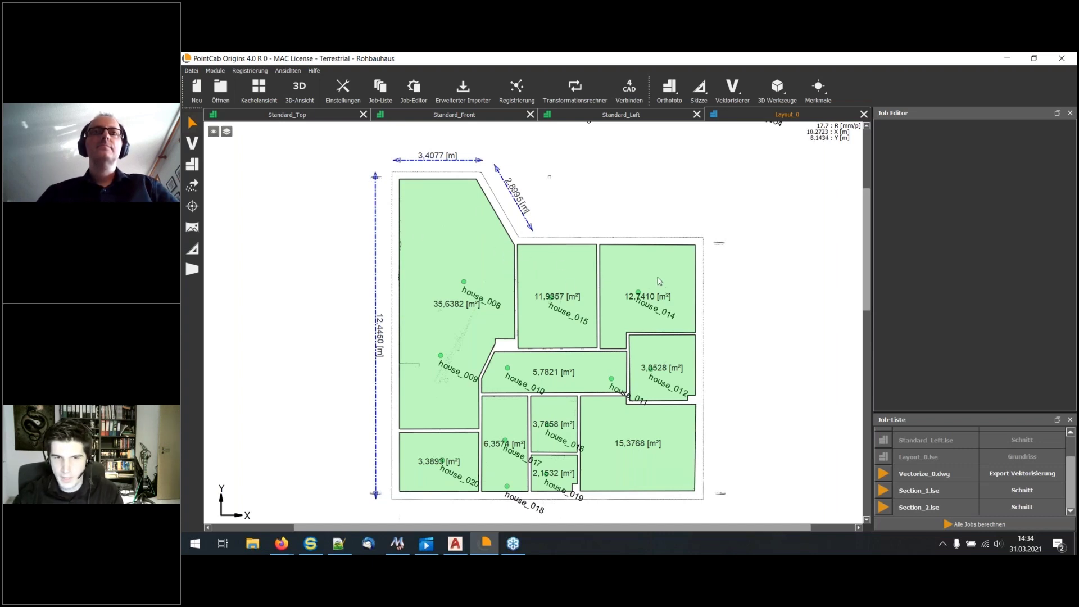
{"action": "left_click", "coordinate": [668, 295]}
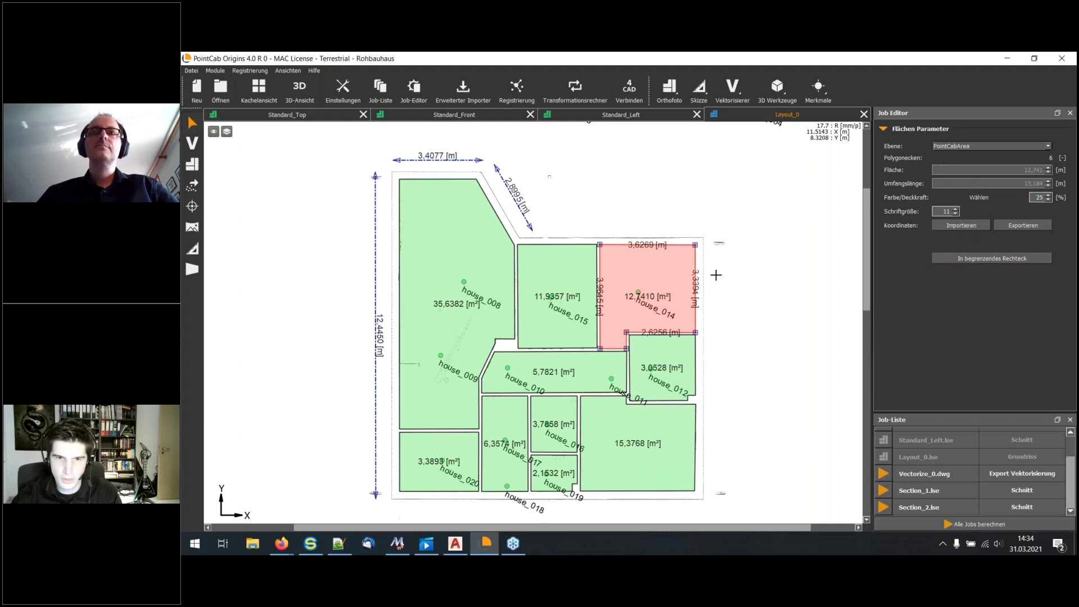
{"action": "left_click", "coordinate": [963, 195]}
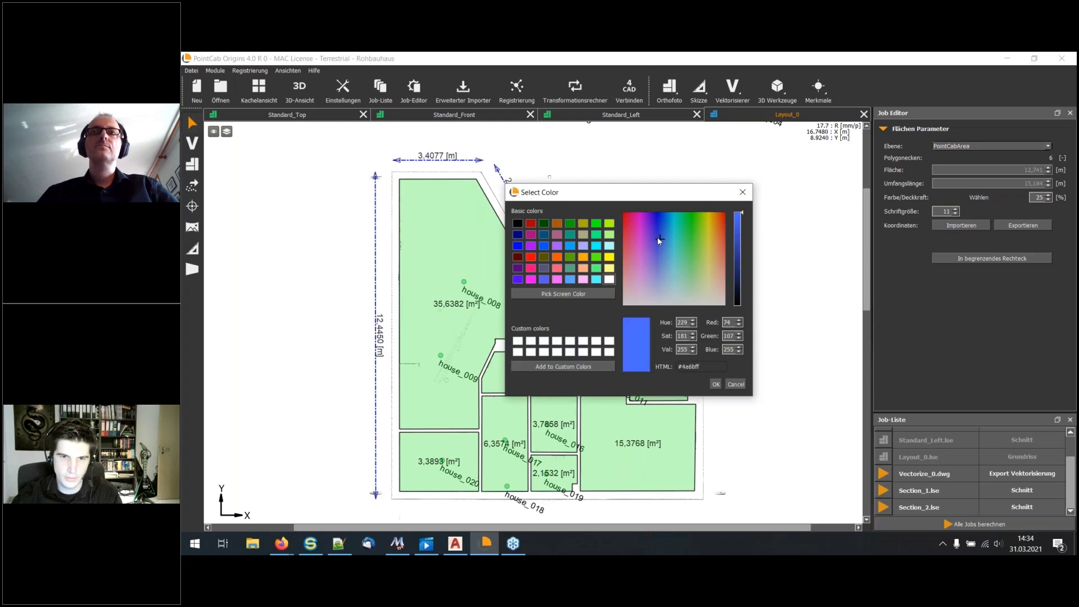
{"action": "left_click", "coordinate": [716, 385]}
{"action": "scroll", "coordinate": [618, 292], "scroll_direction": "down", "scroll_amount": 2}
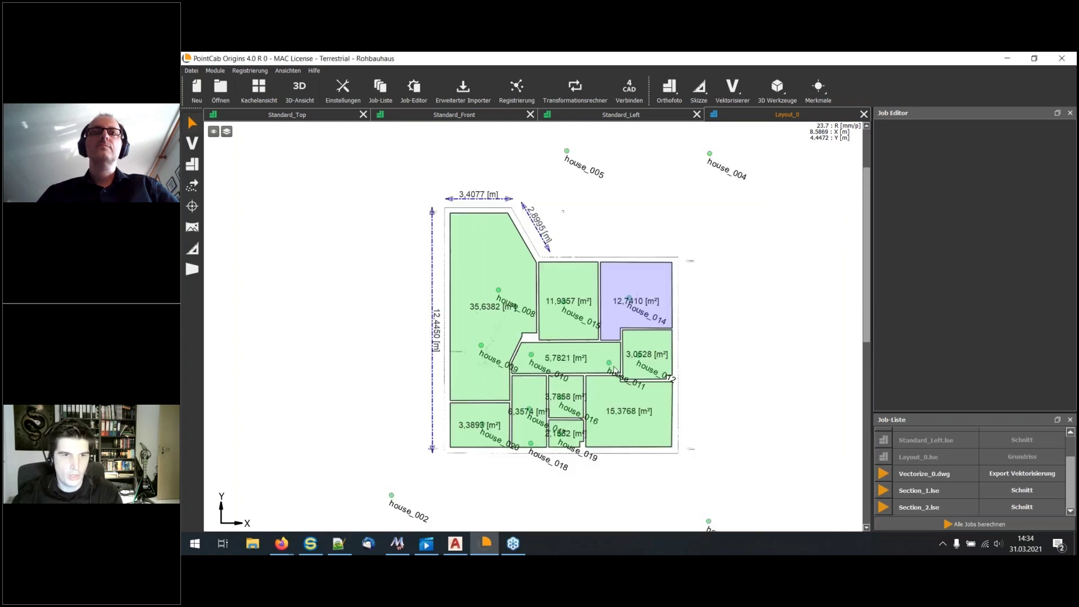
{"action": "scroll", "coordinate": [719, 219], "scroll_direction": "up", "scroll_amount": 1}
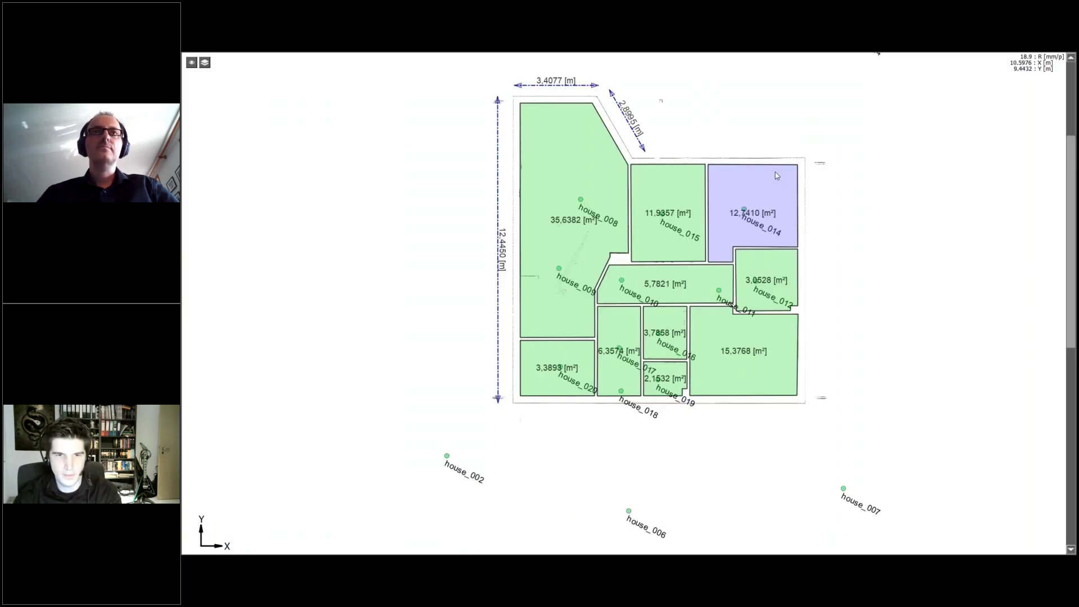
Cancel the screenshot save and frame the floor plan for a Skizze web export
{"action": "scroll", "coordinate": [844, 348], "scroll_direction": "down", "scroll_amount": 1}
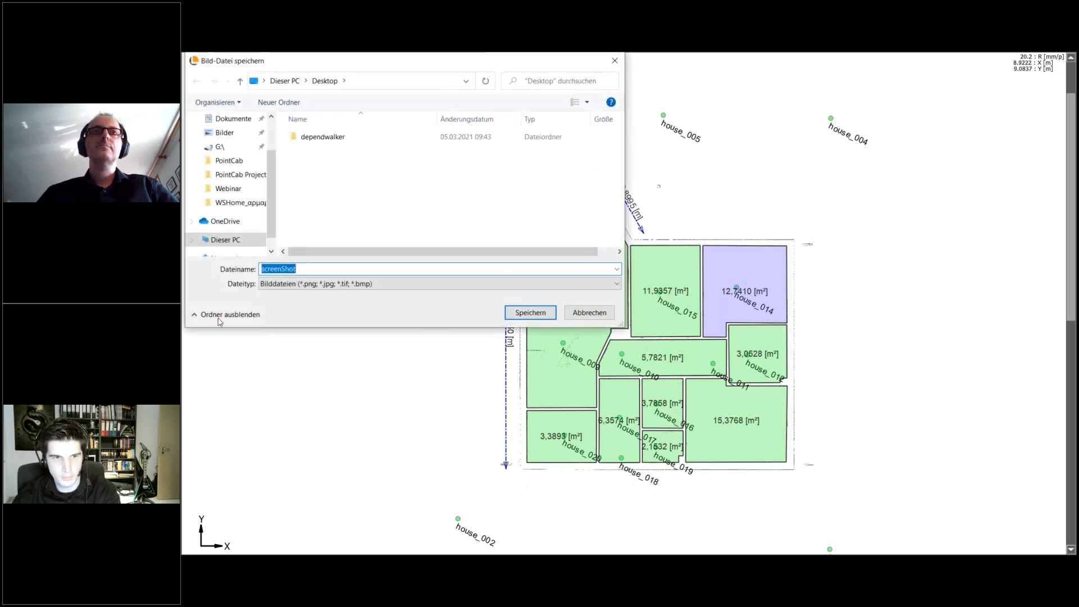
{"action": "left_click", "coordinate": [597, 313]}
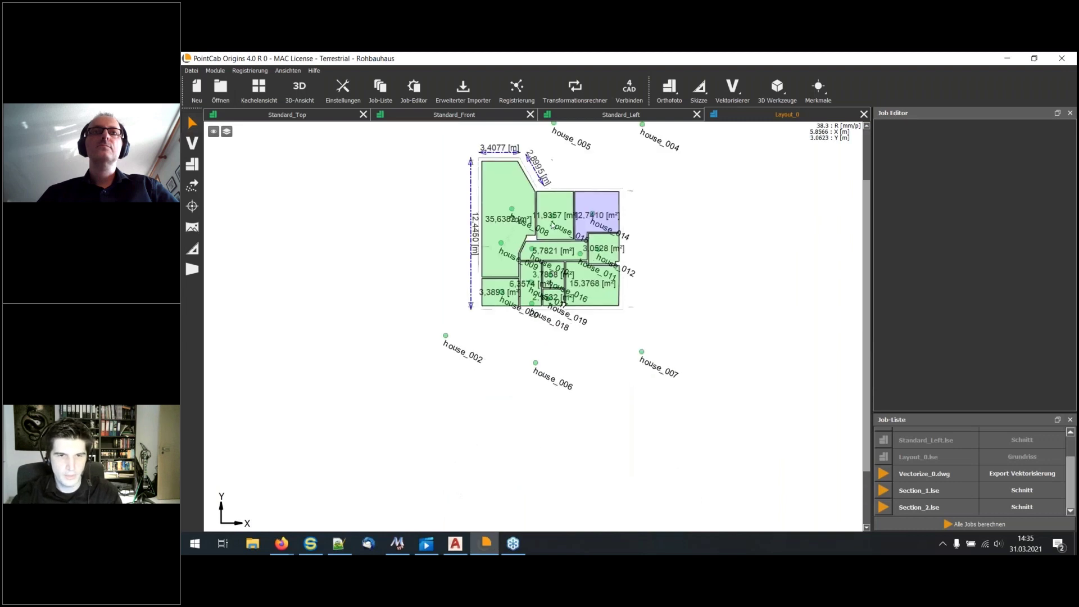
{"action": "scroll", "coordinate": [545, 337], "scroll_direction": "up", "scroll_amount": 2}
{"action": "left_click", "coordinate": [699, 88]}
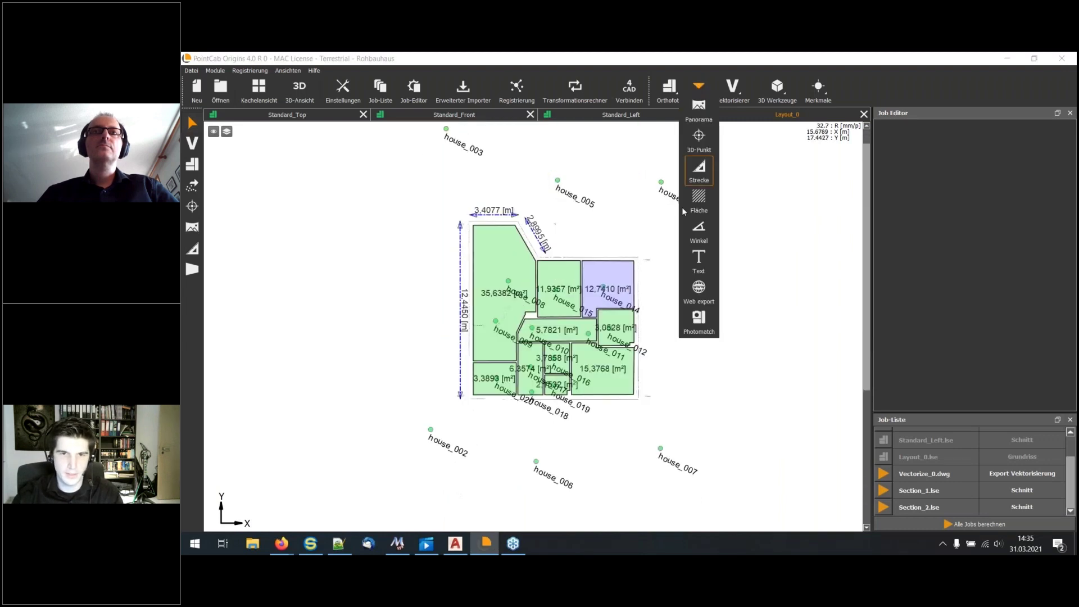
{"action": "left_click", "coordinate": [699, 290]}
{"action": "left_click_drag", "start_coordinate": [434, 193], "coordinate": [664, 418]}
Run the Web_0.html export job and show its output in the Documentation folder
{"action": "scroll", "coordinate": [926, 343], "scroll_direction": "down", "scroll_amount": 5}
{"action": "scroll", "coordinate": [926, 343], "scroll_direction": "down", "scroll_amount": 5}
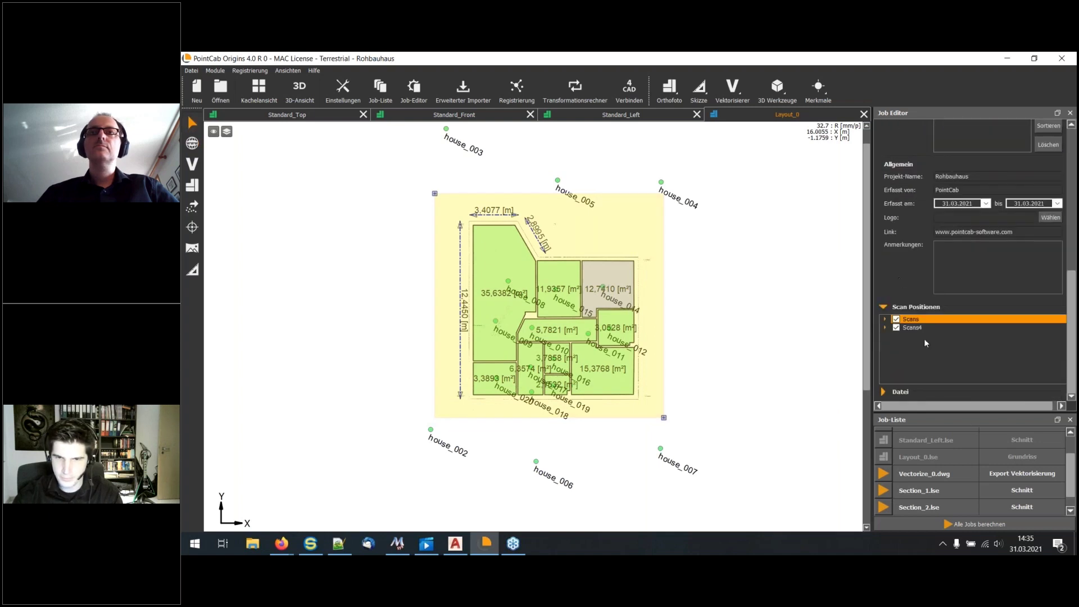
{"action": "left_click", "coordinate": [881, 393]}
{"action": "scroll", "coordinate": [889, 507], "scroll_direction": "down", "scroll_amount": 1}
{"action": "left_click", "coordinate": [889, 507]}
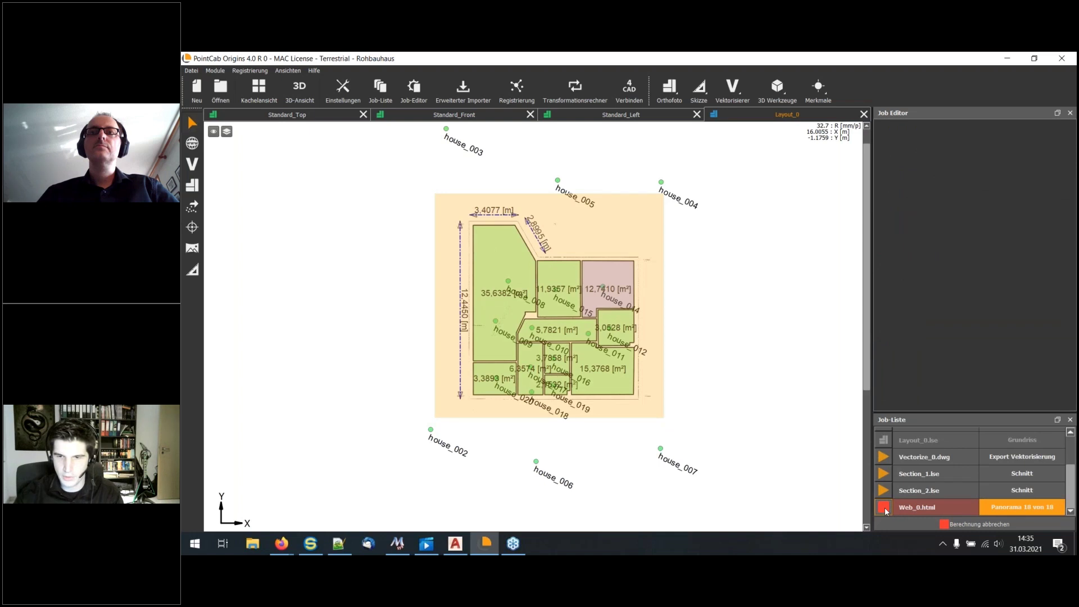
{"action": "right_click", "coordinate": [922, 507]}
{"action": "left_click", "coordinate": [971, 459]}
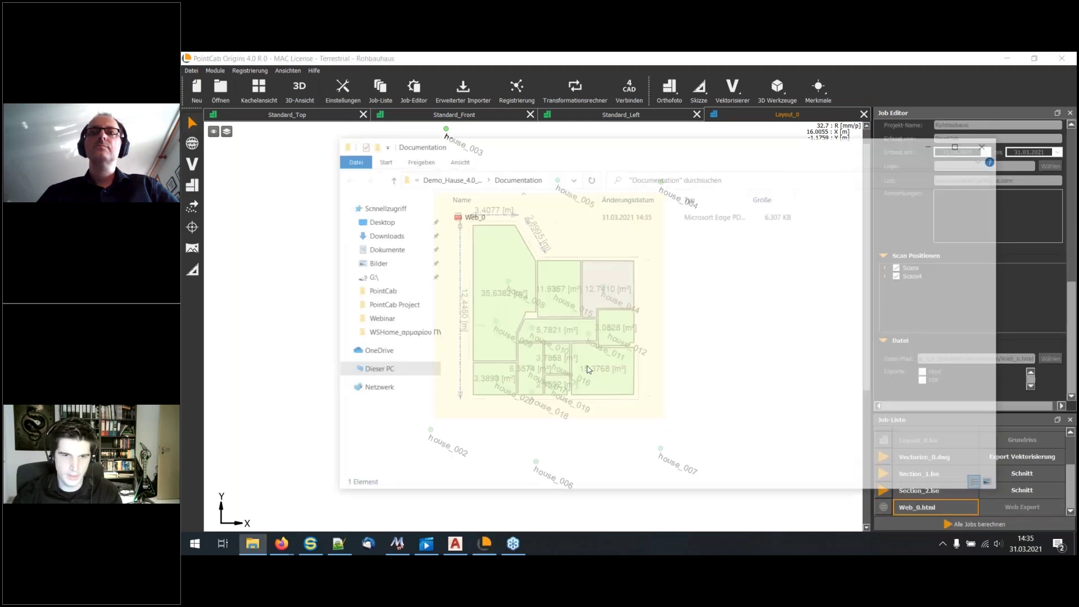
Open Web_0.pdf in Edge, review the 1:200 floor-plan page close up, then close it
{"action": "double_click", "coordinate": [498, 216]}
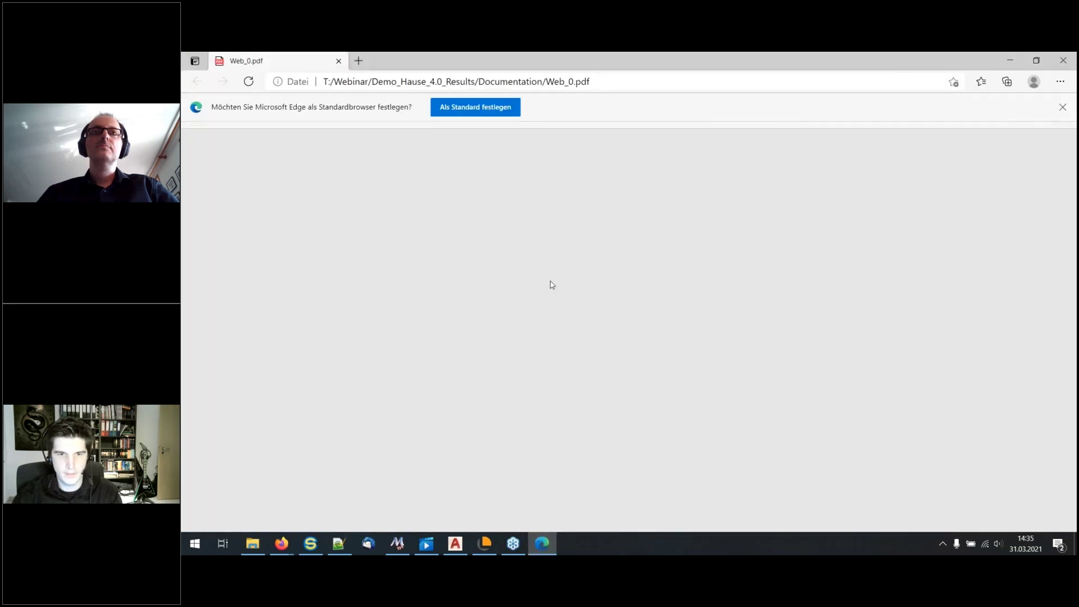
{"action": "scroll", "coordinate": [561, 271], "scroll_direction": "down", "scroll_amount": 10}
{"action": "scroll", "coordinate": [560, 270], "scroll_direction": "down", "scroll_amount": 10}
{"action": "scroll", "coordinate": [562, 270], "scroll_direction": "down", "scroll_amount": 10}
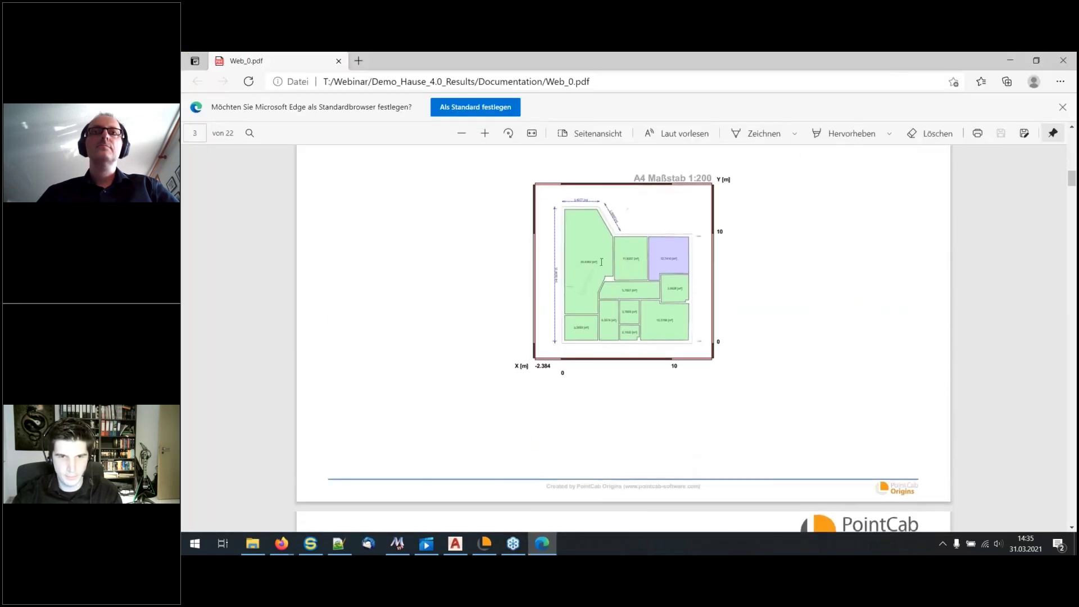
{"action": "scroll", "coordinate": [628, 275], "scroll_direction": "up", "scroll_amount": 4, "text": "ctrl"}
{"action": "scroll", "coordinate": [505, 258], "scroll_direction": "up", "scroll_amount": 1, "text": "ctrl"}
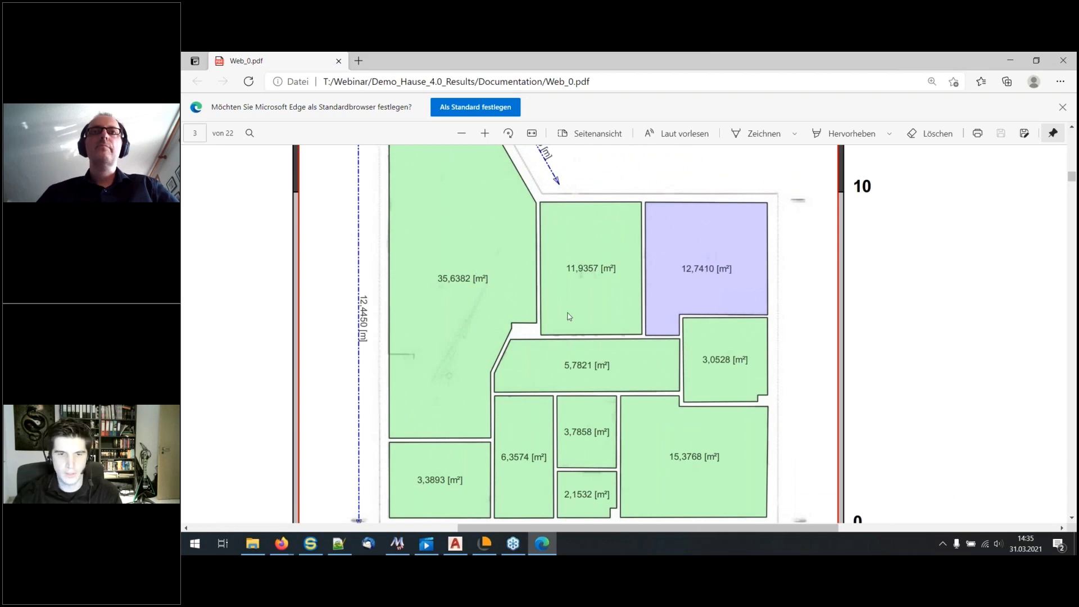
{"action": "scroll", "coordinate": [472, 289], "scroll_direction": "up", "scroll_amount": 1}
{"action": "scroll", "coordinate": [427, 309], "scroll_direction": "down", "scroll_amount": 1}
{"action": "scroll", "coordinate": [557, 211], "scroll_direction": "up", "scroll_amount": 1}
{"action": "scroll", "coordinate": [556, 211], "scroll_direction": "up", "scroll_amount": 1}
{"action": "scroll", "coordinate": [557, 211], "scroll_direction": "down", "scroll_amount": 3}
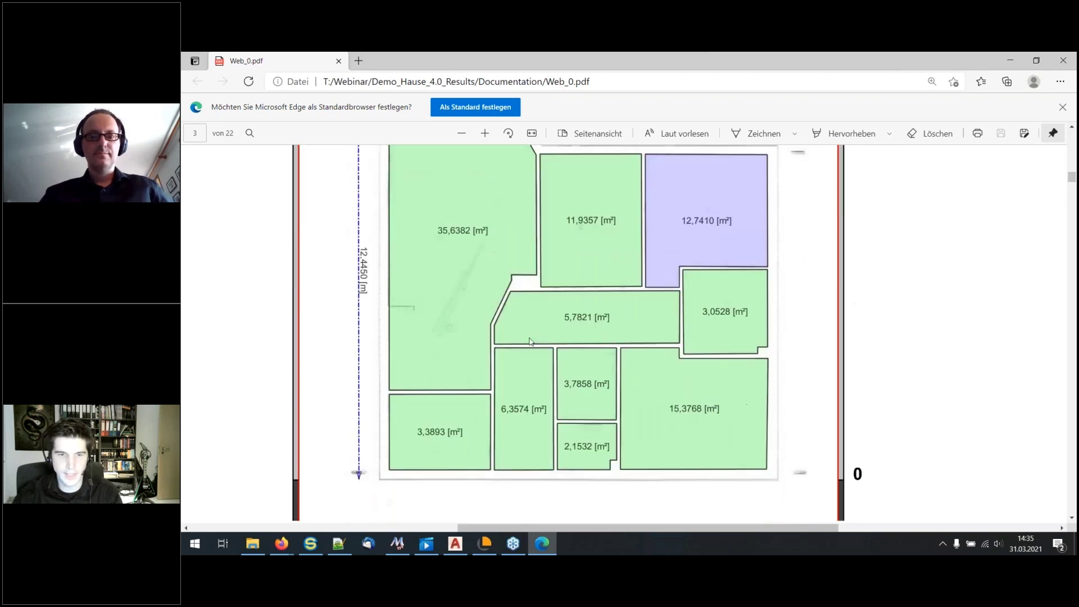
{"action": "left_click", "coordinate": [1063, 60]}
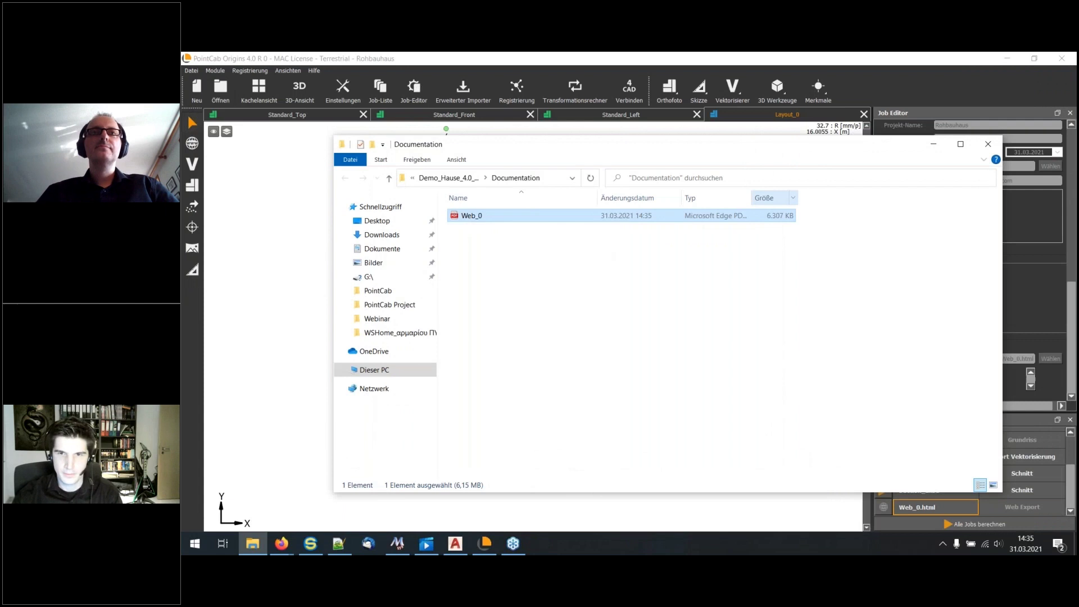
Return to the PointCab layout and clear the floor-plan selection
{"action": "left_click", "coordinate": [934, 144]}
{"action": "scroll", "coordinate": [610, 264], "scroll_direction": "up", "scroll_amount": 1}
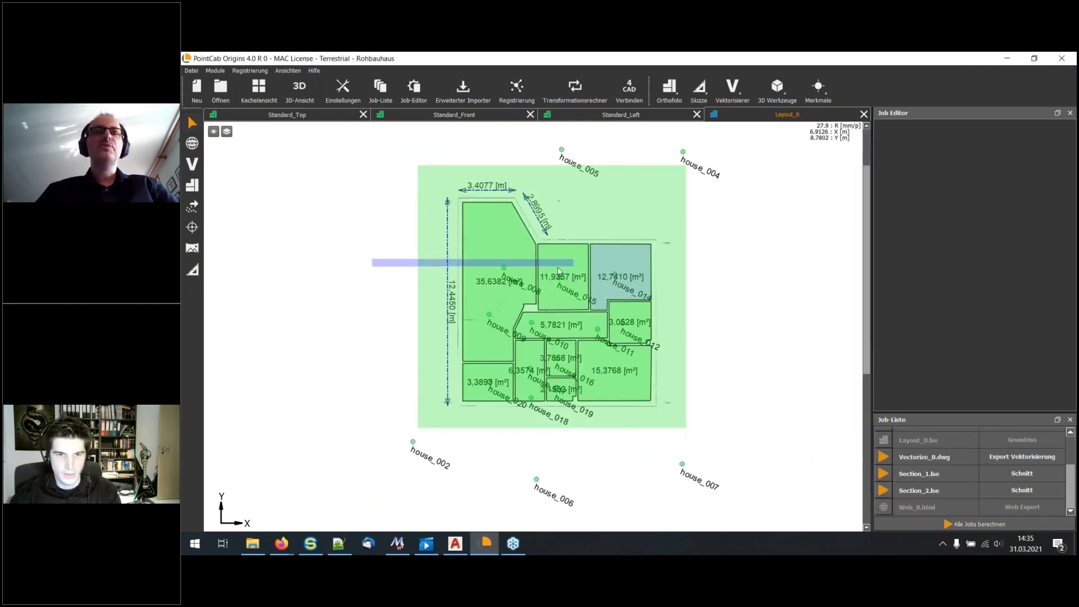
{"action": "left_click_drag", "start_coordinate": [376, 176], "coordinate": [760, 475]}
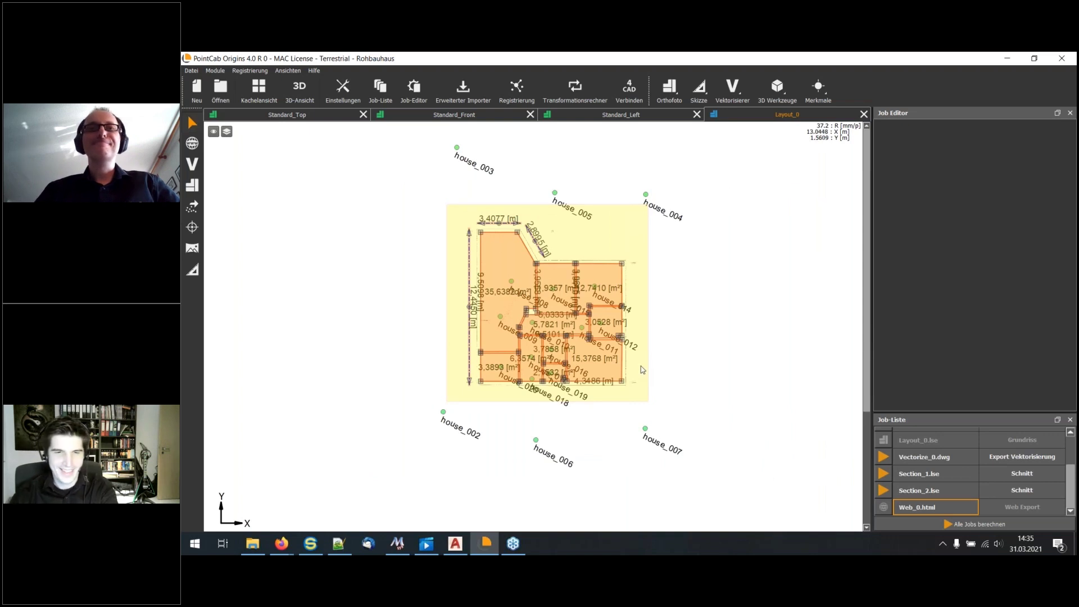
{"action": "scroll", "coordinate": [535, 314], "scroll_direction": "up", "scroll_amount": 1}
{"action": "key", "text": "Delete"}
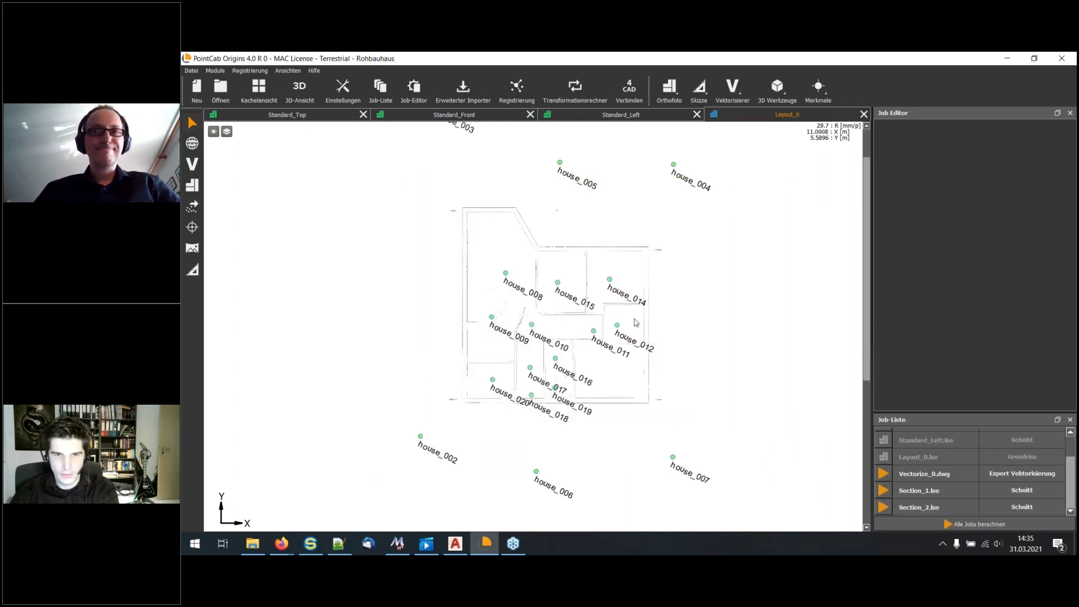
Turn on Vectorizer Point and Vectorizer Line visibility in the eye panel
{"action": "left_click", "coordinate": [214, 133]}
{"action": "left_click", "coordinate": [219, 203]}
{"action": "left_click", "coordinate": [214, 201]}
{"action": "left_click", "coordinate": [215, 215]}
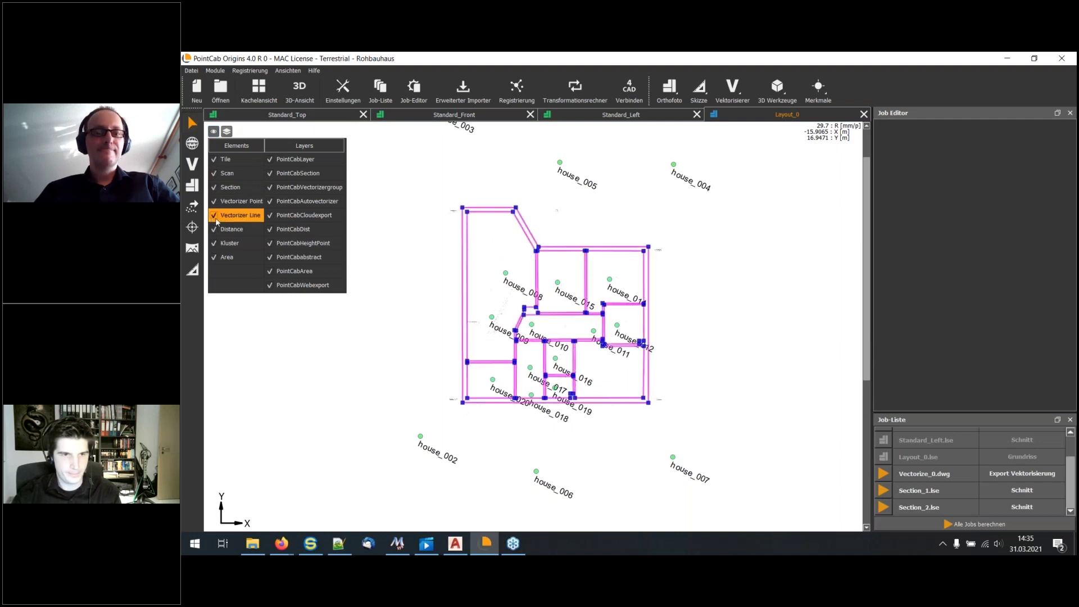
{"action": "left_click", "coordinate": [215, 132]}
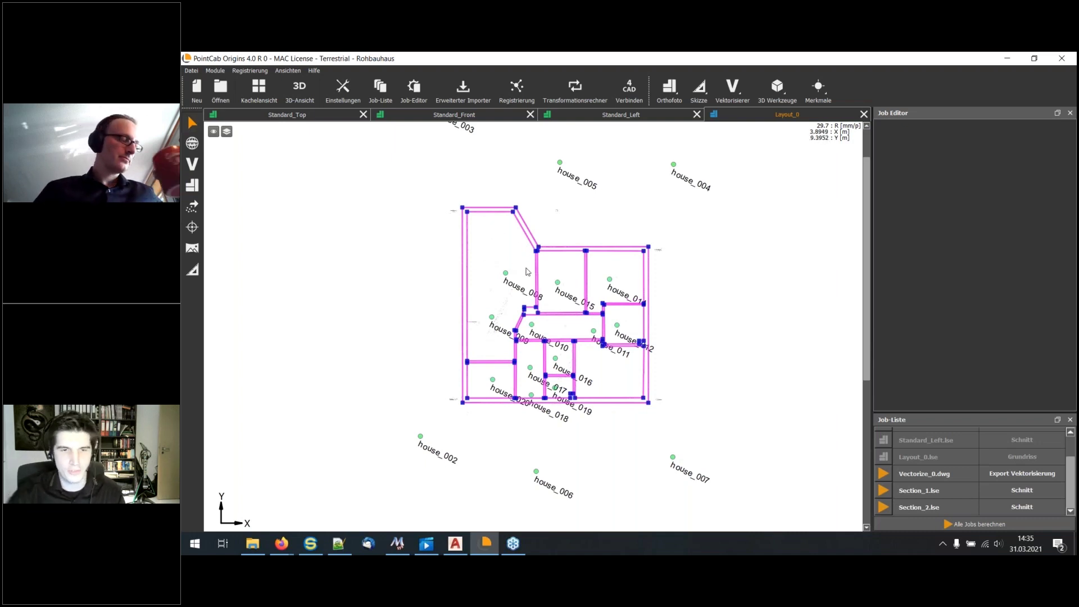
Start the 3D Werkzeuge Transformation tool and place a new origin and axis direction
{"action": "left_click", "coordinate": [699, 91]}
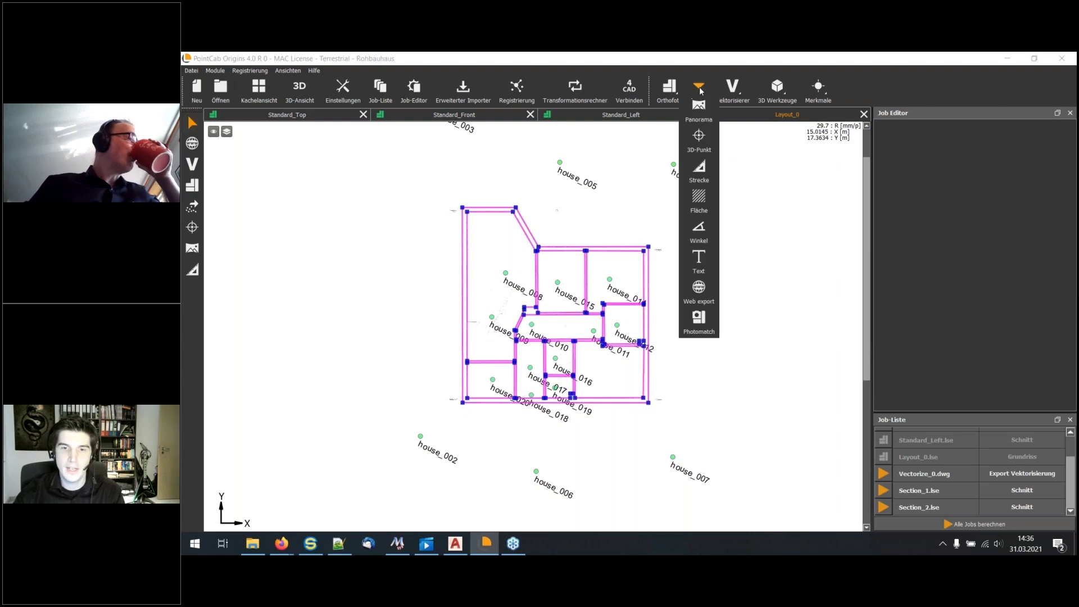
{"action": "left_click", "coordinate": [777, 89]}
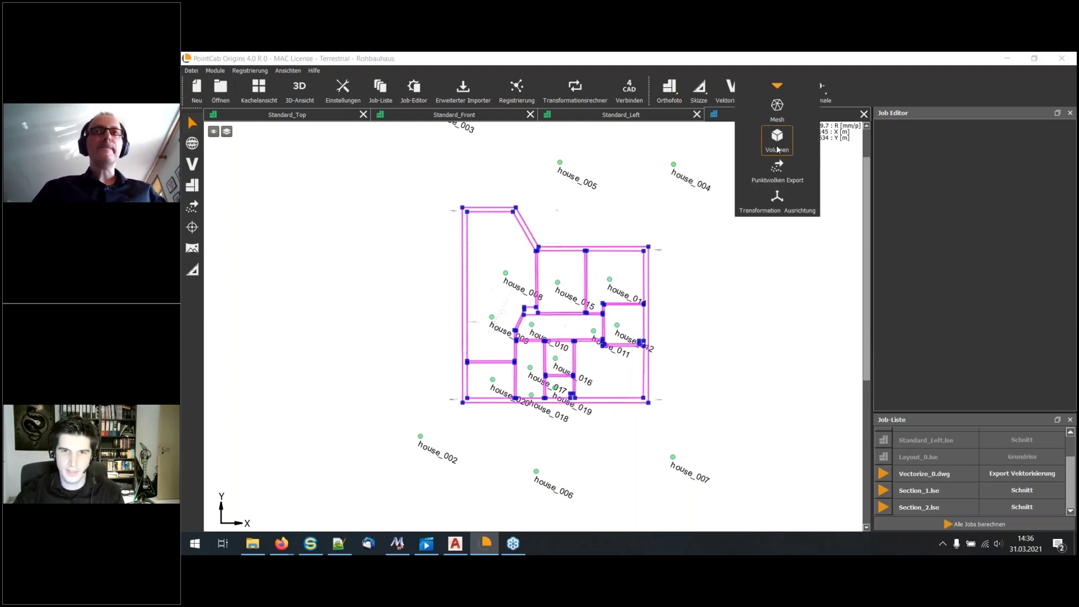
{"action": "left_click", "coordinate": [776, 206]}
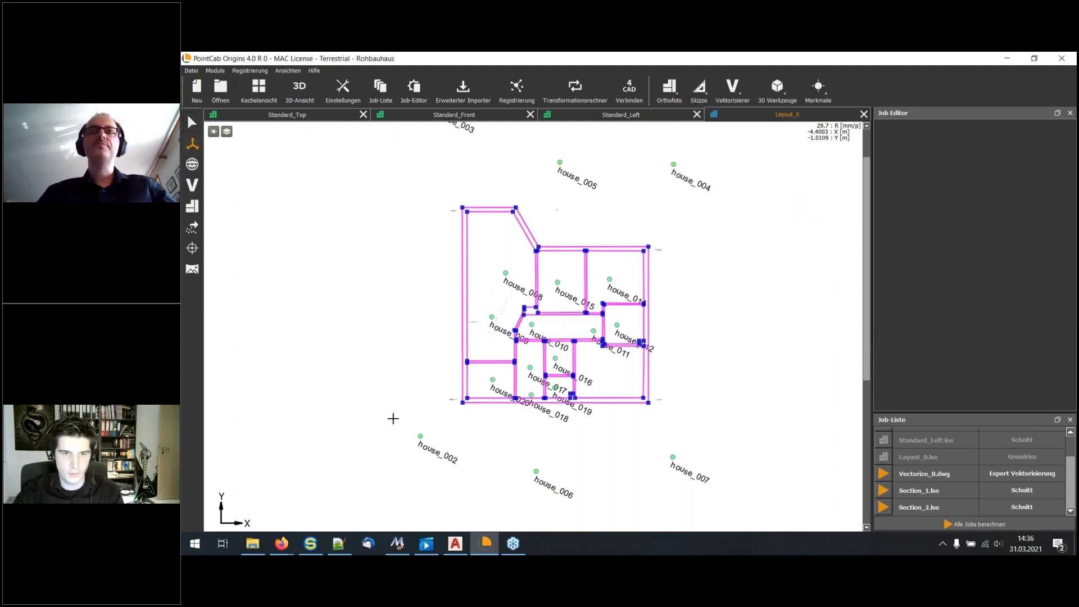
{"action": "left_click", "coordinate": [393, 416]}
{"action": "left_click", "coordinate": [543, 502]}
Reposition the transformation origin and rotate the axes, aligning X with the bottom wall
{"action": "scroll", "coordinate": [483, 394], "scroll_direction": "up", "scroll_amount": 1}
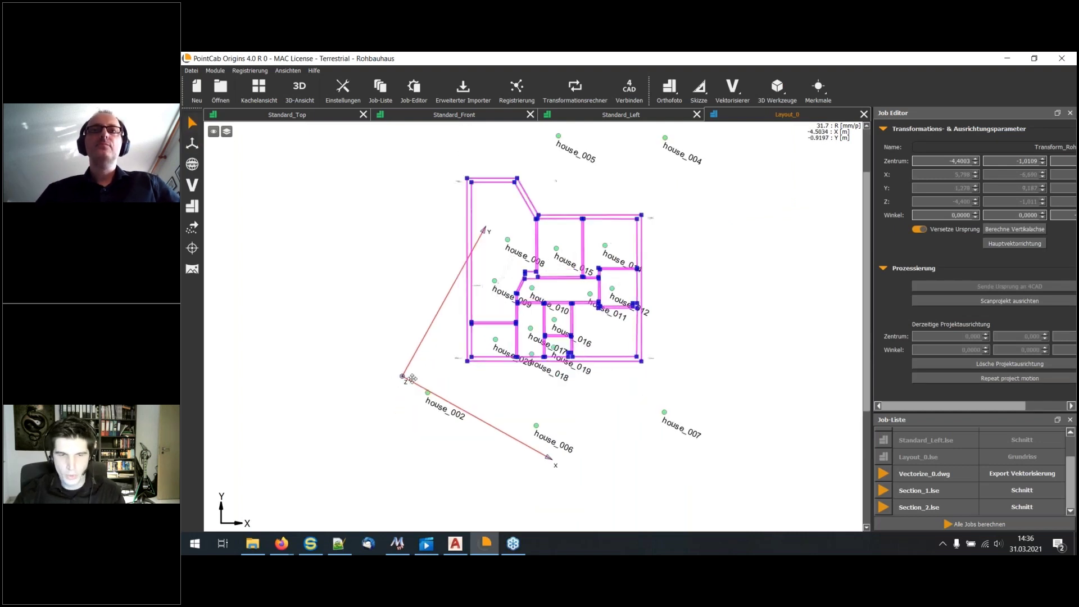
{"action": "left_click_drag", "start_coordinate": [412, 378], "coordinate": [525, 351]}
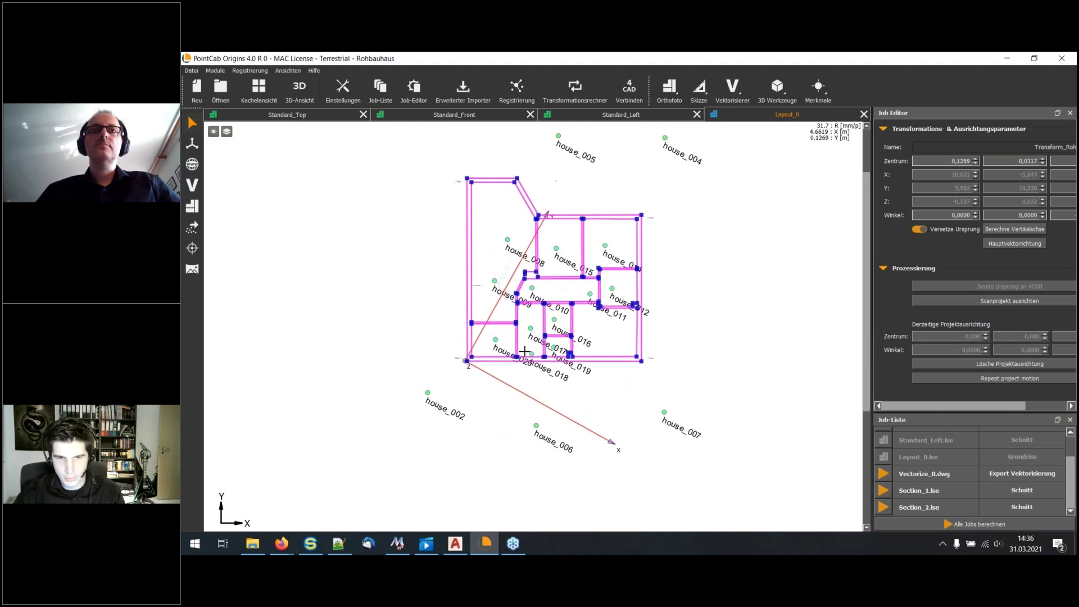
{"action": "scroll", "coordinate": [540, 371], "scroll_direction": "up", "scroll_amount": 2}
{"action": "scroll", "coordinate": [650, 446], "scroll_direction": "down", "scroll_amount": 1}
{"action": "left_click_drag", "start_coordinate": [660, 428], "coordinate": [709, 327]}
{"action": "scroll", "coordinate": [703, 327], "scroll_direction": "up", "scroll_amount": 2}
{"action": "scroll", "coordinate": [587, 330], "scroll_direction": "up", "scroll_amount": 5}
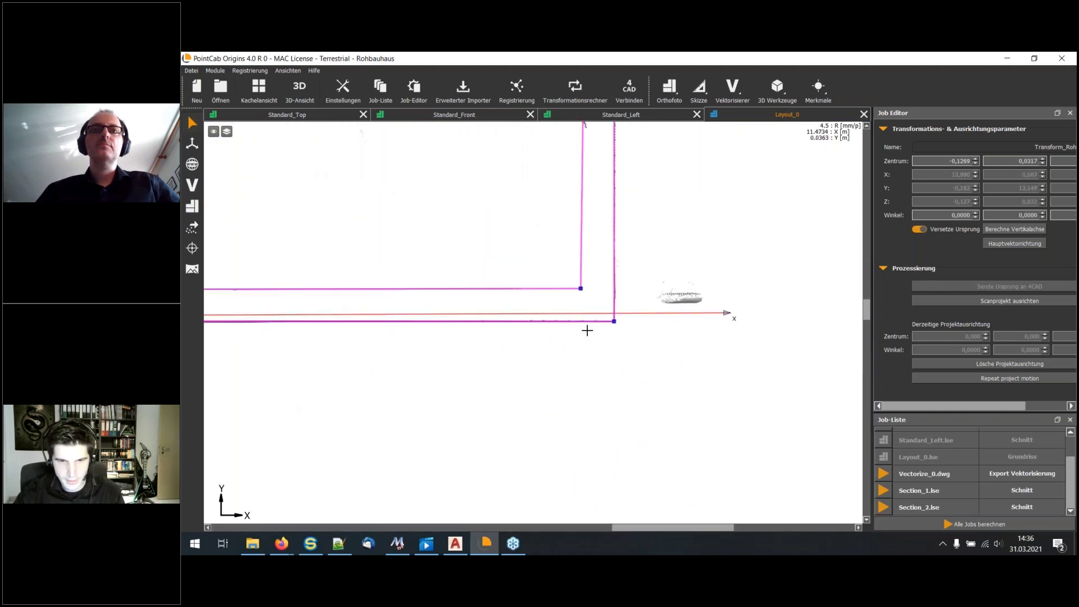
{"action": "scroll", "coordinate": [588, 331], "scroll_direction": "up", "scroll_amount": 4}
{"action": "scroll", "coordinate": [330, 318], "scroll_direction": "down", "scroll_amount": 2}
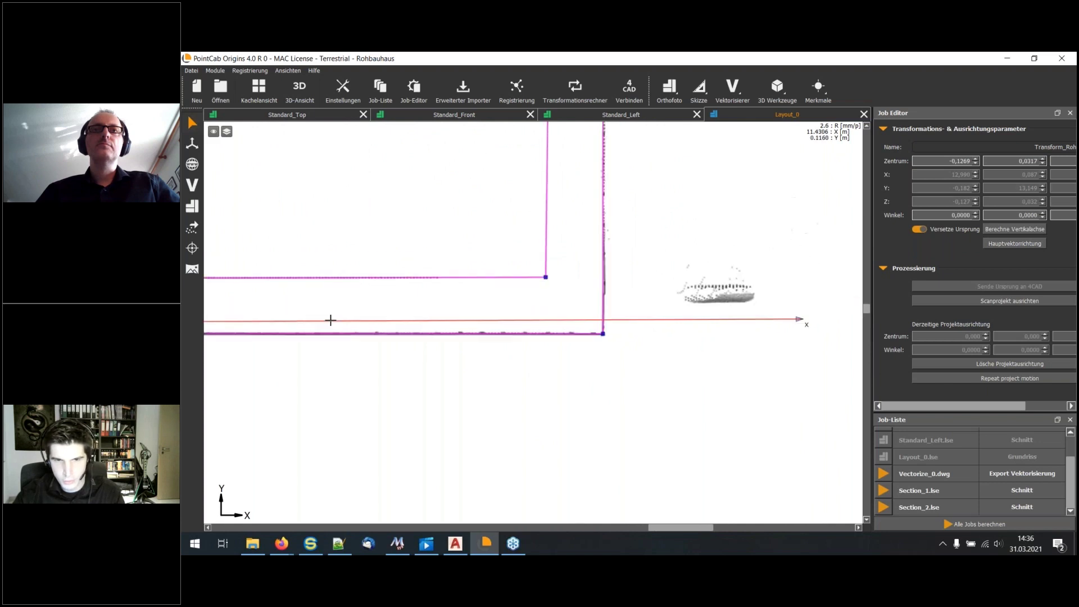
{"action": "scroll", "coordinate": [294, 332], "scroll_direction": "down", "scroll_amount": 3}
{"action": "scroll", "coordinate": [352, 306], "scroll_direction": "down", "scroll_amount": 3}
{"action": "scroll", "coordinate": [442, 326], "scroll_direction": "down", "scroll_amount": 2}
{"action": "left_click_drag", "start_coordinate": [442, 327], "coordinate": [385, 369]}
{"action": "scroll", "coordinate": [450, 229], "scroll_direction": "down", "scroll_amount": 2}
{"action": "left_click_drag", "start_coordinate": [445, 225], "coordinate": [392, 222]}
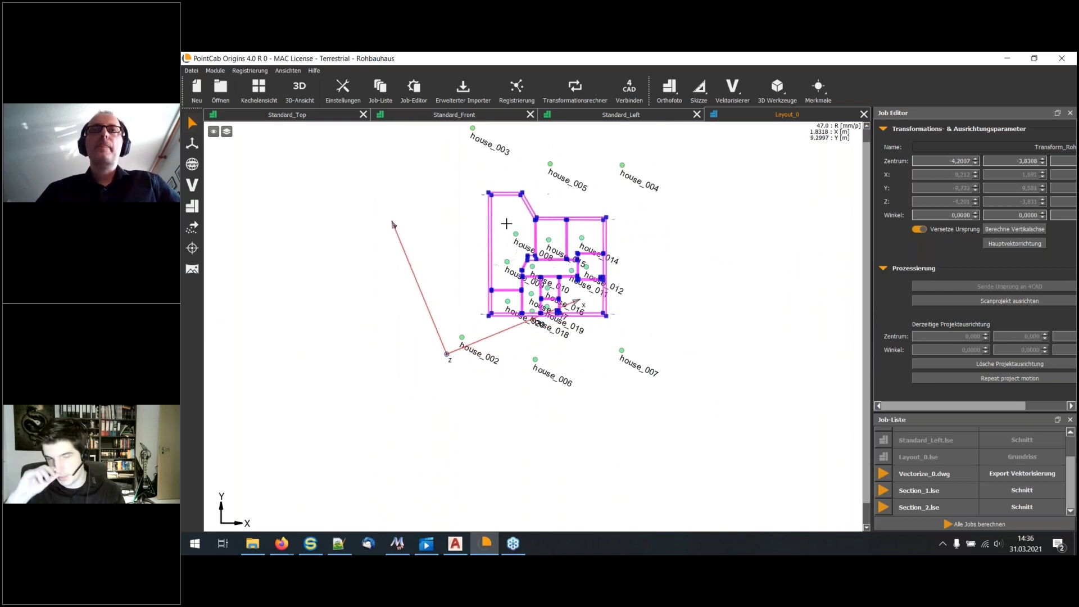
{"action": "scroll", "coordinate": [534, 163], "scroll_direction": "up", "scroll_amount": 1}
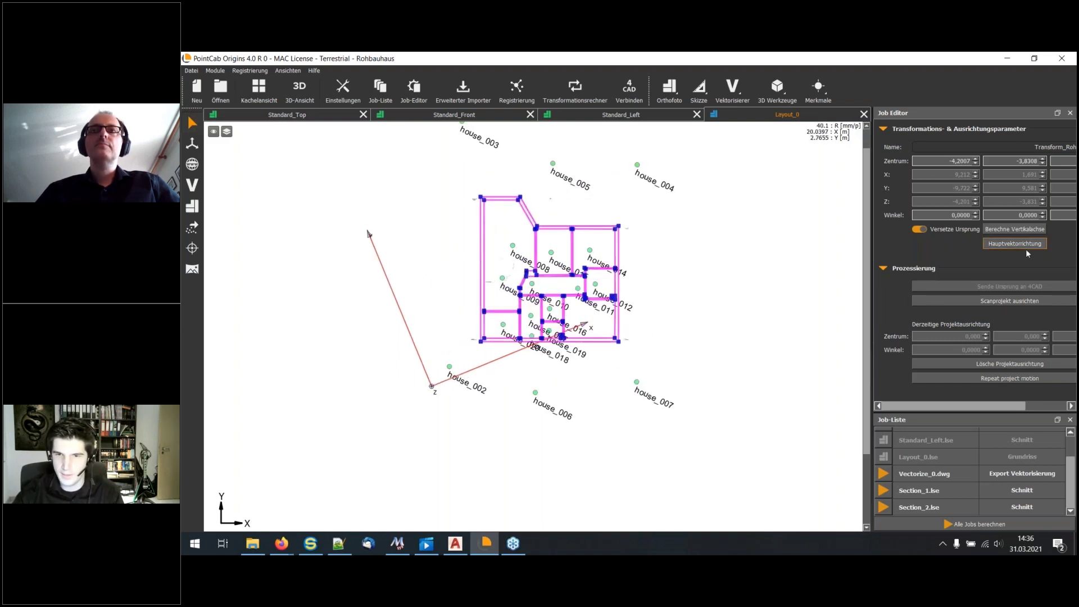
Snap the axes to Hauptvektorrichtung, adjust the origin in Standard_Front, then end the transformation
{"action": "left_click", "coordinate": [1011, 246]}
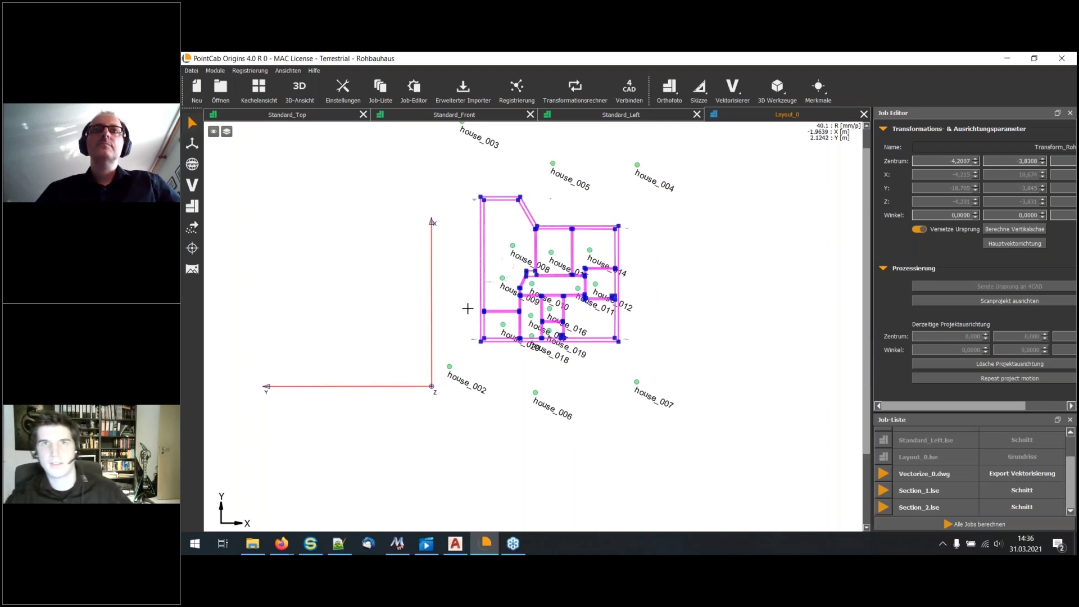
{"action": "left_click", "coordinate": [465, 117]}
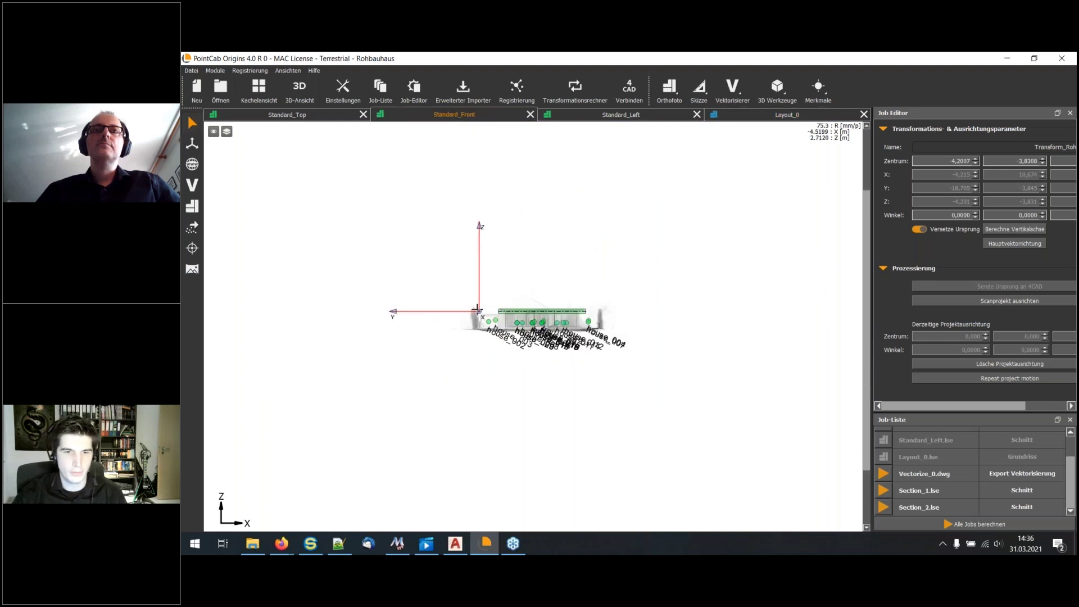
{"action": "left_click_drag", "start_coordinate": [480, 311], "coordinate": [493, 328]}
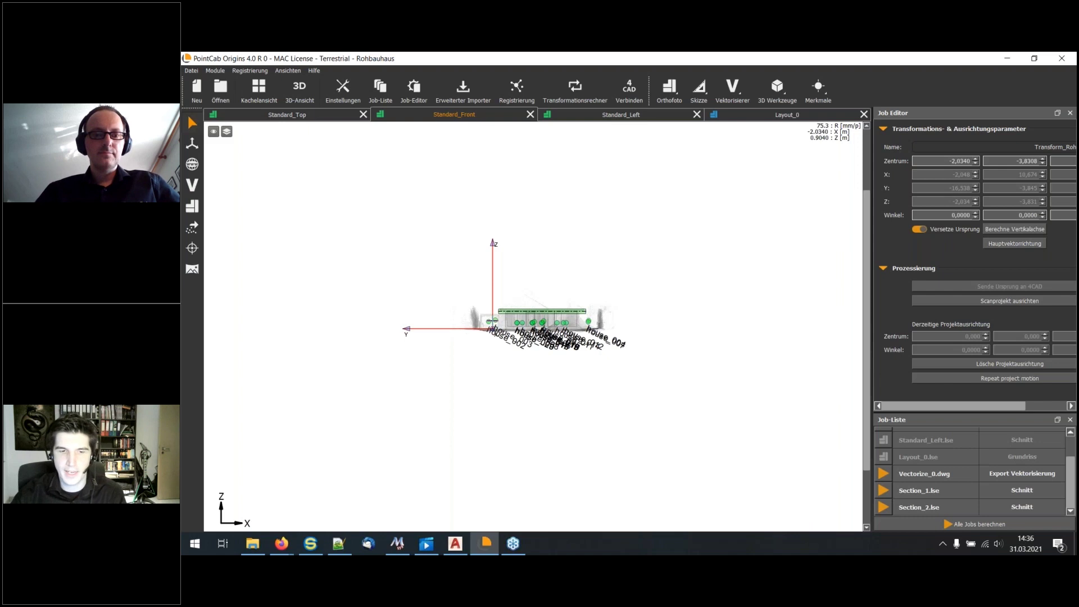
{"action": "right_click", "coordinate": [488, 316]}
{"action": "left_click", "coordinate": [496, 337]}
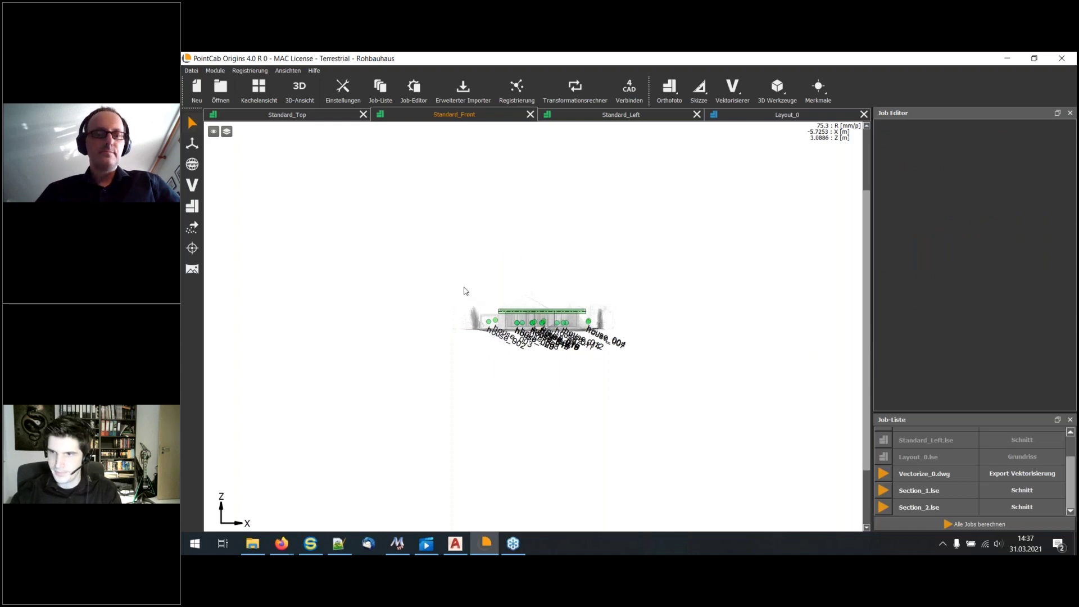
Switch to the Standard_Top view and zoom in on the building and its scan positions
{"action": "scroll", "coordinate": [533, 311], "scroll_direction": "up", "scroll_amount": 1}
{"action": "scroll", "coordinate": [466, 253], "scroll_direction": "up", "scroll_amount": 1}
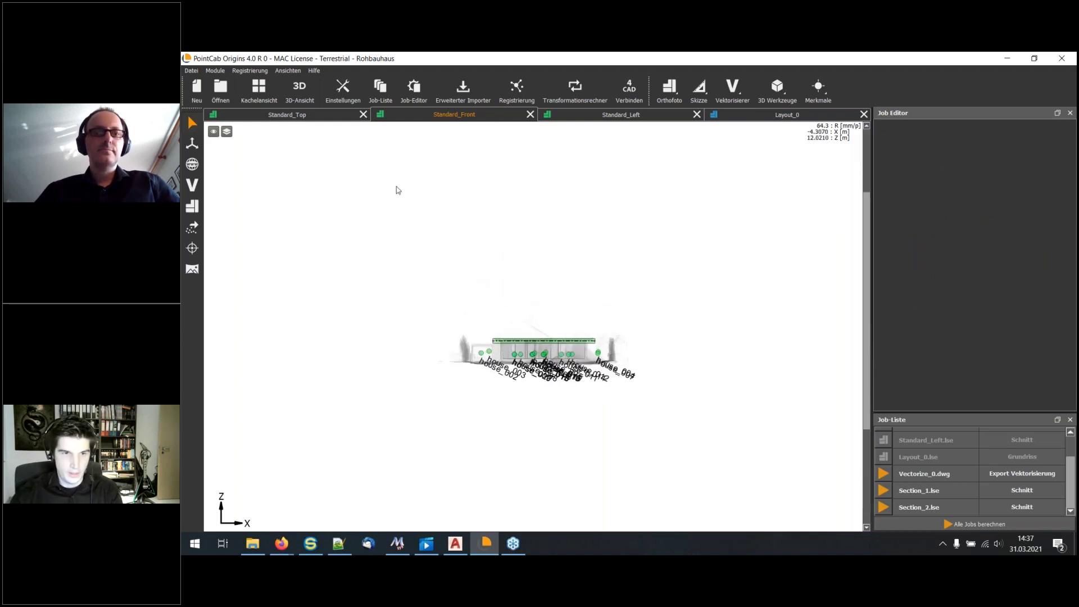
{"action": "left_click", "coordinate": [303, 117]}
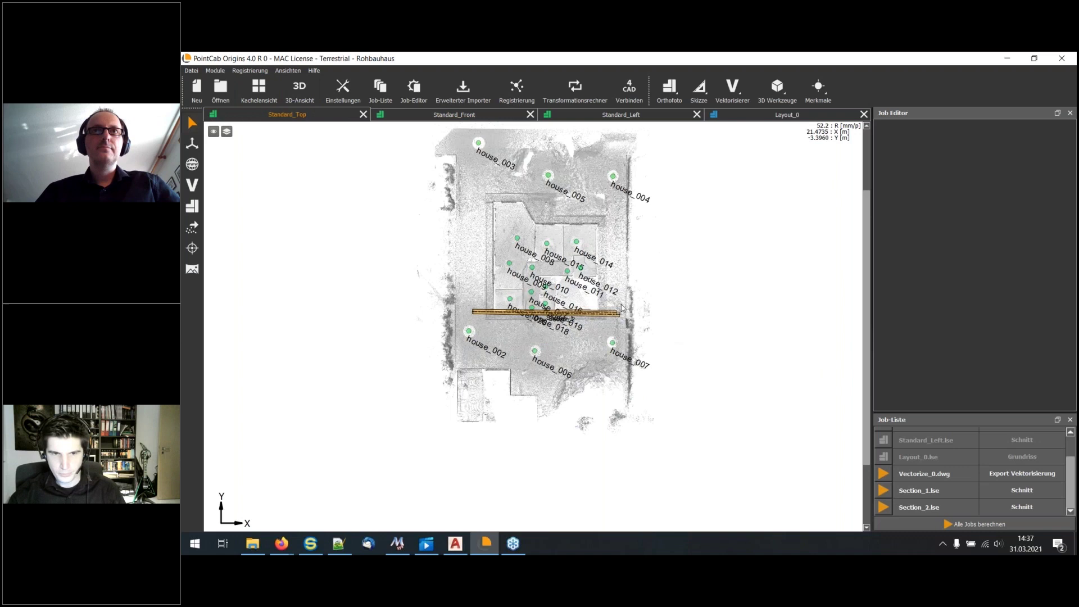
{"action": "scroll", "coordinate": [621, 308], "scroll_direction": "up", "scroll_amount": 1}
{"action": "scroll", "coordinate": [607, 307], "scroll_direction": "up", "scroll_amount": 1}
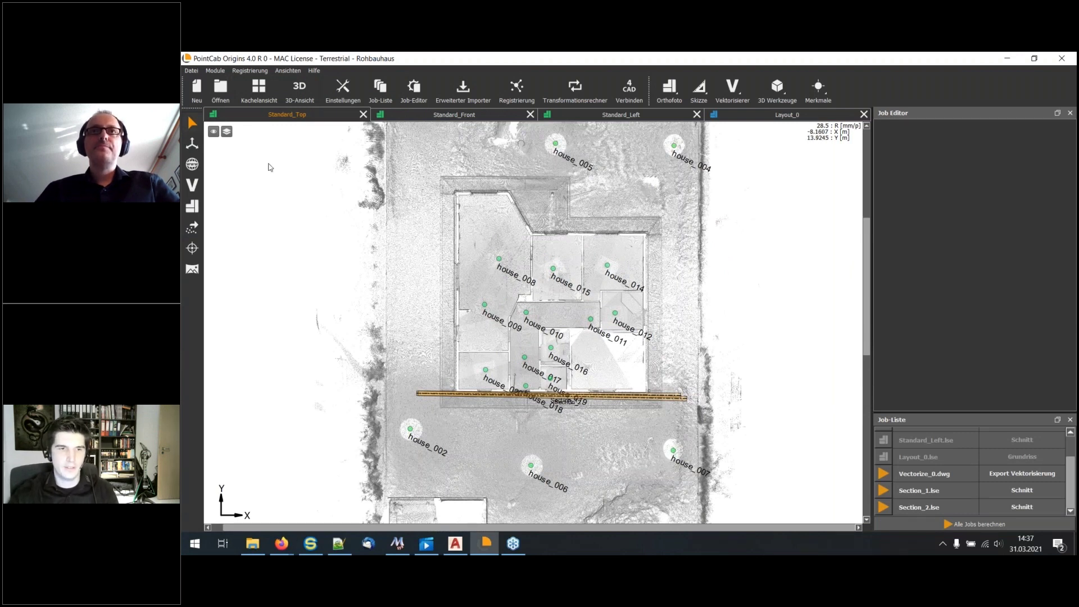
Include the Scans4 scan positions in the Layout_0 job and return to the Layout_0 plan
{"action": "left_click", "coordinate": [948, 459]}
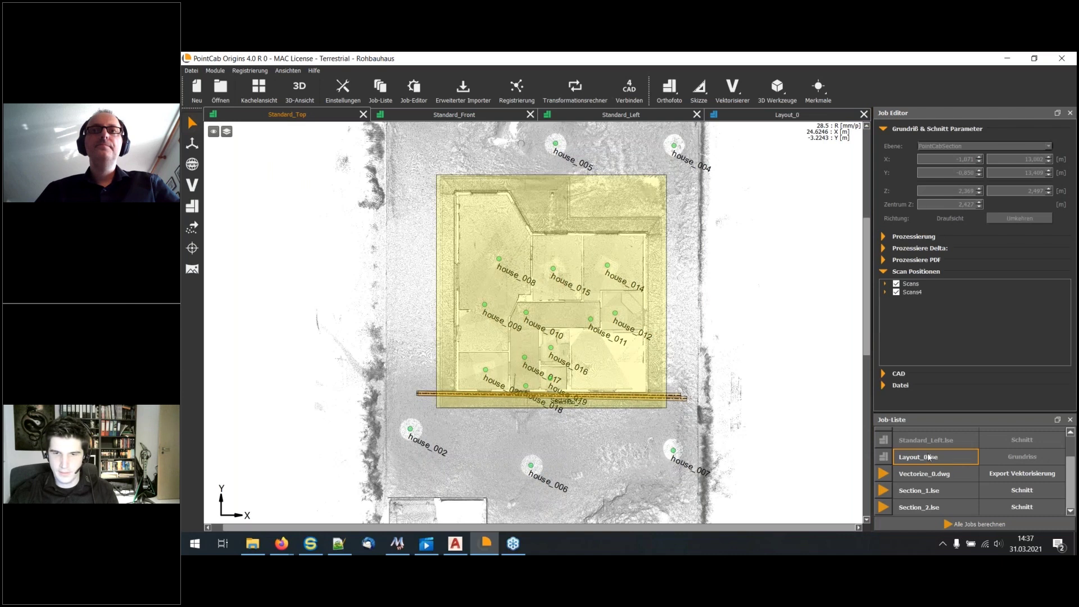
{"action": "left_click", "coordinate": [895, 292]}
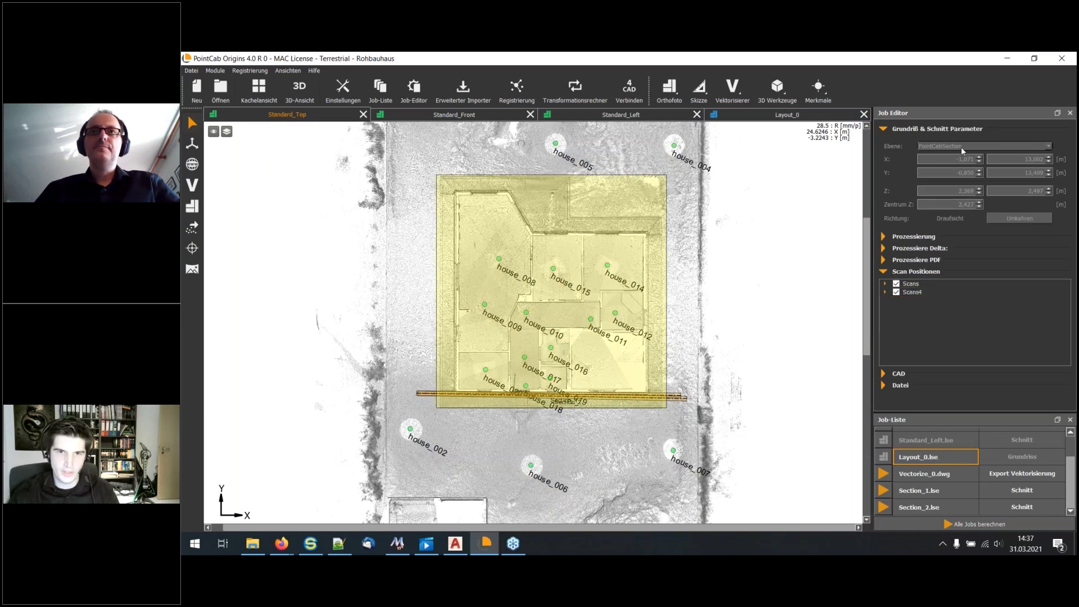
{"action": "left_click", "coordinate": [787, 114]}
{"action": "scroll", "coordinate": [492, 270], "scroll_direction": "up", "scroll_amount": 2}
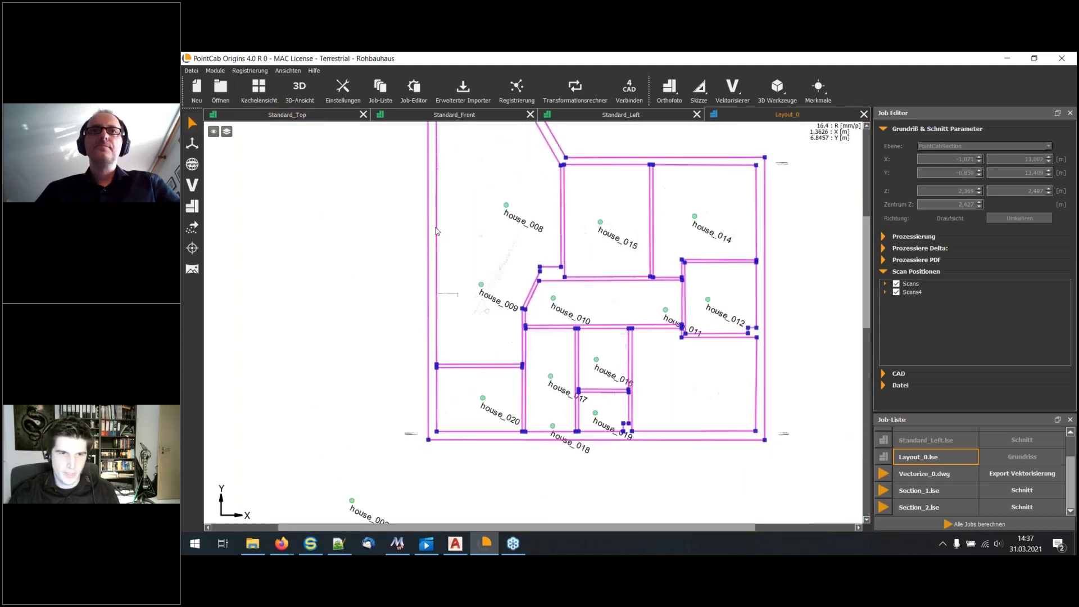
Change the left outer wall line's layer by typing 'A' into its layer field
{"action": "left_click", "coordinate": [429, 225]}
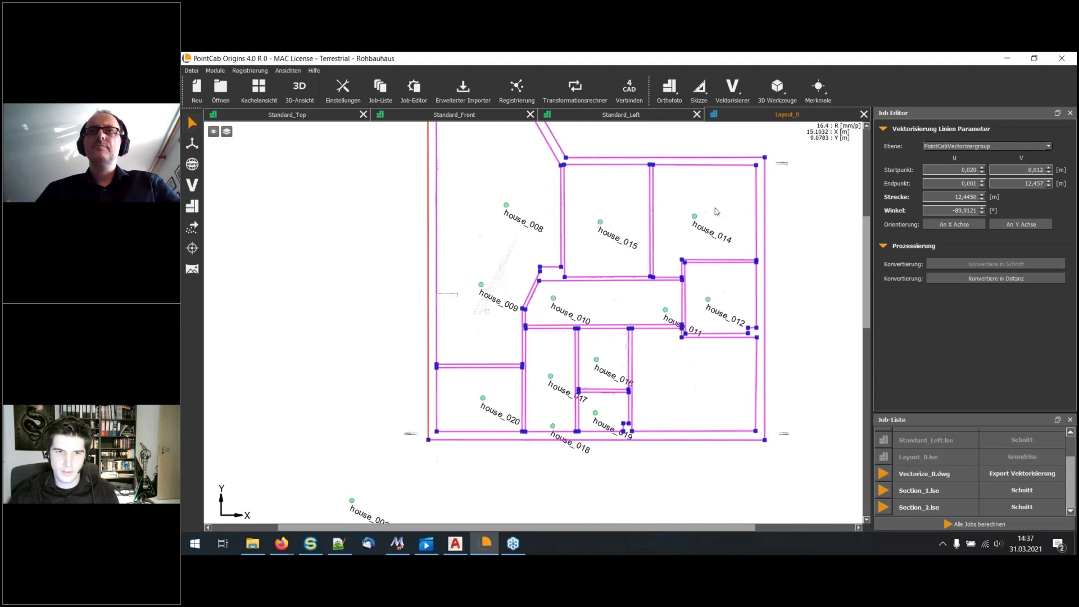
{"action": "scroll", "coordinate": [719, 211], "scroll_direction": "down", "scroll_amount": 1}
{"action": "double_click", "coordinate": [1020, 145]}
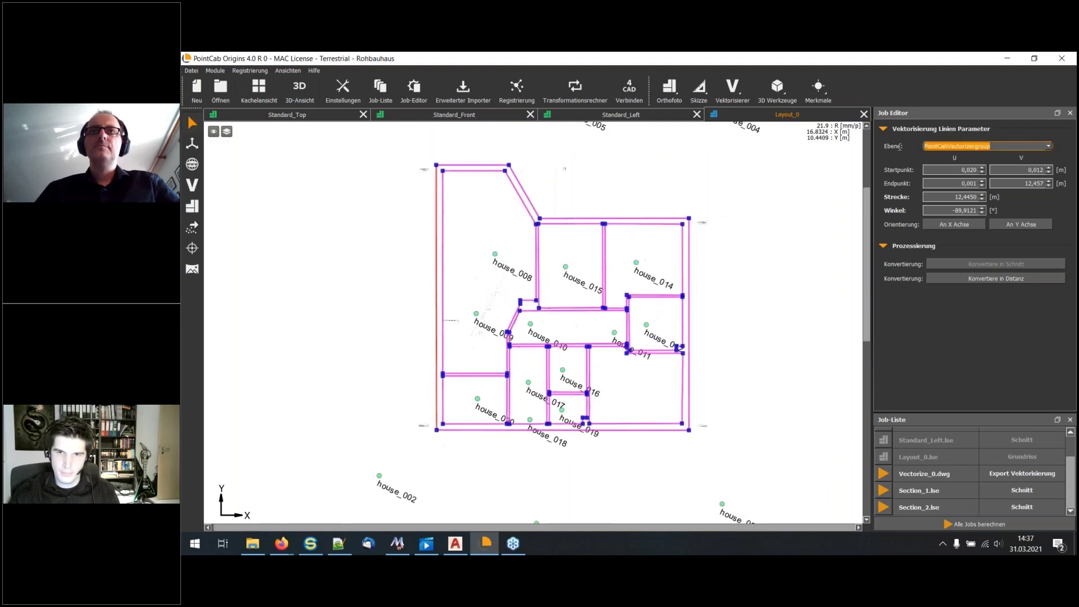
{"action": "type", "text": "Aussenwand"}
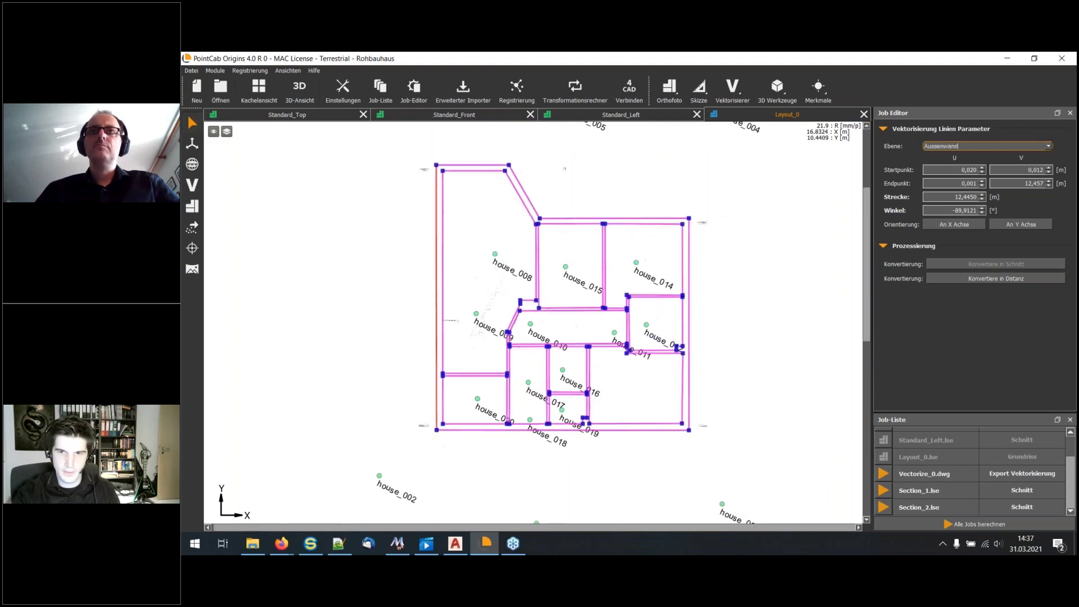
{"action": "left_click", "coordinate": [476, 161]}
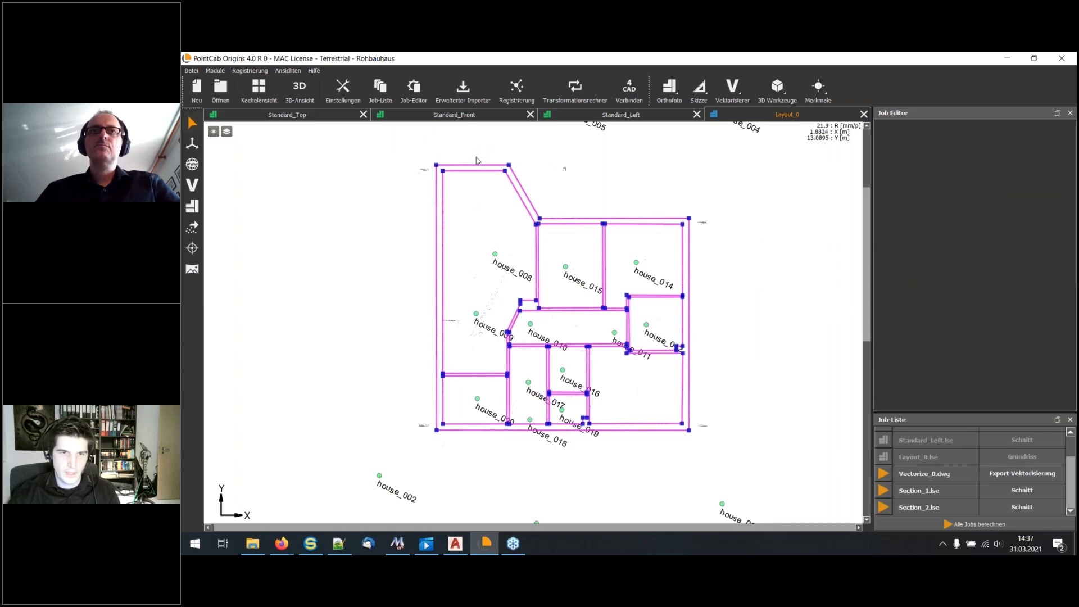
Put the top and diagonal wall lines on the Aussenwand layer, then show Vectorize_0.dwg settings
{"action": "left_click", "coordinate": [476, 165]}
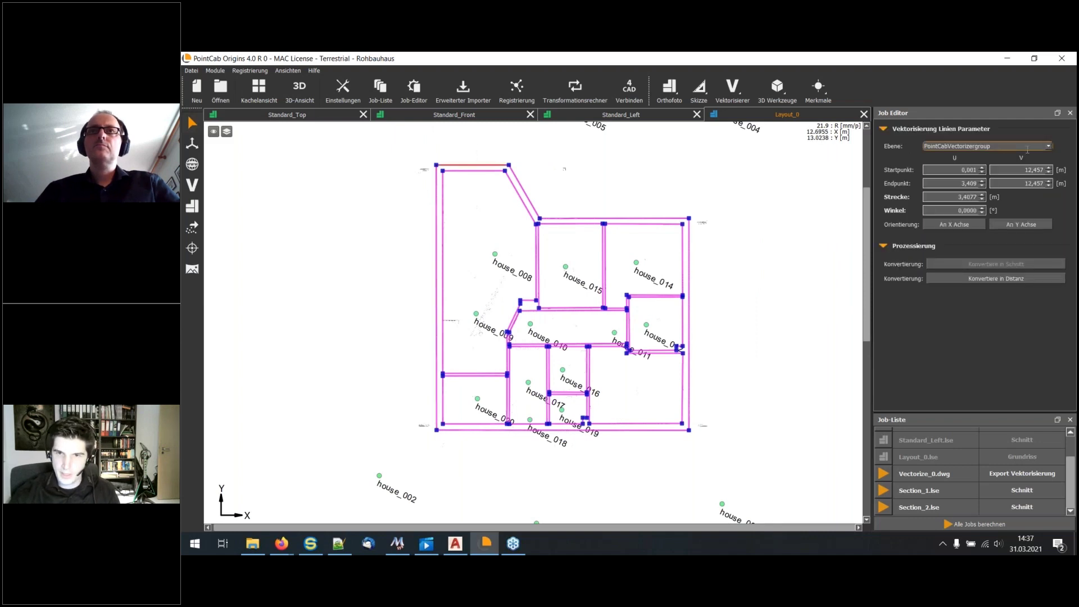
{"action": "left_click", "coordinate": [1049, 147]}
{"action": "left_click", "coordinate": [989, 159]}
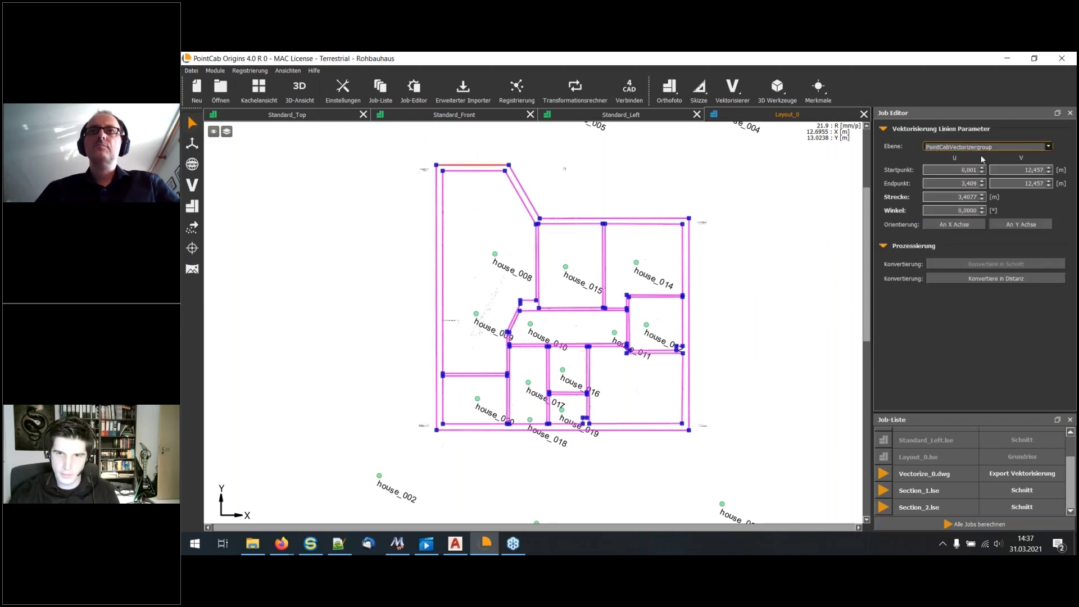
{"action": "left_click", "coordinate": [527, 187]}
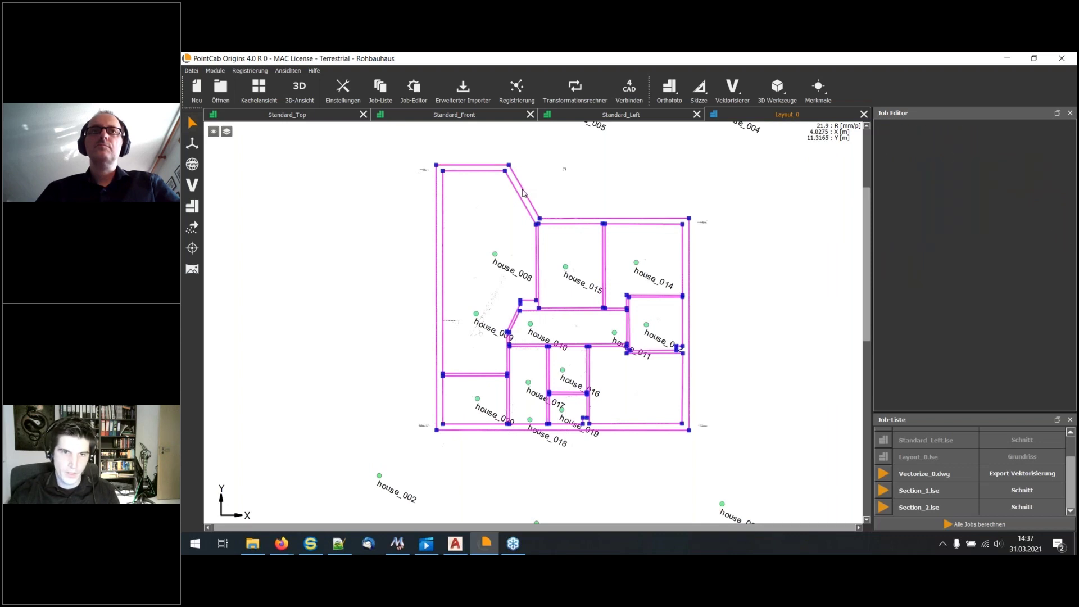
{"action": "left_click", "coordinate": [522, 193]}
{"action": "left_click", "coordinate": [1049, 147]}
{"action": "left_click", "coordinate": [959, 159]}
{"action": "left_click", "coordinate": [636, 177]}
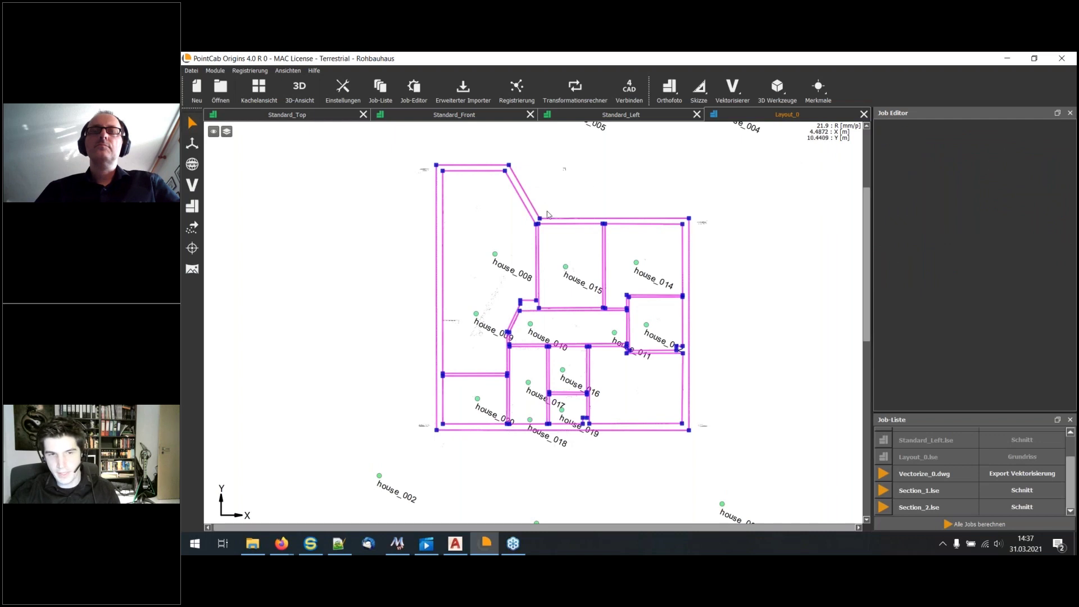
{"action": "scroll", "coordinate": [562, 292], "scroll_direction": "down", "scroll_amount": 2}
{"action": "scroll", "coordinate": [562, 293], "scroll_direction": "up", "scroll_amount": 1}
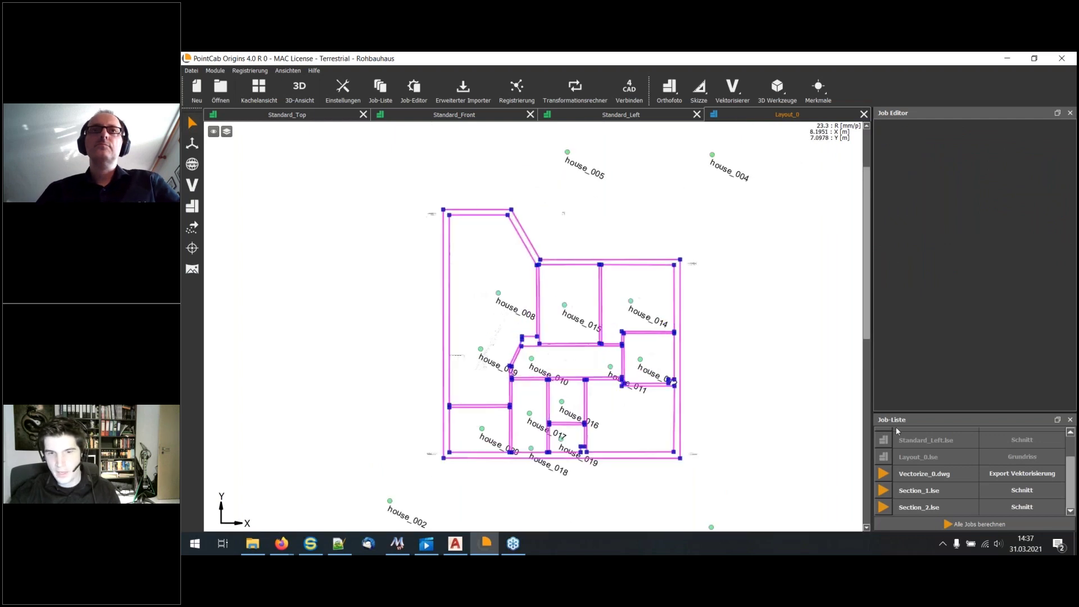
{"action": "left_click", "coordinate": [914, 475]}
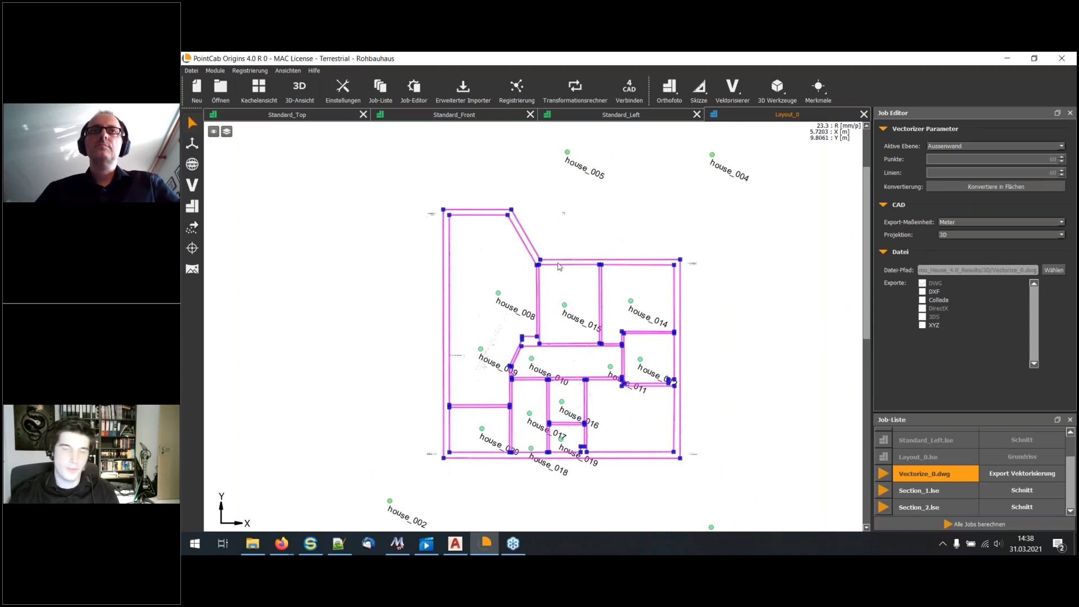
{"action": "left_click", "coordinate": [565, 270]}
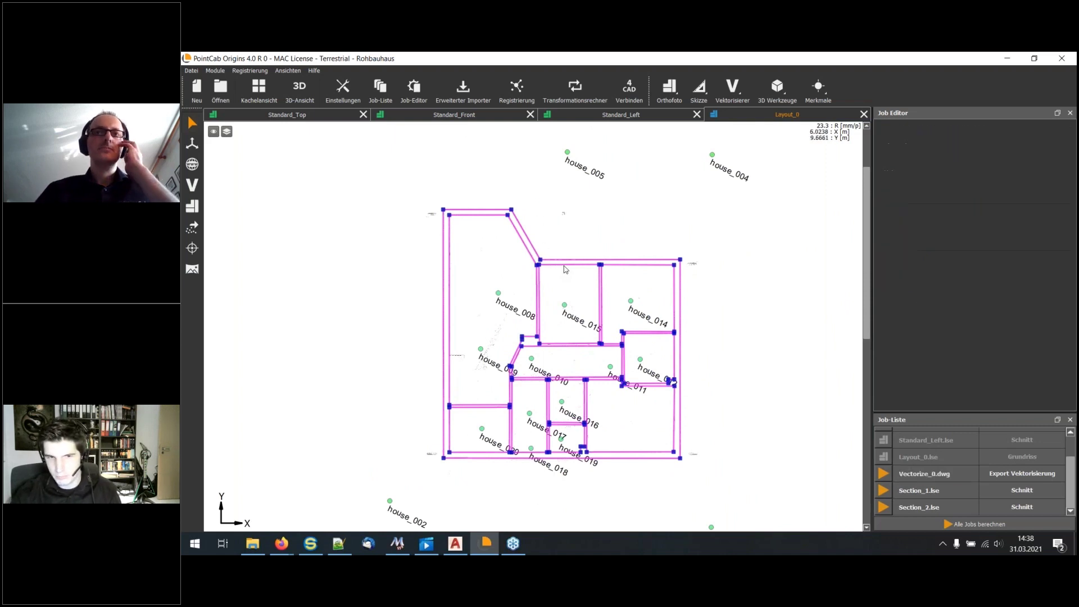
{"action": "left_click", "coordinate": [478, 210]}
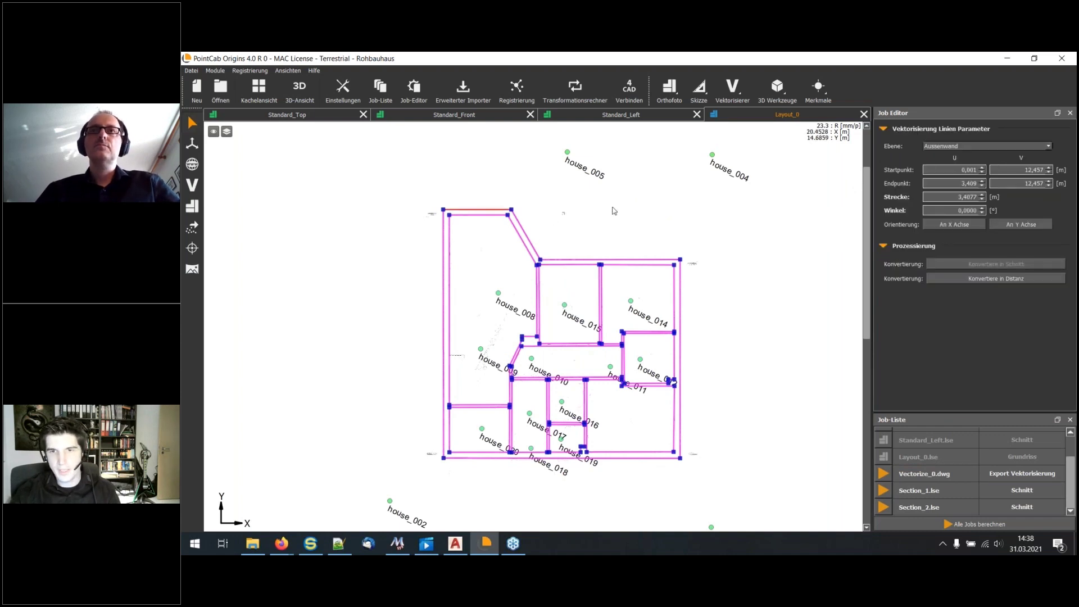
{"action": "key", "text": "Escape"}
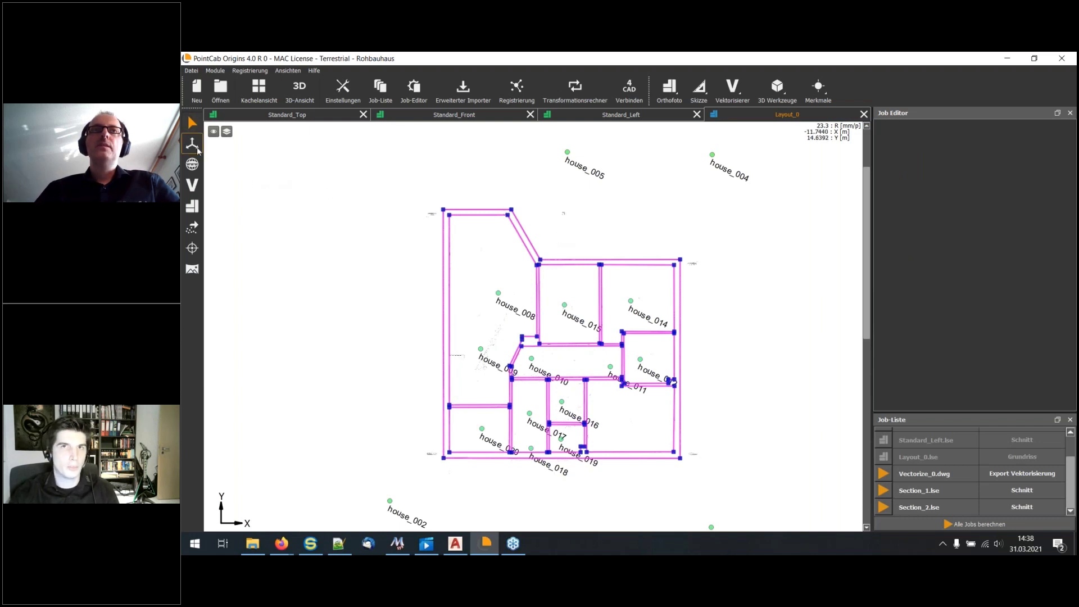
{"action": "left_click", "coordinate": [214, 132]}
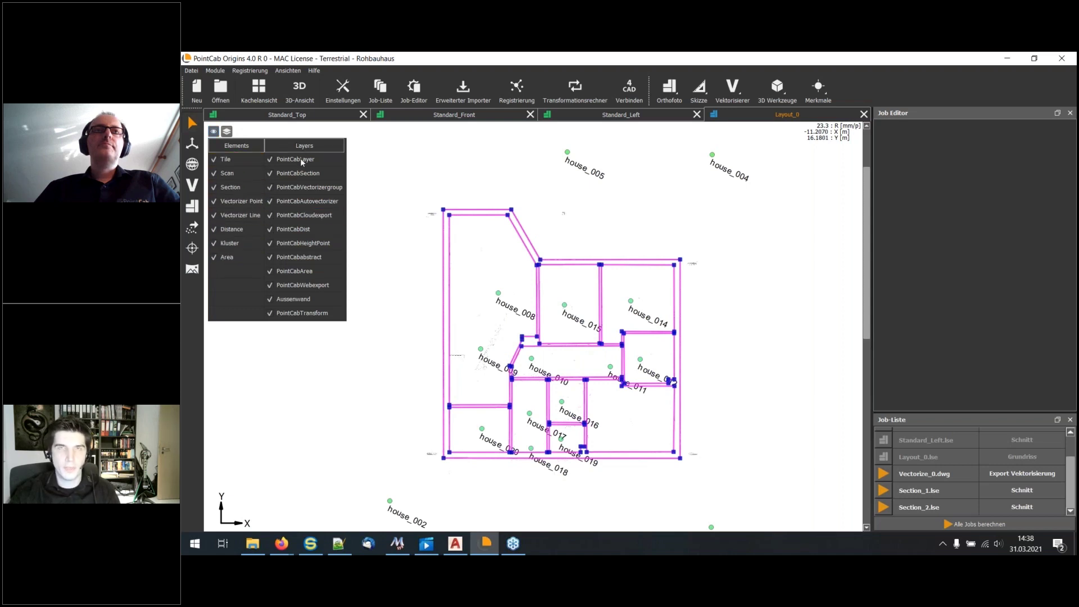
{"action": "left_click", "coordinate": [269, 303]}
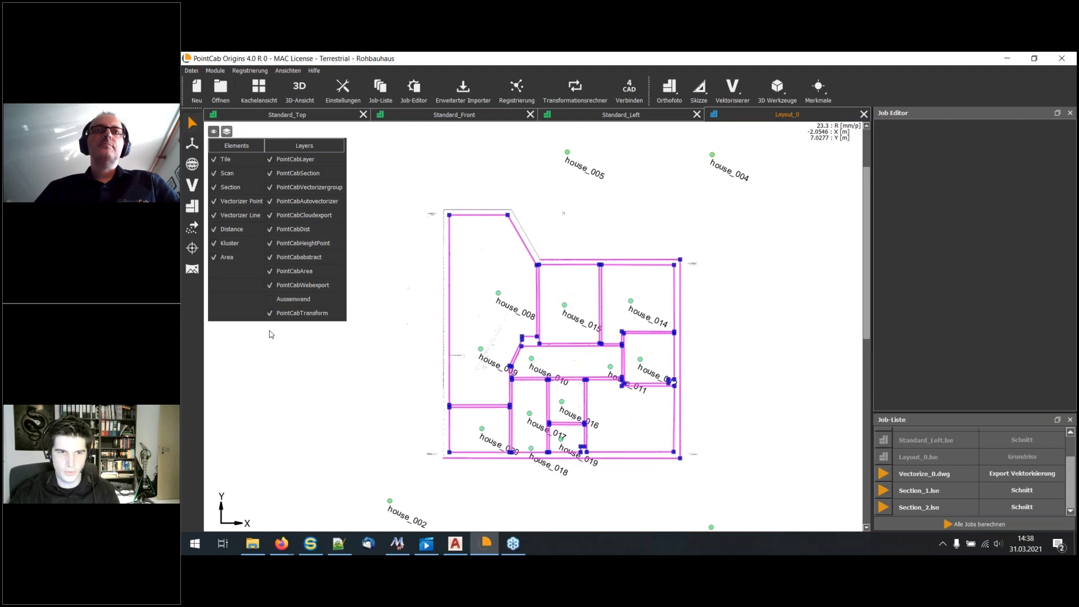
{"action": "left_click", "coordinate": [270, 302]}
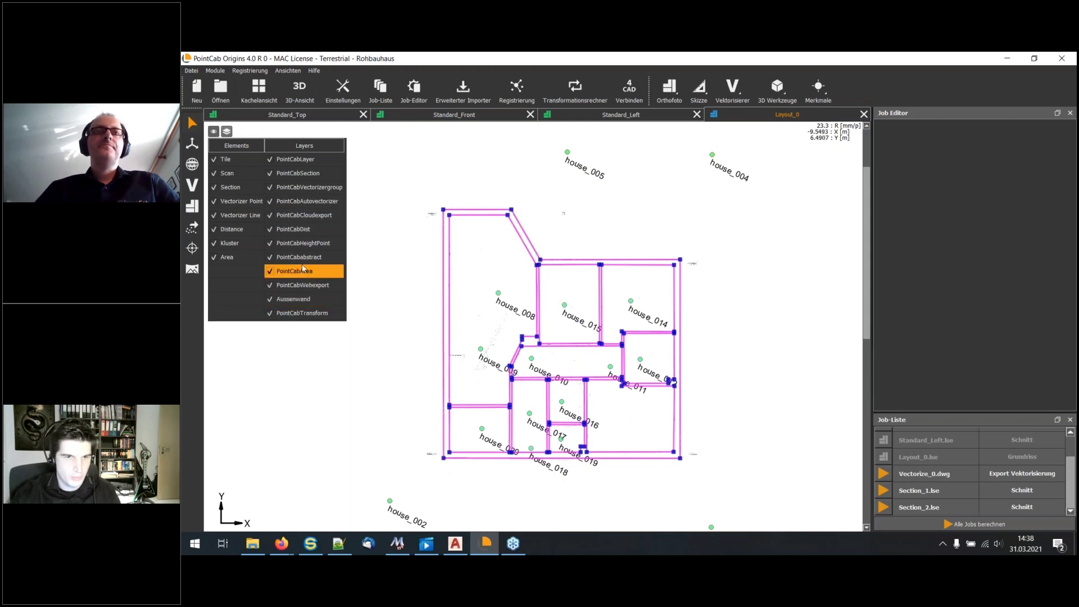
{"action": "left_click", "coordinate": [270, 188]}
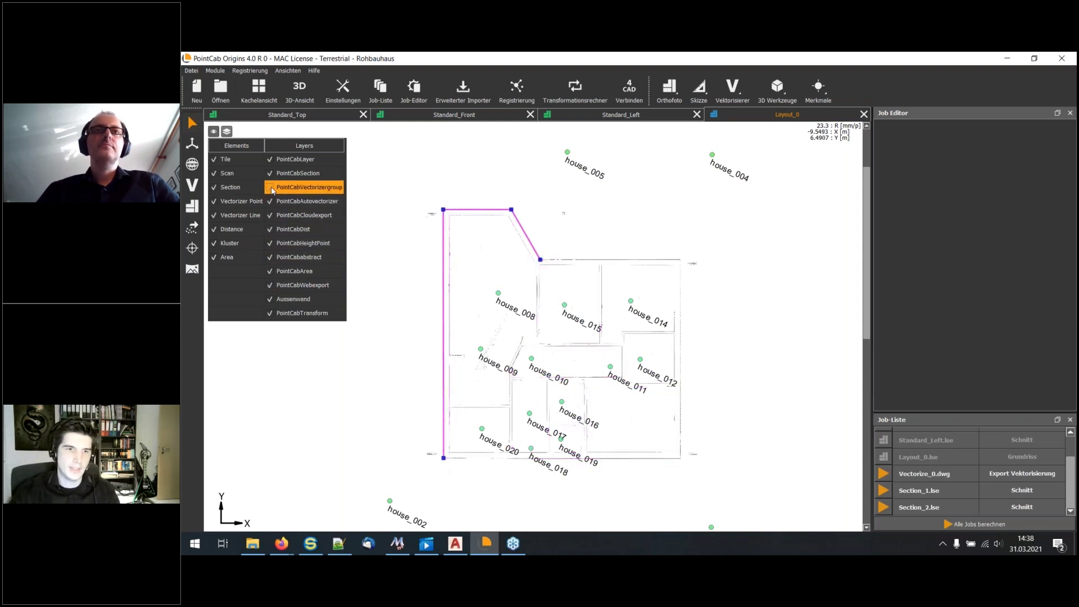
{"action": "left_click", "coordinate": [270, 188]}
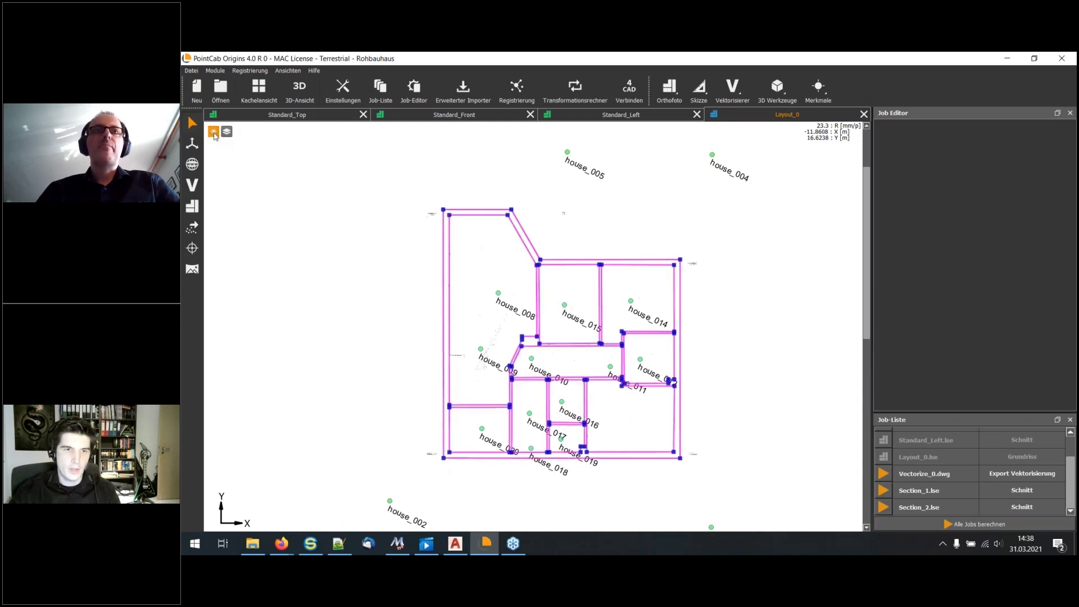
Outline a triangular Punktwolken Export area in the upper-left room
{"action": "left_click", "coordinate": [698, 89]}
{"action": "left_click", "coordinate": [706, 167]}
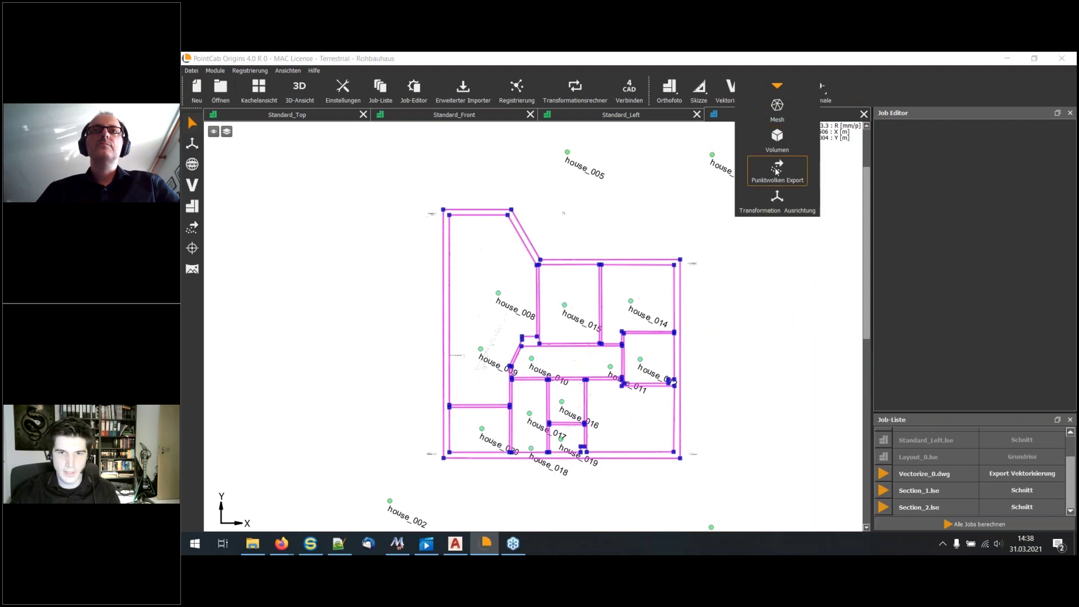
{"action": "left_click", "coordinate": [470, 313]}
{"action": "left_click", "coordinate": [478, 262]}
{"action": "left_click", "coordinate": [510, 313]}
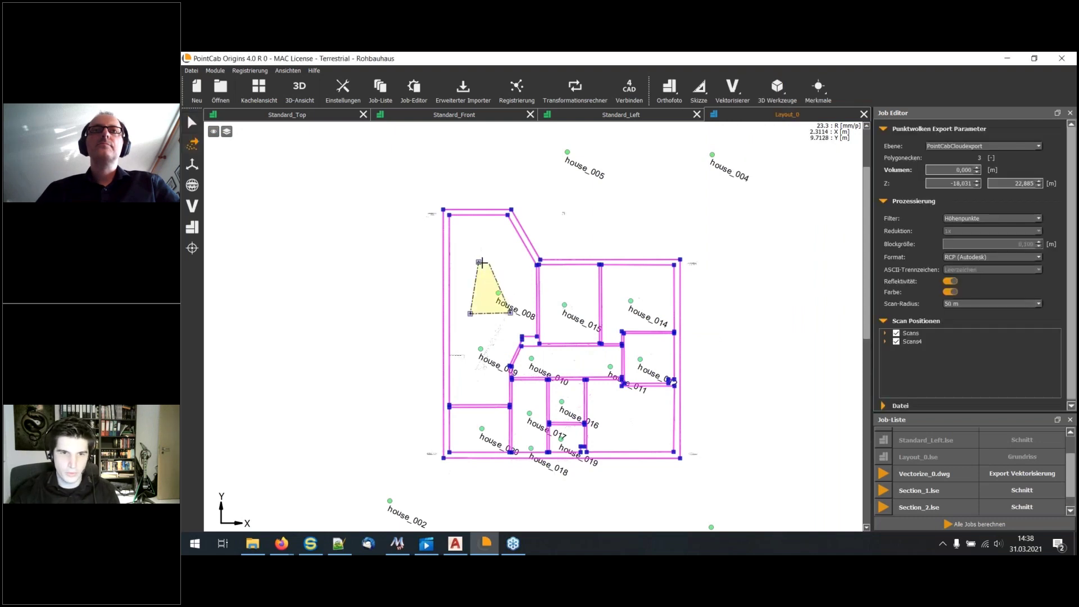
{"action": "left_click", "coordinate": [479, 262]}
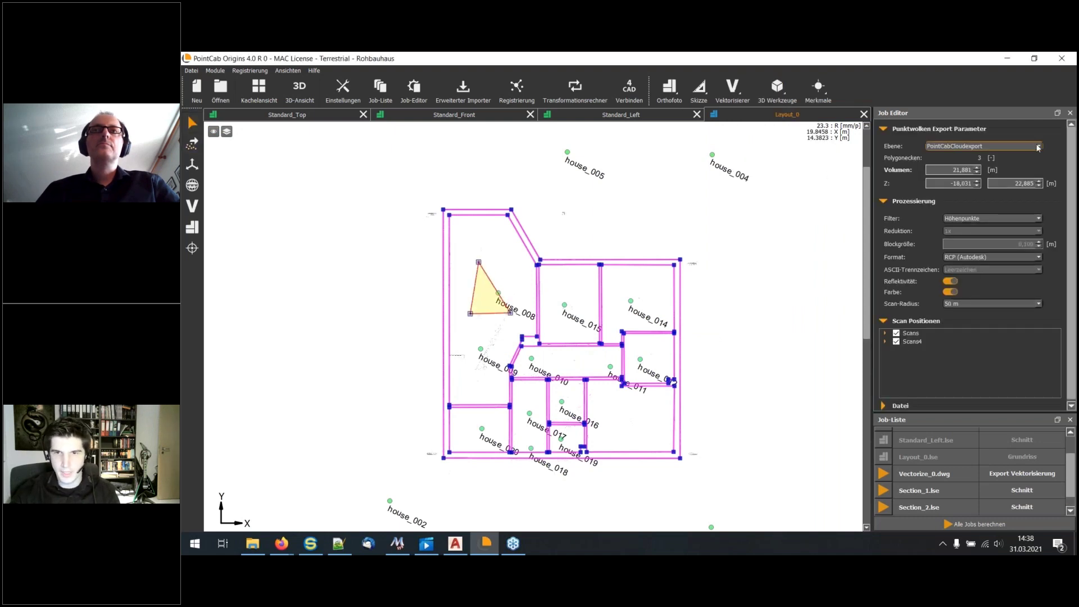
Place a 3D point near house_015, then delete it again
{"action": "left_click", "coordinate": [698, 89]}
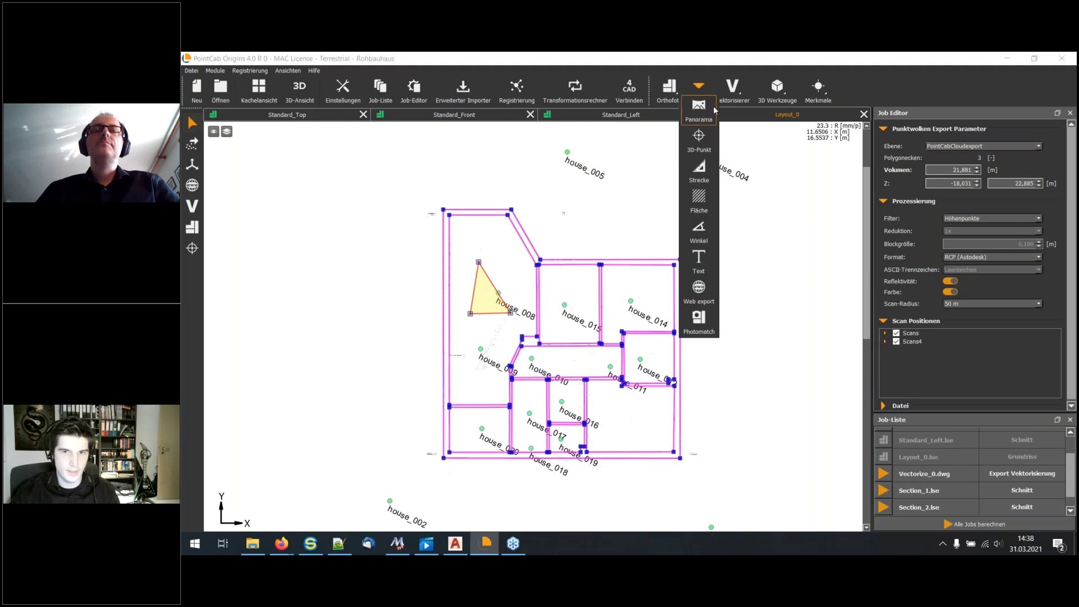
{"action": "left_click", "coordinate": [698, 141]}
{"action": "left_click", "coordinate": [564, 291]}
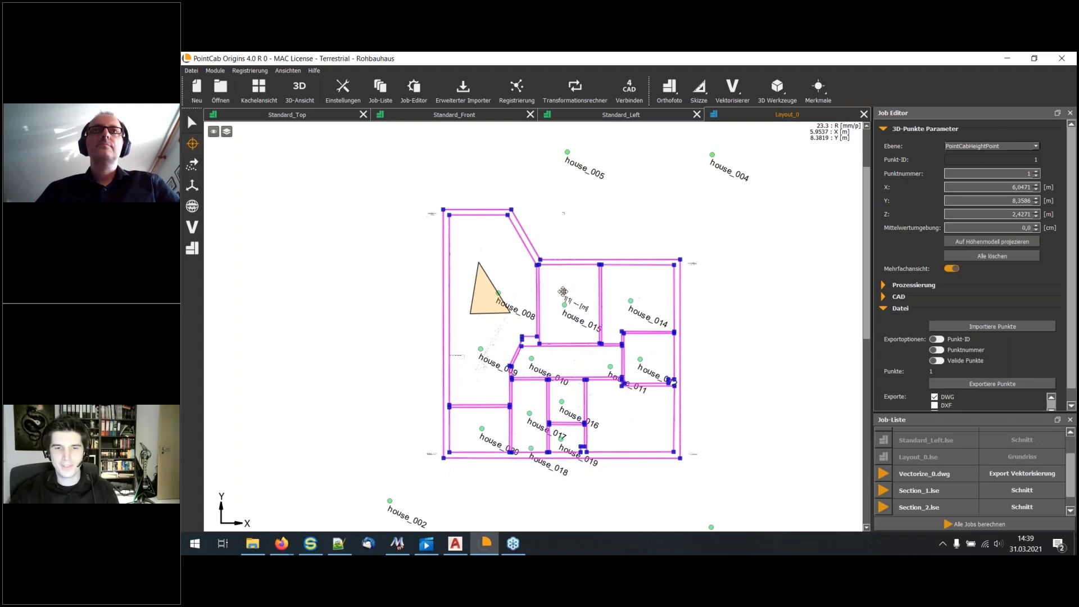
{"action": "right_click", "coordinate": [564, 292]}
{"action": "left_click", "coordinate": [581, 322]}
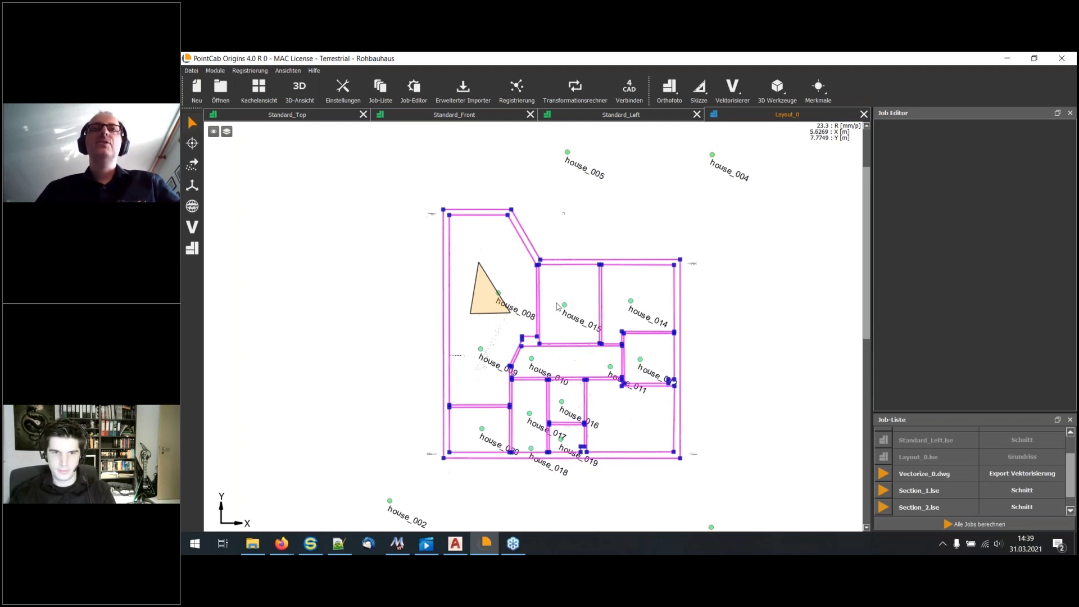
{"action": "scroll", "coordinate": [557, 306], "scroll_direction": "down", "scroll_amount": 1}
{"action": "scroll", "coordinate": [557, 307], "scroll_direction": "down", "scroll_amount": 1}
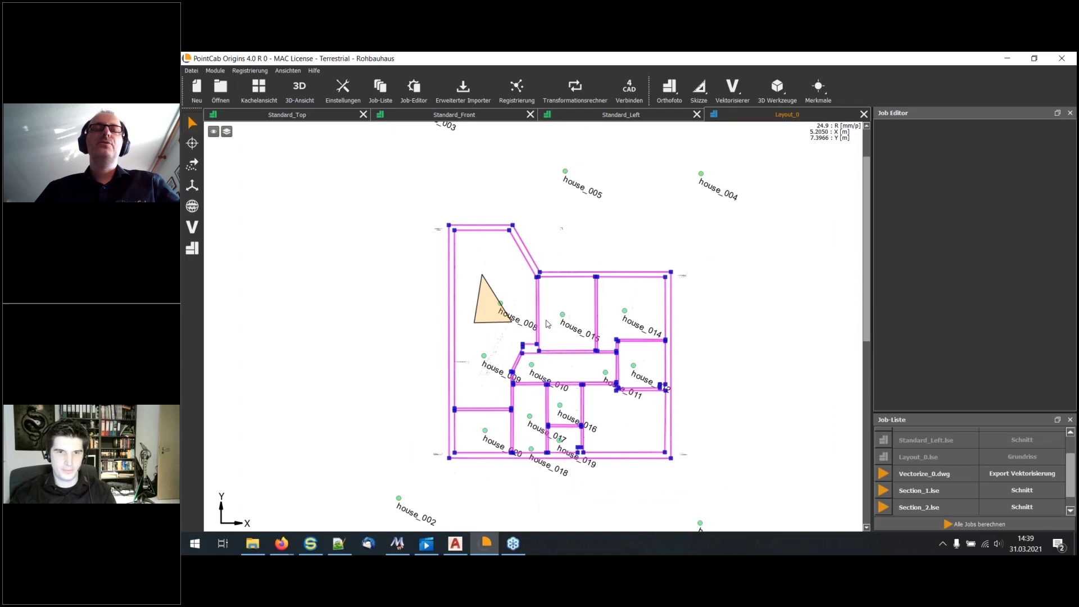
{"action": "scroll", "coordinate": [497, 331], "scroll_direction": "up", "scroll_amount": 1}
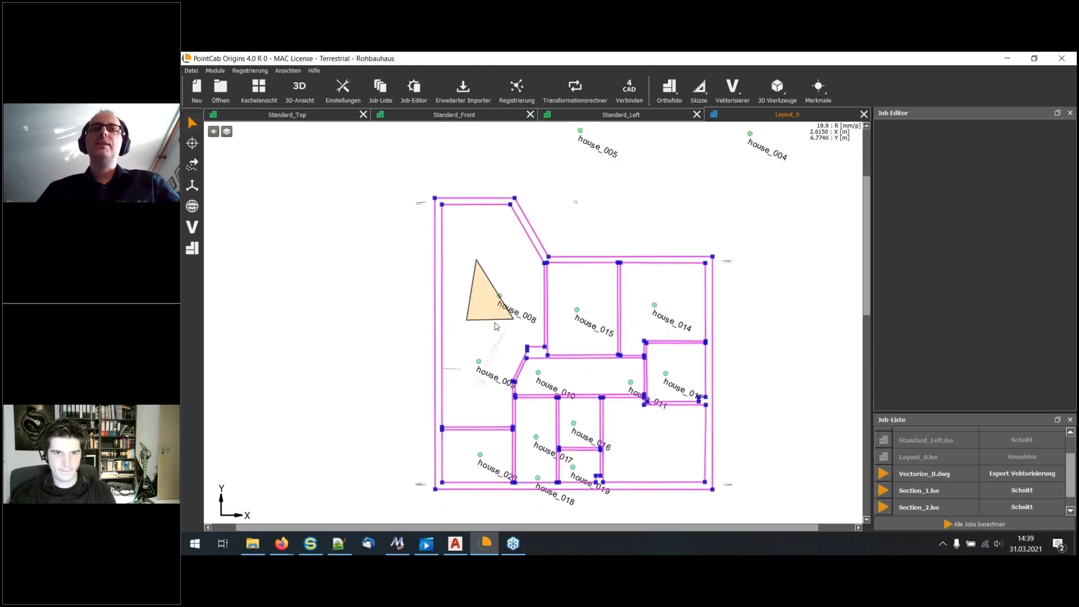
{"action": "scroll", "coordinate": [497, 331], "scroll_direction": "up", "scroll_amount": 1}
{"action": "scroll", "coordinate": [455, 216], "scroll_direction": "down", "scroll_amount": 3}
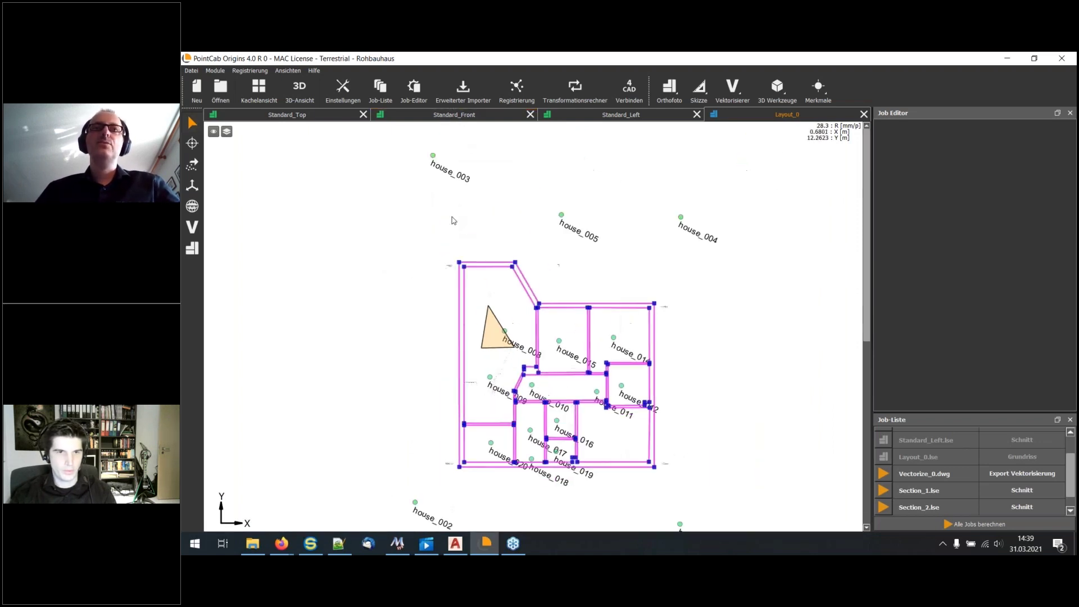
Set the Aussenwand layer colour to bright green in the general program settings
{"action": "left_click", "coordinate": [344, 93]}
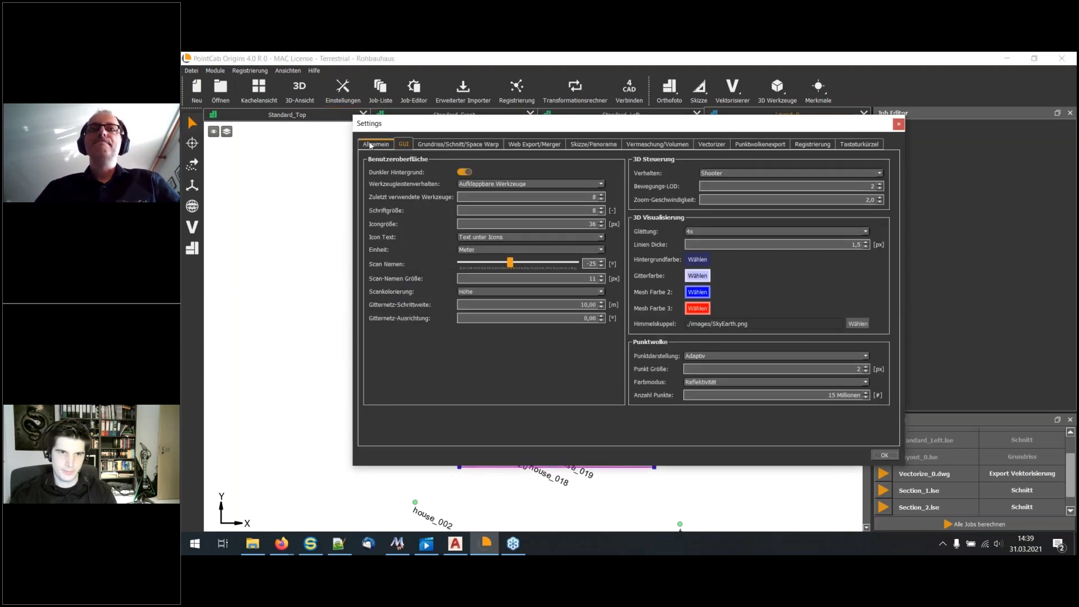
{"action": "left_click", "coordinate": [371, 145]}
{"action": "left_click", "coordinate": [688, 173]}
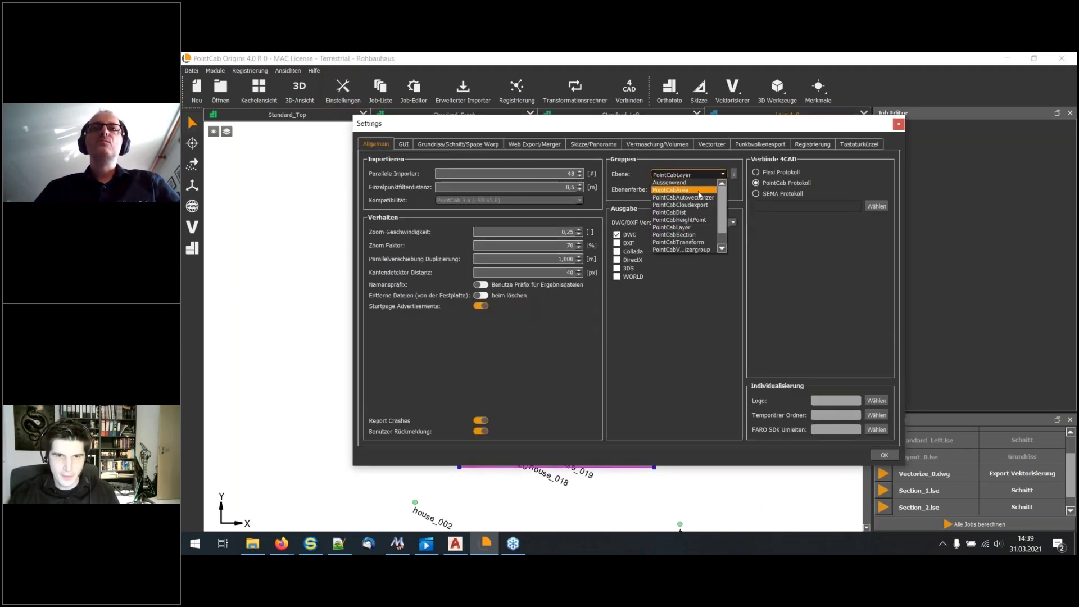
{"action": "left_click", "coordinate": [675, 180]}
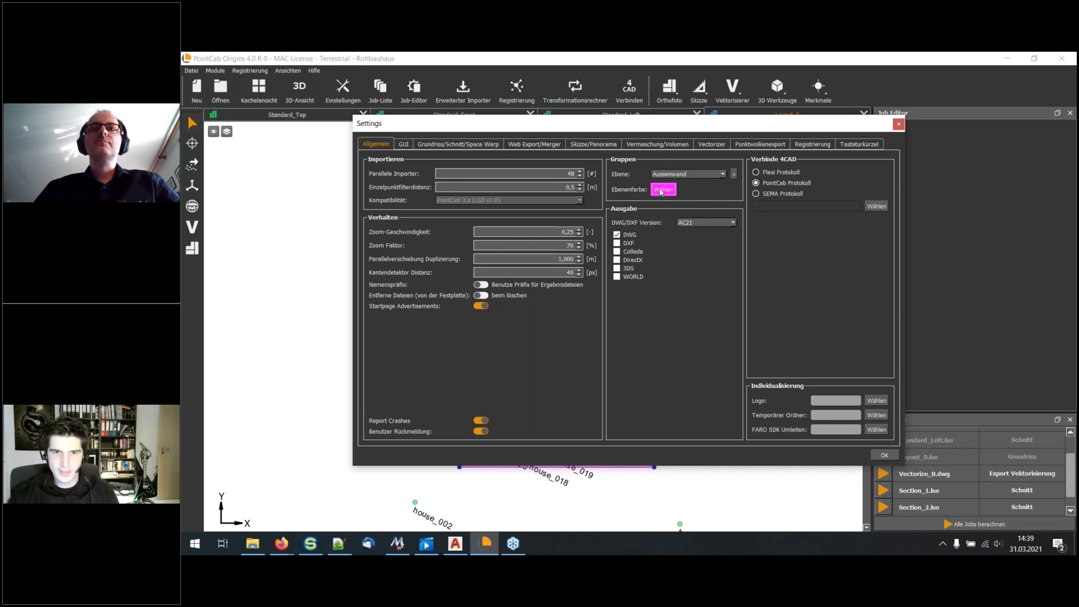
{"action": "left_click", "coordinate": [732, 175]}
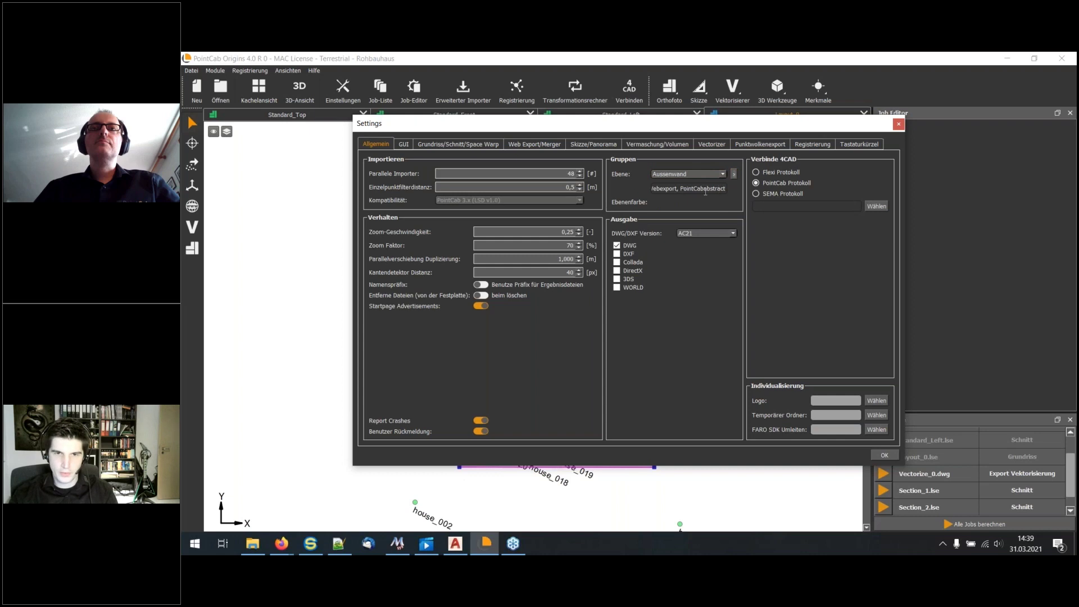
{"action": "left_click", "coordinate": [734, 175]}
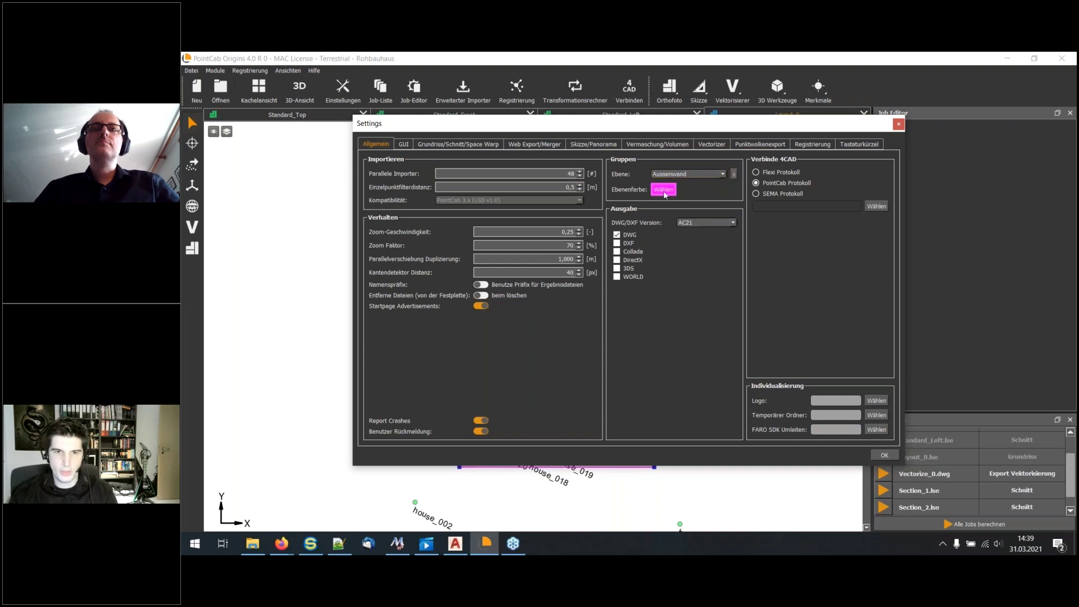
{"action": "left_click", "coordinate": [664, 193]}
{"action": "left_click", "coordinate": [681, 220]}
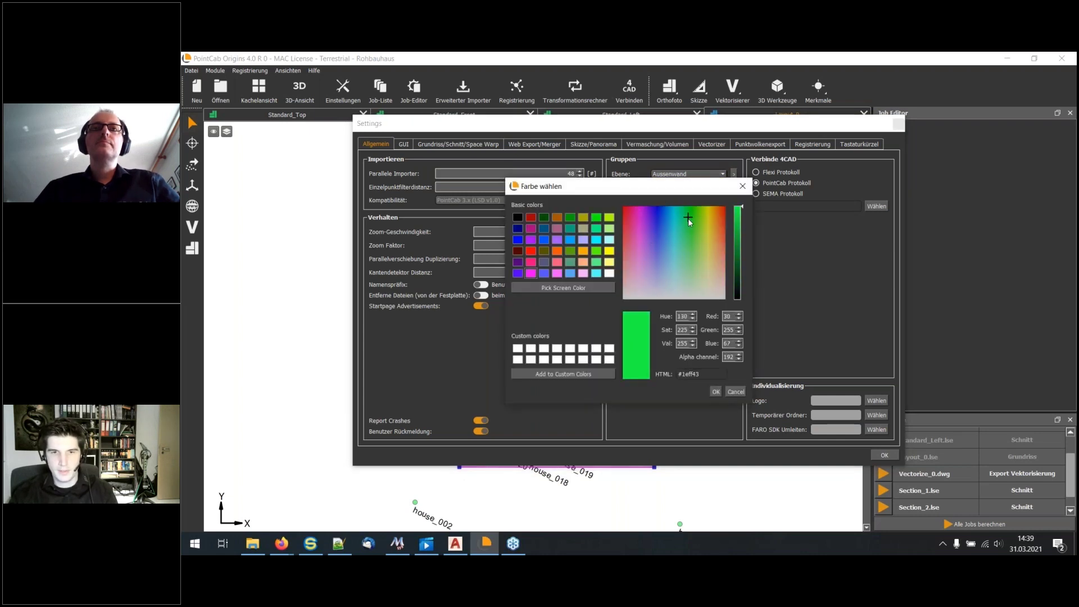
{"action": "left_click", "coordinate": [717, 391]}
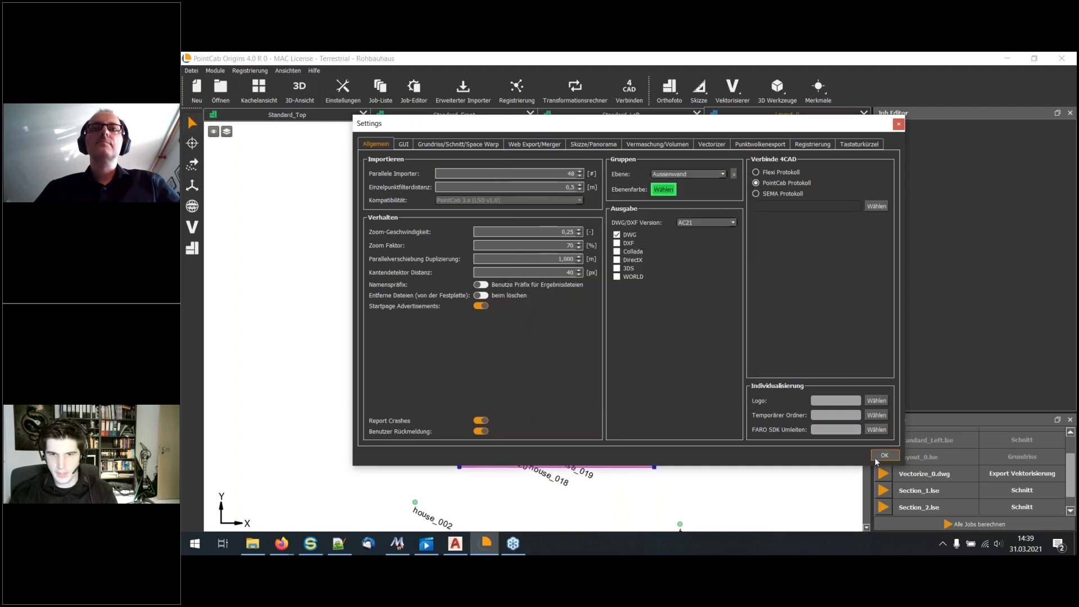
{"action": "left_click", "coordinate": [883, 455]}
{"action": "scroll", "coordinate": [534, 363], "scroll_direction": "up", "scroll_amount": 1}
Place a 3D point on the floor plan above house_008 using the Skizze 3D-Punkt tool
{"action": "left_click", "coordinate": [732, 90]}
{"action": "left_click", "coordinate": [698, 89]}
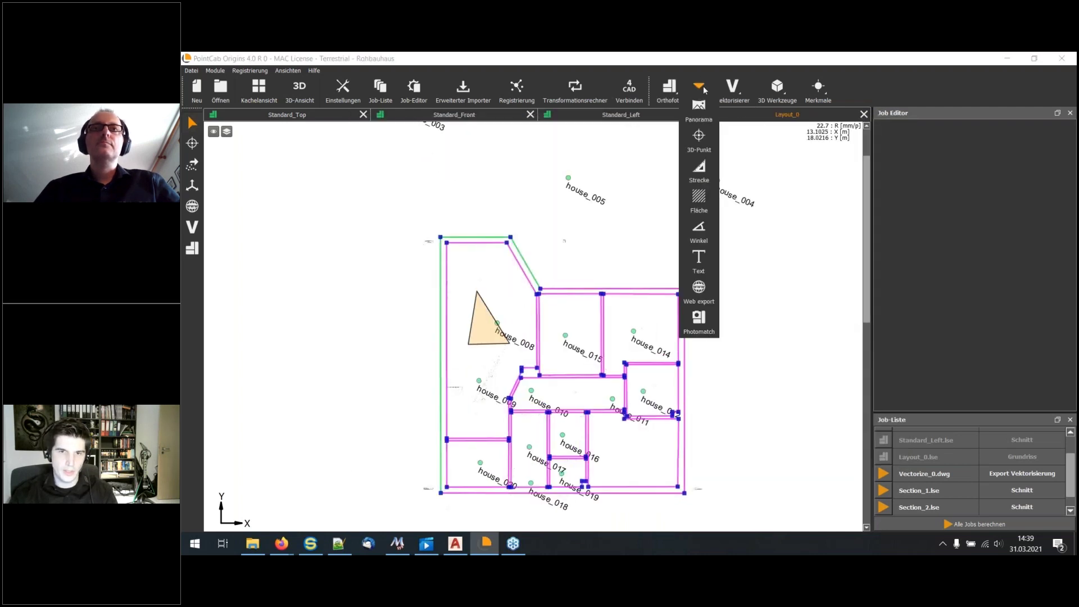
{"action": "left_click", "coordinate": [698, 140]}
{"action": "left_click", "coordinate": [493, 263]}
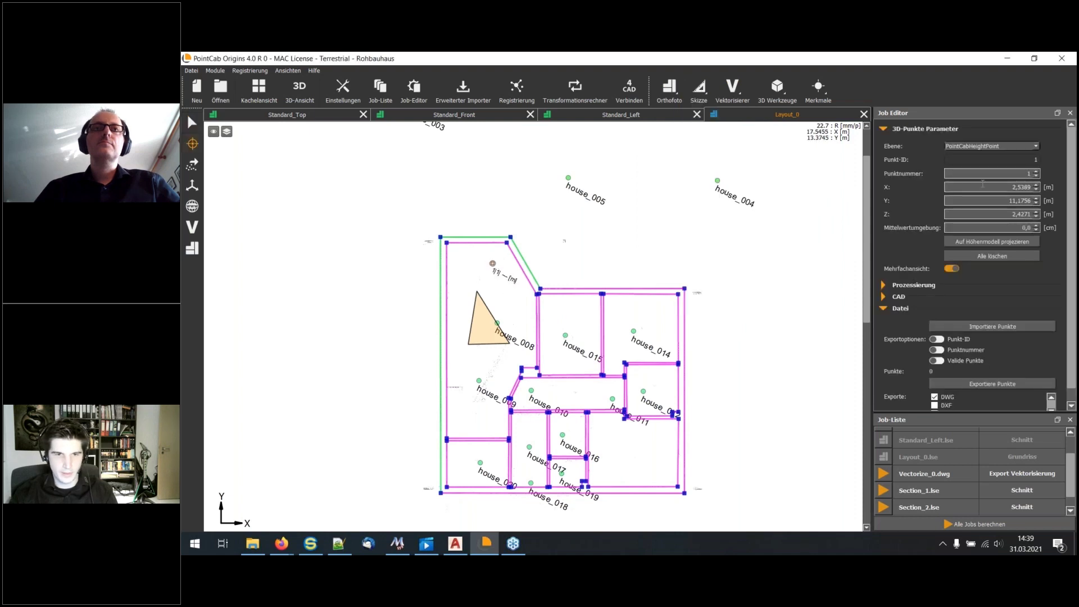
Place two more 3D points near the upper wall and switch the point layer to Aussenwand
{"action": "left_click", "coordinate": [503, 281]}
{"action": "left_click", "coordinate": [557, 268]}
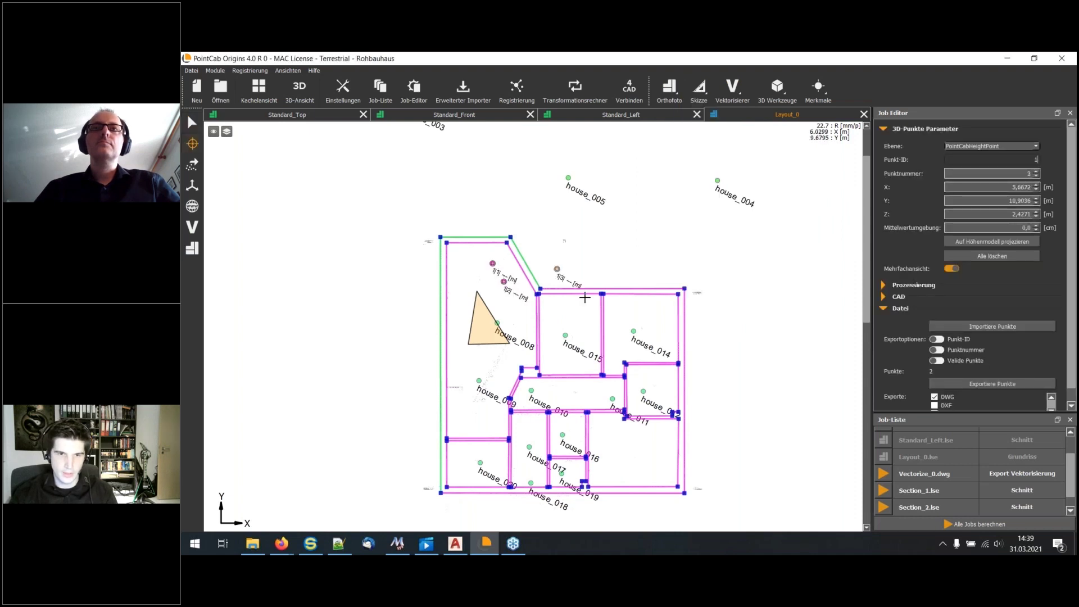
{"action": "left_click", "coordinate": [1036, 146]}
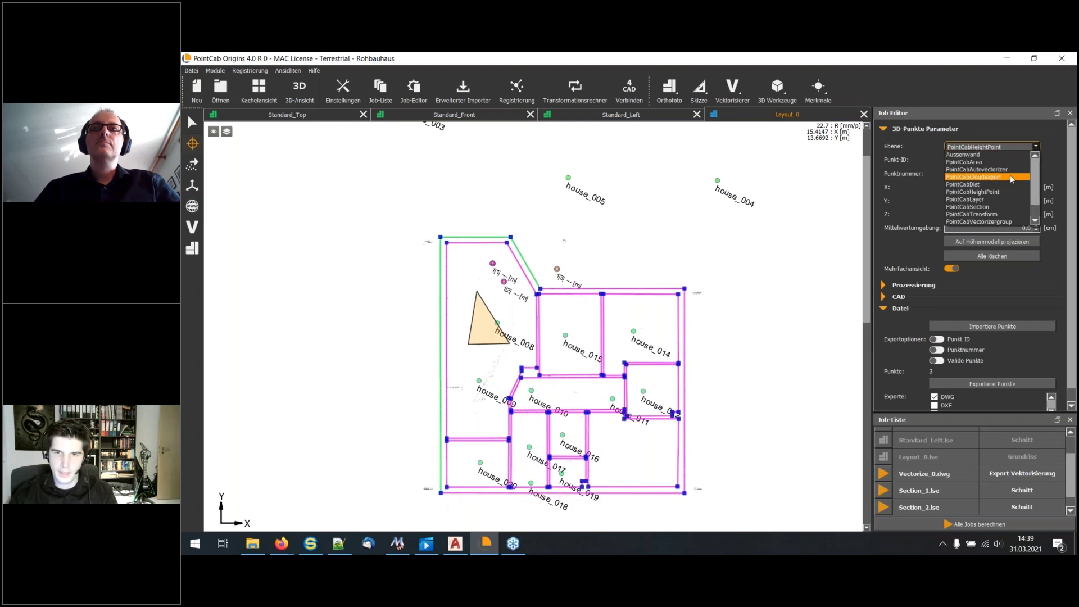
{"action": "left_click", "coordinate": [981, 157]}
Place four Aussenwand 3D points left of the triangle, then end the point tool
{"action": "left_click", "coordinate": [473, 276]}
{"action": "left_click", "coordinate": [415, 278]}
{"action": "left_click", "coordinate": [426, 331]}
{"action": "left_click", "coordinate": [463, 356]}
{"action": "key", "text": "Escape"}
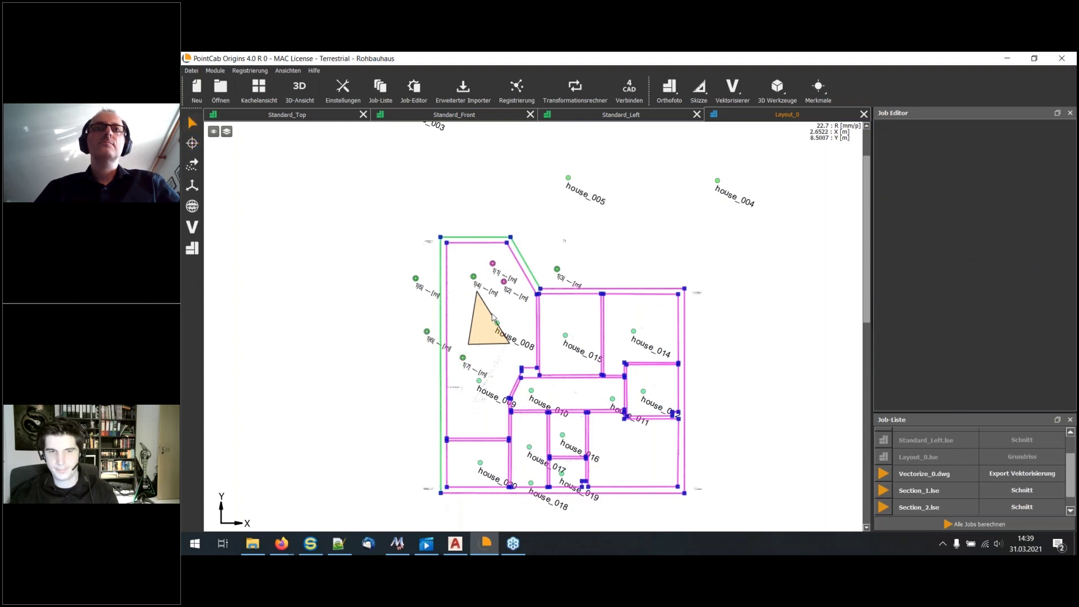
{"action": "scroll", "coordinate": [494, 317], "scroll_direction": "up", "scroll_amount": 1}
{"action": "scroll", "coordinate": [495, 317], "scroll_direction": "down", "scroll_amount": 1}
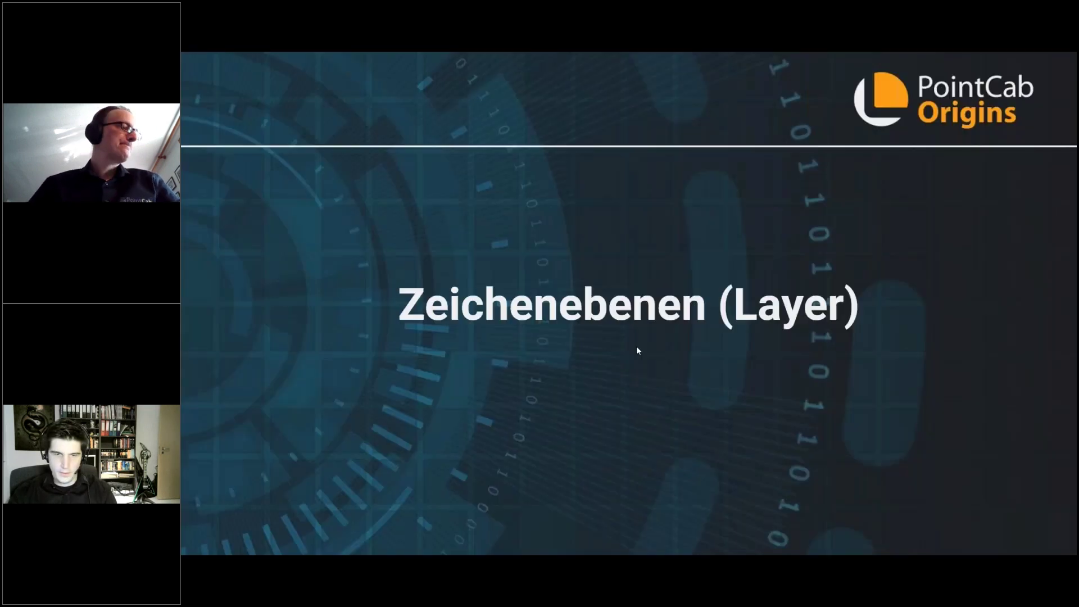
{"action": "key", "text": "Right"}
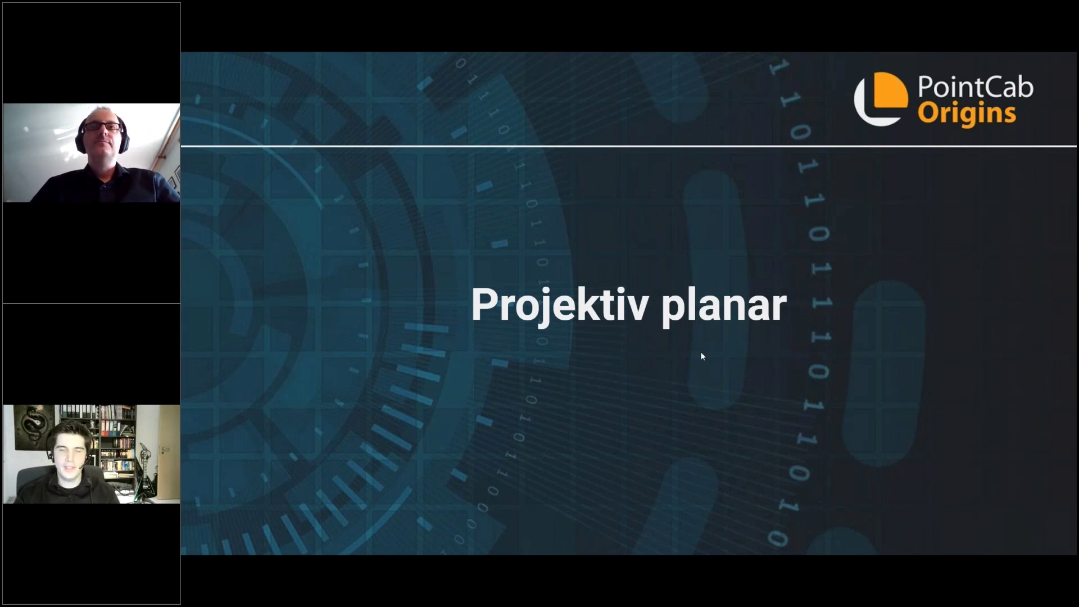
{"action": "key", "text": "alt+Tab"}
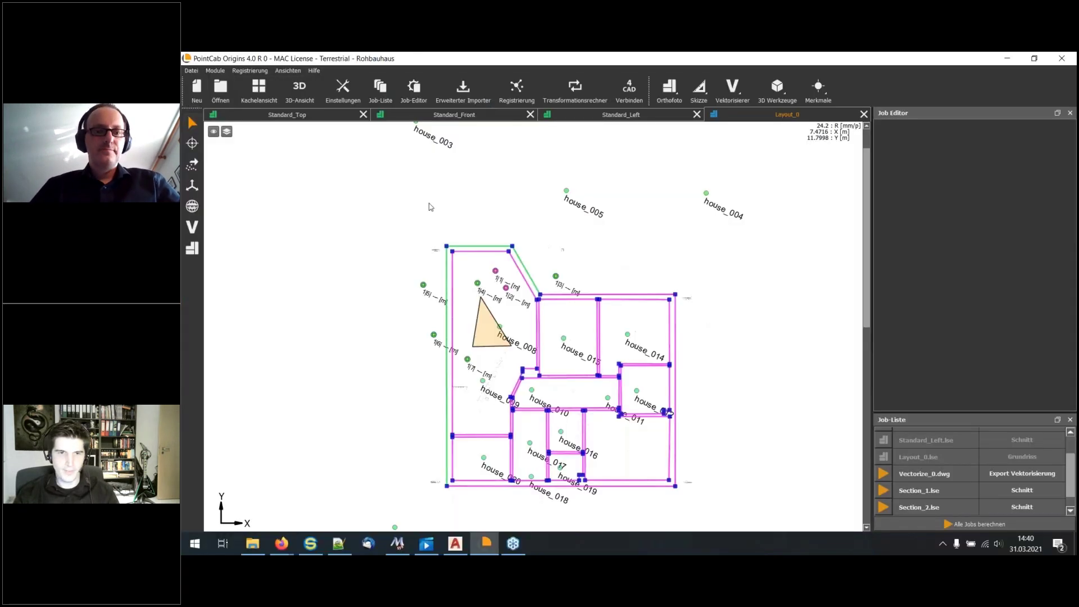
Show the Standard_Top point-cloud view and select Section_2
{"action": "left_click", "coordinate": [318, 116]}
{"action": "scroll", "coordinate": [367, 396], "scroll_direction": "up", "scroll_amount": 2}
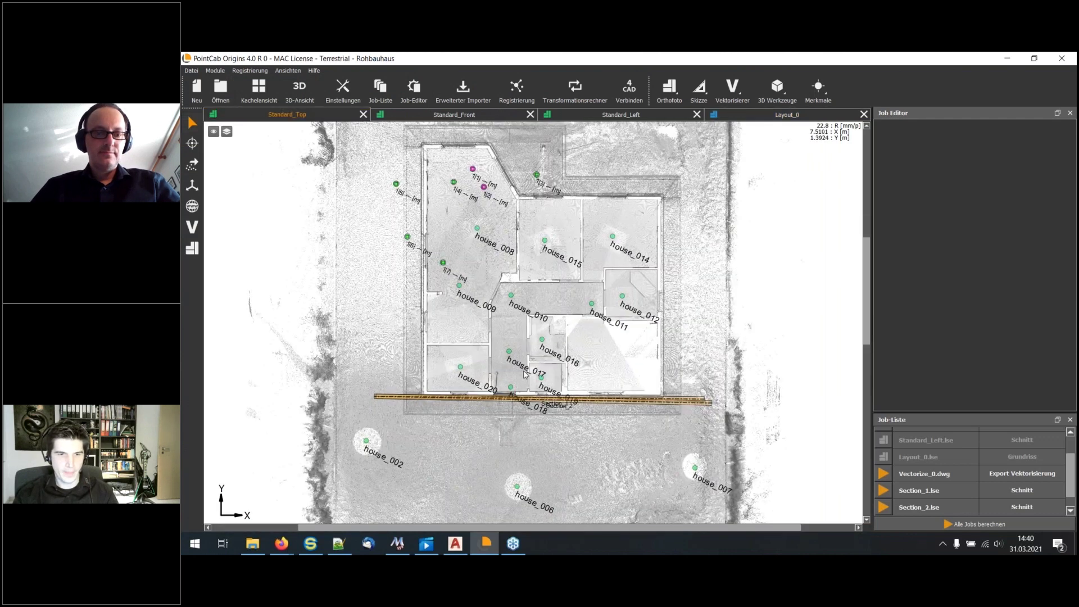
{"action": "scroll", "coordinate": [366, 396], "scroll_direction": "up", "scroll_amount": 2}
{"action": "left_click", "coordinate": [367, 403]}
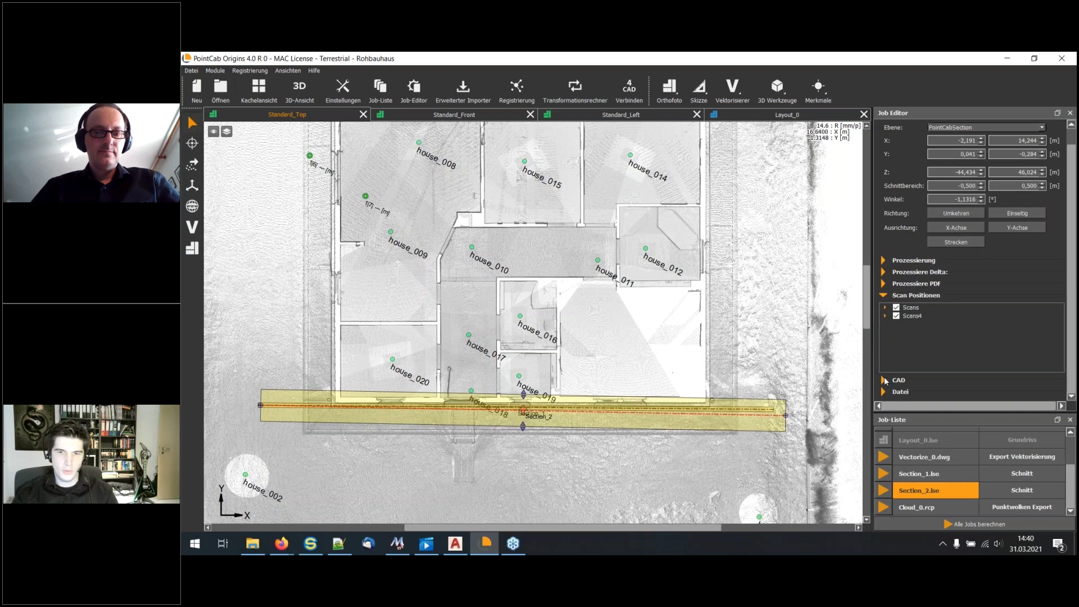
Review Section_2's CAD projection options without changes, then deselect it and zoom the plan
{"action": "left_click", "coordinate": [886, 381]}
{"action": "left_click", "coordinate": [952, 373]}
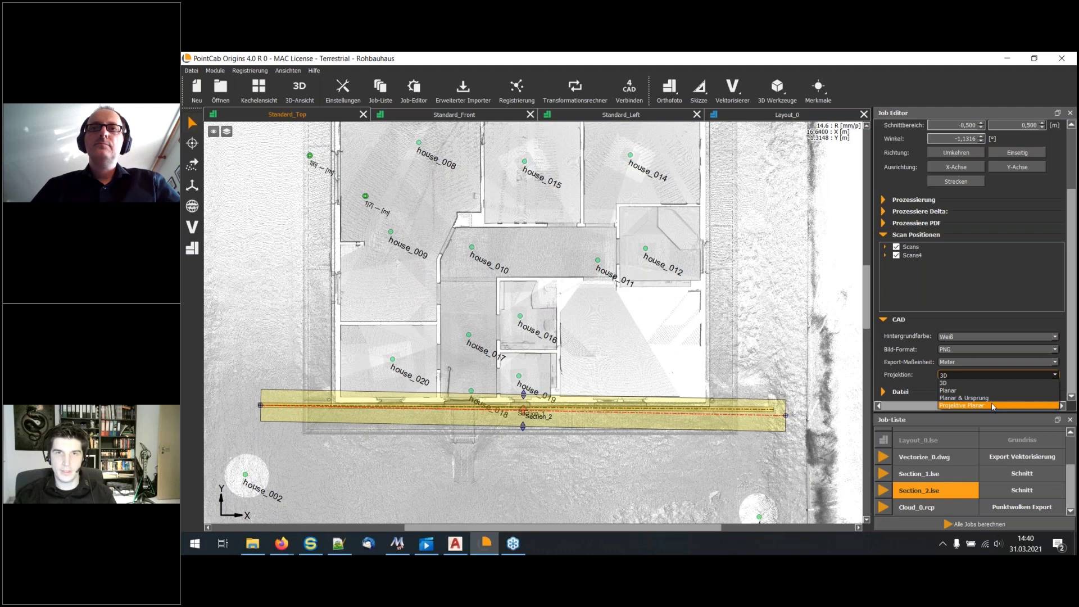
{"action": "left_click", "coordinate": [649, 352]}
{"action": "left_click", "coordinate": [562, 381]}
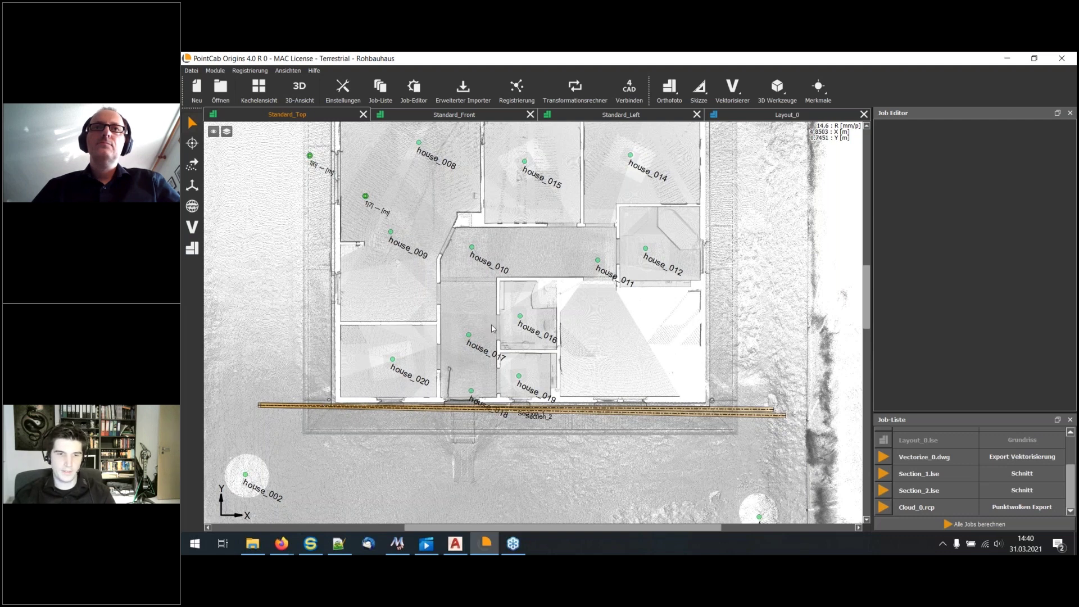
{"action": "scroll", "coordinate": [498, 382], "scroll_direction": "down", "scroll_amount": 1}
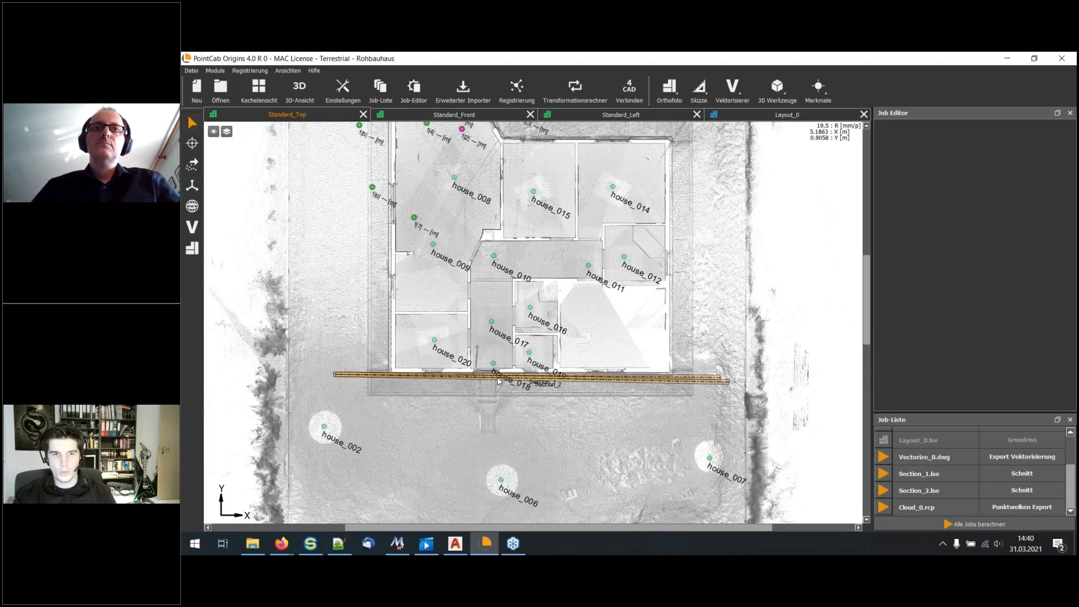
{"action": "scroll", "coordinate": [553, 301], "scroll_direction": "down", "scroll_amount": 1}
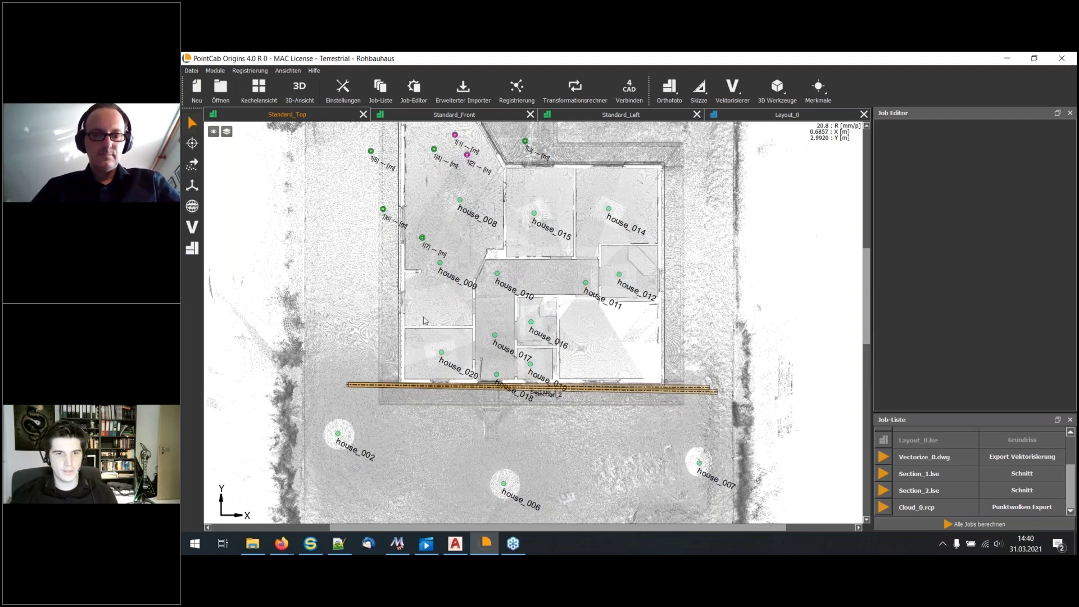
{"action": "scroll", "coordinate": [331, 251], "scroll_direction": "up", "scroll_amount": 1}
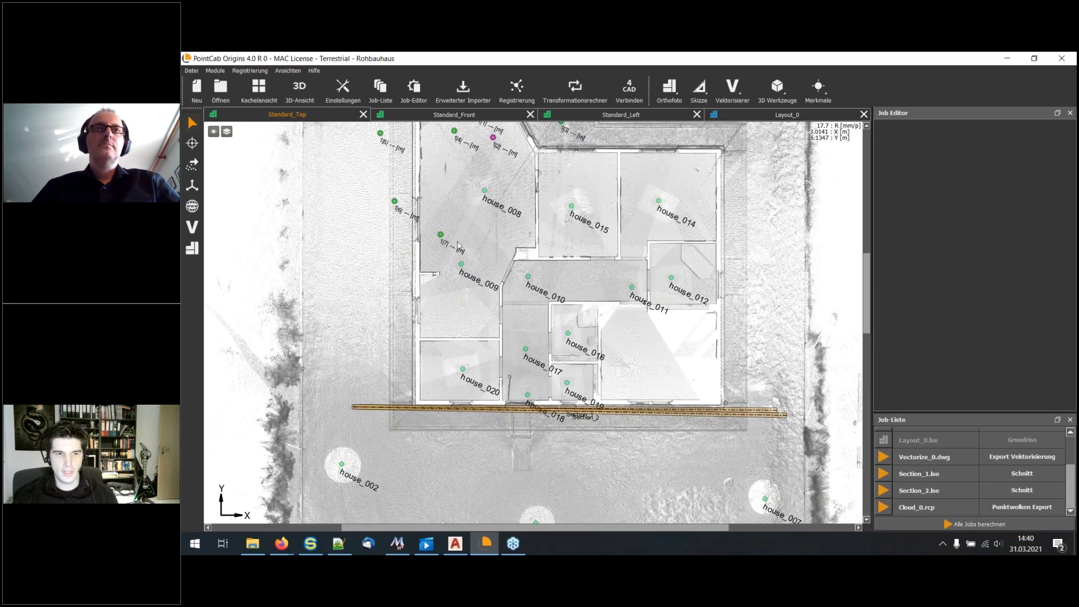
{"action": "left_click", "coordinate": [192, 248]}
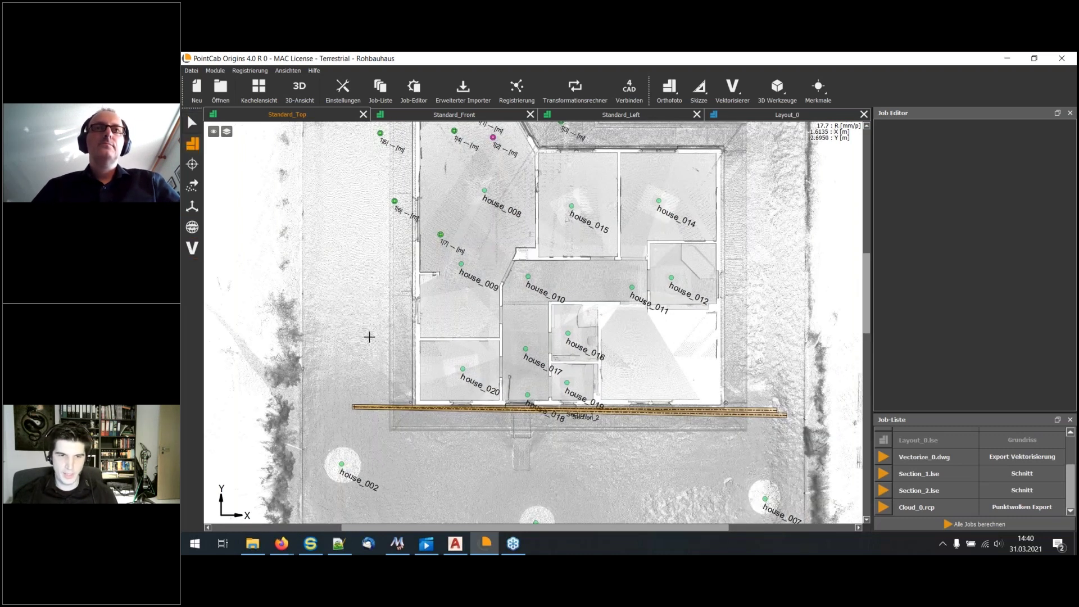
Draw Section_3 across the room near house_020 with Projektive Planar projection
{"action": "left_click_drag", "start_coordinate": [370, 336], "coordinate": [411, 340]}
{"action": "left_click", "coordinate": [530, 338]}
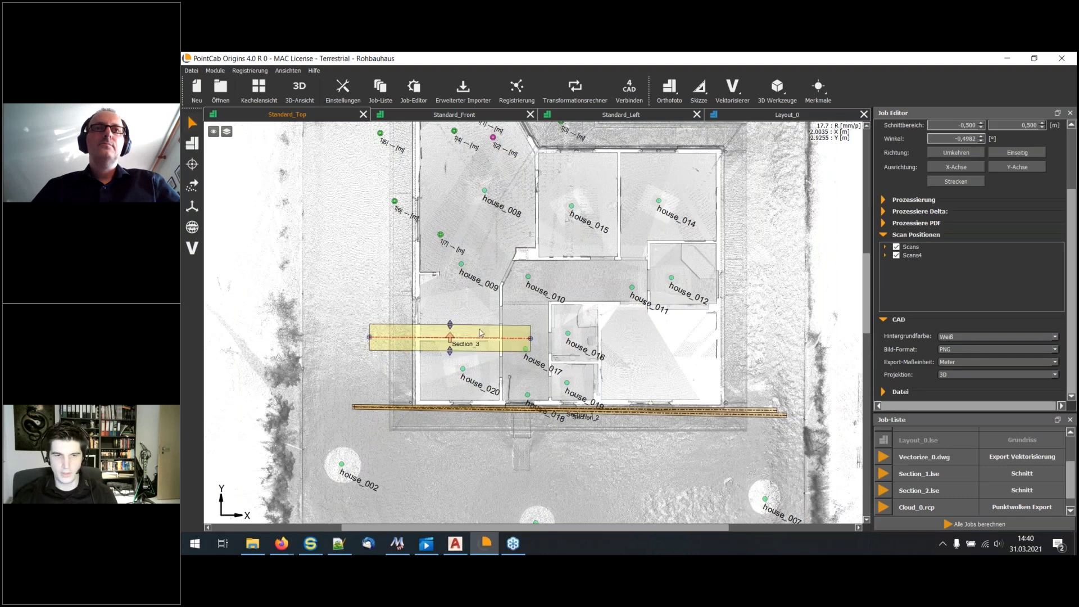
{"action": "left_click", "coordinate": [972, 374]}
{"action": "left_click", "coordinate": [960, 407]}
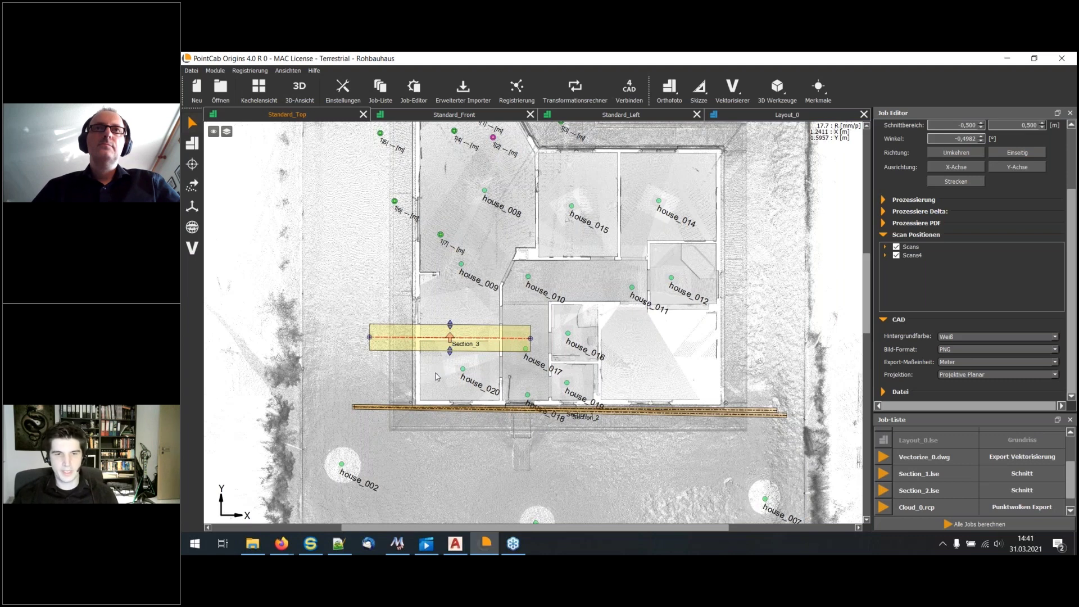
Compare the settings of Section_2 and Section_3 by selecting each in turn
{"action": "left_click", "coordinate": [437, 375]}
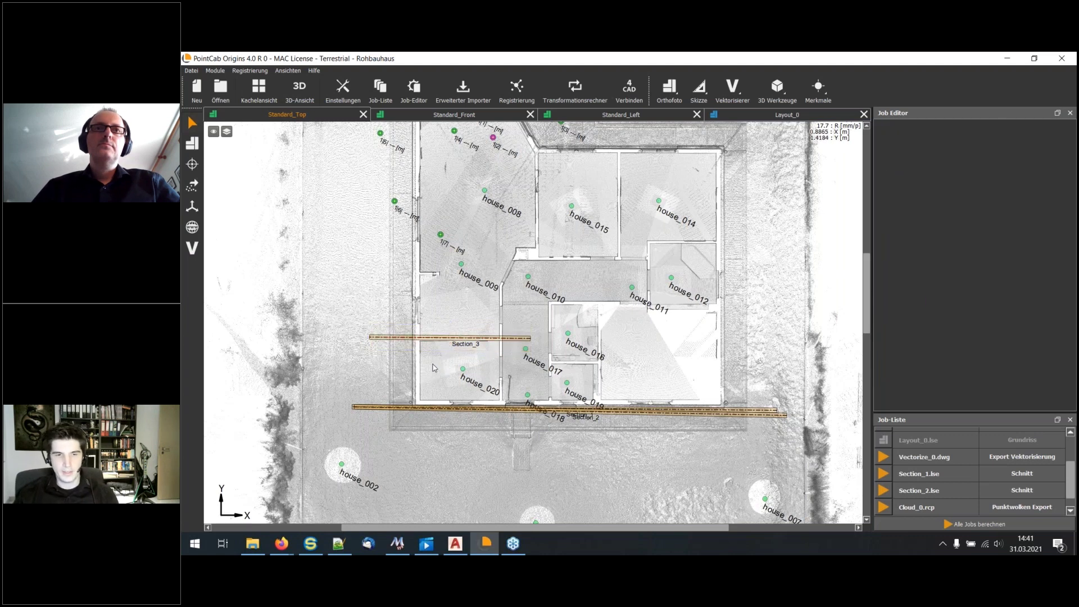
{"action": "left_click", "coordinate": [426, 410]}
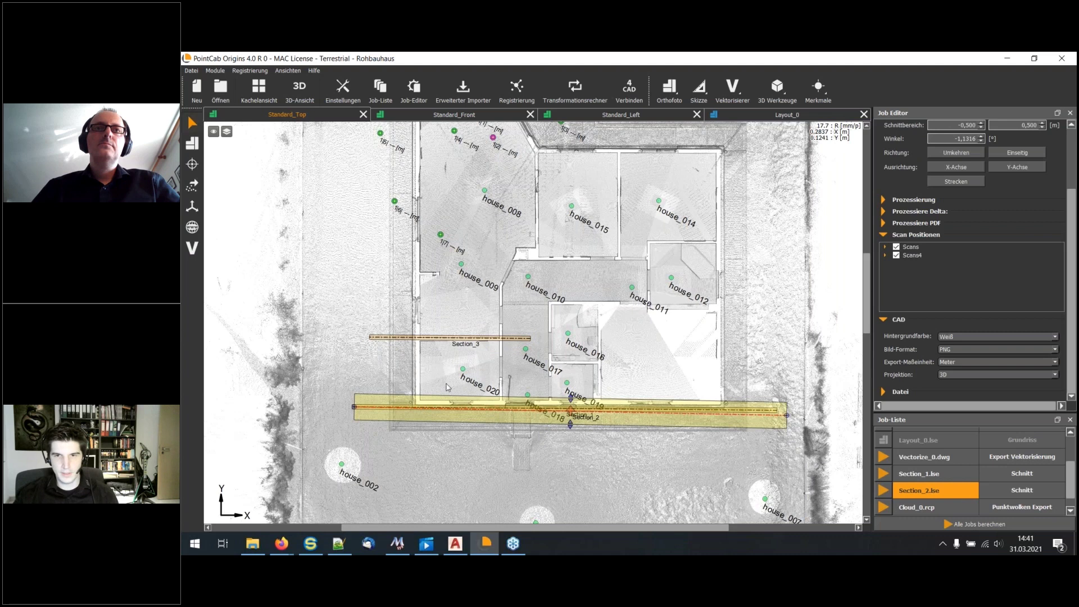
{"action": "scroll", "coordinate": [899, 209], "scroll_direction": "up", "scroll_amount": 3}
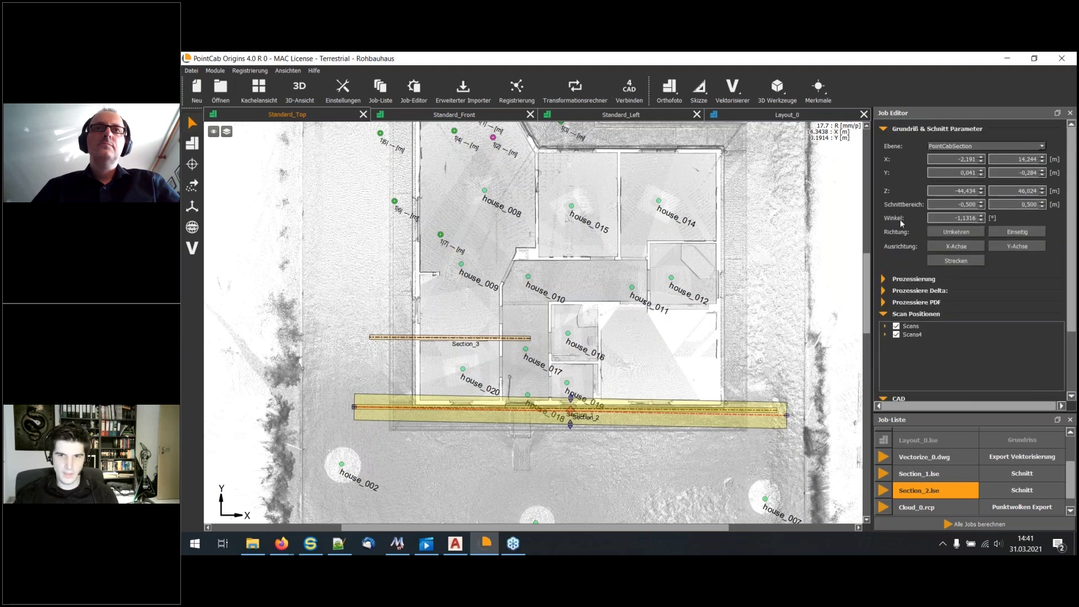
{"action": "left_click", "coordinate": [573, 345]}
{"action": "left_click", "coordinate": [531, 338]}
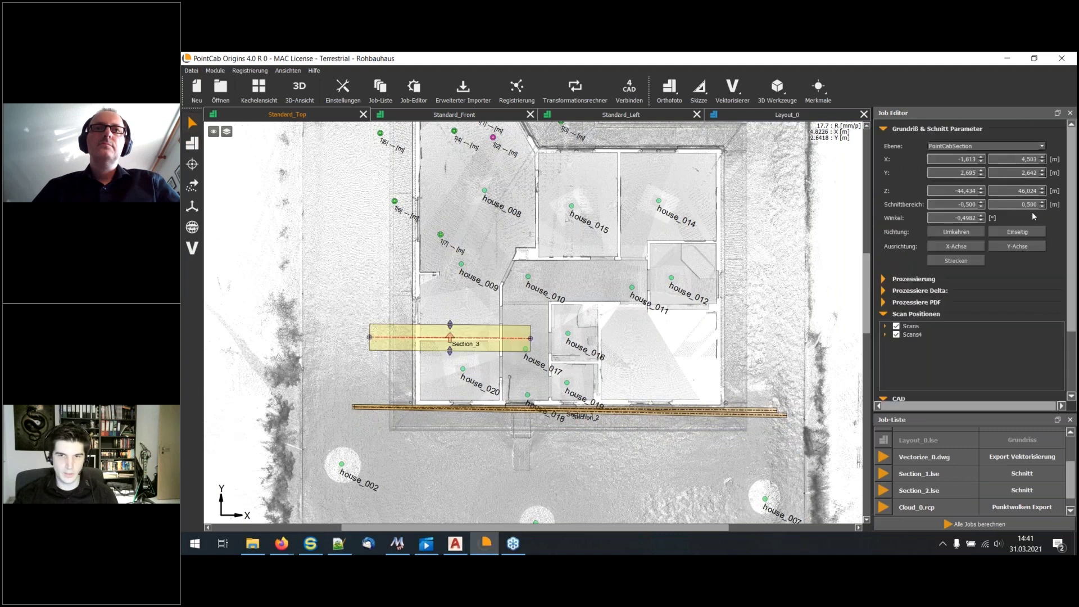
{"action": "left_click", "coordinate": [548, 348]}
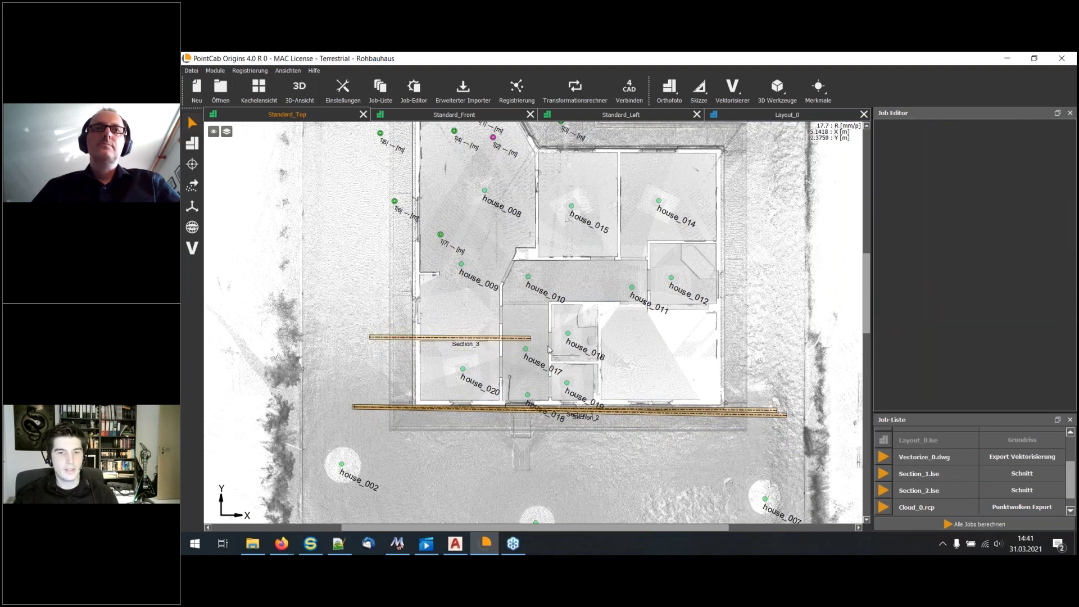
Recheck Section_3 and zoom the plan to frame both wall sections
{"action": "scroll", "coordinate": [420, 347], "scroll_direction": "up", "scroll_amount": 1}
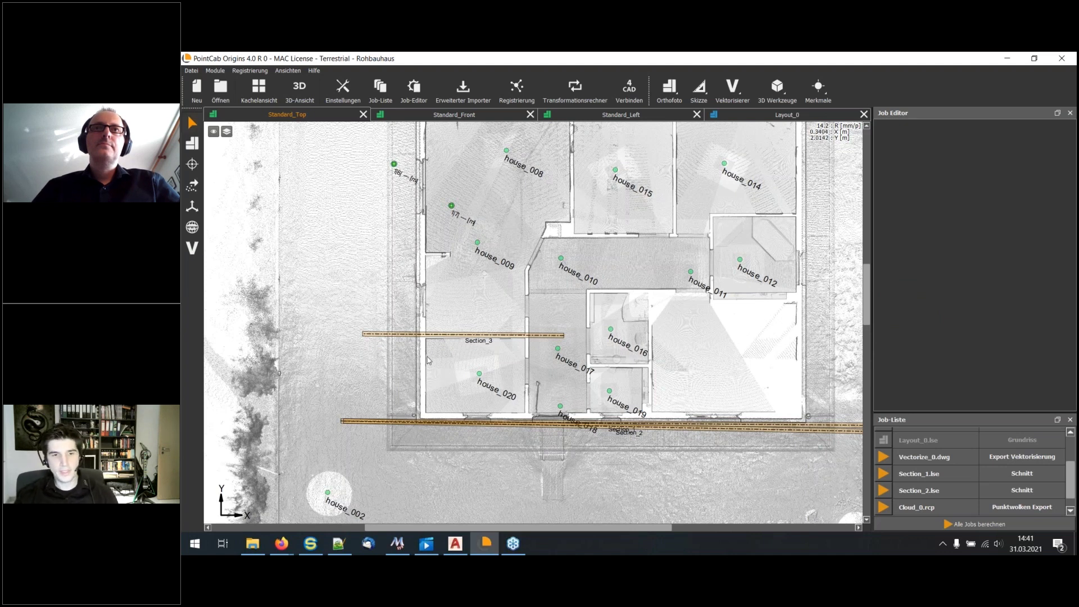
{"action": "left_click", "coordinate": [427, 335]}
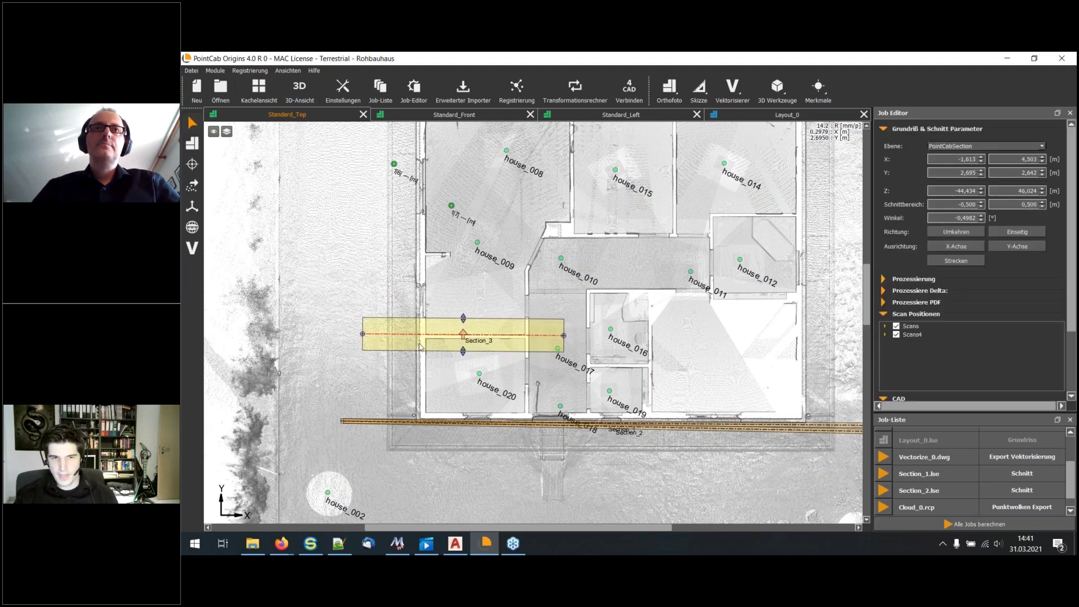
{"action": "left_click", "coordinate": [521, 389]}
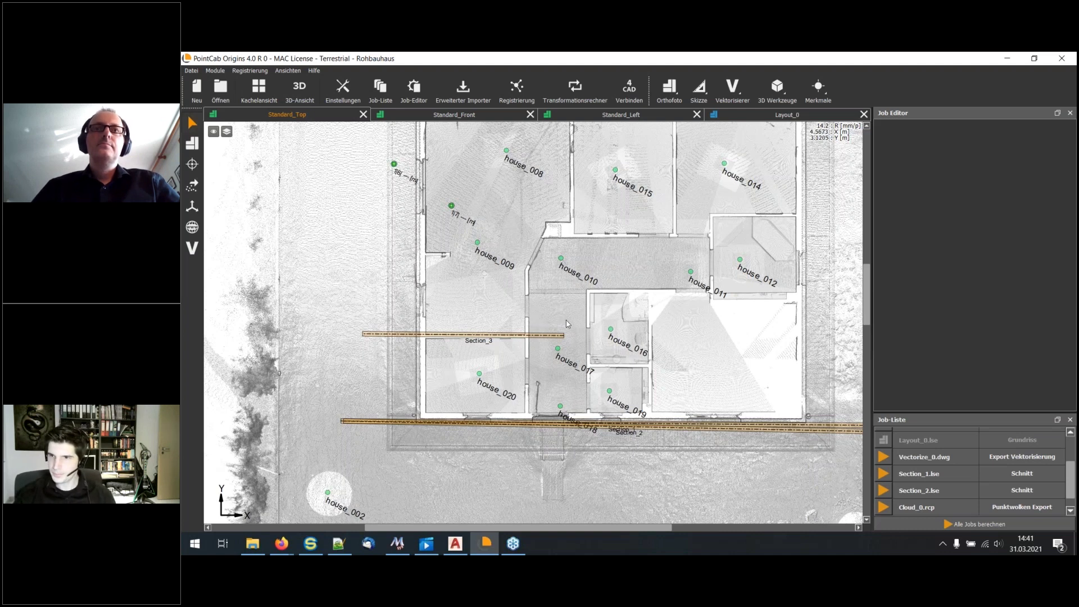
{"action": "scroll", "coordinate": [571, 324], "scroll_direction": "down", "scroll_amount": 1}
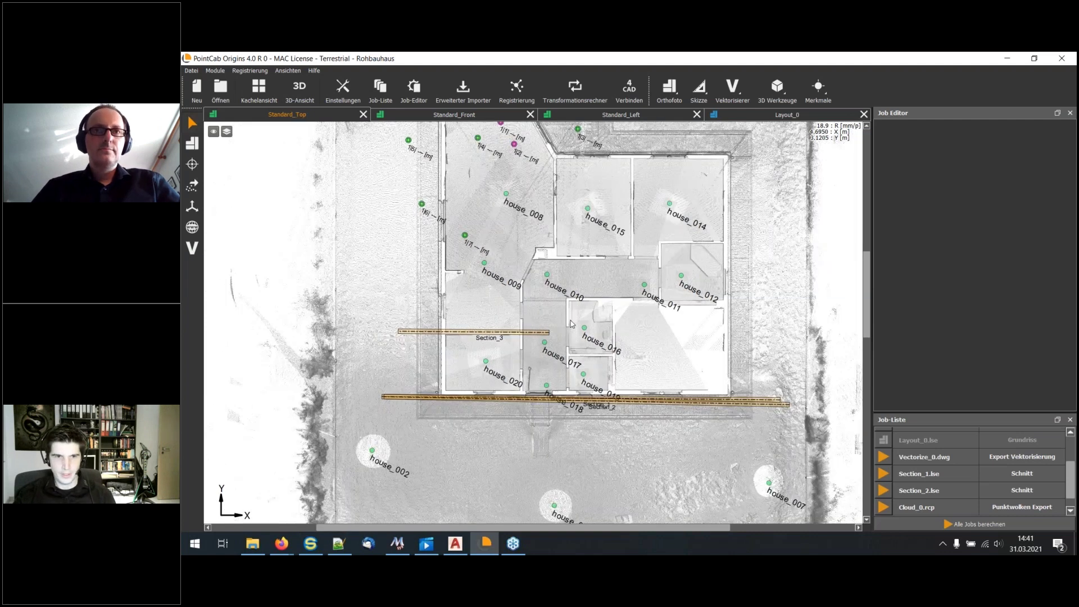
{"action": "scroll", "coordinate": [564, 314], "scroll_direction": "down", "scroll_amount": 1}
{"action": "scroll", "coordinate": [563, 311], "scroll_direction": "down", "scroll_amount": 1}
{"action": "scroll", "coordinate": [506, 326], "scroll_direction": "up", "scroll_amount": 3}
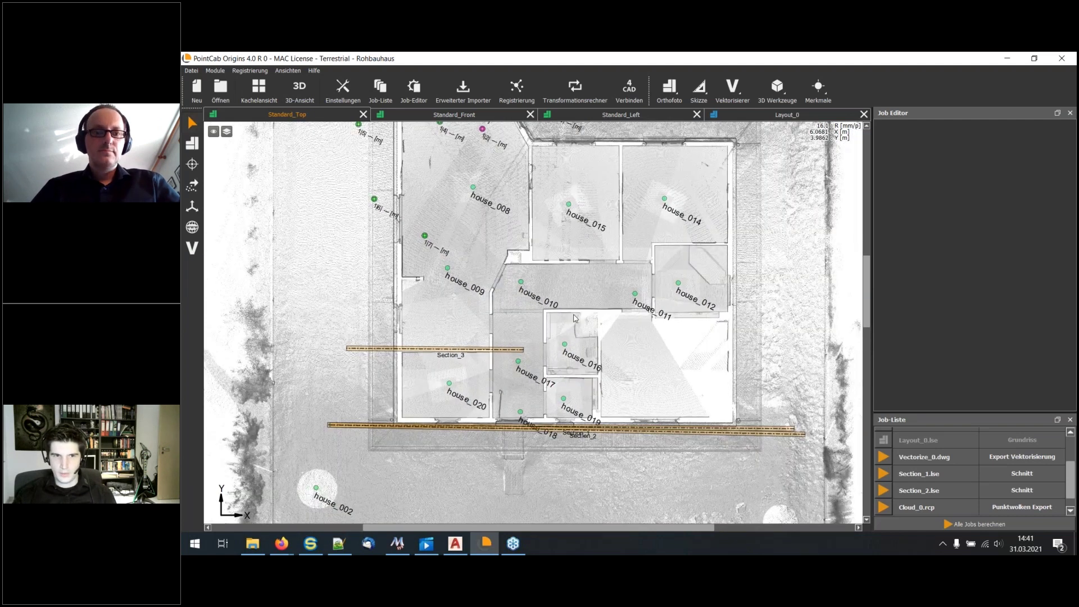
{"action": "scroll", "coordinate": [458, 336], "scroll_direction": "down", "scroll_amount": 4}
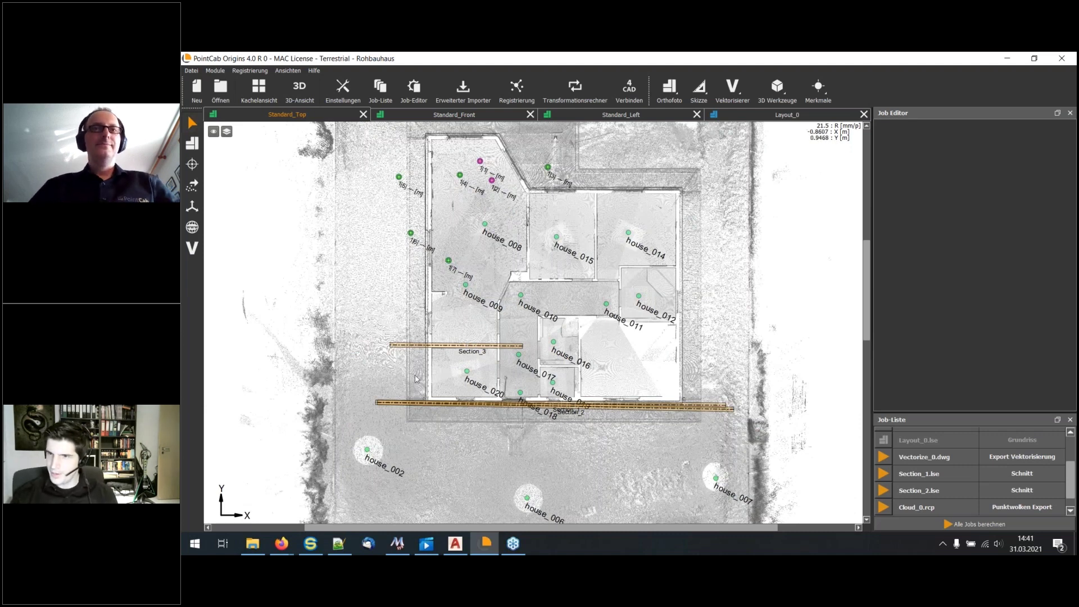
Box-select and delete the wall sections Section_3 and Section_2
{"action": "left_click_drag", "start_coordinate": [481, 445], "coordinate": [357, 309]}
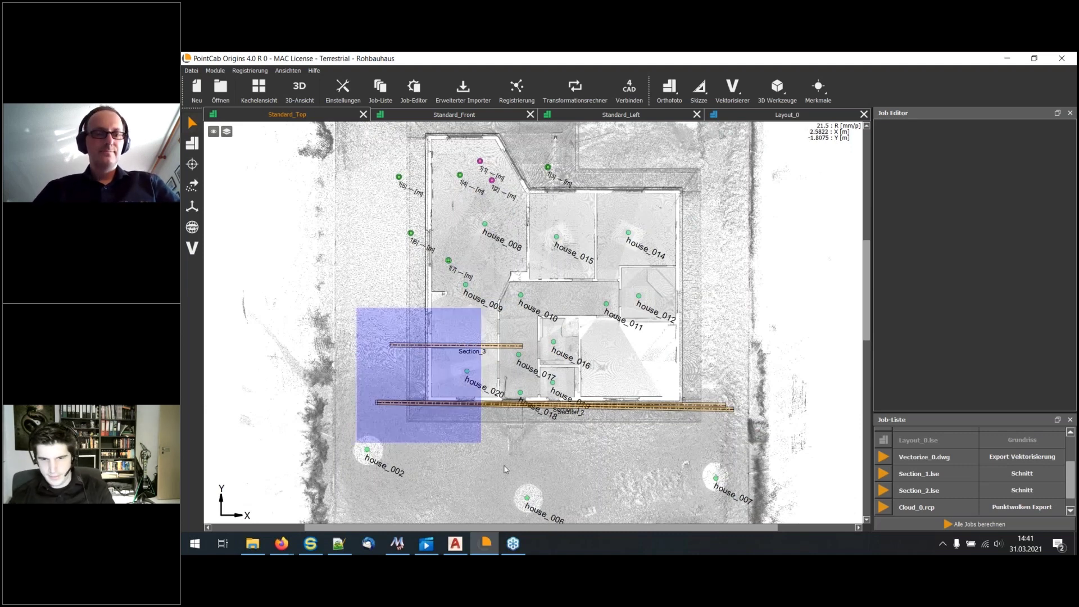
{"action": "key", "text": "Delete"}
{"action": "scroll", "coordinate": [461, 318], "scroll_direction": "up", "scroll_amount": 3}
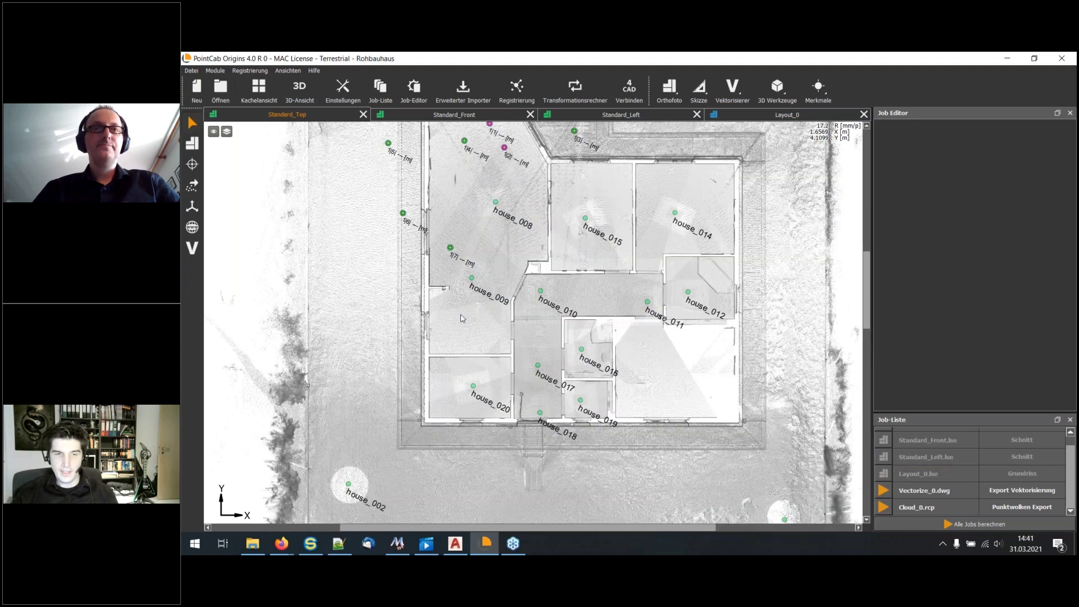
Delete all existing vector lines from the Layout_0 plan
{"action": "left_click", "coordinate": [787, 114]}
{"action": "left_click_drag", "start_coordinate": [417, 195], "coordinate": [718, 409]}
{"action": "key", "text": "Delete"}
{"action": "scroll", "coordinate": [512, 248], "scroll_direction": "up", "scroll_amount": 3}
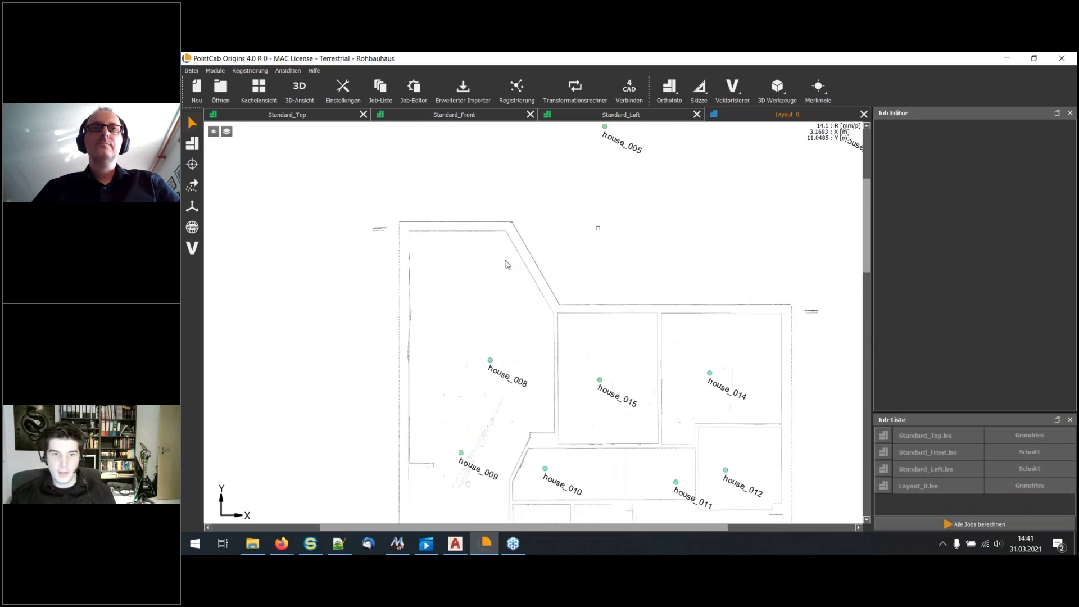
Trace a four-vertex polyline along the upper-left room's top and diagonal walls
{"action": "left_click", "coordinate": [749, 98]}
{"action": "left_click", "coordinate": [730, 138]}
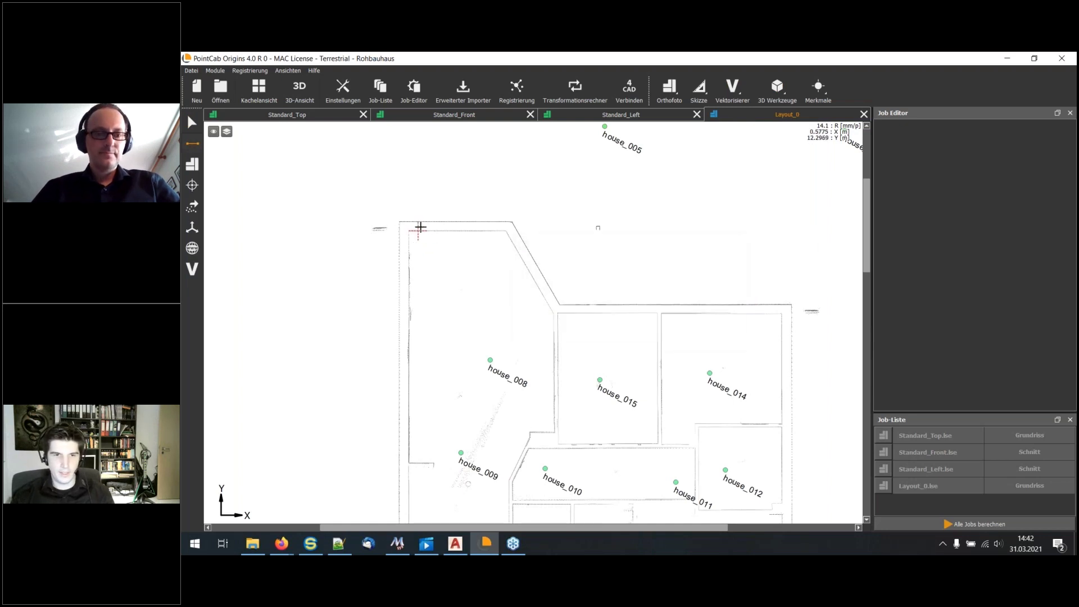
{"action": "left_click", "coordinate": [420, 228]}
{"action": "left_click", "coordinate": [481, 231]}
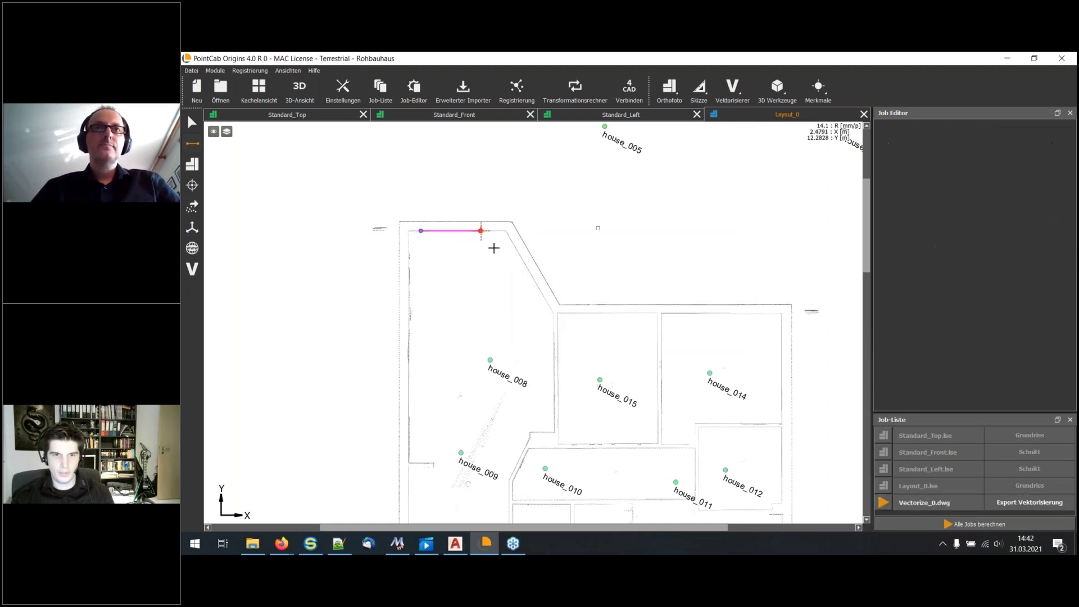
{"action": "left_click", "coordinate": [518, 252]}
{"action": "double_click", "coordinate": [534, 292]}
{"action": "key", "text": "Escape"}
Zoom in and out on the layout to review the traced polyline
{"action": "scroll", "coordinate": [454, 320], "scroll_direction": "down", "scroll_amount": 1}
{"action": "scroll", "coordinate": [454, 321], "scroll_direction": "down", "scroll_amount": 1}
{"action": "scroll", "coordinate": [532, 330], "scroll_direction": "up", "scroll_amount": 1}
{"action": "scroll", "coordinate": [532, 329], "scroll_direction": "up", "scroll_amount": 1}
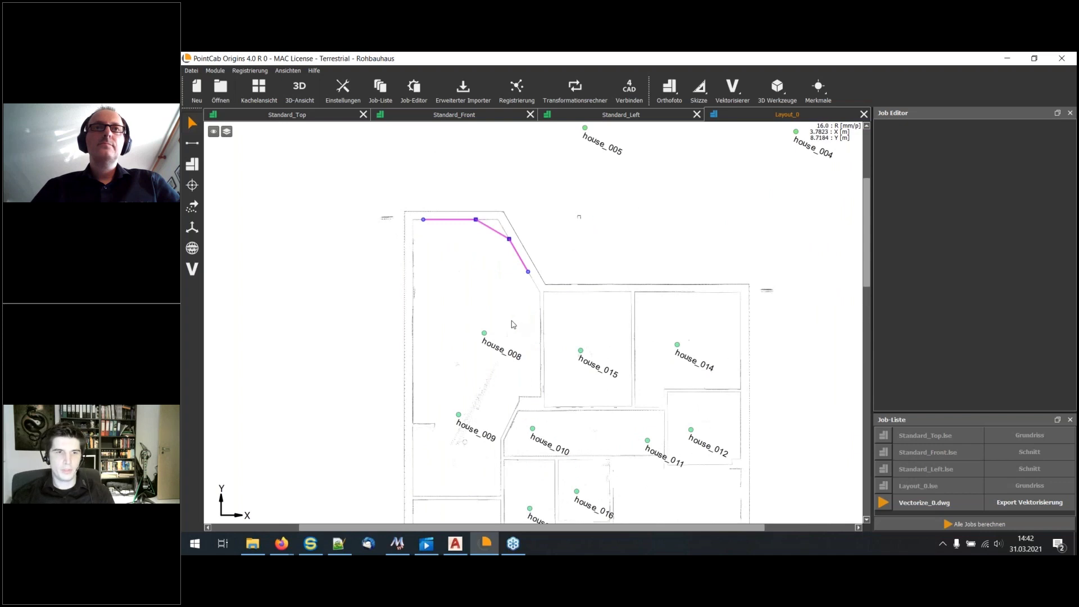
{"action": "scroll", "coordinate": [513, 324], "scroll_direction": "down", "scroll_amount": 1}
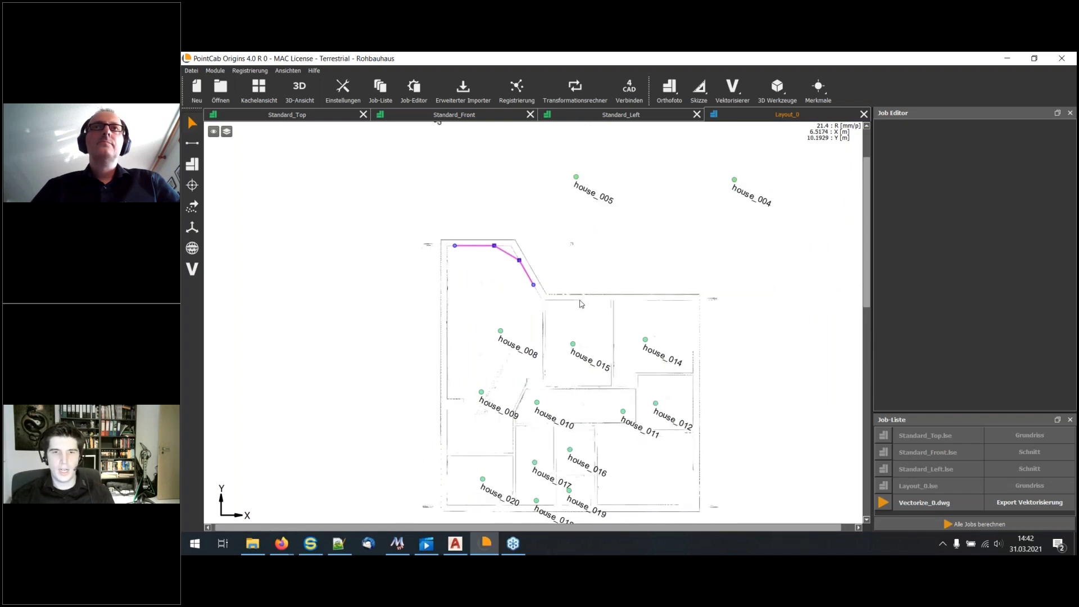
{"action": "scroll", "coordinate": [448, 260], "scroll_direction": "up", "scroll_amount": 2}
{"action": "scroll", "coordinate": [503, 269], "scroll_direction": "up", "scroll_amount": 1}
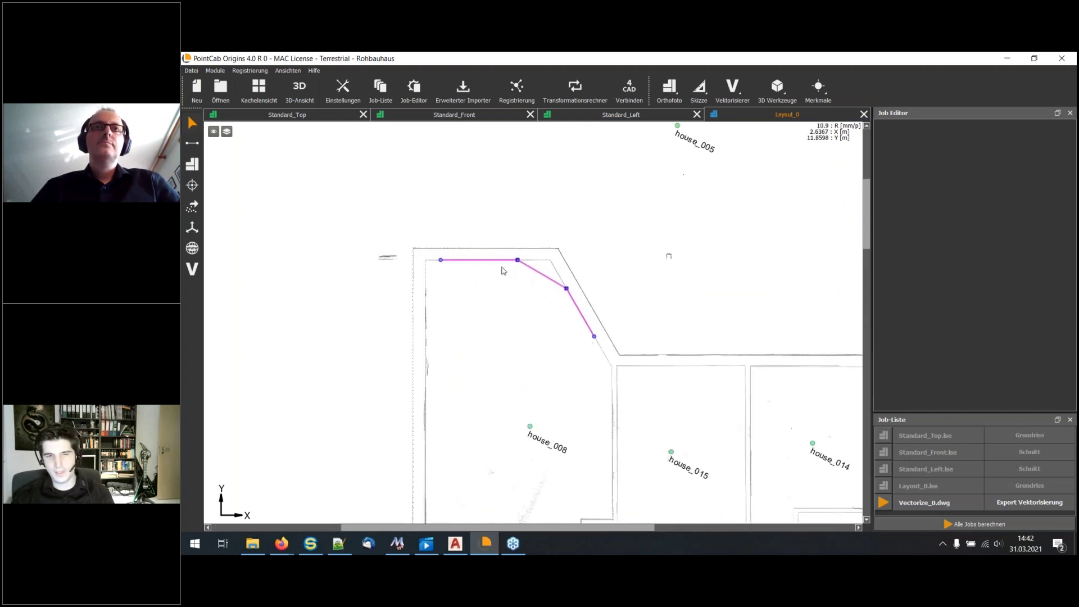
{"action": "scroll", "coordinate": [521, 261], "scroll_direction": "up", "scroll_amount": 1}
{"action": "left_click", "coordinate": [699, 87]}
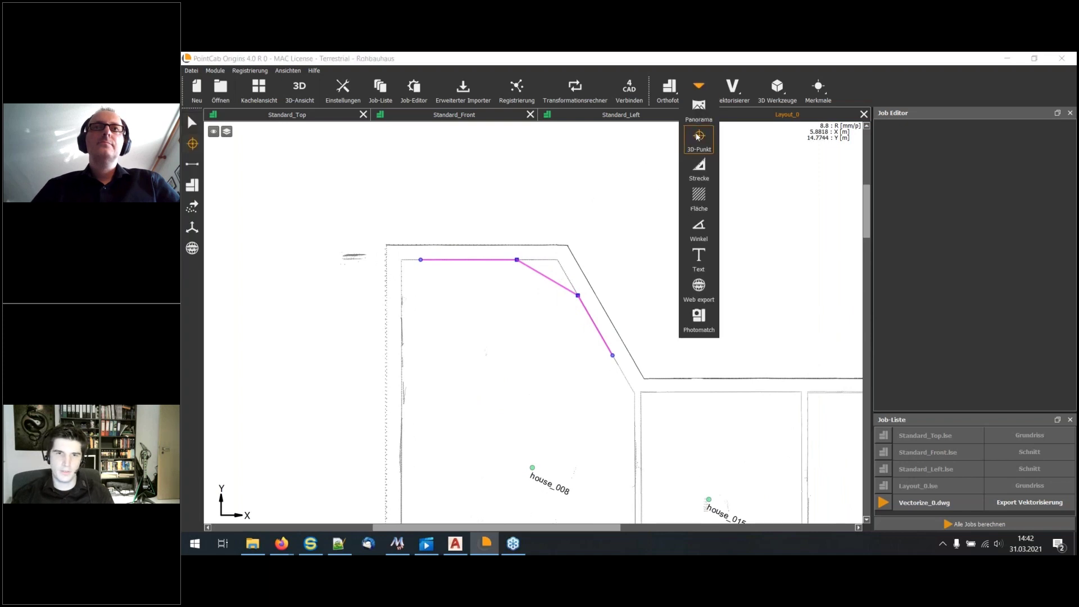
Place three 3D height points on the upper-left wall corners and left wall
{"action": "left_click", "coordinate": [699, 142]}
{"action": "left_click", "coordinate": [408, 244]}
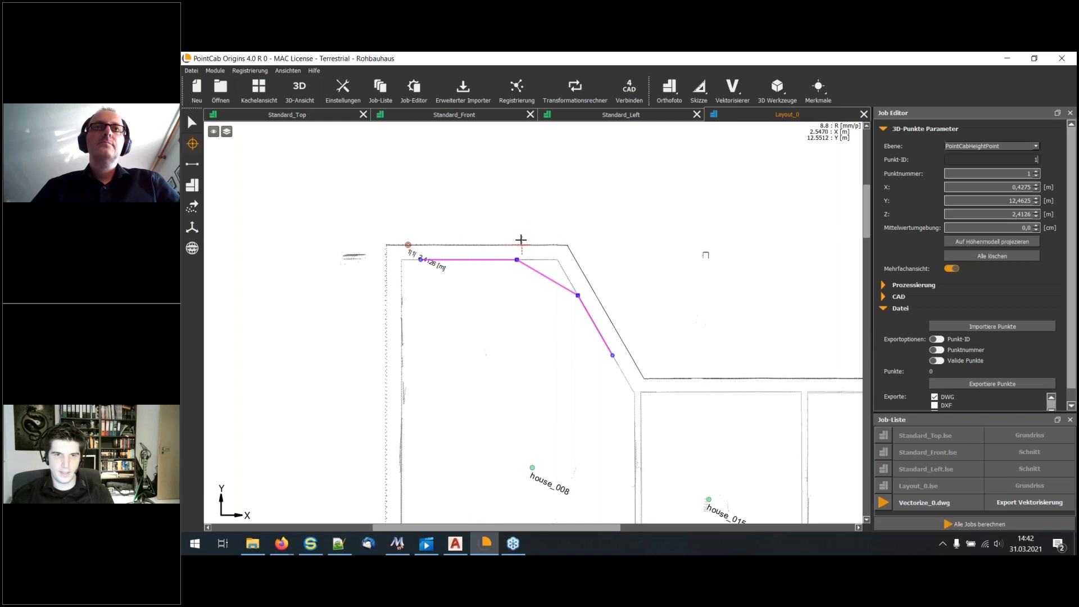
{"action": "left_click", "coordinate": [521, 244]}
{"action": "scroll", "coordinate": [366, 344], "scroll_direction": "up", "scroll_amount": 2}
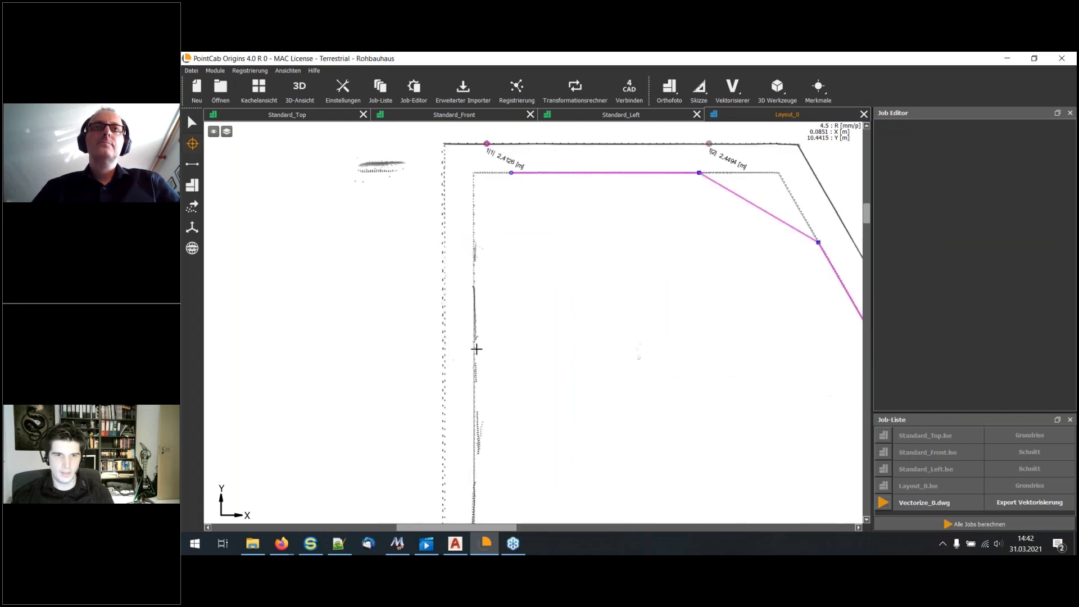
{"action": "scroll", "coordinate": [476, 349], "scroll_direction": "up", "scroll_amount": 1}
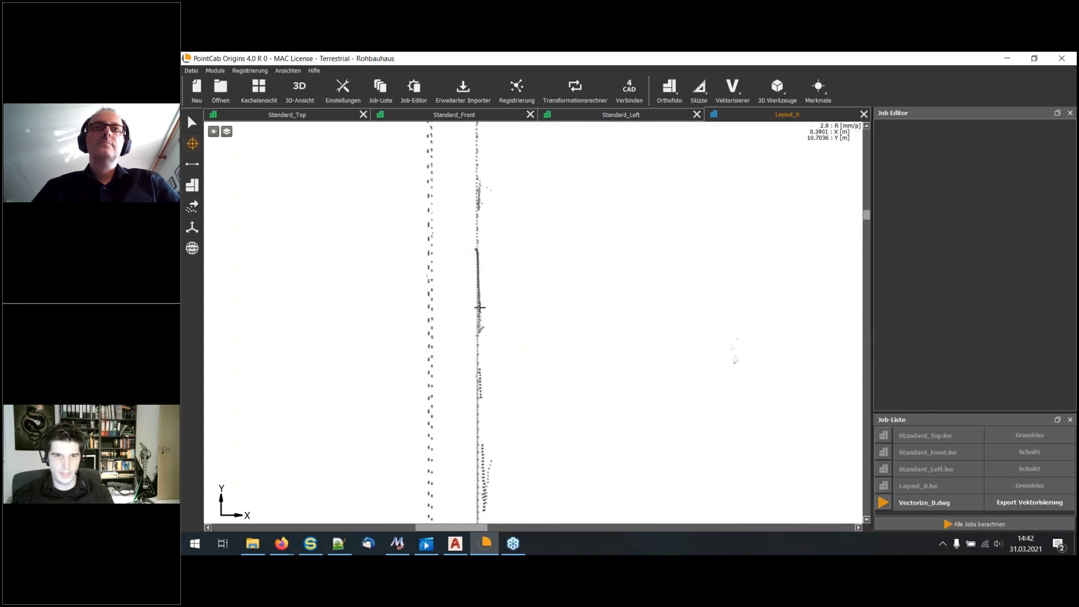
{"action": "left_click", "coordinate": [458, 288]}
{"action": "key", "text": "Escape"}
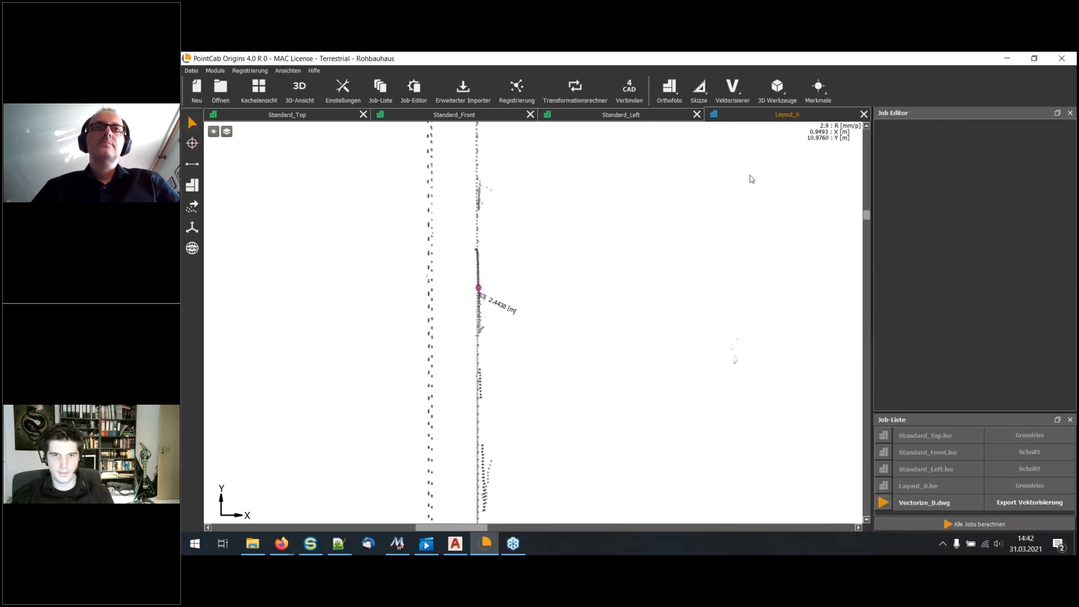
Draw a Polygonaler Schnitt along the left wall
{"action": "left_click", "coordinate": [669, 91]}
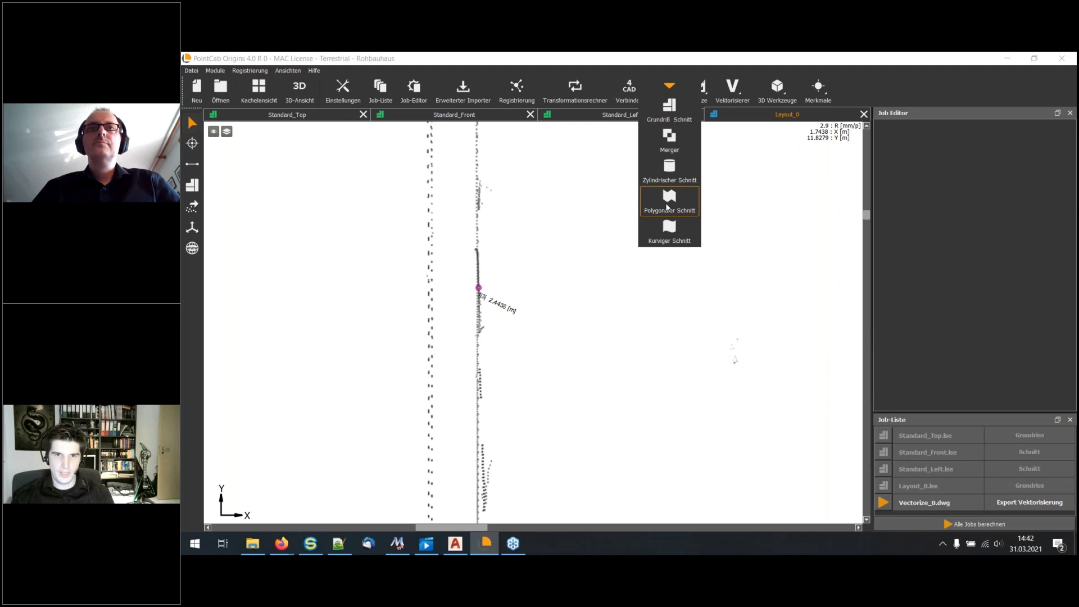
{"action": "left_click", "coordinate": [670, 107]}
{"action": "scroll", "coordinate": [551, 239], "scroll_direction": "down", "scroll_amount": 1}
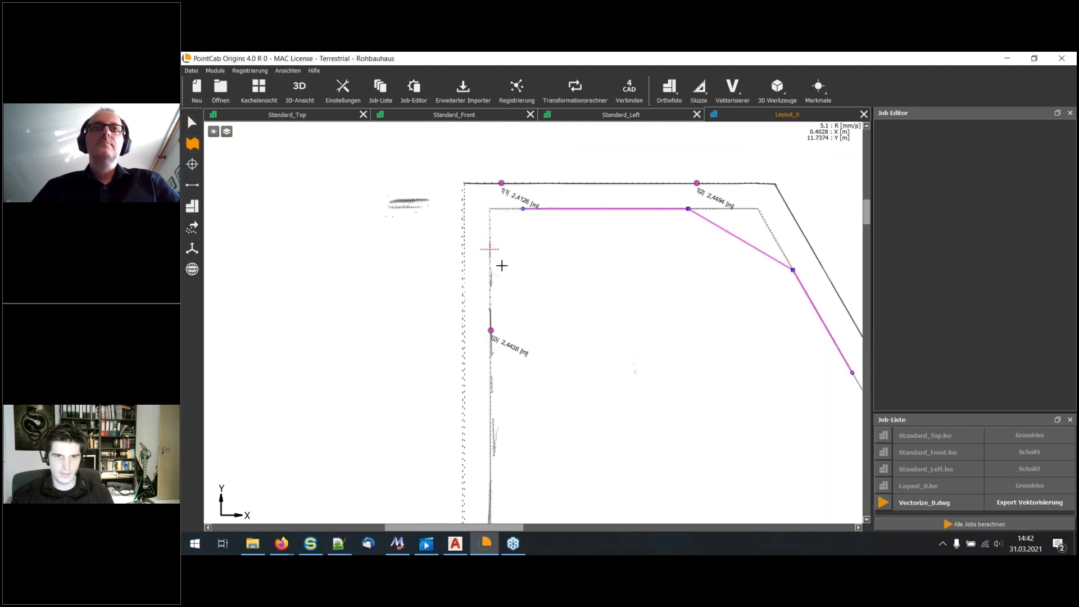
{"action": "left_click", "coordinate": [500, 320]}
{"action": "scroll", "coordinate": [501, 378], "scroll_direction": "down", "scroll_amount": 2}
{"action": "scroll", "coordinate": [503, 409], "scroll_direction": "down", "scroll_amount": 2}
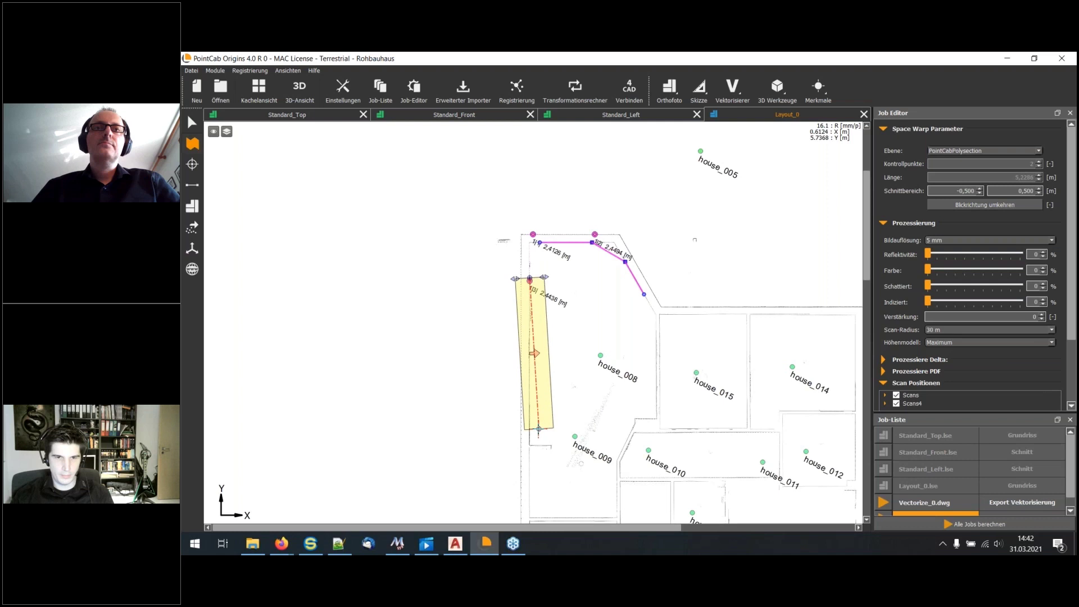
{"action": "scroll", "coordinate": [538, 430], "scroll_direction": "up", "scroll_amount": 1}
{"action": "scroll", "coordinate": [531, 421], "scroll_direction": "up", "scroll_amount": 1}
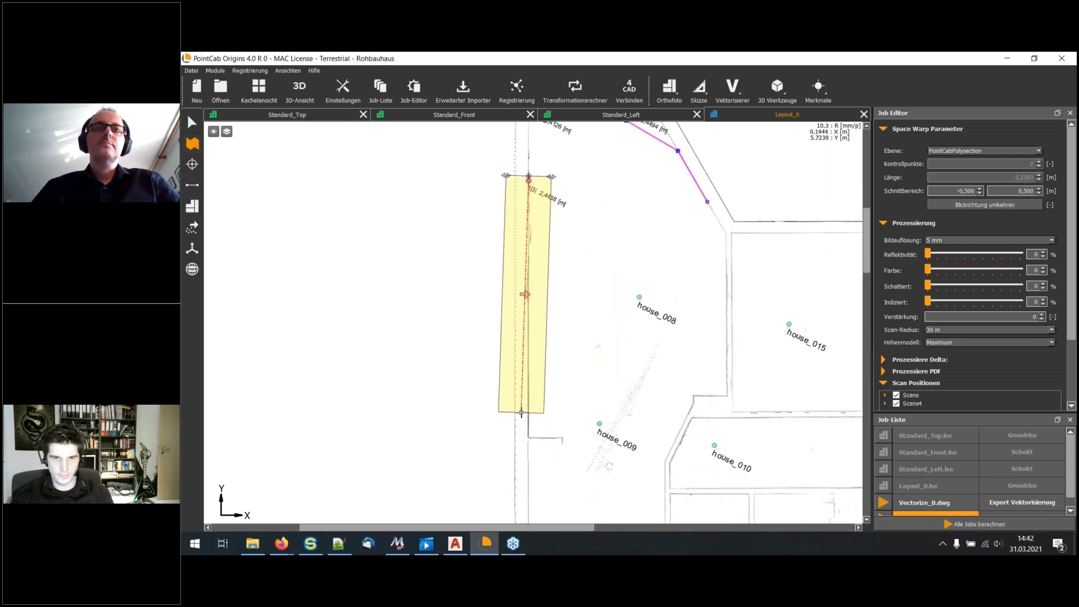
{"action": "left_click", "coordinate": [524, 412]}
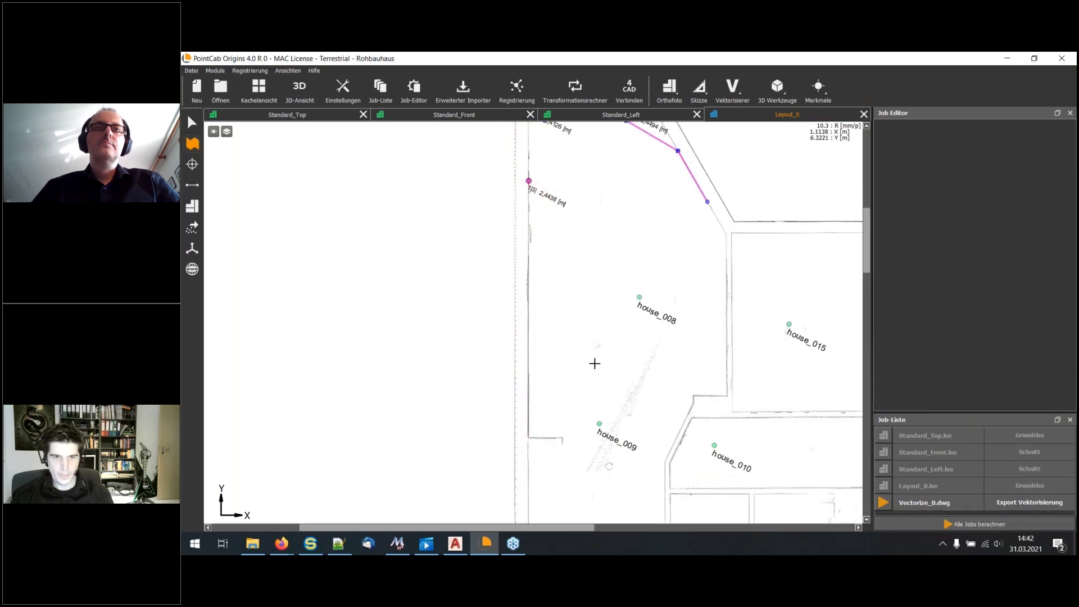
Zoom in and out on the layout to review the polygonal section
{"action": "scroll", "coordinate": [580, 286], "scroll_direction": "down", "scroll_amount": 3}
{"action": "scroll", "coordinate": [579, 285], "scroll_direction": "down", "scroll_amount": 1}
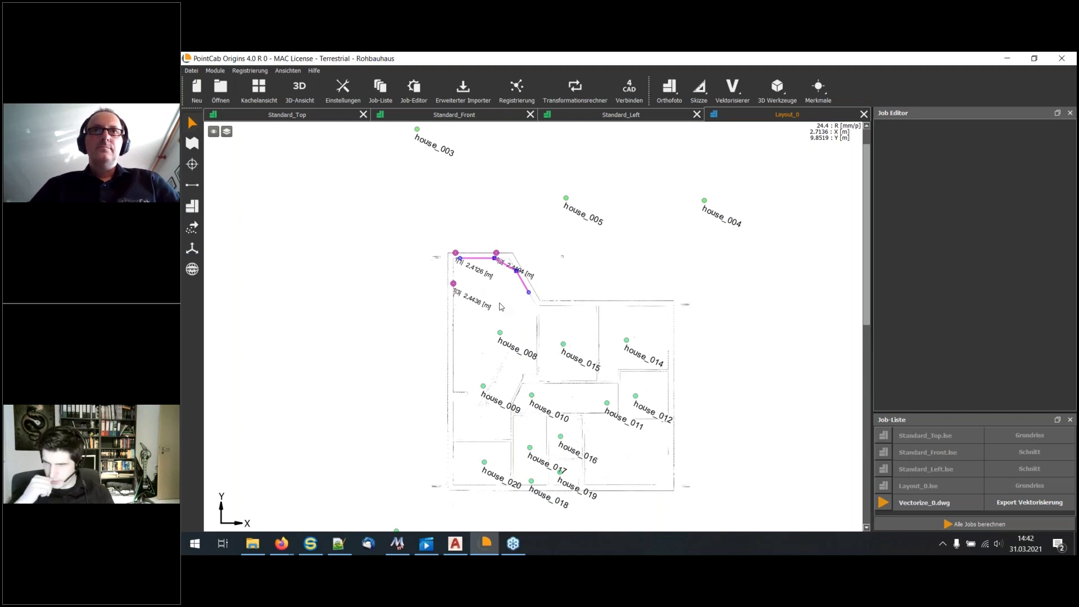
{"action": "scroll", "coordinate": [519, 298], "scroll_direction": "up", "scroll_amount": 2}
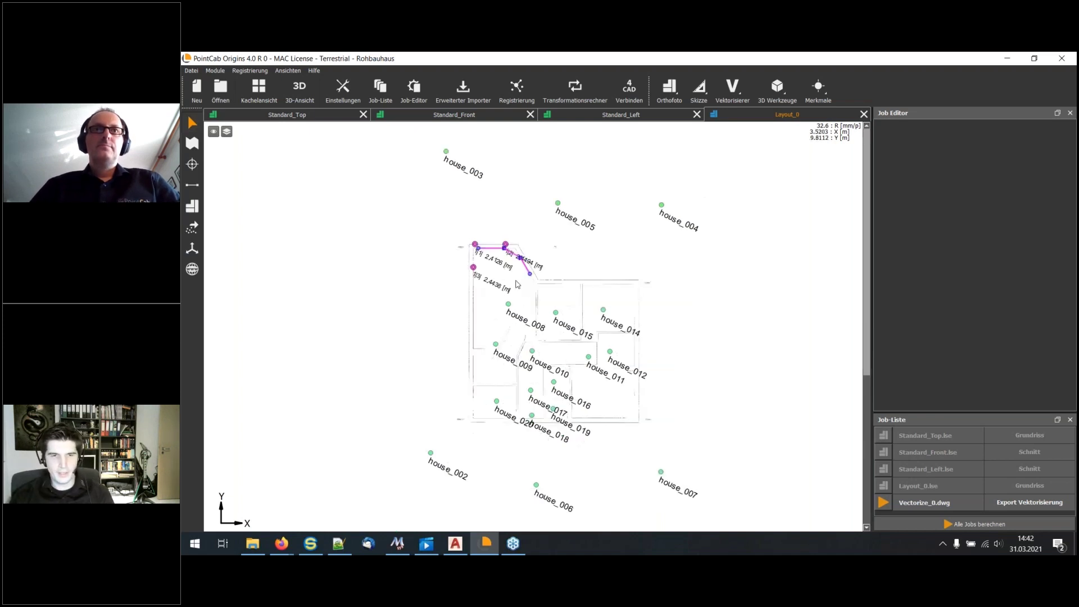
{"action": "scroll", "coordinate": [506, 257], "scroll_direction": "up", "scroll_amount": 1}
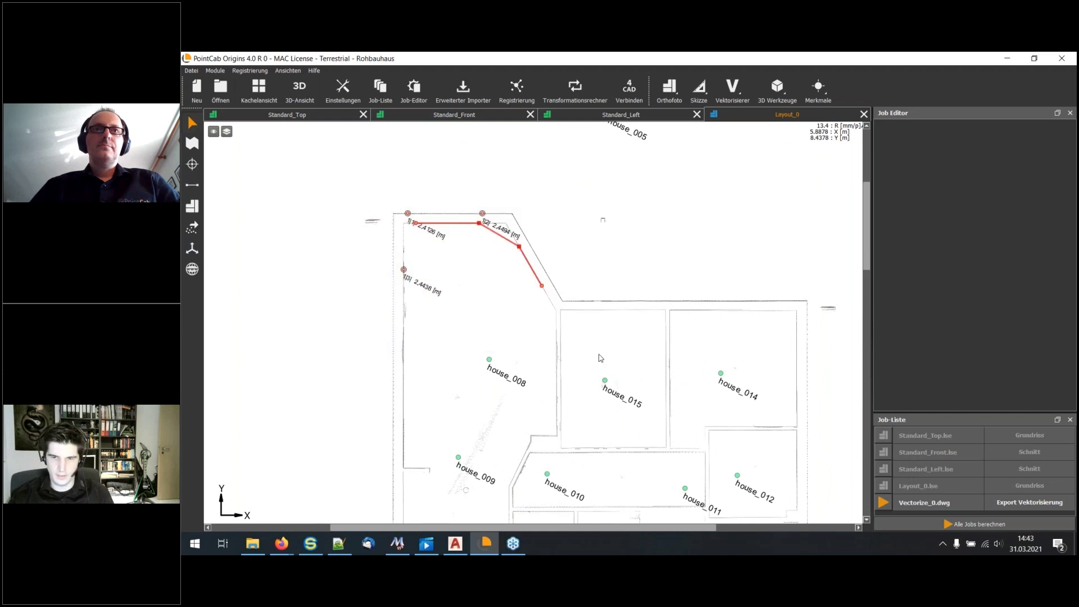
{"action": "scroll", "coordinate": [536, 358], "scroll_direction": "down", "scroll_amount": 1}
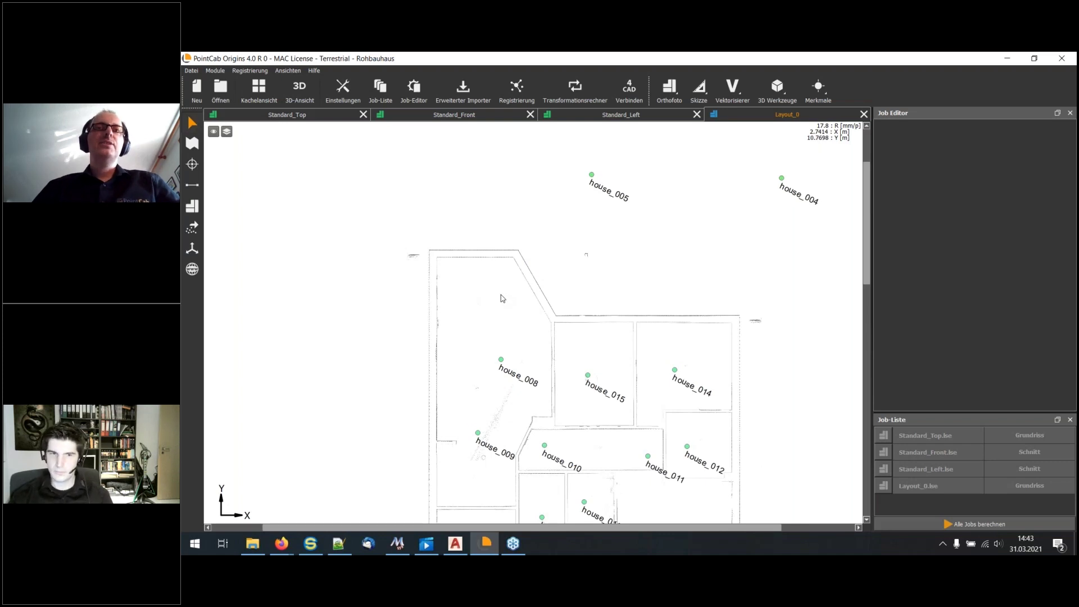
{"action": "scroll", "coordinate": [461, 300], "scroll_direction": "down", "scroll_amount": 3}
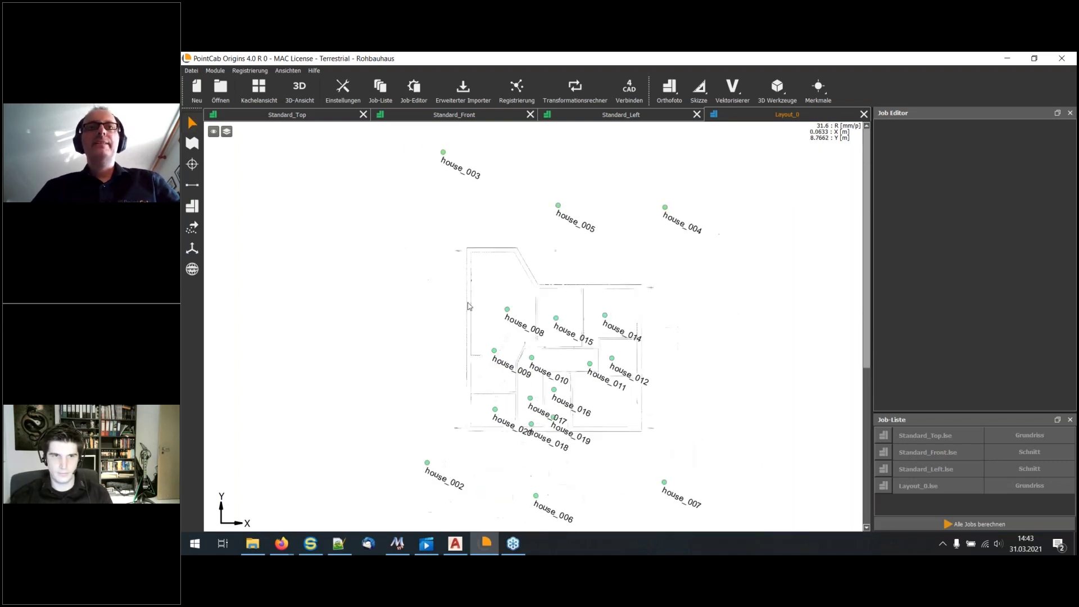
Return to the Standard_Top point-cloud view and pick a wall section type
{"action": "left_click", "coordinate": [316, 115]}
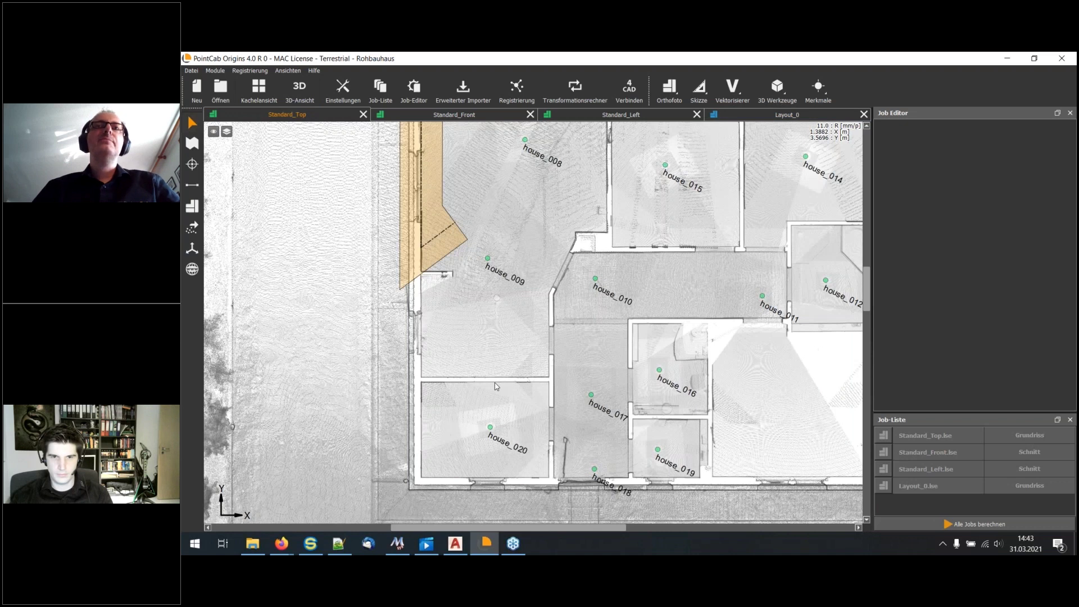
{"action": "scroll", "coordinate": [496, 386], "scroll_direction": "down", "scroll_amount": 3}
{"action": "scroll", "coordinate": [519, 325], "scroll_direction": "up", "scroll_amount": 4}
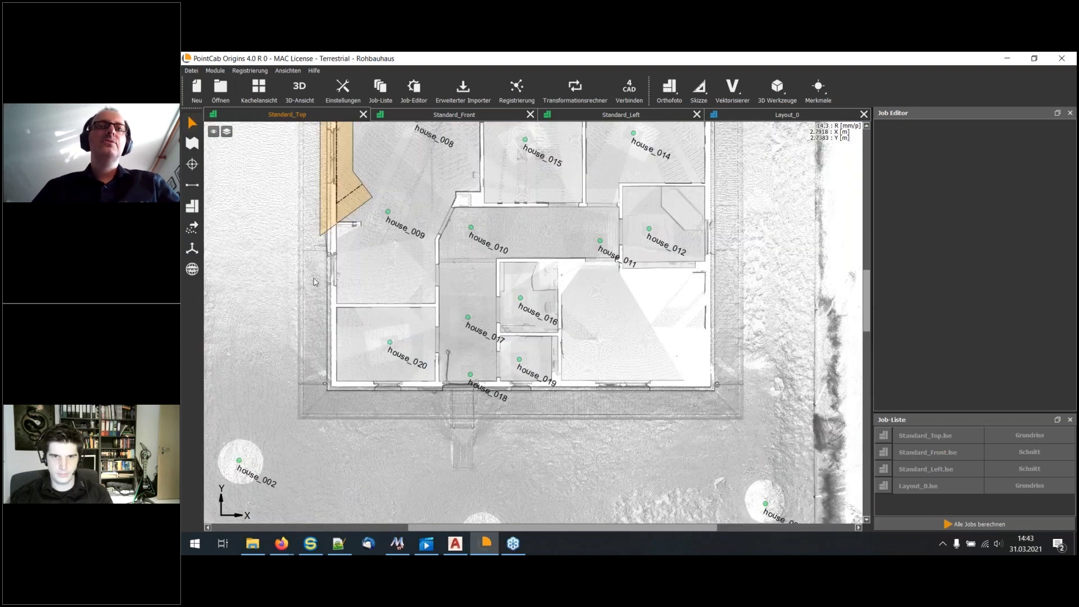
{"action": "left_click", "coordinate": [668, 89]}
{"action": "scroll", "coordinate": [471, 330], "scroll_direction": "up", "scroll_amount": 2}
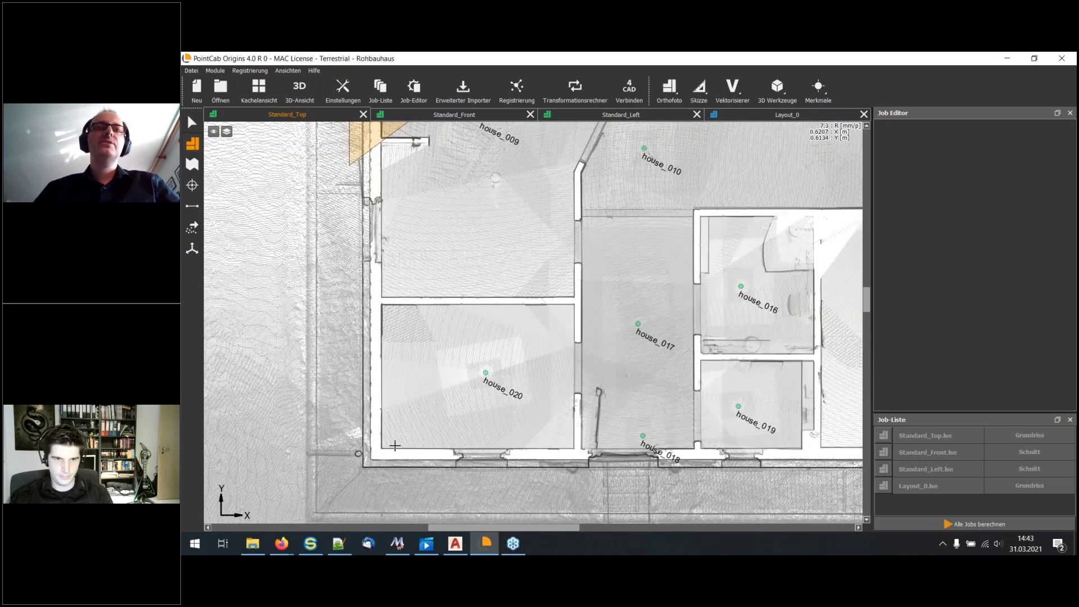
{"action": "scroll", "coordinate": [472, 330], "scroll_direction": "up", "scroll_amount": 2}
{"action": "scroll", "coordinate": [472, 330], "scroll_direction": "up", "scroll_amount": 4}
{"action": "scroll", "coordinate": [471, 330], "scroll_direction": "up", "scroll_amount": 4}
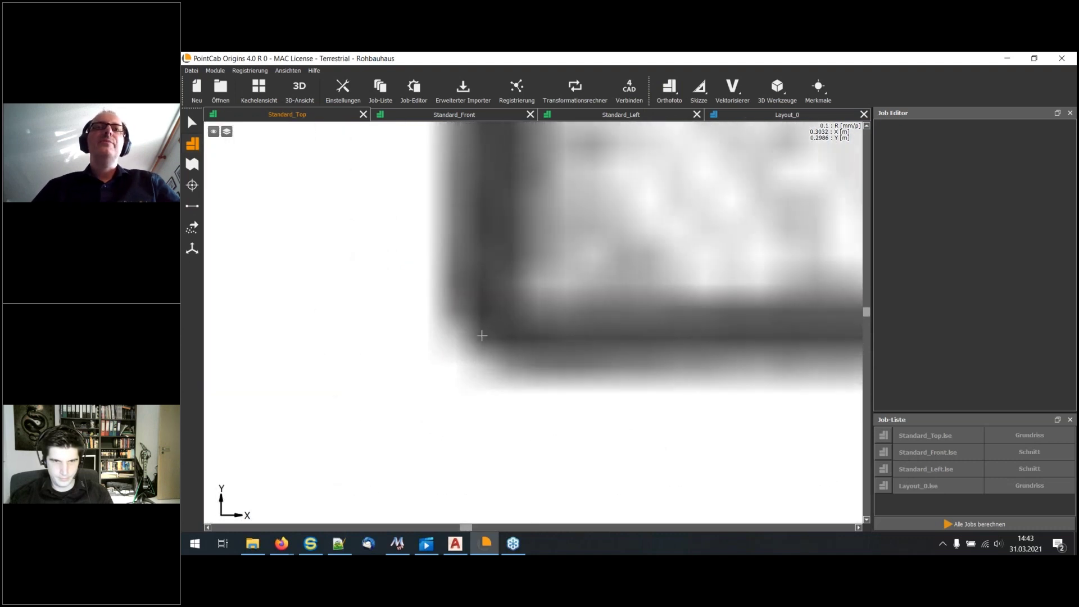
Draw Section_3 from the building corner along the front wall
{"action": "left_click", "coordinate": [482, 336]}
{"action": "scroll", "coordinate": [481, 335], "scroll_direction": "down", "scroll_amount": 2}
{"action": "scroll", "coordinate": [581, 335], "scroll_direction": "down", "scroll_amount": 2}
{"action": "scroll", "coordinate": [634, 335], "scroll_direction": "down", "scroll_amount": 1}
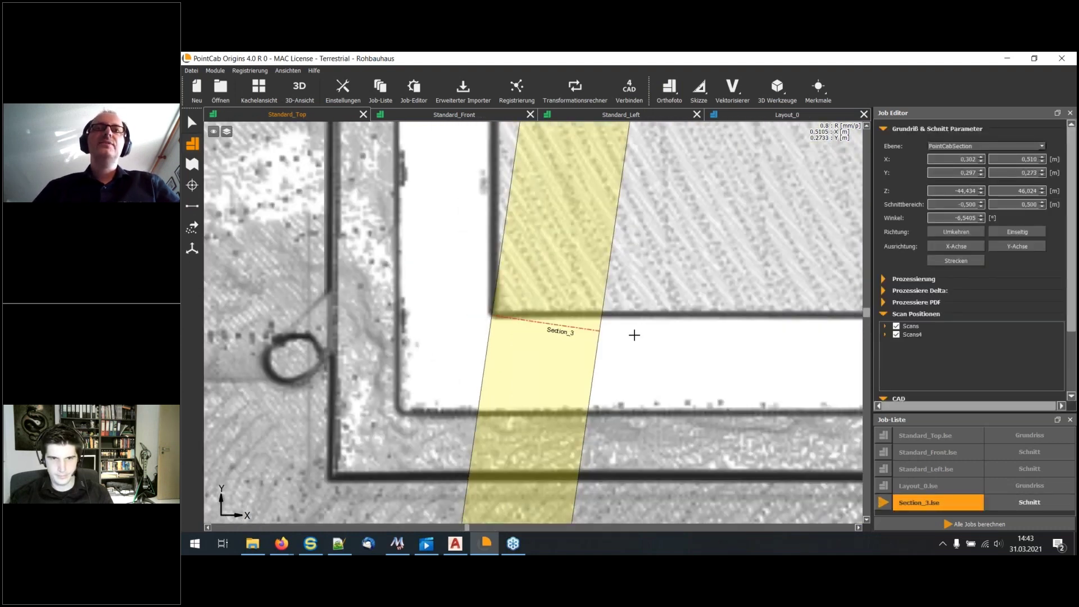
{"action": "scroll", "coordinate": [633, 335], "scroll_direction": "down", "scroll_amount": 1}
{"action": "scroll", "coordinate": [655, 325], "scroll_direction": "down", "scroll_amount": 2}
{"action": "scroll", "coordinate": [674, 326], "scroll_direction": "down", "scroll_amount": 2}
{"action": "scroll", "coordinate": [704, 324], "scroll_direction": "down", "scroll_amount": 2}
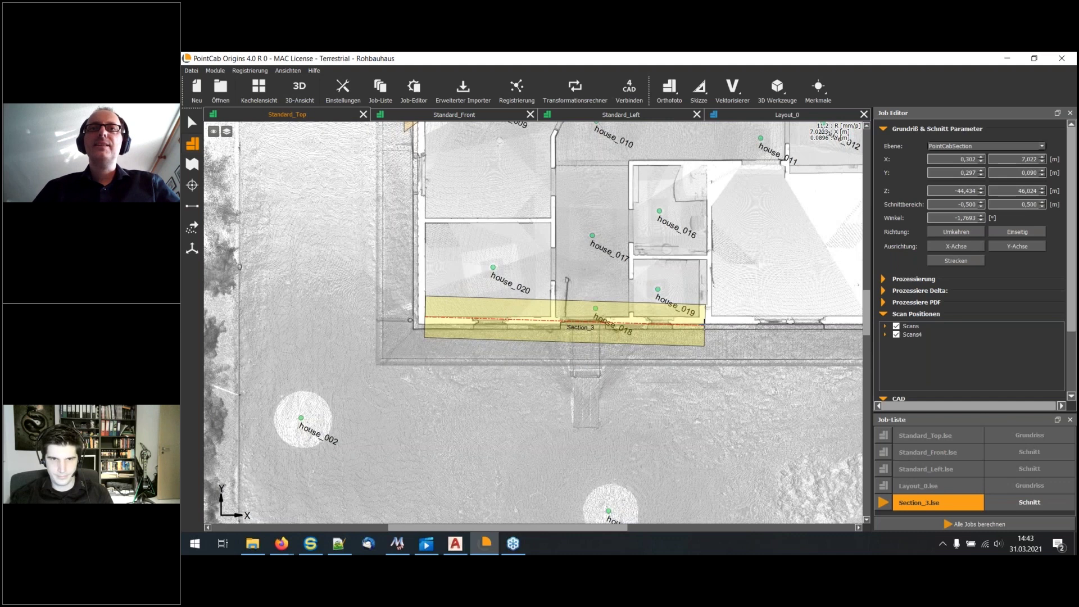
{"action": "scroll", "coordinate": [704, 325], "scroll_direction": "down", "scroll_amount": 1}
{"action": "scroll", "coordinate": [618, 320], "scroll_direction": "up", "scroll_amount": 2}
{"action": "scroll", "coordinate": [567, 318], "scroll_direction": "up", "scroll_amount": 2}
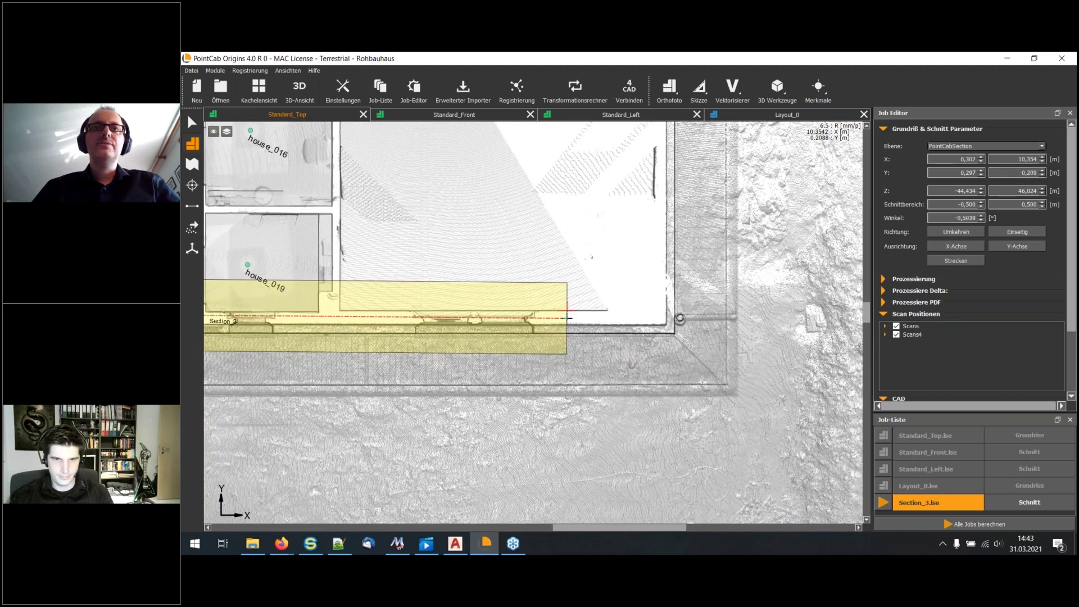
{"action": "left_click", "coordinate": [568, 318]}
Extend Section_3's right end further to the right along the front wall
{"action": "left_click", "coordinate": [911, 504]}
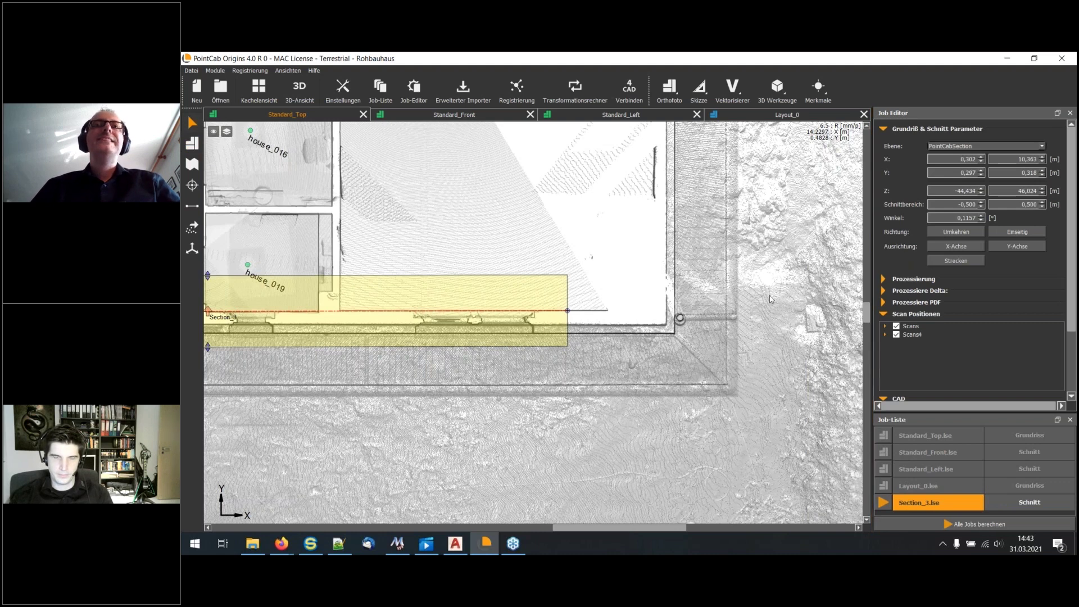
{"action": "left_click_drag", "start_coordinate": [568, 310], "coordinate": [740, 310]}
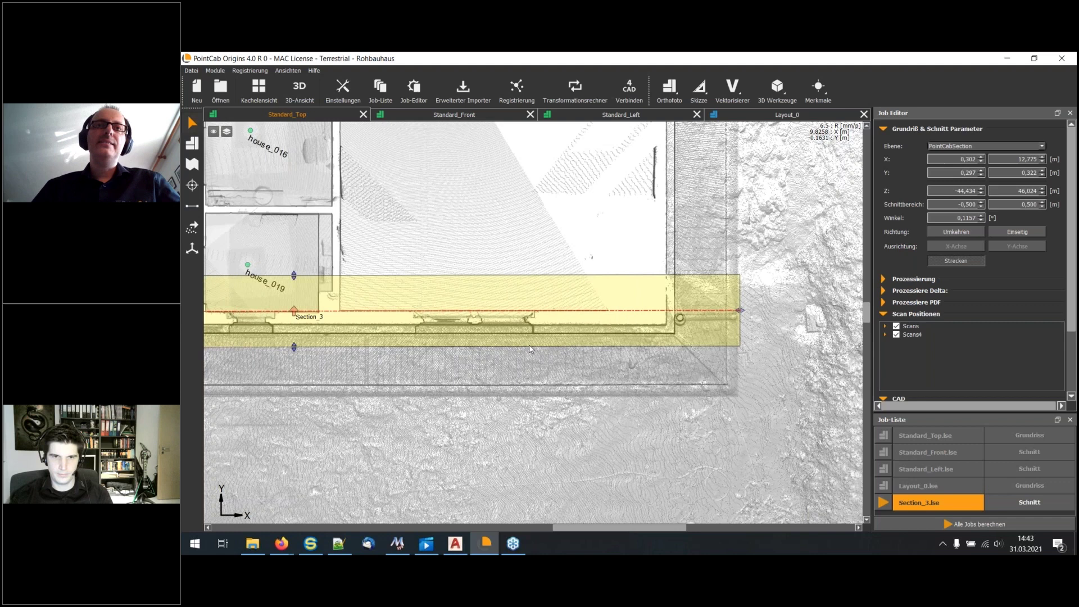
{"action": "left_click", "coordinate": [464, 399]}
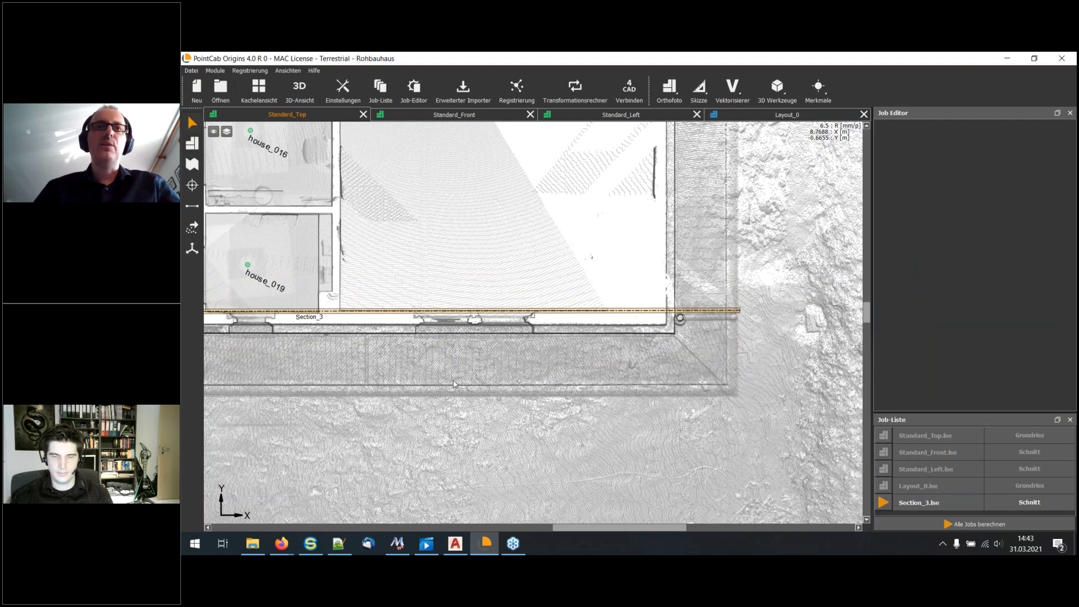
{"action": "scroll", "coordinate": [381, 314], "scroll_direction": "down", "scroll_amount": 2}
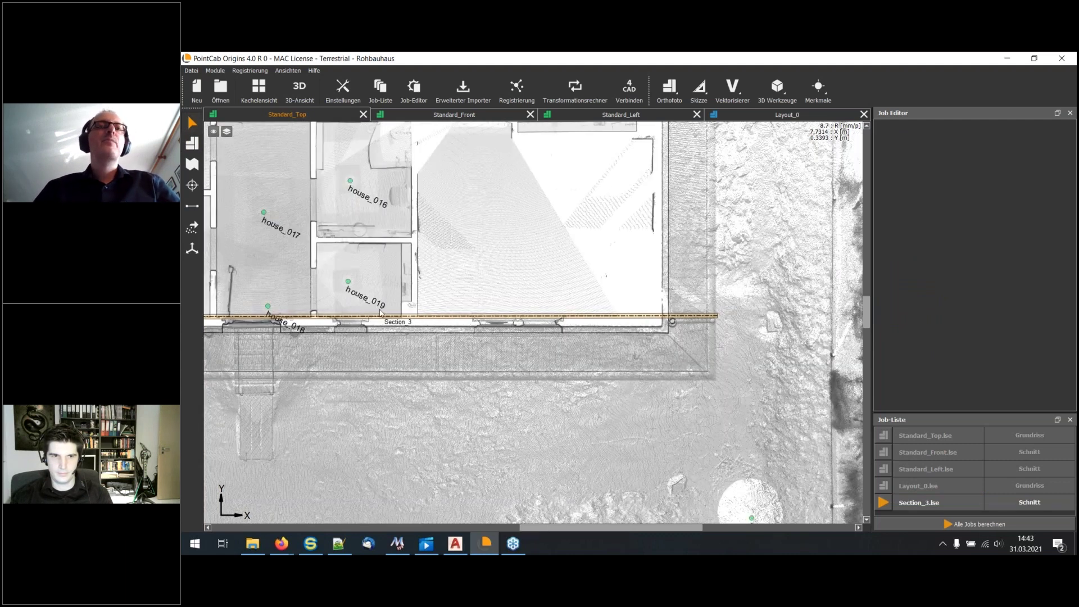
{"action": "scroll", "coordinate": [366, 325], "scroll_direction": "down", "scroll_amount": 2}
{"action": "scroll", "coordinate": [349, 336], "scroll_direction": "down", "scroll_amount": 1}
{"action": "scroll", "coordinate": [335, 345], "scroll_direction": "down", "scroll_amount": 1}
Stretch Section_3's left end further left, then zoom out to the full plan
{"action": "left_click", "coordinate": [364, 337]}
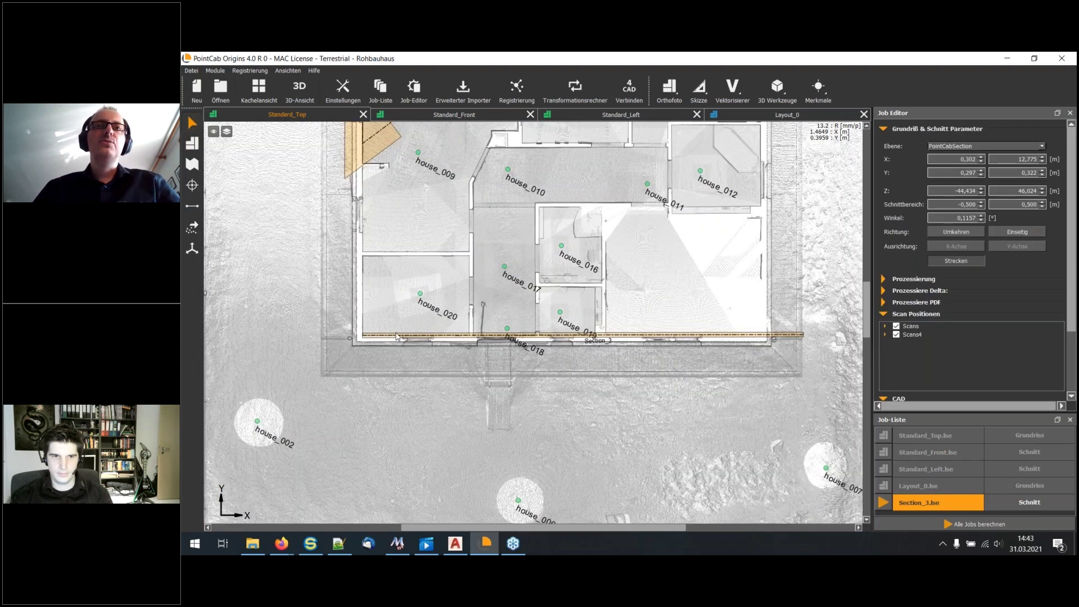
{"action": "left_click_drag", "start_coordinate": [313, 334], "coordinate": [289, 334]}
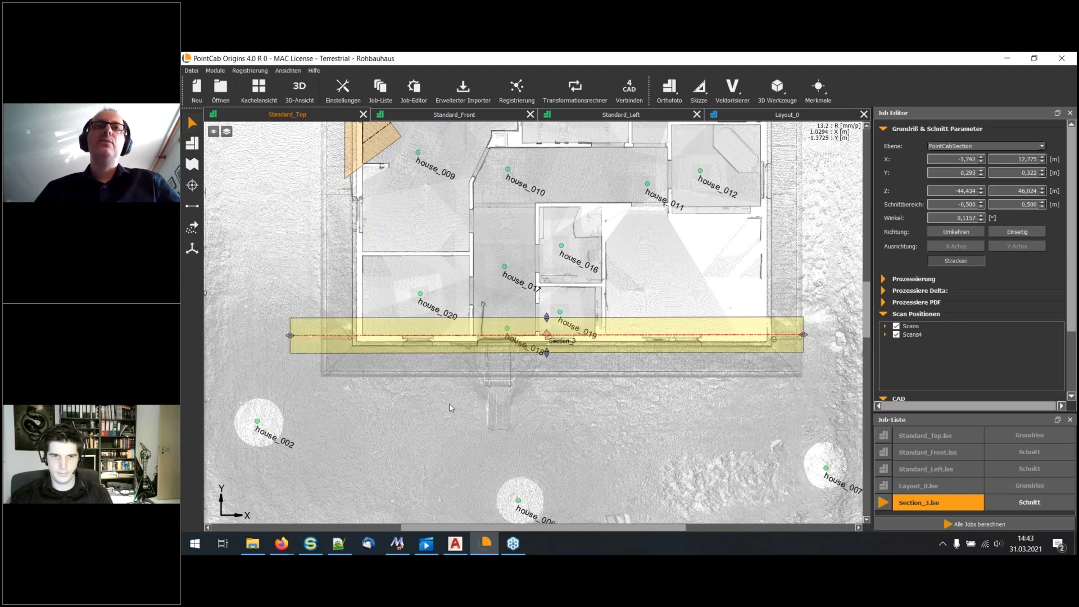
{"action": "scroll", "coordinate": [468, 323], "scroll_direction": "up", "scroll_amount": 1}
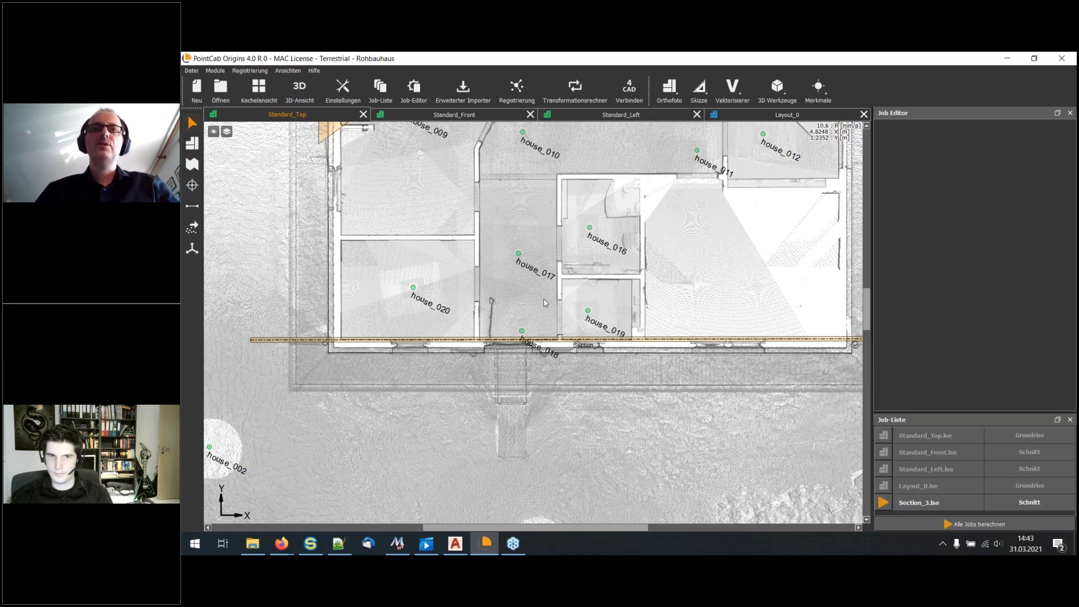
{"action": "scroll", "coordinate": [545, 303], "scroll_direction": "down", "scroll_amount": 2}
{"action": "scroll", "coordinate": [534, 309], "scroll_direction": "down", "scroll_amount": 3}
{"action": "scroll", "coordinate": [522, 317], "scroll_direction": "down", "scroll_amount": 1}
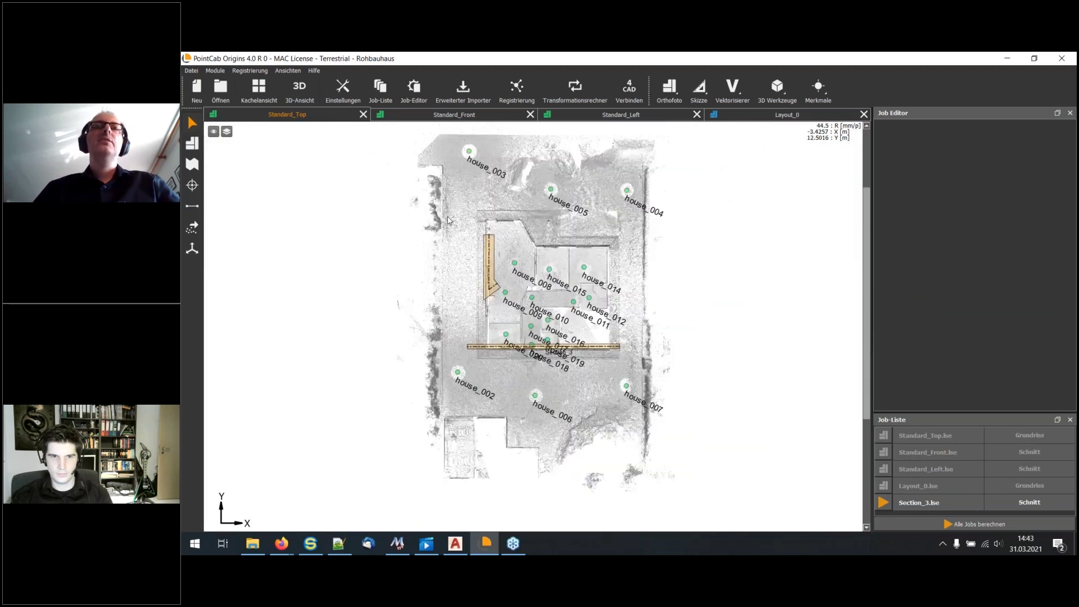
{"action": "left_click_drag", "start_coordinate": [522, 317], "coordinate": [673, 420]}
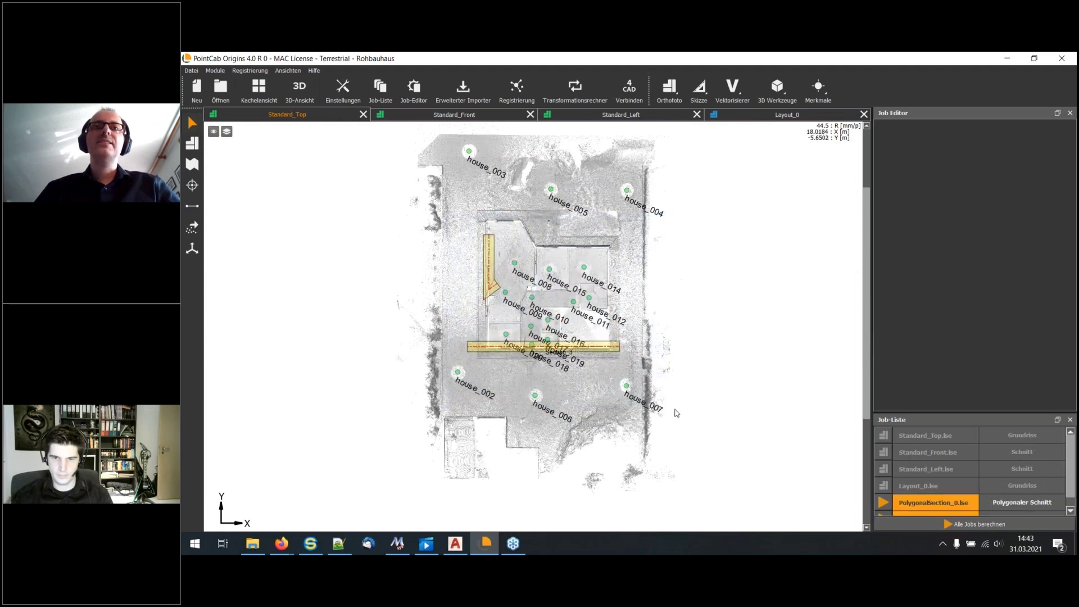
Switch the view to the clean Layout_0 floor plan
{"action": "scroll", "coordinate": [526, 273], "scroll_direction": "up", "scroll_amount": 1}
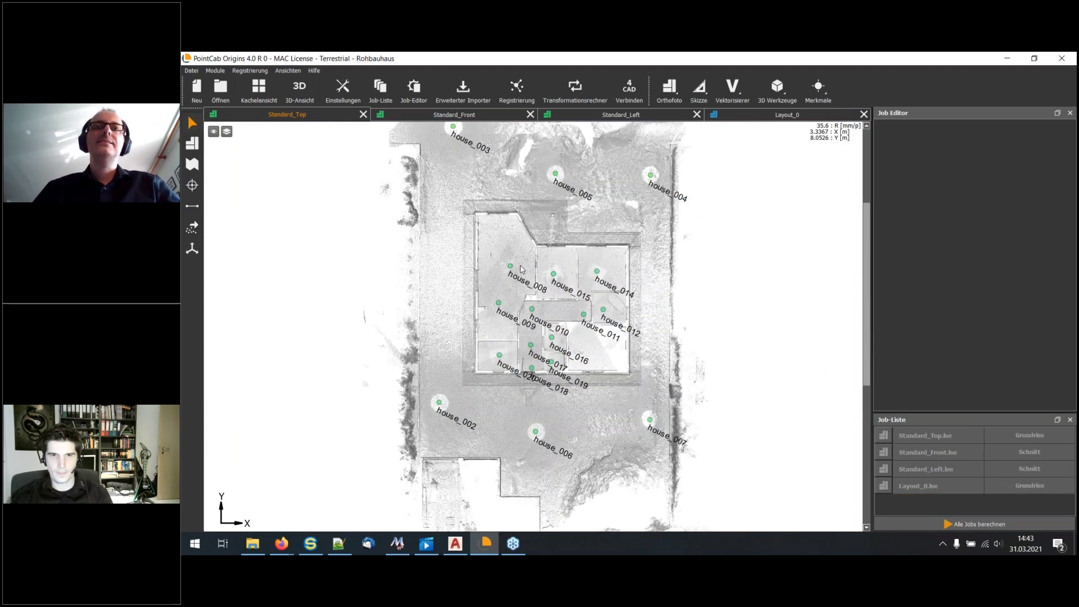
{"action": "scroll", "coordinate": [528, 275], "scroll_direction": "up", "scroll_amount": 1}
{"action": "scroll", "coordinate": [528, 275], "scroll_direction": "up", "scroll_amount": 1}
{"action": "scroll", "coordinate": [537, 322], "scroll_direction": "down", "scroll_amount": 2}
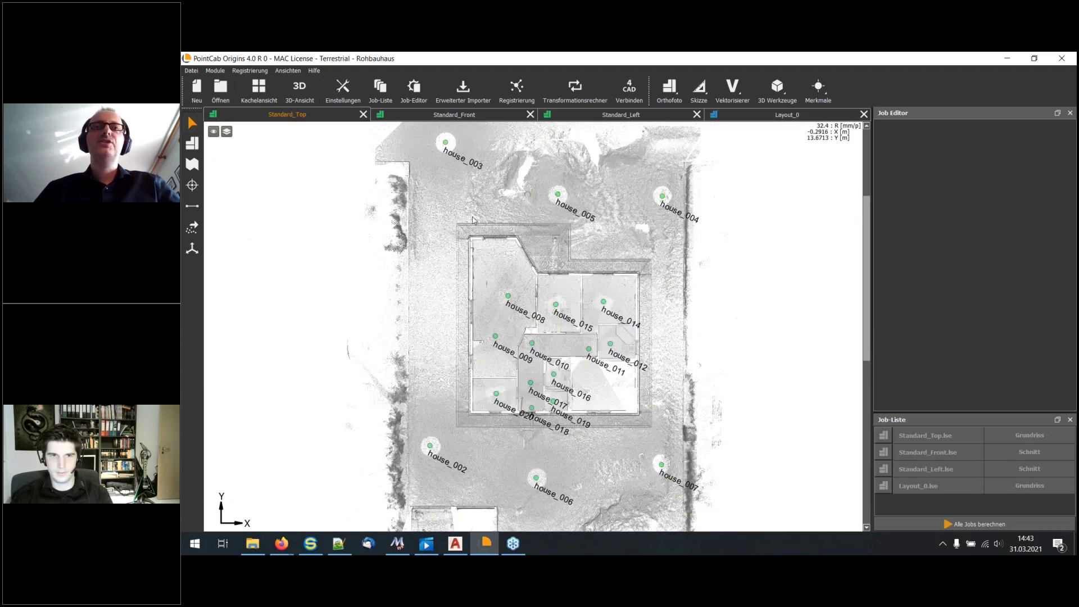
{"action": "left_click", "coordinate": [749, 119]}
Zoom in on the rooms around scan positions house_015 and house_014
{"action": "scroll", "coordinate": [514, 371], "scroll_direction": "up", "scroll_amount": 1}
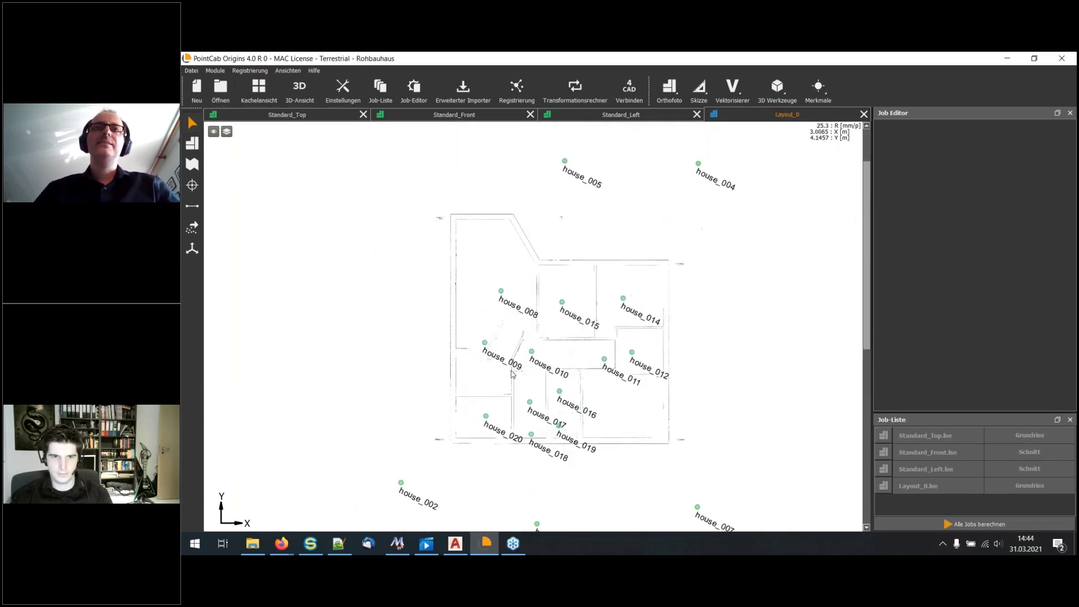
{"action": "scroll", "coordinate": [512, 371], "scroll_direction": "up", "scroll_amount": 1}
{"action": "scroll", "coordinate": [516, 374], "scroll_direction": "up", "scroll_amount": 1}
{"action": "scroll", "coordinate": [545, 406], "scroll_direction": "up", "scroll_amount": 1}
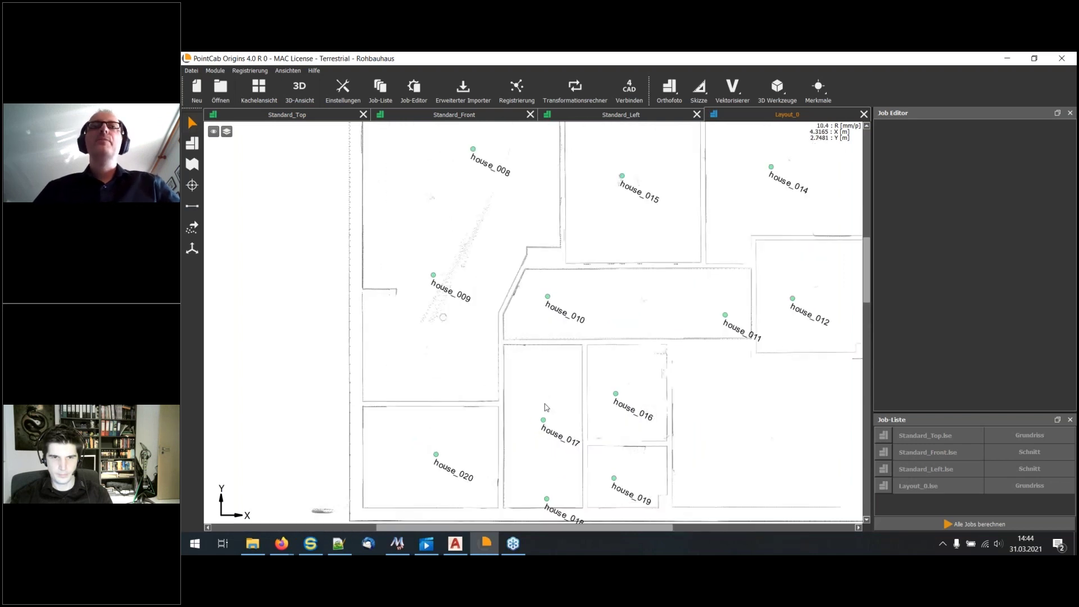
{"action": "scroll", "coordinate": [602, 241], "scroll_direction": "down", "scroll_amount": 1}
{"action": "scroll", "coordinate": [601, 213], "scroll_direction": "up", "scroll_amount": 2}
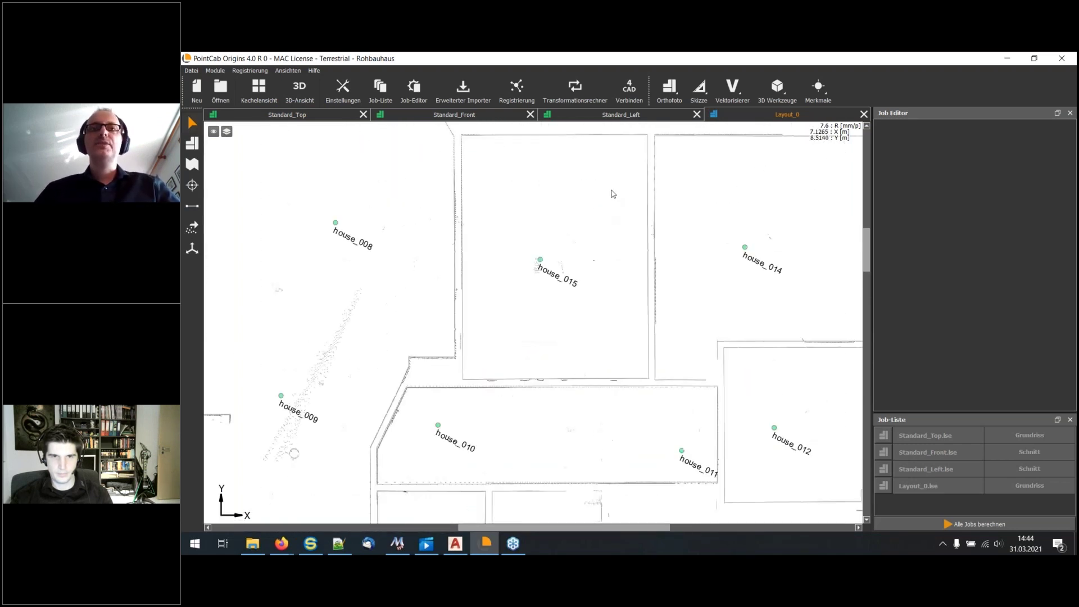
{"action": "scroll", "coordinate": [573, 223], "scroll_direction": "down", "scroll_amount": 1}
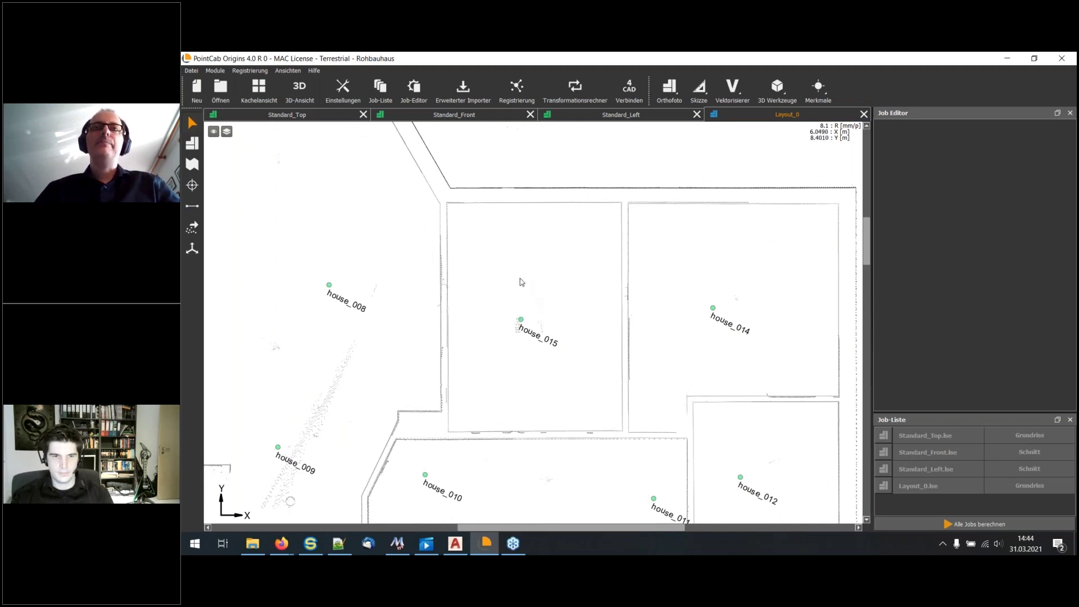
{"action": "scroll", "coordinate": [521, 282], "scroll_direction": "down", "scroll_amount": 2}
{"action": "scroll", "coordinate": [500, 289], "scroll_direction": "down", "scroll_amount": 2}
{"action": "scroll", "coordinate": [479, 297], "scroll_direction": "down", "scroll_amount": 1}
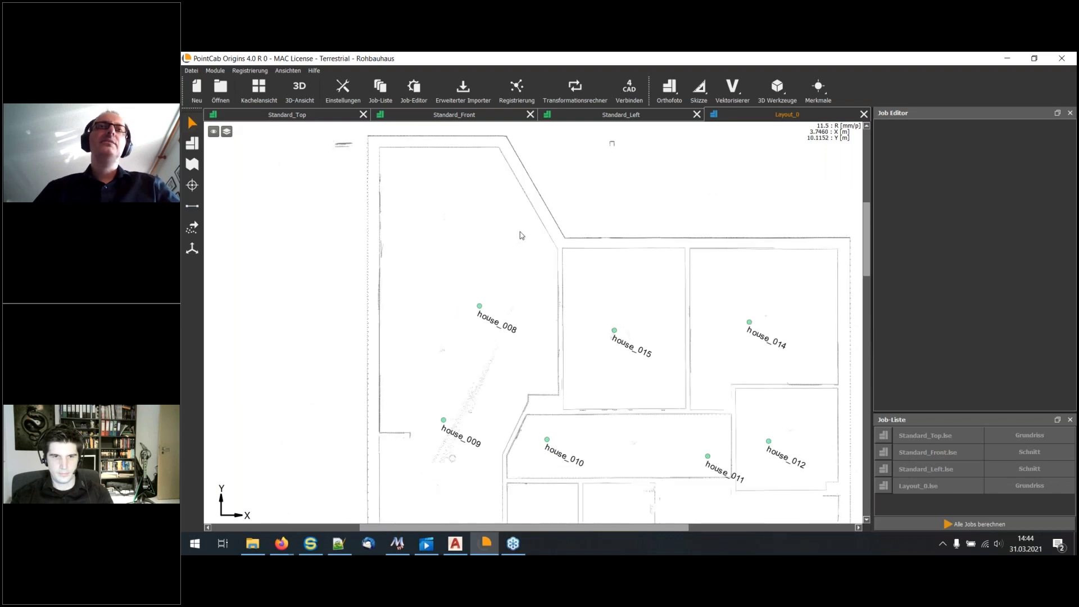
{"action": "scroll", "coordinate": [520, 235], "scroll_direction": "up", "scroll_amount": 1}
{"action": "scroll", "coordinate": [513, 242], "scroll_direction": "up", "scroll_amount": 1}
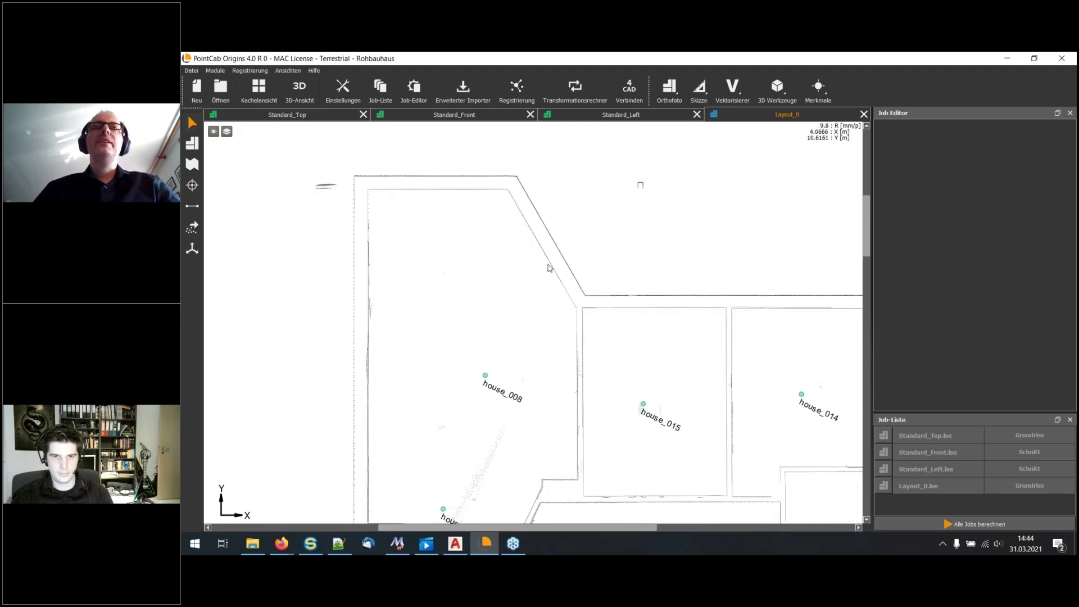
{"action": "scroll", "coordinate": [549, 268], "scroll_direction": "down", "scroll_amount": 2}
{"action": "scroll", "coordinate": [635, 410], "scroll_direction": "up", "scroll_amount": 4}
{"action": "scroll", "coordinate": [722, 399], "scroll_direction": "down", "scroll_amount": 3}
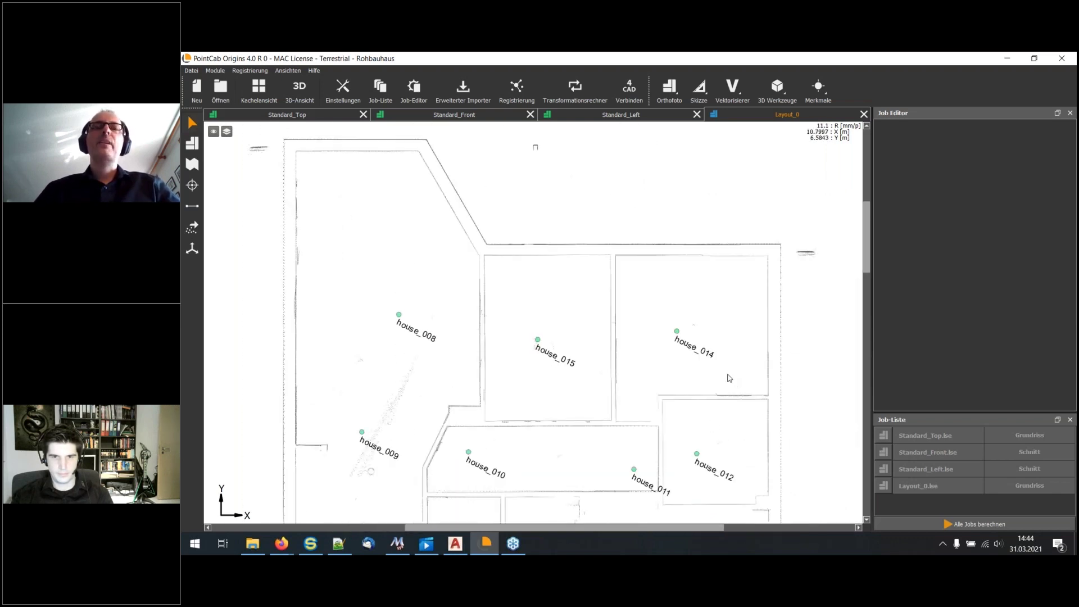
{"action": "scroll", "coordinate": [670, 315], "scroll_direction": "up", "scroll_amount": 2}
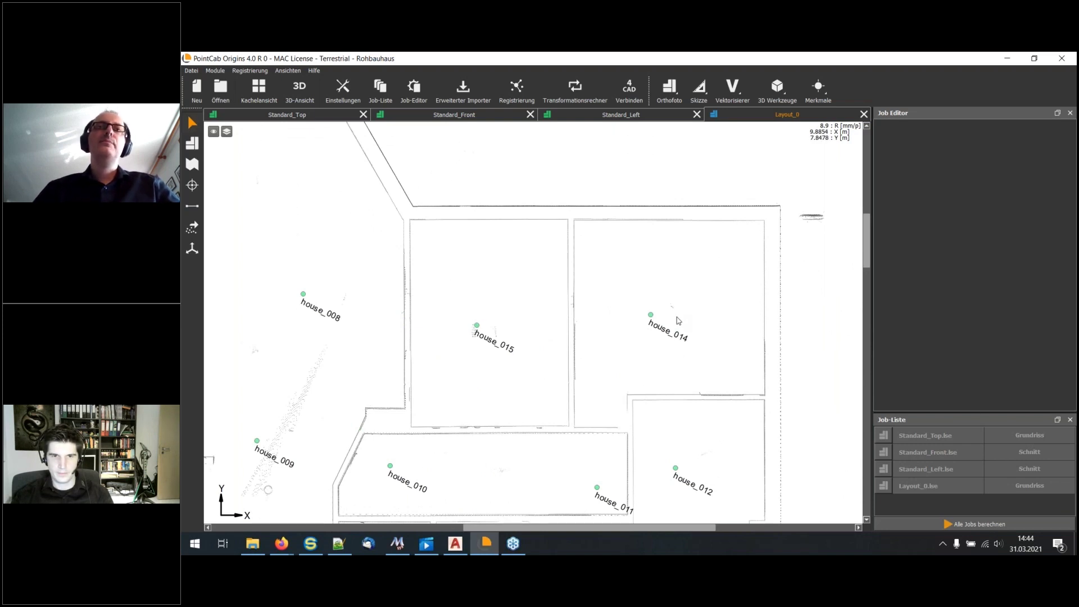
{"action": "scroll", "coordinate": [719, 317], "scroll_direction": "up", "scroll_amount": 1}
{"action": "scroll", "coordinate": [646, 303], "scroll_direction": "down", "scroll_amount": 1}
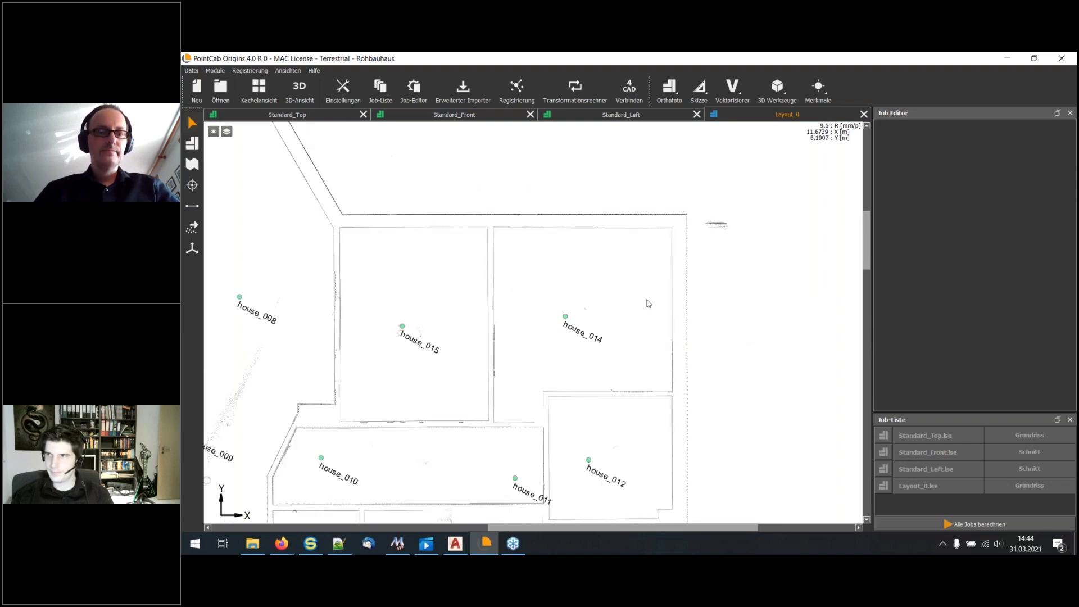
{"action": "scroll", "coordinate": [604, 304], "scroll_direction": "up", "scroll_amount": 1}
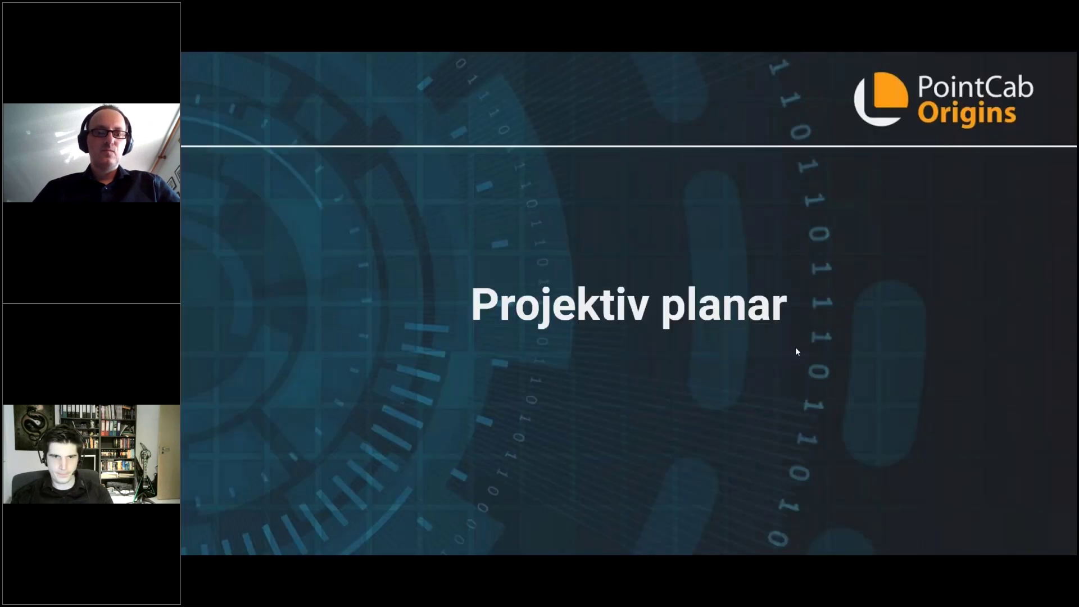
Advance the slides to 'Geschlossene Flächenelemente / Punkte editieren', then return to PointCab Origins
{"action": "key", "text": "Right"}
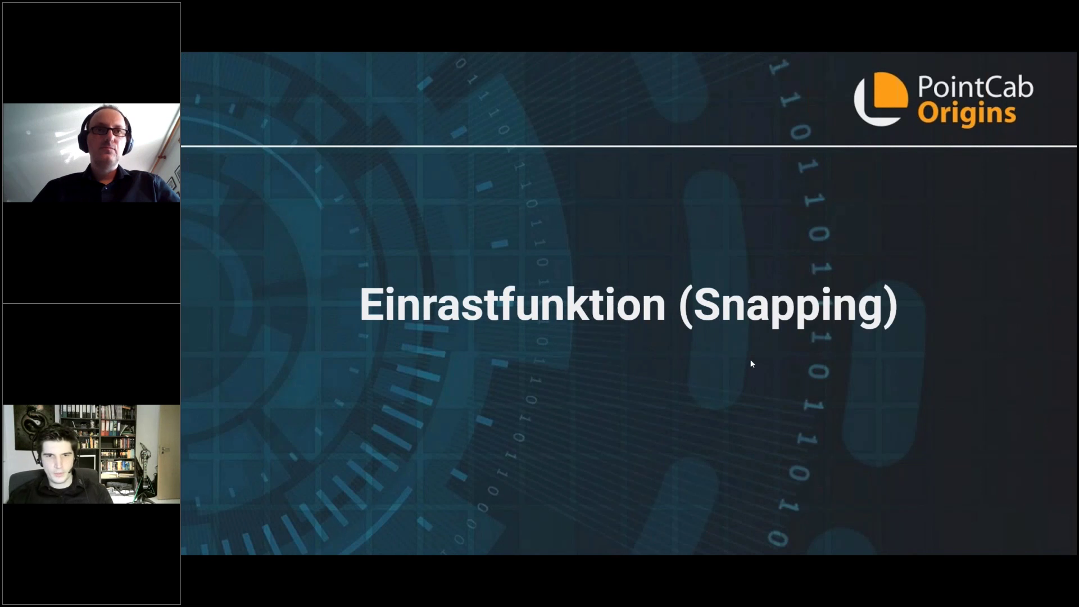
{"action": "key", "text": "Right"}
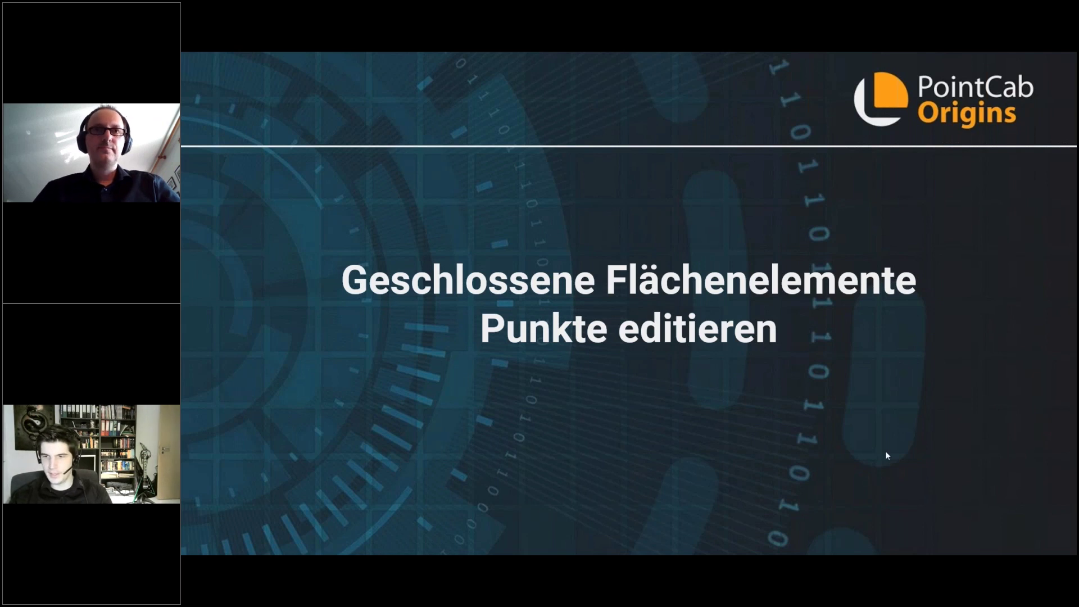
{"action": "key", "text": "alt+Tab"}
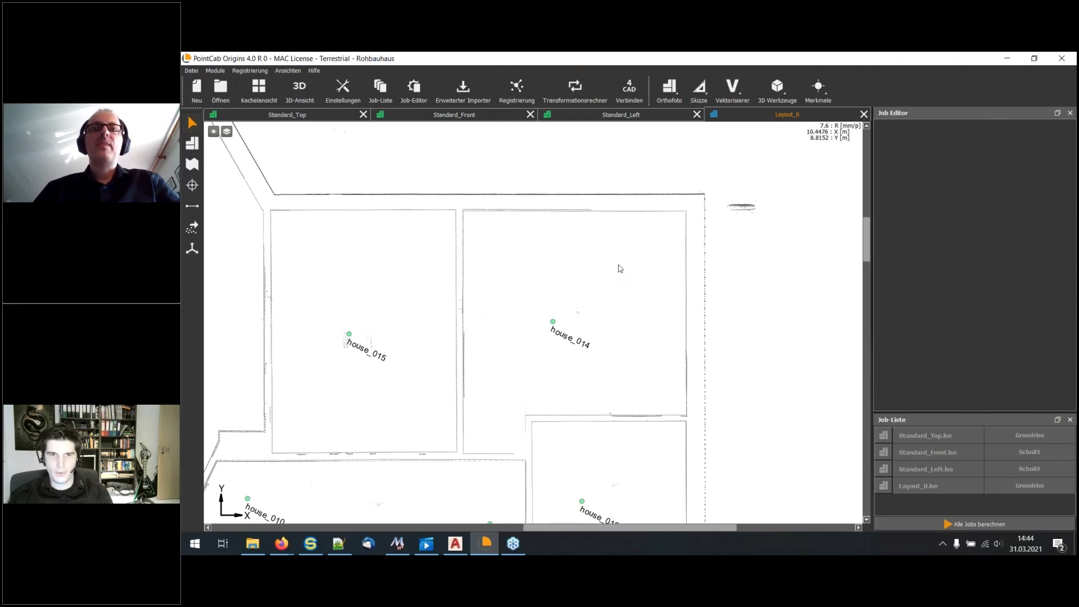
Choose the closed area sketch element, briefly browsing the vectorizing and 3D tool lists
{"action": "left_click", "coordinate": [699, 88]}
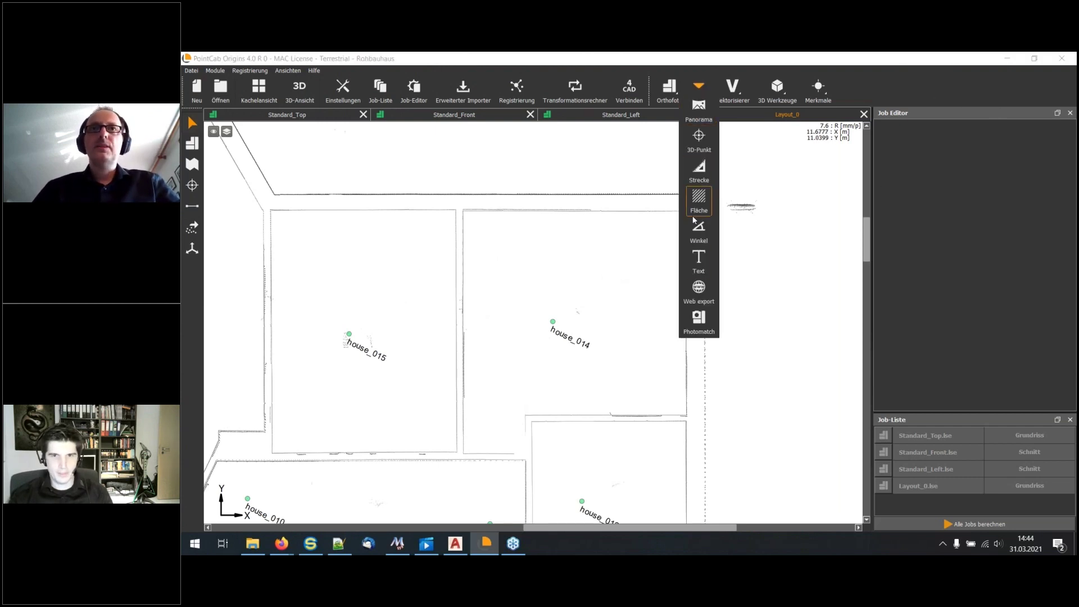
{"action": "left_click", "coordinate": [699, 200]}
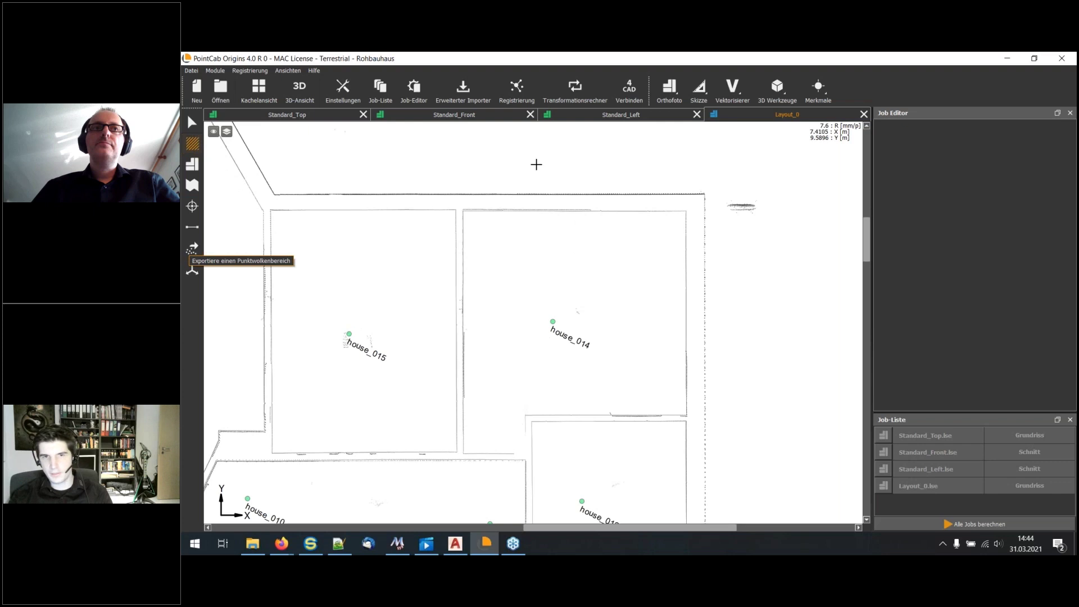
{"action": "left_click", "coordinate": [732, 87]}
{"action": "left_click", "coordinate": [777, 87]}
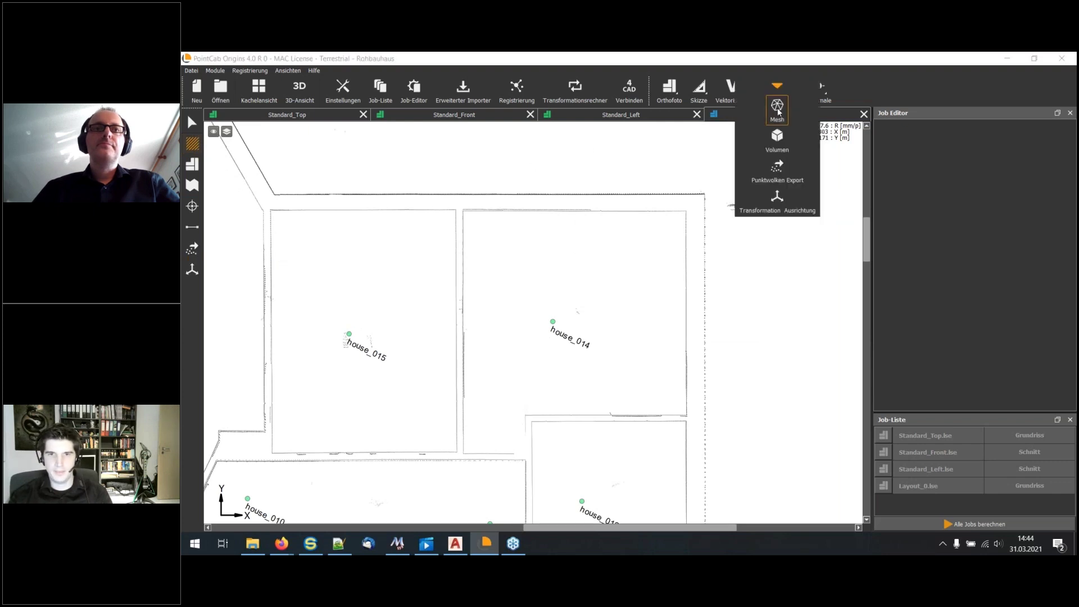
{"action": "left_click", "coordinate": [457, 405]}
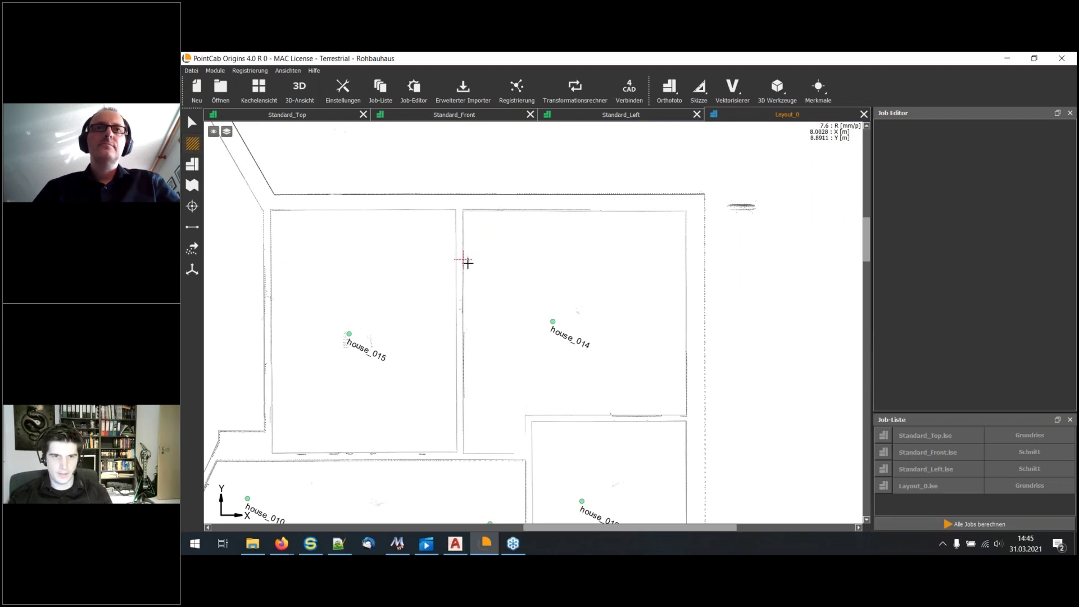
Outline the room around house_014 as a closed area polygon
{"action": "left_click", "coordinate": [463, 421]}
{"action": "left_click", "coordinate": [463, 241]}
{"action": "left_click", "coordinate": [487, 210]}
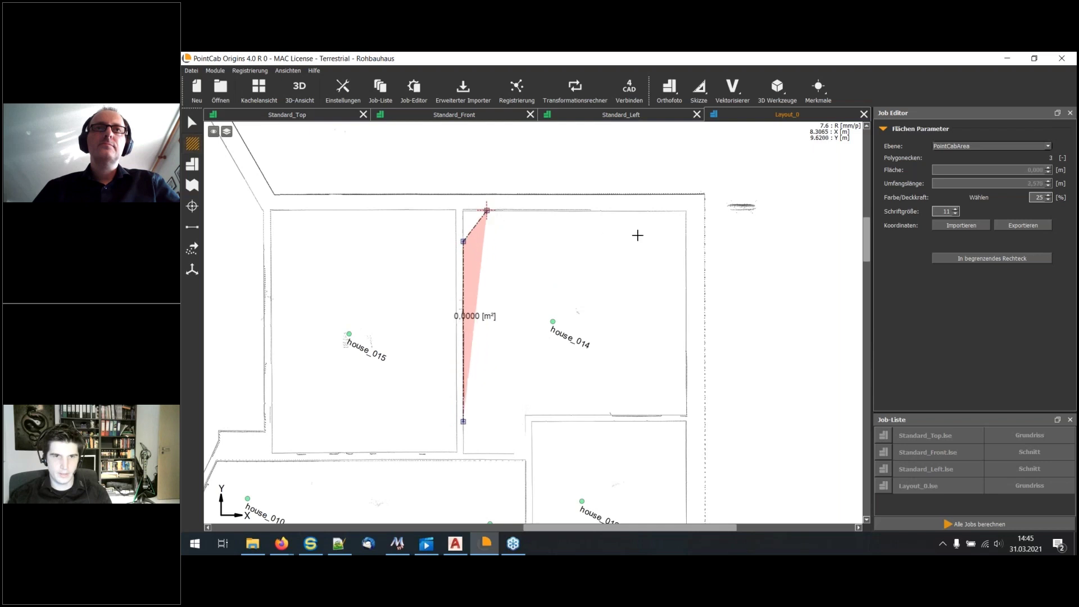
{"action": "left_click", "coordinate": [663, 212]}
{"action": "left_click", "coordinate": [686, 274]}
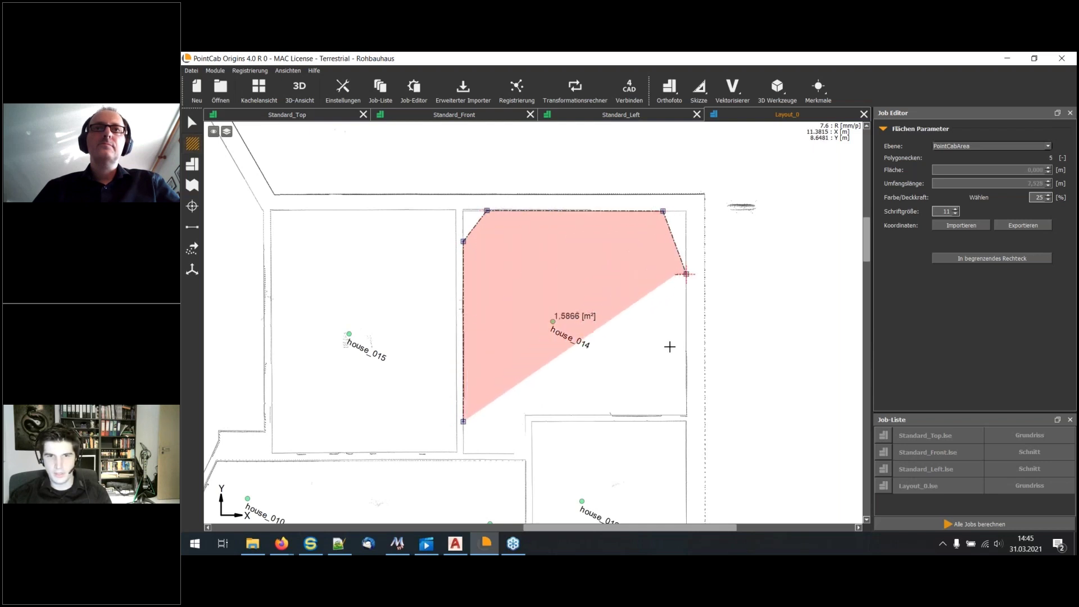
{"action": "left_click", "coordinate": [686, 386]}
{"action": "left_click", "coordinate": [645, 415]}
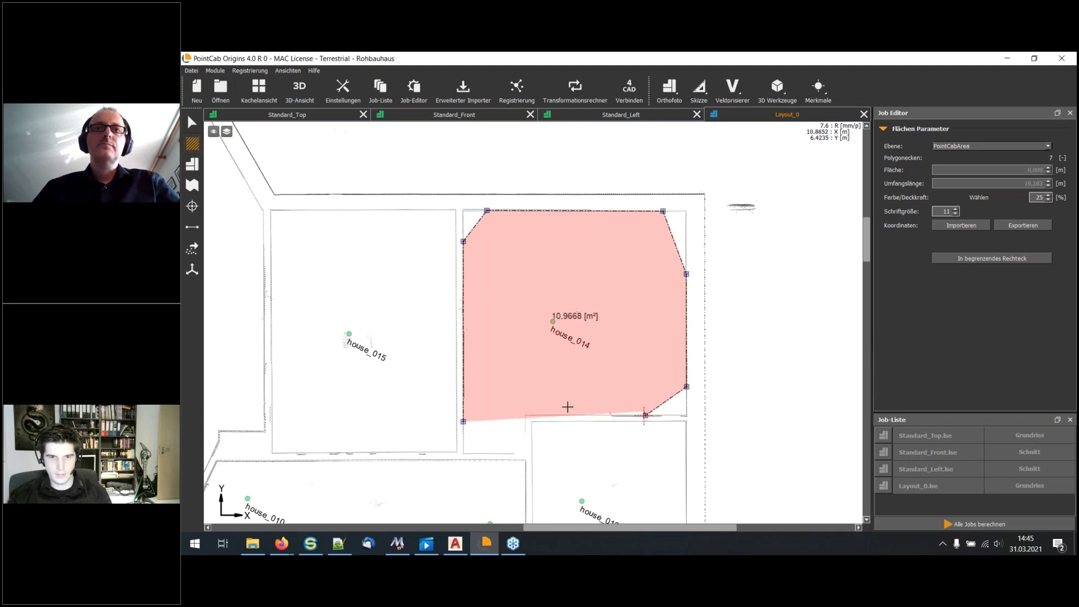
{"action": "left_click", "coordinate": [544, 415]}
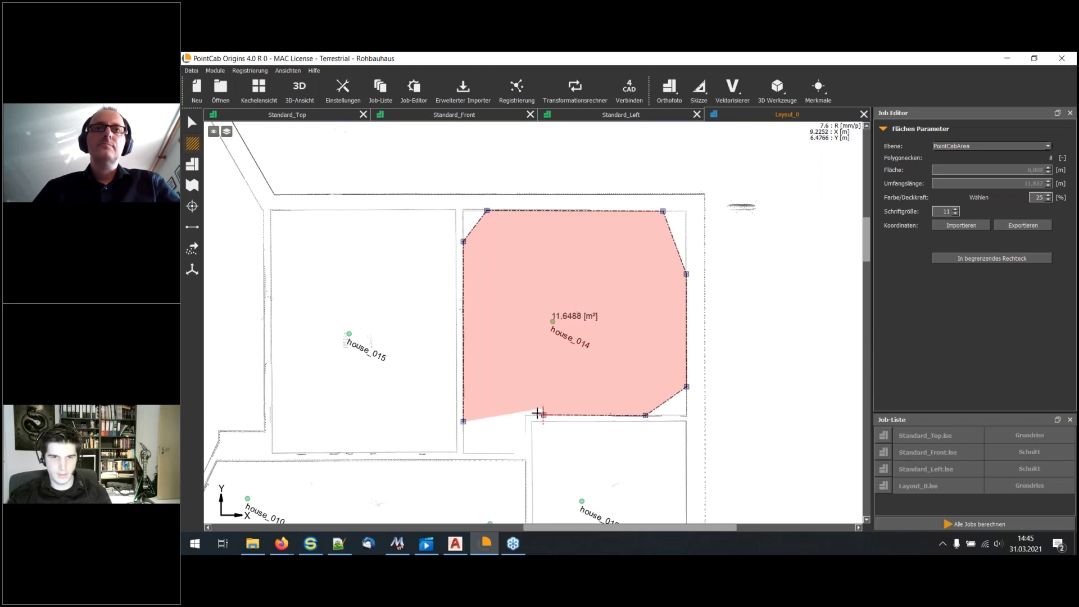
{"action": "left_click", "coordinate": [497, 452]}
{"action": "left_click", "coordinate": [477, 453]}
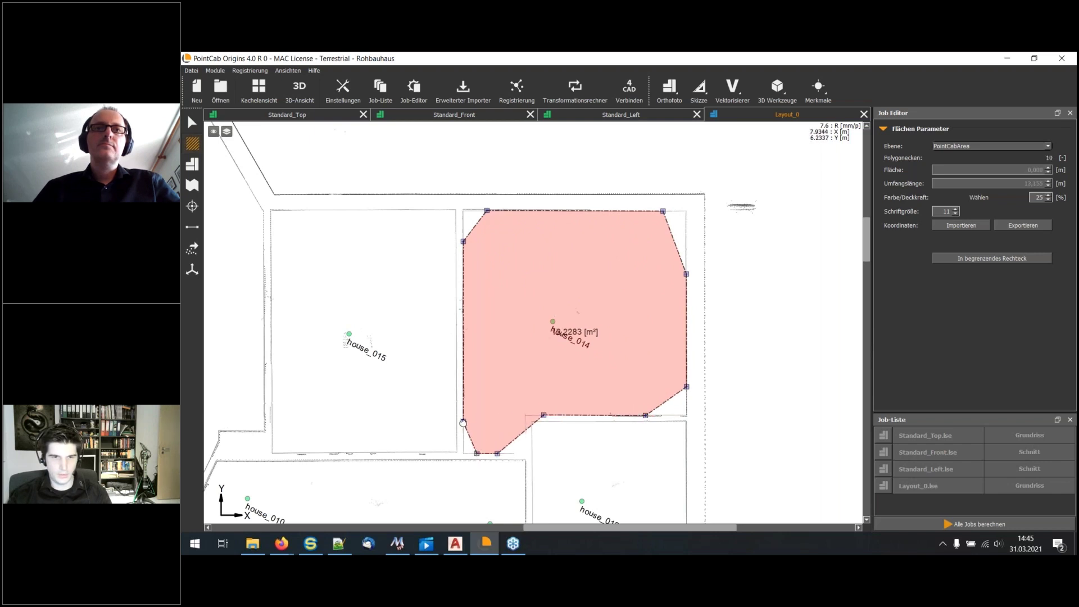
{"action": "double_click", "coordinate": [463, 422]}
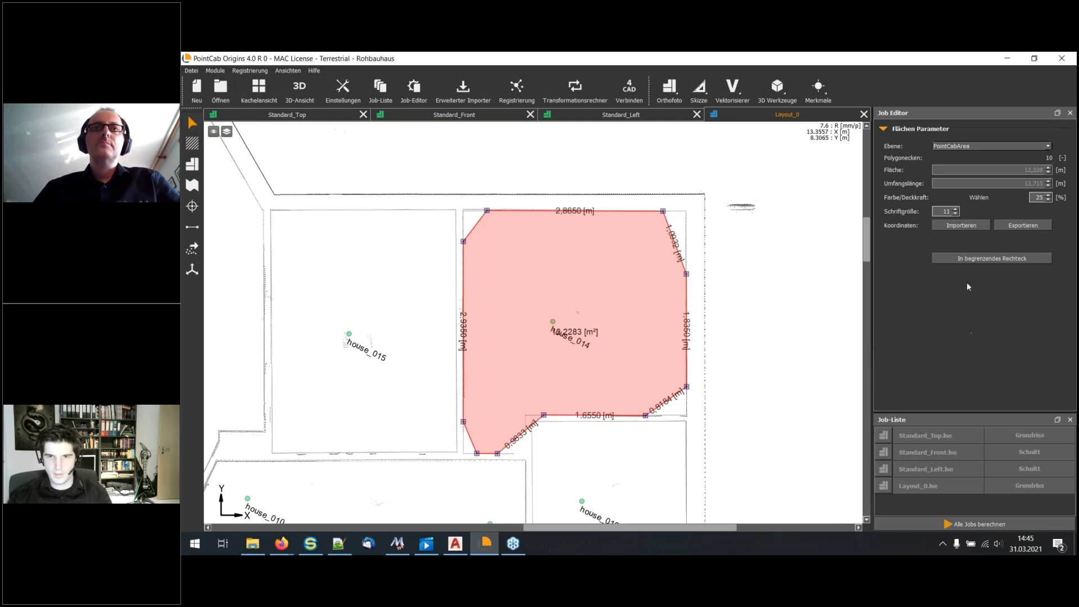
Convert the area to its bounding rectangle and adjust corners to about 14.28 m²
{"action": "left_click", "coordinate": [968, 259]}
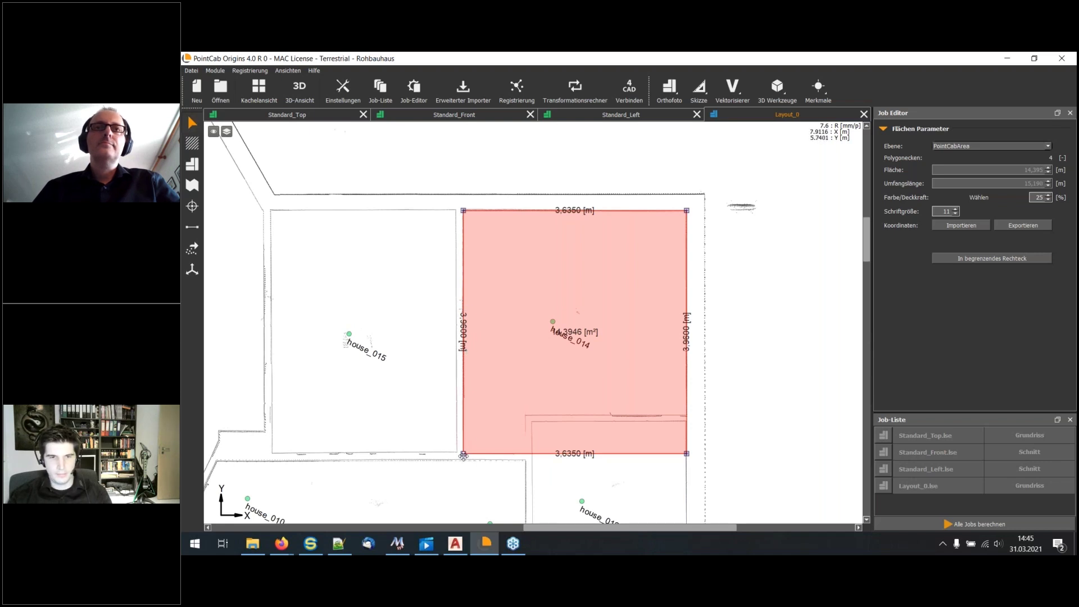
{"action": "left_click_drag", "start_coordinate": [467, 454], "coordinate": [650, 453]}
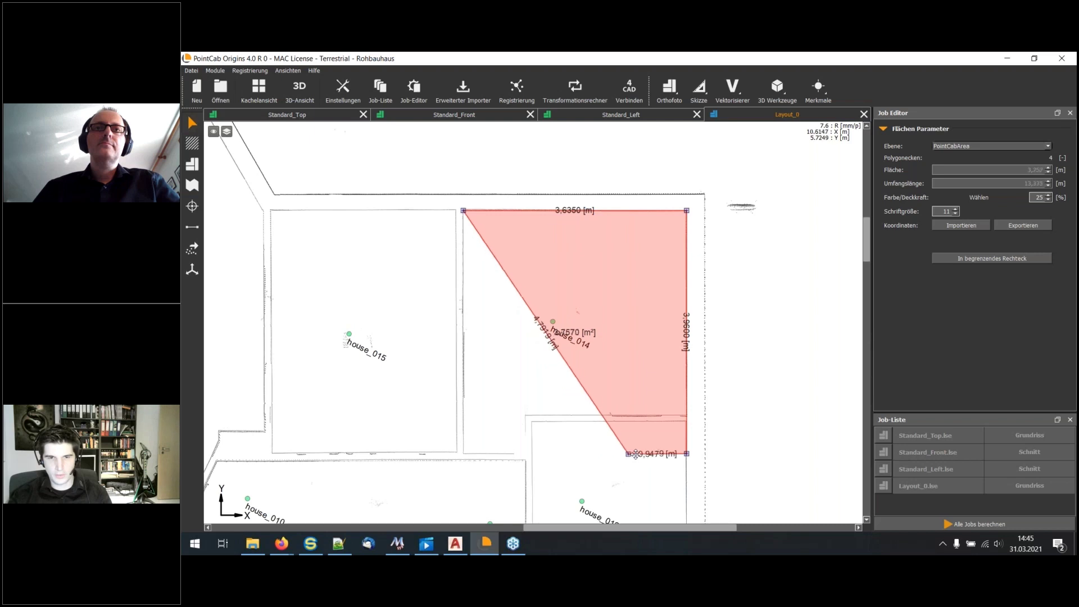
{"action": "key", "text": "Escape"}
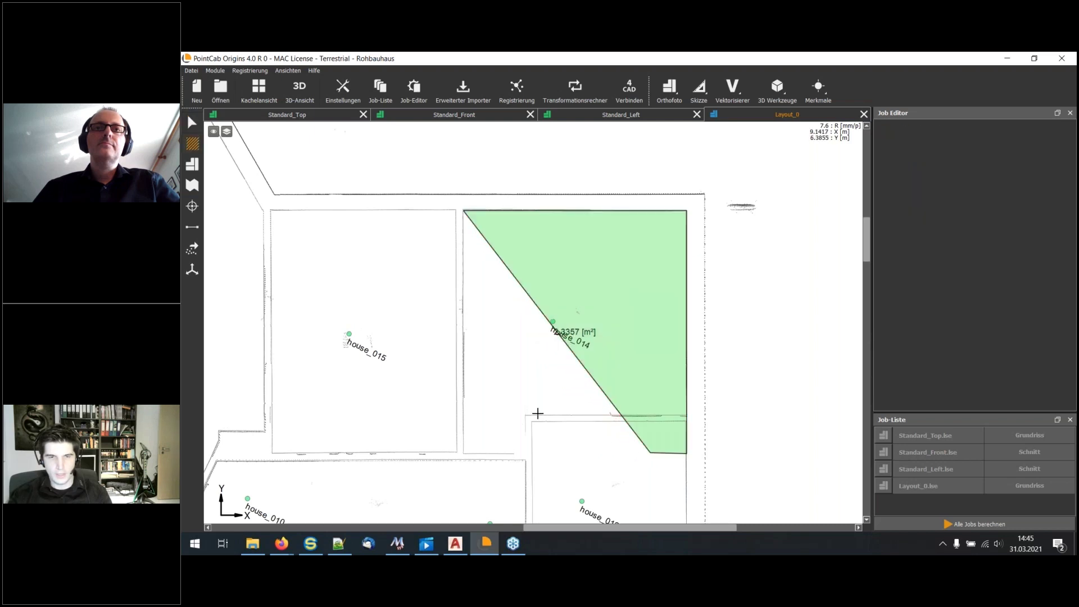
{"action": "left_click", "coordinate": [655, 285]}
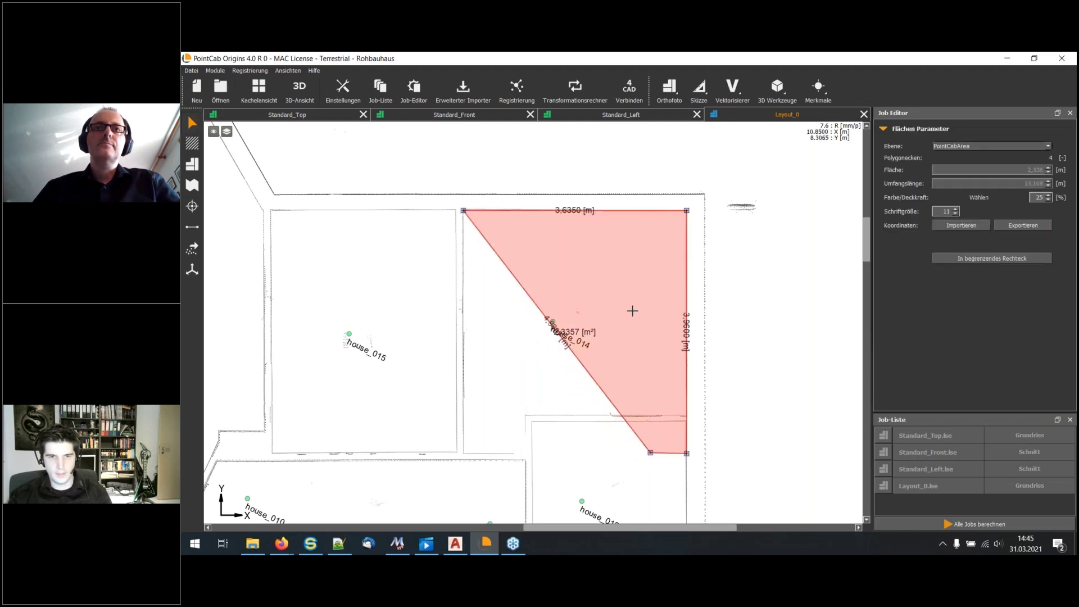
{"action": "scroll", "coordinate": [663, 310], "scroll_direction": "up", "scroll_amount": 1}
{"action": "scroll", "coordinate": [642, 406], "scroll_direction": "down", "scroll_amount": 2}
{"action": "left_click_drag", "start_coordinate": [597, 435], "coordinate": [423, 433]}
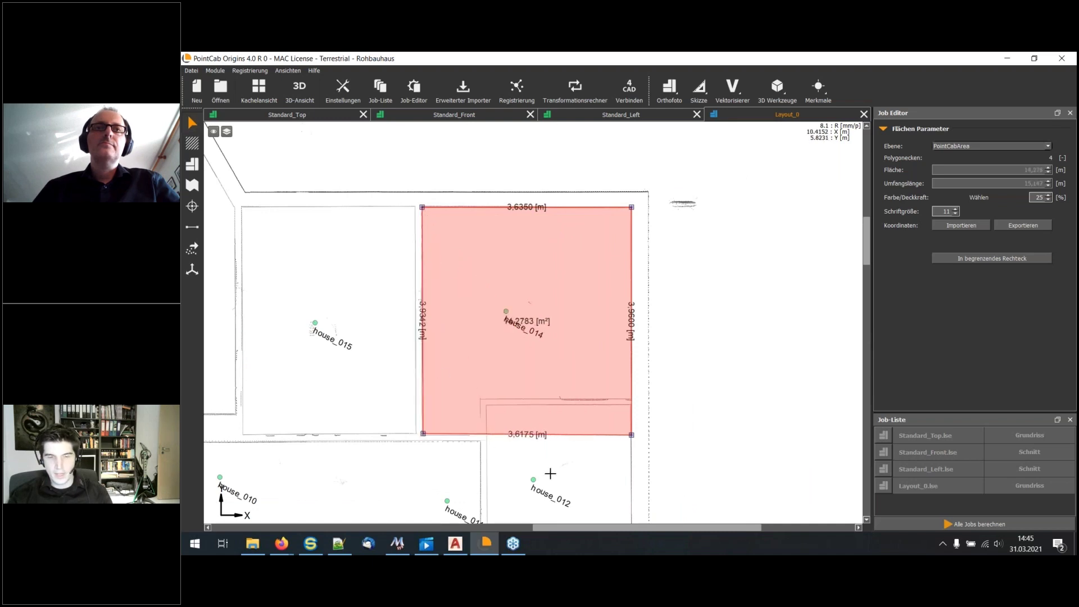
{"action": "key", "text": "Escape"}
{"action": "scroll", "coordinate": [523, 278], "scroll_direction": "down", "scroll_amount": 2}
{"action": "scroll", "coordinate": [511, 290], "scroll_direction": "down", "scroll_amount": 1}
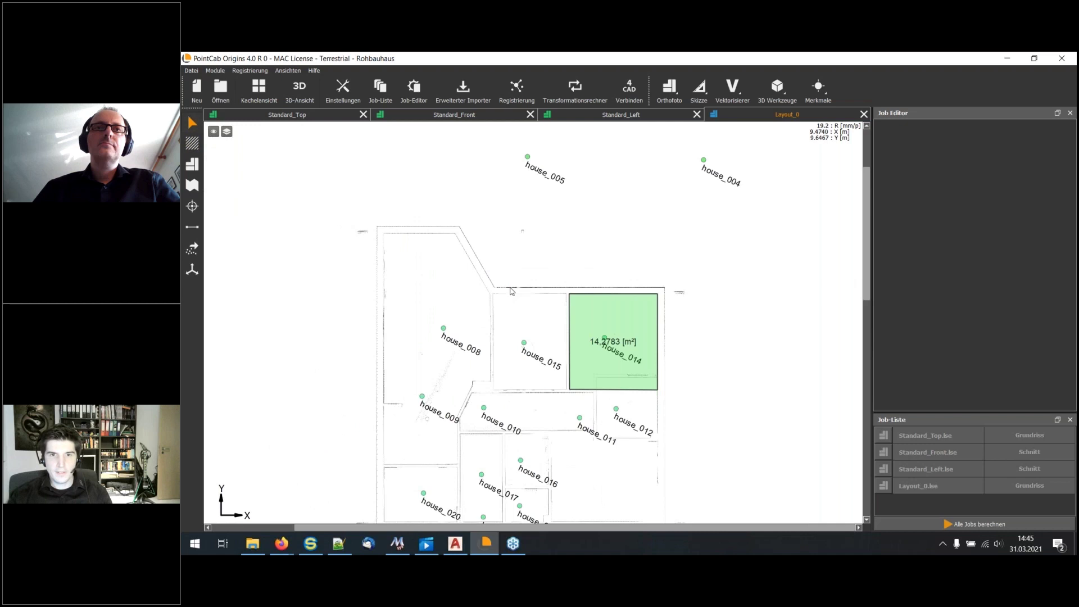
{"action": "scroll", "coordinate": [517, 303], "scroll_direction": "up", "scroll_amount": 1}
Start a Punktwolken Export job and outline its region around house_015
{"action": "left_click", "coordinate": [764, 87]}
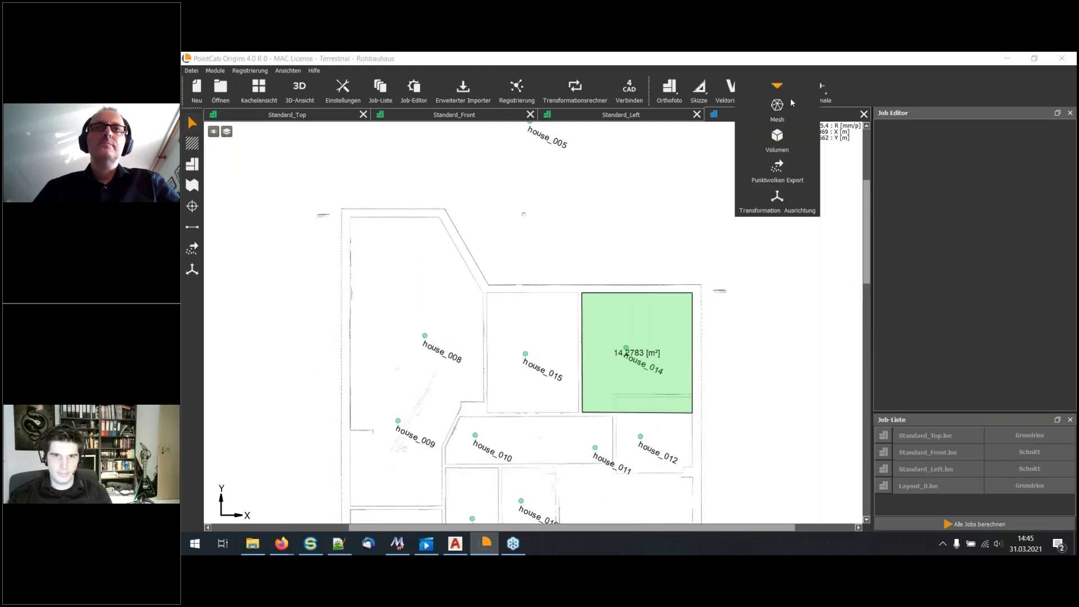
{"action": "left_click", "coordinate": [777, 169]}
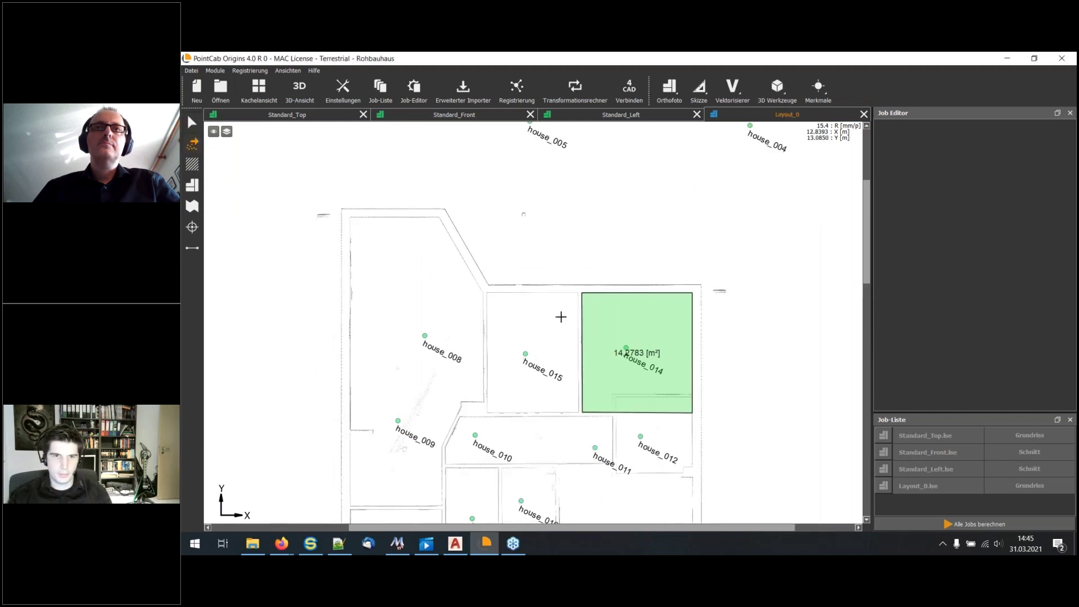
{"action": "left_click", "coordinate": [575, 288]}
{"action": "left_click", "coordinate": [561, 416]}
{"action": "left_click", "coordinate": [469, 423]}
{"action": "left_click", "coordinate": [447, 398]}
{"action": "left_click", "coordinate": [459, 356]}
{"action": "left_click", "coordinate": [461, 325]}
{"action": "left_click", "coordinate": [493, 289]}
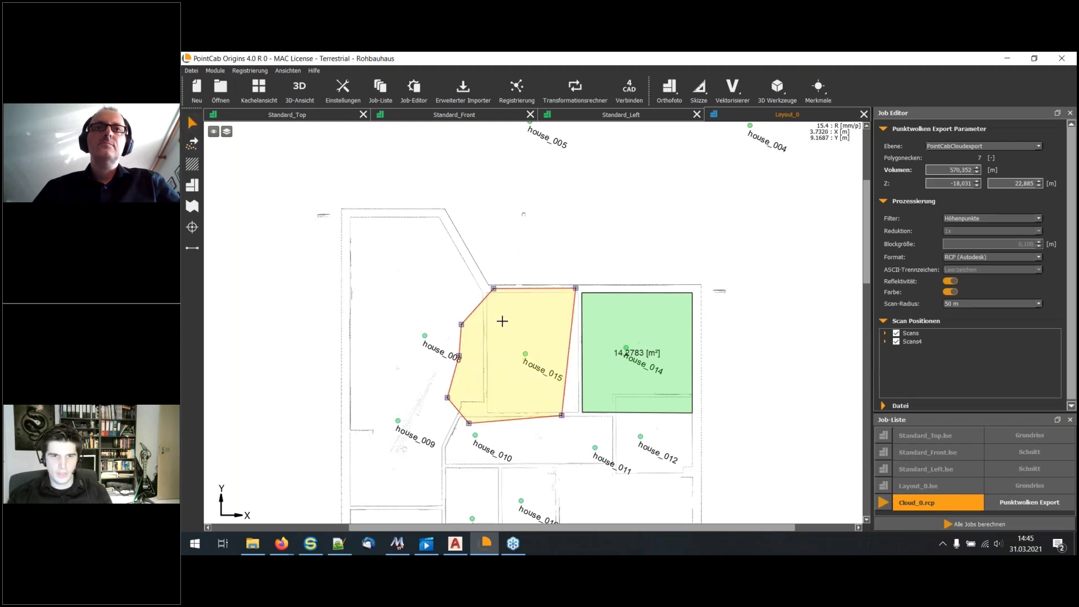
Refine the export region: snap corners to walls and add vertices reaching into the house_014 room
{"action": "scroll", "coordinate": [483, 309], "scroll_direction": "up", "scroll_amount": 1}
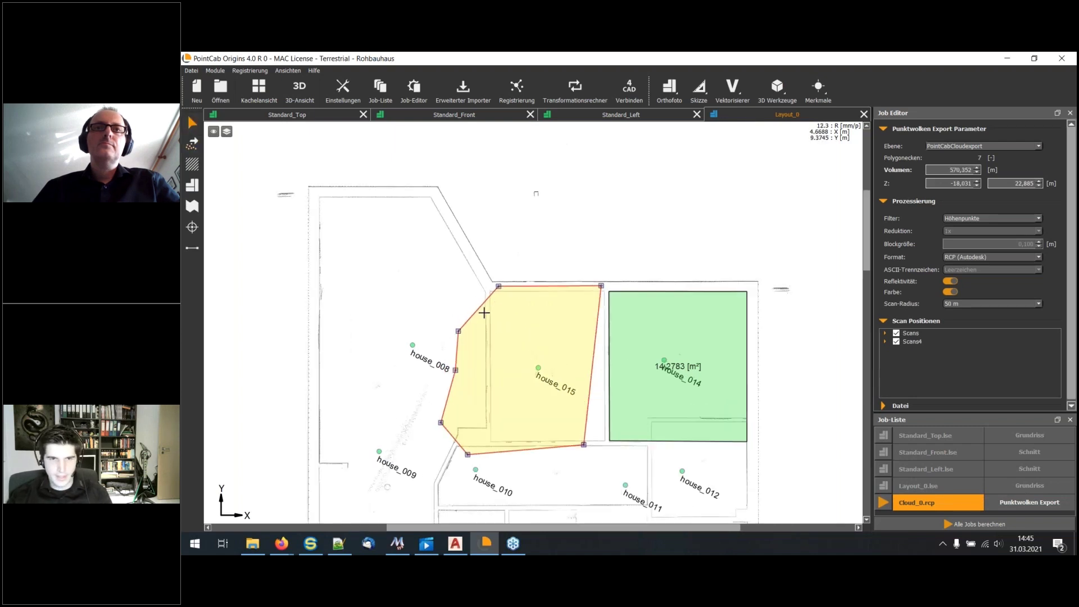
{"action": "scroll", "coordinate": [484, 312], "scroll_direction": "up", "scroll_amount": 2}
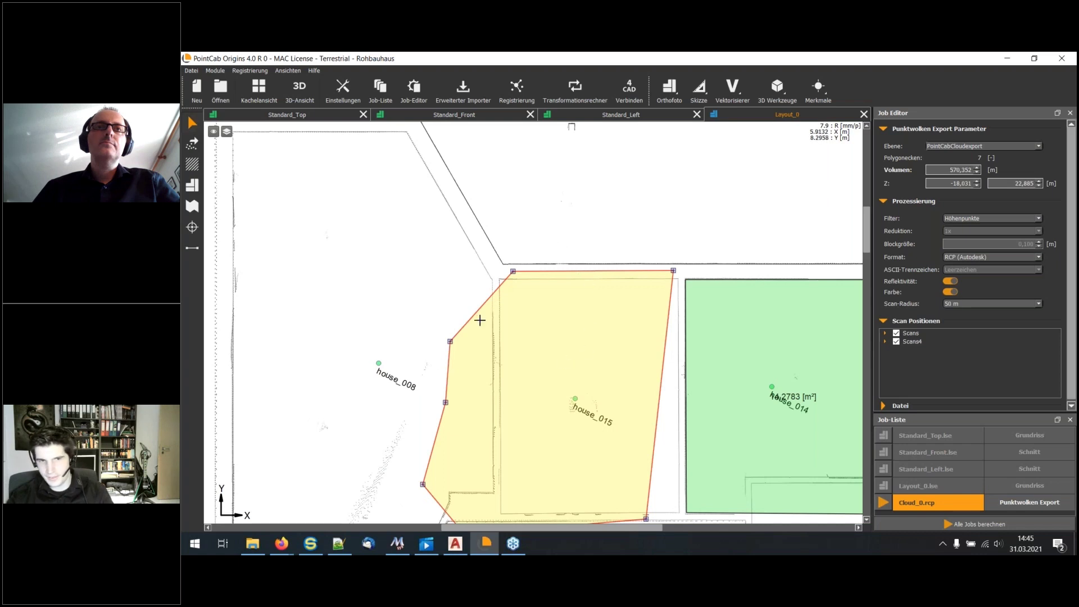
{"action": "scroll", "coordinate": [480, 317], "scroll_direction": "down", "scroll_amount": 1}
{"action": "scroll", "coordinate": [497, 289], "scroll_direction": "up", "scroll_amount": 1}
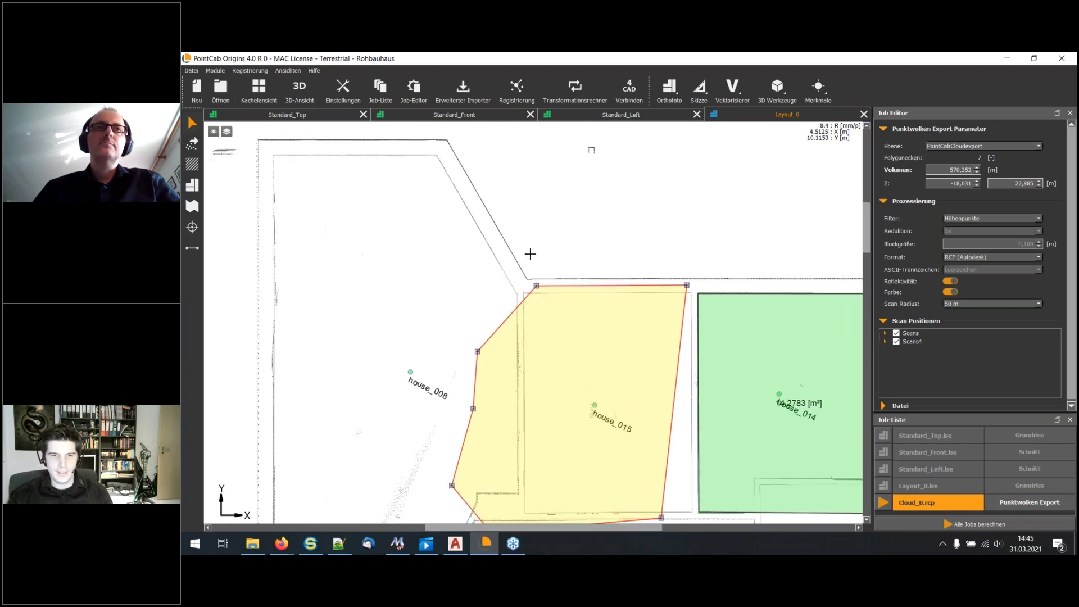
{"action": "left_click_drag", "start_coordinate": [536, 286], "coordinate": [531, 288]}
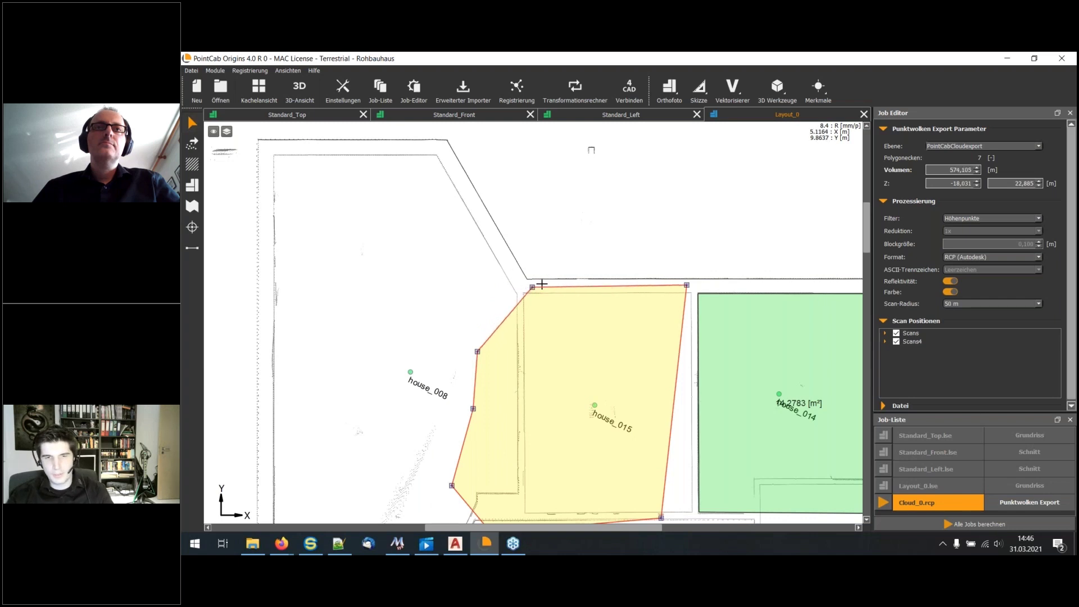
{"action": "scroll", "coordinate": [541, 284], "scroll_direction": "down", "scroll_amount": 1}
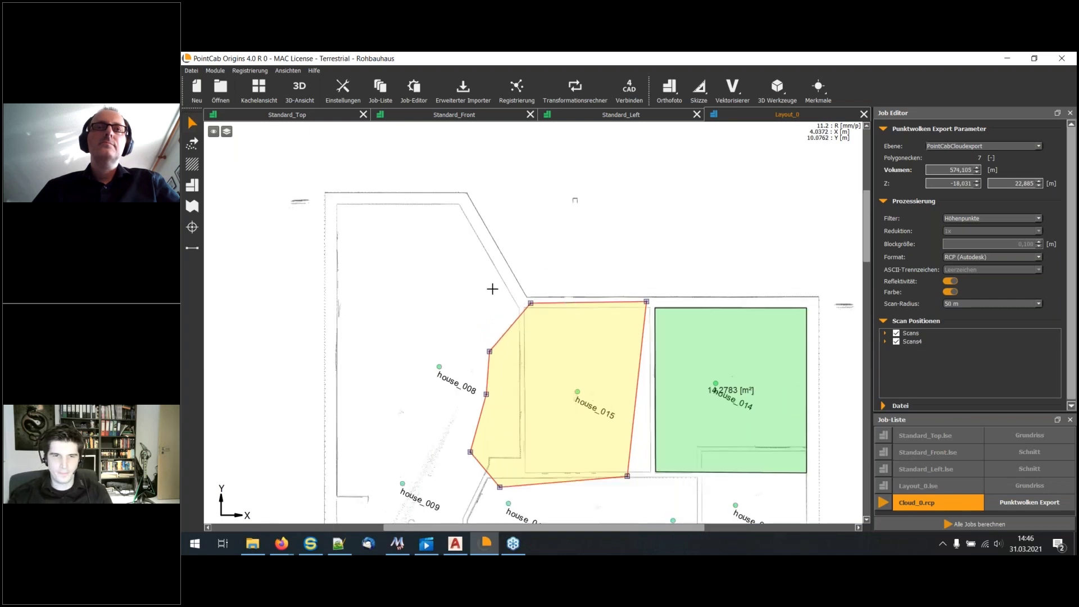
{"action": "scroll", "coordinate": [500, 292], "scroll_direction": "up", "scroll_amount": 1}
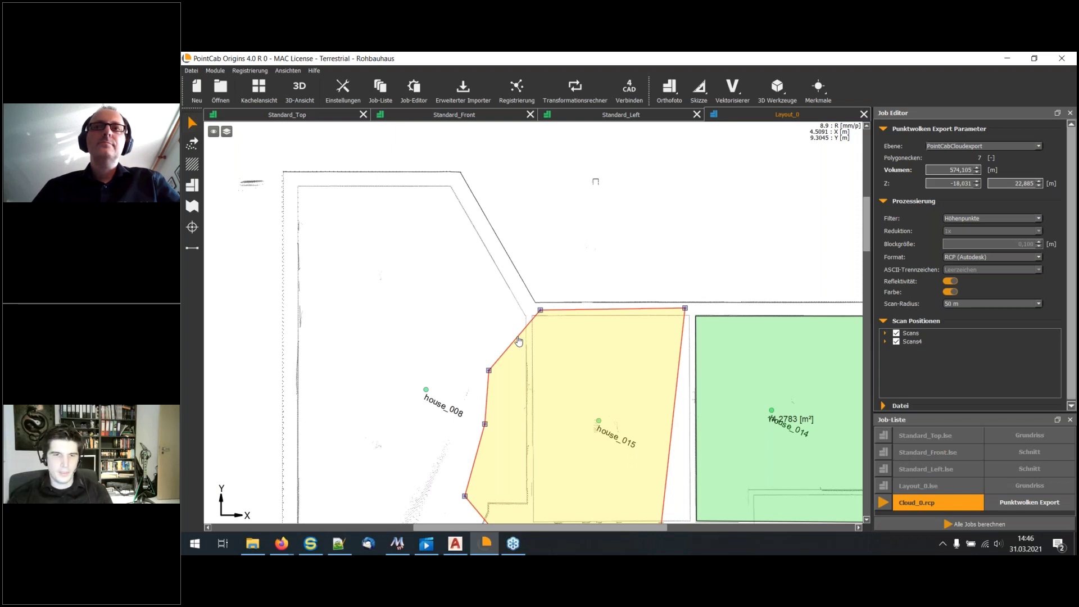
{"action": "left_click", "coordinate": [518, 336]}
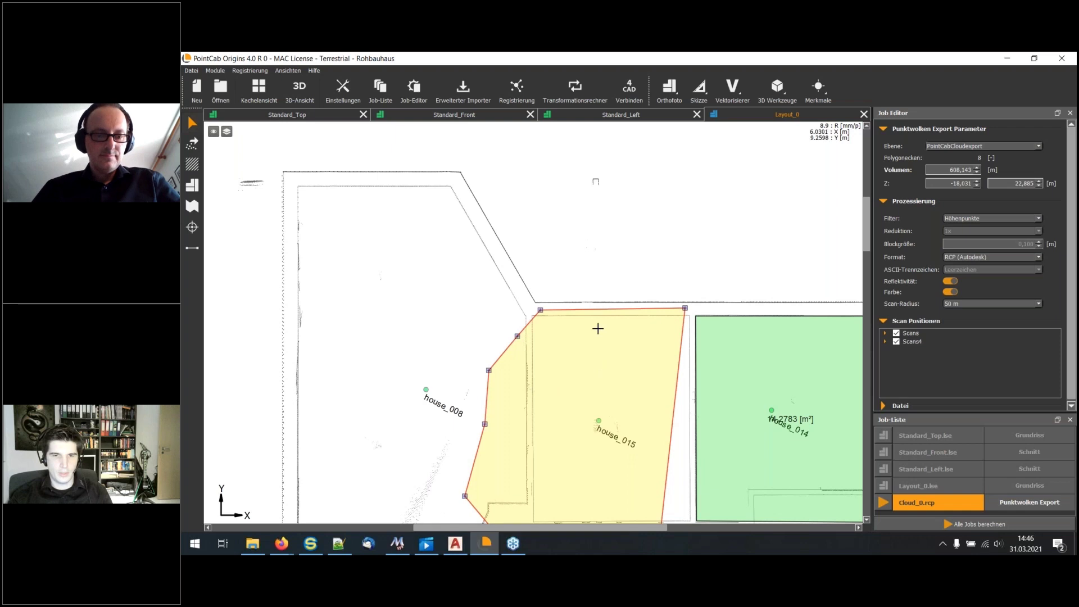
{"action": "left_click", "coordinate": [673, 400]}
{"action": "left_click_drag", "start_coordinate": [518, 336], "coordinate": [485, 294]}
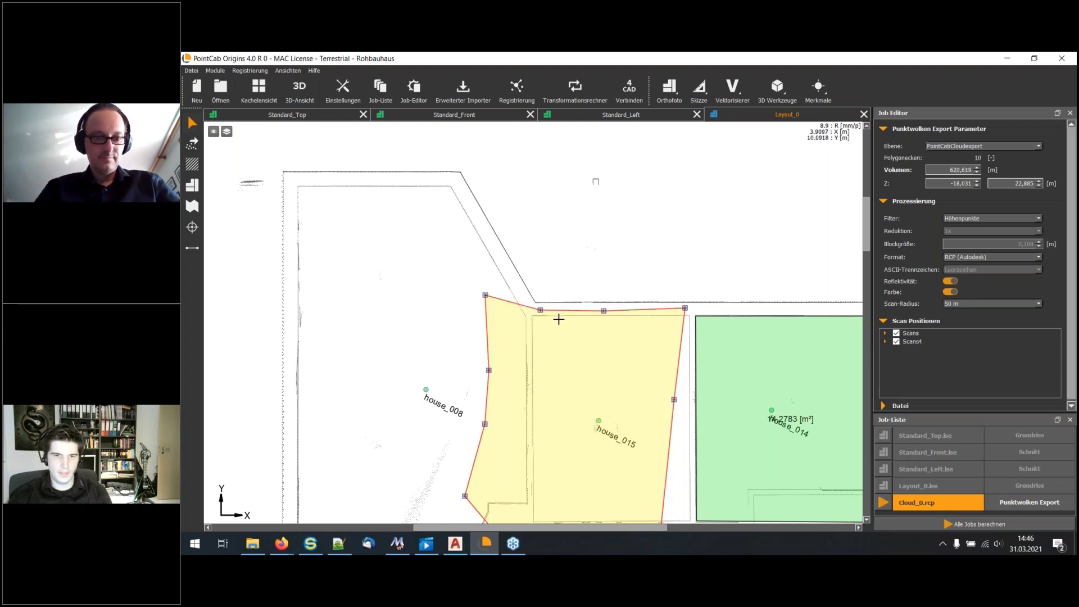
{"action": "left_click_drag", "start_coordinate": [602, 309], "coordinate": [620, 287]}
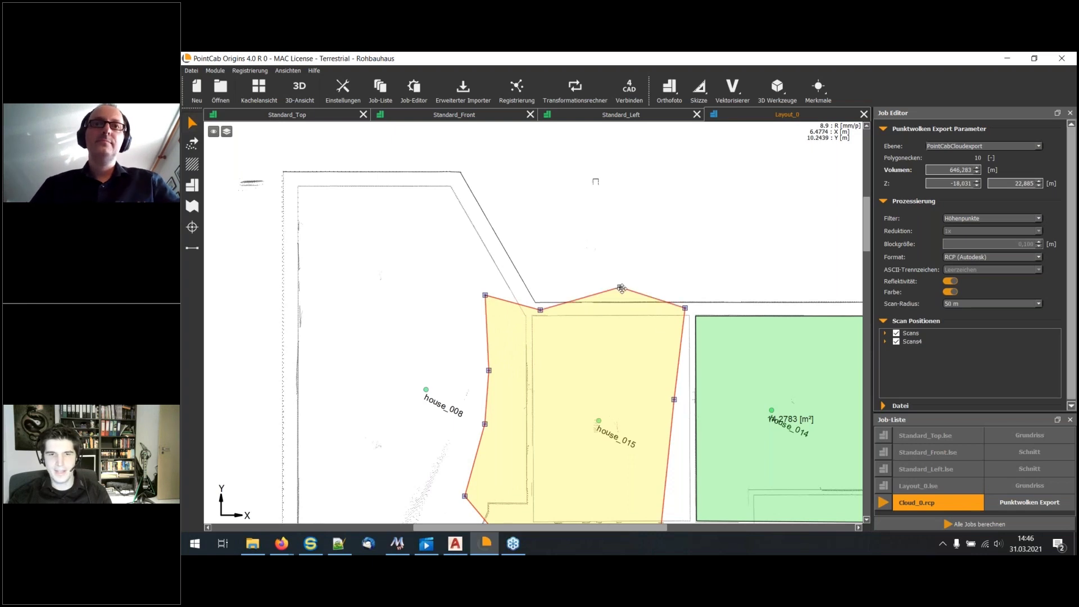
{"action": "left_click_drag", "start_coordinate": [674, 399], "coordinate": [710, 397]}
{"action": "scroll", "coordinate": [650, 405], "scroll_direction": "down", "scroll_amount": 3}
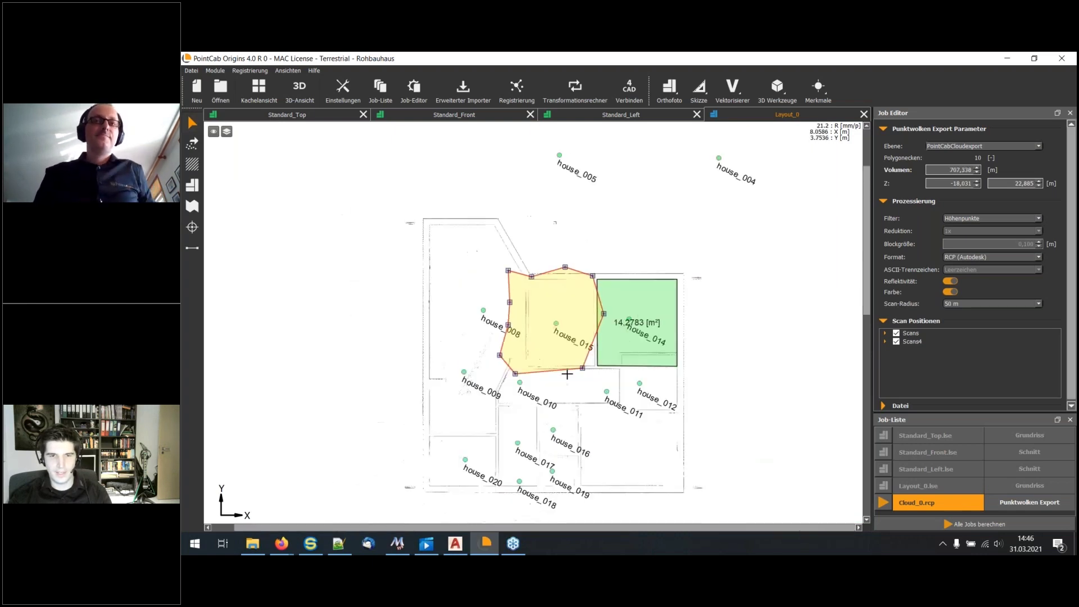
{"action": "scroll", "coordinate": [539, 287], "scroll_direction": "up", "scroll_amount": 2}
Delete the export region along with its Cloud_0.rcp job
{"action": "right_click", "coordinate": [488, 306]}
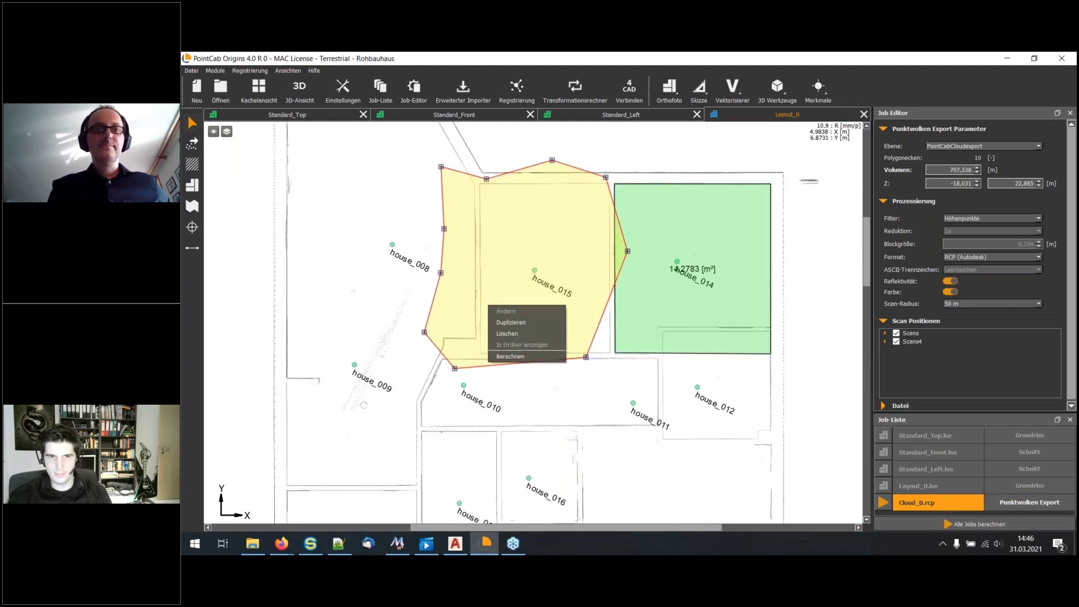
{"action": "left_click", "coordinate": [517, 335]}
{"action": "scroll", "coordinate": [697, 305], "scroll_direction": "up", "scroll_amount": 2}
{"action": "scroll", "coordinate": [677, 277], "scroll_direction": "up", "scroll_amount": 2}
Add bottom-edge vertices to the house_014 area, making a 0.9986 m short edge and 12.6490 m²
{"action": "left_click", "coordinate": [677, 277]}
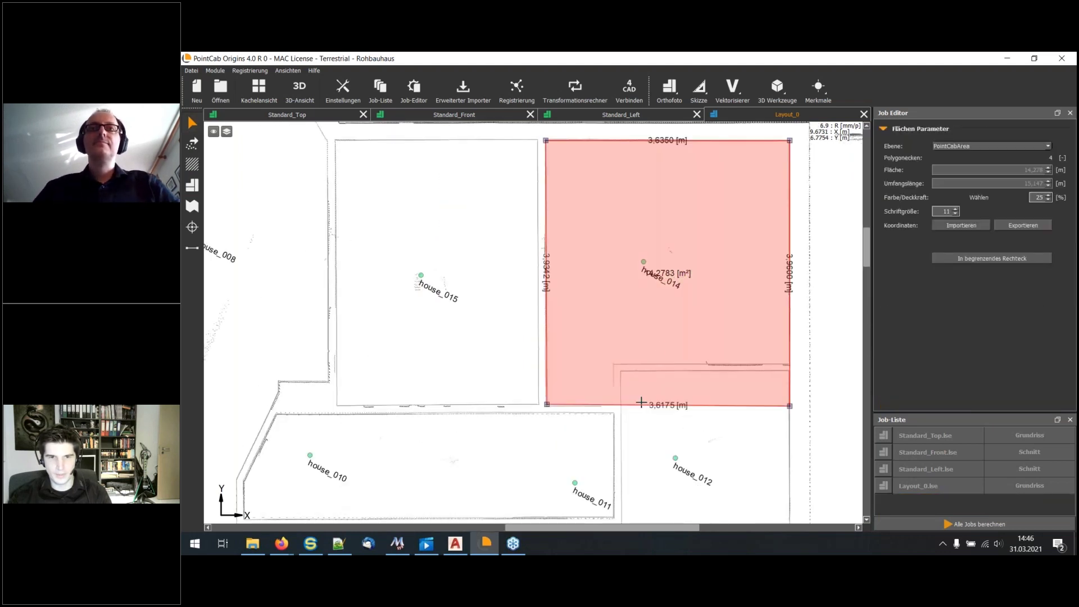
{"action": "mouse_move", "coordinate": [628, 405]}
{"action": "left_mouse_down"}
{"action": "mouse_move", "coordinate": [612, 406]}
{"action": "mouse_move", "coordinate": [614, 365]}
{"action": "left_mouse_up"}
{"action": "left_click", "coordinate": [648, 406]}
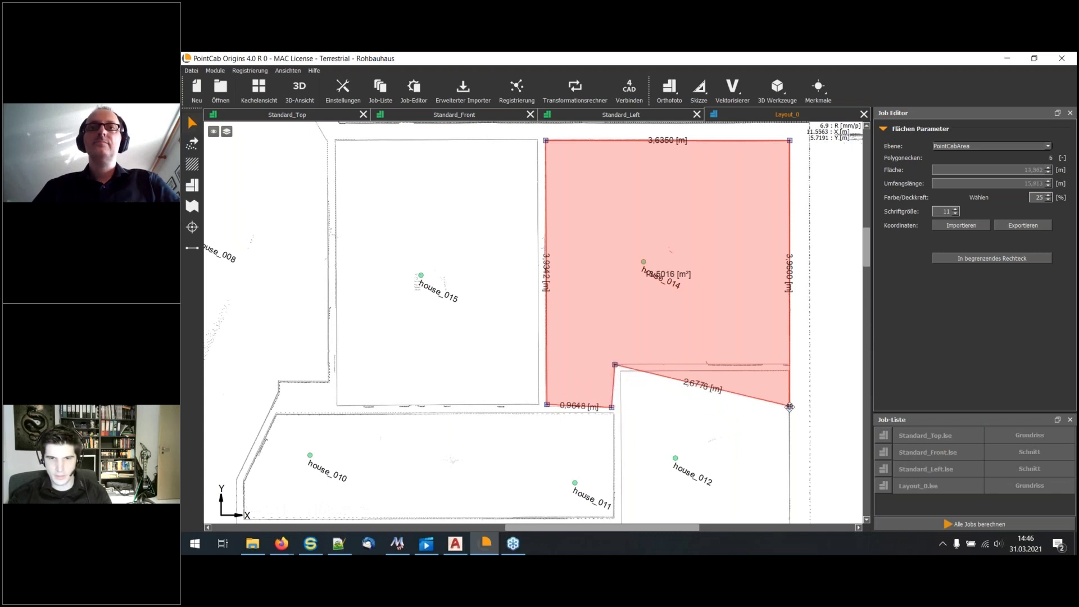
{"action": "left_click_drag", "start_coordinate": [789, 405], "coordinate": [789, 364]}
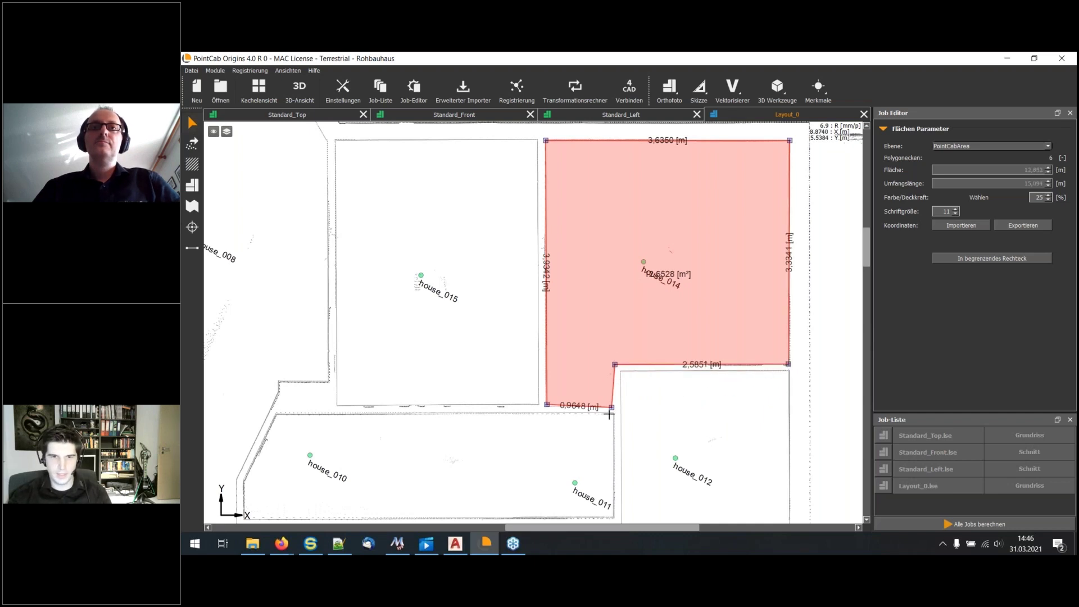
{"action": "left_click_drag", "start_coordinate": [612, 409], "coordinate": [614, 405]}
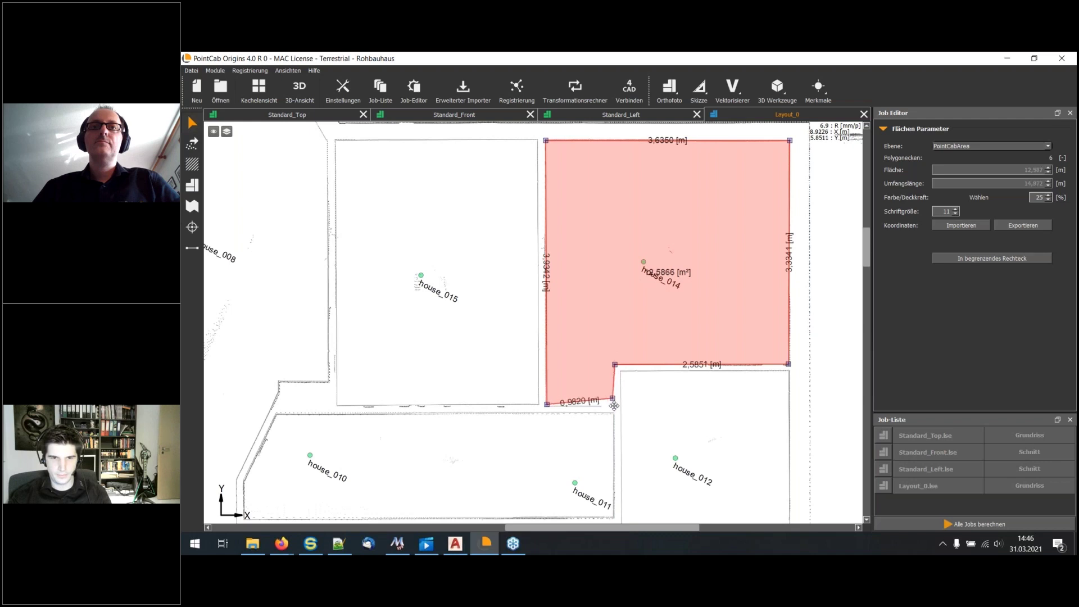
{"action": "scroll", "coordinate": [668, 291], "scroll_direction": "down", "scroll_amount": 1}
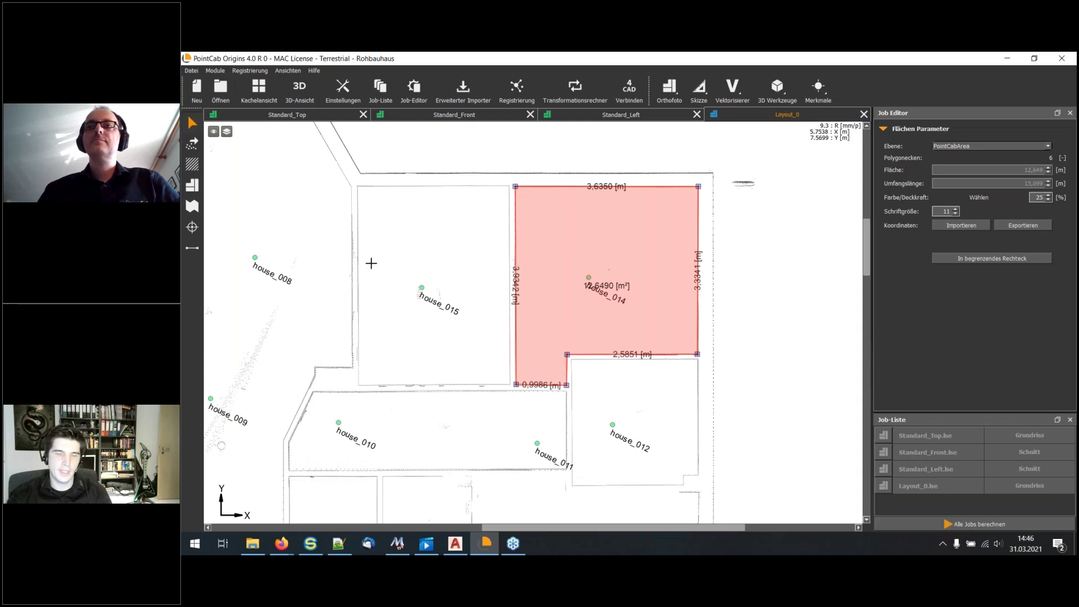
{"action": "left_click", "coordinate": [415, 240]}
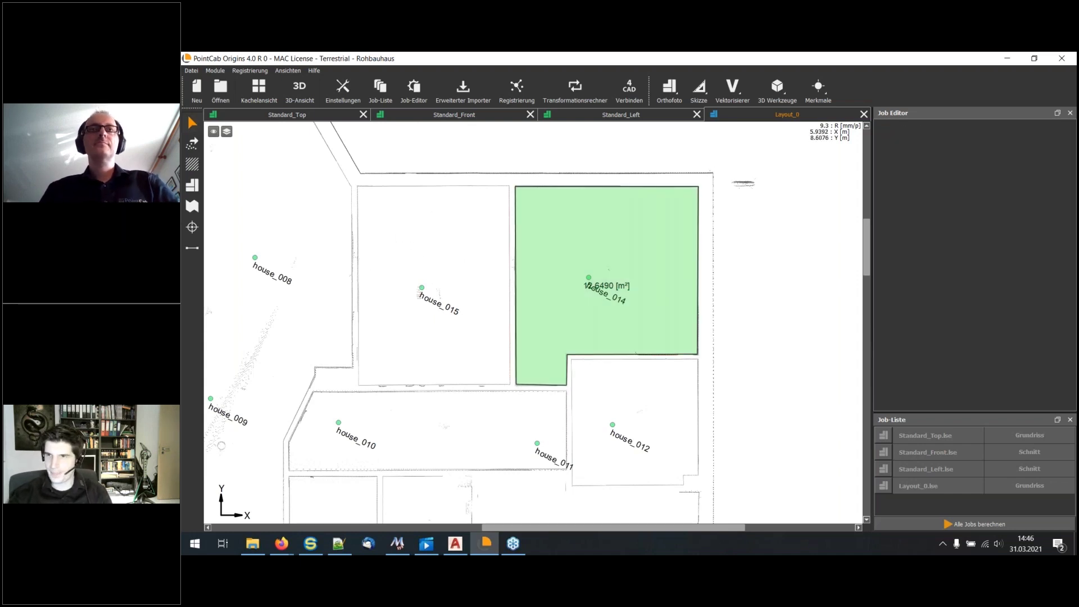
{"action": "scroll", "coordinate": [416, 242], "scroll_direction": "down", "scroll_amount": 1}
{"action": "scroll", "coordinate": [414, 261], "scroll_direction": "down", "scroll_amount": 4}
{"action": "scroll", "coordinate": [560, 349], "scroll_direction": "up", "scroll_amount": 1}
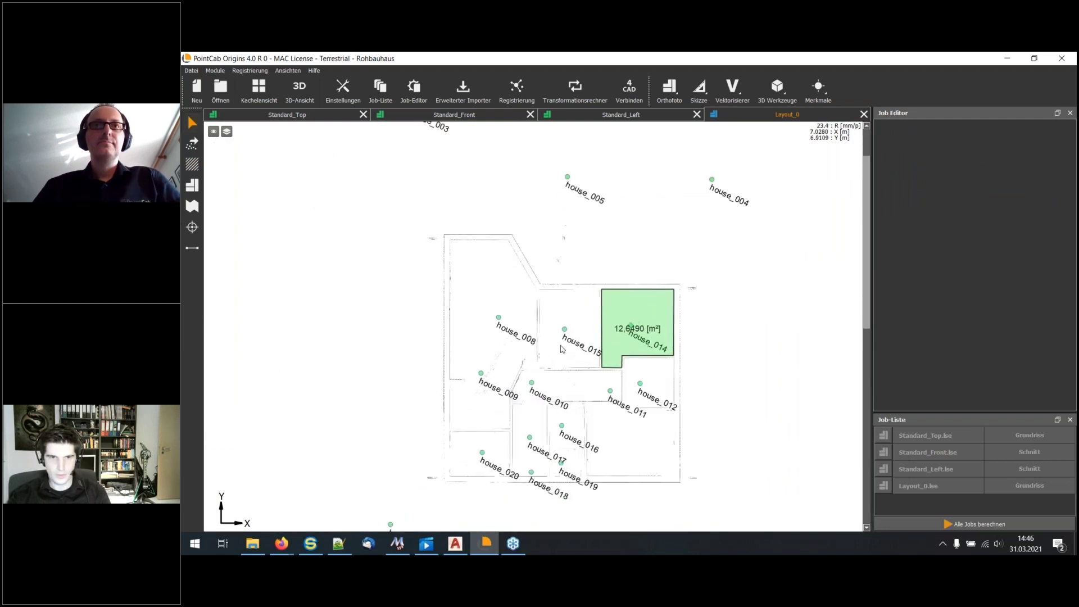
{"action": "scroll", "coordinate": [559, 351], "scroll_direction": "up", "scroll_amount": 1}
{"action": "scroll", "coordinate": [548, 357], "scroll_direction": "down", "scroll_amount": 1}
{"action": "scroll", "coordinate": [546, 358], "scroll_direction": "up", "scroll_amount": 1}
{"action": "scroll", "coordinate": [546, 337], "scroll_direction": "down", "scroll_amount": 1}
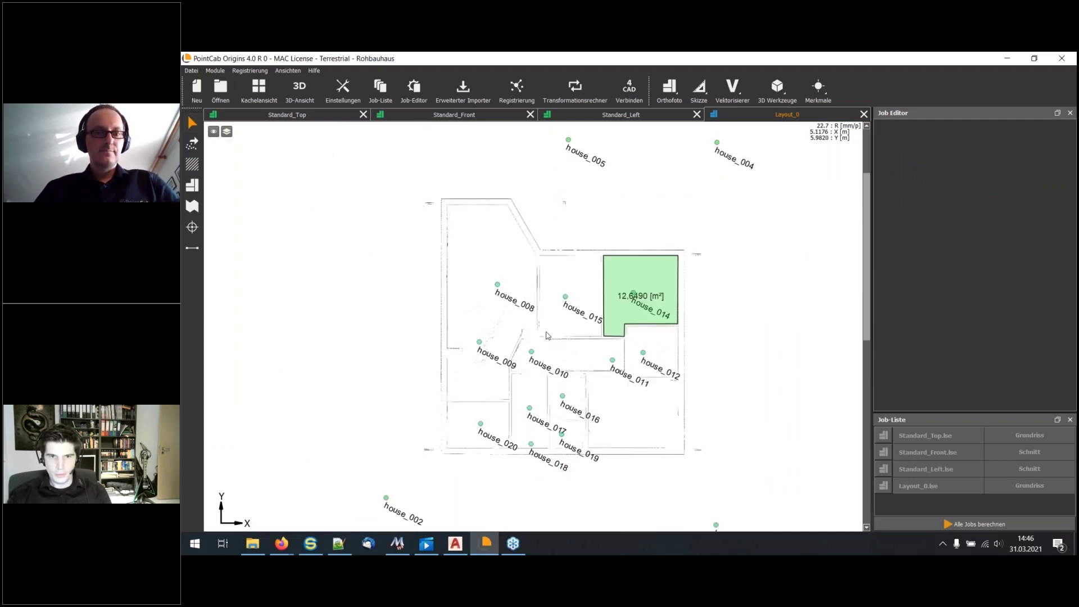
{"action": "scroll", "coordinate": [546, 335], "scroll_direction": "up", "scroll_amount": 2}
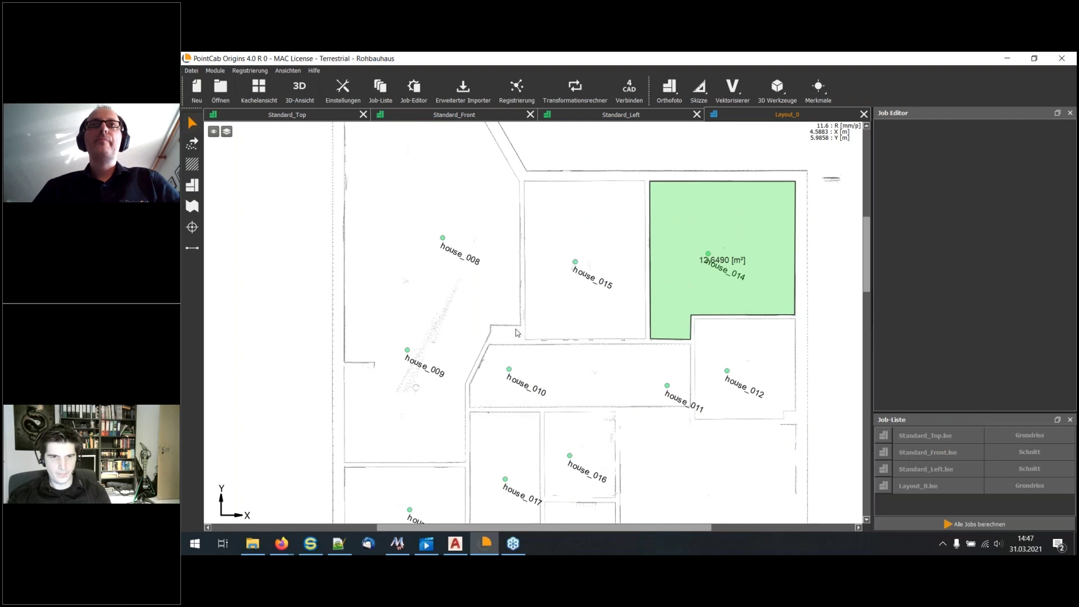
Close the Rohbauhaus project via Datei > Schließen and open Barn from the recent projects
{"action": "left_click", "coordinate": [191, 71]}
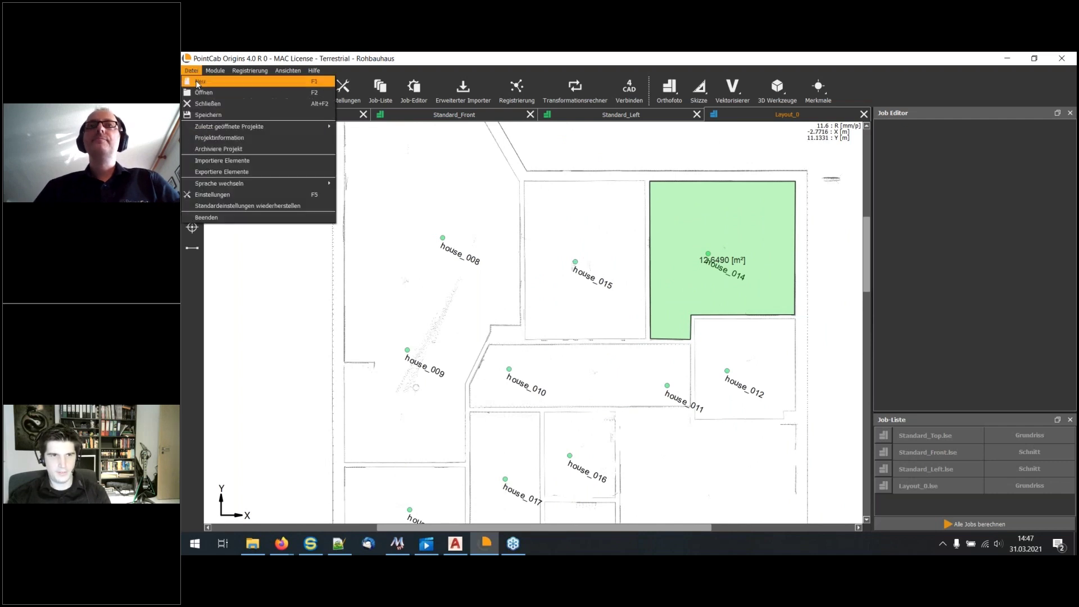
{"action": "left_click", "coordinate": [241, 104]}
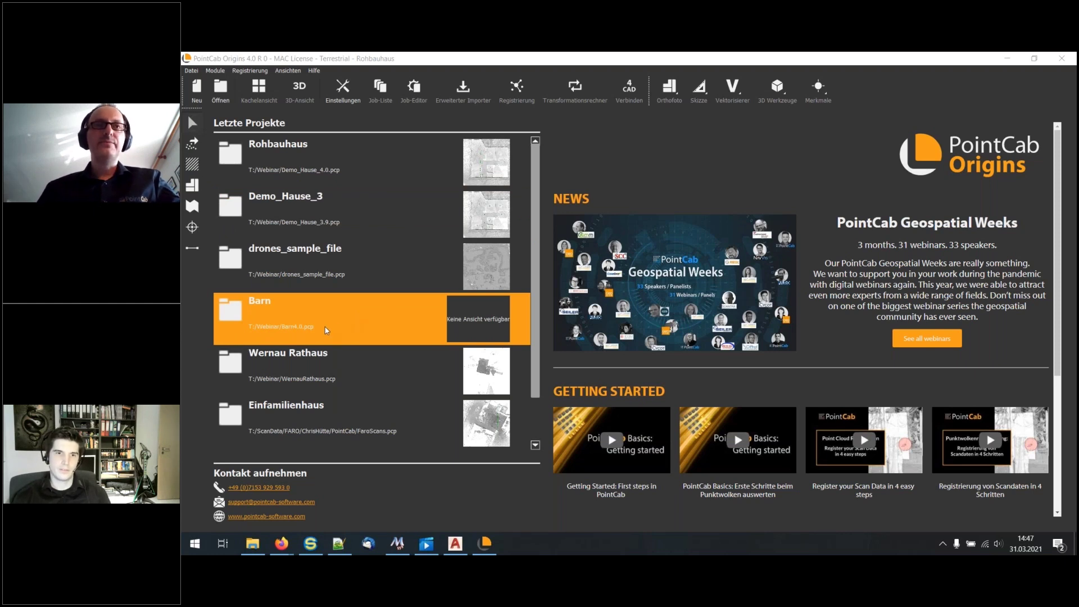
{"action": "double_click", "coordinate": [291, 325]}
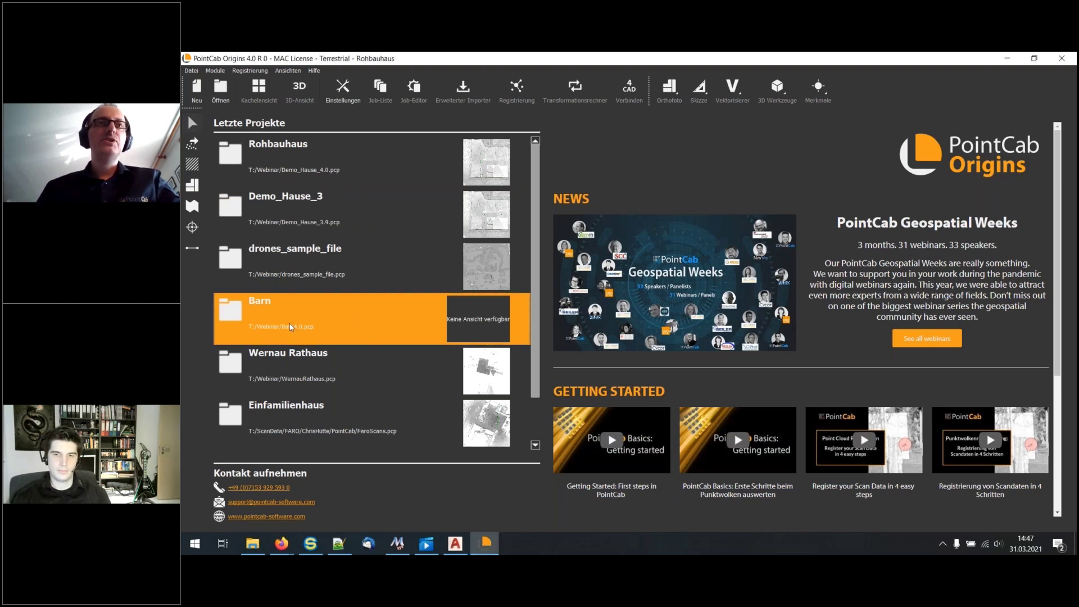
{"action": "double_click", "coordinate": [262, 313]}
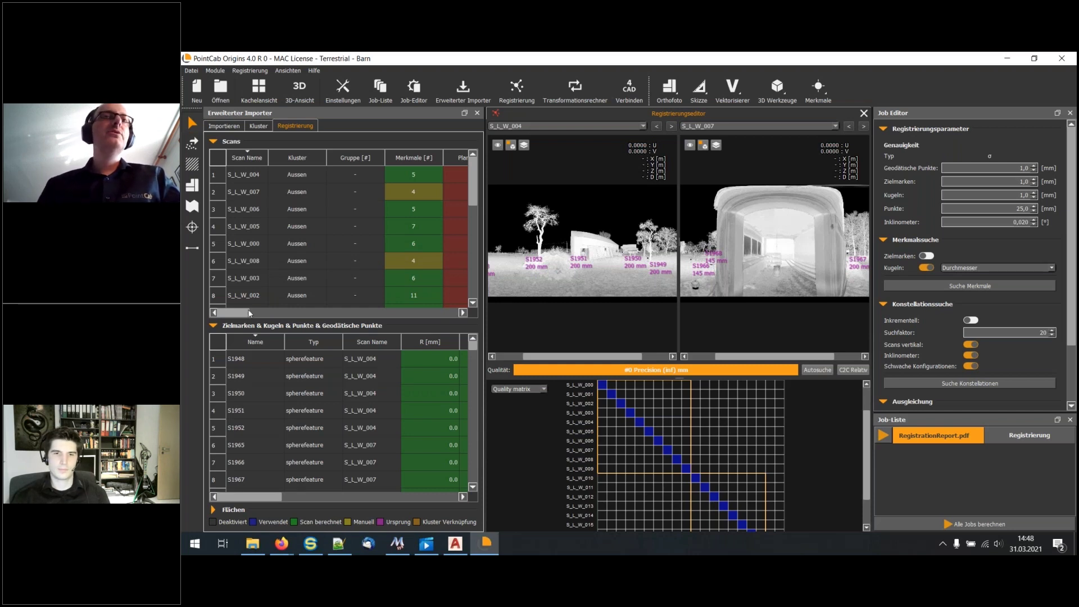
Review the Kluster tab, expanding the Keller, Innen and Aussen clusters to list their scans
{"action": "left_click", "coordinate": [260, 126]}
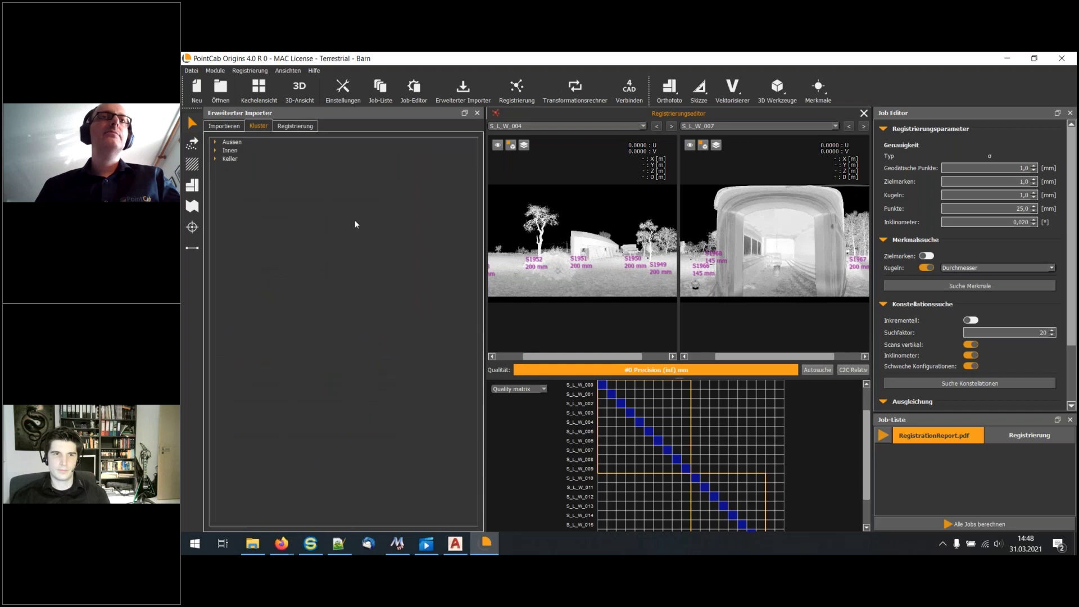
{"action": "left_click", "coordinate": [215, 159]}
{"action": "left_click", "coordinate": [214, 150]}
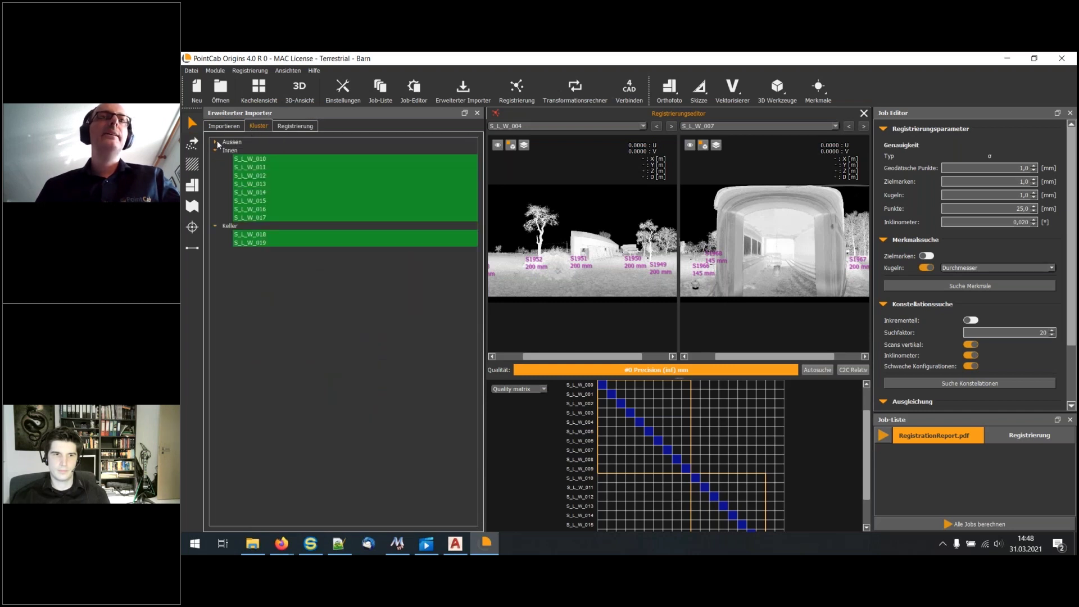
{"action": "left_click", "coordinate": [215, 142]}
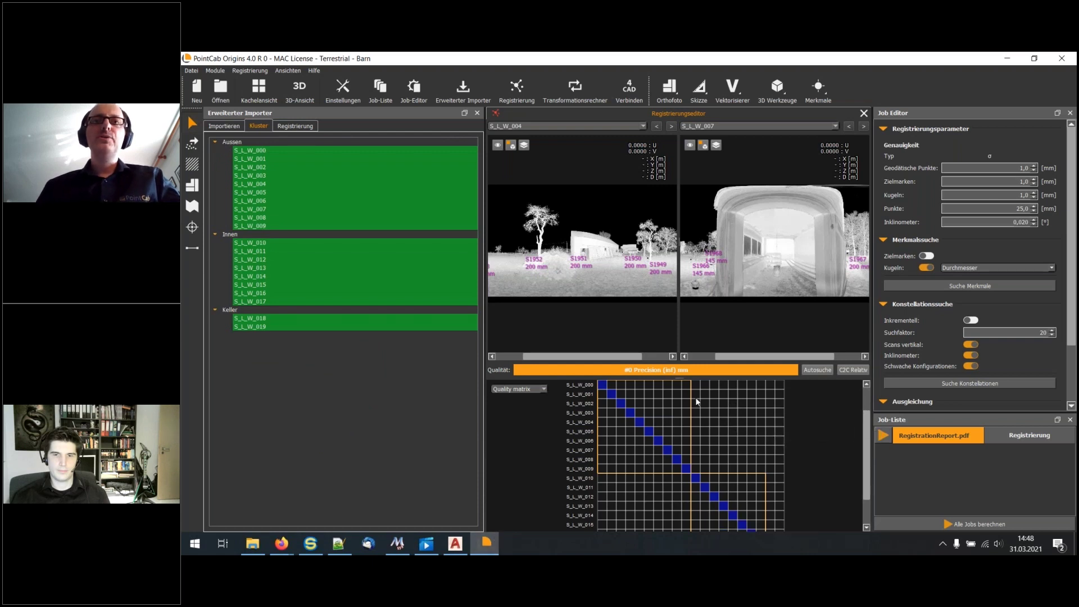
{"action": "scroll", "coordinate": [711, 464], "scroll_direction": "down", "scroll_amount": 3}
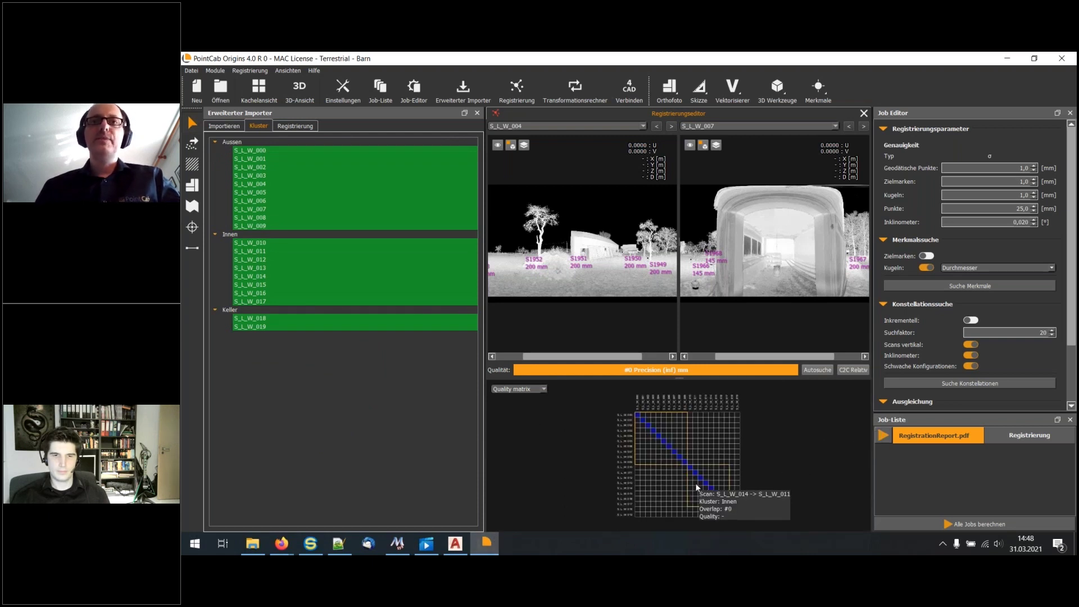
{"action": "scroll", "coordinate": [730, 447], "scroll_direction": "up", "scroll_amount": 1}
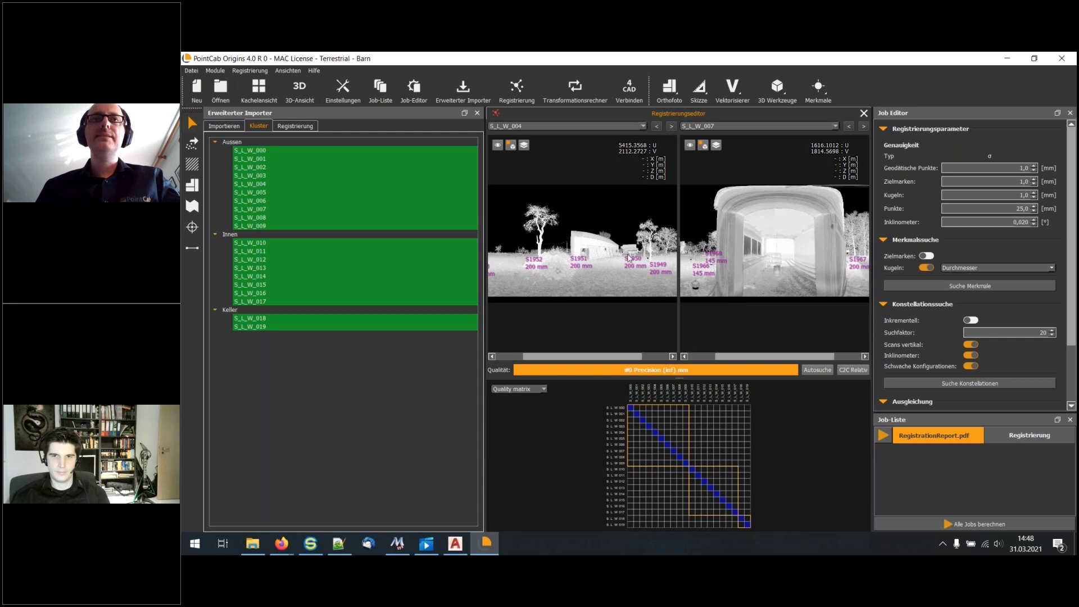
Run Suche Konstellationen to register all scans, then close the Erweiterter Importer panel
{"action": "left_click", "coordinate": [295, 126]}
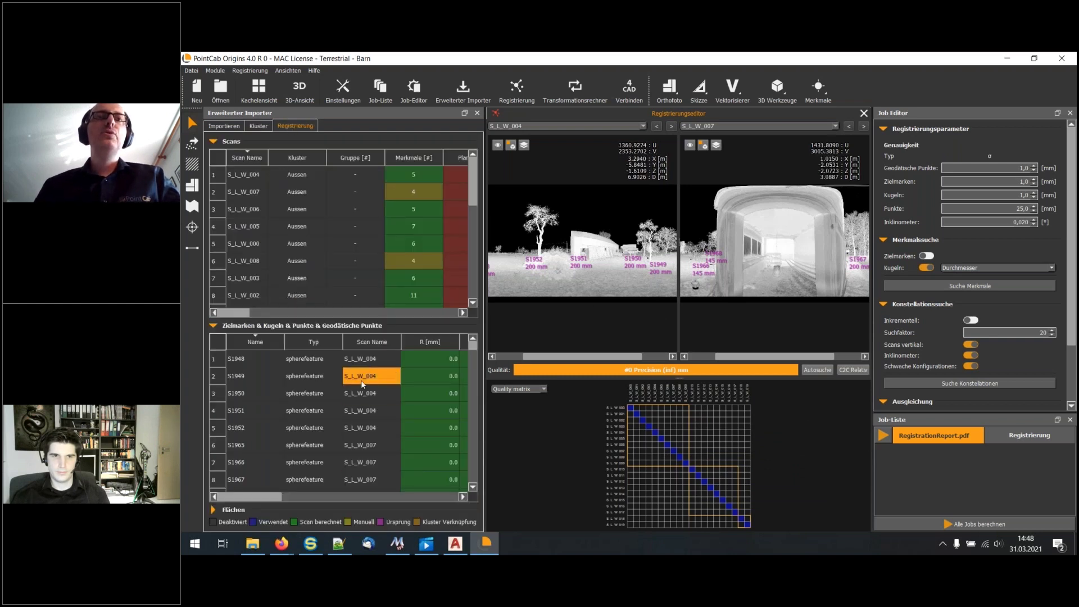
{"action": "scroll", "coordinate": [370, 402], "scroll_direction": "down", "scroll_amount": 4}
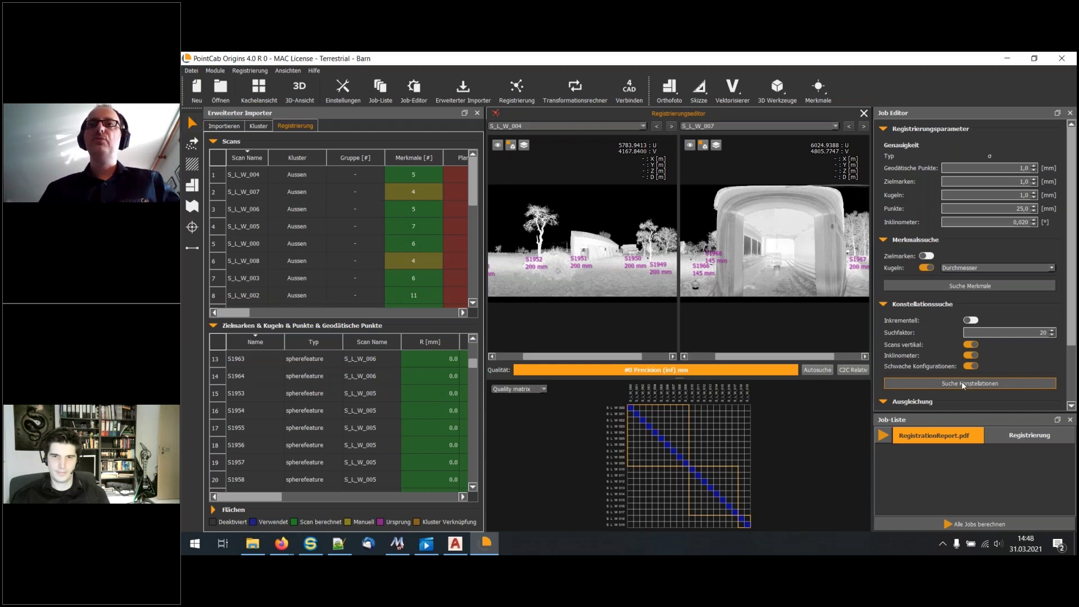
{"action": "left_click", "coordinate": [981, 384]}
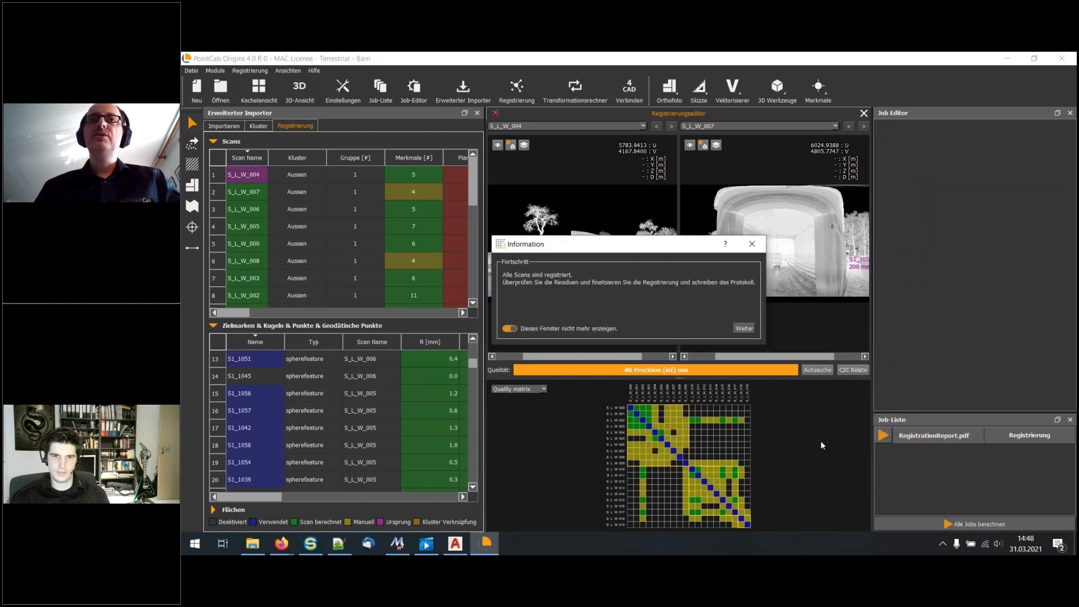
{"action": "left_click", "coordinate": [747, 329]}
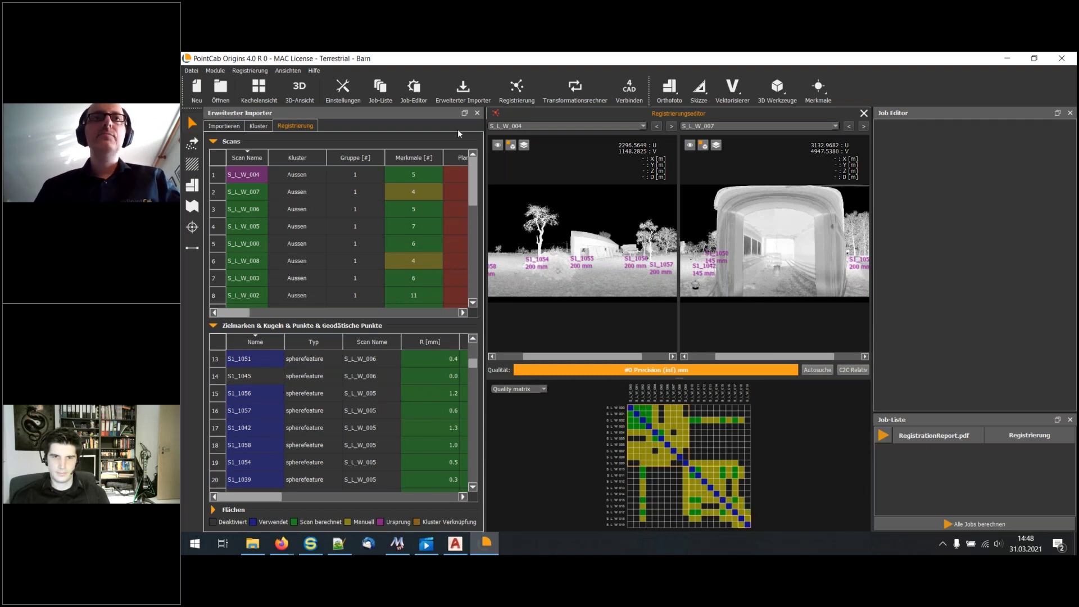
{"action": "left_click", "coordinate": [478, 112]}
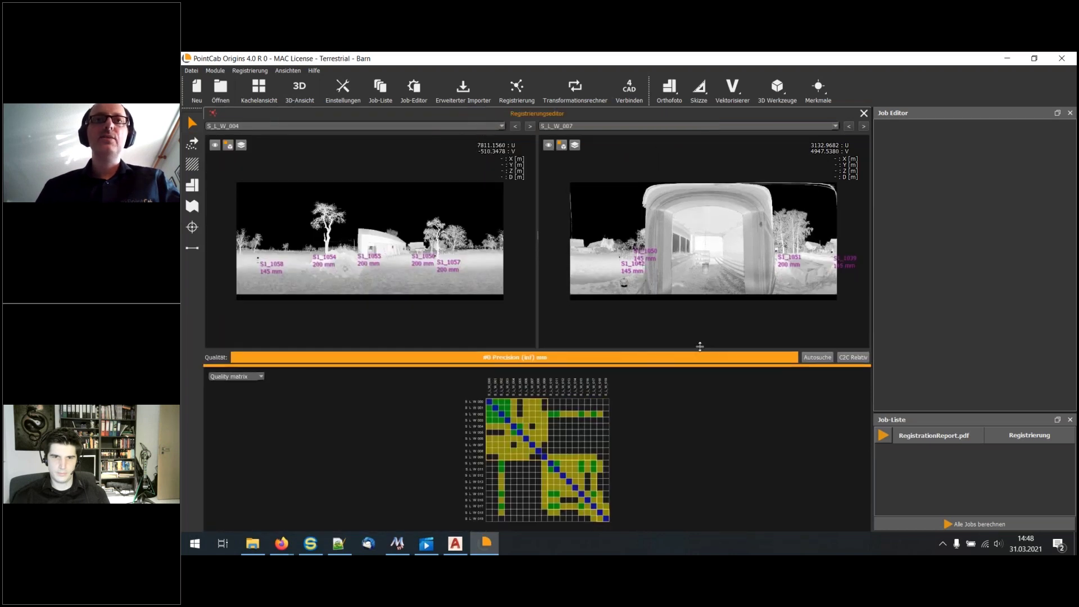
Enlarge the quality matrix to show scans S_L_W_000–S_L_W_019, then open the matrix type list
{"action": "left_click_drag", "start_coordinate": [700, 376], "coordinate": [697, 200]}
{"action": "scroll", "coordinate": [531, 416], "scroll_direction": "up", "scroll_amount": 2}
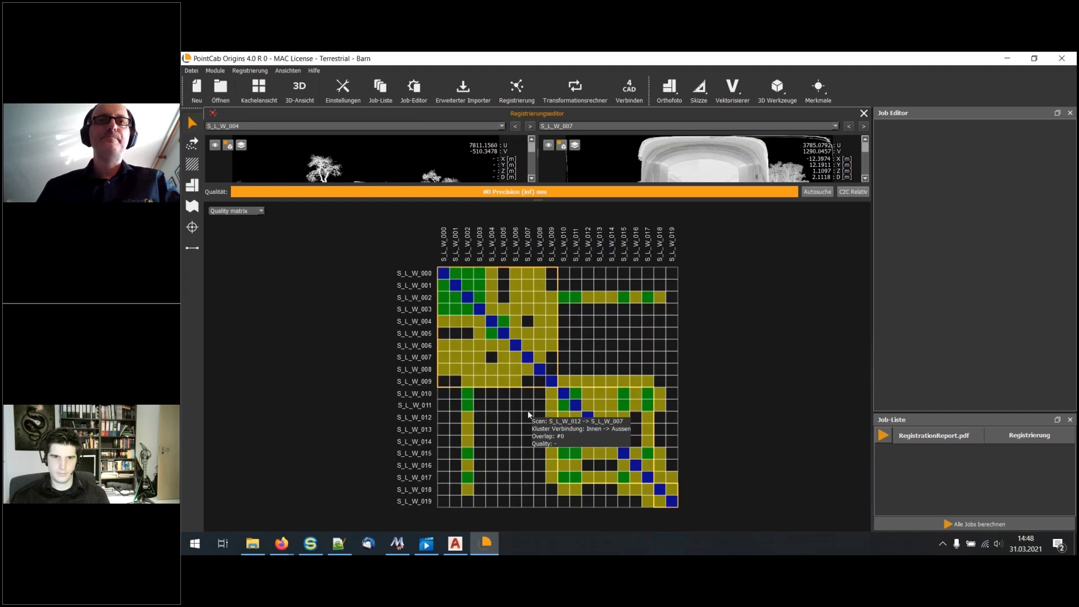
{"action": "scroll", "coordinate": [559, 397], "scroll_direction": "up", "scroll_amount": 2}
{"action": "scroll", "coordinate": [562, 387], "scroll_direction": "down", "scroll_amount": 2}
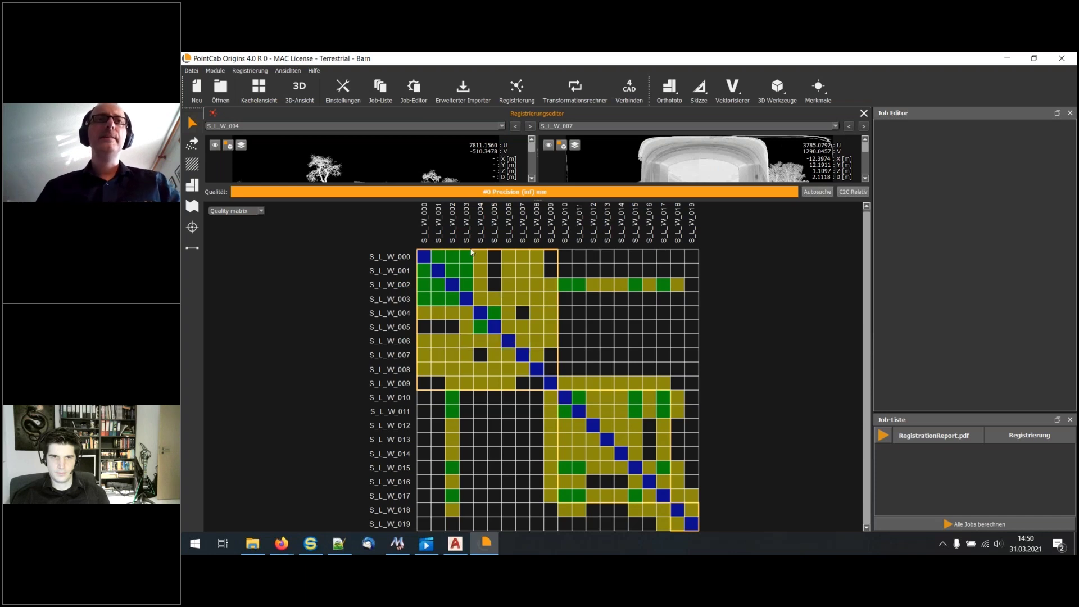
{"action": "left_click", "coordinate": [260, 212]}
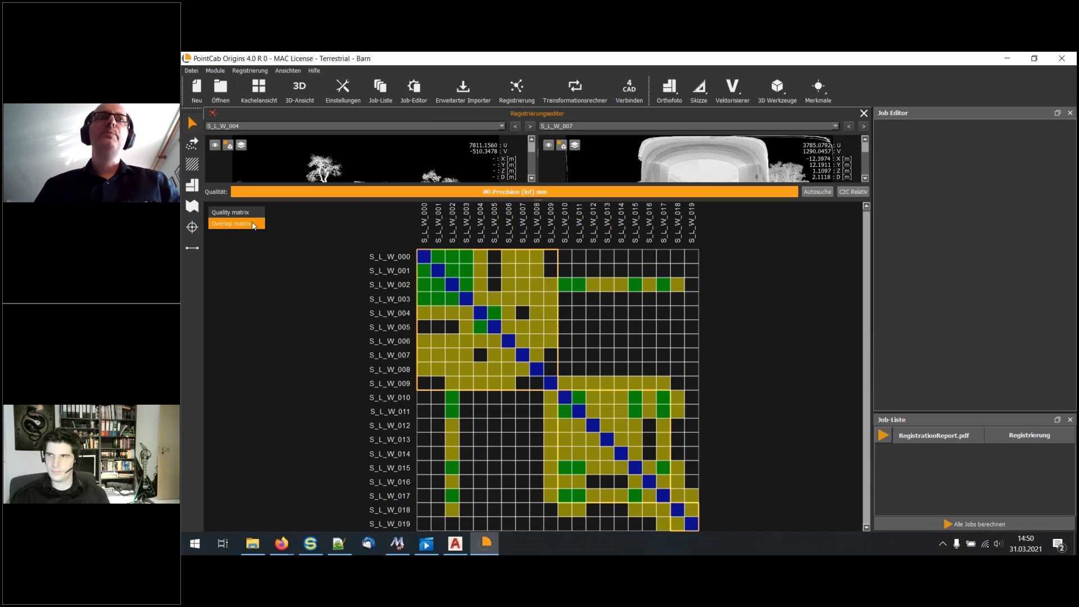
Switch to the Overlap matrix and load the S_L_W_017 / S_L_W_018 scan pair
{"action": "left_click", "coordinate": [253, 223]}
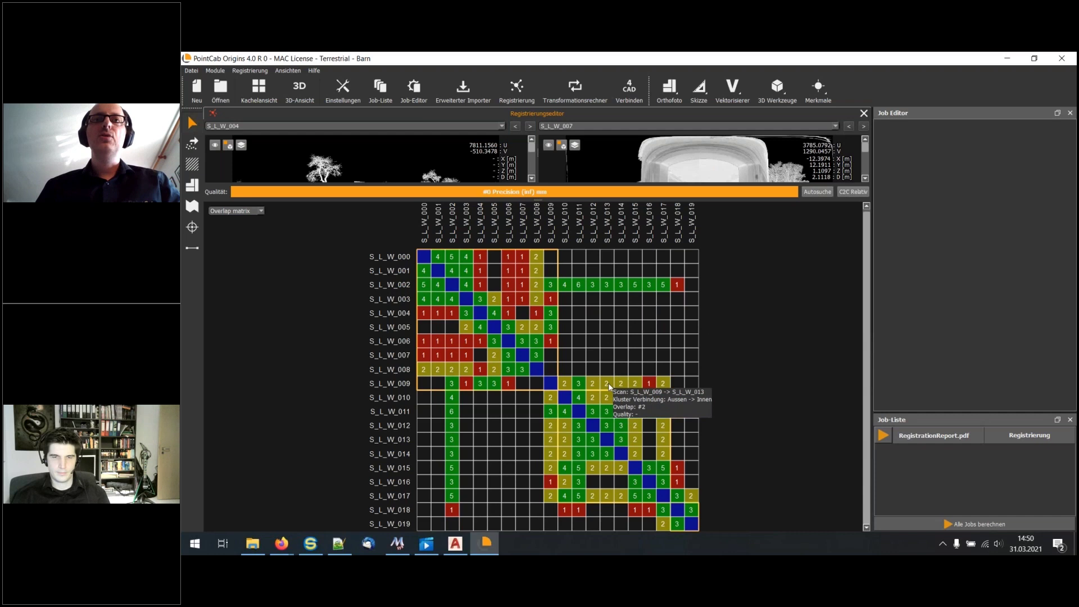
{"action": "left_click", "coordinate": [679, 497]}
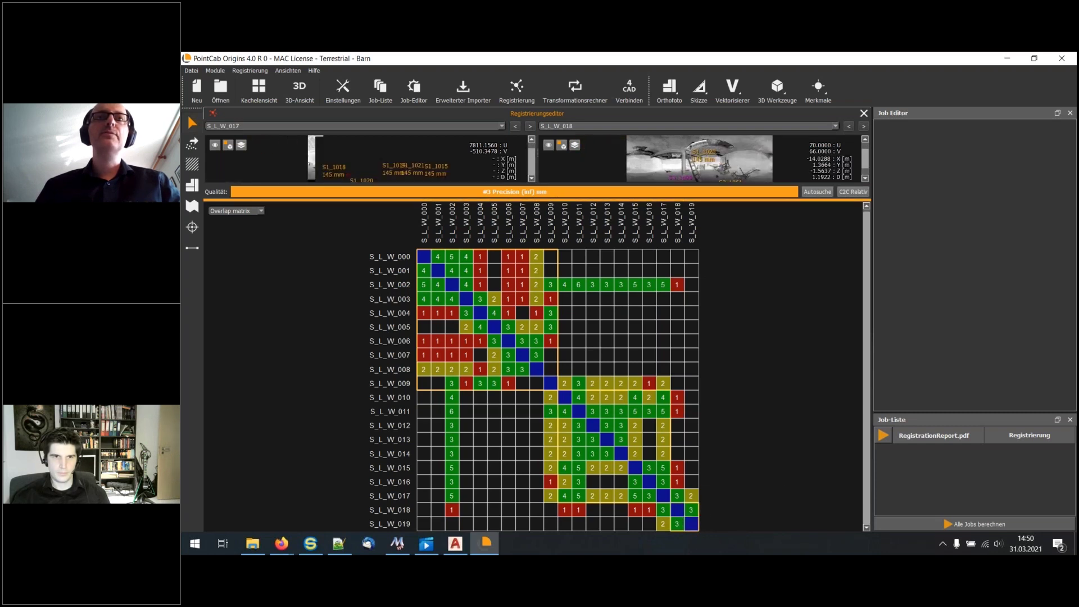
Enlarge the scan viewers and load the S_L_W_002 / S_L_W_014 scan pair
{"action": "left_click_drag", "start_coordinate": [555, 201], "coordinate": [552, 327]}
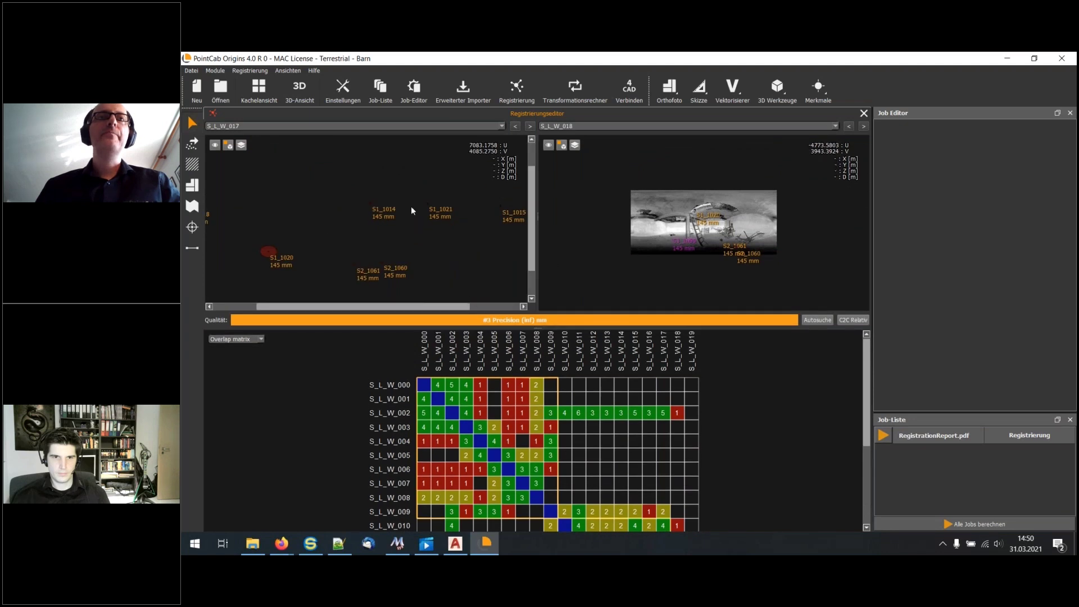
{"action": "left_click", "coordinate": [288, 125]}
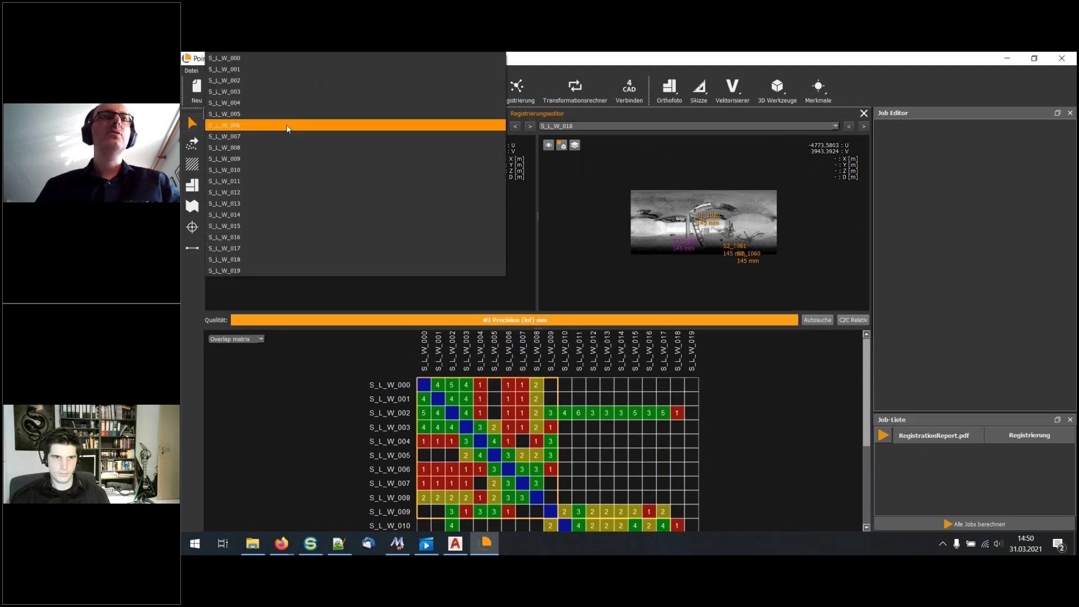
{"action": "left_click", "coordinate": [248, 237]}
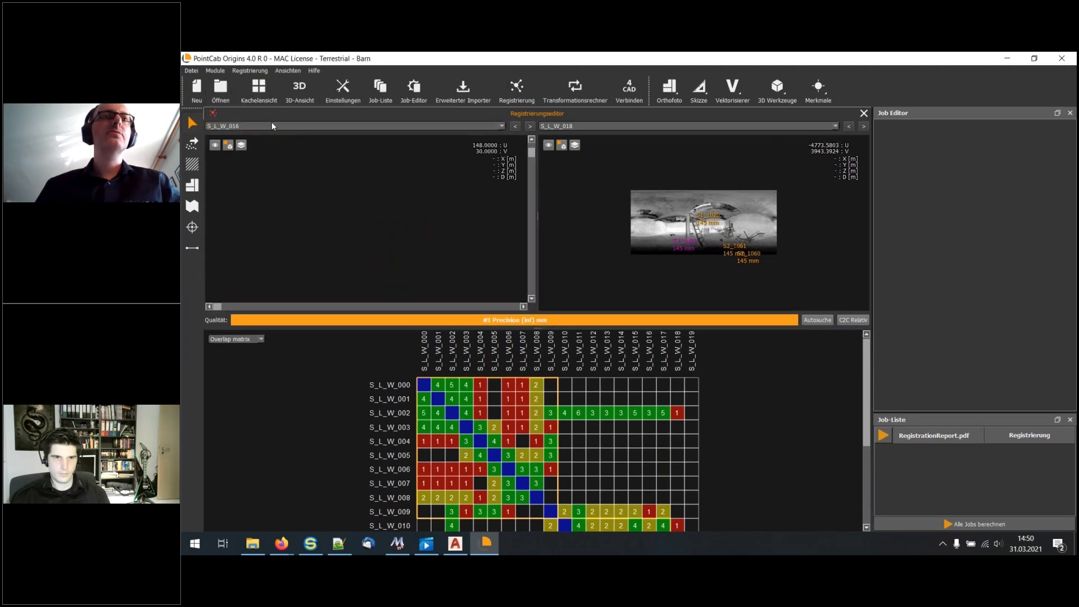
{"action": "left_click", "coordinate": [271, 123]}
{"action": "left_click", "coordinate": [234, 249]}
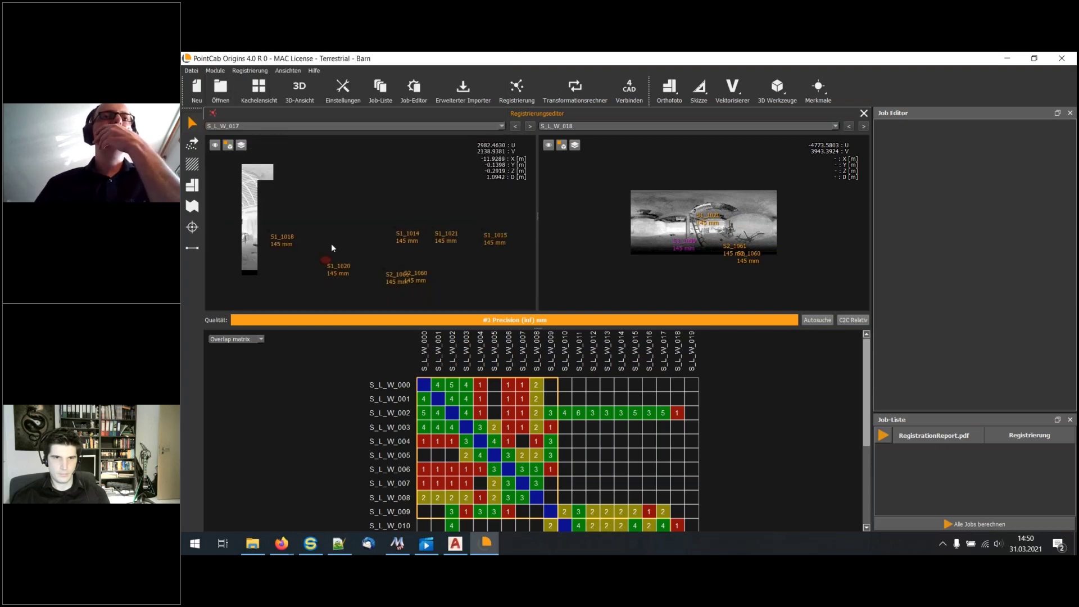
{"action": "left_click", "coordinate": [621, 413]}
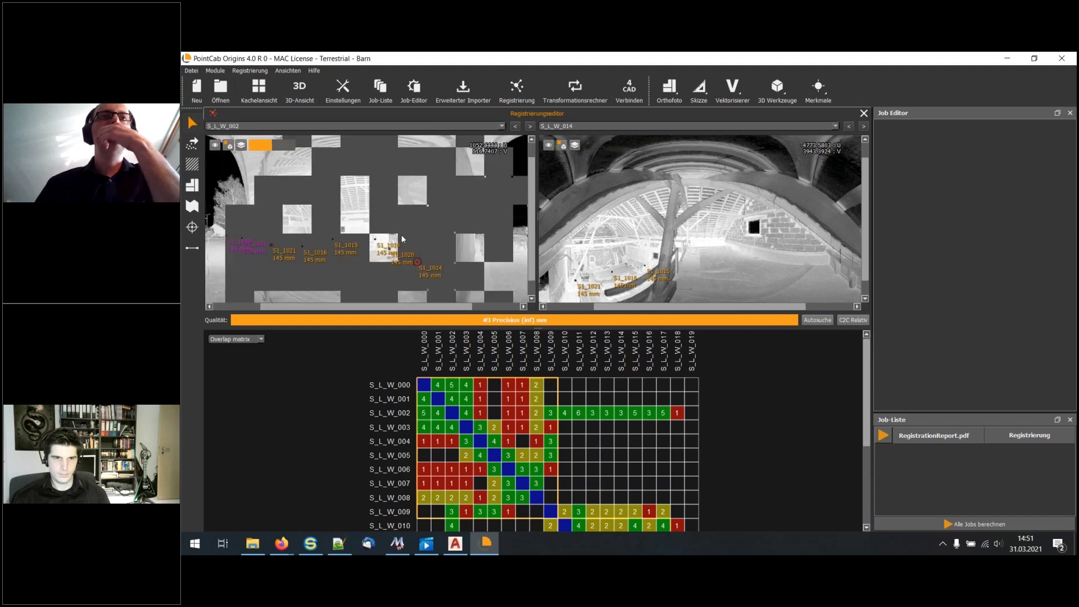
Zoom the left viewer into the S_L_W_002 barn panorama
{"action": "scroll", "coordinate": [388, 239], "scroll_direction": "down", "scroll_amount": 5}
{"action": "scroll", "coordinate": [385, 236], "scroll_direction": "up", "scroll_amount": 1}
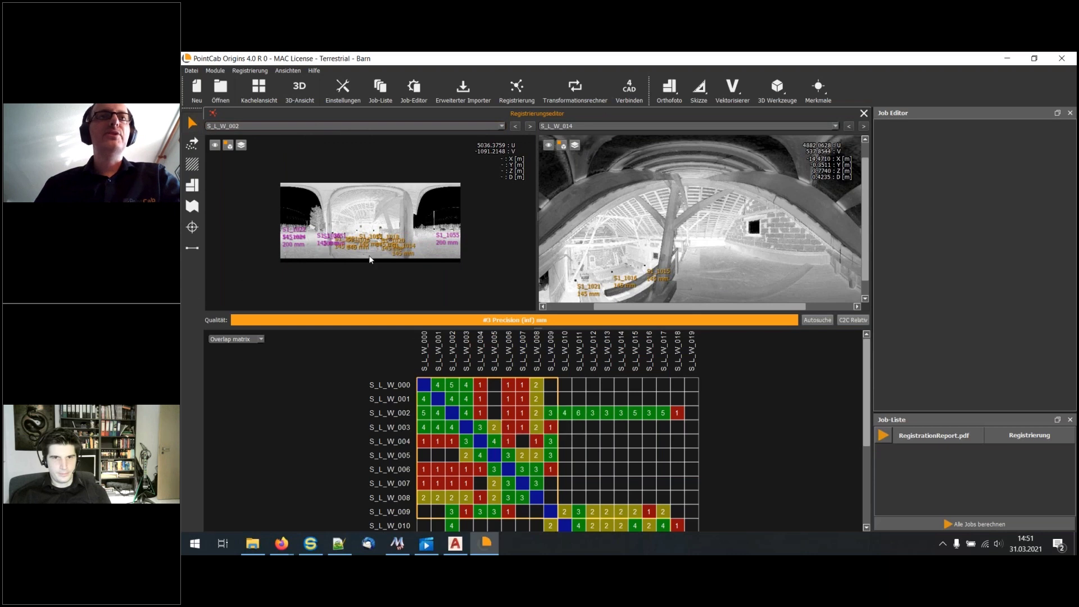
{"action": "scroll", "coordinate": [436, 263], "scroll_direction": "up", "scroll_amount": 3}
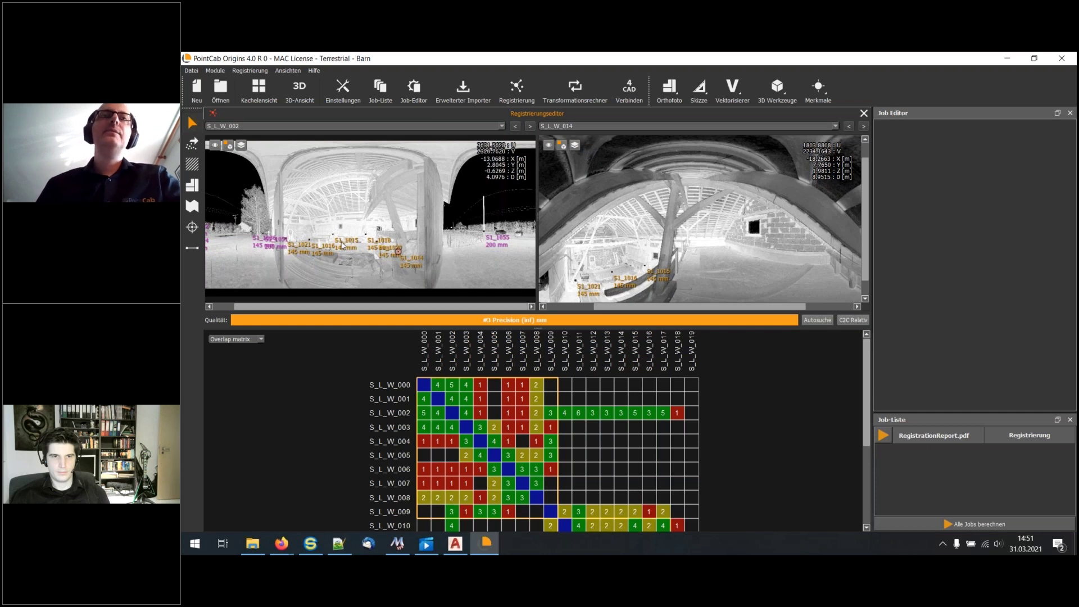
{"action": "scroll", "coordinate": [339, 245], "scroll_direction": "up", "scroll_amount": 2}
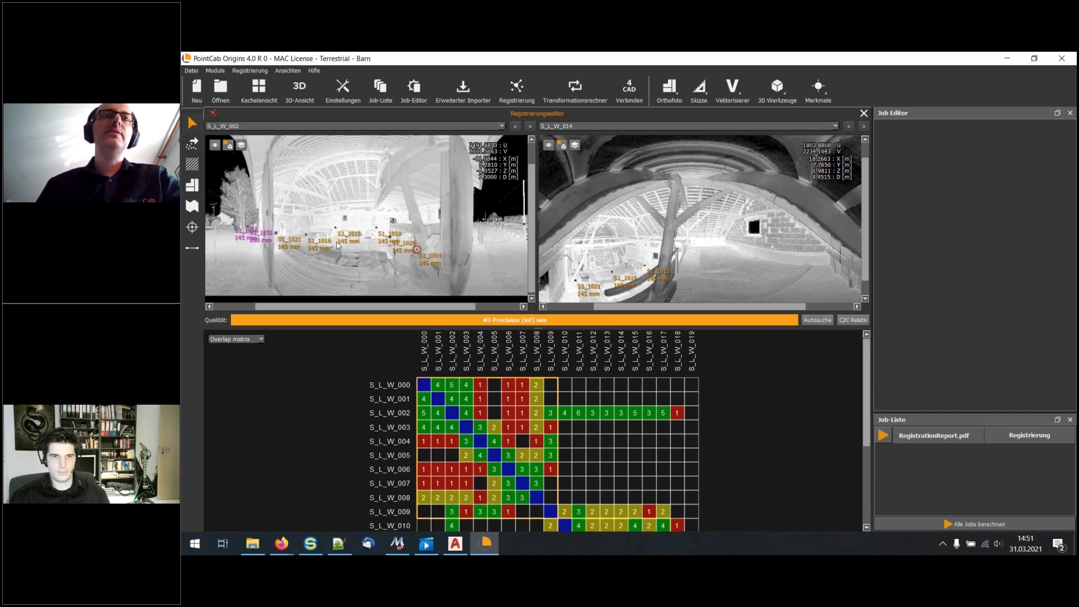
{"action": "scroll", "coordinate": [342, 245], "scroll_direction": "up", "scroll_amount": 2}
{"action": "scroll", "coordinate": [357, 208], "scroll_direction": "up", "scroll_amount": 2}
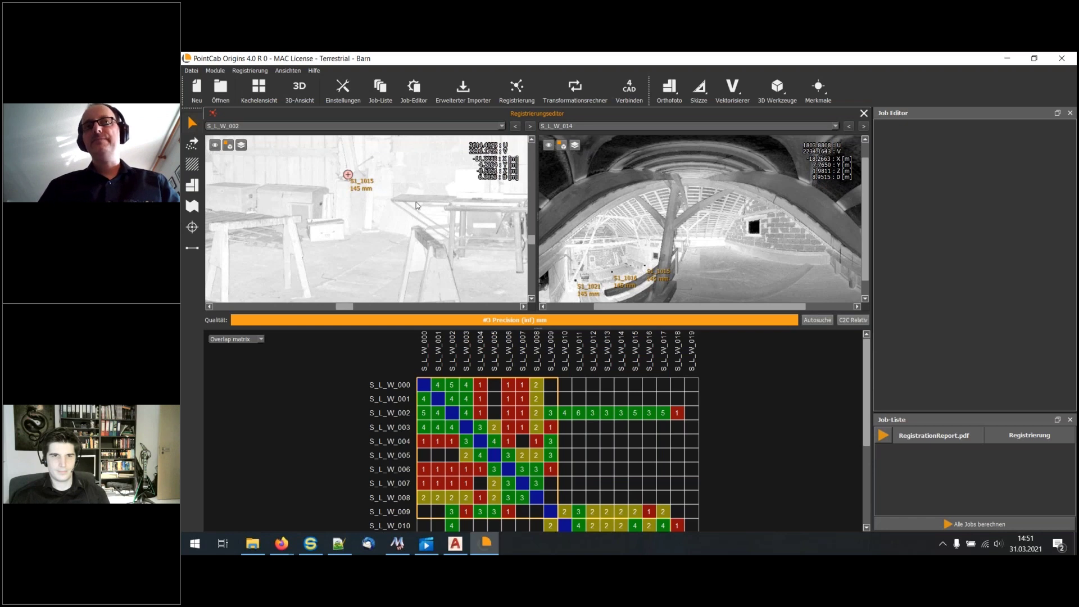
{"action": "scroll", "coordinate": [343, 214], "scroll_direction": "down", "scroll_amount": 3}
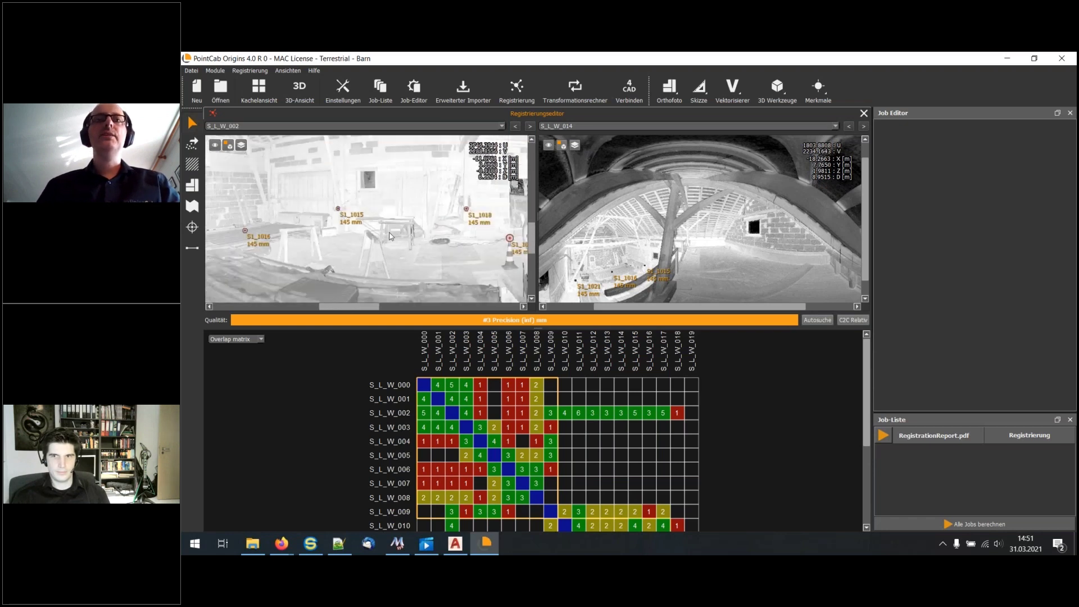
{"action": "scroll", "coordinate": [392, 236], "scroll_direction": "down", "scroll_amount": 2}
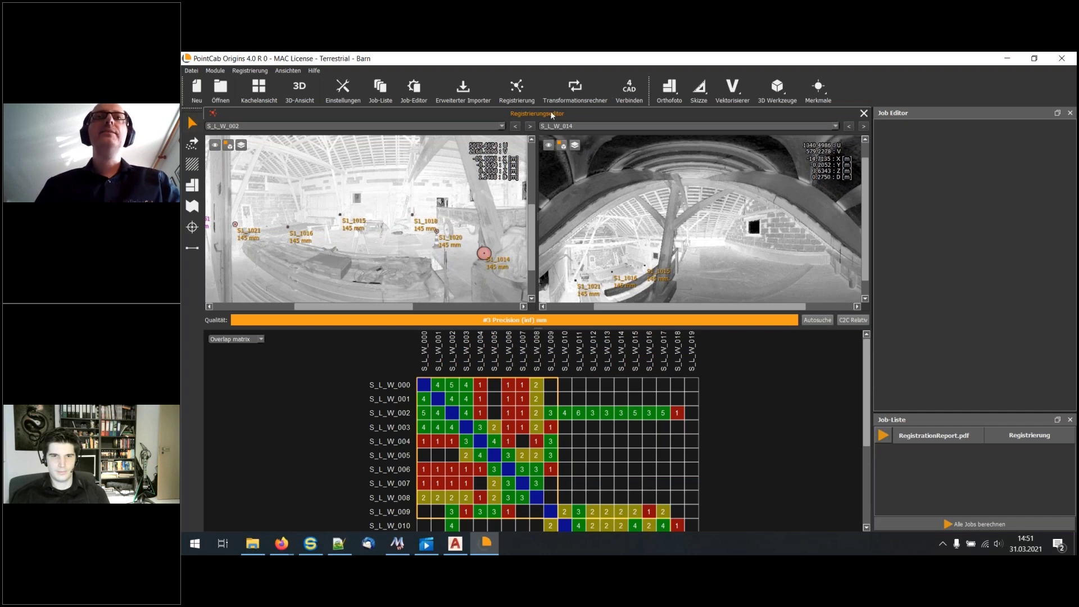
Review the importer's Zielmarken table, then bring up the Datei menu to open another project
{"action": "left_click", "coordinate": [463, 88]}
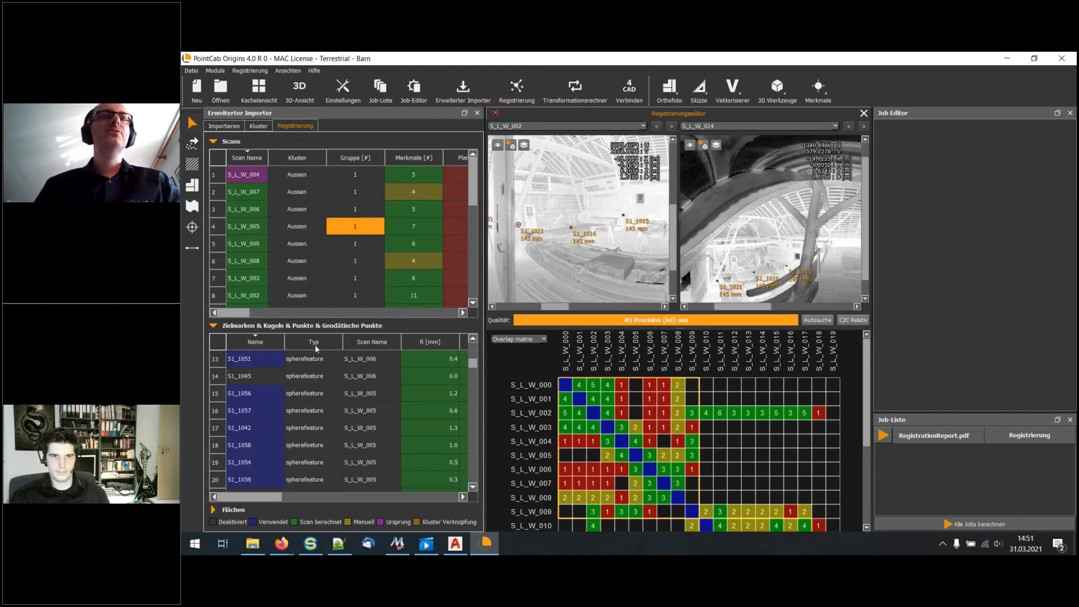
{"action": "scroll", "coordinate": [276, 359], "scroll_direction": "down", "scroll_amount": 2}
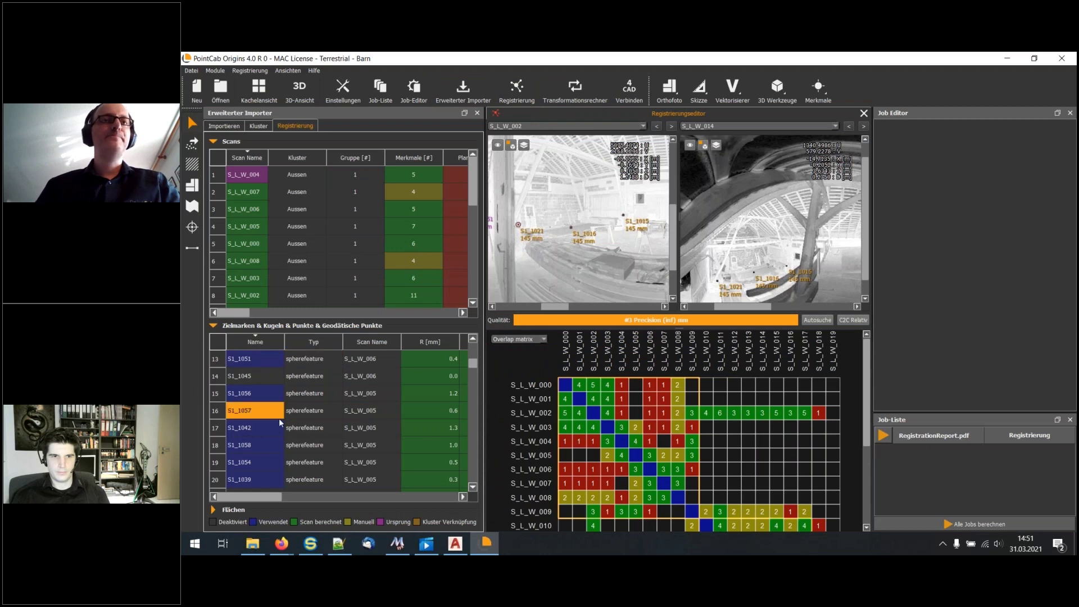
{"action": "scroll", "coordinate": [315, 393], "scroll_direction": "down", "scroll_amount": 2}
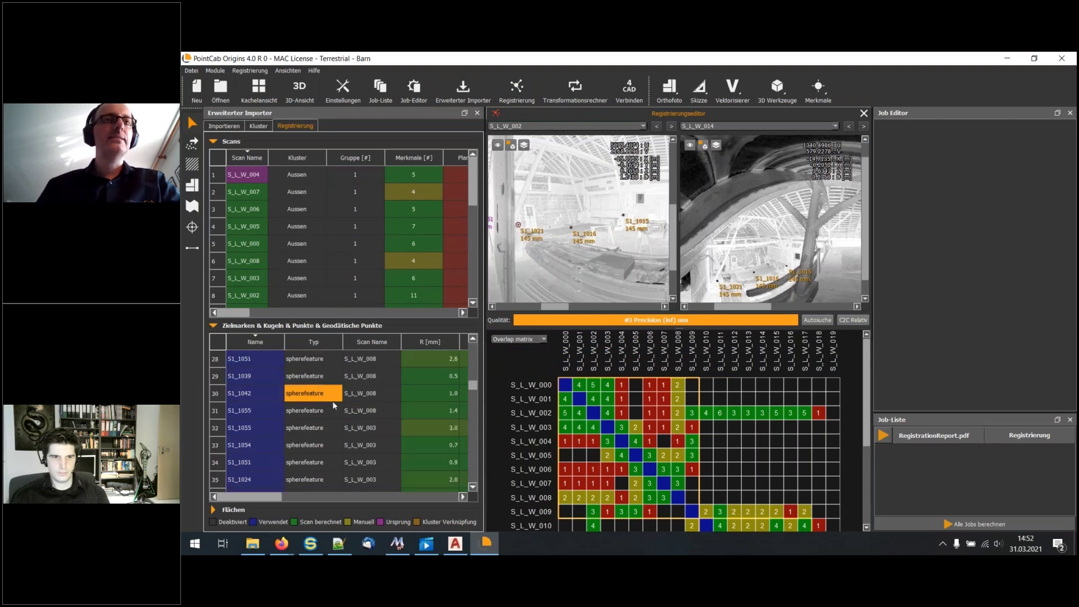
{"action": "scroll", "coordinate": [326, 410], "scroll_direction": "down", "scroll_amount": 4}
{"action": "scroll", "coordinate": [337, 425], "scroll_direction": "up", "scroll_amount": 3}
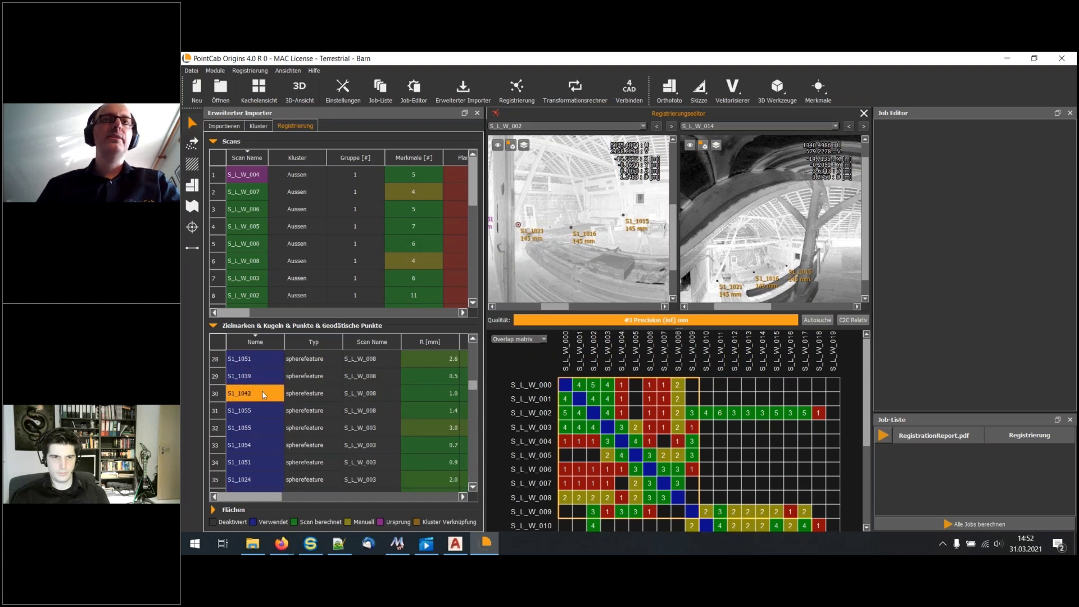
{"action": "scroll", "coordinate": [340, 409], "scroll_direction": "down", "scroll_amount": 4}
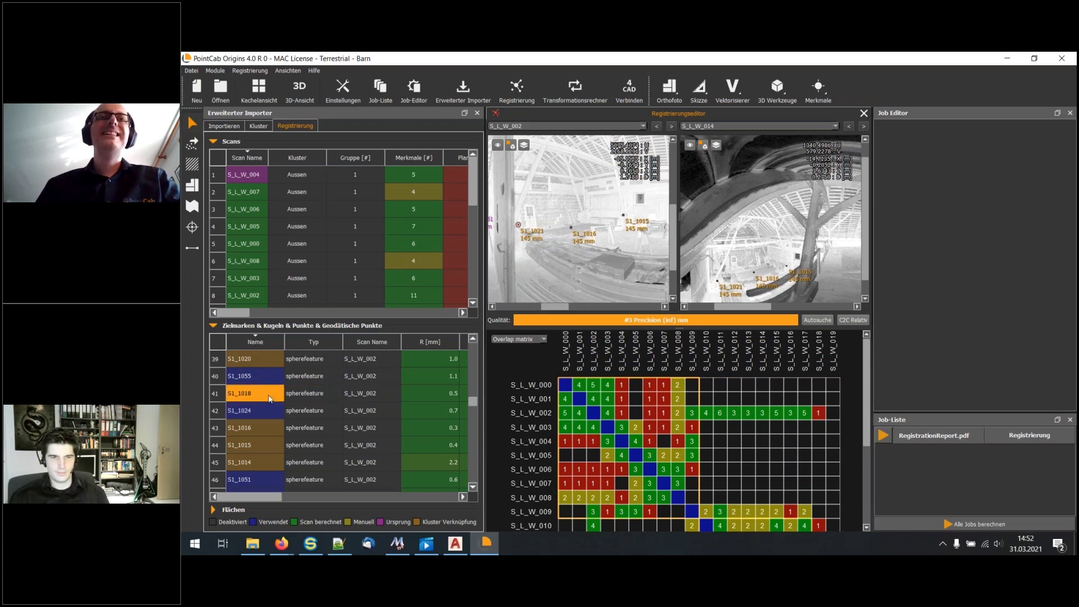
{"action": "scroll", "coordinate": [370, 387], "scroll_direction": "down", "scroll_amount": 1}
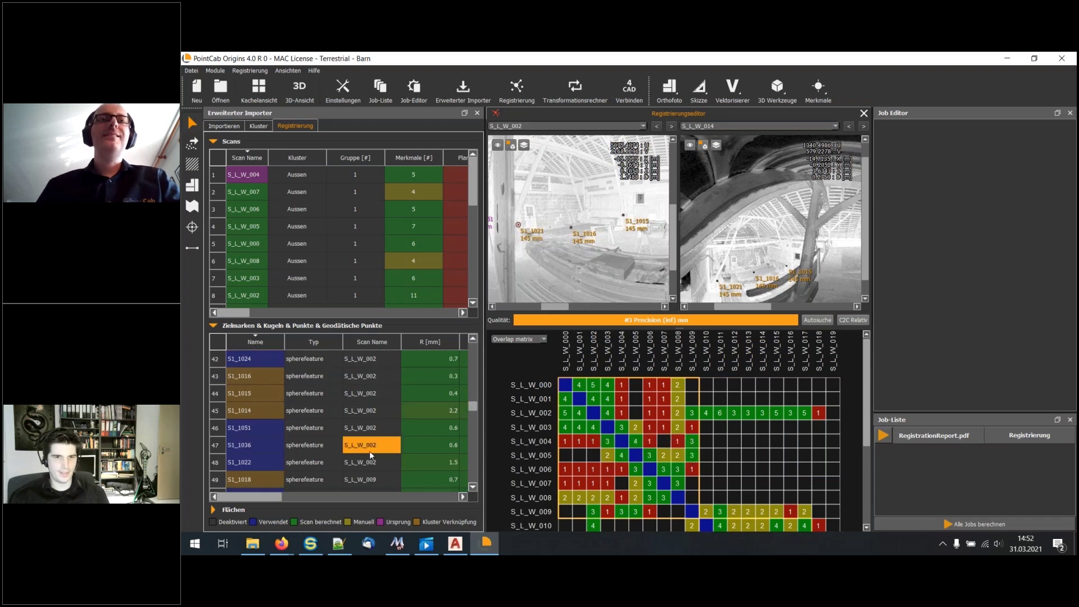
{"action": "scroll", "coordinate": [377, 440], "scroll_direction": "down", "scroll_amount": 2}
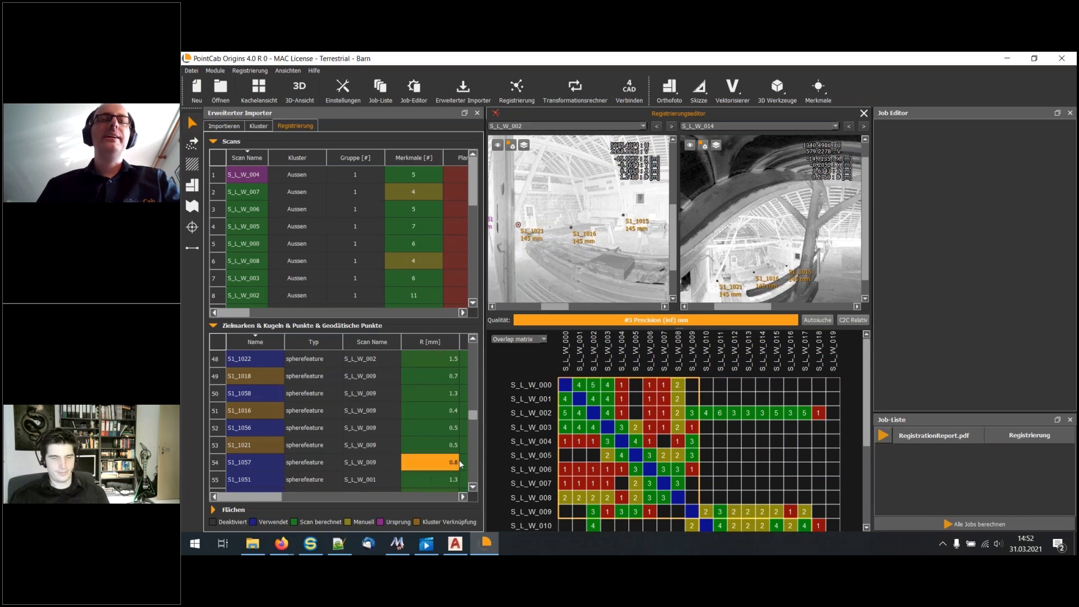
{"action": "mouse_move", "coordinate": [724, 501]}
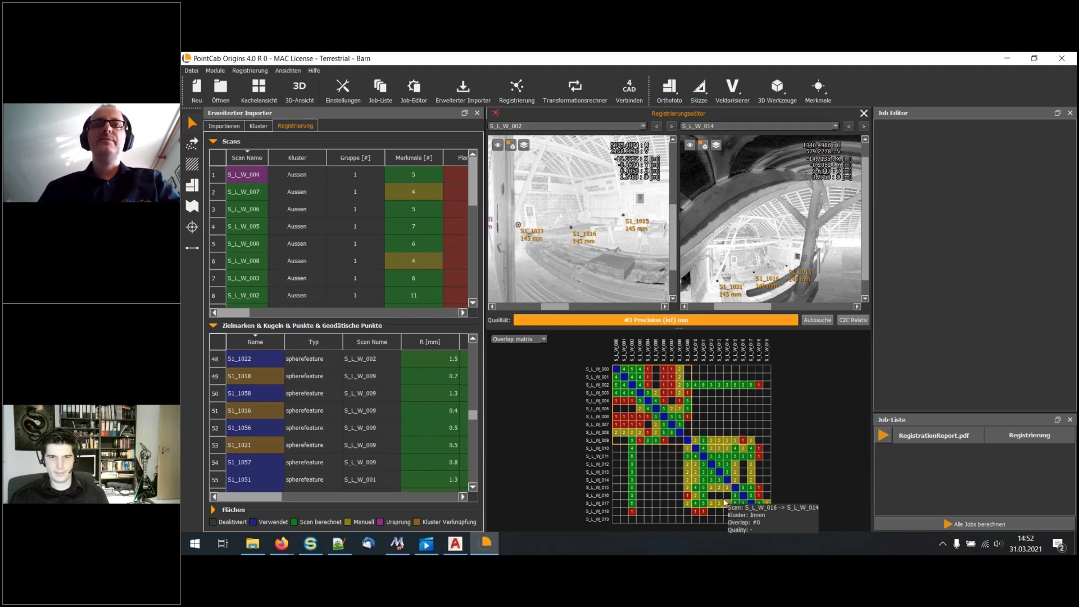
{"action": "left_click", "coordinate": [189, 70]}
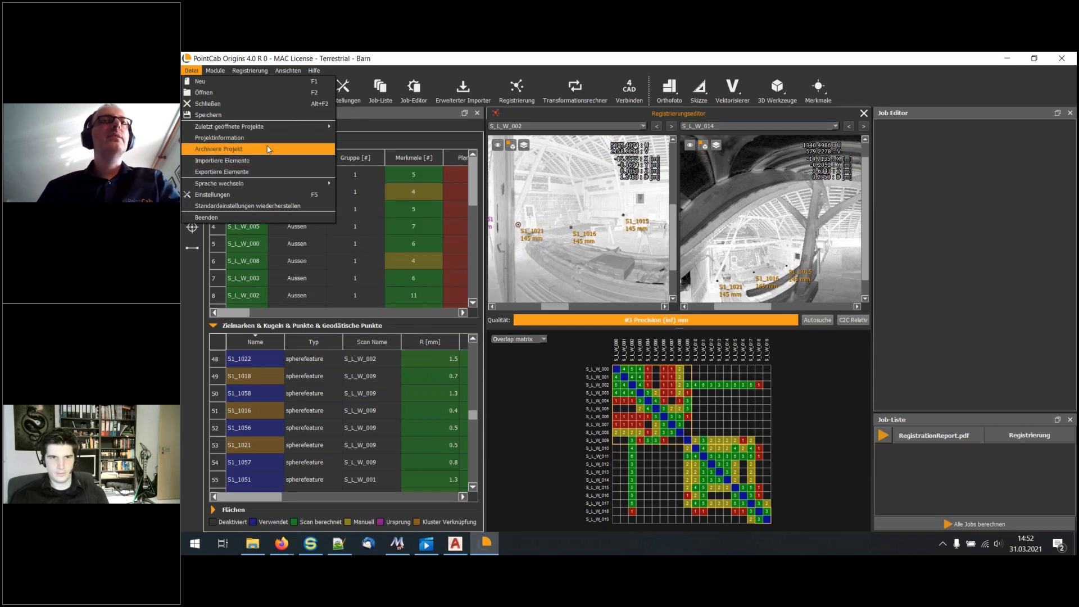
Load the WernauRathaus project file from the webinar folder
{"action": "left_click", "coordinate": [235, 98]}
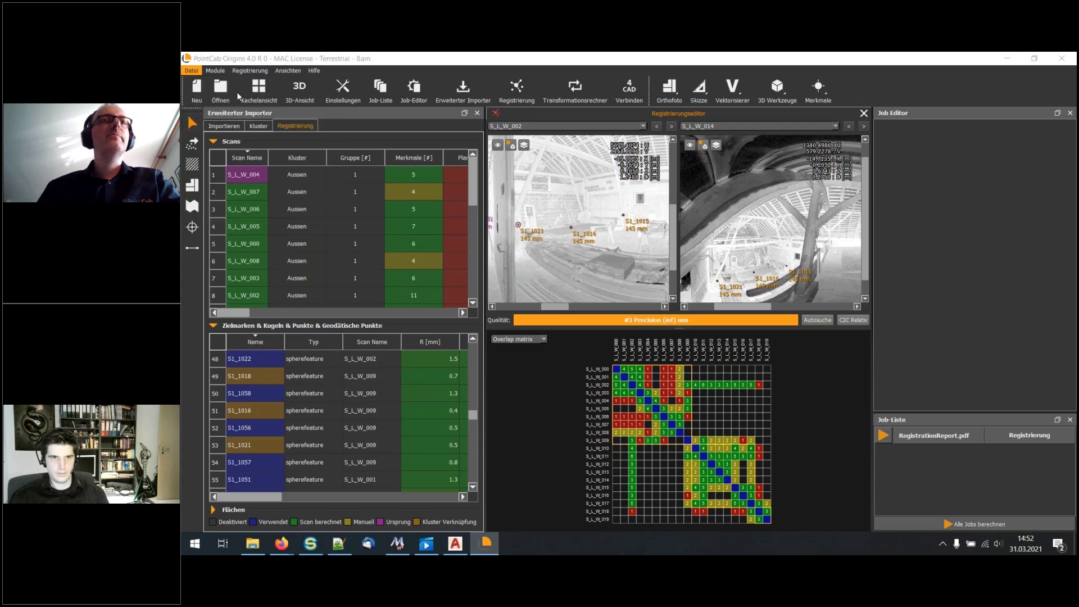
{"action": "left_click", "coordinate": [352, 225]}
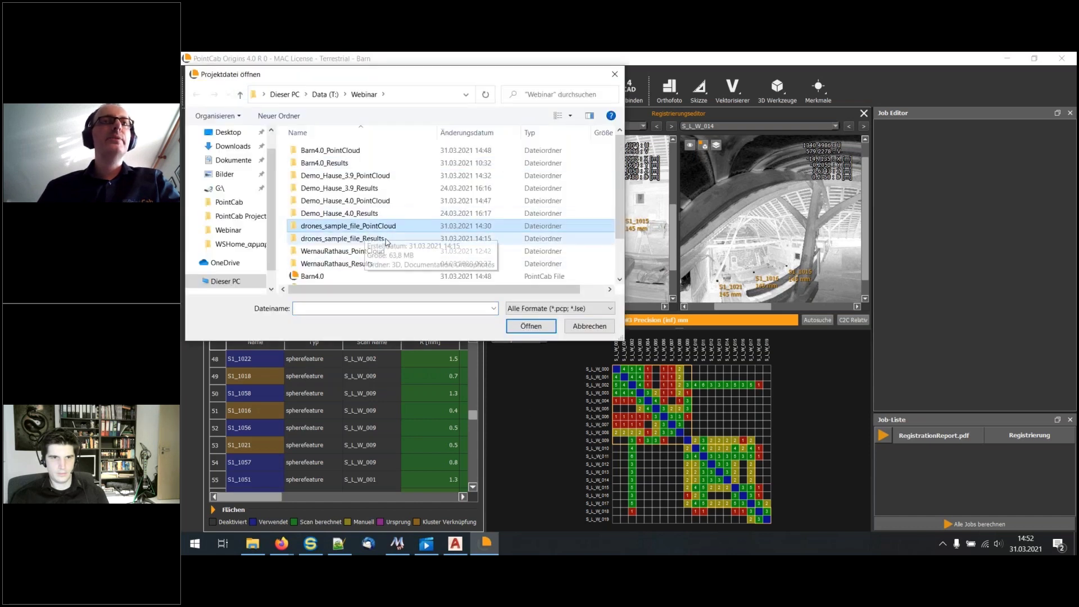
{"action": "scroll", "coordinate": [353, 228], "scroll_direction": "down", "scroll_amount": 2}
{"action": "double_click", "coordinate": [339, 279]}
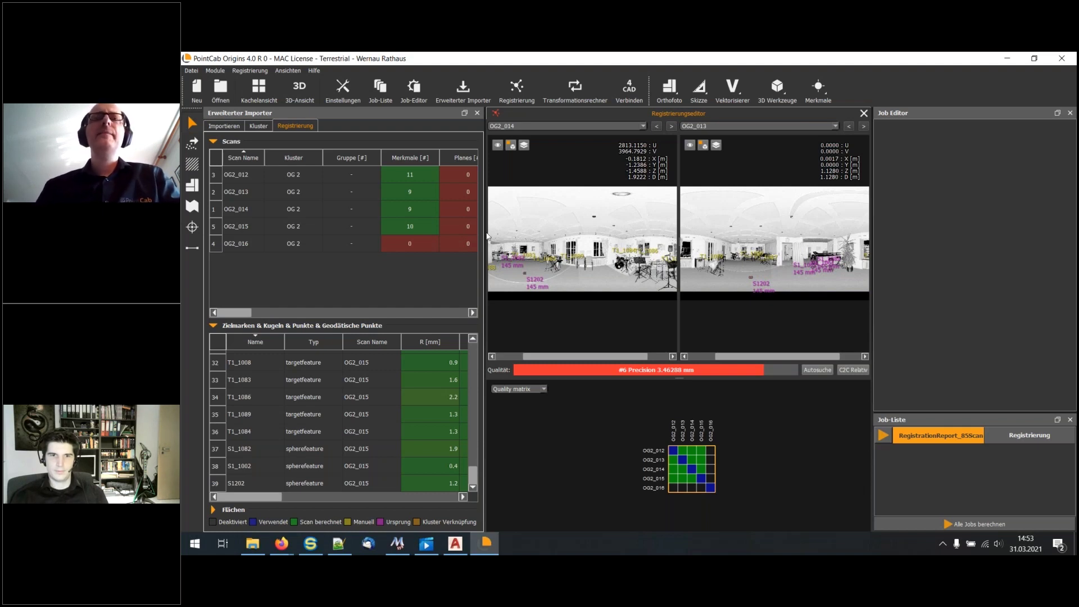
{"action": "mouse_move", "coordinate": [710, 478]}
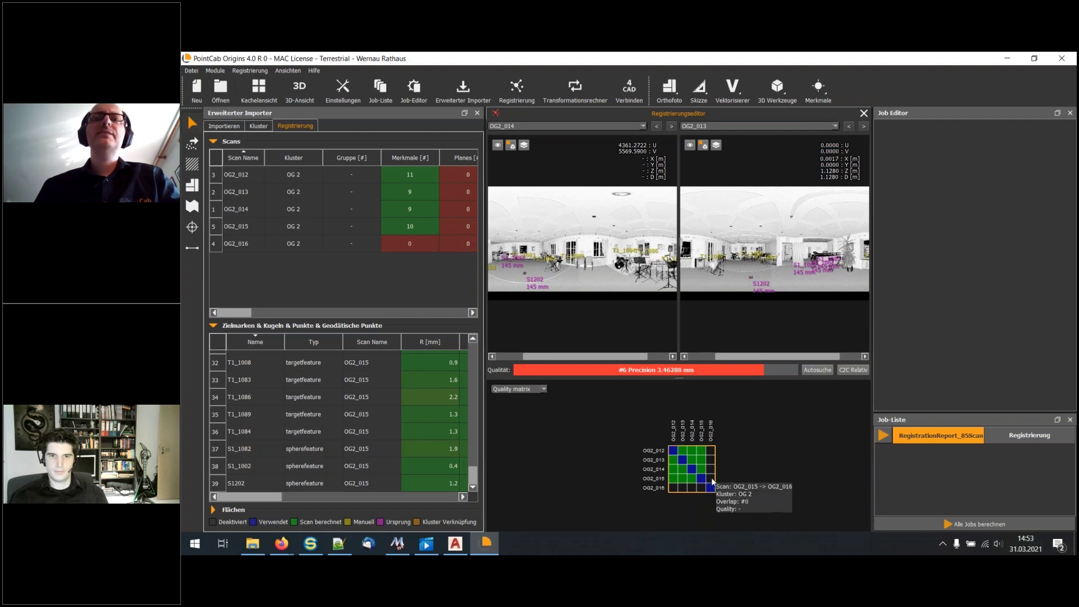
Pair OG2_015 with OG2_016 in the viewers, rebalance the panels, and enable Ebene features
{"action": "left_click", "coordinate": [787, 501]}
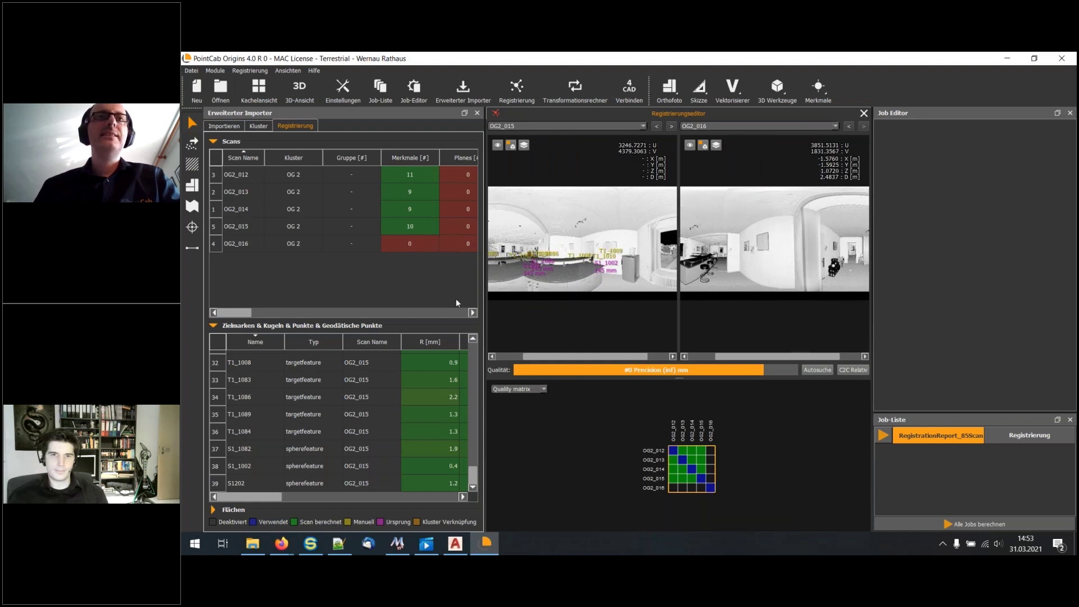
{"action": "left_click_drag", "start_coordinate": [485, 249], "coordinate": [581, 263]}
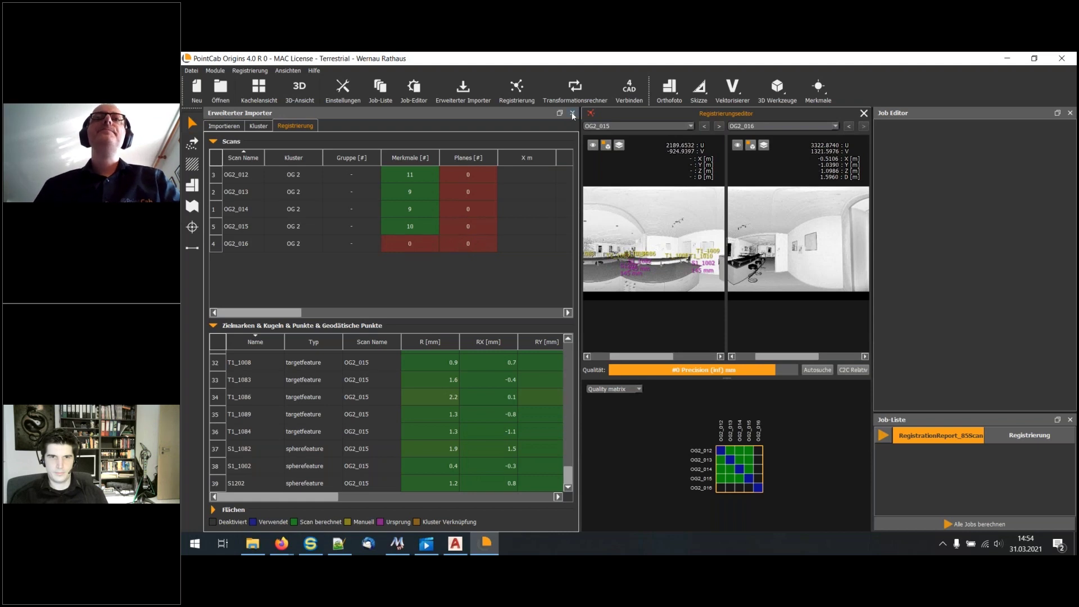
{"action": "left_click_drag", "start_coordinate": [580, 181], "coordinate": [386, 179]}
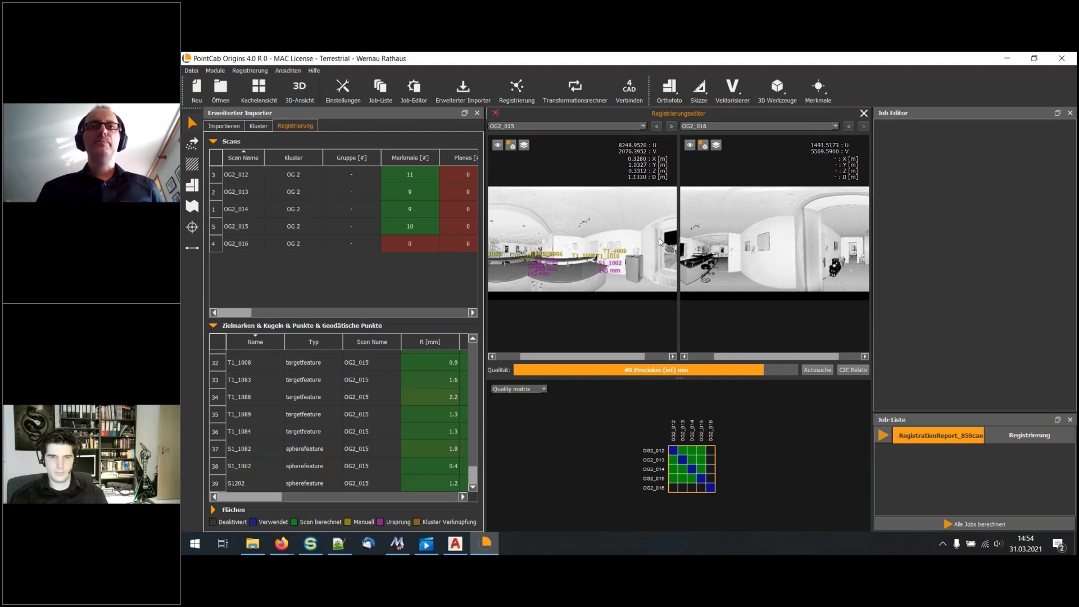
{"action": "left_click", "coordinate": [293, 246]}
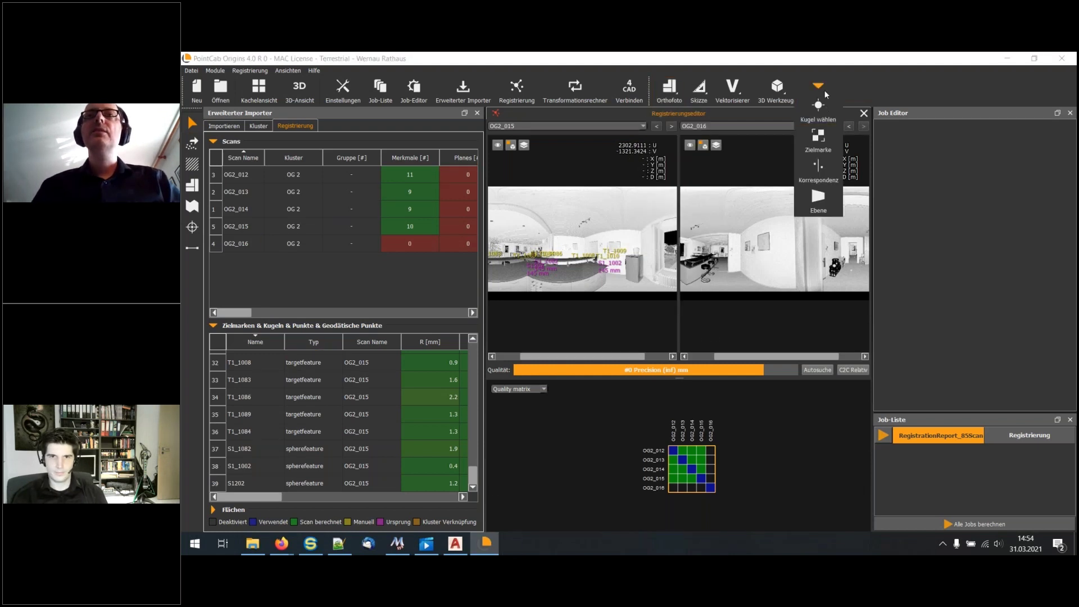
{"action": "mouse_move", "coordinate": [818, 91]}
{"action": "left_click", "coordinate": [823, 206]}
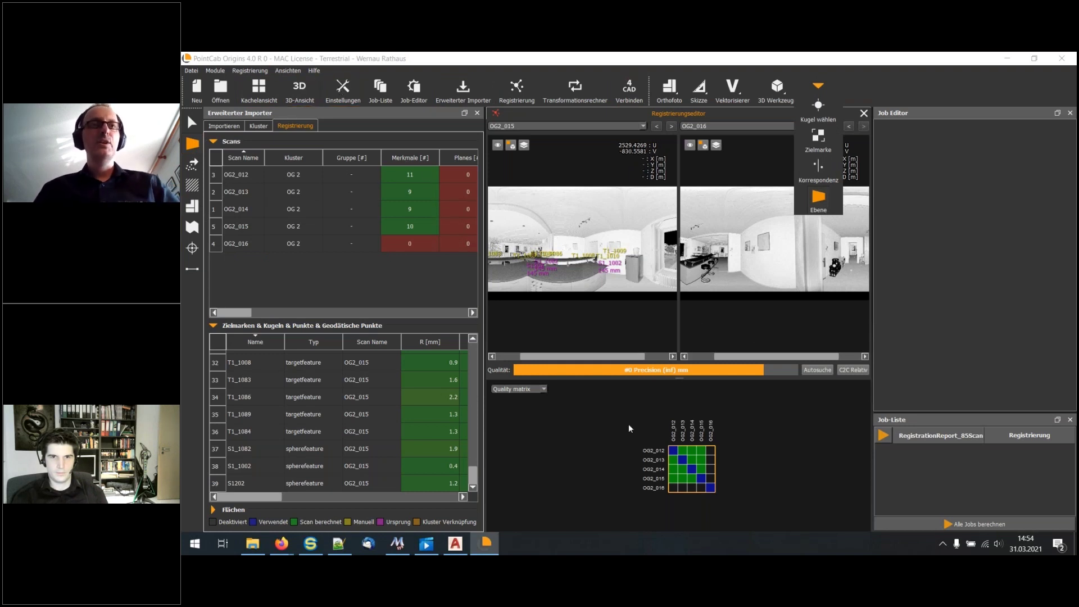
Close the Erweiterter Importer, hide the quality matrix, and zoom both panoramas onto the kitchen fridge
{"action": "left_click", "coordinate": [477, 113]}
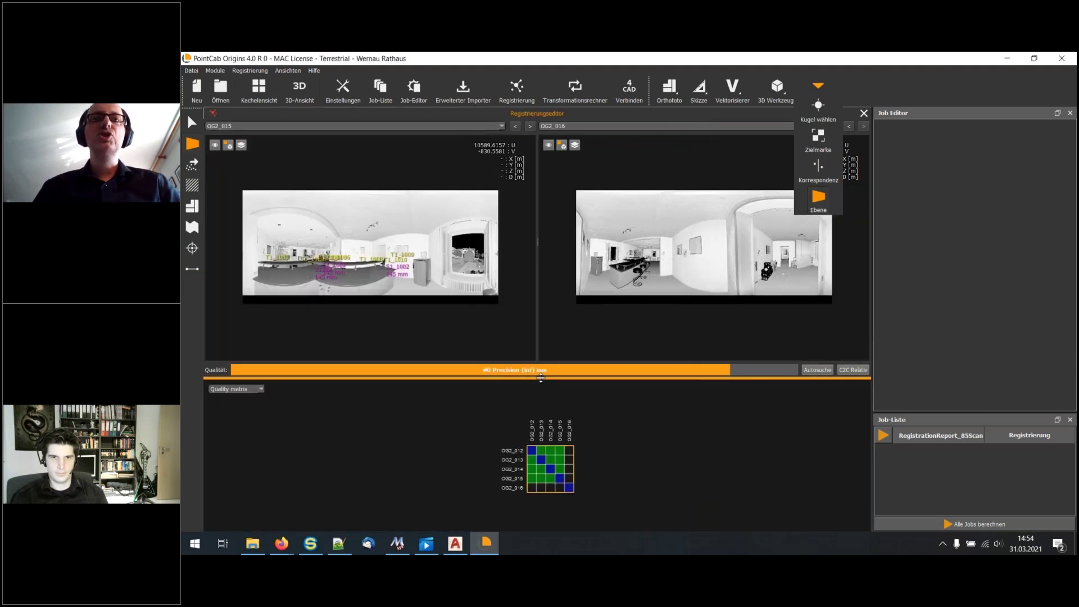
{"action": "left_click_drag", "start_coordinate": [540, 378], "coordinate": [540, 531]}
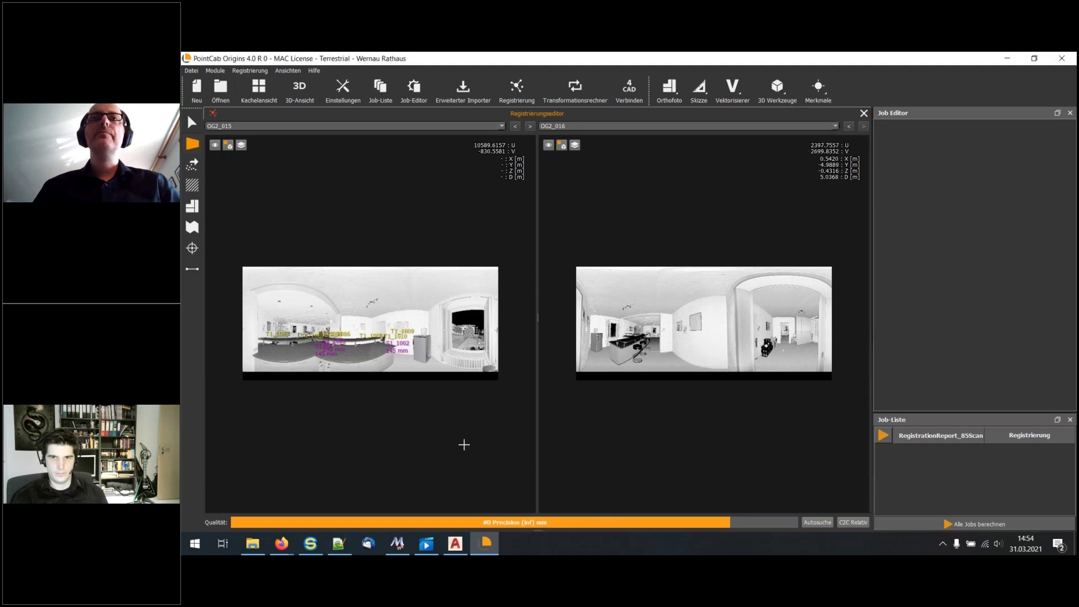
{"action": "scroll", "coordinate": [391, 374], "scroll_direction": "up", "scroll_amount": 5}
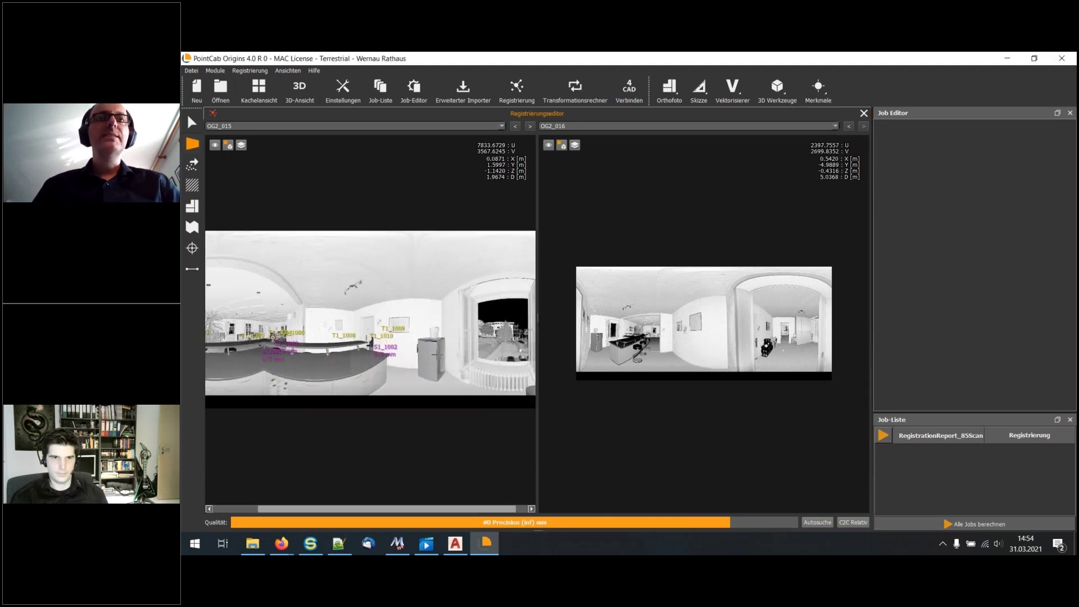
{"action": "scroll", "coordinate": [711, 354], "scroll_direction": "down", "scroll_amount": 1}
{"action": "scroll", "coordinate": [711, 354], "scroll_direction": "up", "scroll_amount": 1}
{"action": "scroll", "coordinate": [603, 344], "scroll_direction": "up", "scroll_amount": 3}
{"action": "scroll", "coordinate": [596, 344], "scroll_direction": "up", "scroll_amount": 1}
{"action": "scroll", "coordinate": [578, 346], "scroll_direction": "up", "scroll_amount": 1}
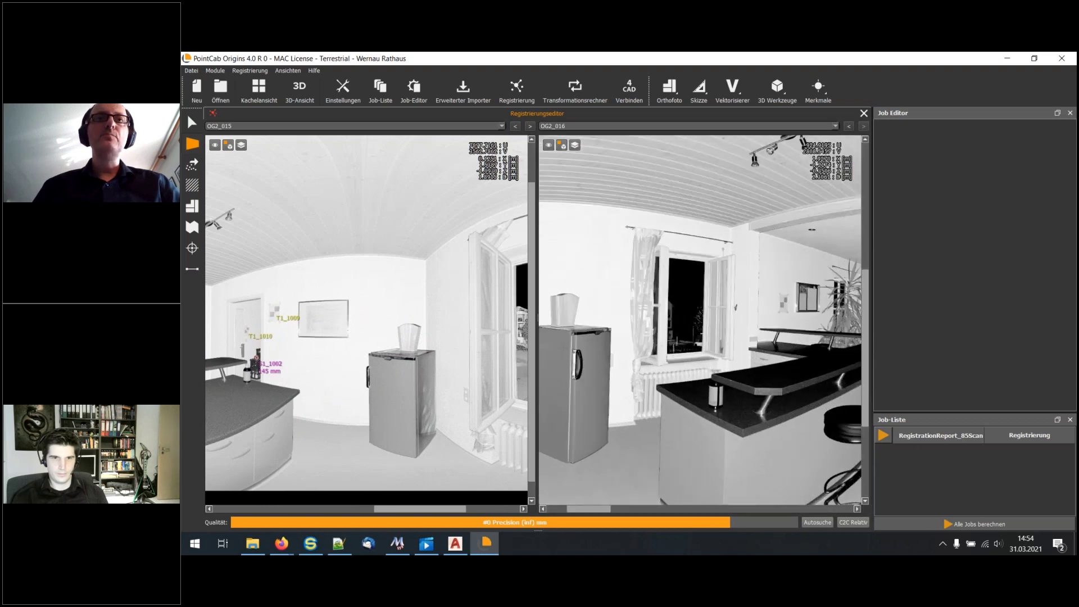
{"action": "scroll", "coordinate": [556, 348], "scroll_direction": "up", "scroll_amount": 1}
{"action": "scroll", "coordinate": [567, 343], "scroll_direction": "up", "scroll_amount": 1}
{"action": "scroll", "coordinate": [631, 217], "scroll_direction": "up", "scroll_amount": 1}
{"action": "scroll", "coordinate": [632, 217], "scroll_direction": "up", "scroll_amount": 2}
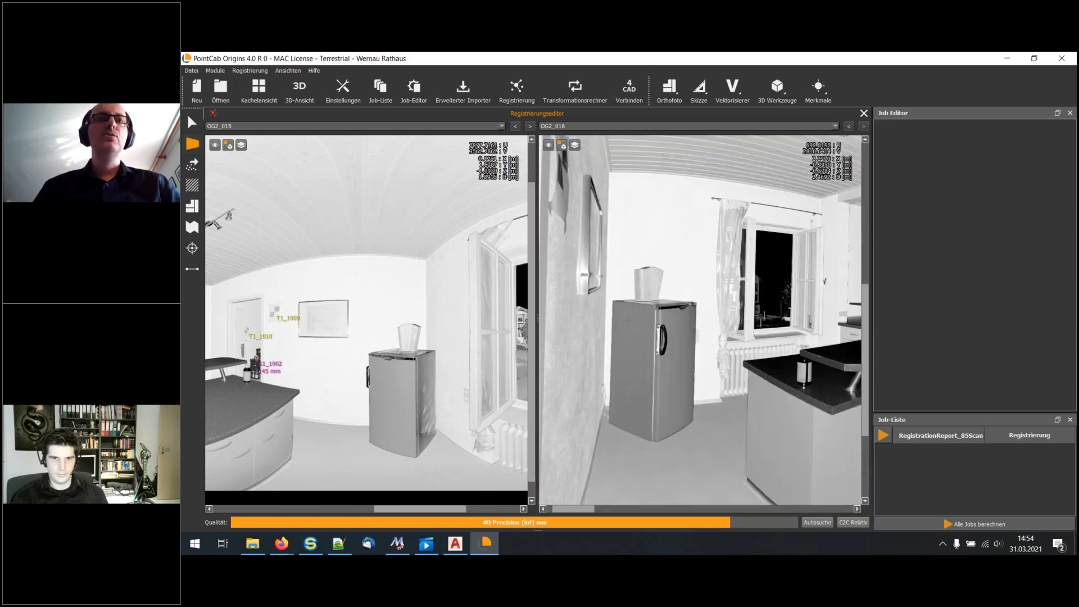
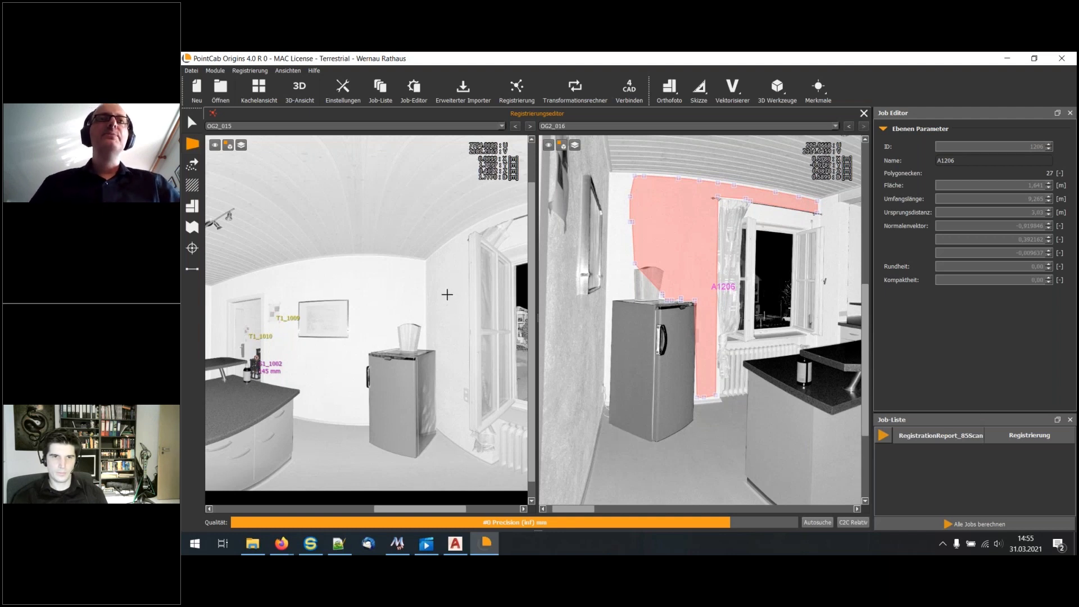
Finish plane A1206 in OG2_016 and mark the matching wall in the OG2_015 panorama
{"action": "left_click", "coordinate": [462, 353]}
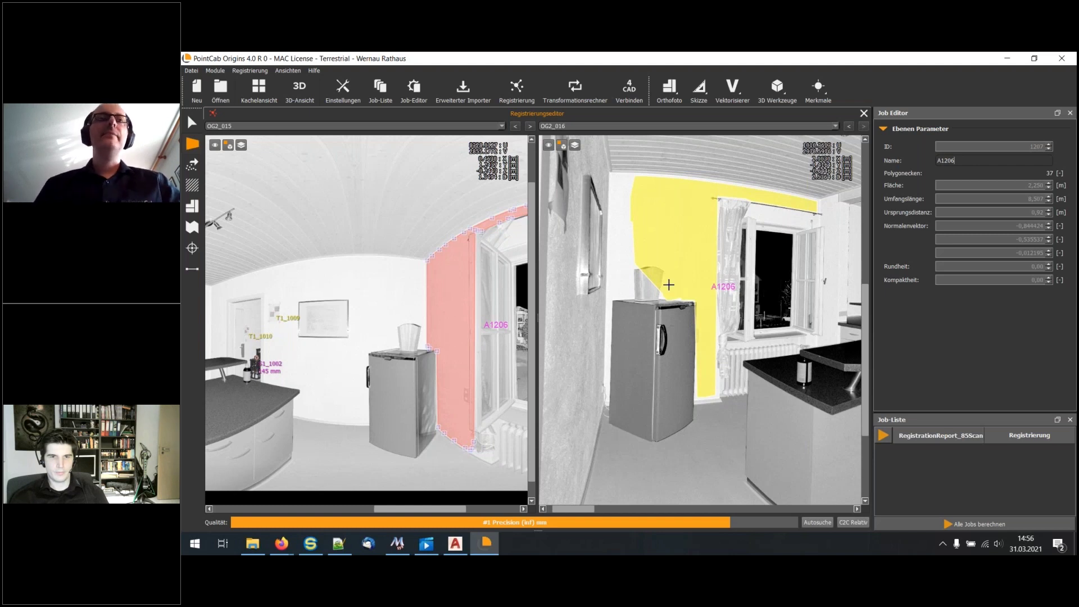
{"action": "left_click", "coordinate": [463, 90]}
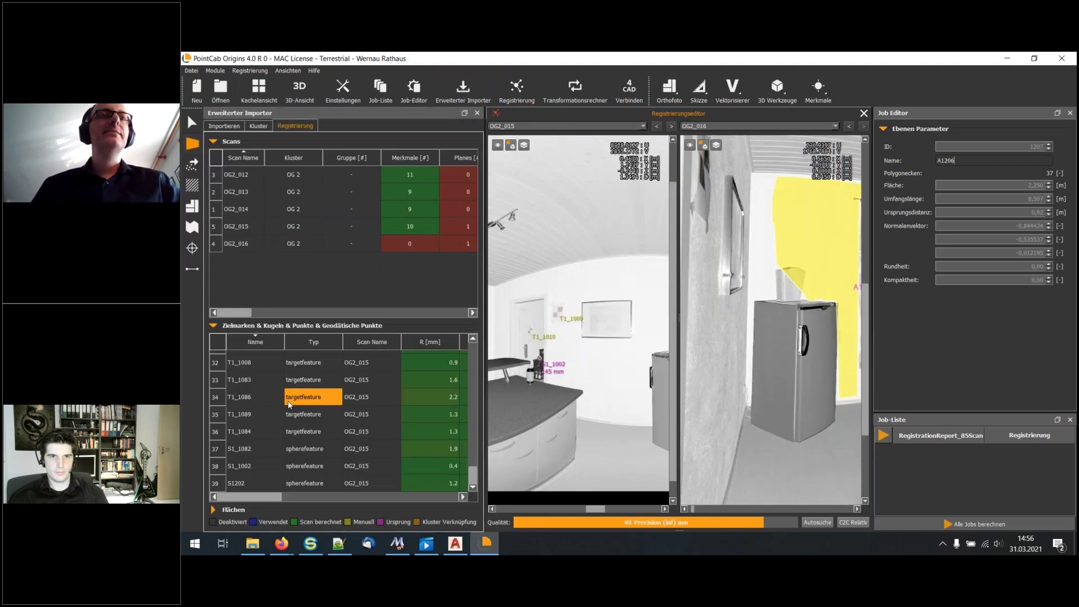
{"action": "left_click", "coordinate": [215, 511]}
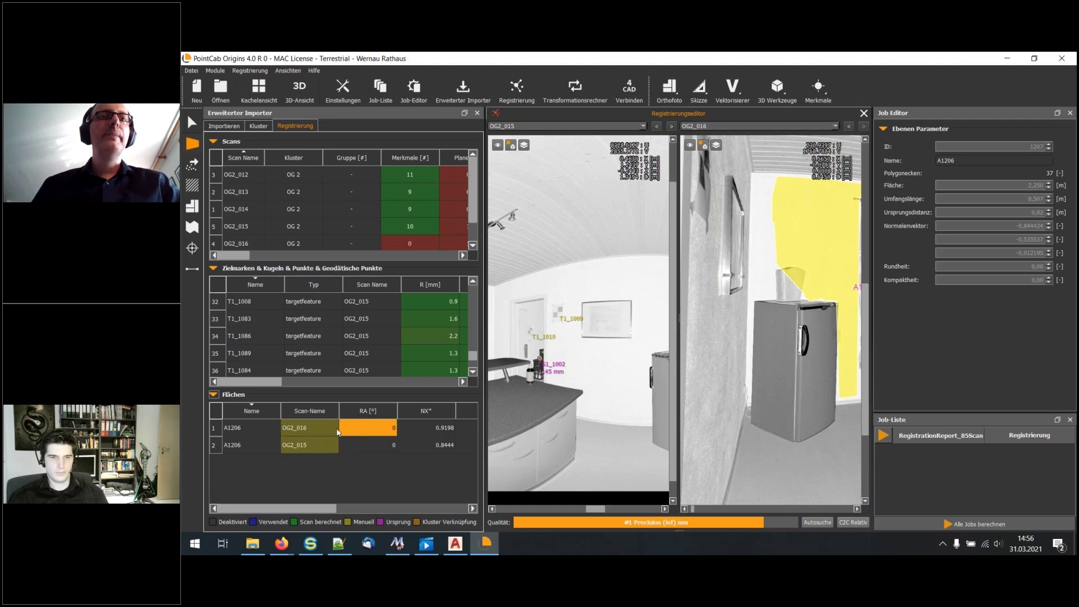
{"action": "left_click", "coordinate": [478, 113]}
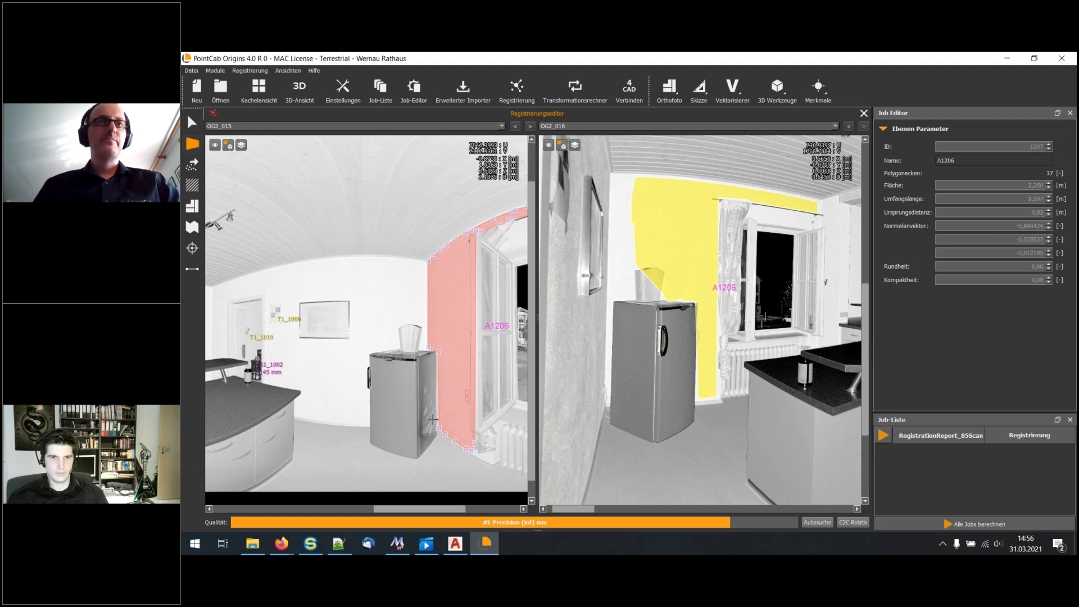
Mark the picture wall as plane A1208 in OG2_015 and OG2_016, then the floor as A1210
{"action": "left_click", "coordinate": [414, 310]}
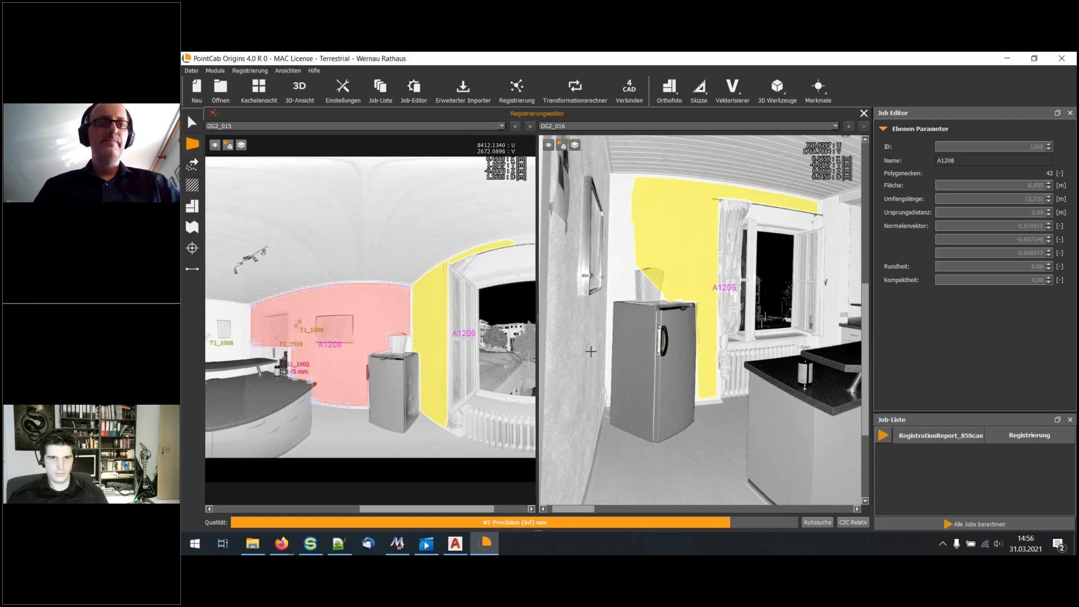
{"action": "scroll", "coordinate": [591, 348], "scroll_direction": "down", "scroll_amount": 2}
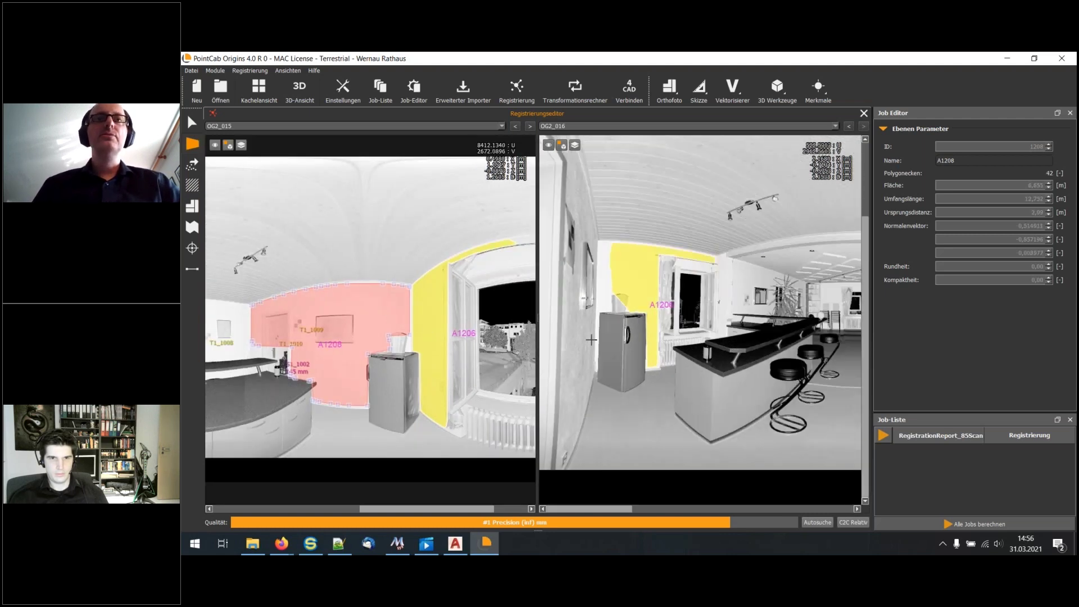
{"action": "left_click", "coordinate": [590, 411]}
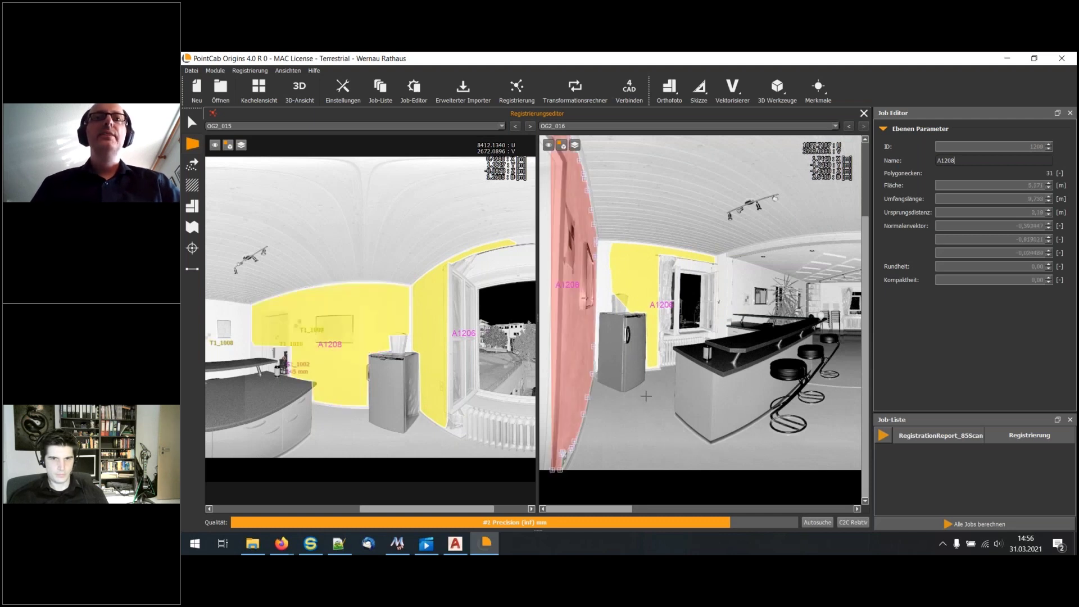
{"action": "scroll", "coordinate": [444, 378], "scroll_direction": "down", "scroll_amount": 2}
{"action": "scroll", "coordinate": [444, 378], "scroll_direction": "down", "scroll_amount": 2}
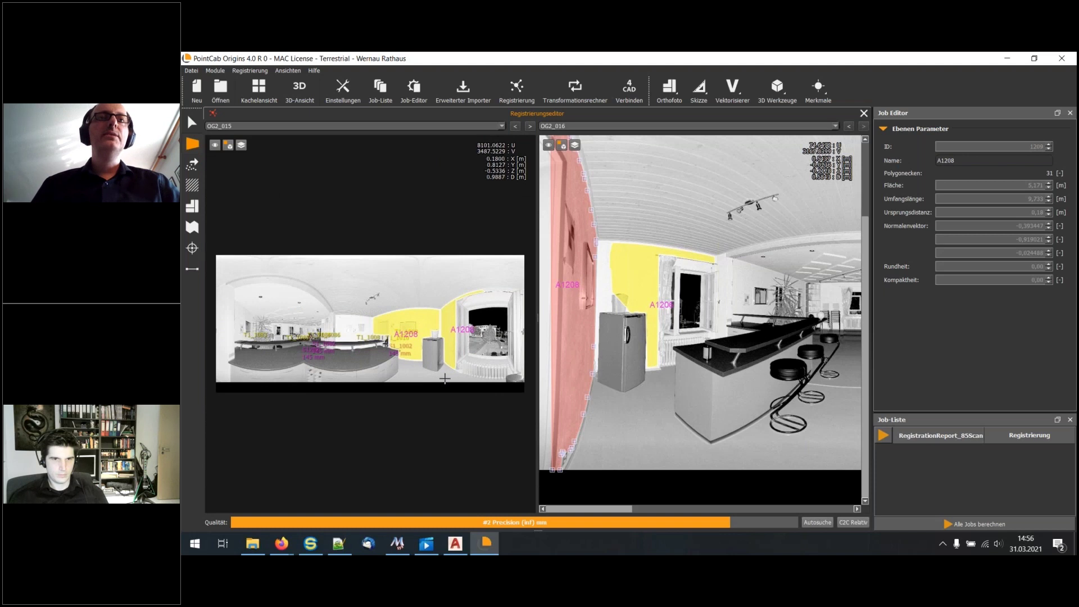
{"action": "scroll", "coordinate": [433, 384], "scroll_direction": "up", "scroll_amount": 2}
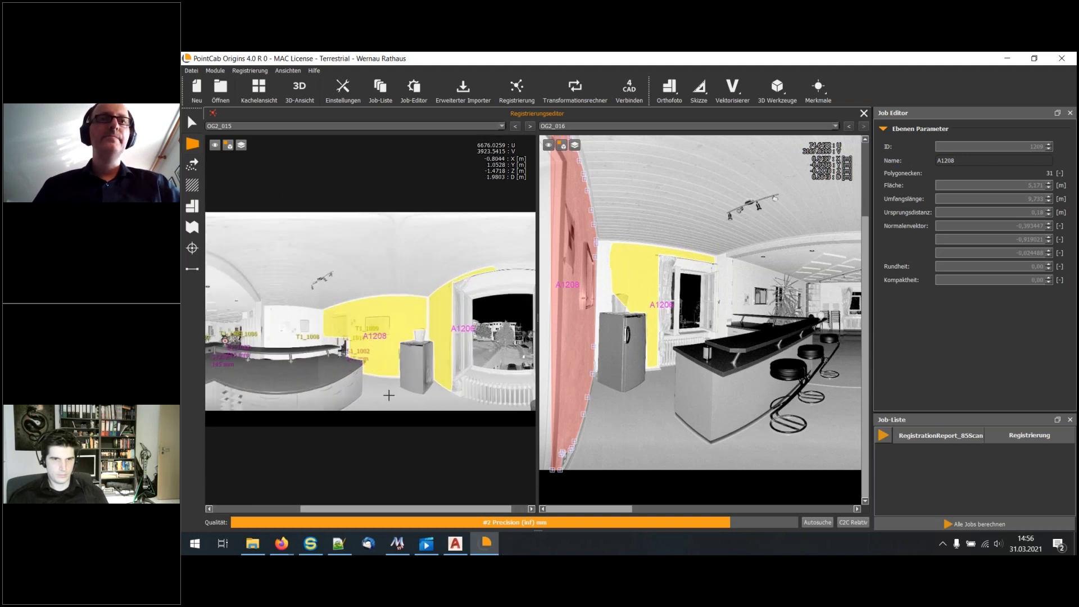
{"action": "left_click", "coordinate": [461, 393]}
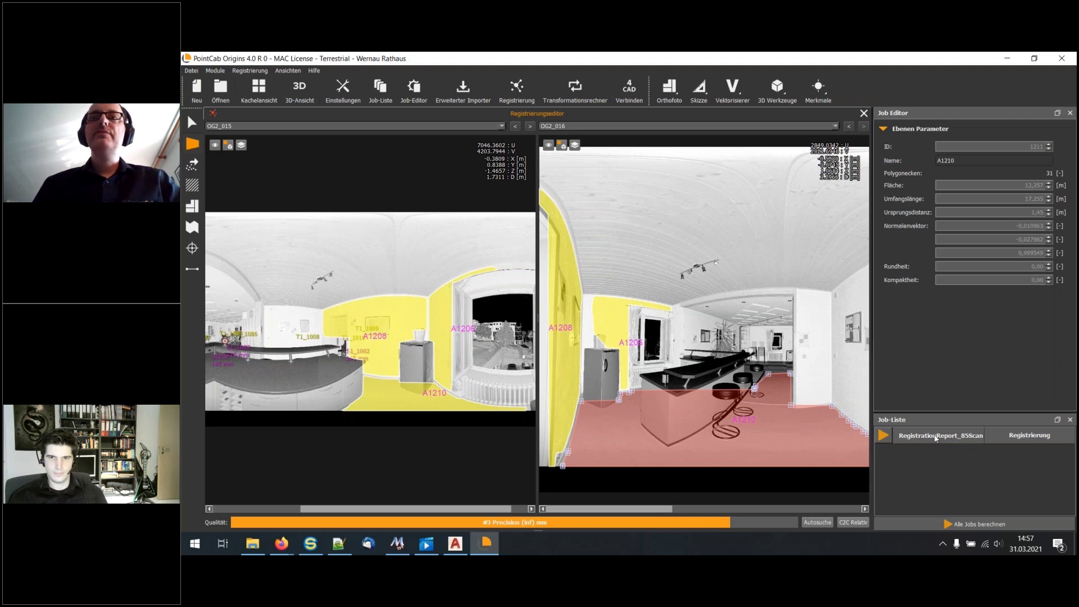
Run Suche Konstellationen on the RegistrationReport_85Scan job and acknowledge that all scans registered
{"action": "key", "text": "Escape"}
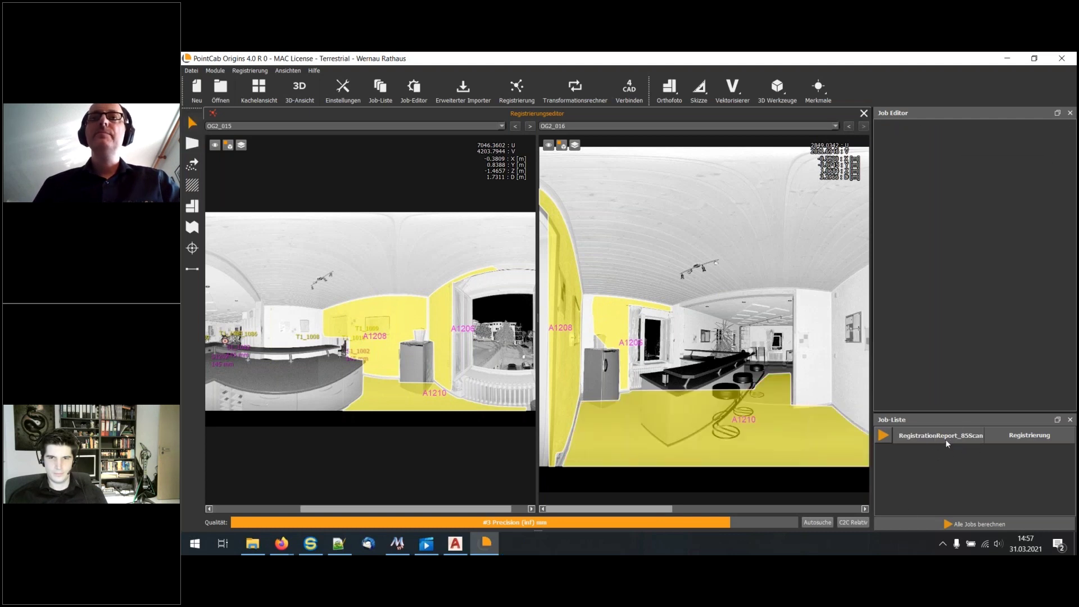
{"action": "left_click", "coordinate": [943, 435]}
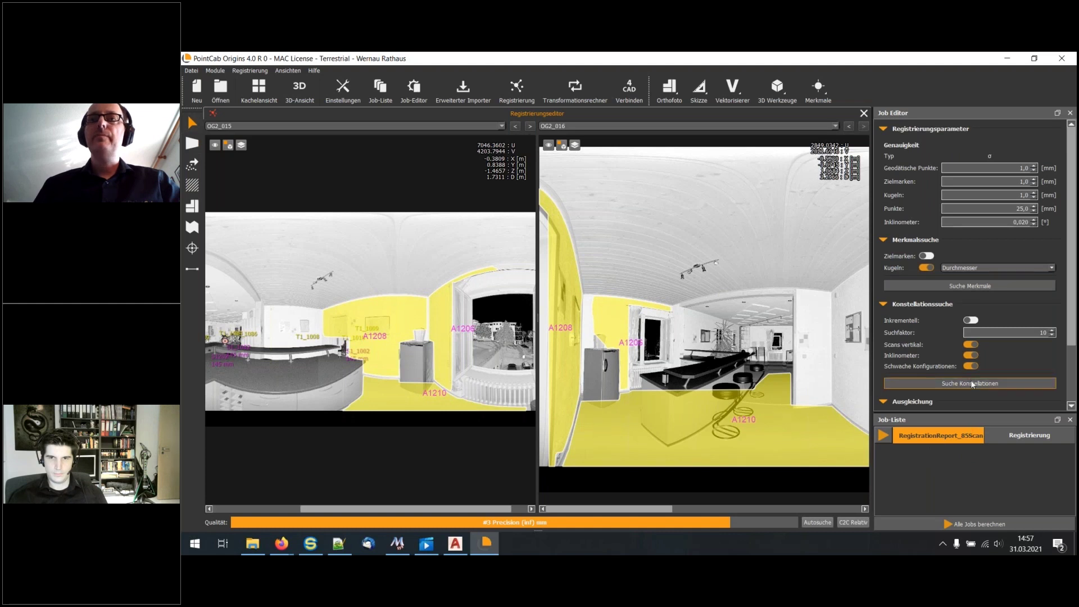
{"action": "left_click", "coordinate": [1007, 377]}
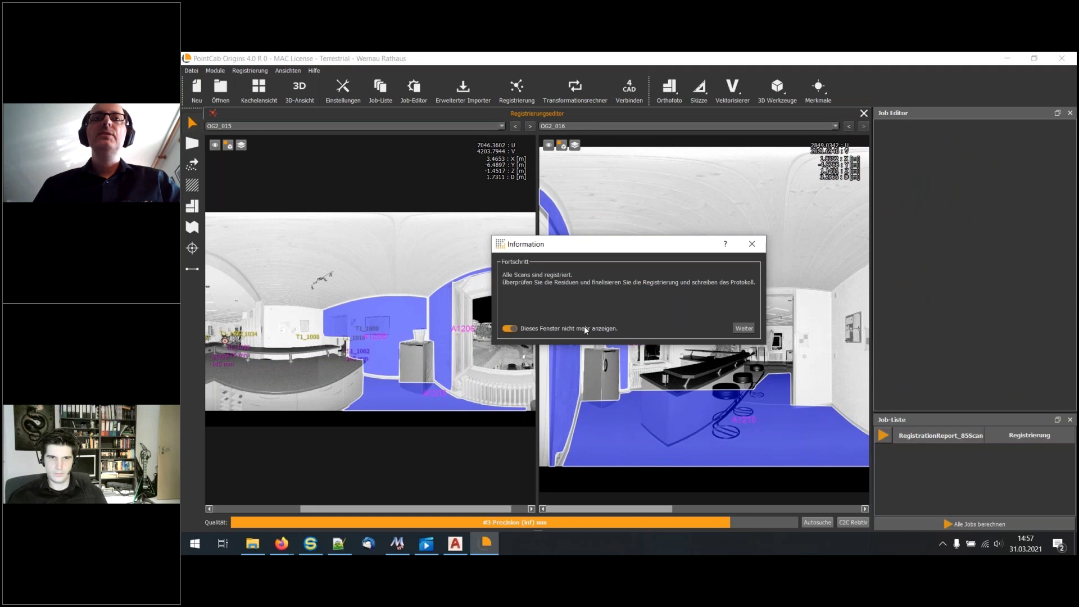
{"action": "left_click", "coordinate": [744, 330]}
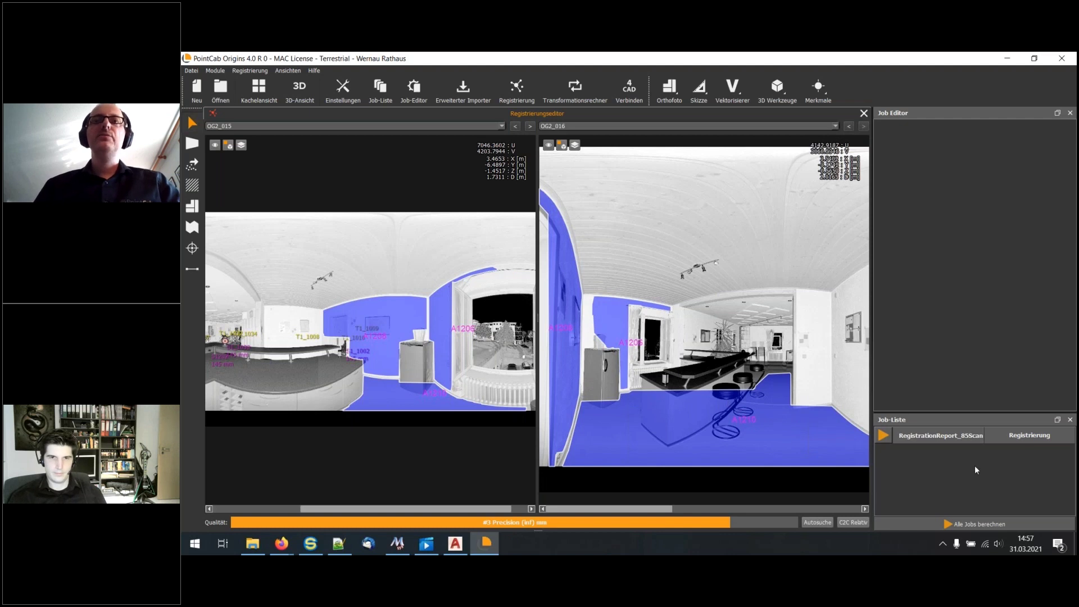
{"action": "left_click", "coordinate": [954, 439]}
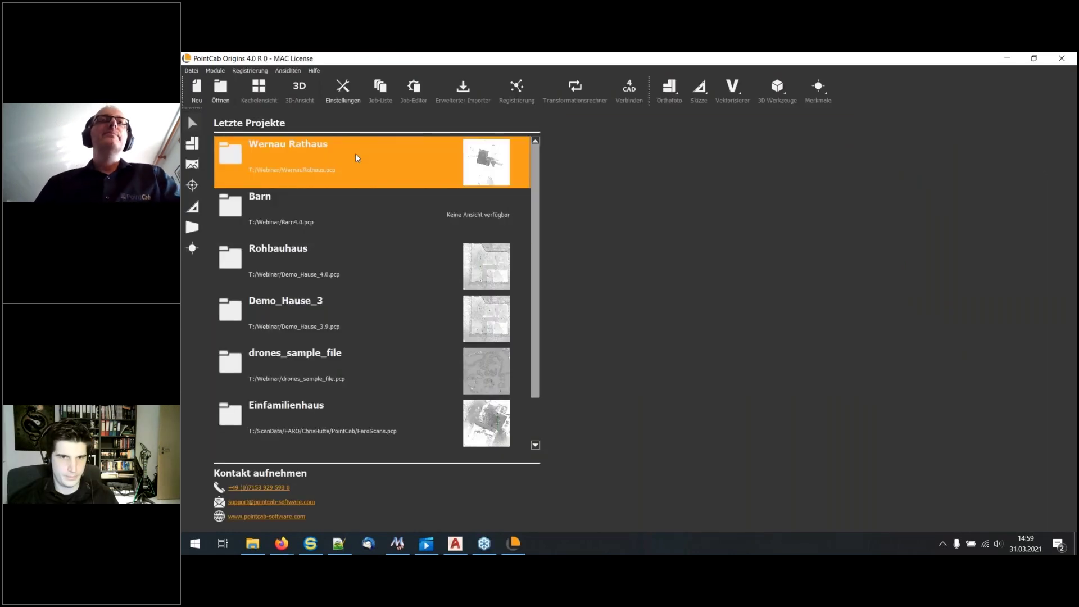
Open the Wernau Rathaus project and load scans OG2_015 and OG2_016 side by side
{"action": "left_click", "coordinate": [357, 157]}
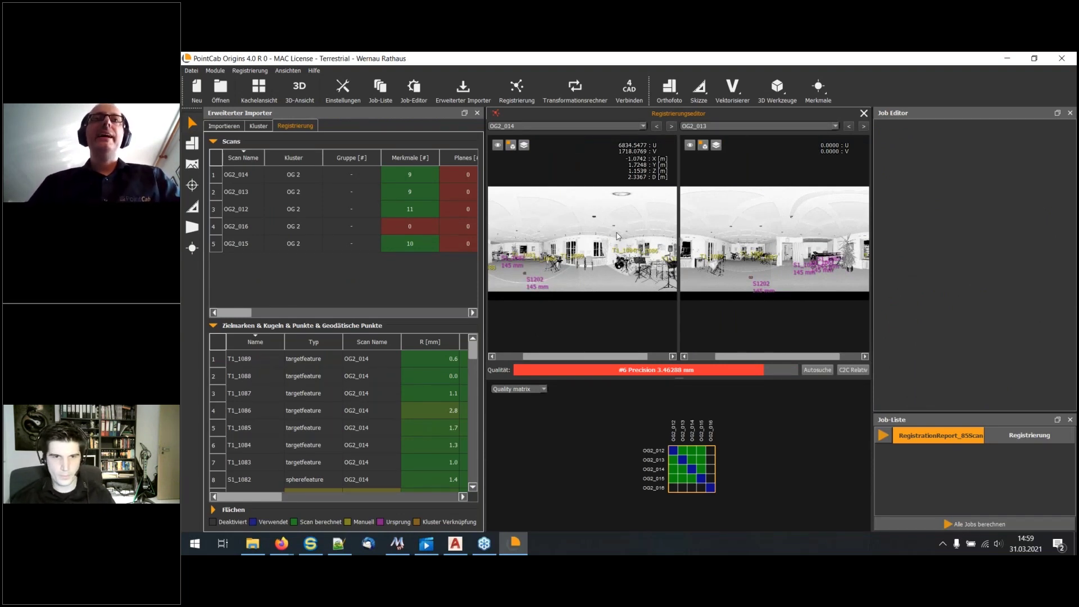
{"action": "left_click", "coordinate": [711, 481]}
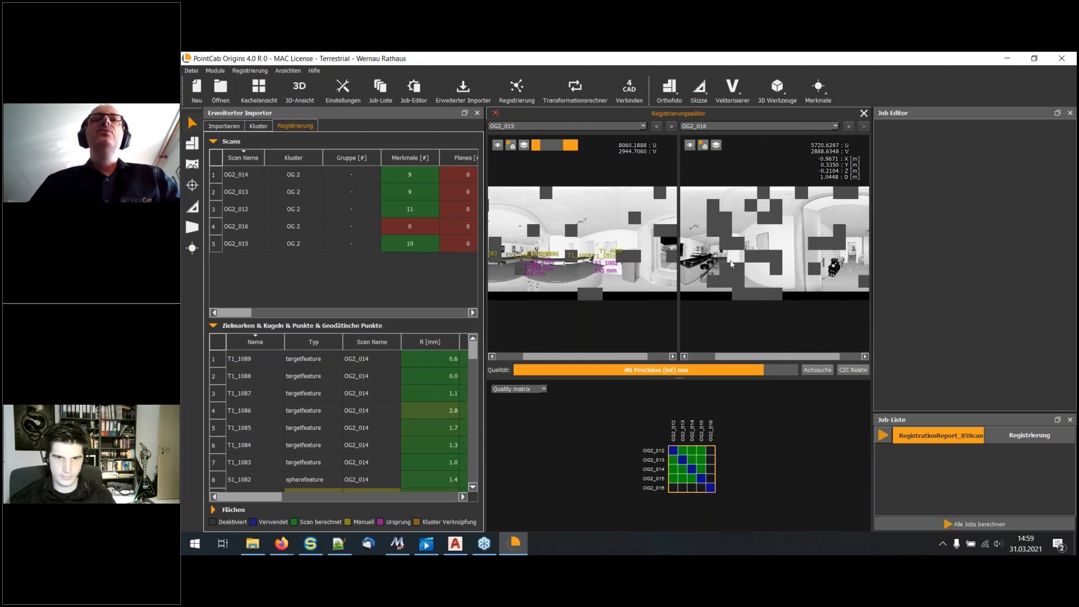
{"action": "scroll", "coordinate": [545, 259], "scroll_direction": "up", "scroll_amount": 2}
{"action": "scroll", "coordinate": [568, 264], "scroll_direction": "up", "scroll_amount": 2}
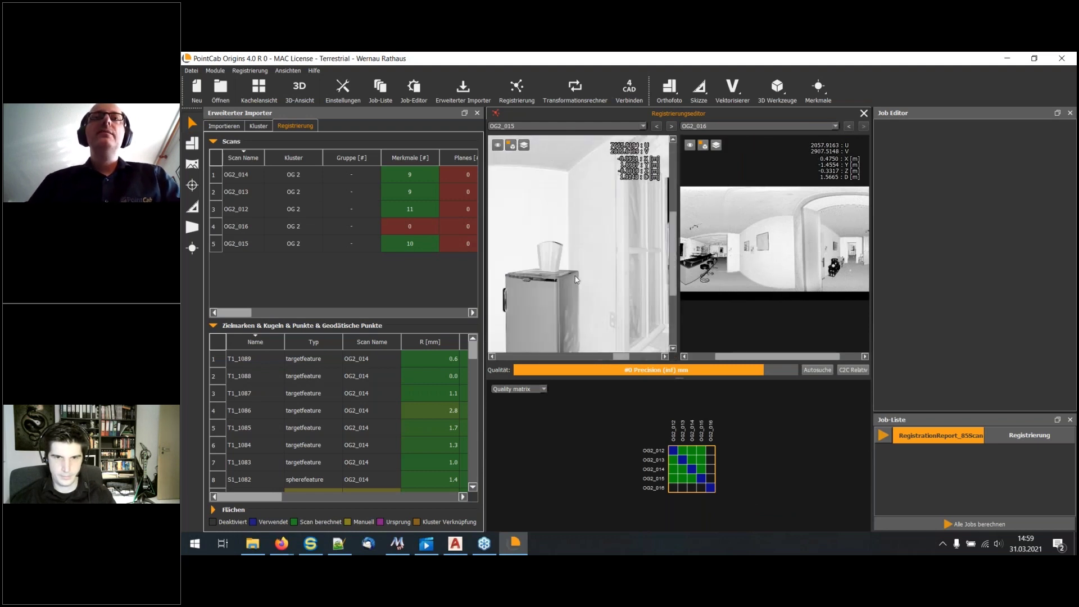
{"action": "scroll", "coordinate": [589, 268], "scroll_direction": "up", "scroll_amount": 2}
Switch to plane marking and turn the OG2_016 panorama toward the fridge and window
{"action": "left_click", "coordinate": [191, 228]}
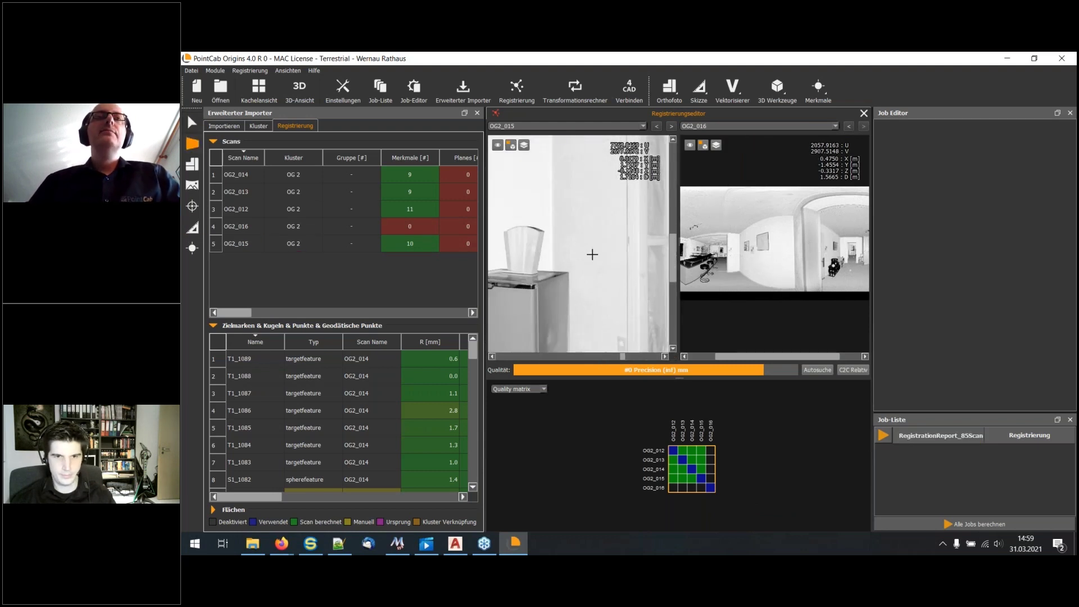
{"action": "scroll", "coordinate": [771, 251], "scroll_direction": "down", "scroll_amount": 2}
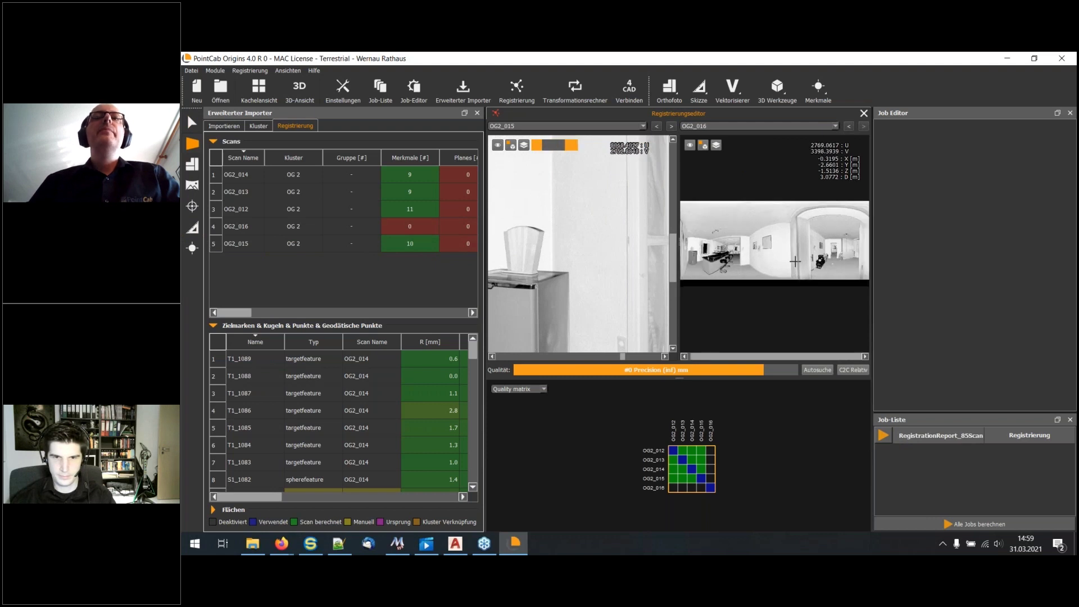
{"action": "scroll", "coordinate": [737, 250], "scroll_direction": "up", "scroll_amount": 2}
{"action": "scroll", "coordinate": [715, 249], "scroll_direction": "up", "scroll_amount": 2}
{"action": "scroll", "coordinate": [715, 249], "scroll_direction": "up", "scroll_amount": 2}
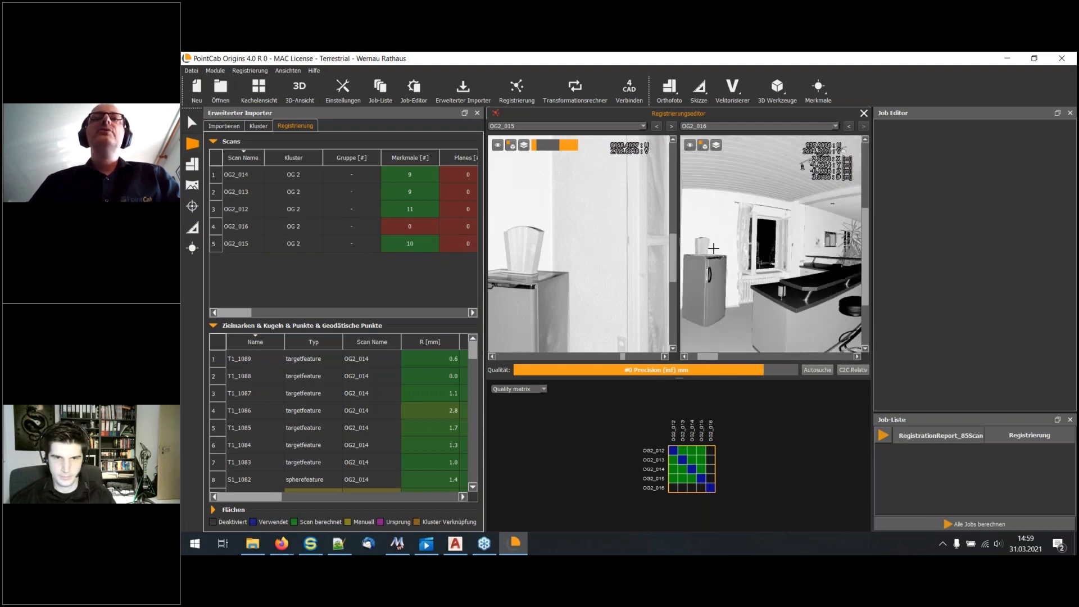
{"action": "left_click_drag", "start_coordinate": [715, 249], "coordinate": [753, 240]}
{"action": "scroll", "coordinate": [753, 236], "scroll_direction": "up", "scroll_amount": 2}
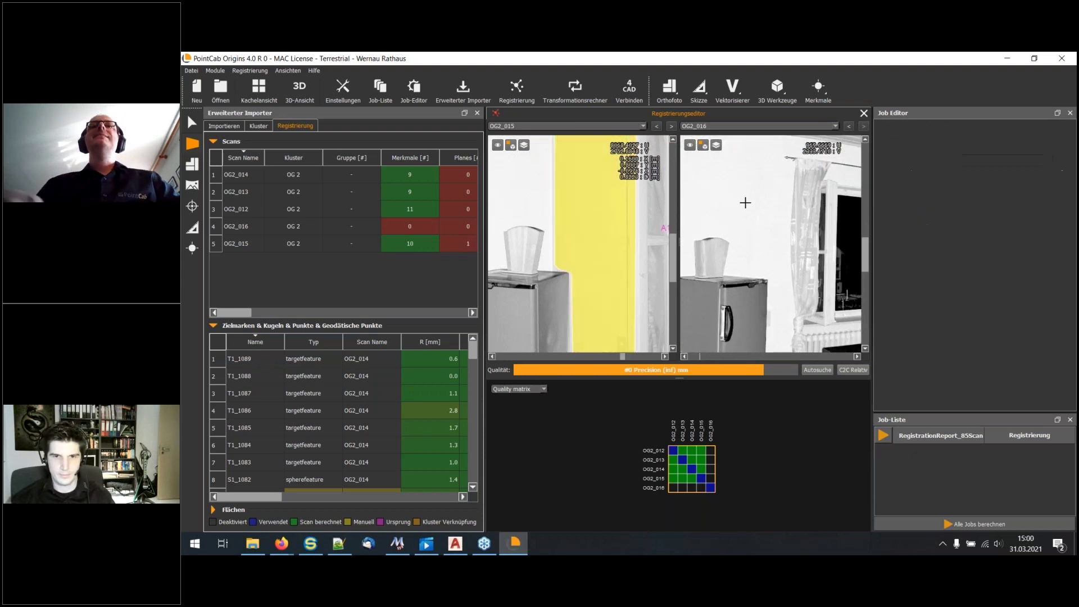
Mark the wall as plane A1208 in both OG2_015 and OG2_016
{"action": "scroll", "coordinate": [758, 223], "scroll_direction": "down", "scroll_amount": 2}
{"action": "scroll", "coordinate": [753, 223], "scroll_direction": "down", "scroll_amount": 2}
{"action": "scroll", "coordinate": [601, 233], "scroll_direction": "down", "scroll_amount": 2}
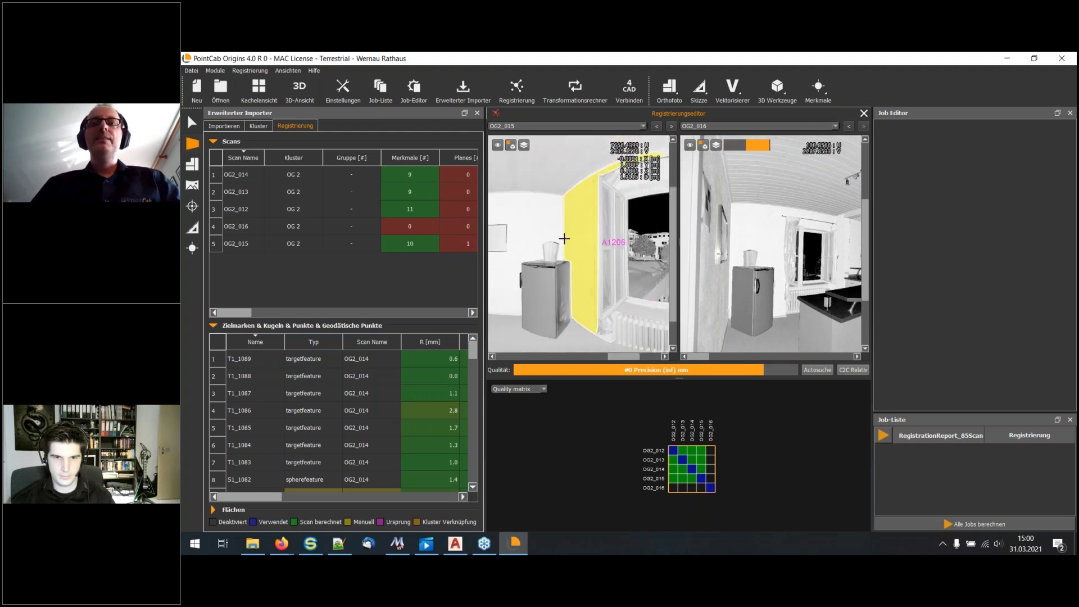
{"action": "scroll", "coordinate": [601, 233], "scroll_direction": "down", "scroll_amount": 2}
{"action": "scroll", "coordinate": [683, 251], "scroll_direction": "up", "scroll_amount": 2}
{"action": "scroll", "coordinate": [683, 252], "scroll_direction": "up", "scroll_amount": 2}
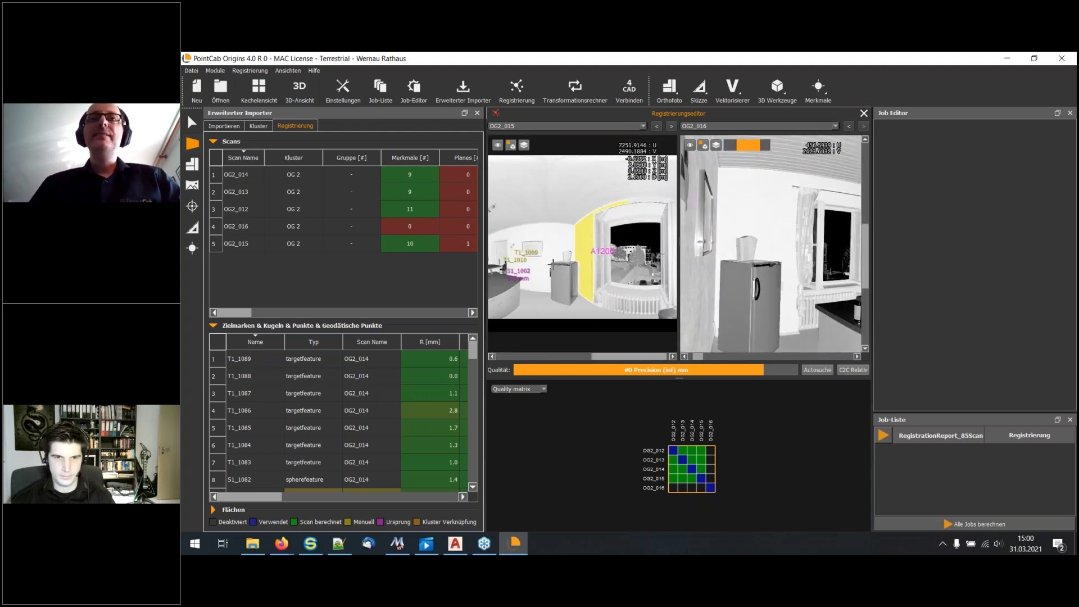
{"action": "scroll", "coordinate": [533, 276], "scroll_direction": "up", "scroll_amount": 3}
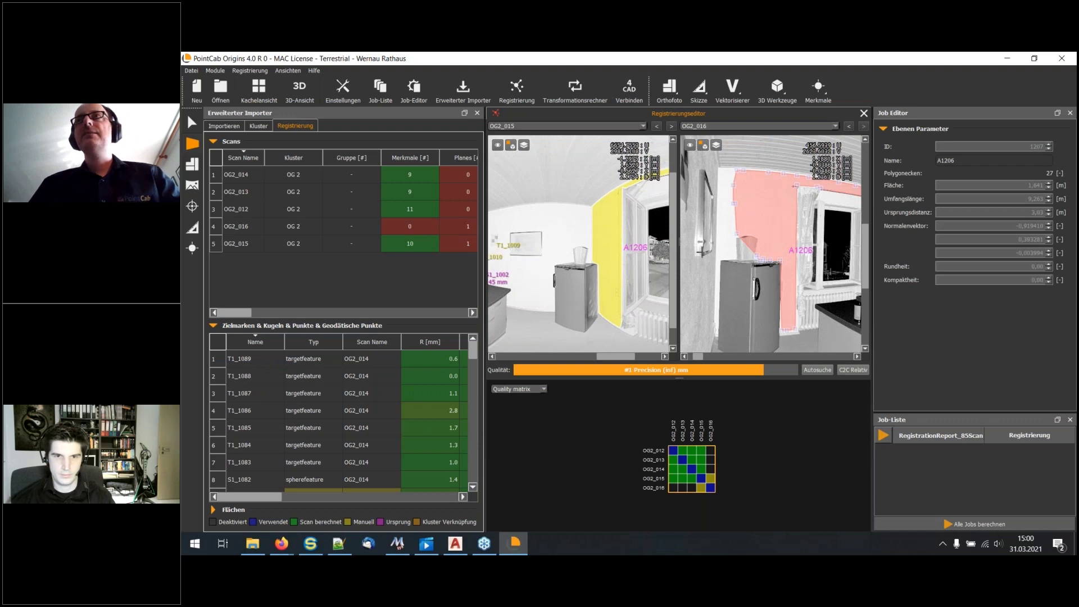
{"action": "left_click", "coordinate": [707, 257]}
{"action": "scroll", "coordinate": [716, 269], "scroll_direction": "down", "scroll_amount": 2}
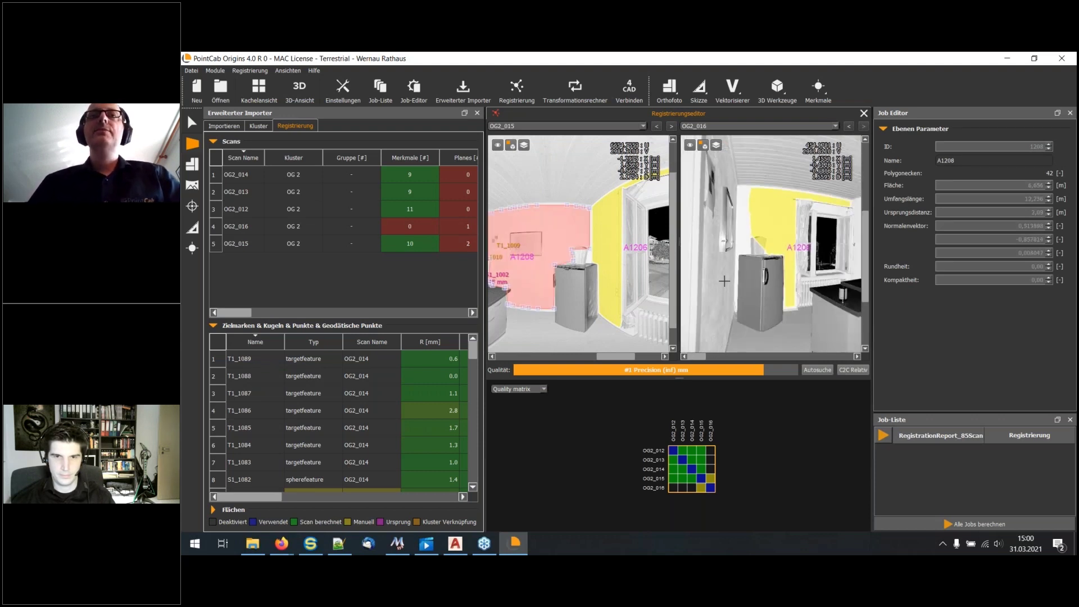
{"action": "left_click", "coordinate": [740, 249]}
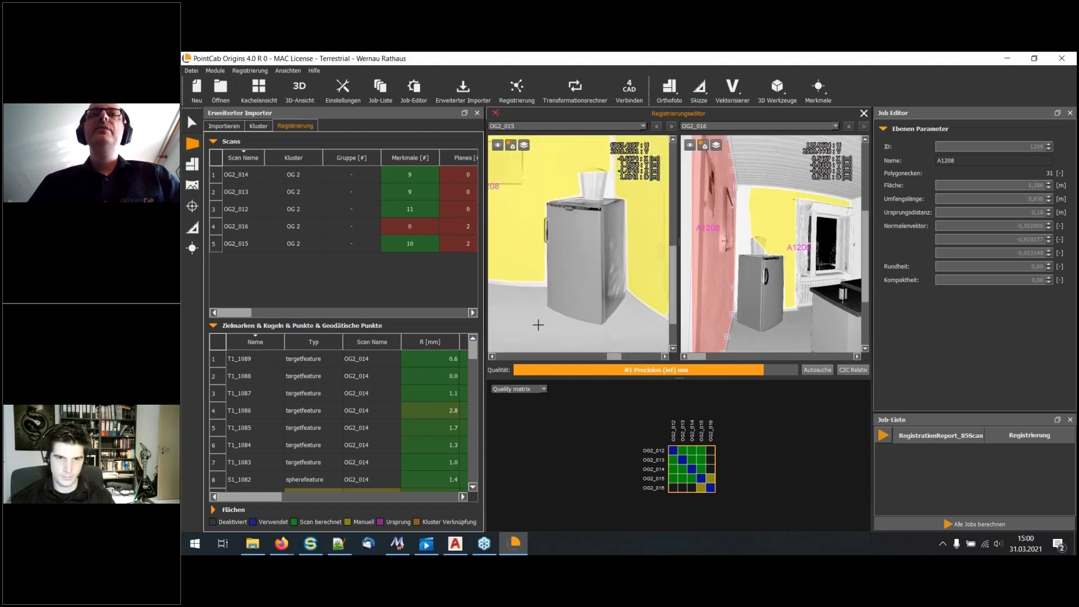
Mark the floor as plane A1210 in both scans, then deselect it
{"action": "left_click", "coordinate": [584, 320]}
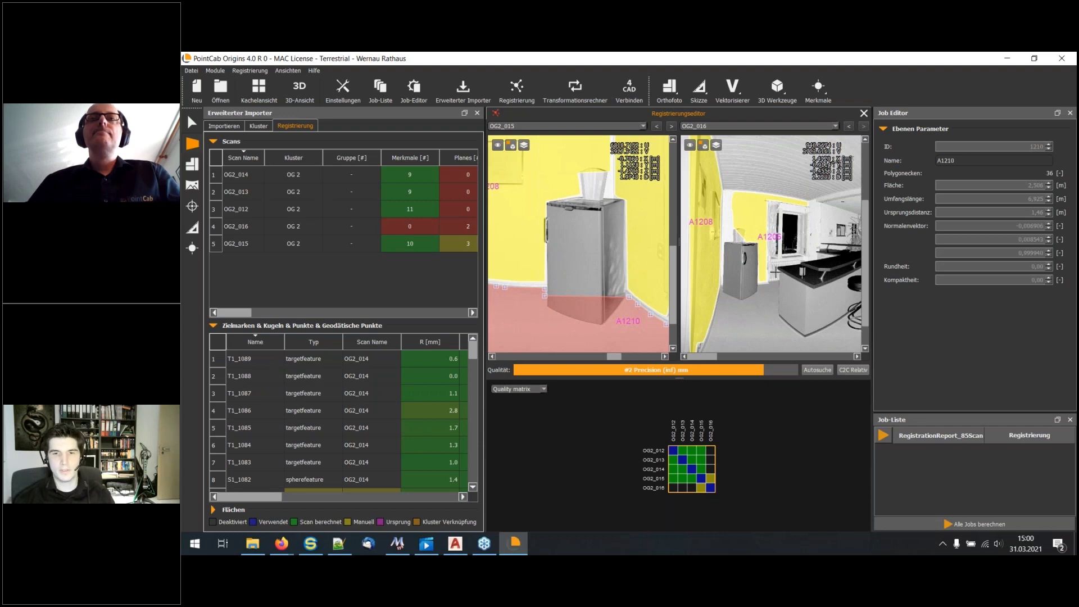
{"action": "left_click", "coordinate": [763, 287]}
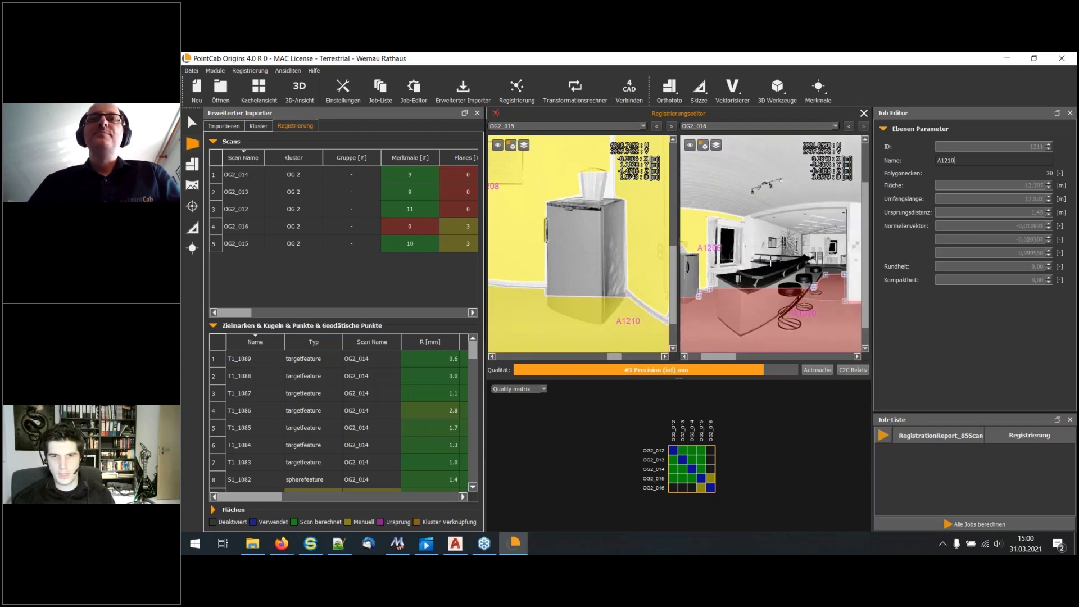
{"action": "key", "text": "Escape"}
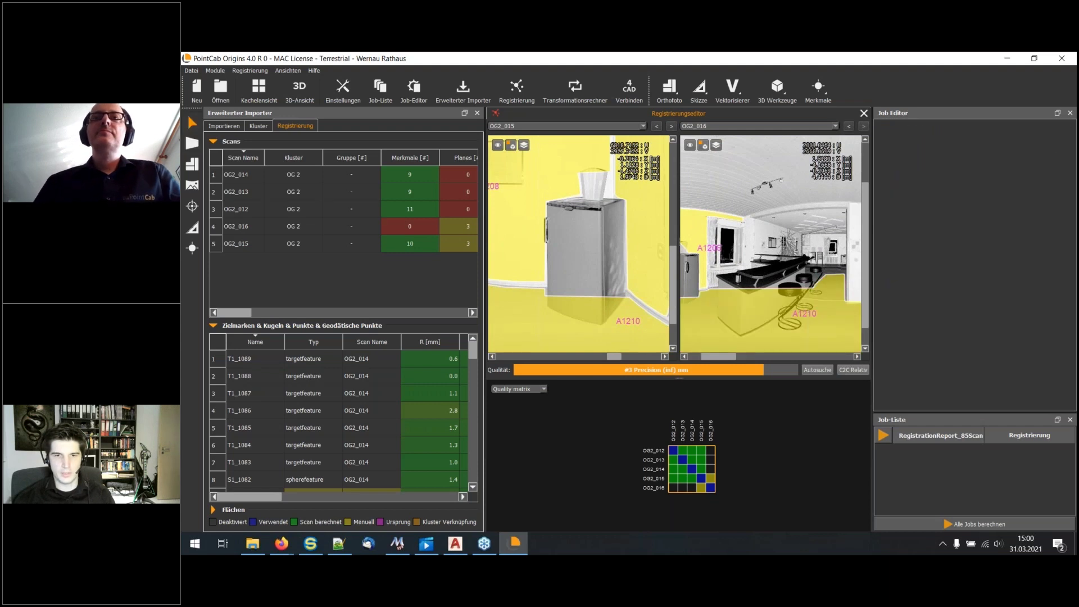
{"action": "scroll", "coordinate": [815, 281], "scroll_direction": "down", "scroll_amount": 1}
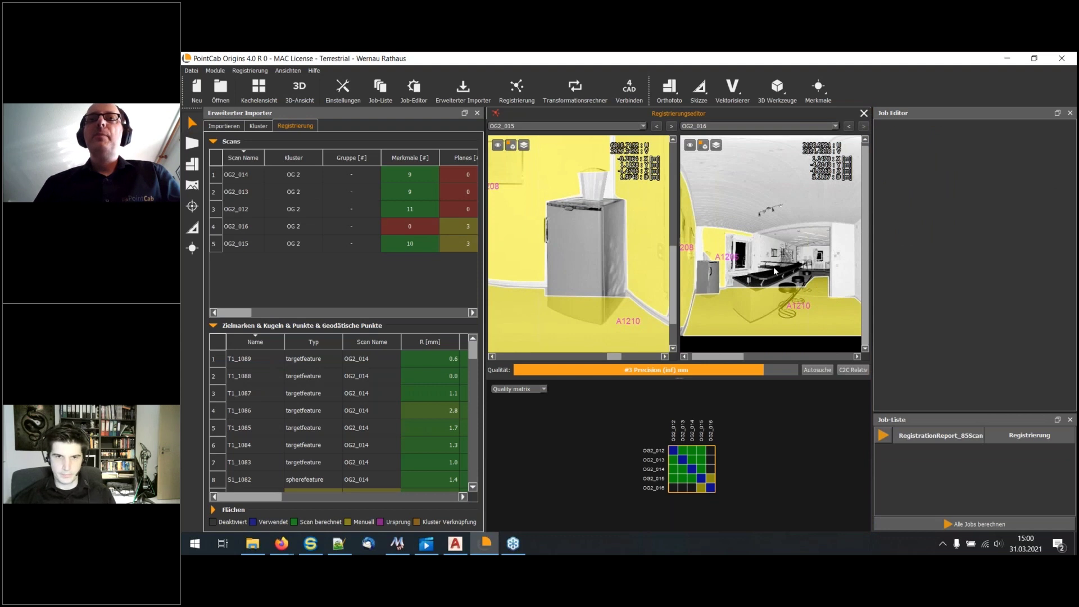
Run the registration job's constellation search and confirm all scans registered
{"action": "left_click", "coordinate": [948, 437]}
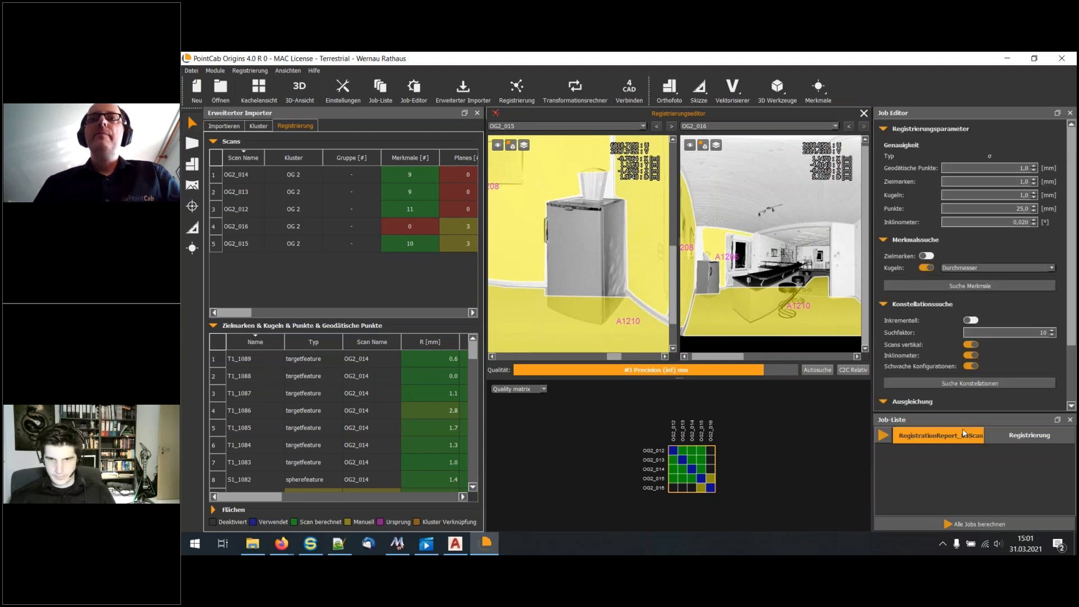
{"action": "left_click", "coordinate": [967, 381]}
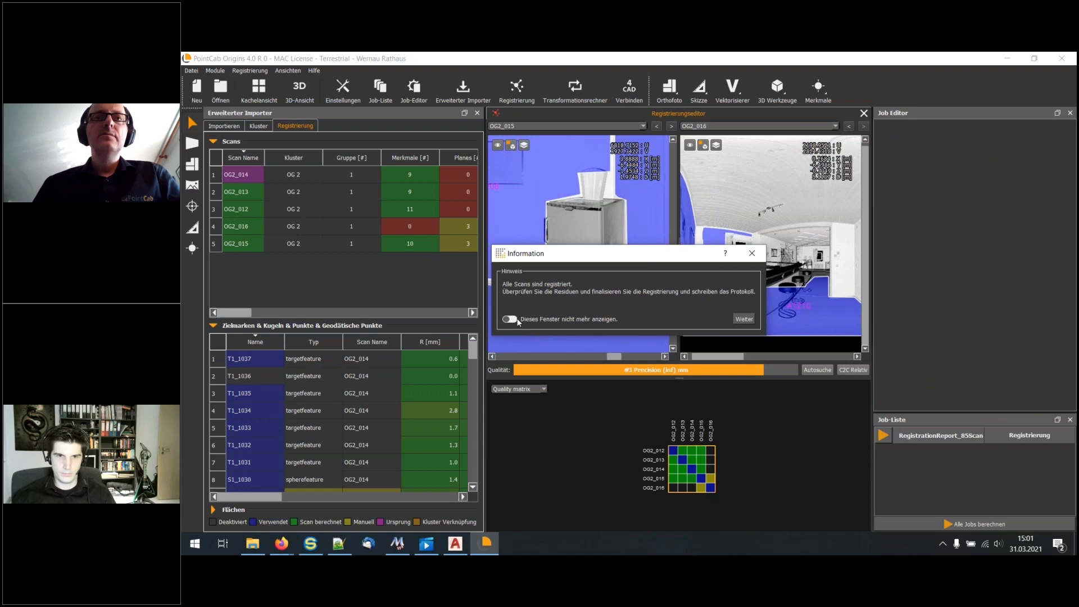
{"action": "left_click", "coordinate": [754, 319]}
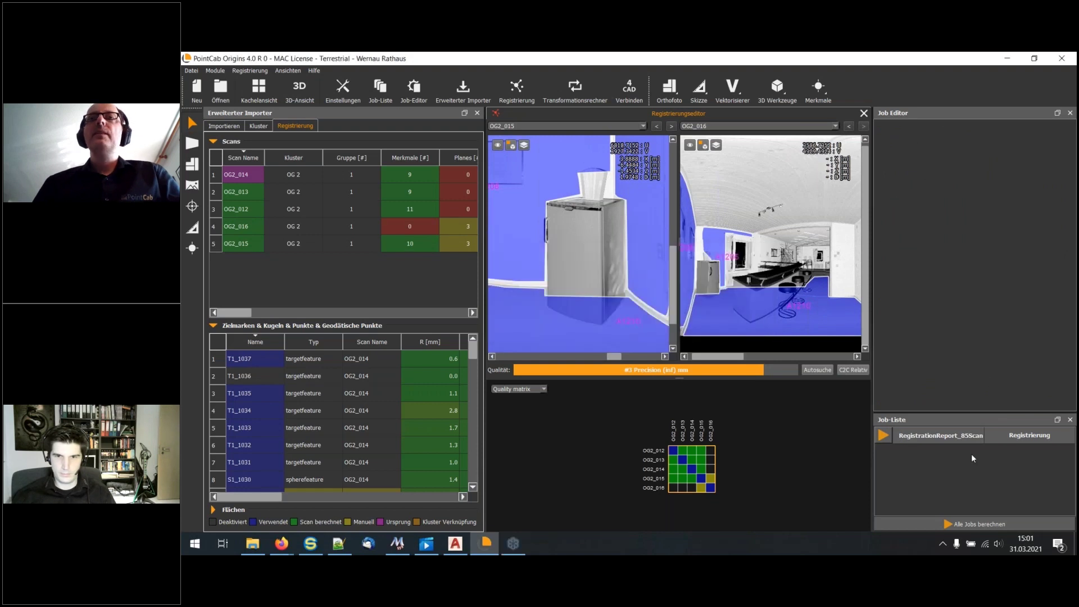
Sort target residuals R [mm] largest first, expand the Flächen residuals, and reselect the registration job
{"action": "left_click", "coordinate": [439, 344]}
{"action": "left_click", "coordinate": [439, 342]}
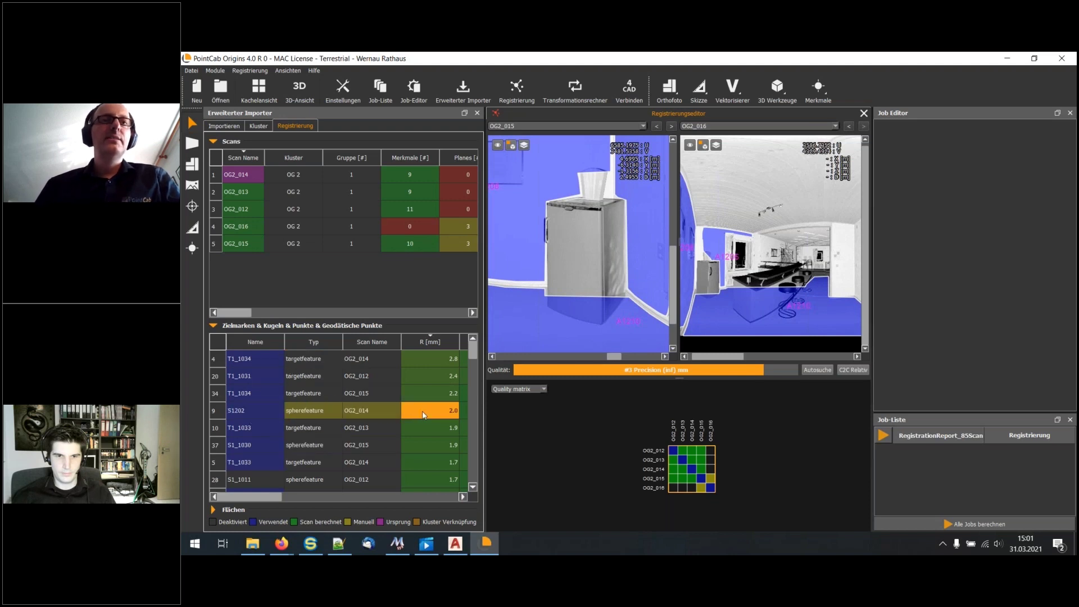
{"action": "scroll", "coordinate": [429, 457], "scroll_direction": "down", "scroll_amount": 6}
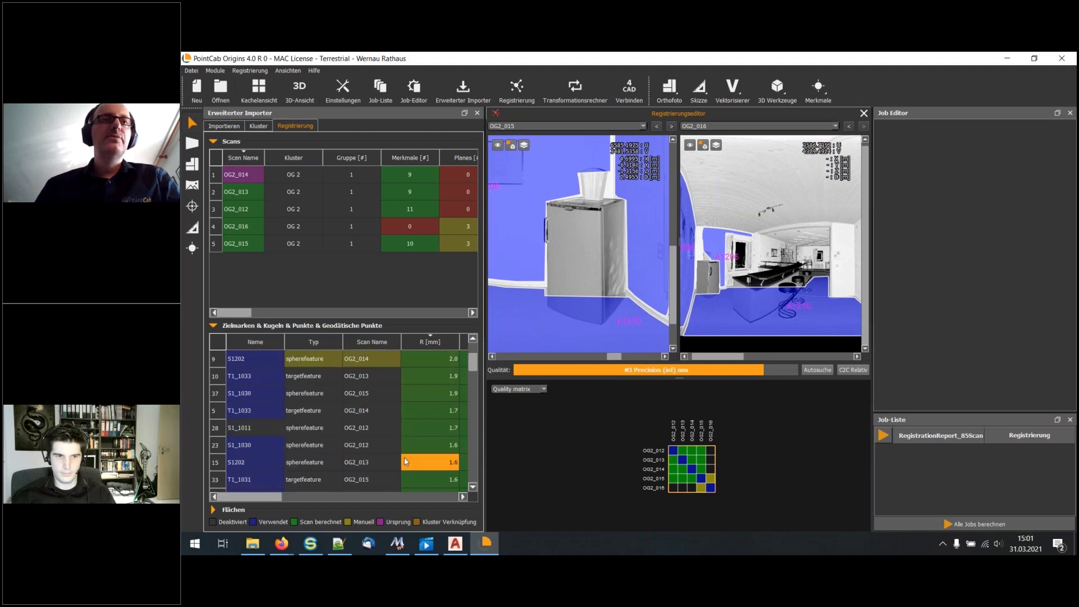
{"action": "left_click", "coordinate": [212, 510]}
{"action": "scroll", "coordinate": [410, 447], "scroll_direction": "down", "scroll_amount": 1}
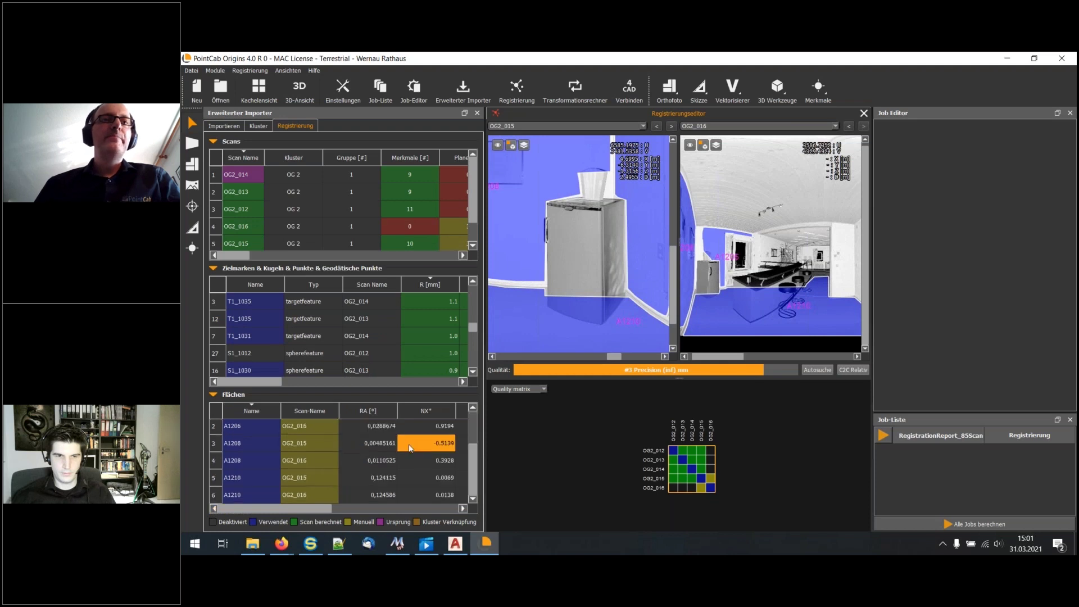
{"action": "scroll", "coordinate": [400, 459], "scroll_direction": "up", "scroll_amount": 1}
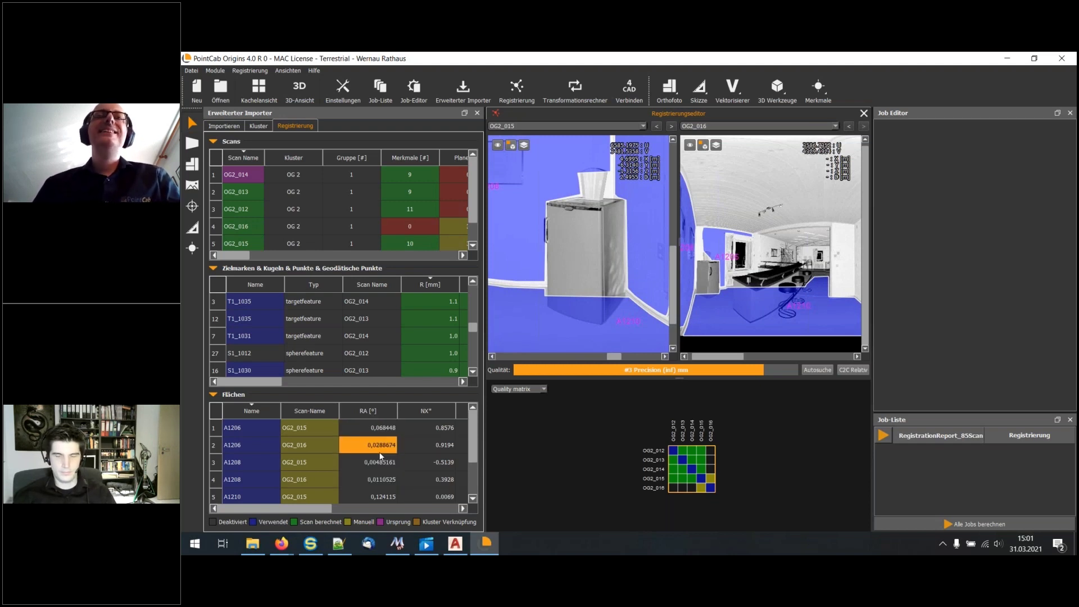
{"action": "left_click", "coordinate": [921, 440]}
{"action": "scroll", "coordinate": [928, 326], "scroll_direction": "down", "scroll_amount": 3}
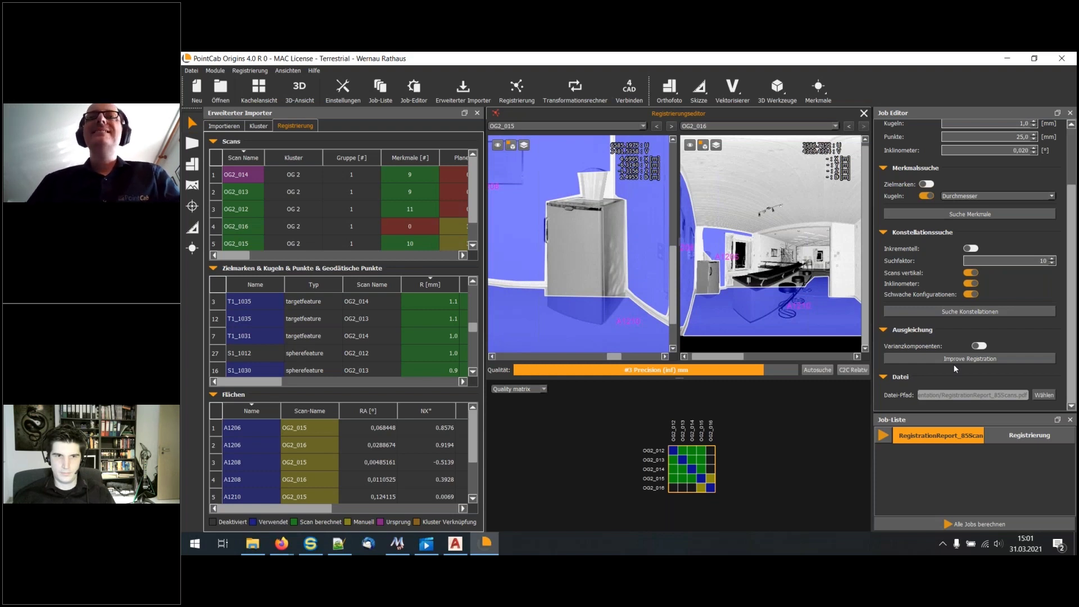
Start Improve Registration from the job editor's Ausgleichung section
{"action": "left_click", "coordinate": [981, 359]}
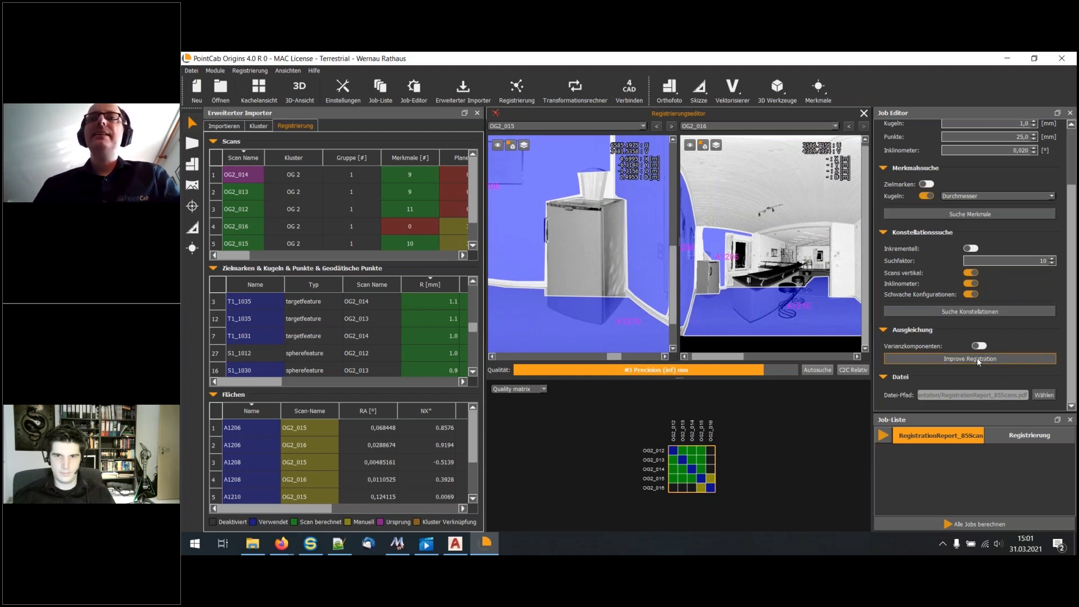
{"action": "left_click", "coordinate": [977, 358]}
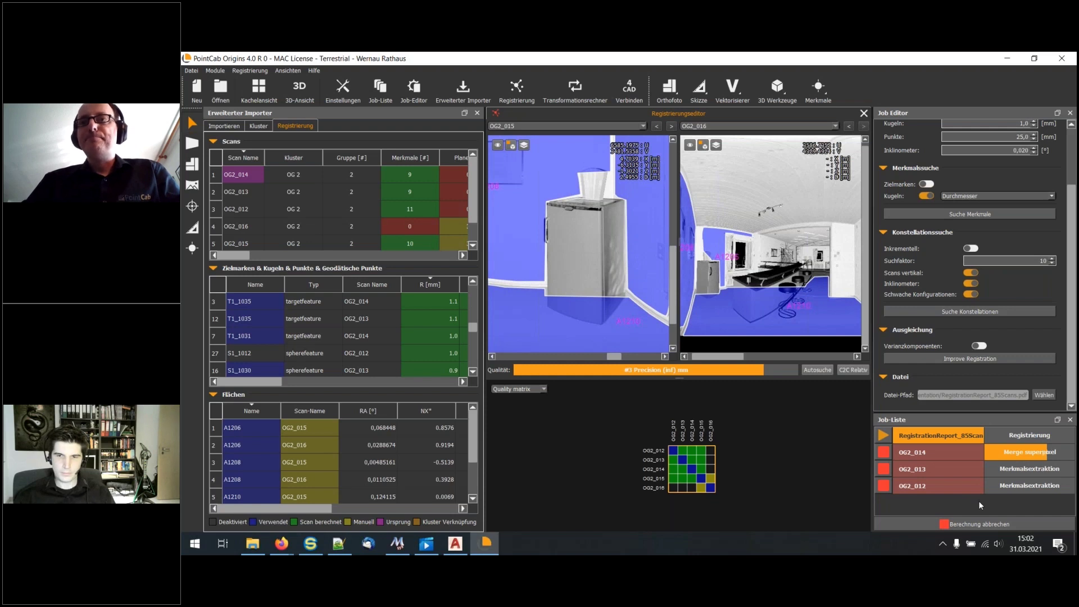
Show OG2_014 in the left view, close Erweiterter Importer, and widen that panorama
{"action": "left_click", "coordinate": [576, 127]}
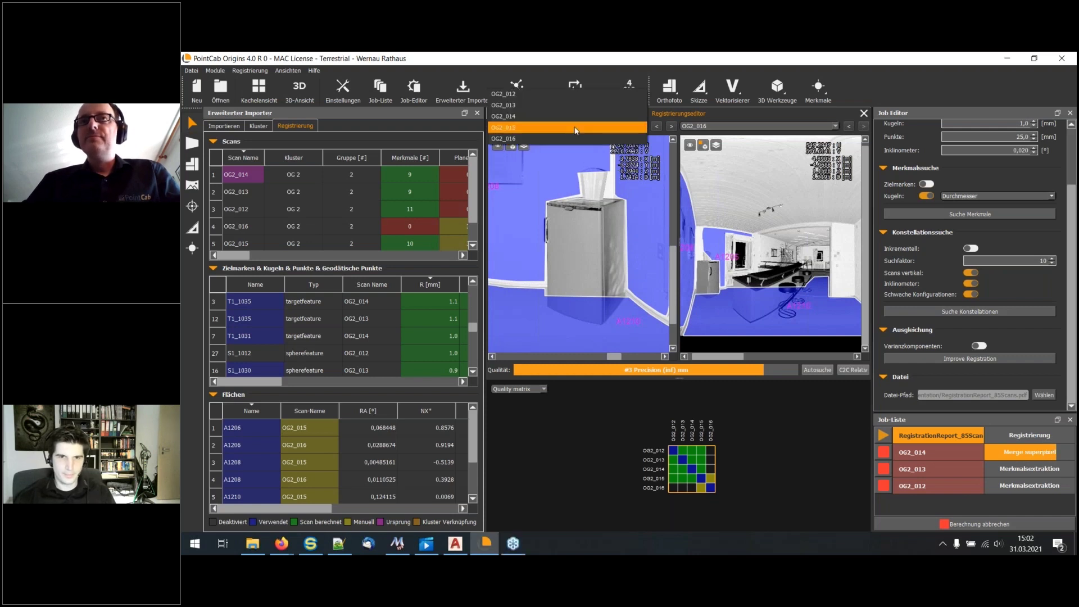
{"action": "left_click", "coordinate": [558, 117]}
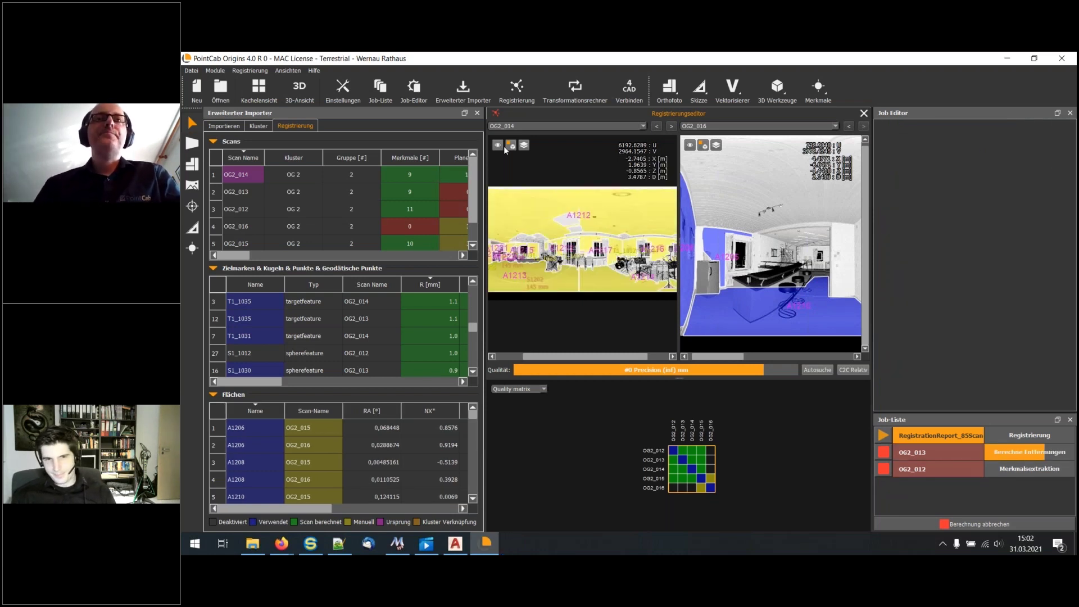
{"action": "left_click", "coordinate": [477, 111]}
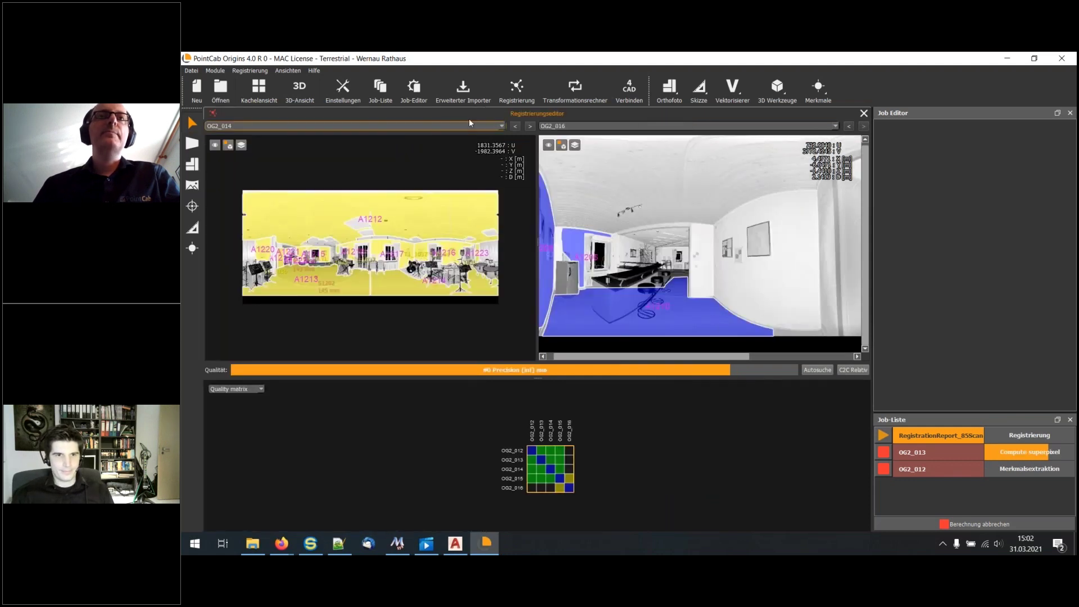
{"action": "left_click_drag", "start_coordinate": [537, 209], "coordinate": [809, 209]}
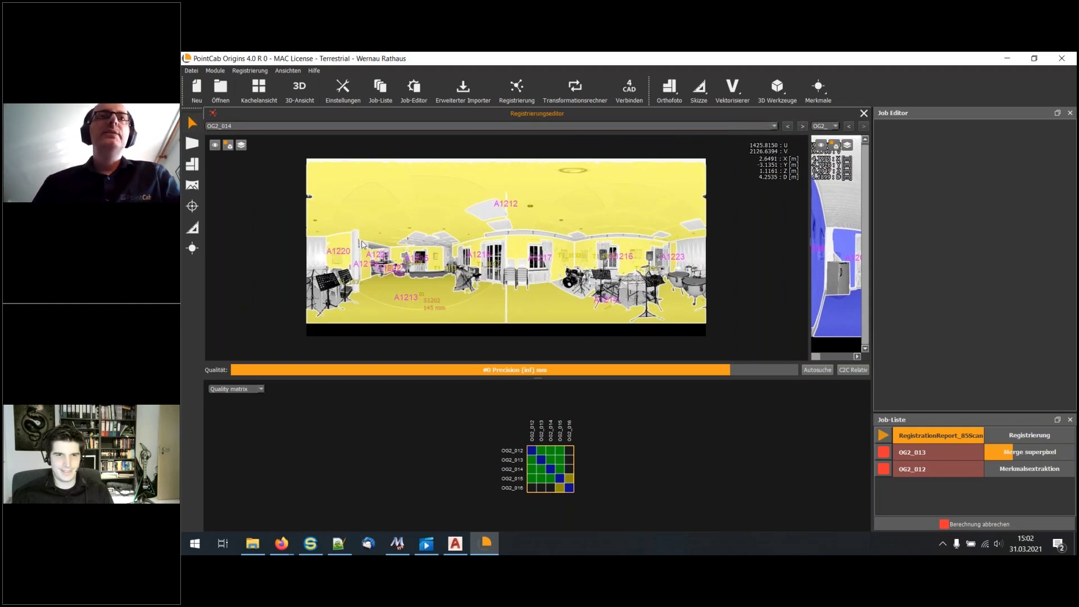
Switch the OG2_014 panorama to Super Pixel segmentation display
{"action": "left_click", "coordinate": [242, 147]}
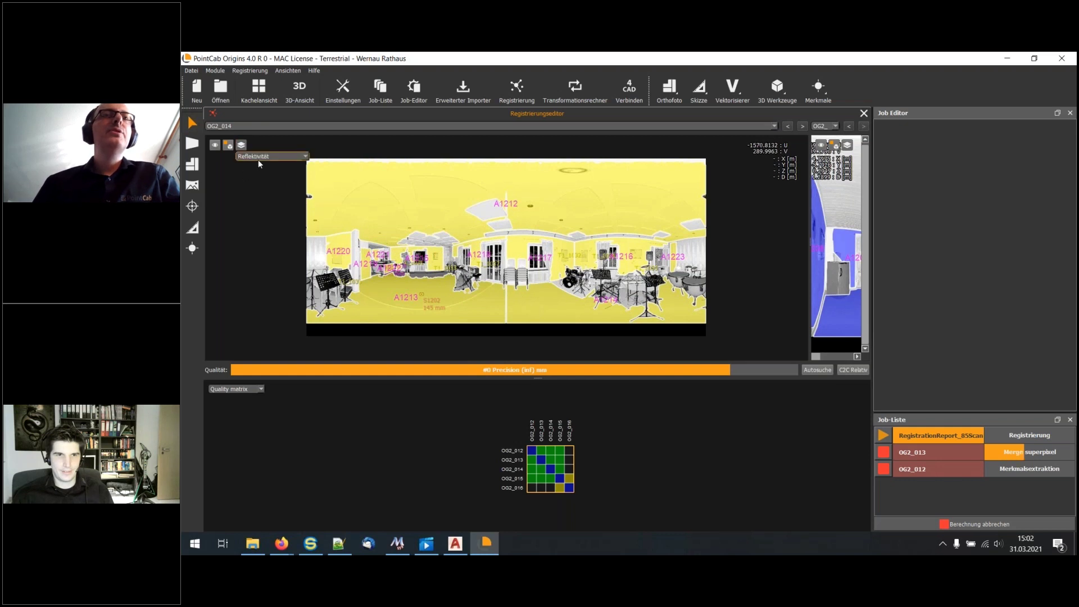
{"action": "left_click", "coordinate": [258, 158]}
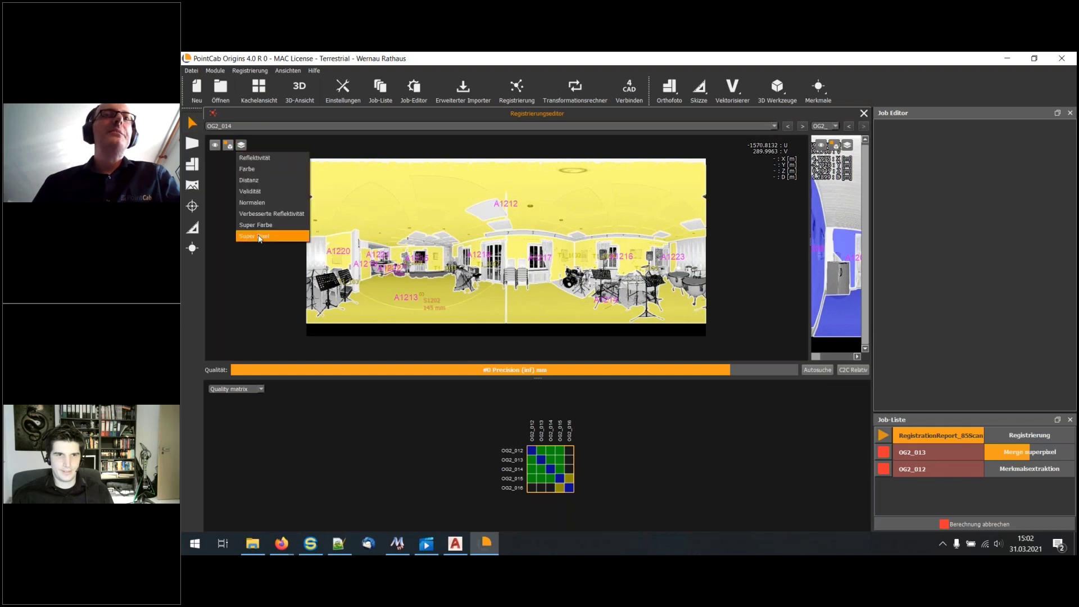
{"action": "left_click", "coordinate": [260, 237]}
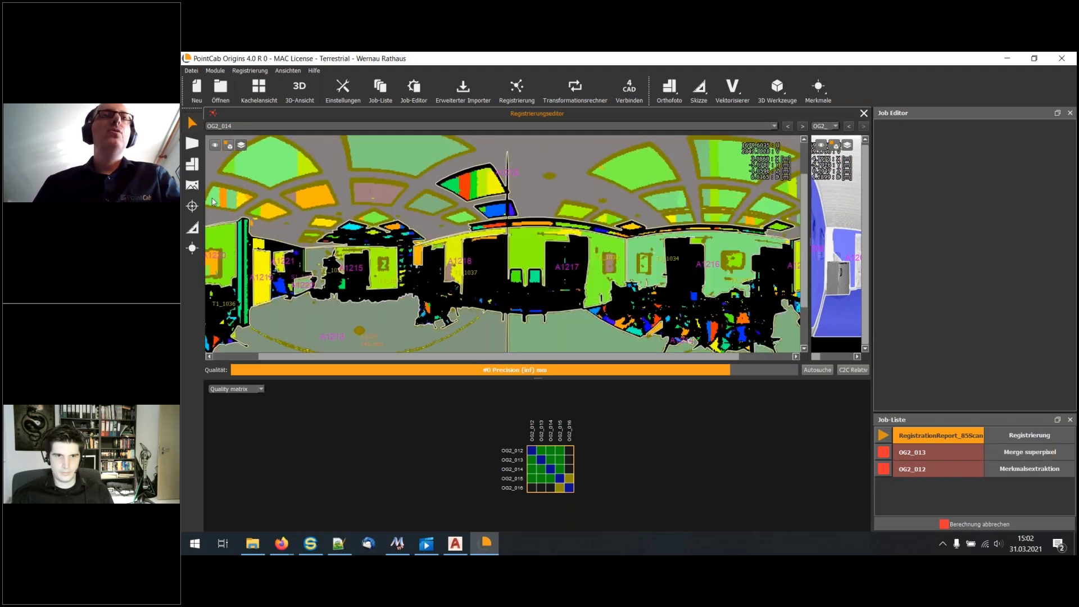
Hide the Plane Feature overlays on the panorama and zoom it out
{"action": "left_click", "coordinate": [215, 145]}
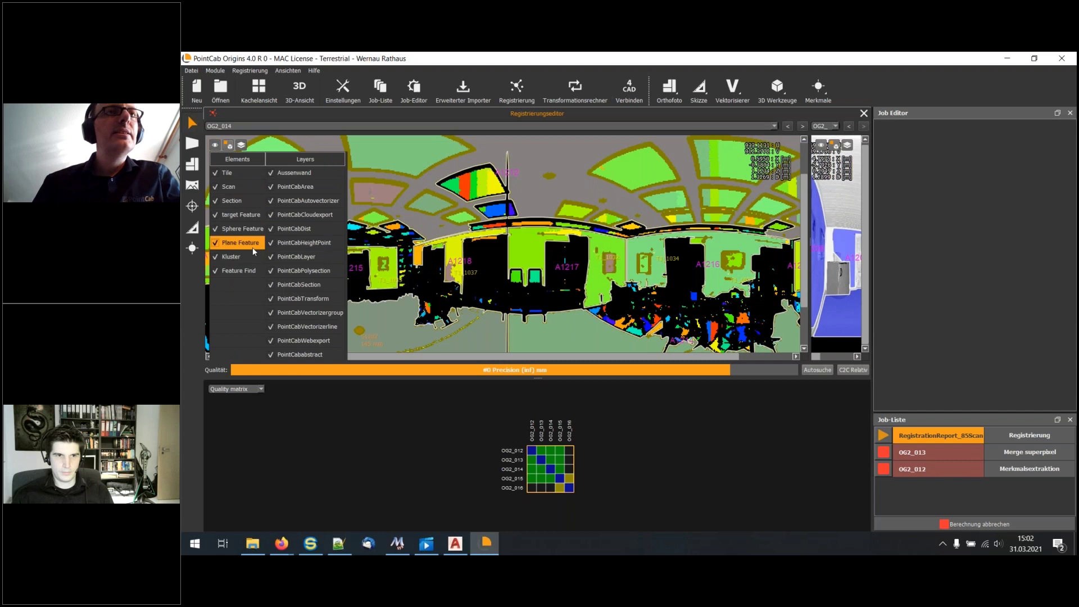
{"action": "left_click", "coordinate": [216, 243]}
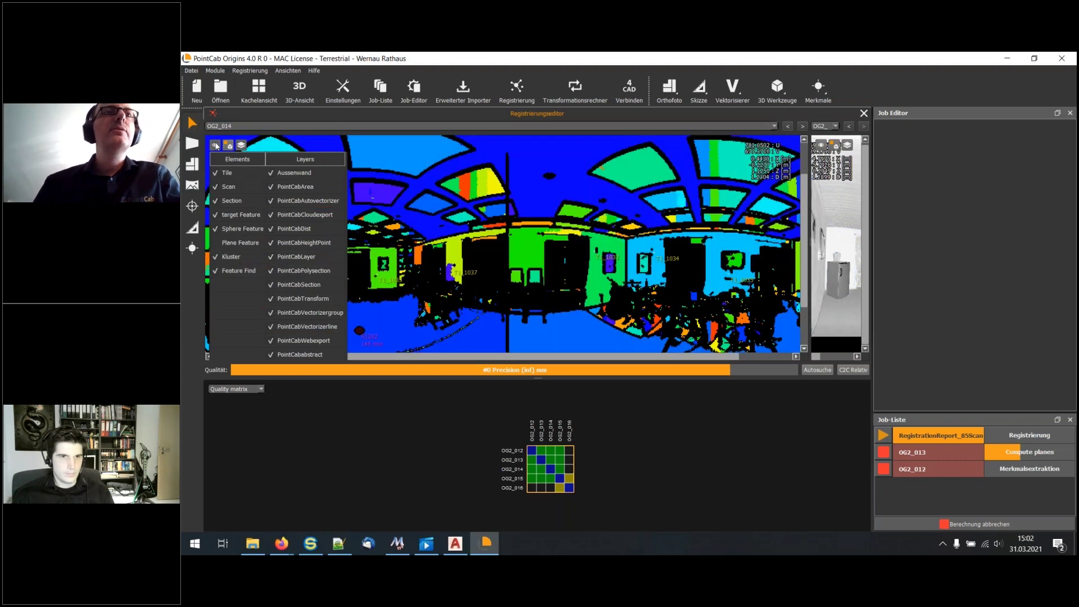
{"action": "left_click", "coordinate": [216, 146]}
{"action": "scroll", "coordinate": [583, 252], "scroll_direction": "down", "scroll_amount": 2}
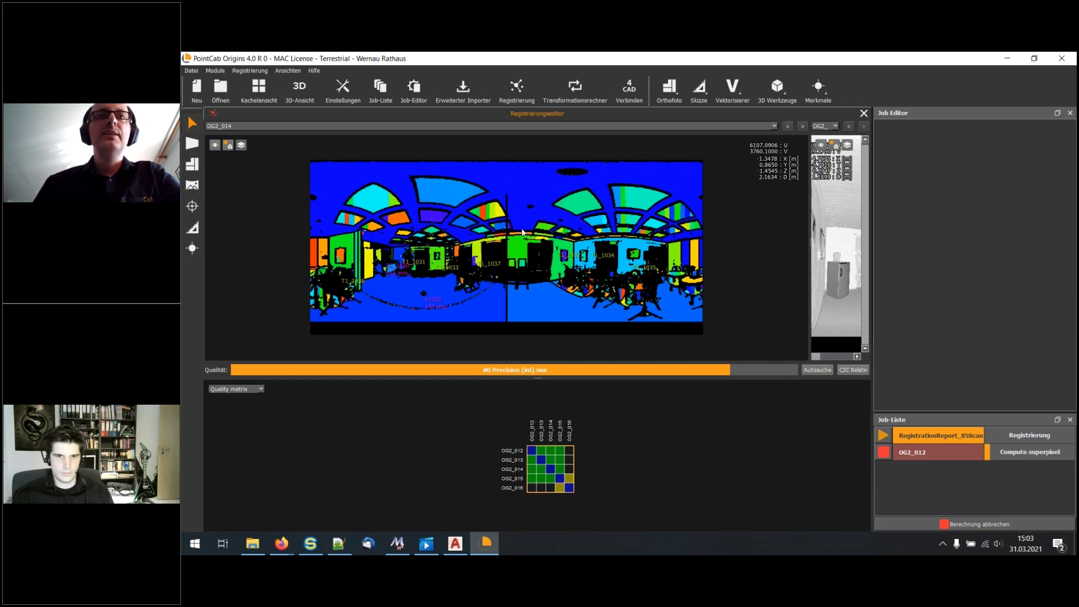
{"action": "scroll", "coordinate": [506, 246], "scroll_direction": "up", "scroll_amount": 1}
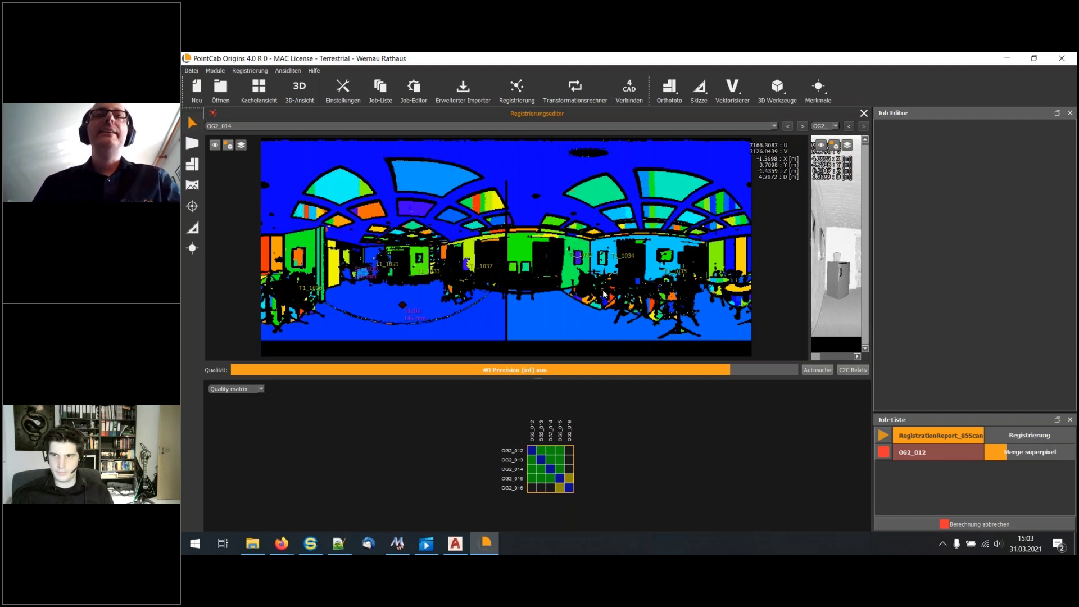
Turn Plane Feature overlays back on and widen the OG2_016 pane beside OG2_014
{"action": "left_click", "coordinate": [216, 145]}
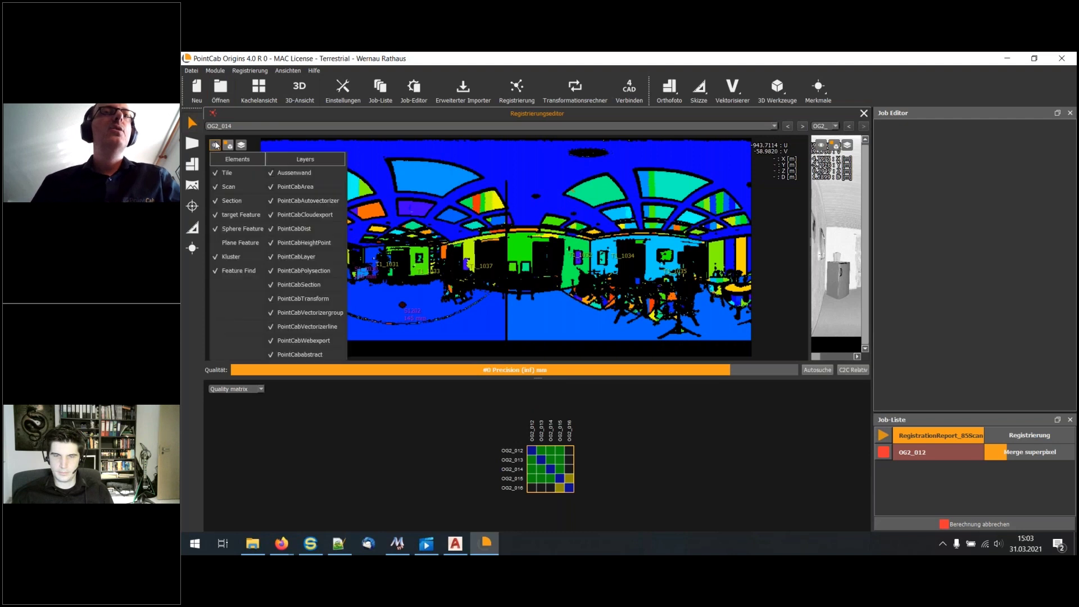
{"action": "left_click", "coordinate": [242, 242]}
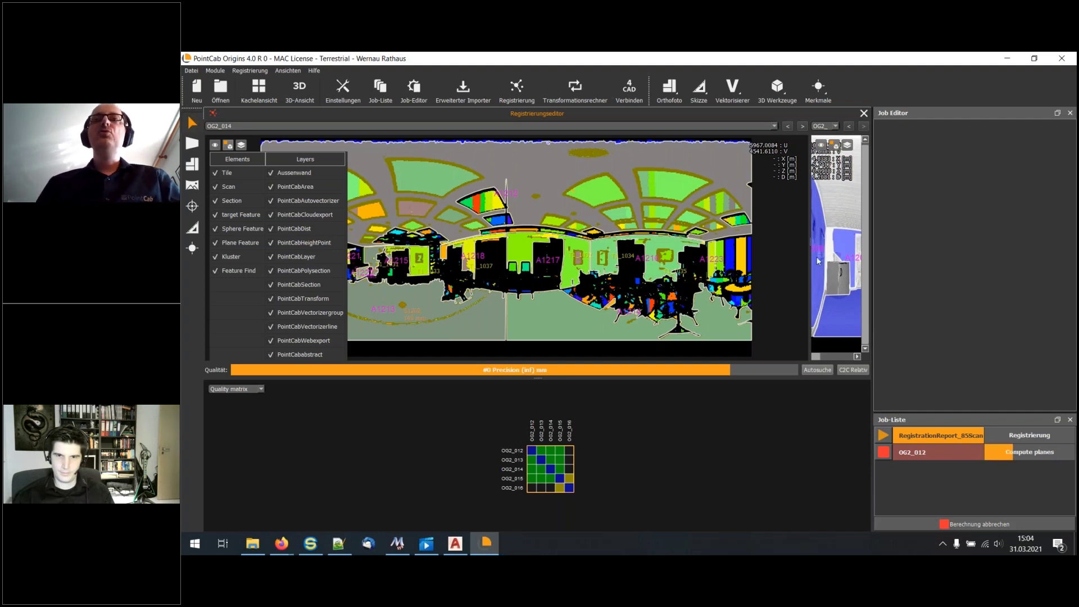
{"action": "left_click_drag", "start_coordinate": [809, 241], "coordinate": [542, 228]}
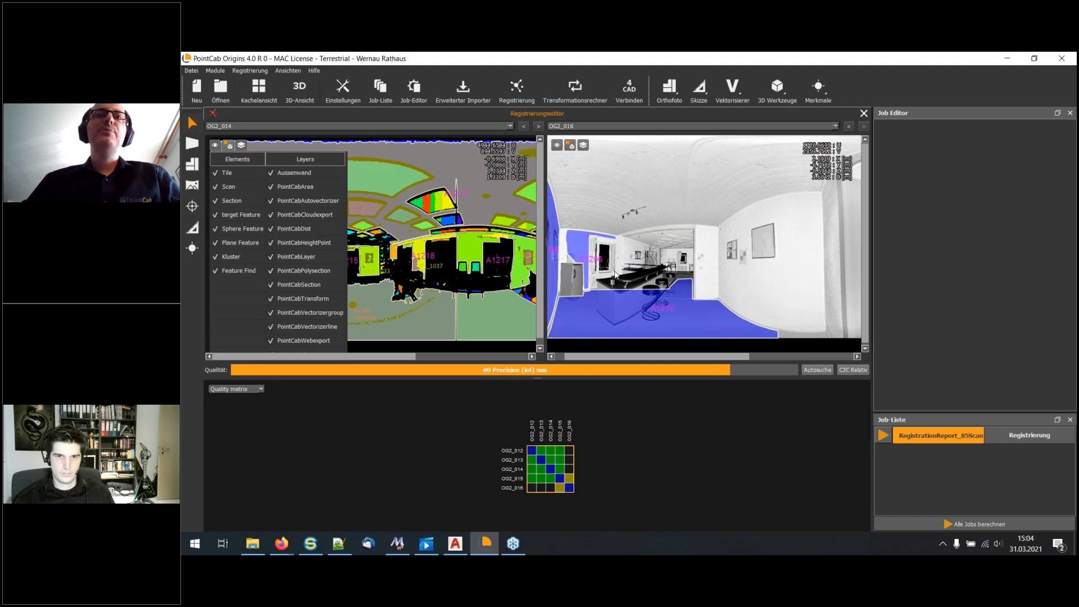
Close the visibility options, enlarge the OG2_014/OG2_016 scan views, and show the registration job's settings
{"action": "left_click", "coordinate": [214, 146]}
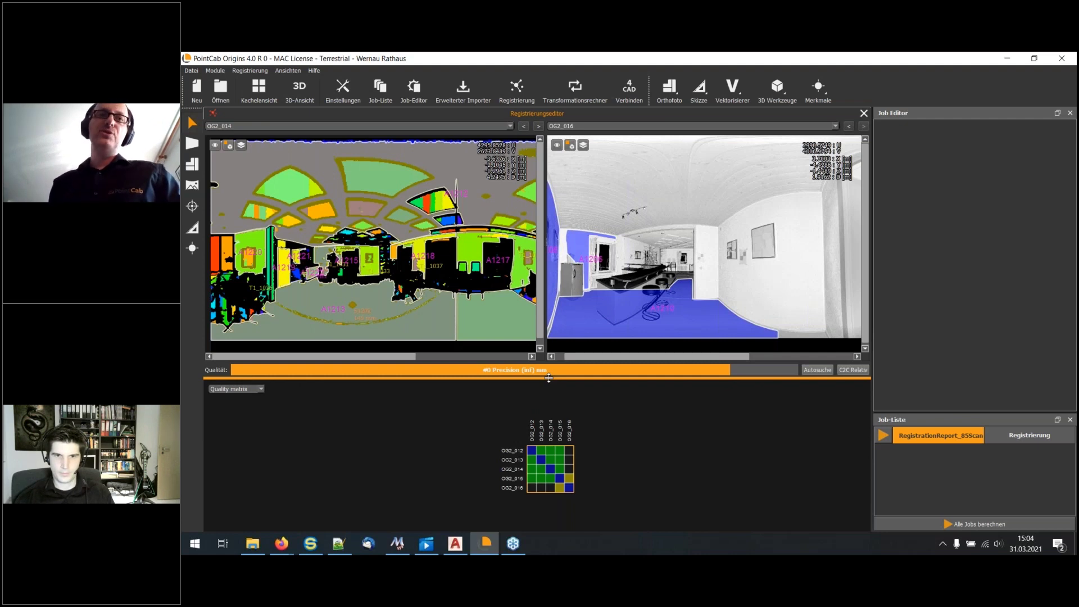
{"action": "left_click_drag", "start_coordinate": [549, 382], "coordinate": [549, 483]}
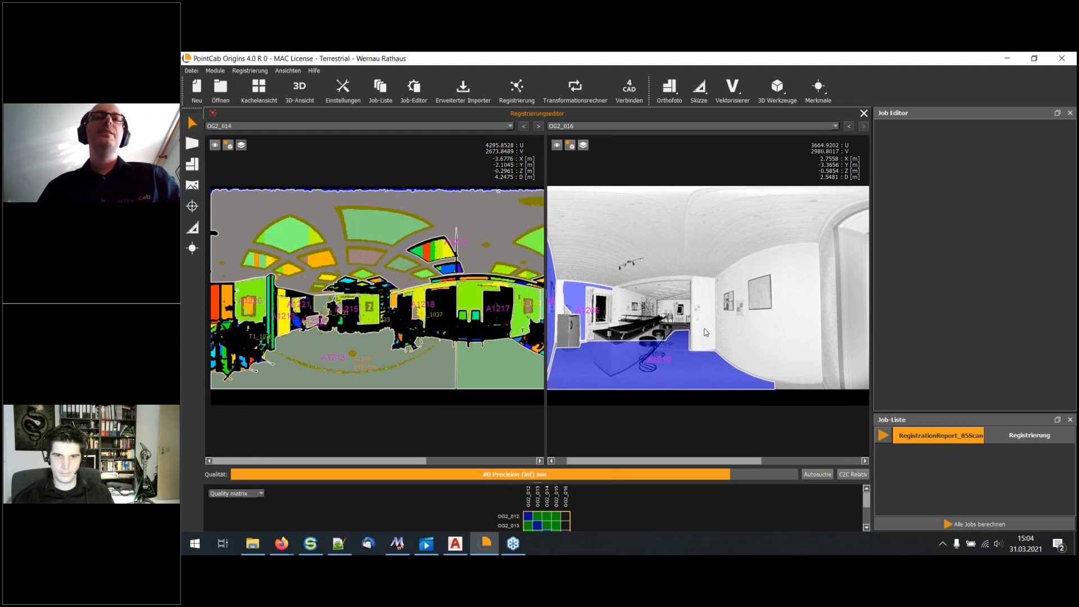
{"action": "scroll", "coordinate": [688, 340], "scroll_direction": "down", "scroll_amount": 1}
{"action": "scroll", "coordinate": [674, 324], "scroll_direction": "down", "scroll_amount": 1}
{"action": "scroll", "coordinate": [671, 319], "scroll_direction": "down", "scroll_amount": 1}
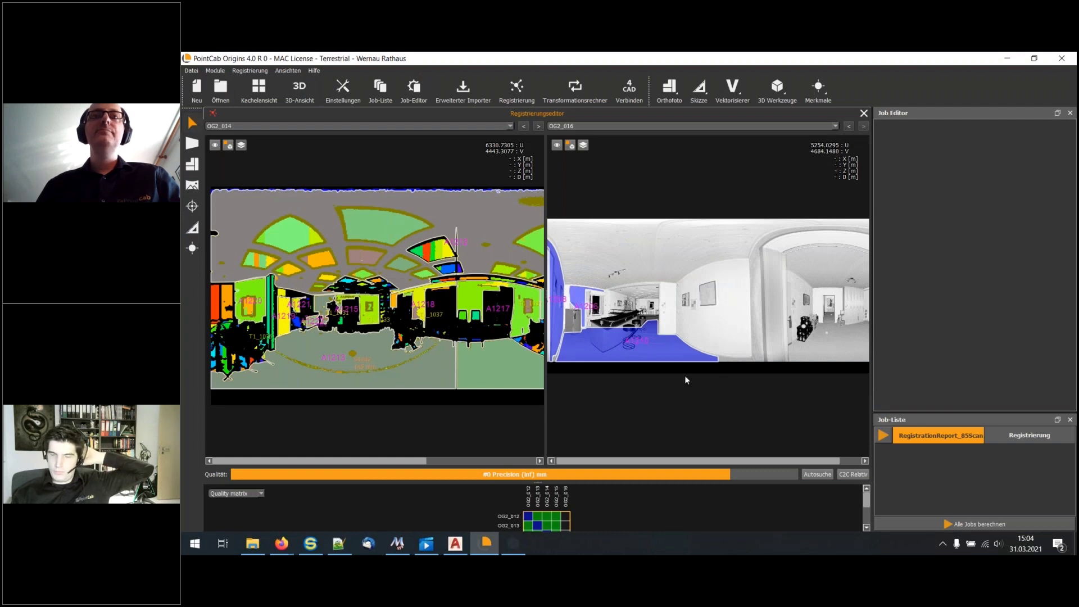
{"action": "scroll", "coordinate": [684, 375], "scroll_direction": "down", "scroll_amount": 2}
{"action": "left_click", "coordinate": [931, 436]}
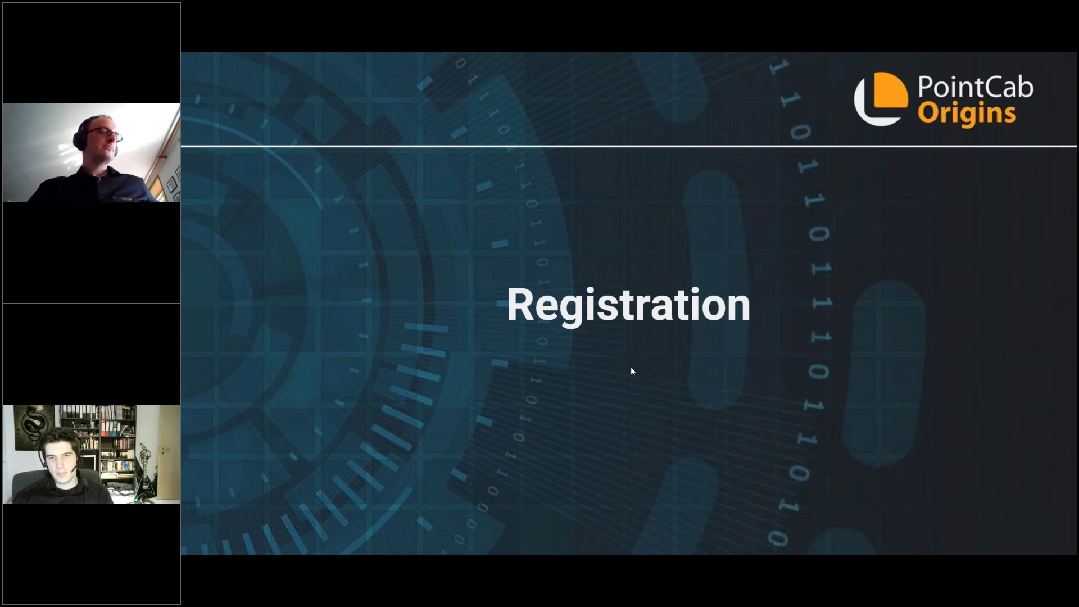
Go through the slides on saving panorama elements, Riegl and Artec import, and Space warp
{"action": "left_click", "coordinate": [710, 353]}
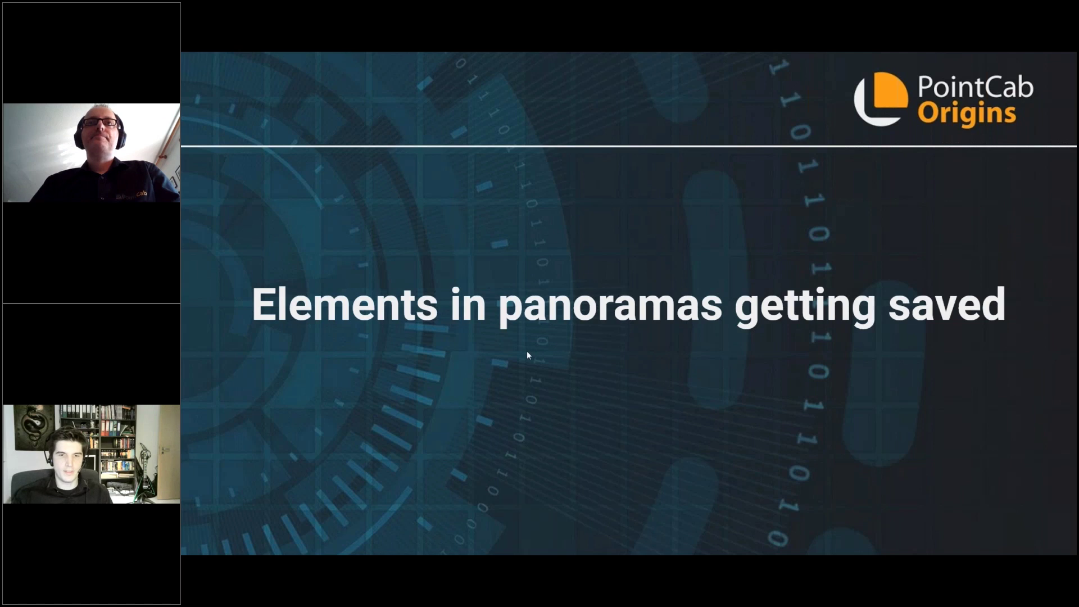
{"action": "left_click", "coordinate": [628, 352]}
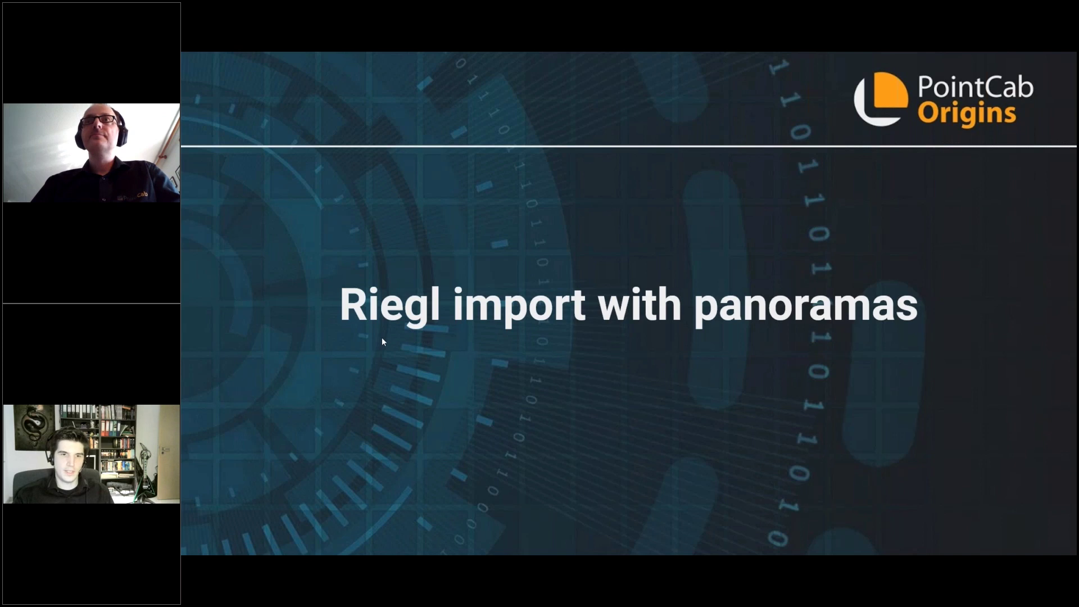
{"action": "left_click", "coordinate": [367, 340]}
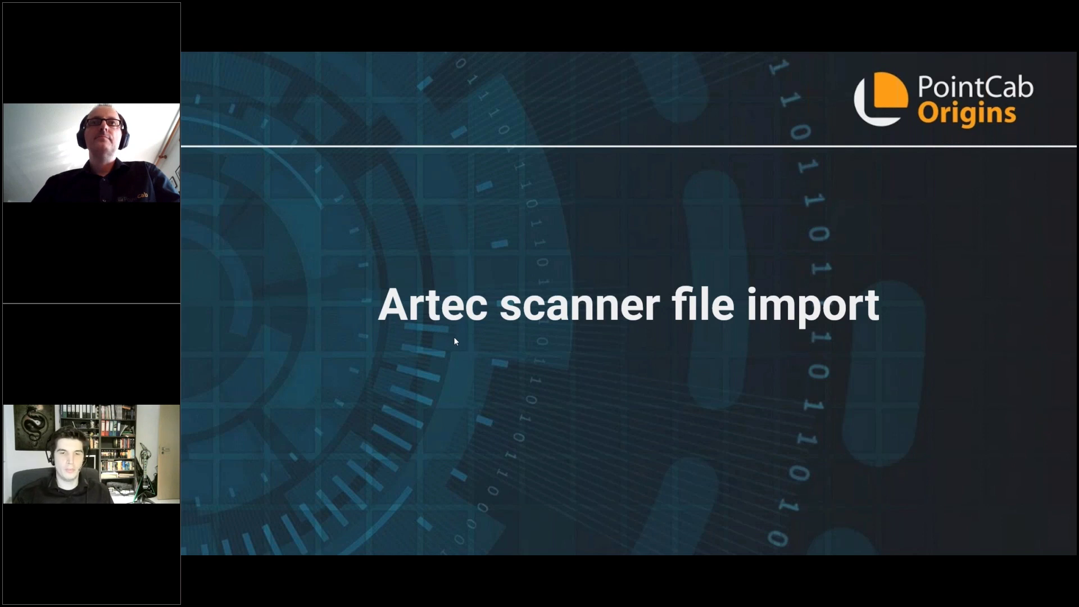
{"action": "left_click", "coordinate": [463, 340]}
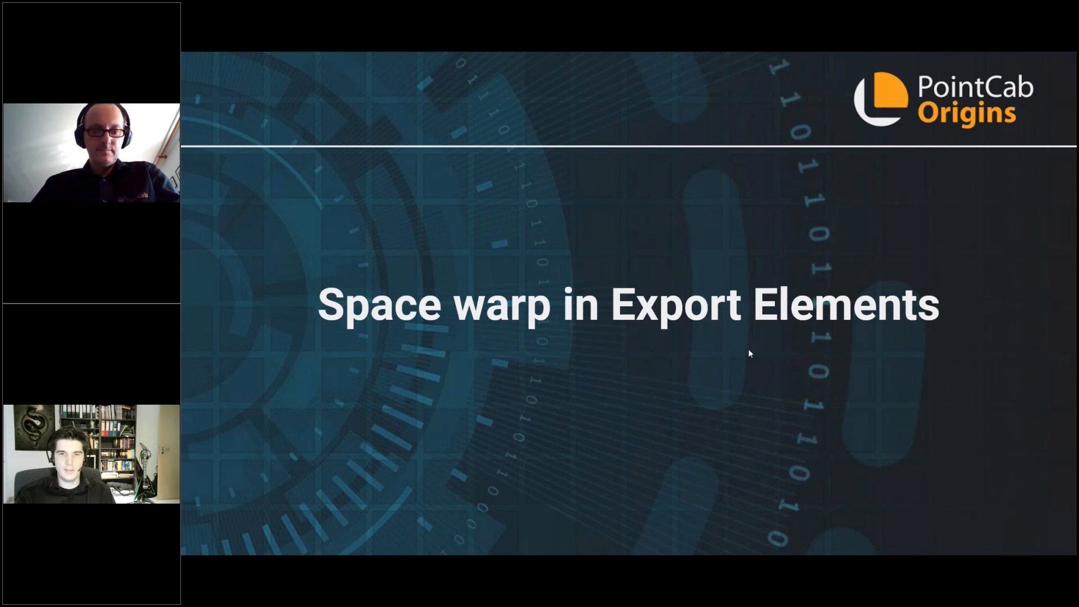
{"action": "key", "text": "Right"}
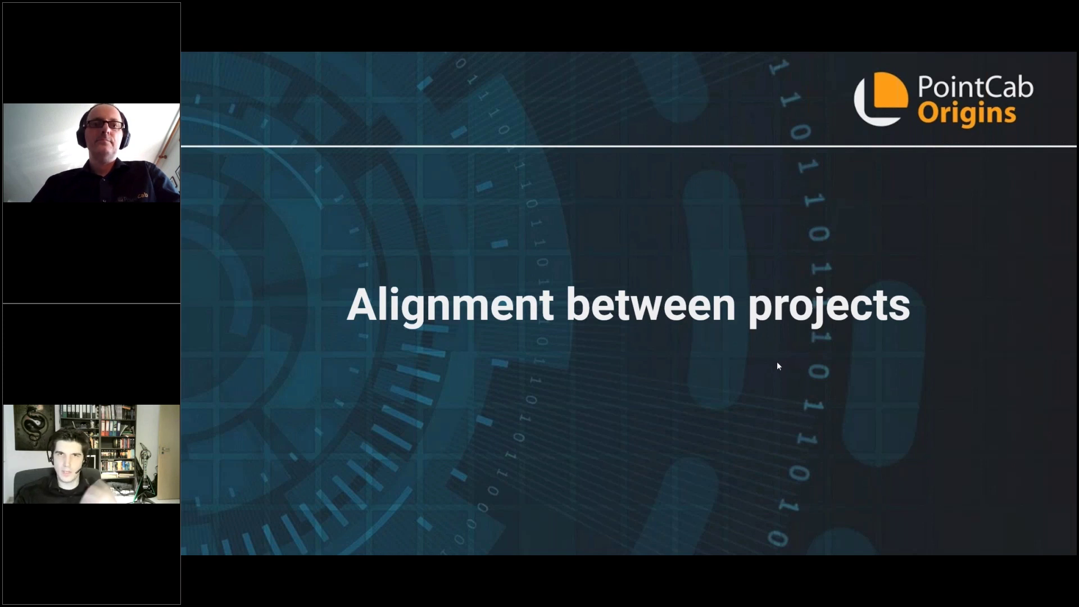
Continue past the layer-colorizing and Textelement beweglich slides and open the changelog link
{"action": "left_click", "coordinate": [772, 358]}
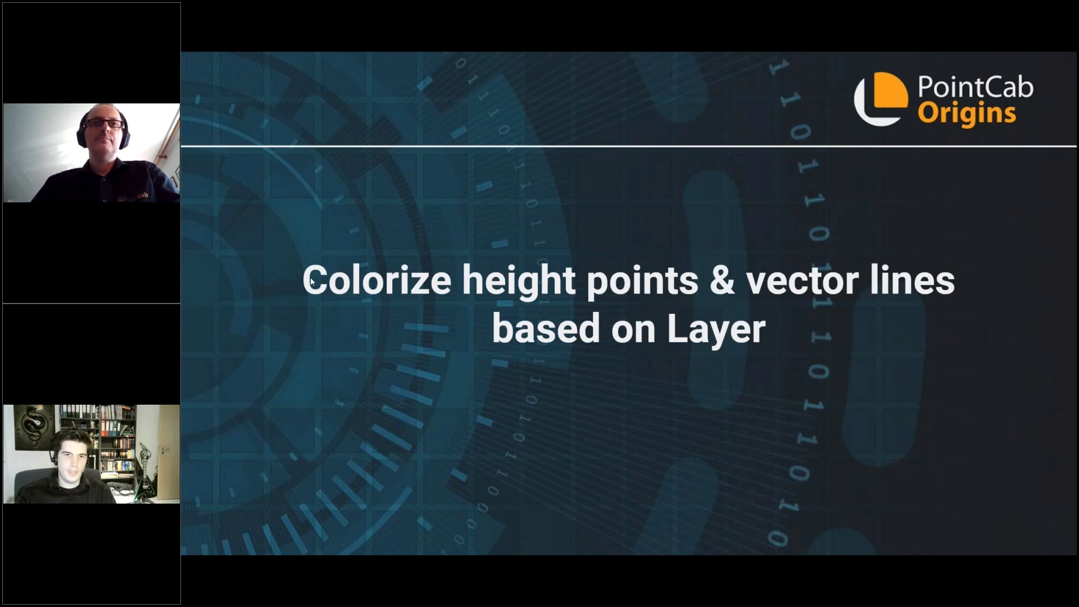
{"action": "left_click", "coordinate": [868, 366]}
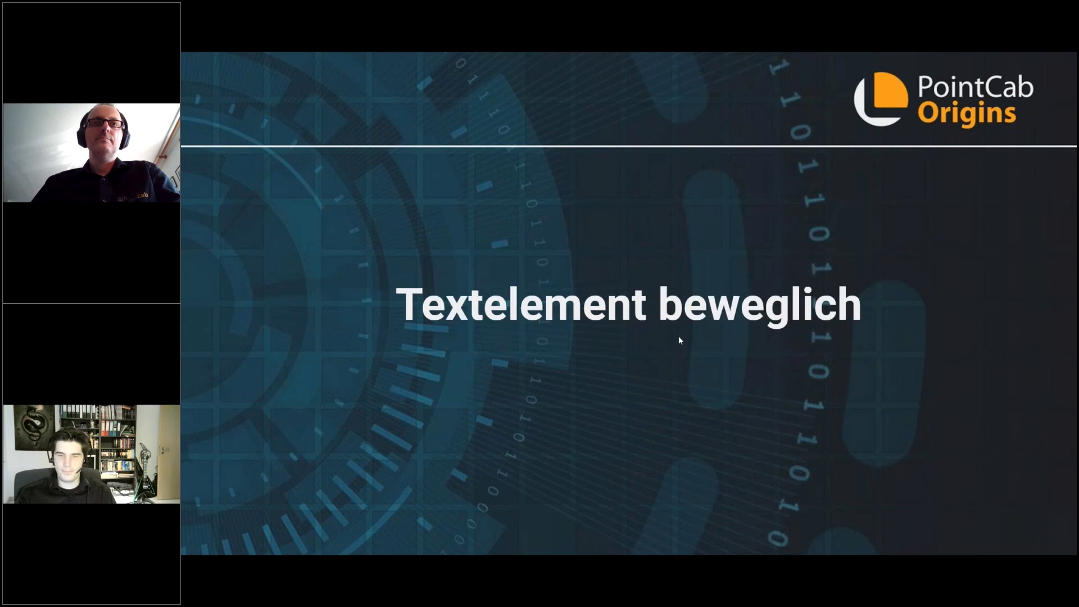
{"action": "left_click", "coordinate": [870, 373]}
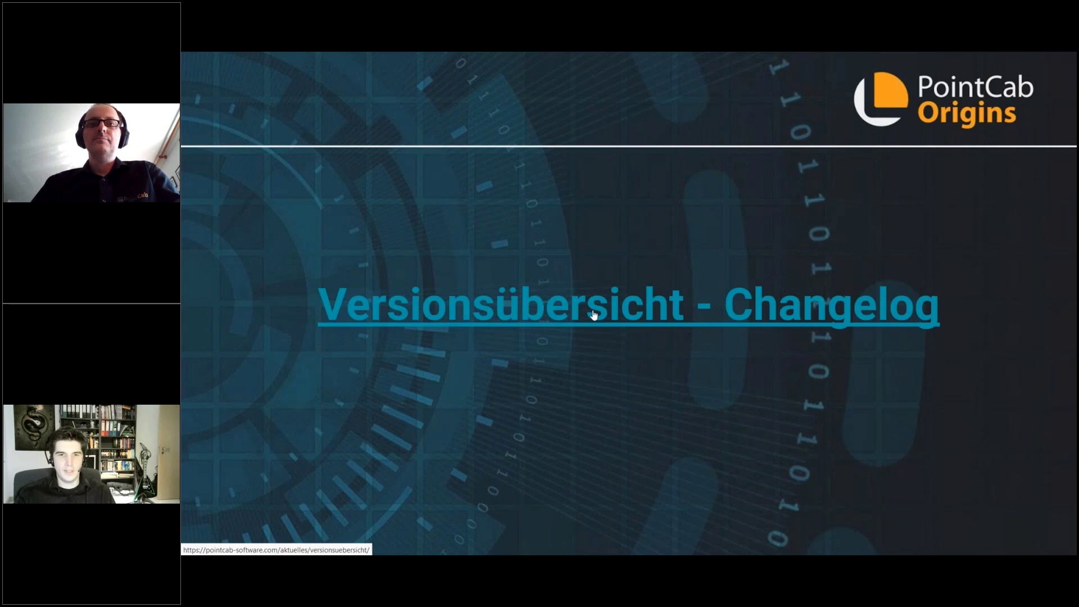
{"action": "left_click", "coordinate": [594, 314]}
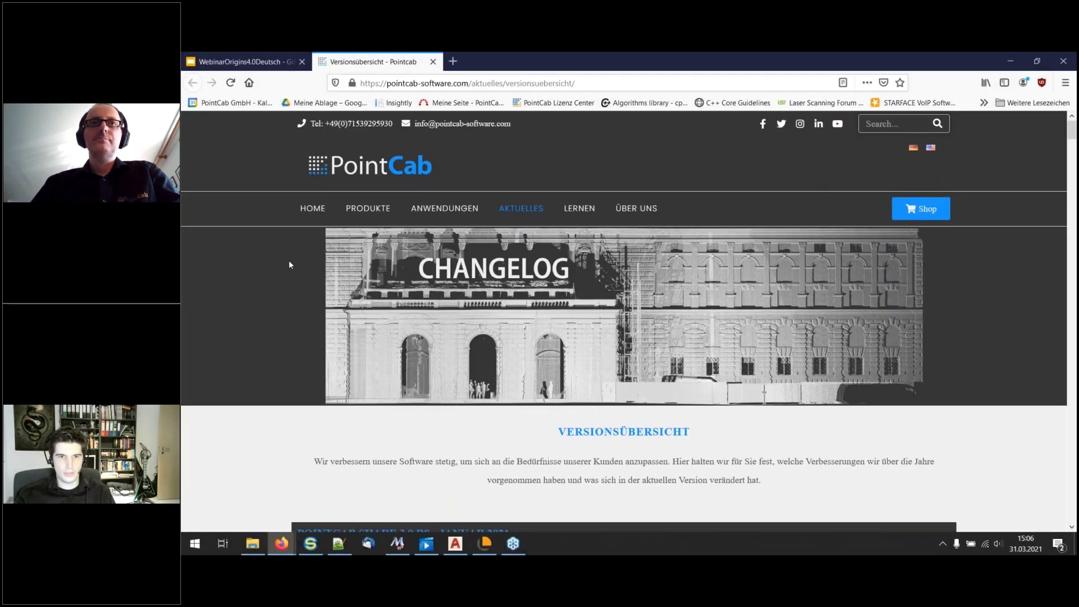
Browse the Versionsübersicht changelog page, then go to the PointCab home page via HOME
{"action": "scroll", "coordinate": [288, 263], "scroll_direction": "down", "scroll_amount": 3}
{"action": "scroll", "coordinate": [296, 263], "scroll_direction": "down", "scroll_amount": 2}
{"action": "scroll", "coordinate": [264, 281], "scroll_direction": "down", "scroll_amount": 5}
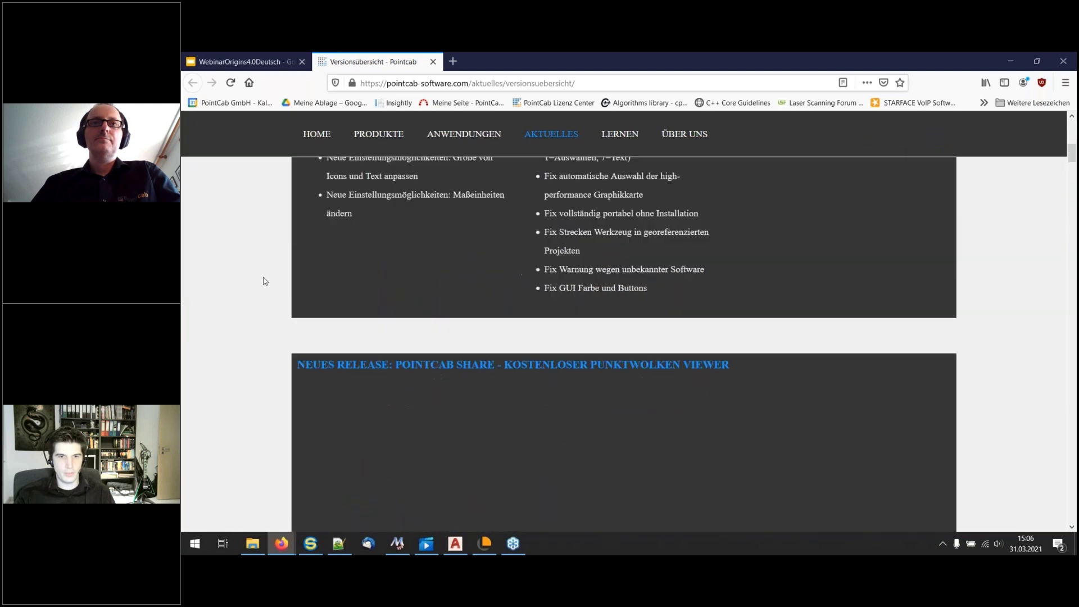
{"action": "scroll", "coordinate": [264, 278], "scroll_direction": "up", "scroll_amount": 2}
{"action": "scroll", "coordinate": [263, 276], "scroll_direction": "up", "scroll_amount": 10}
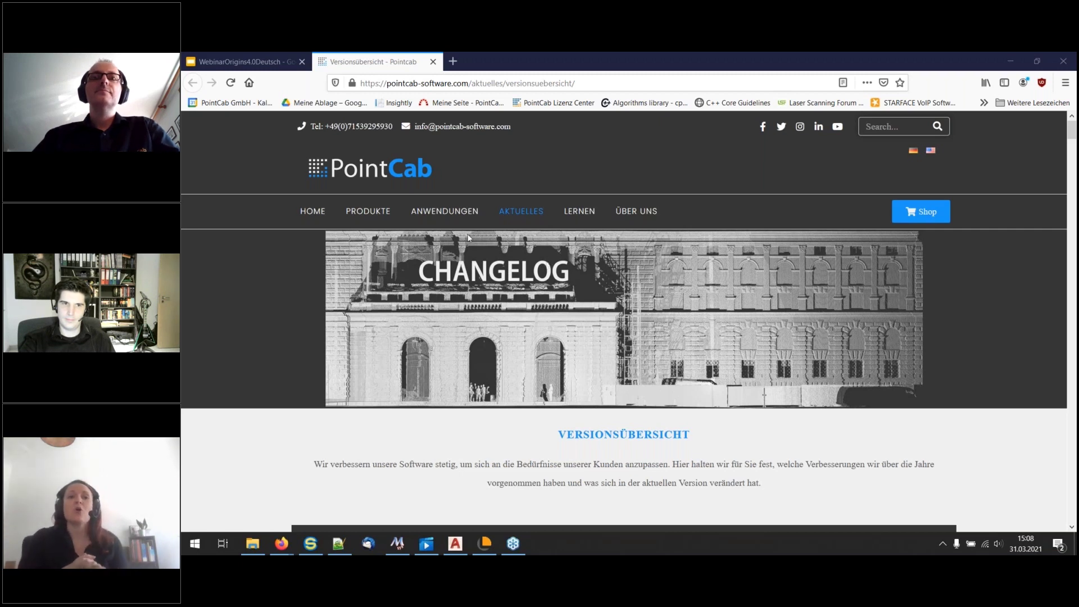
{"action": "left_click", "coordinate": [599, 159]}
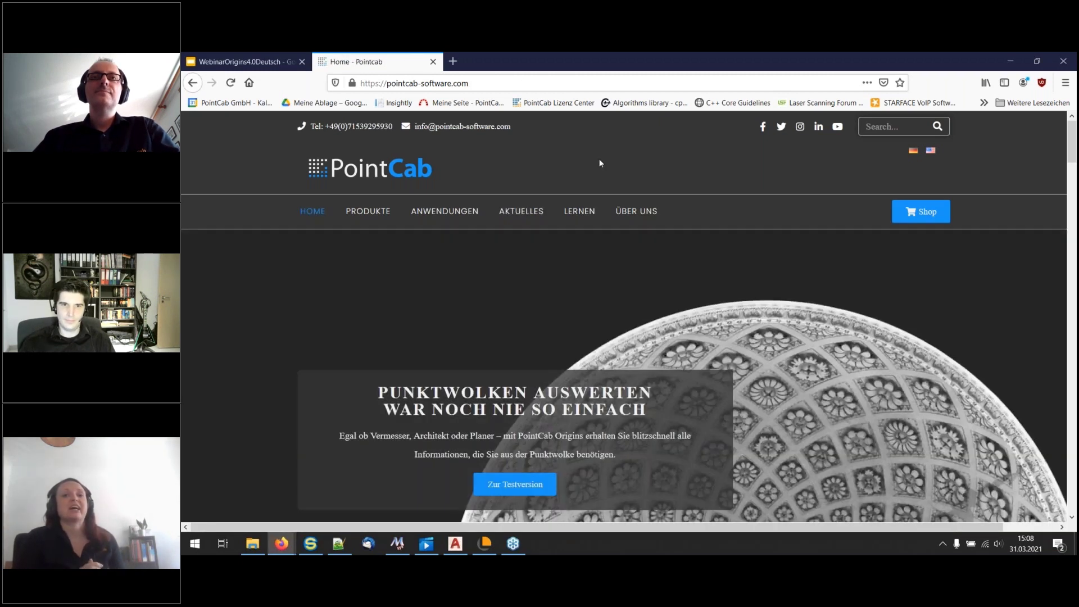